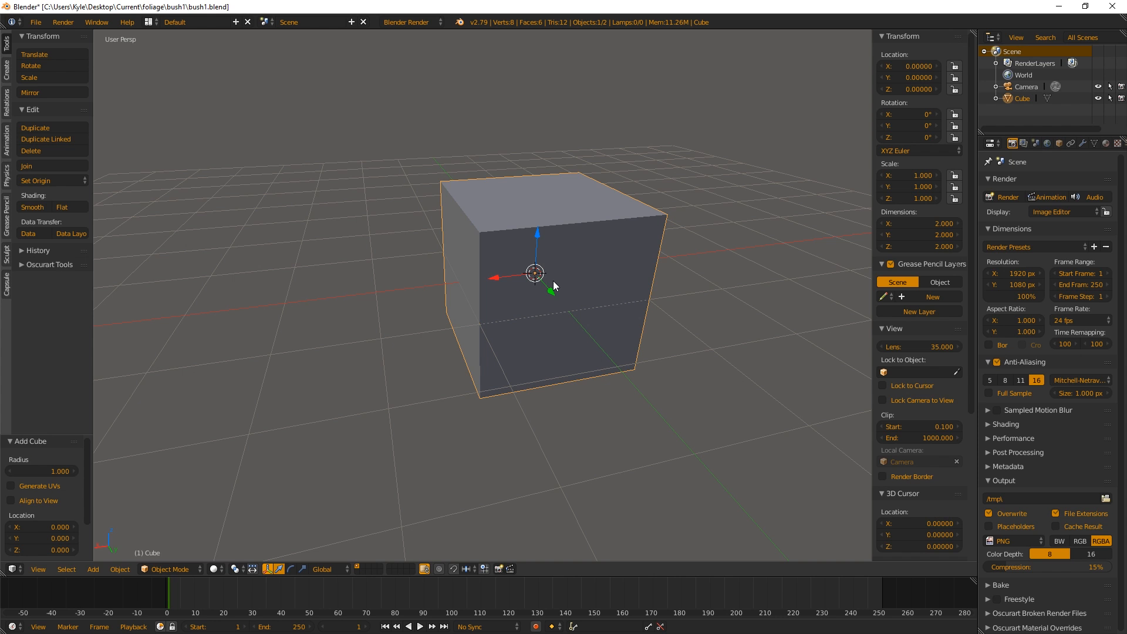
Scale the cube along the Y axis to about 0.146 to flatten it into a thin panel.
{"action": "middle_click_drag", "start_coordinate": [595, 294], "coordinate": [545, 283]}
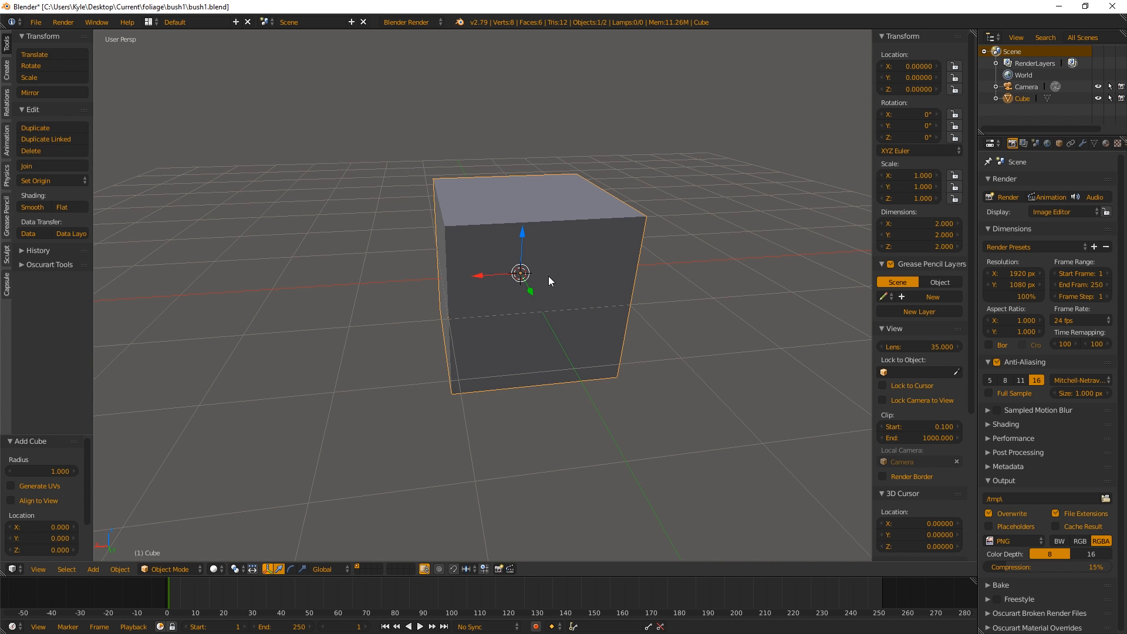
{"action": "middle_click_drag", "start_coordinate": [626, 289], "coordinate": [600, 302]}
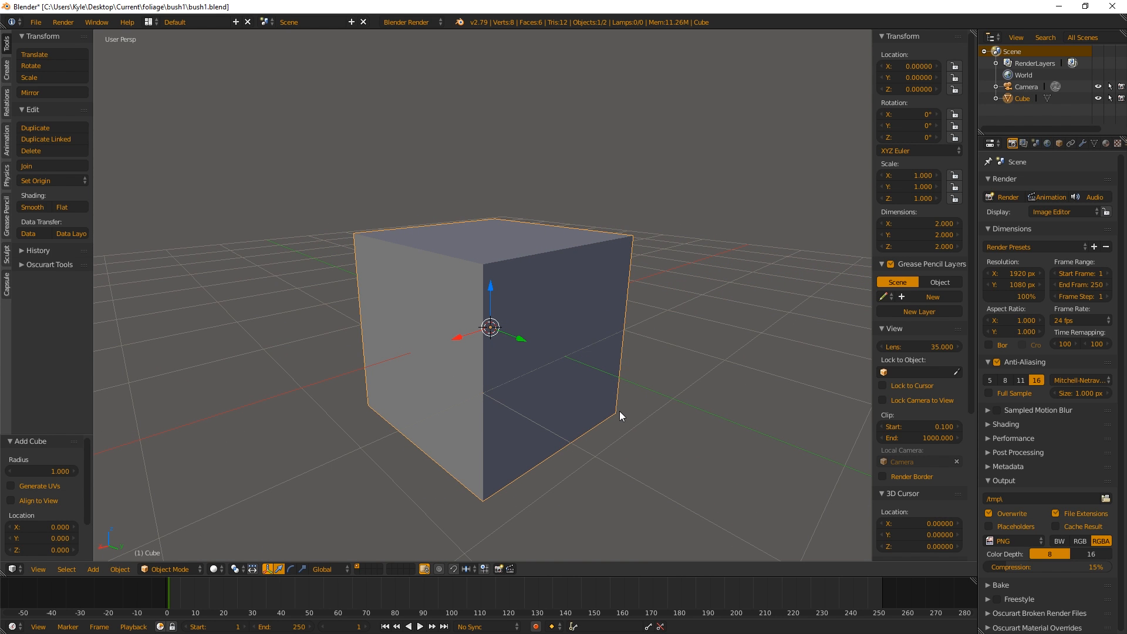
{"action": "key", "text": "s"}
{"action": "key", "text": "y"}
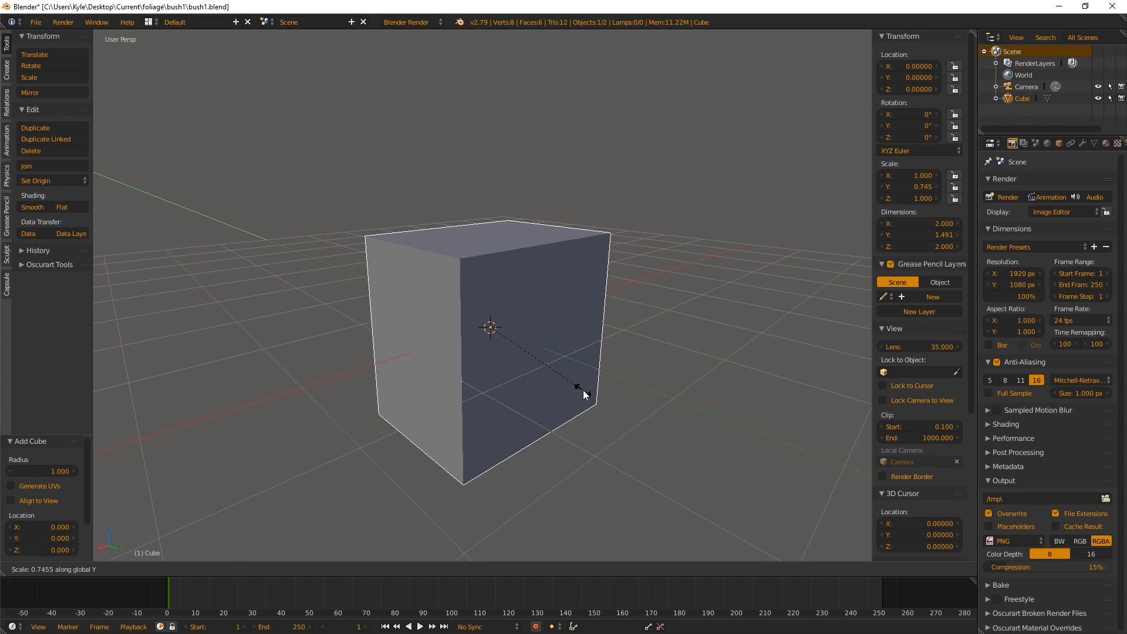
{"action": "left_click", "coordinate": [514, 332]}
{"action": "middle_click_drag", "start_coordinate": [400, 361], "coordinate": [493, 293]}
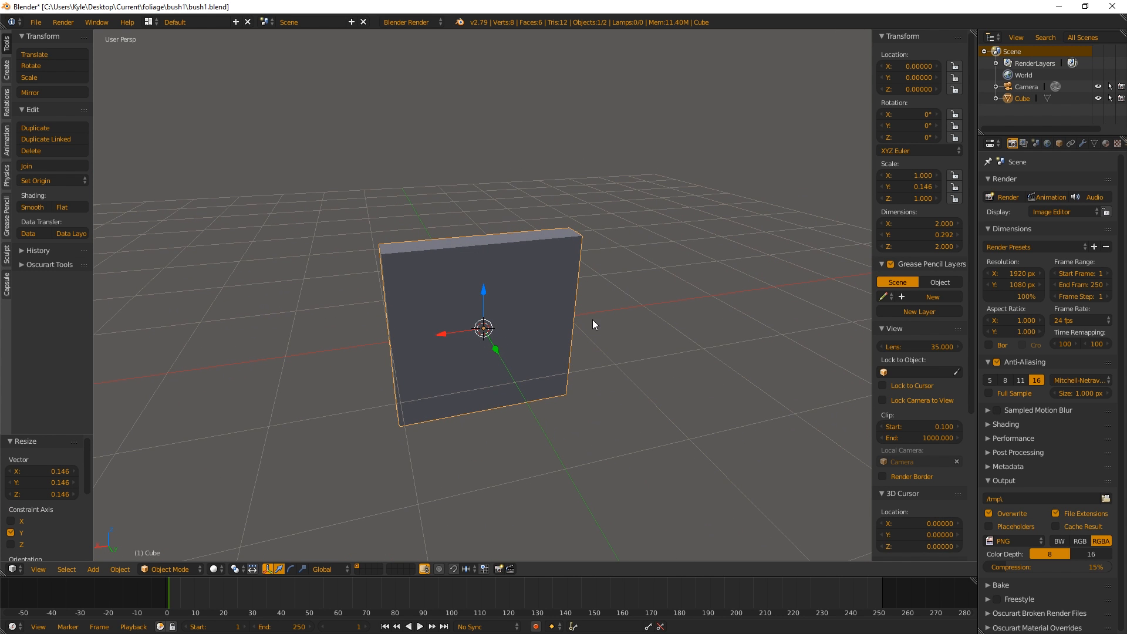
Enter Edit Mode on the panel and add one centred vertical loop cut without sliding it.
{"action": "key", "text": "Tab"}
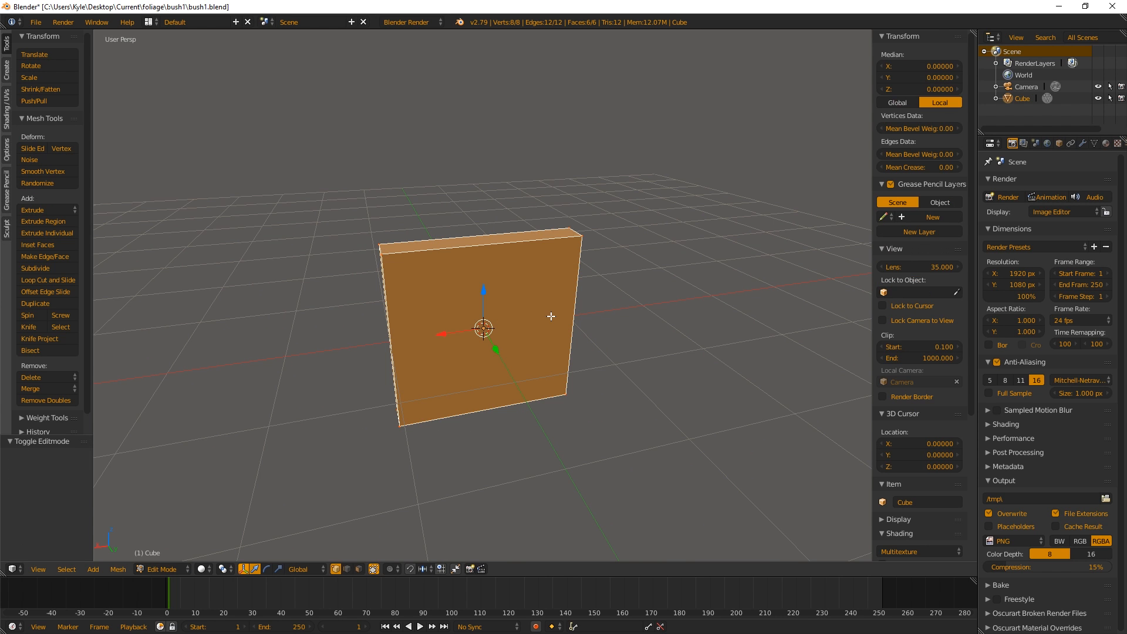
{"action": "middle_click_drag", "start_coordinate": [549, 315], "coordinate": [564, 303]}
{"action": "key", "text": "ctrl+r"}
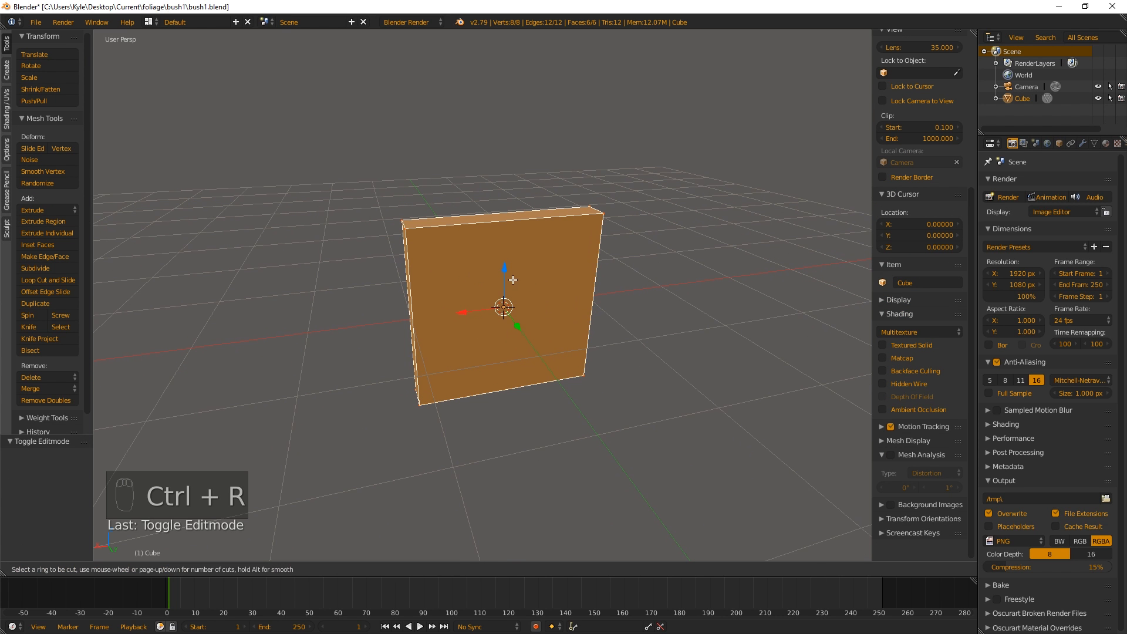
{"action": "left_click", "coordinate": [503, 230]}
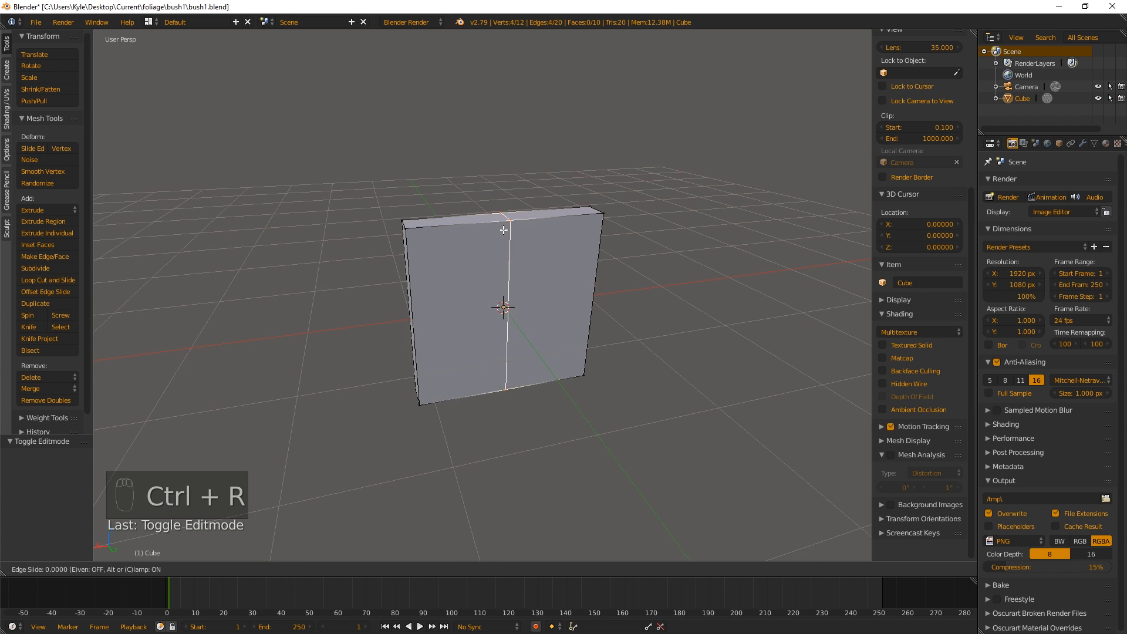
{"action": "left_click", "coordinate": [503, 306]}
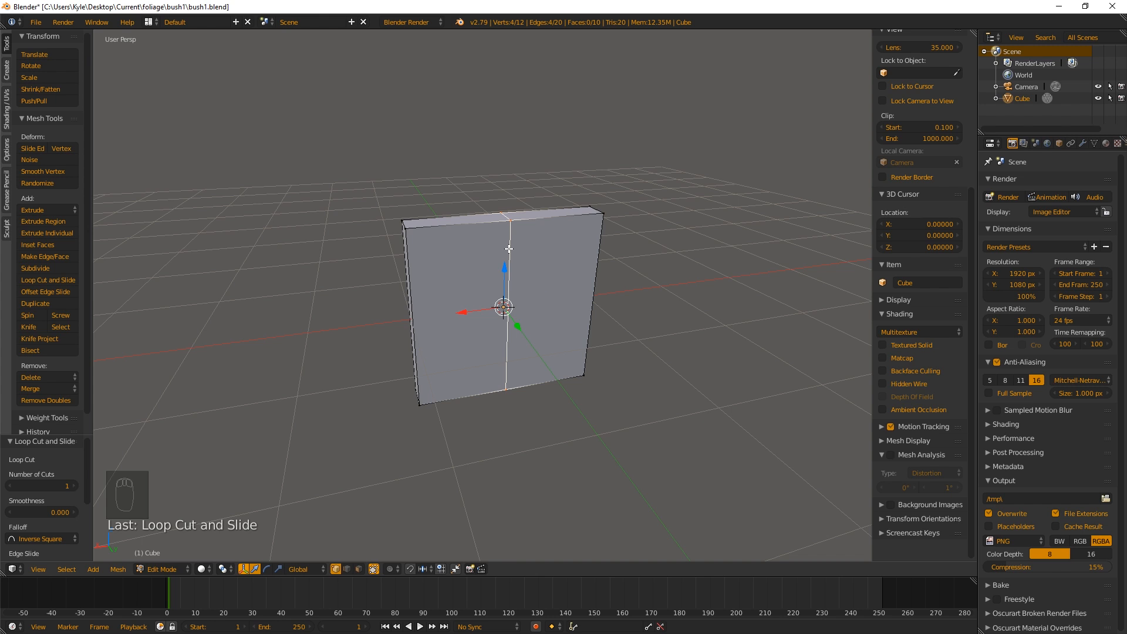
Add four evenly spaced horizontal loop cuts across the panel.
{"action": "key", "text": "ctrl+r"}
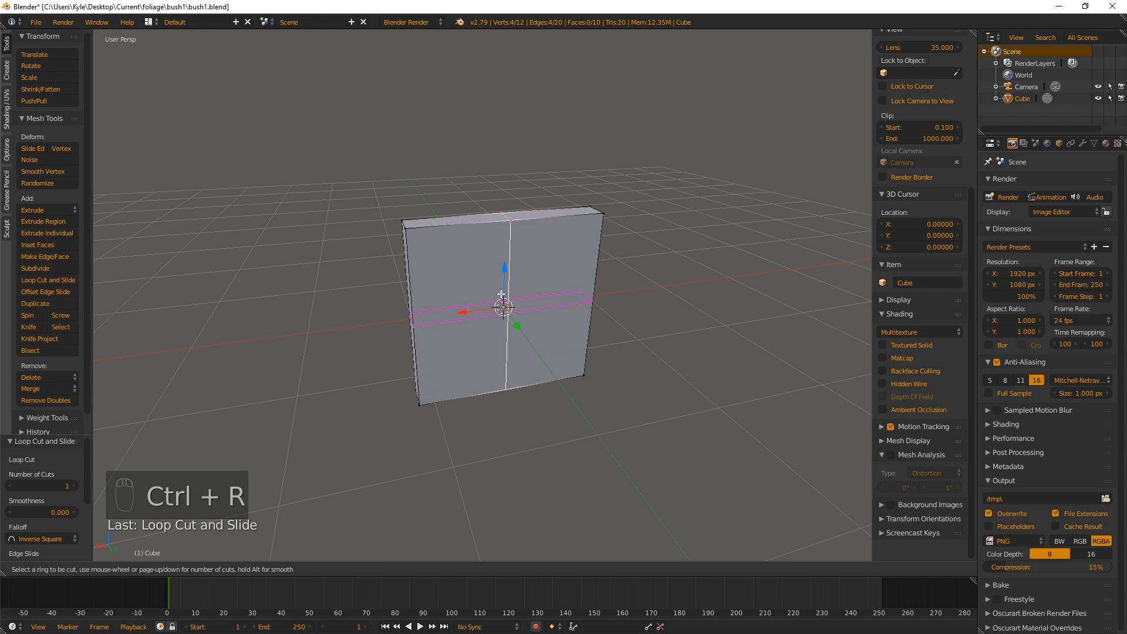
{"action": "scroll", "coordinate": [502, 295], "scroll_direction": "up", "scroll_amount": 2}
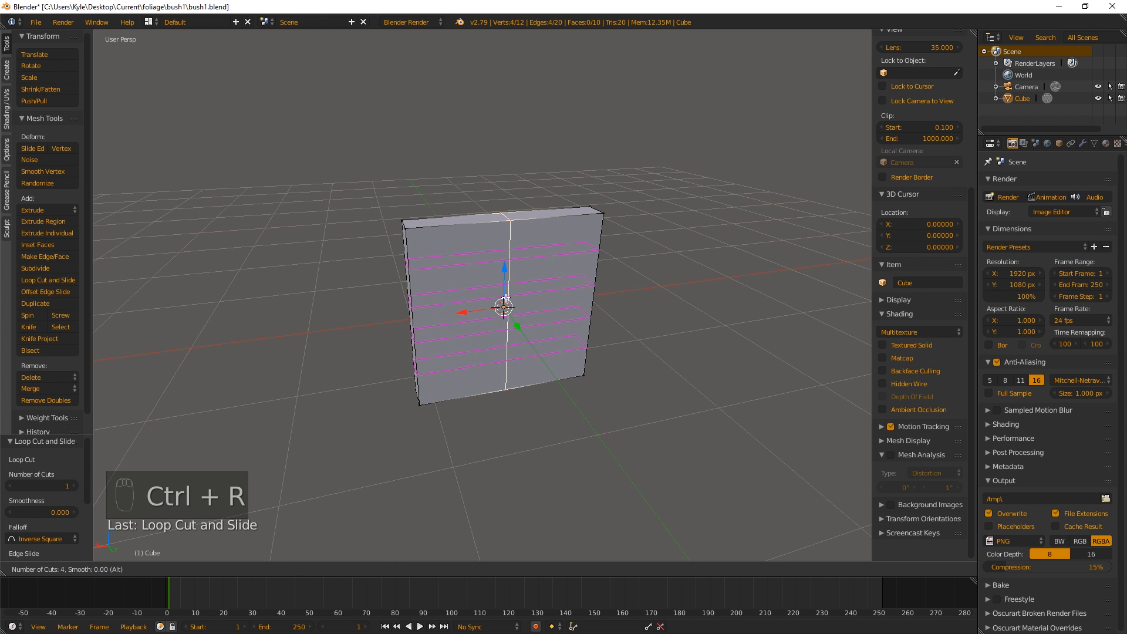
{"action": "scroll", "coordinate": [505, 297], "scroll_direction": "up", "scroll_amount": 1}
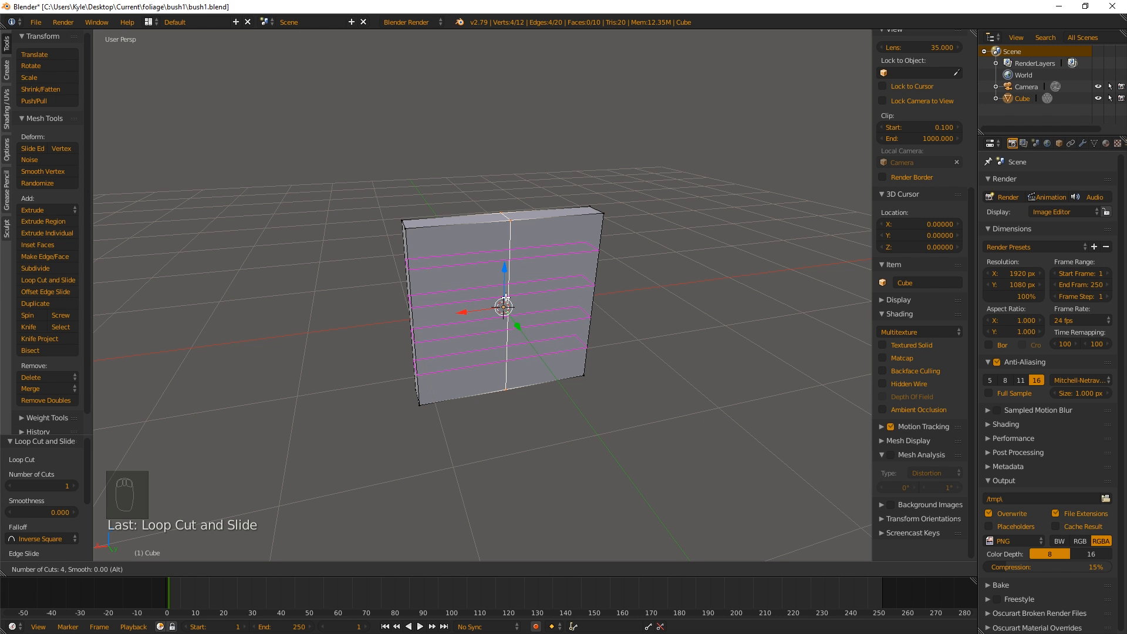
{"action": "left_click", "coordinate": [505, 297]}
{"action": "left_click", "coordinate": [587, 302]}
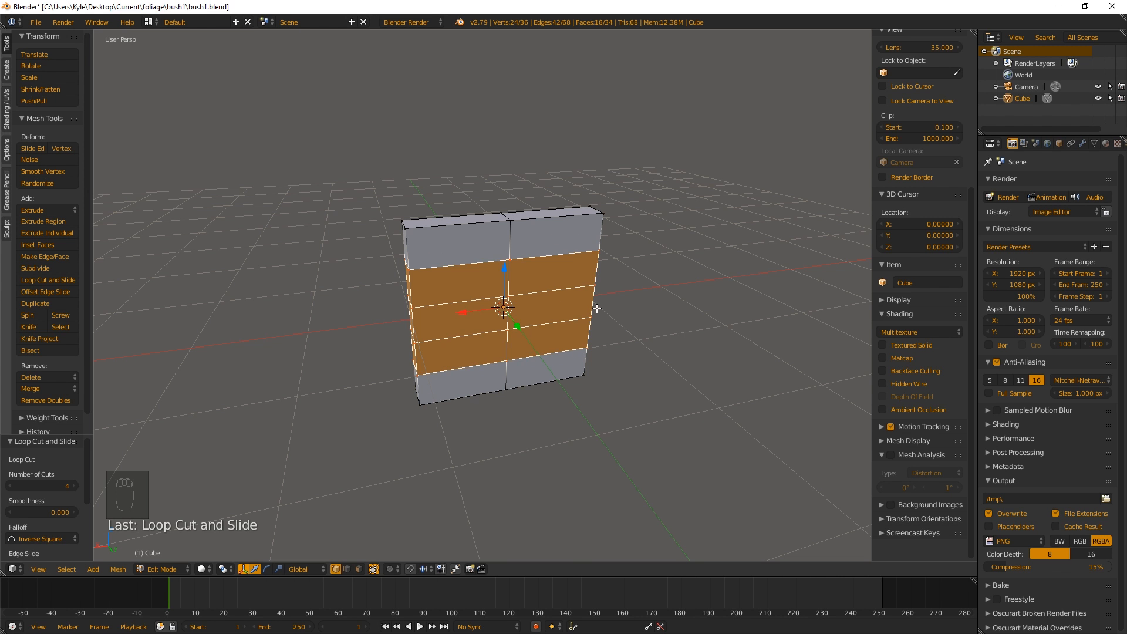
Set the mesh selection mode to Face and turn on wireframe display, viewing the panel edge-on.
{"action": "middle_click_drag", "start_coordinate": [554, 302], "coordinate": [592, 292]}
{"action": "mouse_move", "coordinate": [540, 345]}
{"action": "middle_mouse_down"}
{"action": "mouse_move", "coordinate": [591, 355]}
{"action": "mouse_move", "coordinate": [563, 352]}
{"action": "mouse_move", "coordinate": [631, 339]}
{"action": "mouse_move", "coordinate": [554, 329]}
{"action": "middle_mouse_up"}
{"action": "key", "text": "ctrl+Tab"}
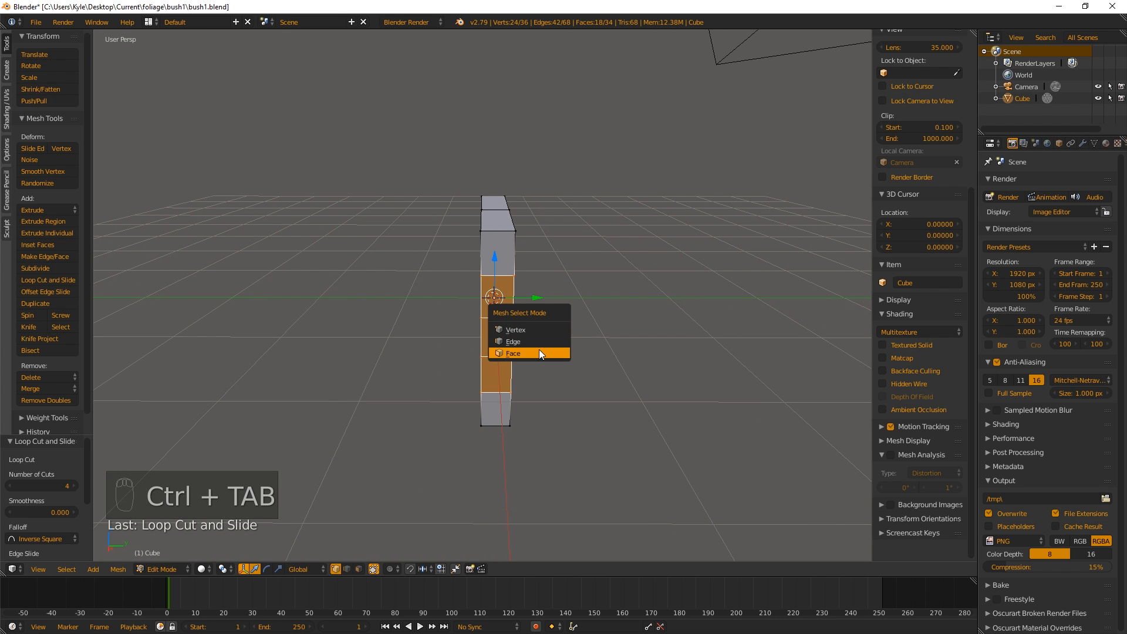
{"action": "left_click", "coordinate": [539, 349]}
{"action": "key", "text": "z"}
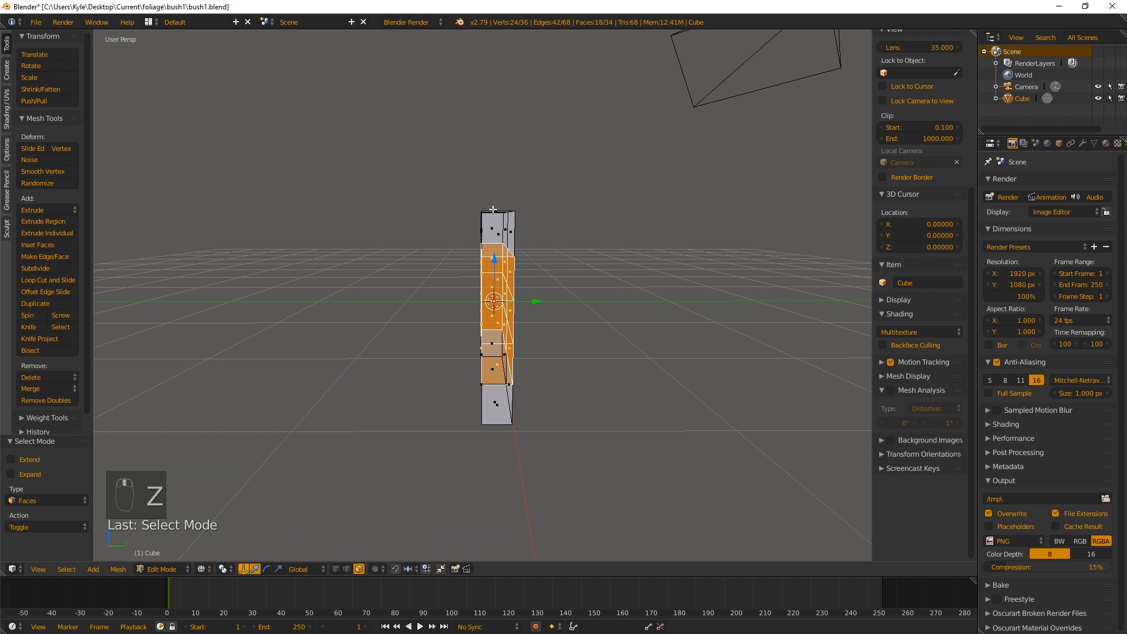
Box-select the panel's faces on its -Y half, including the edge faces, and delete them so only a flat gridded plane remains.
{"action": "middle_click_drag", "start_coordinate": [495, 208], "coordinate": [495, 184]}
{"action": "key", "text": "b"}
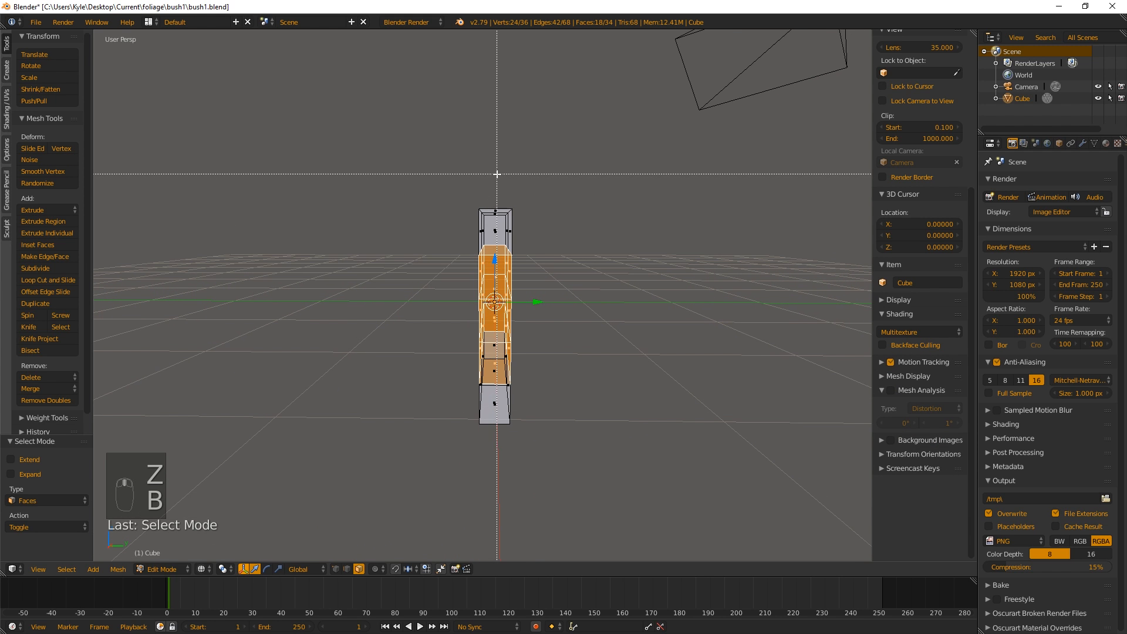
{"action": "right_click", "coordinate": [495, 176]}
{"action": "key", "text": "a"}
{"action": "key", "text": "b"}
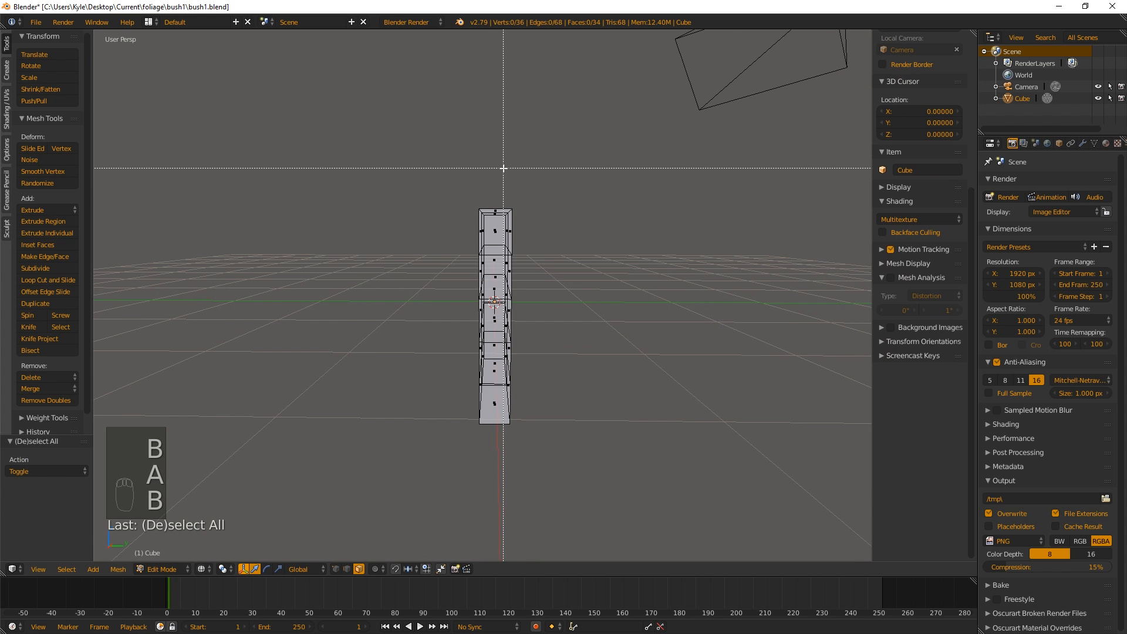
{"action": "left_click_drag", "start_coordinate": [504, 166], "coordinate": [364, 502]}
{"action": "middle_click_drag", "start_coordinate": [561, 362], "coordinate": [591, 321]}
{"action": "key", "text": "Delete"}
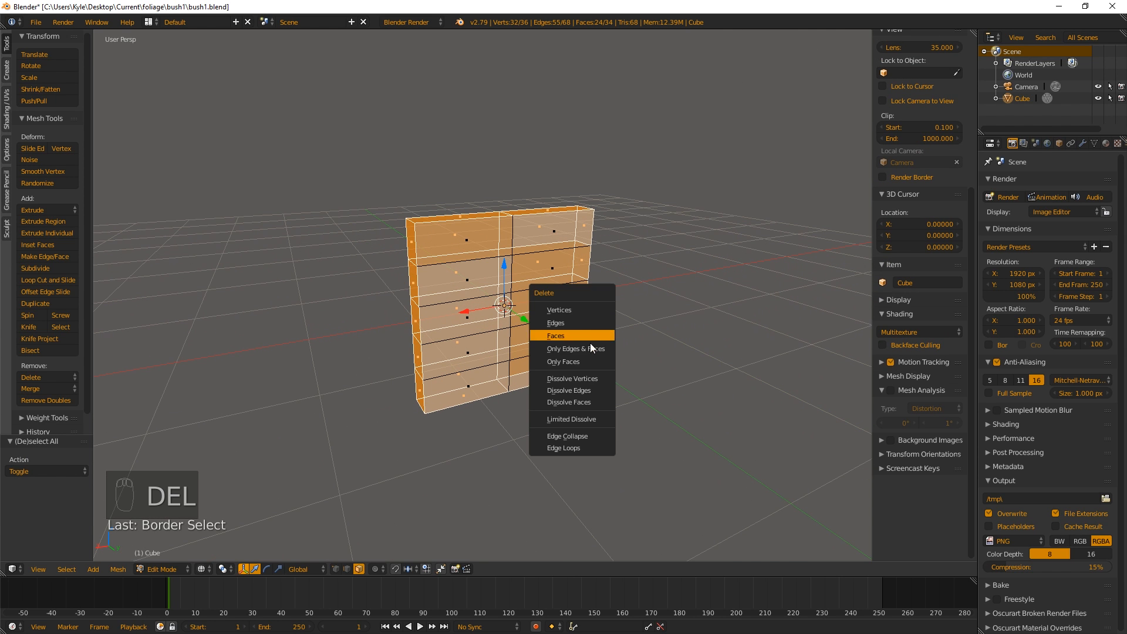
{"action": "left_click", "coordinate": [597, 330]}
{"action": "key", "text": "a"}
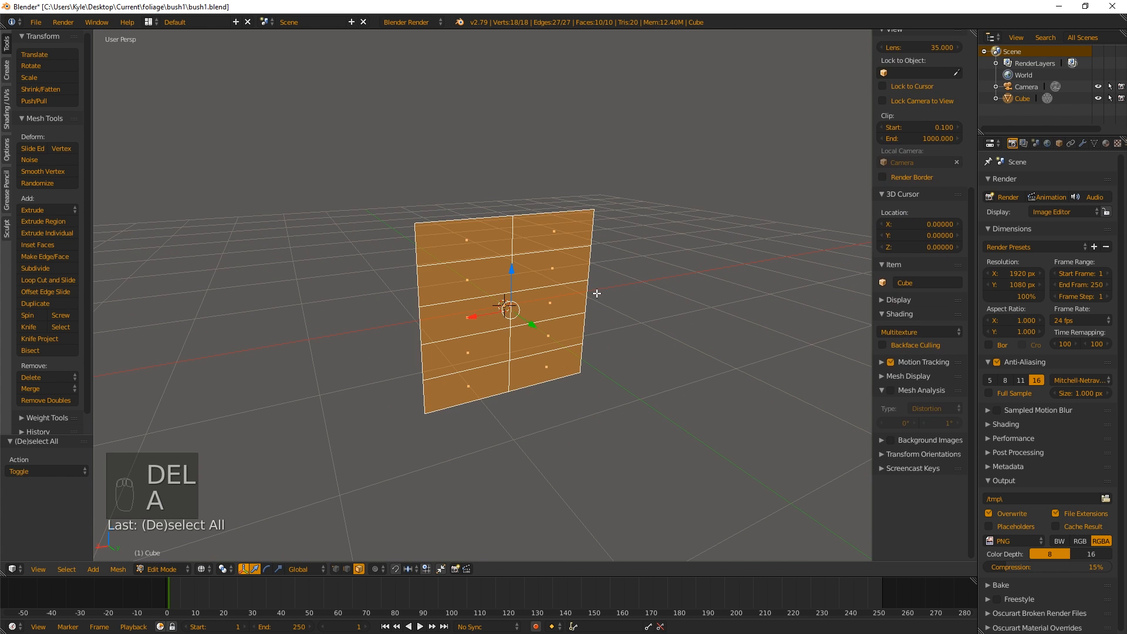
Merge both top corner vertices into the top middle vertex to form a pointed tip.
{"action": "middle_click_drag", "start_coordinate": [597, 292], "coordinate": [533, 296]}
{"action": "key", "text": "a"}
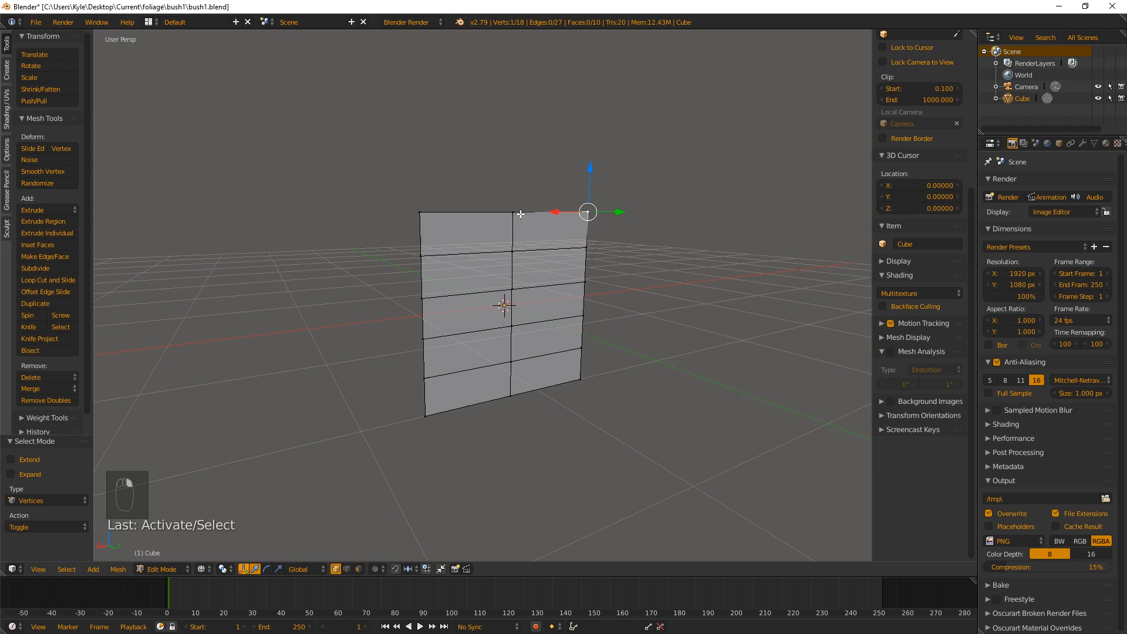
{"action": "right_click", "coordinate": [513, 213], "text": "shift"}
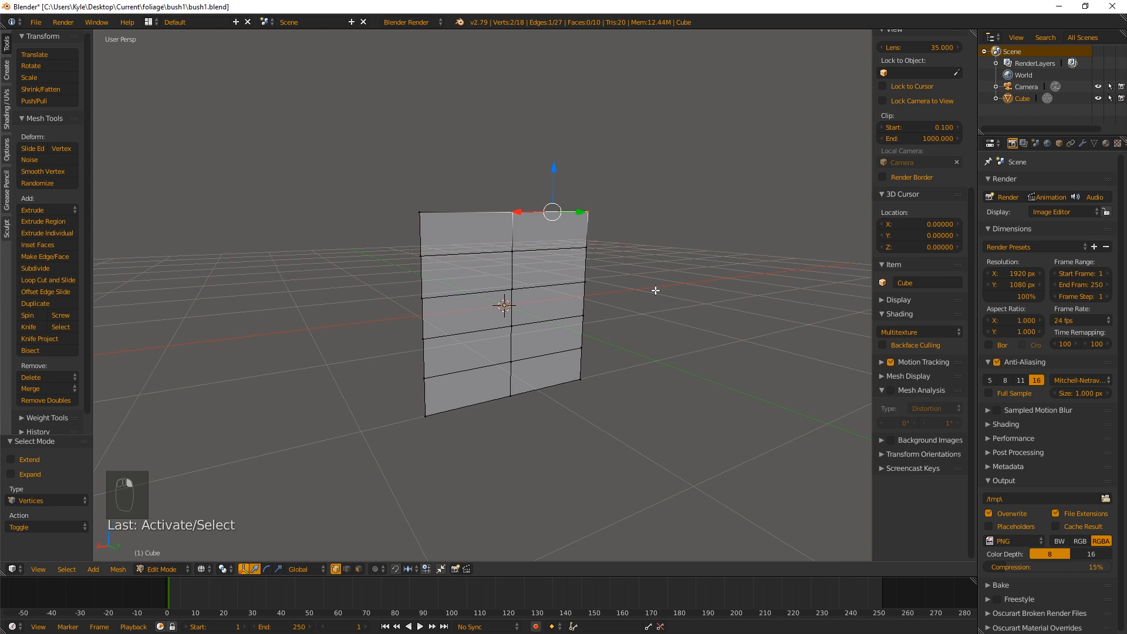
{"action": "middle_click_drag", "start_coordinate": [655, 289], "coordinate": [629, 287]}
{"action": "key", "text": "alt+m"}
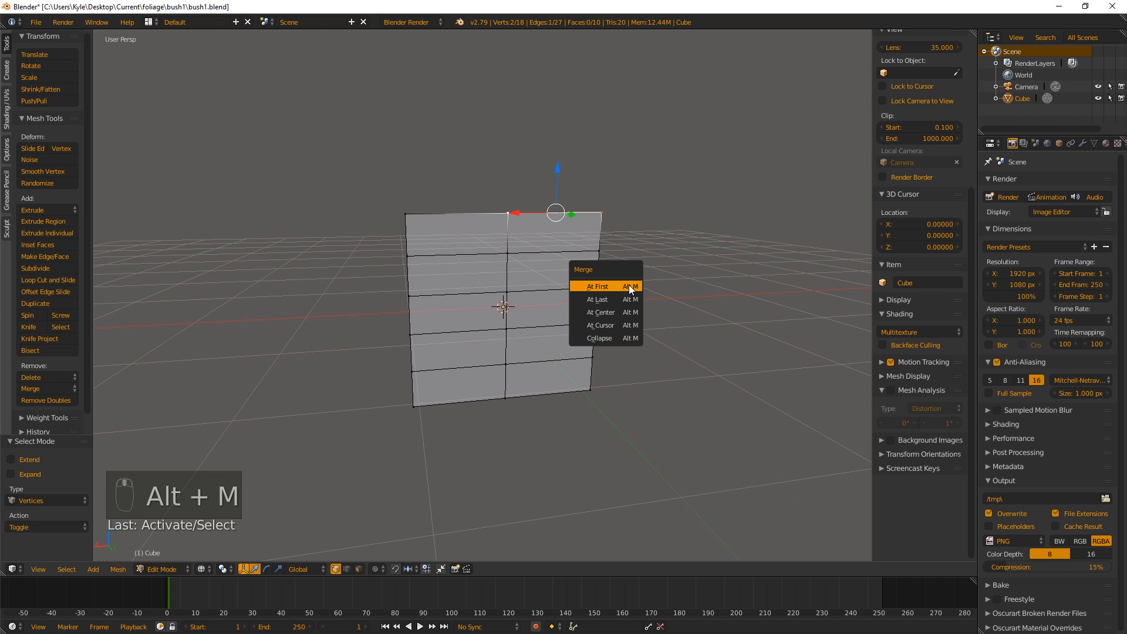
{"action": "left_click", "coordinate": [629, 300]}
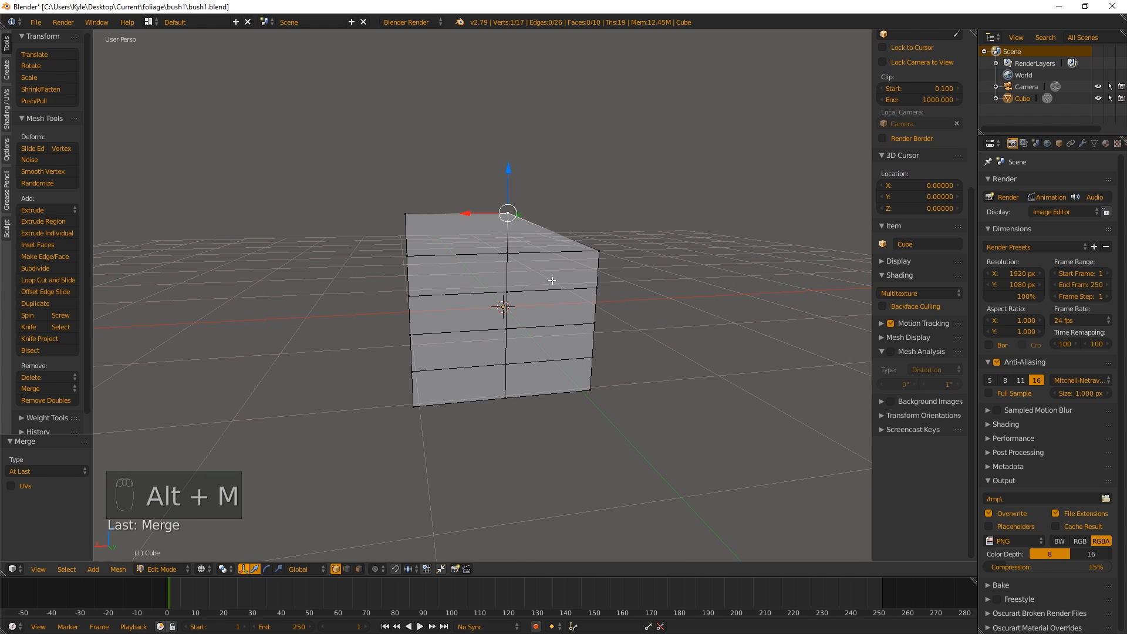
{"action": "right_click", "coordinate": [406, 215], "text": "shift"}
{"action": "key", "text": "alt+m"}
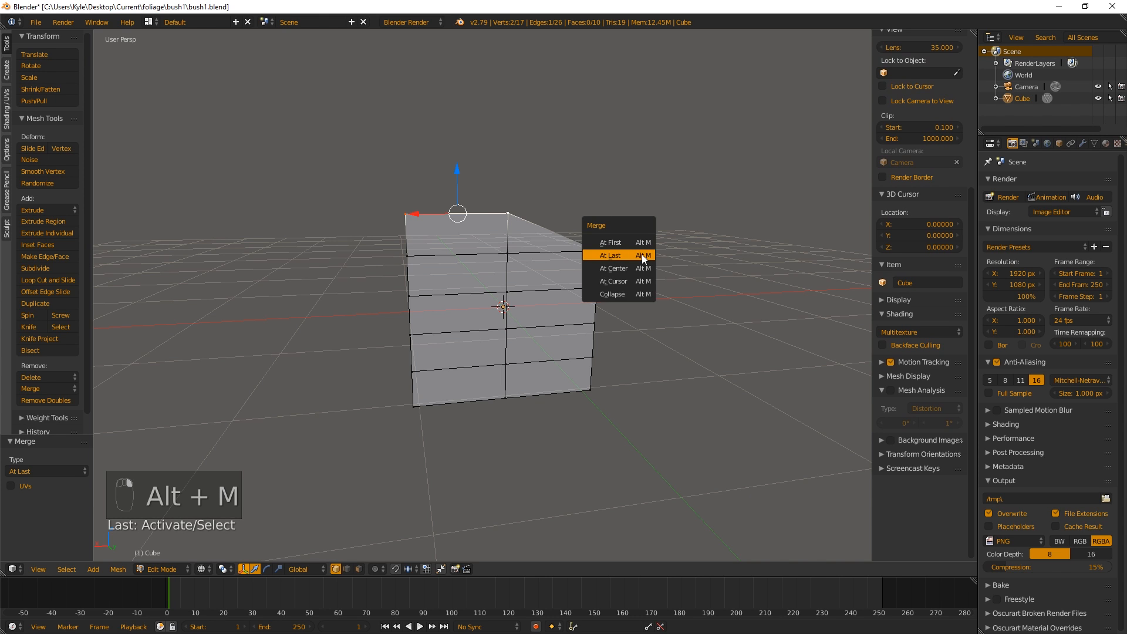
{"action": "left_click", "coordinate": [642, 253]}
Select the ten outer vertices along both sides below the tip and scale them along X to about 0.478.
{"action": "right_click", "coordinate": [594, 256]}
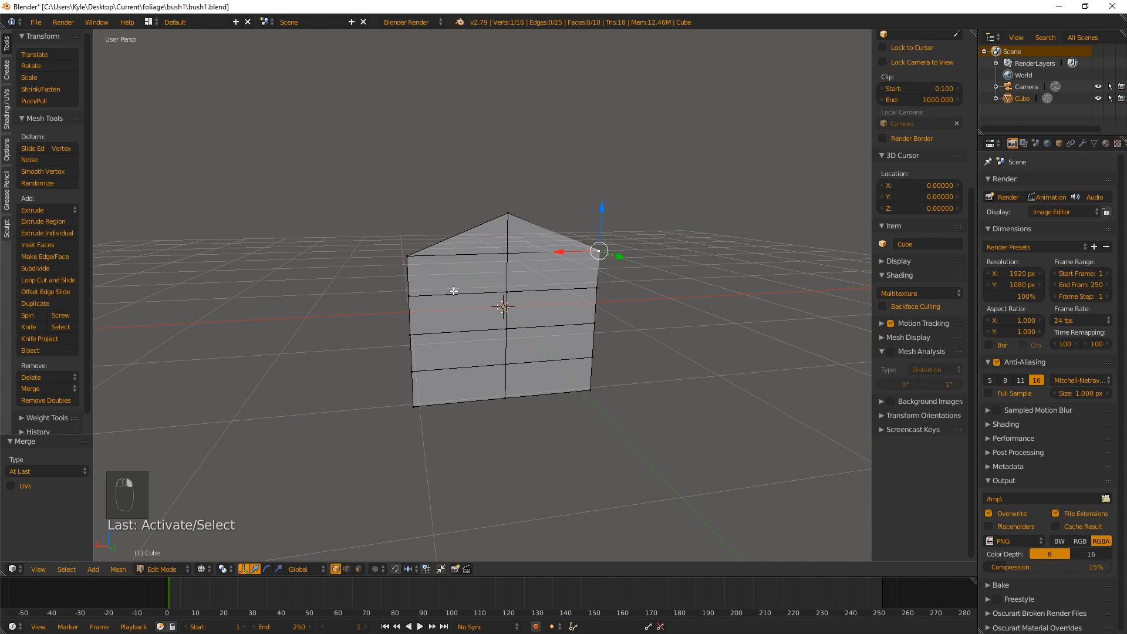
{"action": "right_click", "coordinate": [408, 257], "text": "shift"}
{"action": "right_click", "coordinate": [410, 296], "text": "shift"}
{"action": "right_click", "coordinate": [595, 287], "text": "shift"}
{"action": "right_click", "coordinate": [594, 323], "text": "shift"}
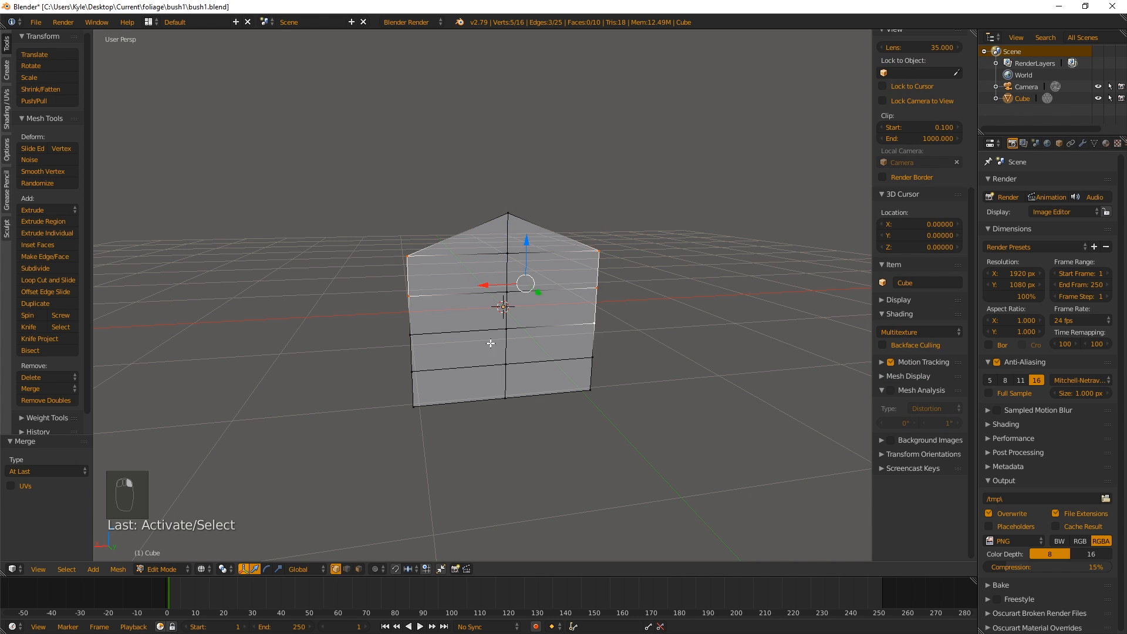
{"action": "right_click", "coordinate": [411, 335], "text": "shift"}
{"action": "right_click", "coordinate": [413, 371], "text": "shift"}
{"action": "right_click", "coordinate": [592, 358], "text": "shift"}
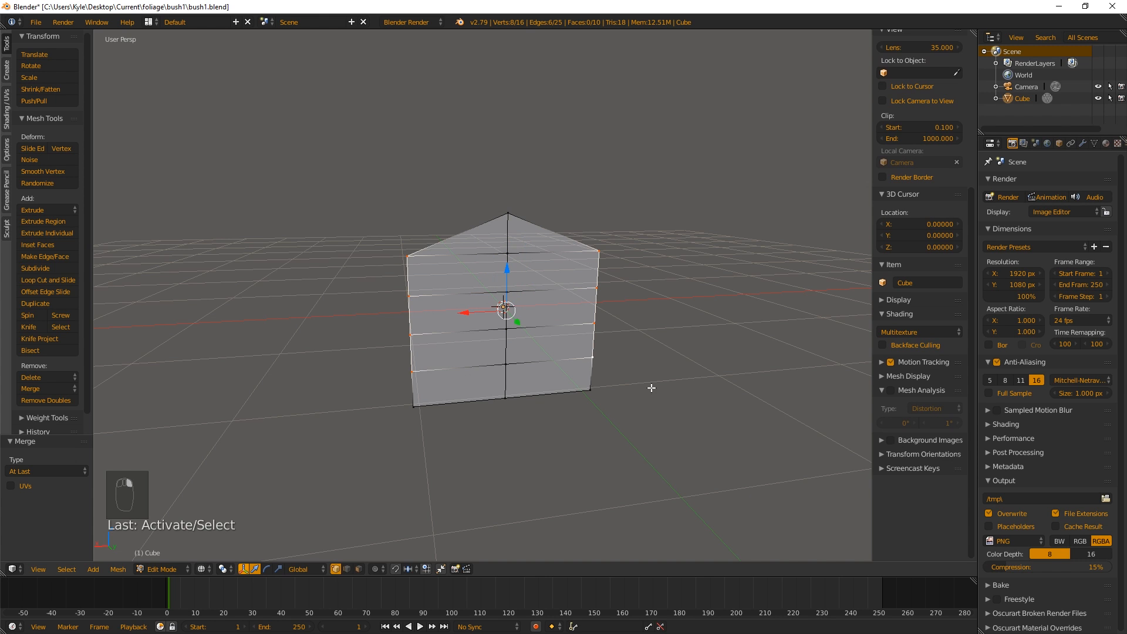
{"action": "right_click", "coordinate": [590, 389], "text": "shift"}
{"action": "right_click", "coordinate": [414, 405], "text": "shift"}
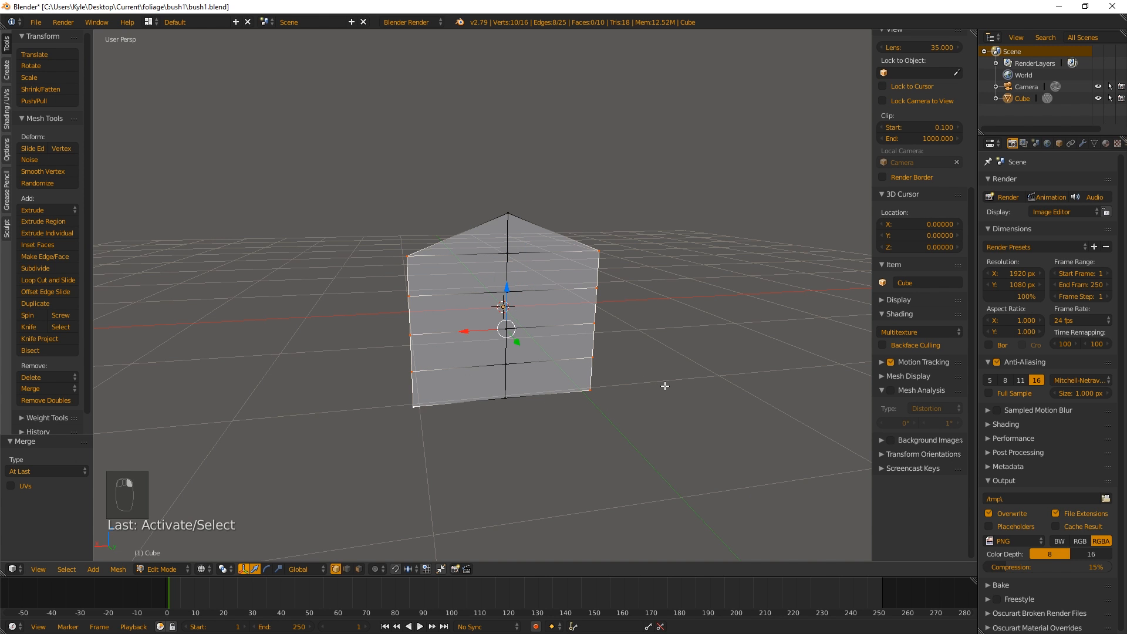
{"action": "key", "text": "s"}
{"action": "key", "text": "x"}
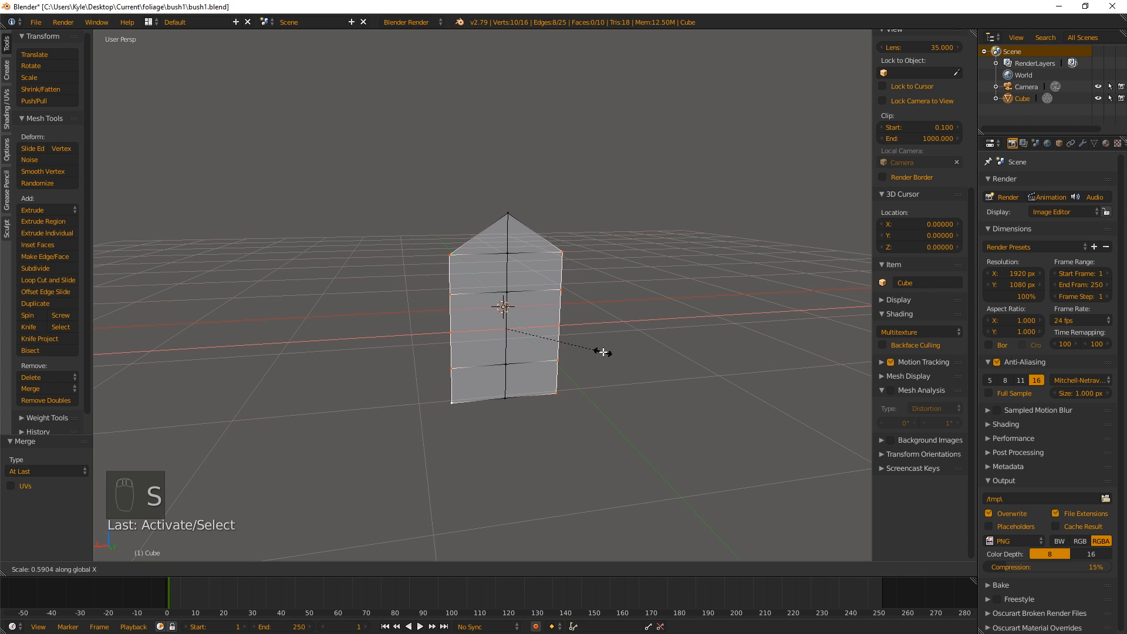
{"action": "left_click", "coordinate": [586, 341]}
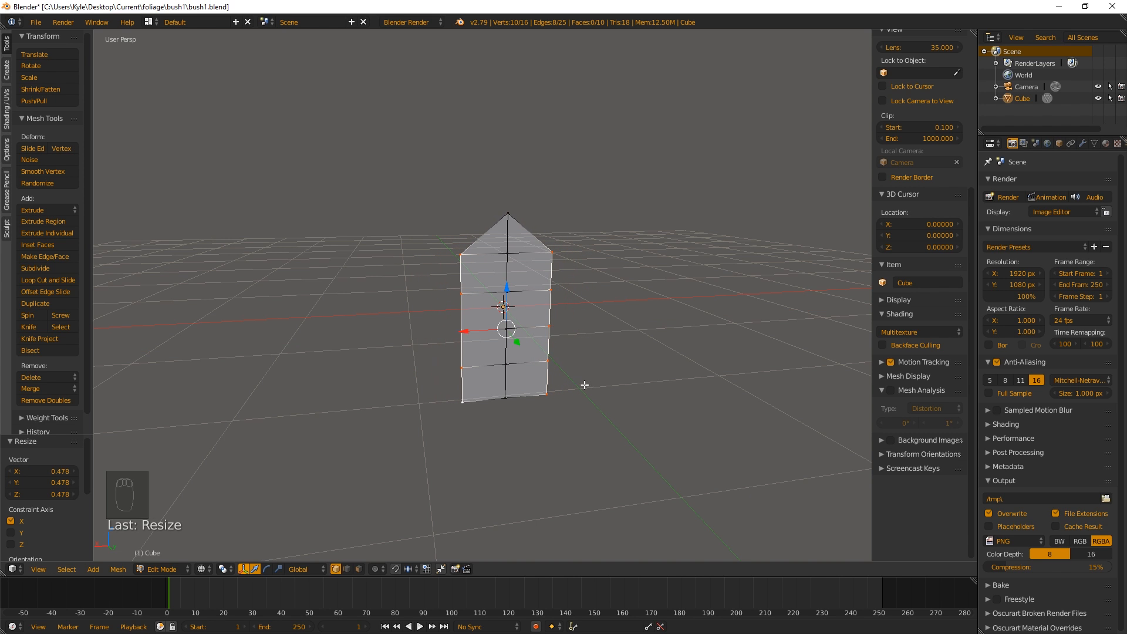
Select the two bottom corner vertices, enable proportional editing and choose its falloff shape.
{"action": "mouse_move", "coordinate": [584, 382]}
{"action": "middle_mouse_down"}
{"action": "mouse_move", "coordinate": [553, 364]}
{"action": "mouse_move", "coordinate": [573, 371]}
{"action": "middle_mouse_up"}
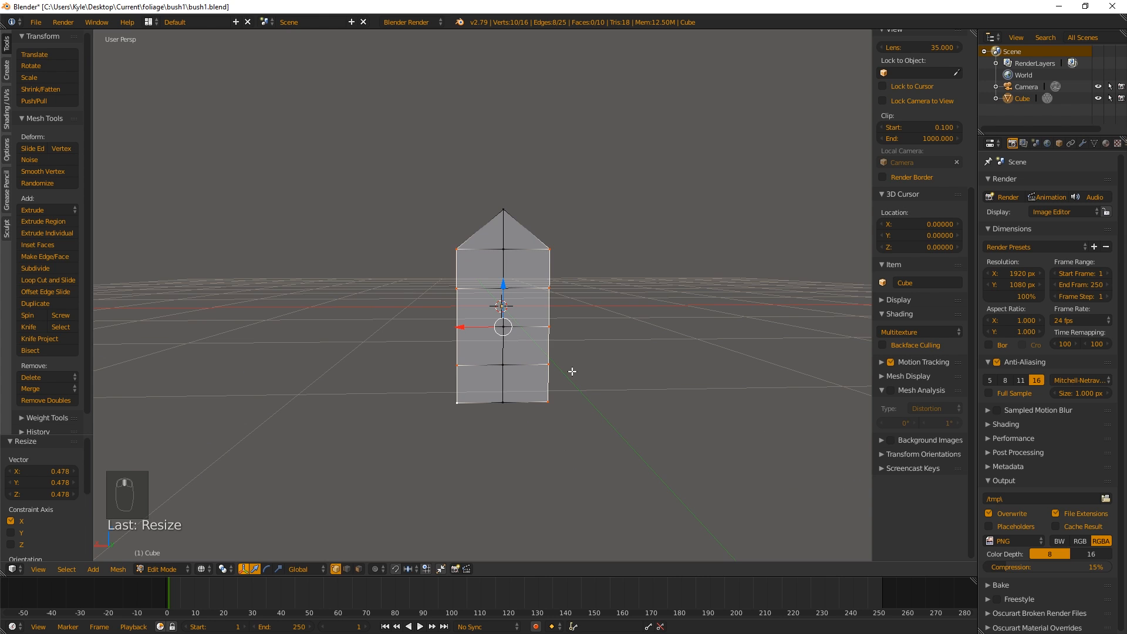
{"action": "right_click", "coordinate": [547, 401]}
{"action": "right_click", "coordinate": [468, 401], "text": "shift"}
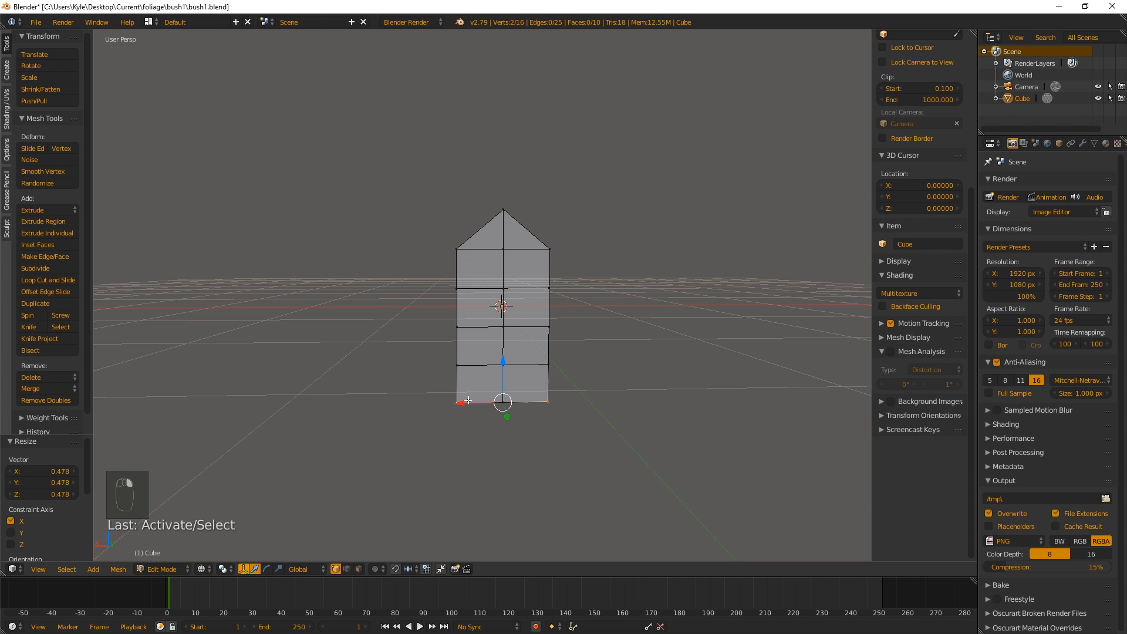
{"action": "left_click", "coordinate": [377, 568]}
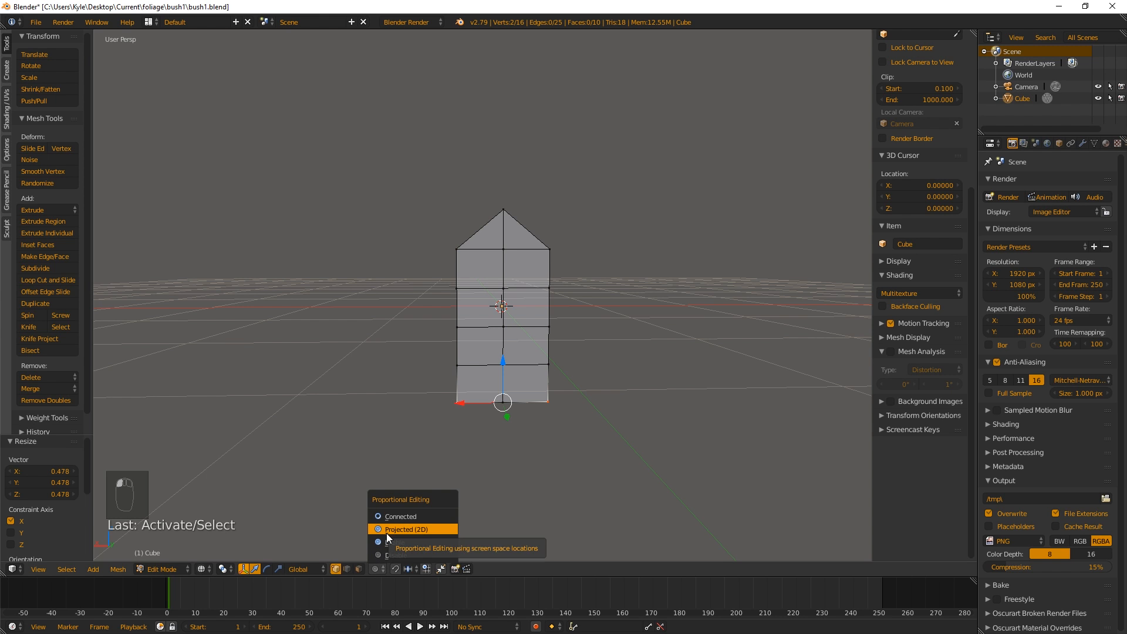
{"action": "left_click", "coordinate": [379, 568]}
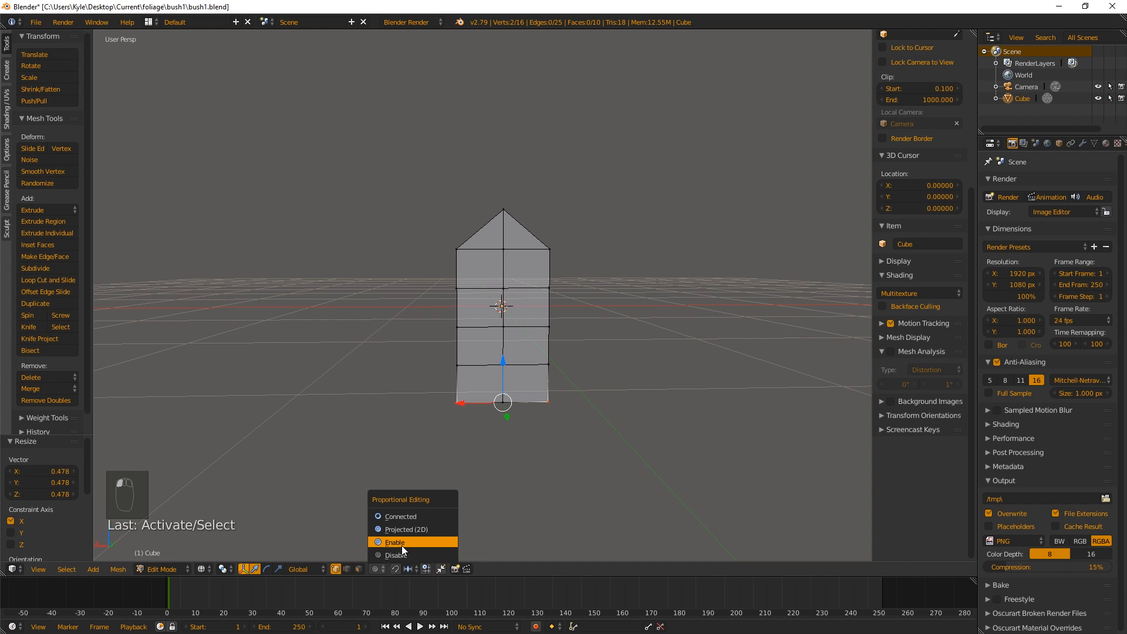
{"action": "left_click", "coordinate": [401, 543]}
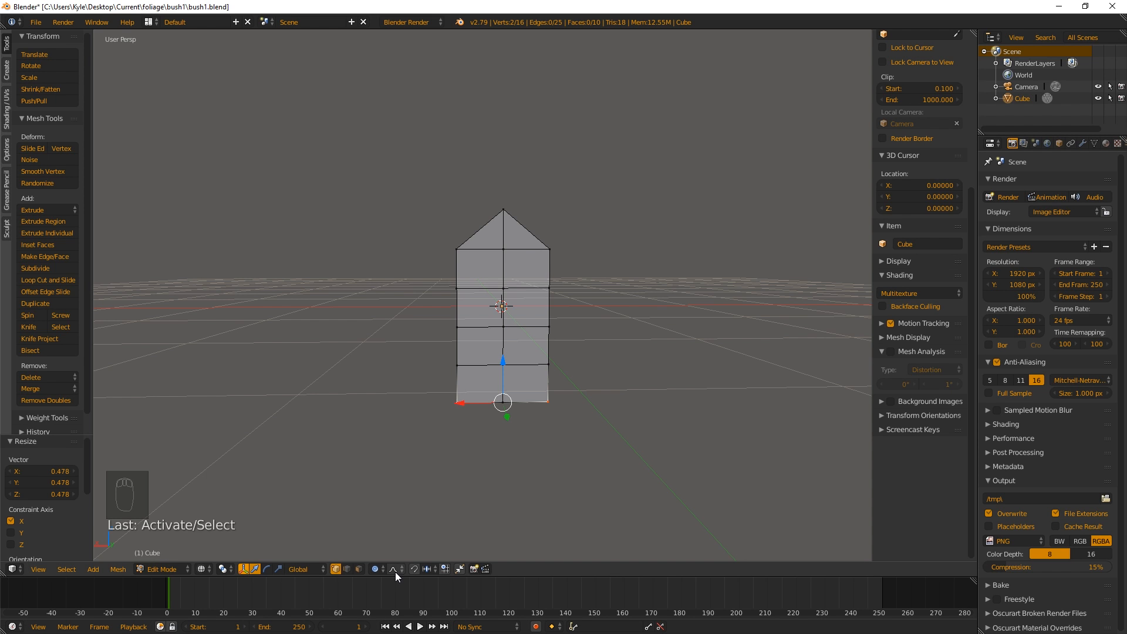
{"action": "left_click", "coordinate": [395, 570]}
{"action": "left_click", "coordinate": [412, 556]}
{"action": "middle_click_drag", "start_coordinate": [559, 429], "coordinate": [571, 421]}
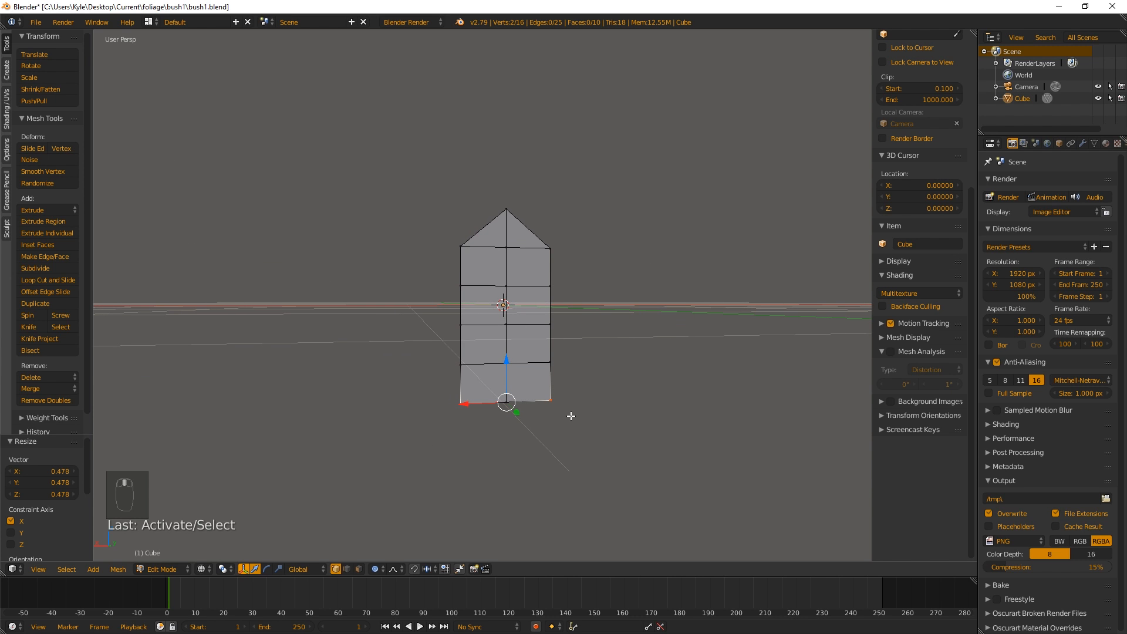
{"action": "key", "text": "s"}
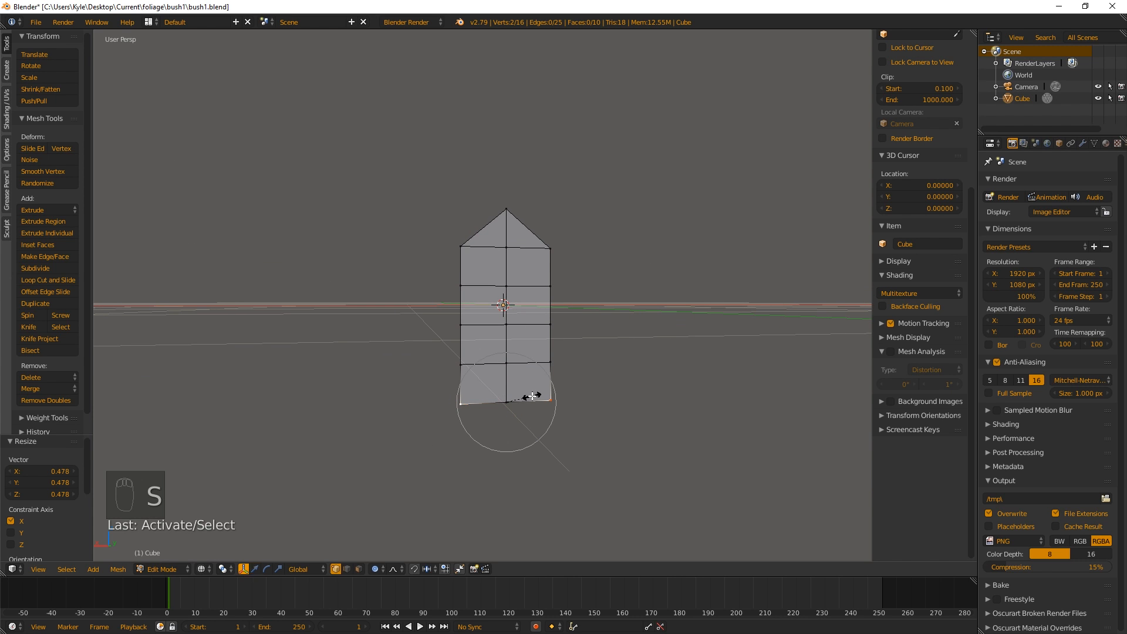
{"action": "key", "text": "x"}
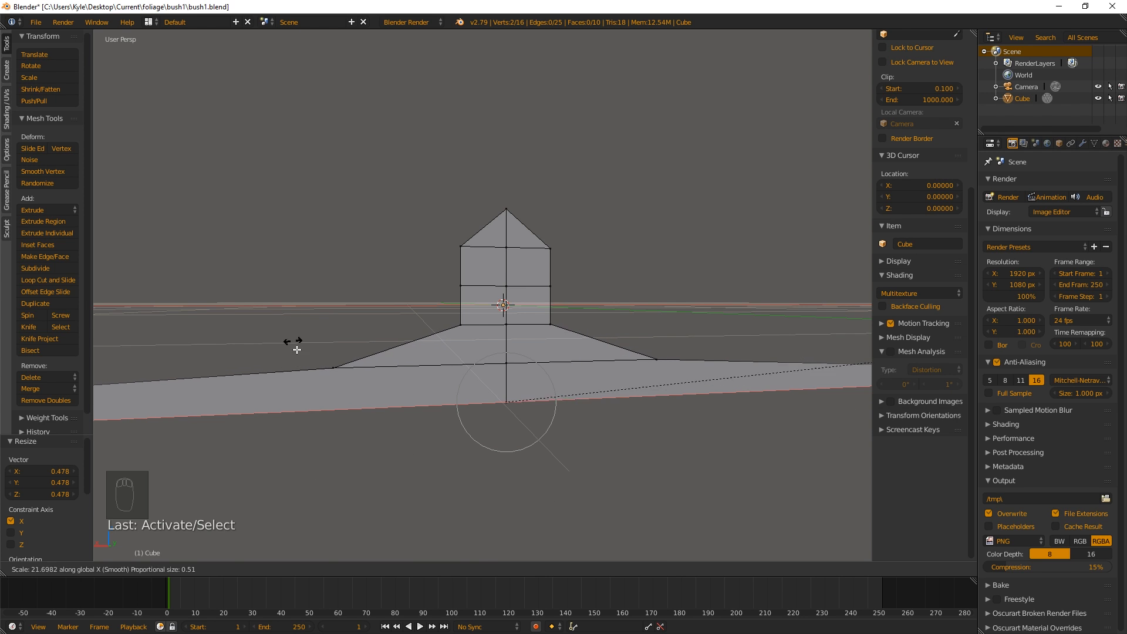
{"action": "right_click", "coordinate": [248, 444]}
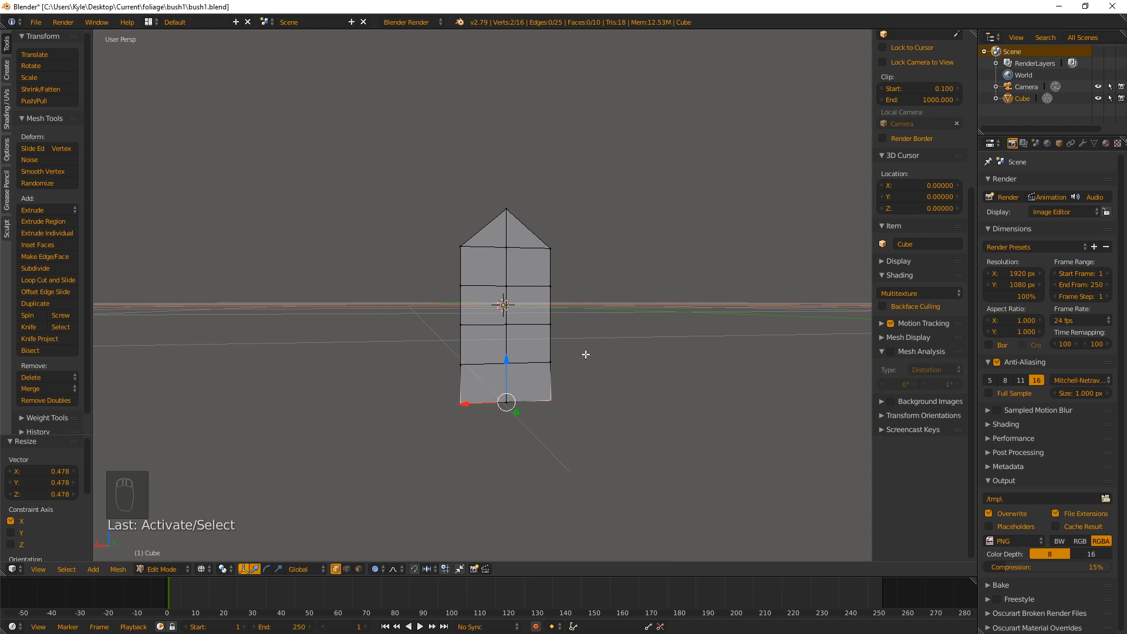
{"action": "key", "text": "s"}
{"action": "scroll", "coordinate": [598, 401], "scroll_direction": "down", "scroll_amount": 4}
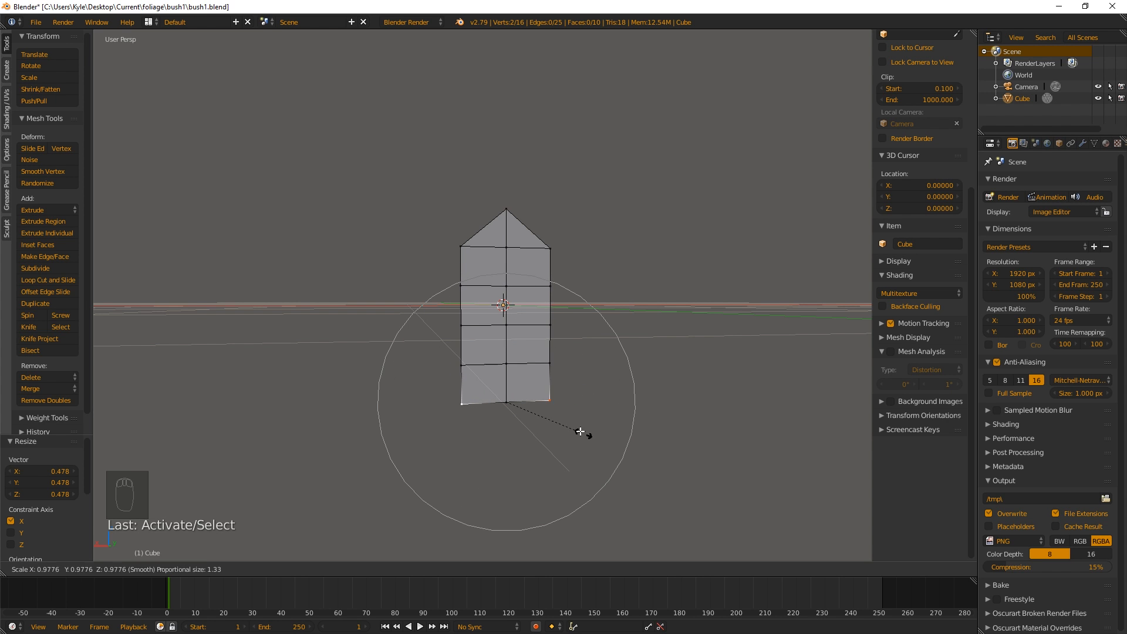
{"action": "scroll", "coordinate": [580, 432], "scroll_direction": "up", "scroll_amount": 8}
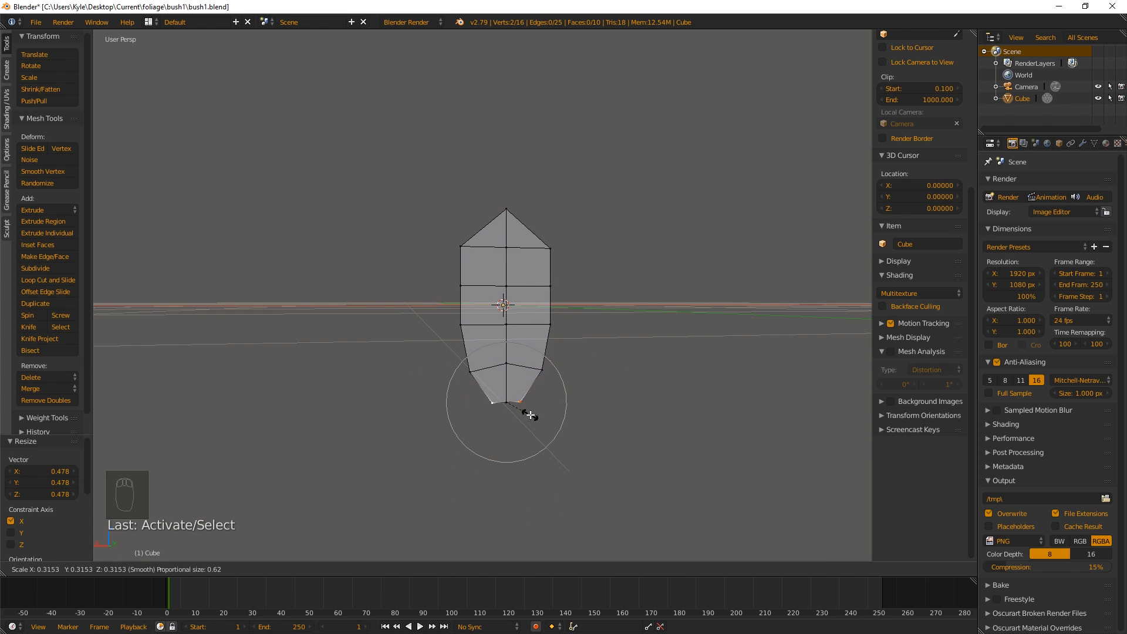
{"action": "scroll", "coordinate": [535, 416], "scroll_direction": "up", "scroll_amount": 2}
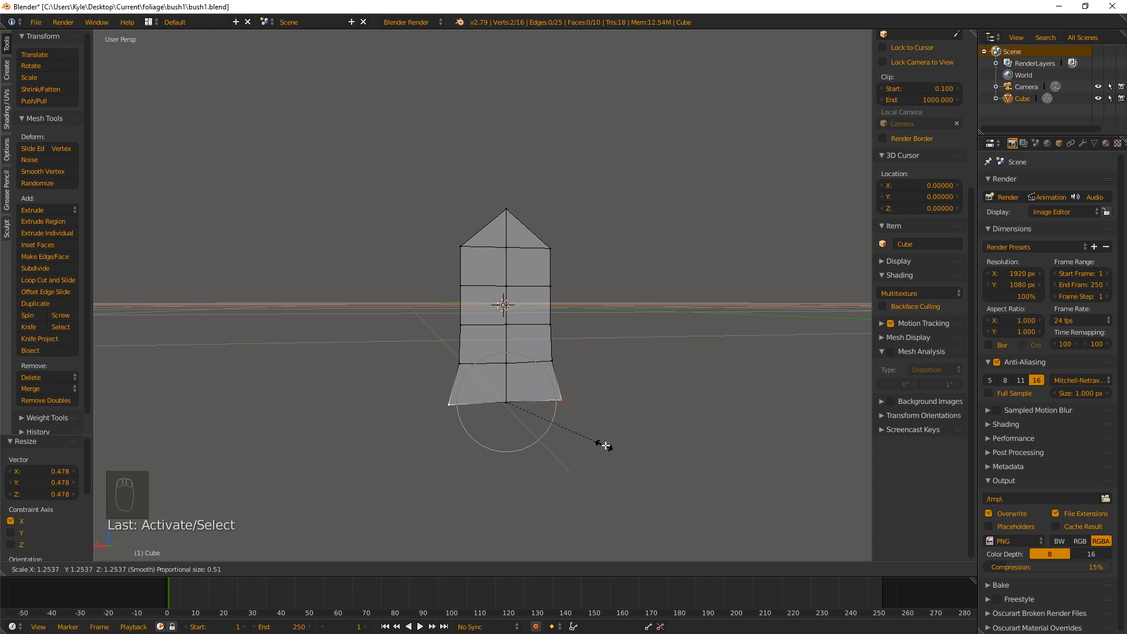
{"action": "key", "text": "Escape"}
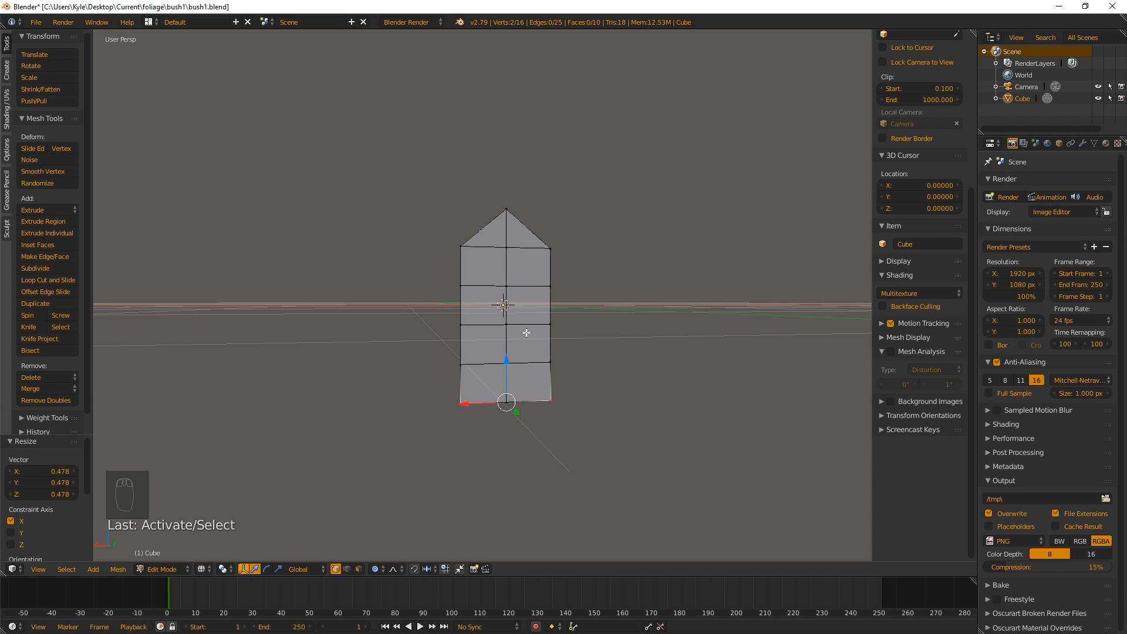
Select the six side vertices on the three middle rows and scale them by about 1.358 with a proportional size of 0.51.
{"action": "right_click", "coordinate": [549, 293]}
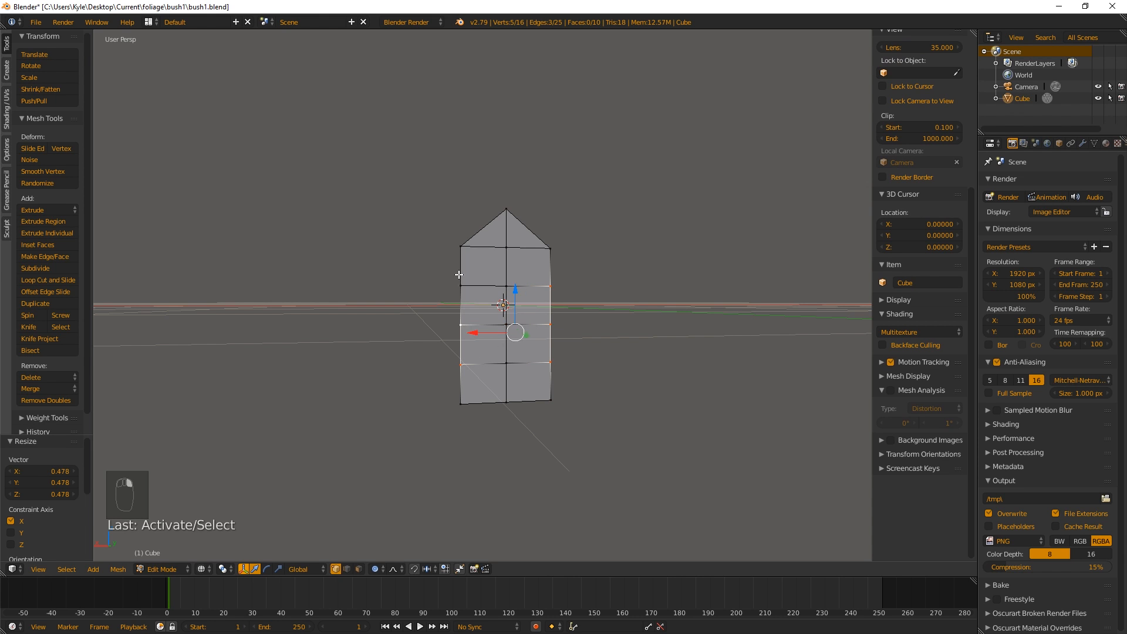
{"action": "key", "text": "s"}
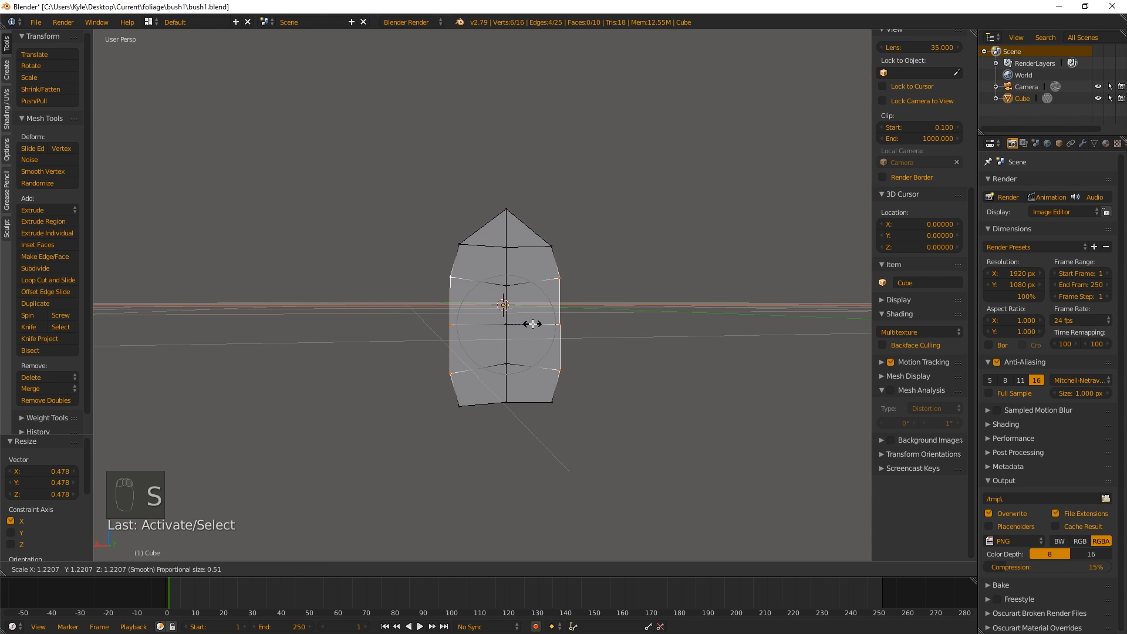
{"action": "scroll", "coordinate": [535, 324], "scroll_direction": "down", "scroll_amount": 2}
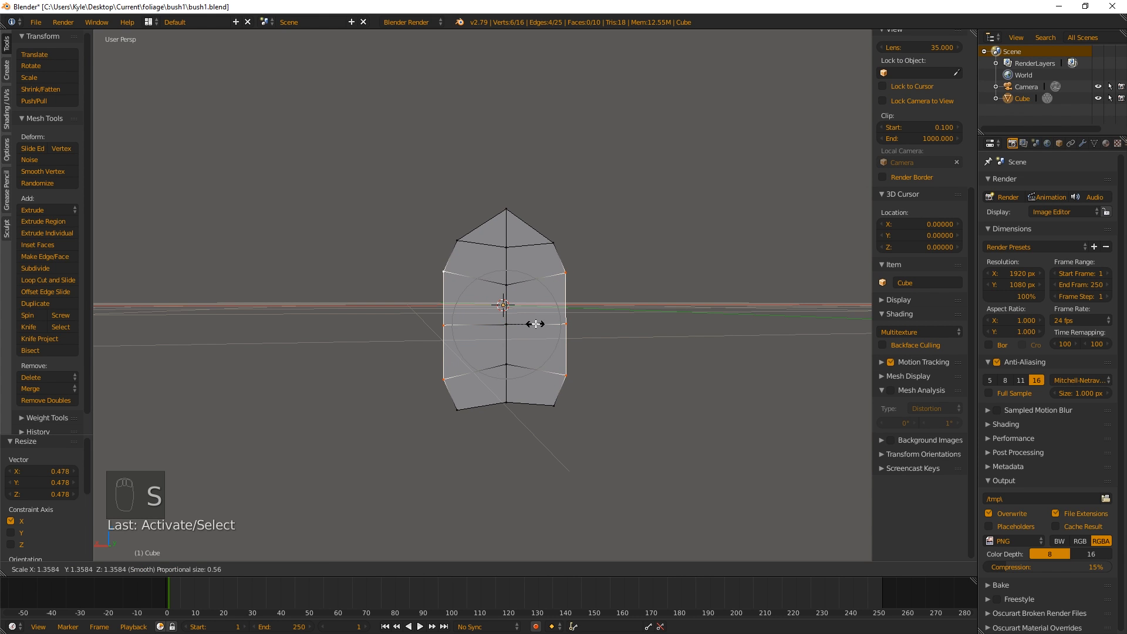
{"action": "scroll", "coordinate": [536, 324], "scroll_direction": "up", "scroll_amount": 3}
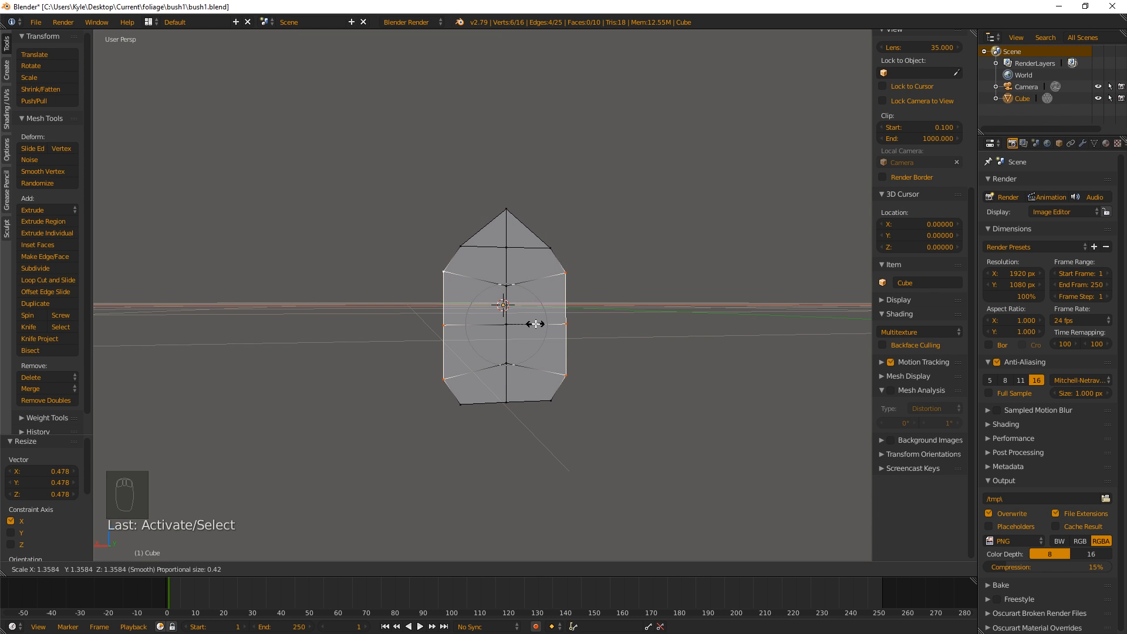
{"action": "scroll", "coordinate": [536, 324], "scroll_direction": "down", "scroll_amount": 2}
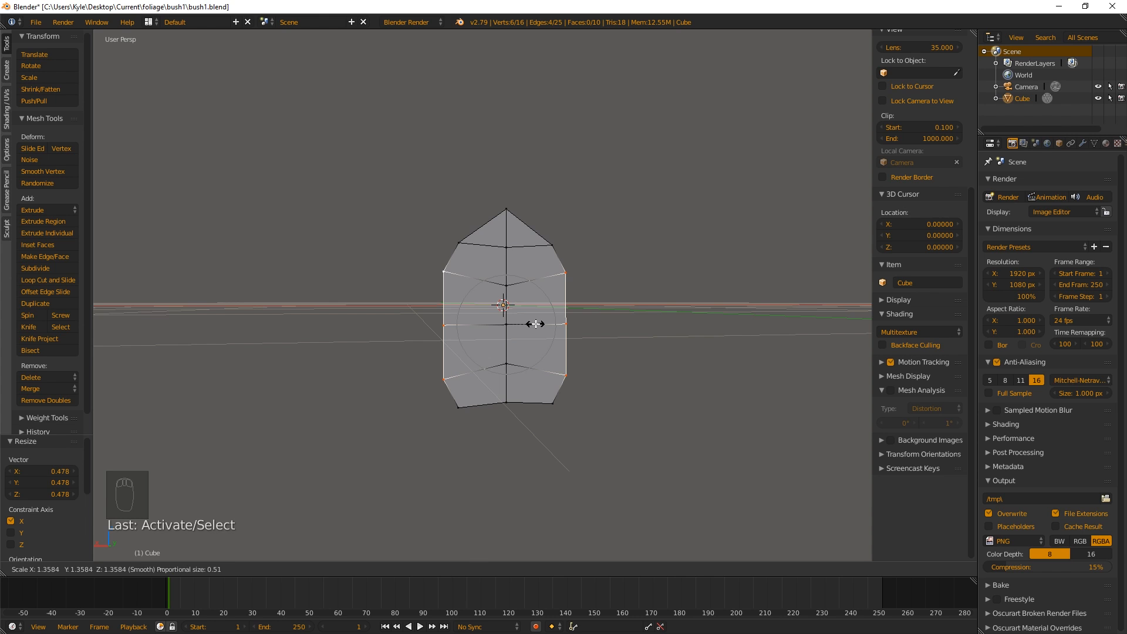
{"action": "left_click", "coordinate": [535, 324]}
Select the two bottom corner vertices and scale them by about 0.399 with proportional editing to taper the leaf's base.
{"action": "right_click", "coordinate": [558, 403]}
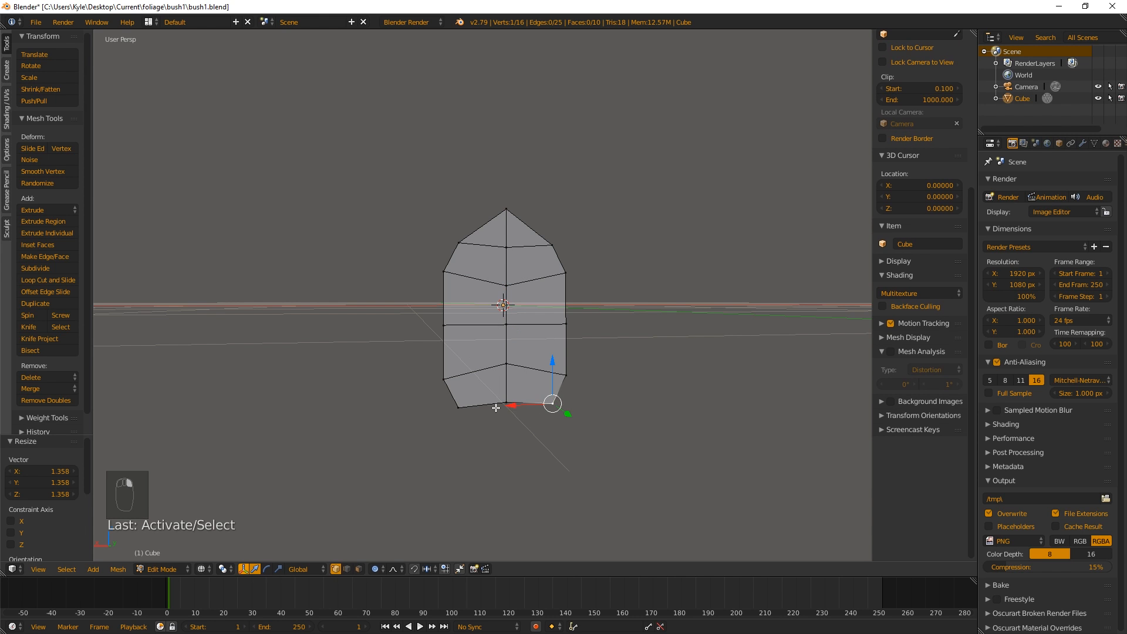
{"action": "key", "text": "s"}
{"action": "scroll", "coordinate": [596, 423], "scroll_direction": "down", "scroll_amount": 3}
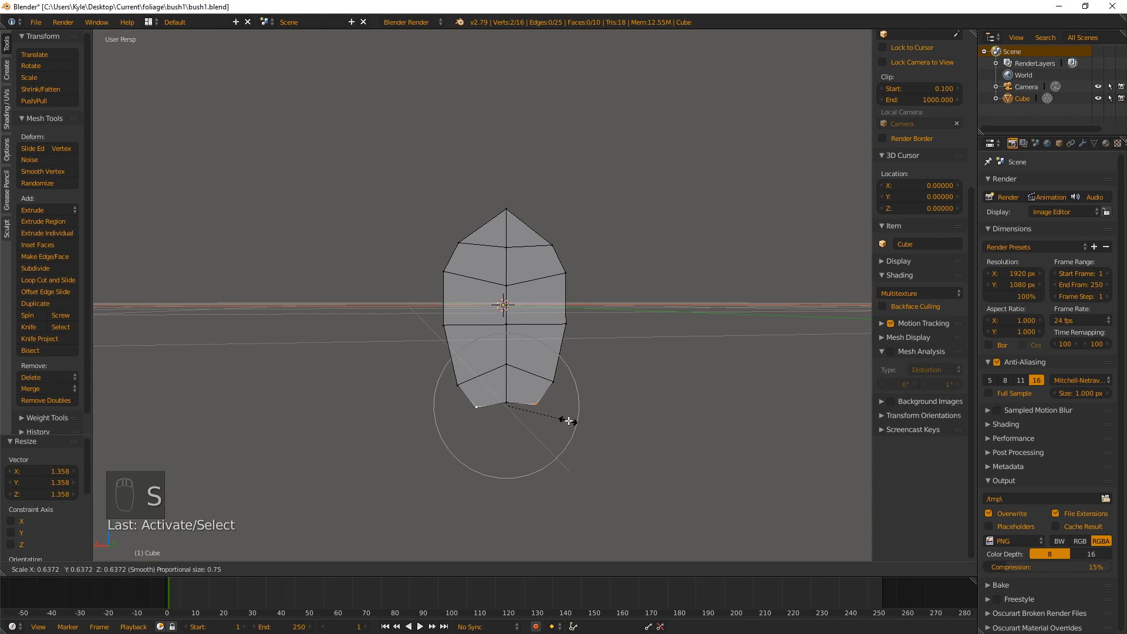
{"action": "scroll", "coordinate": [567, 422], "scroll_direction": "up", "scroll_amount": 5}
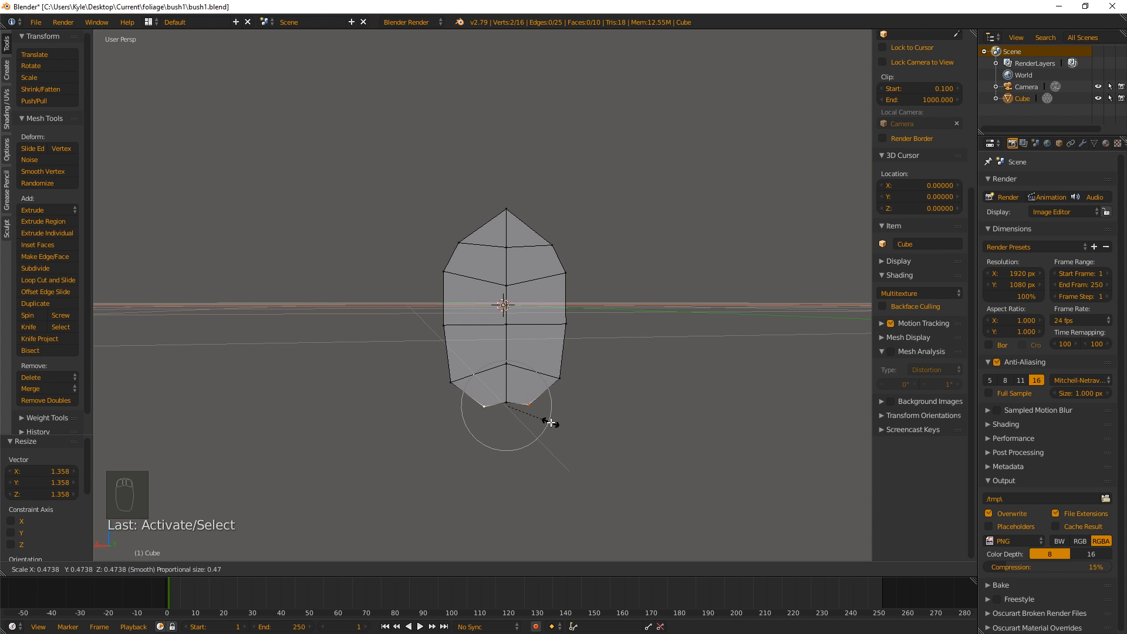
{"action": "left_click", "coordinate": [546, 414]}
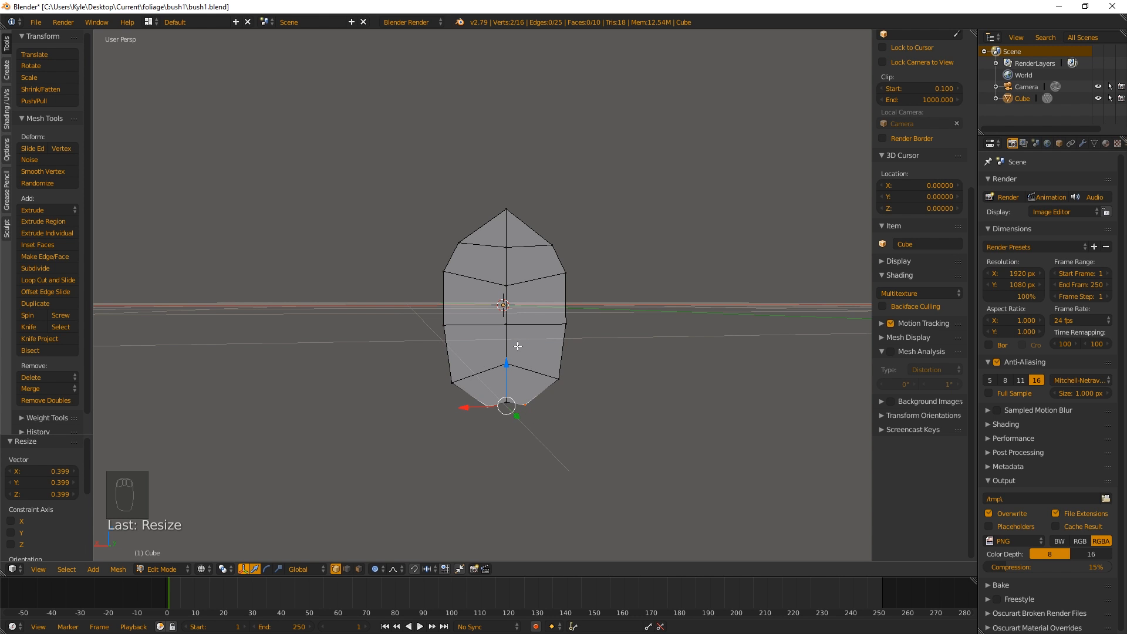
Select the two outer vertices of the middle row and scale them by about 1.249 with a proportional size of 0.83.
{"action": "right_click", "coordinate": [583, 330]}
{"action": "left_click", "coordinate": [464, 326], "text": "shift"}
{"action": "key", "text": "s"}
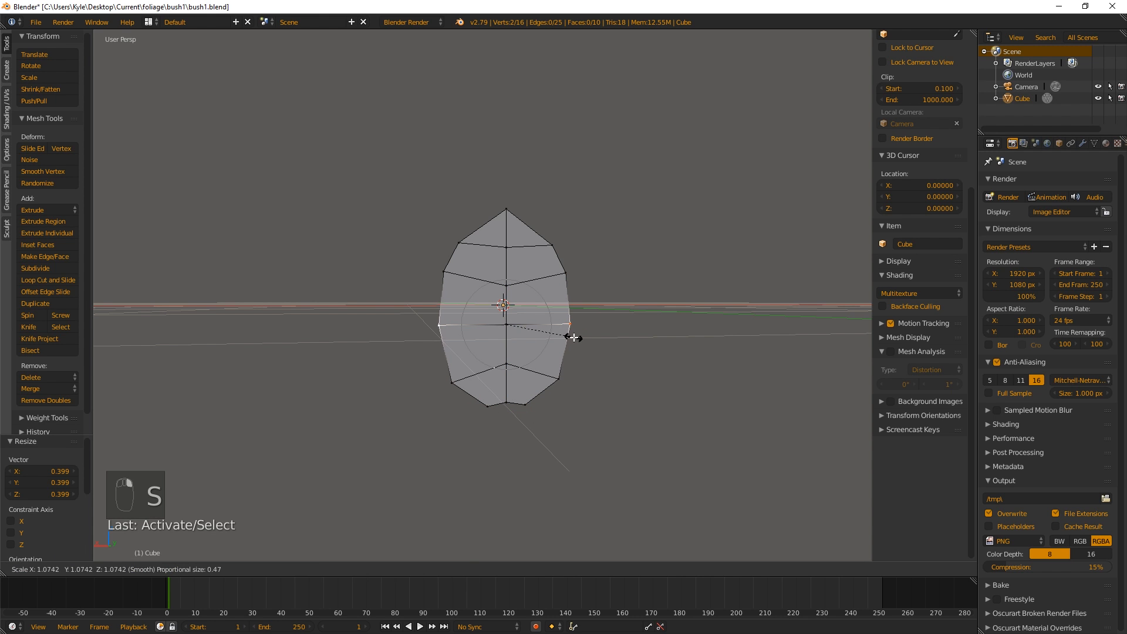
{"action": "scroll", "coordinate": [577, 340], "scroll_direction": "down", "scroll_amount": 8}
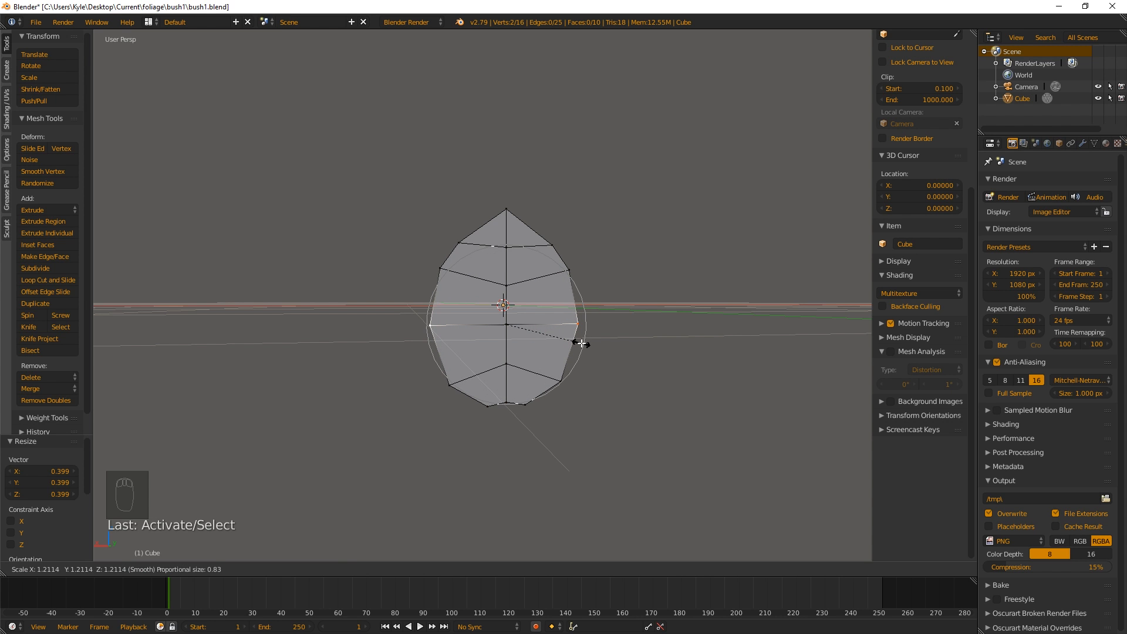
{"action": "left_click", "coordinate": [583, 345]}
Select one of the leaf's bottom corner vertices and bring its local coordinates into view.
{"action": "middle_click_drag", "start_coordinate": [584, 345], "coordinate": [505, 292]}
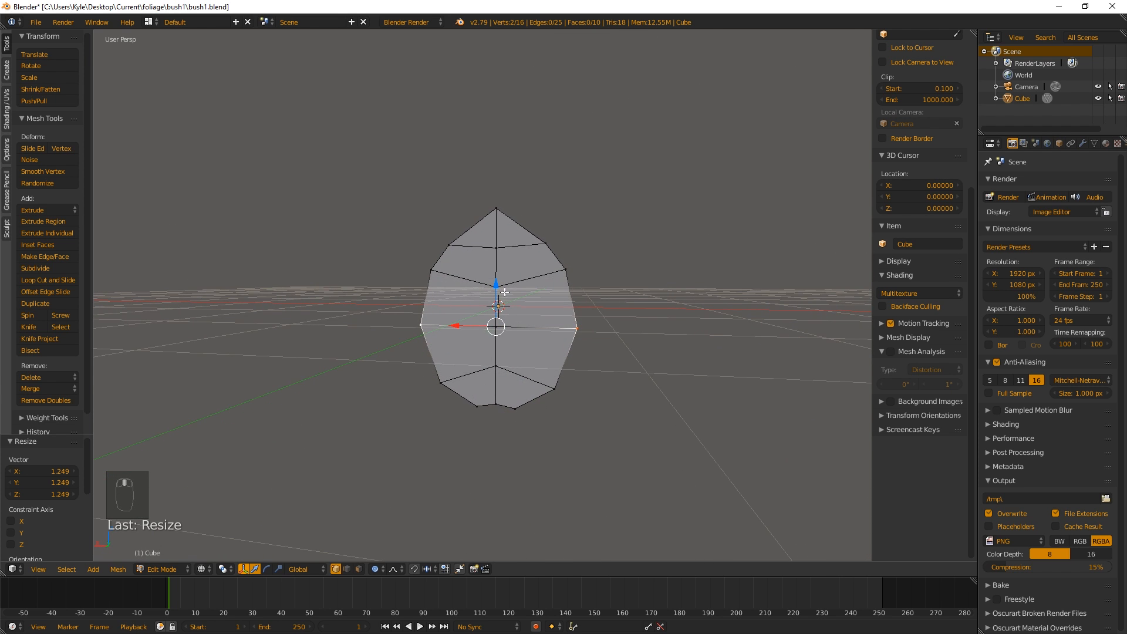
{"action": "middle_click_drag", "start_coordinate": [453, 413], "coordinate": [506, 381], "text": "shift"}
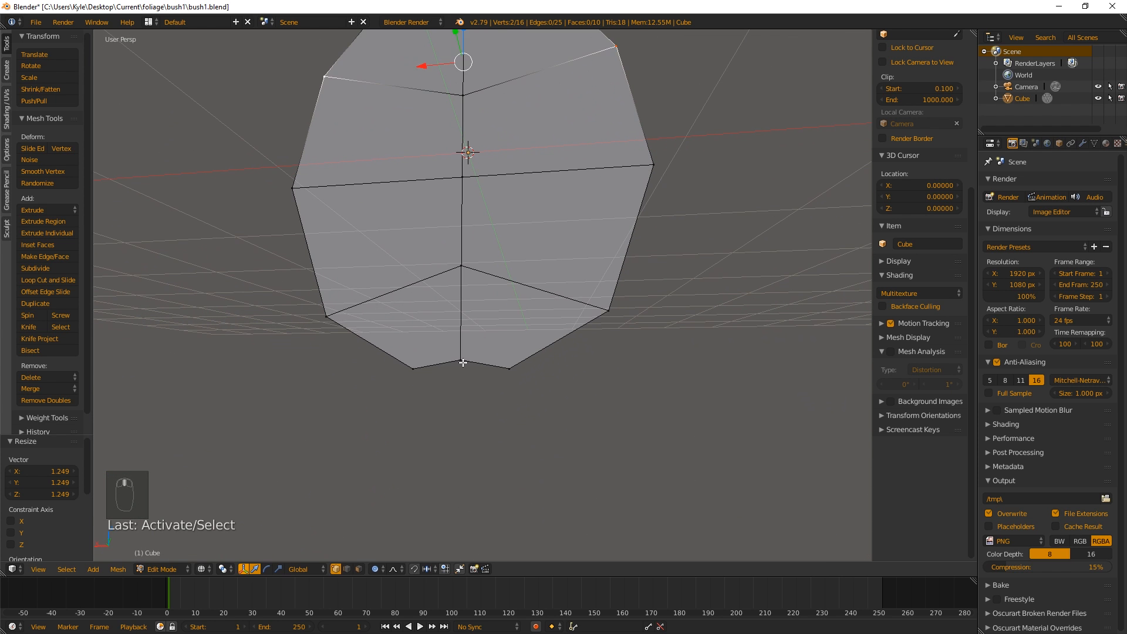
{"action": "right_click", "coordinate": [461, 362]}
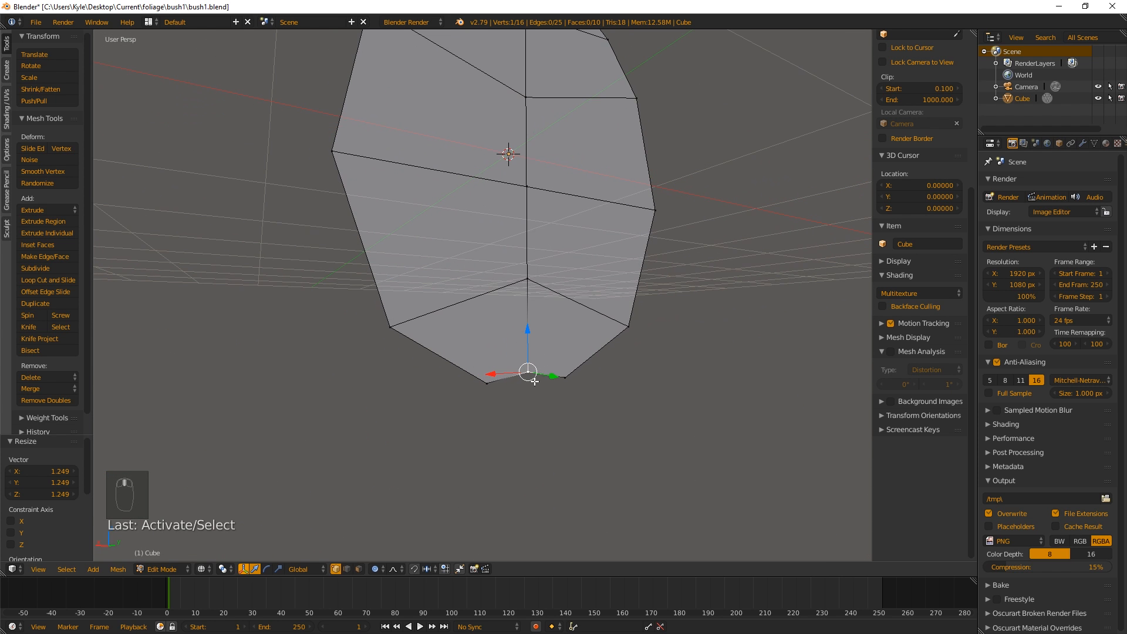
{"action": "left_click_drag", "start_coordinate": [565, 376], "coordinate": [583, 372]}
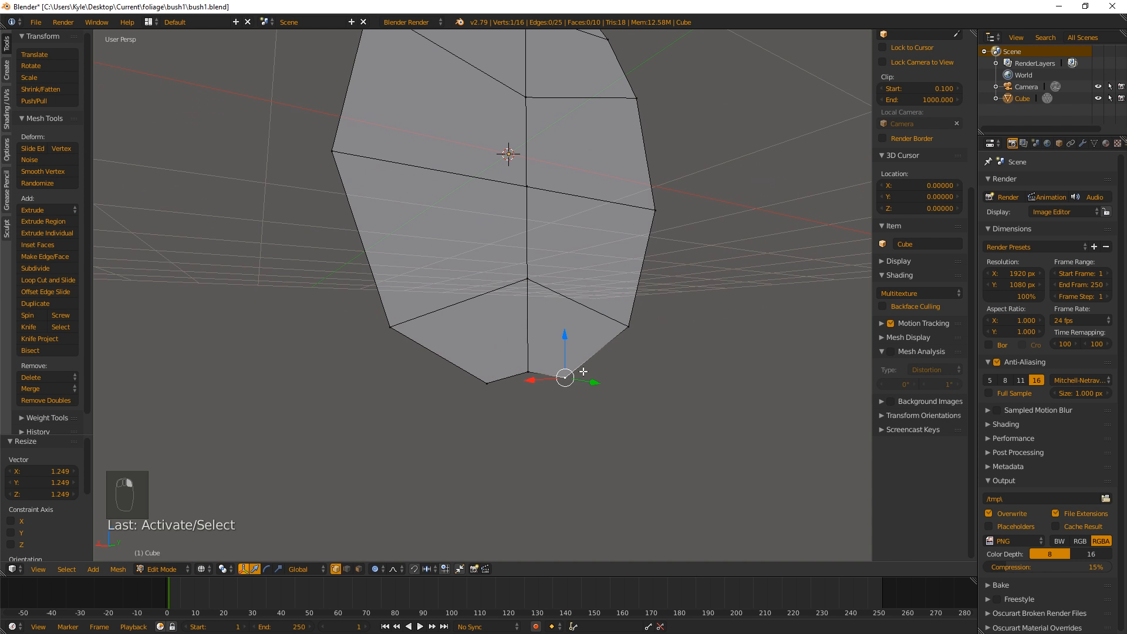
{"action": "scroll", "coordinate": [918, 199], "scroll_direction": "up", "scroll_amount": 8}
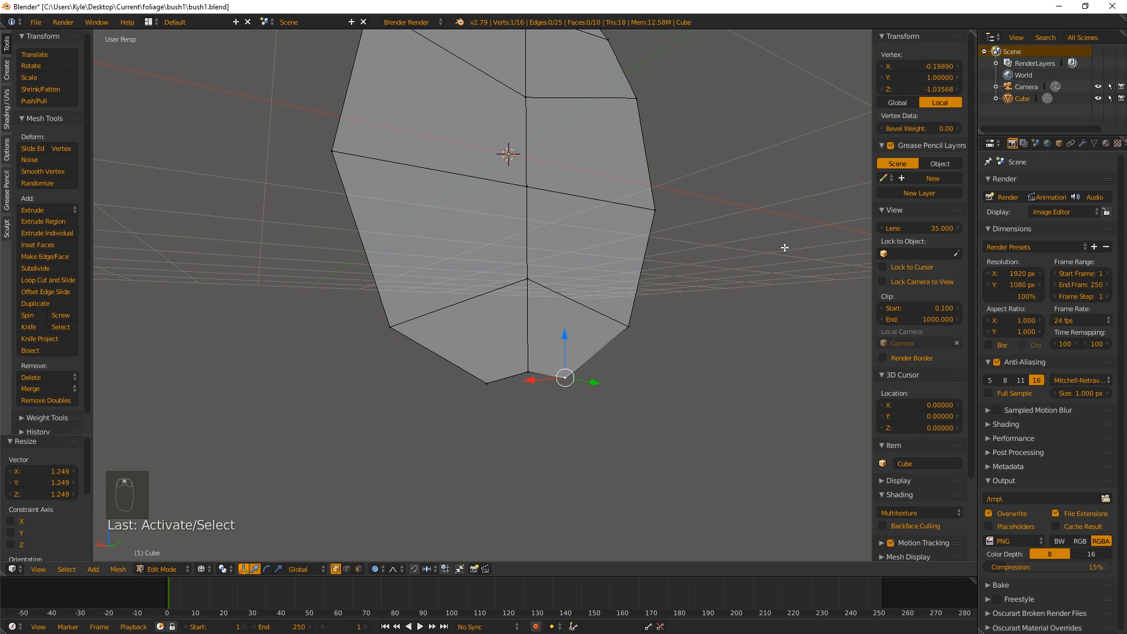
{"action": "key", "text": "n"}
{"action": "key", "text": "n"}
{"action": "key", "text": "n"}
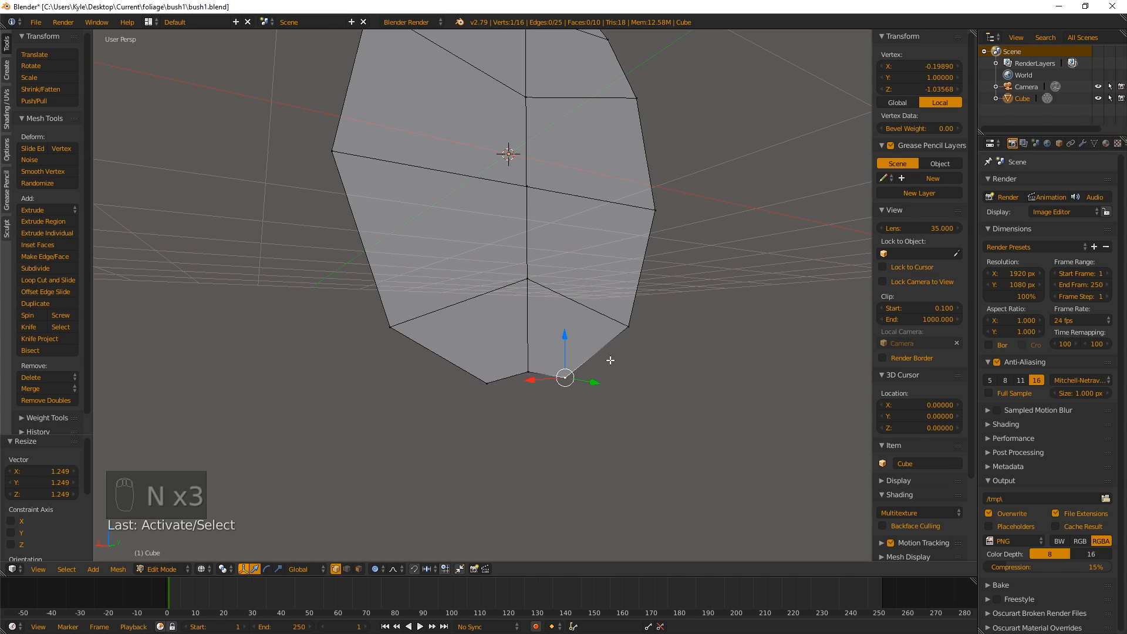
{"action": "key", "text": "g"}
{"action": "key", "text": "z"}
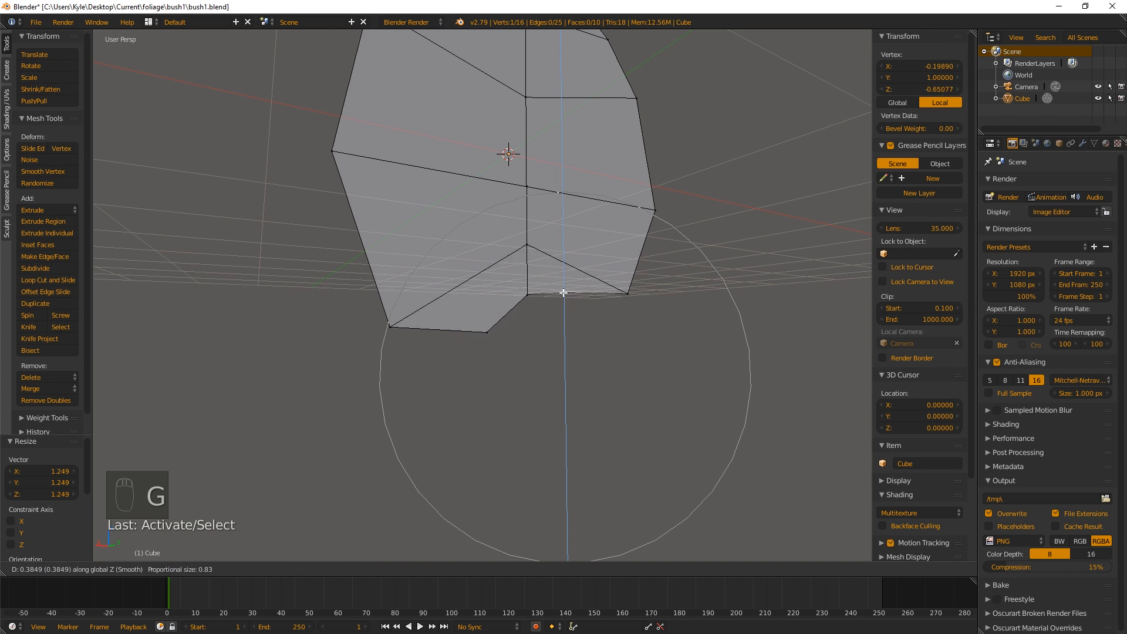
{"action": "right_click", "coordinate": [565, 396]}
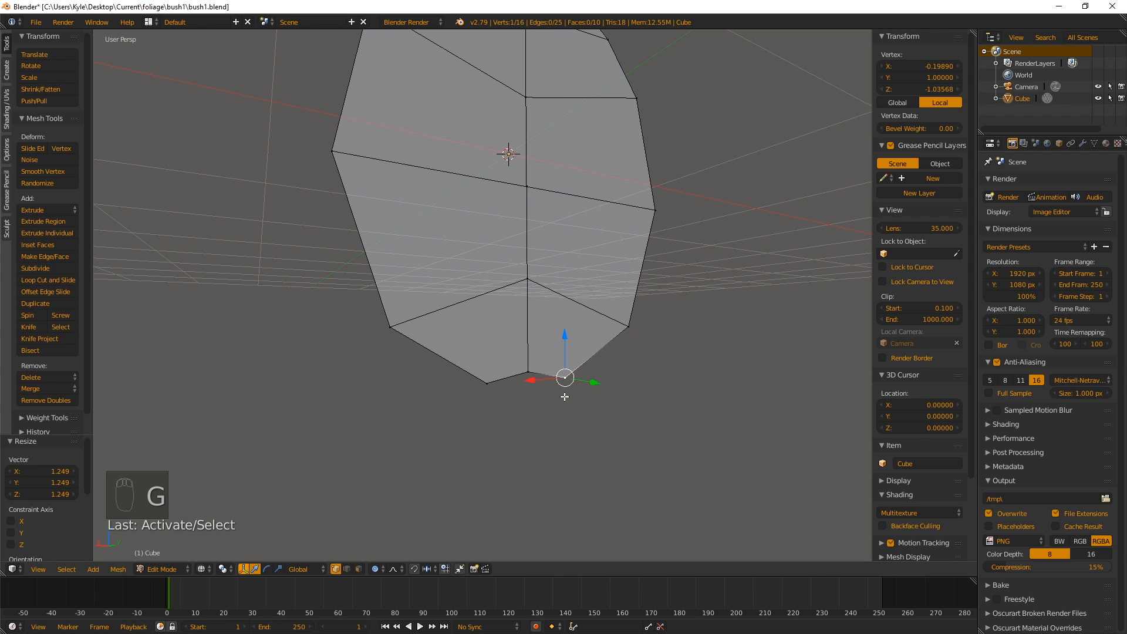
Copy the corner vertex's local Z coordinate to the bottom middle vertex, setting it to -1.03568 to flatten the leaf's base.
{"action": "left_click", "coordinate": [937, 89]}
{"action": "key", "text": "ctrl+c"}
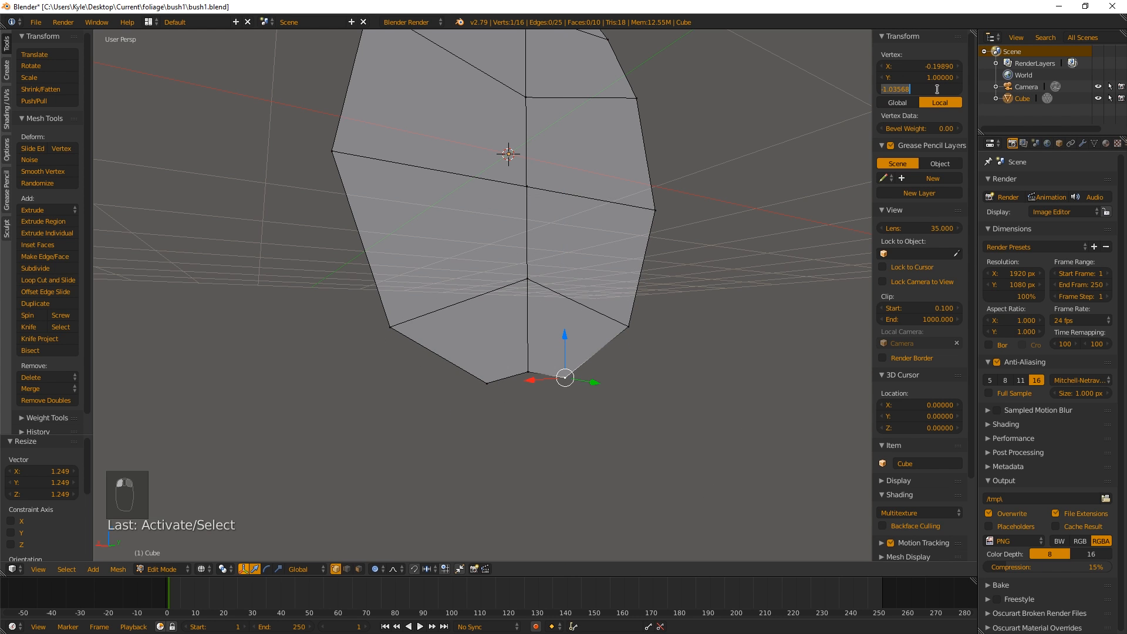
{"action": "right_click", "coordinate": [521, 362]}
{"action": "right_click", "coordinate": [527, 366]}
{"action": "left_click", "coordinate": [947, 90]}
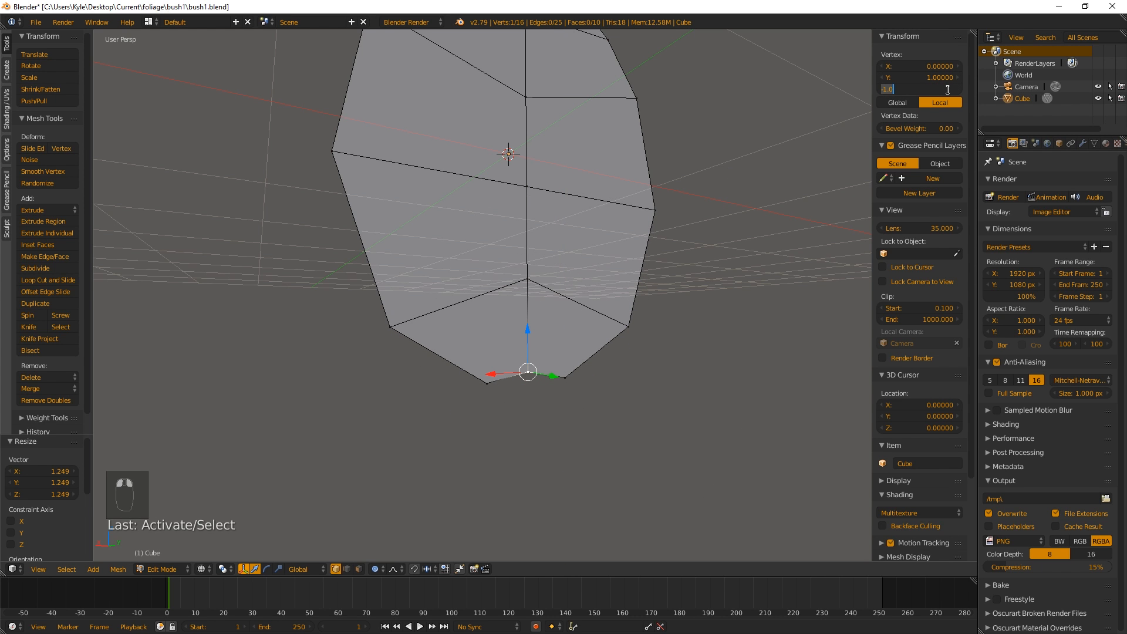
{"action": "key", "text": "ctrl+v"}
{"action": "key", "text": "Return"}
Move the two central midrib vertices about 0.614 along global Y, in side orthographic view, using smooth proportional editing with a size of 1.77.
{"action": "middle_click_drag", "start_coordinate": [599, 340], "coordinate": [530, 365]}
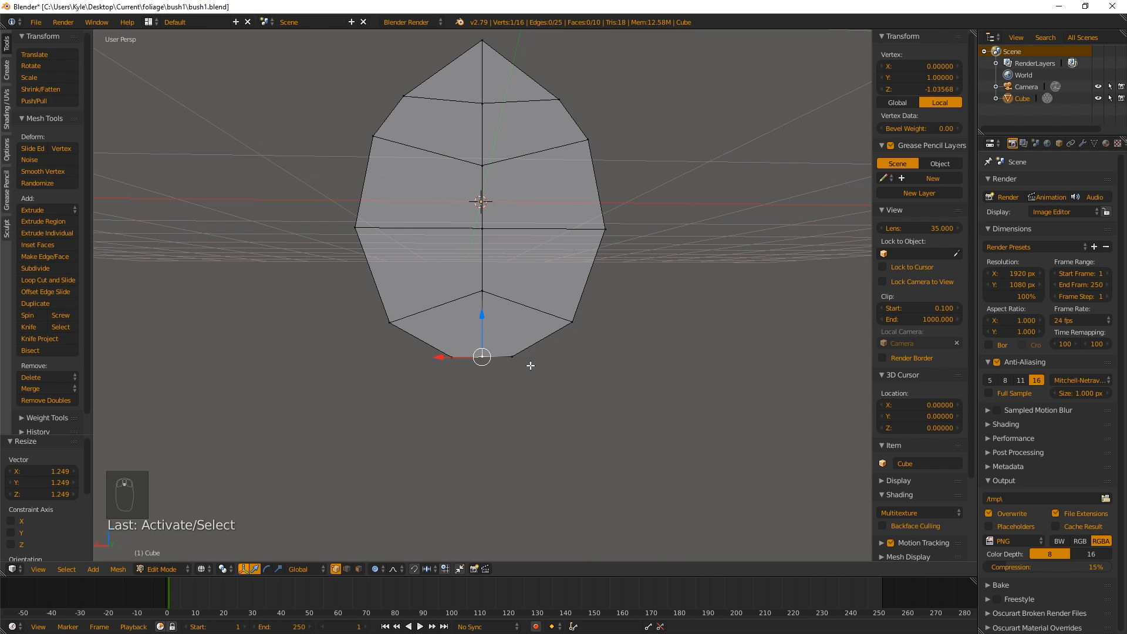
{"action": "middle_click_drag", "start_coordinate": [474, 239], "coordinate": [539, 230]}
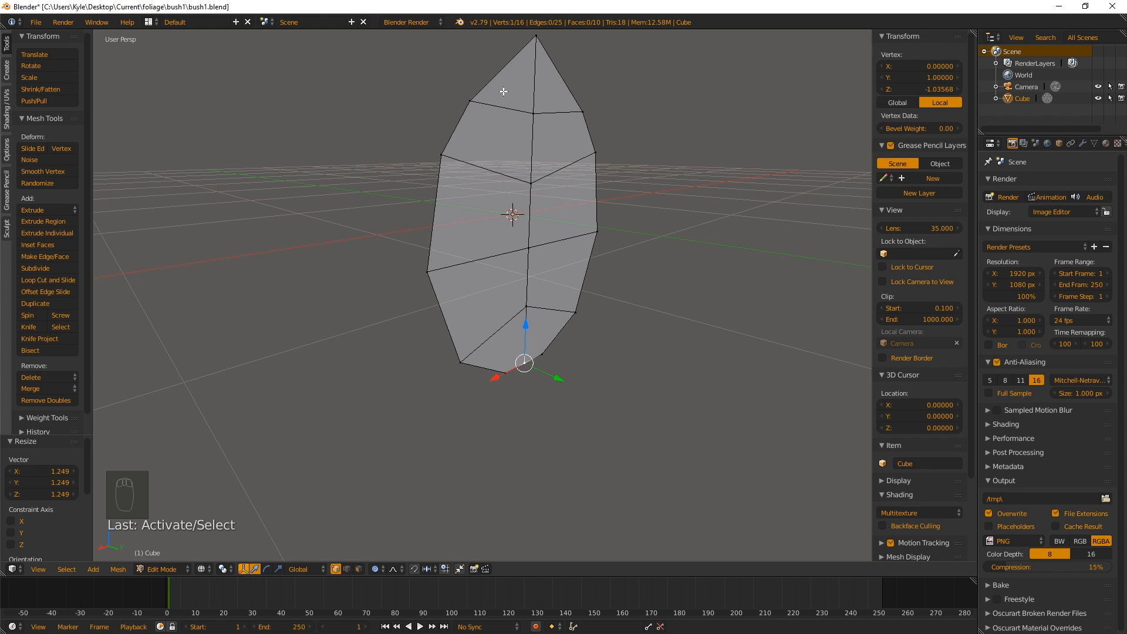
{"action": "right_click", "coordinate": [539, 122]}
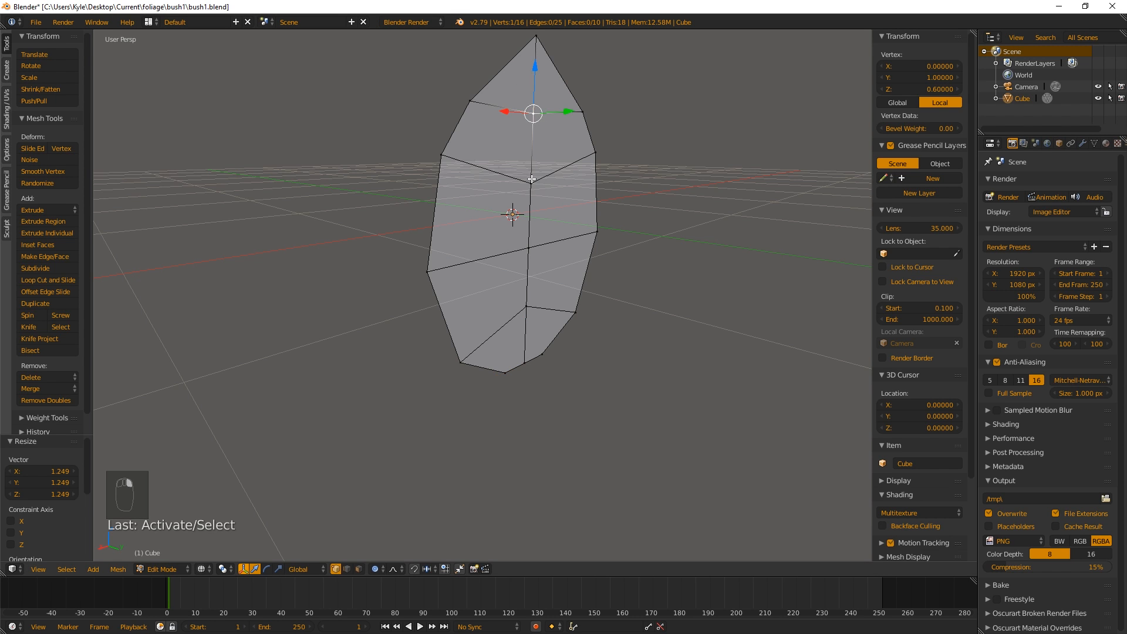
{"action": "right_click", "coordinate": [531, 180], "text": "shift"}
{"action": "right_click", "coordinate": [529, 252]}
{"action": "right_click", "coordinate": [534, 184], "text": "shift"}
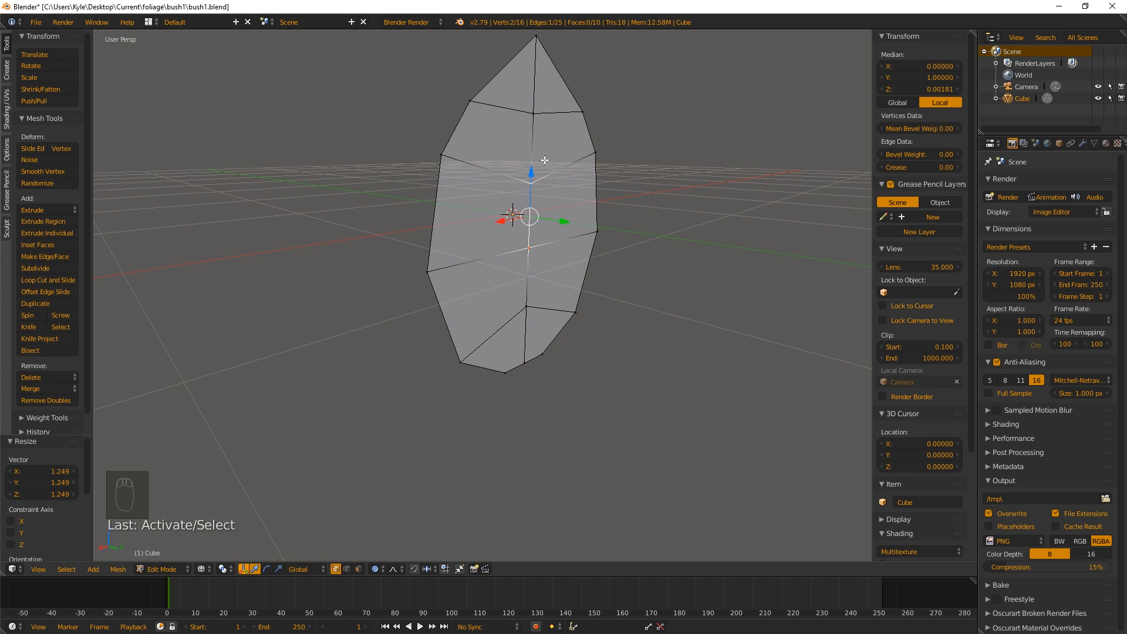
{"action": "key", "text": "KP_3"}
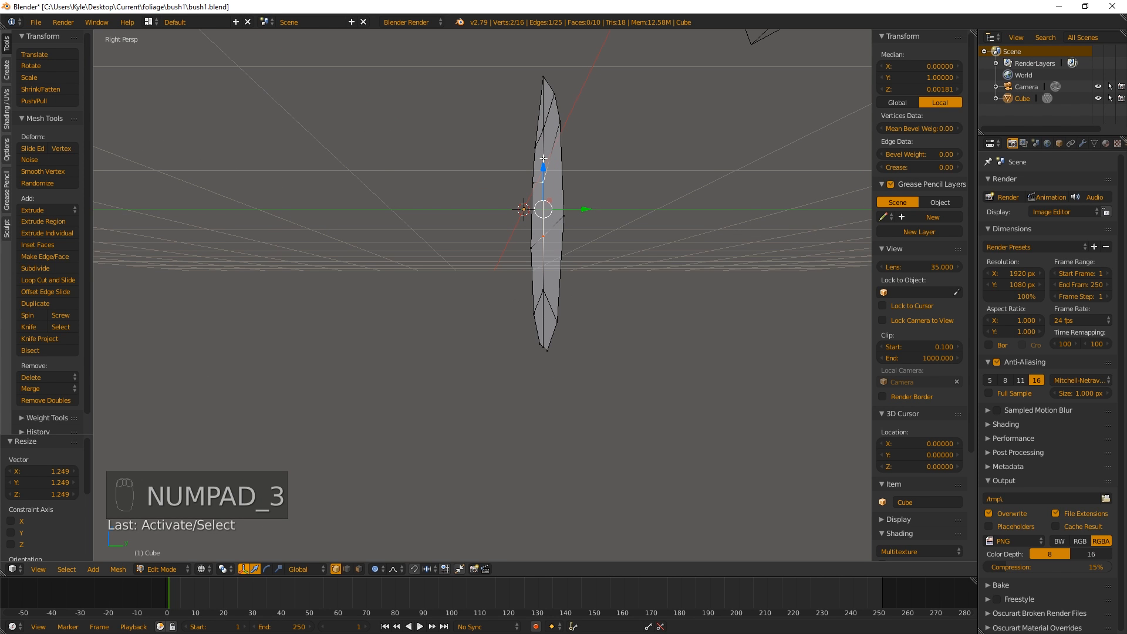
{"action": "key", "text": "KP_5"}
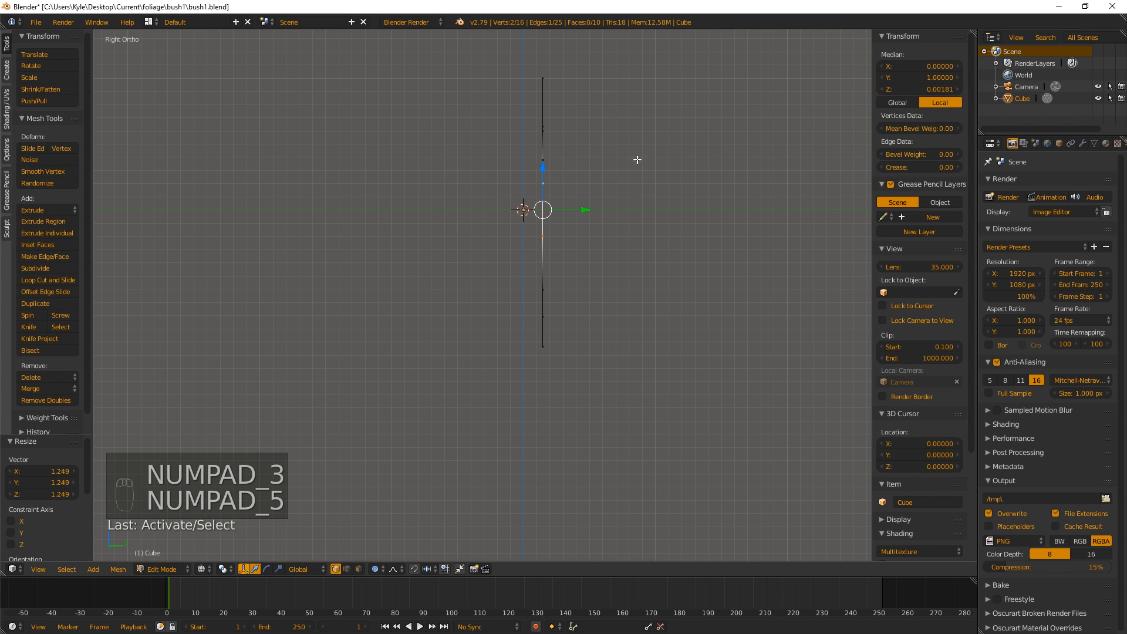
{"action": "middle_click_drag", "start_coordinate": [636, 158], "coordinate": [537, 216], "text": "shift"}
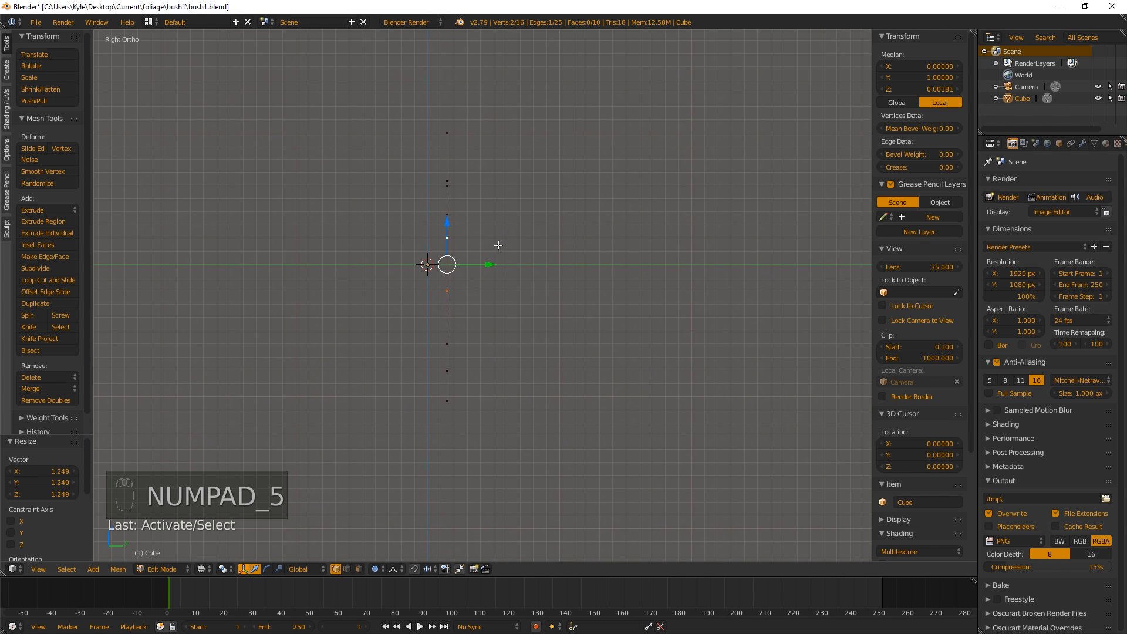
{"action": "key", "text": "g"}
{"action": "key", "text": "y"}
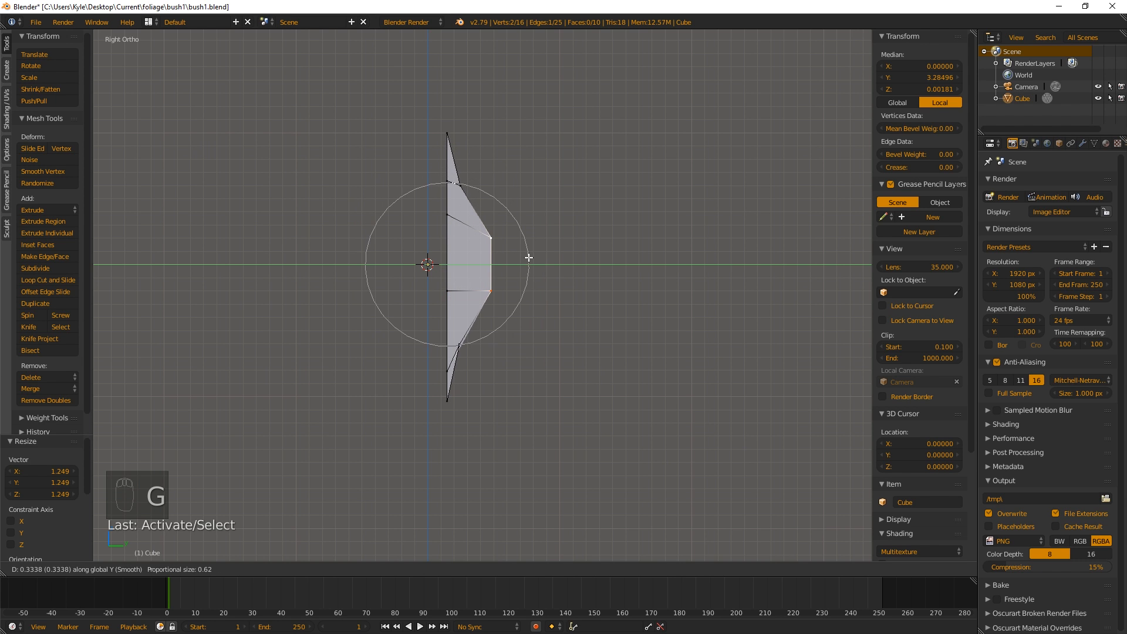
{"action": "scroll", "coordinate": [529, 257], "scroll_direction": "down", "scroll_amount": 4}
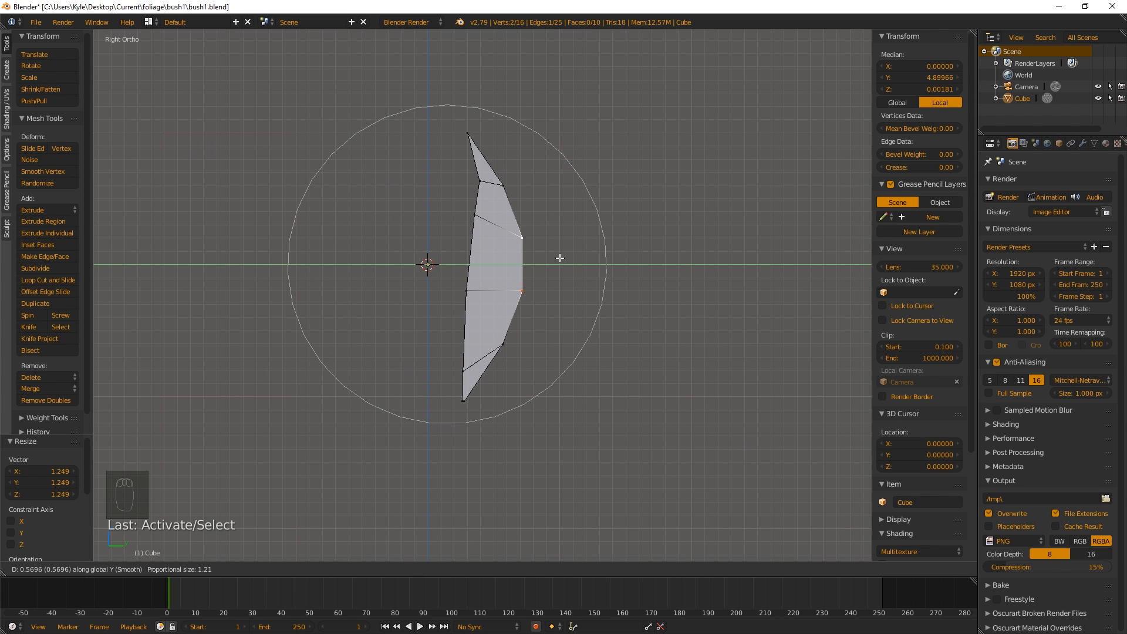
{"action": "scroll", "coordinate": [555, 257], "scroll_direction": "down", "scroll_amount": 3}
{"action": "scroll", "coordinate": [573, 257], "scroll_direction": "down", "scroll_amount": 1}
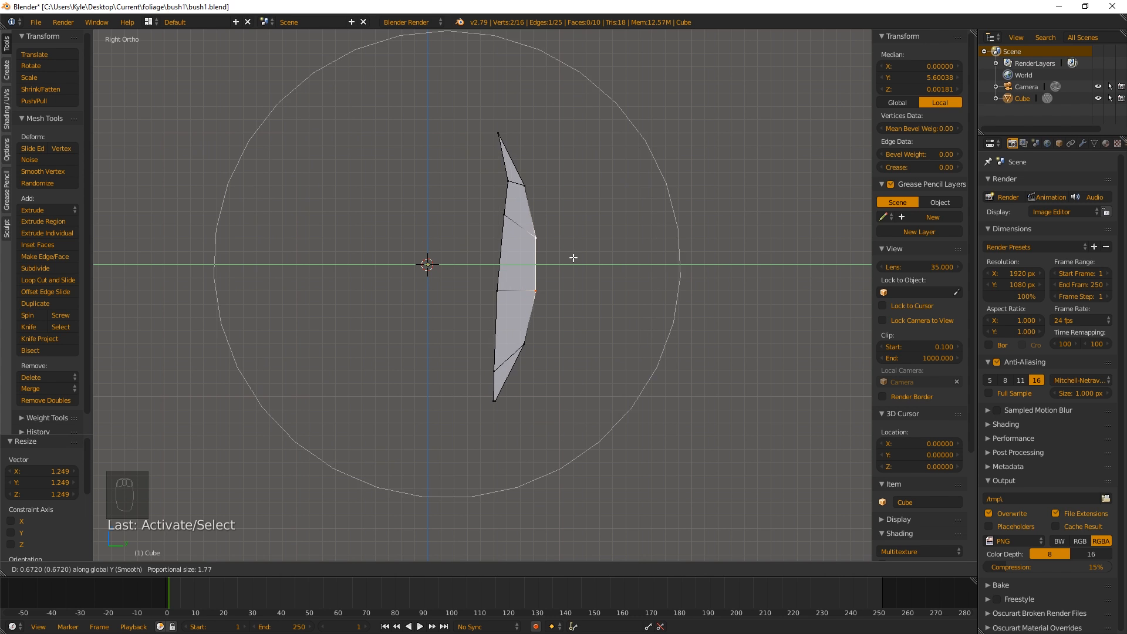
{"action": "scroll", "coordinate": [574, 257], "scroll_direction": "up", "scroll_amount": 4}
{"action": "scroll", "coordinate": [573, 257], "scroll_direction": "down", "scroll_amount": 2}
{"action": "scroll", "coordinate": [574, 257], "scroll_direction": "down", "scroll_amount": 1}
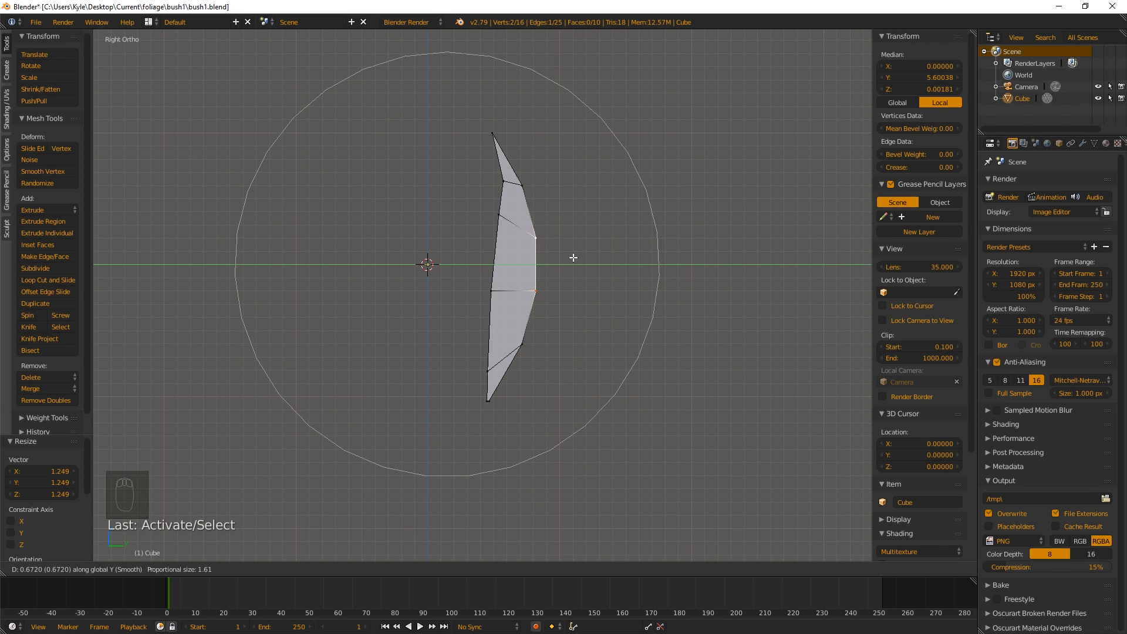
{"action": "scroll", "coordinate": [573, 257], "scroll_direction": "down", "scroll_amount": 1}
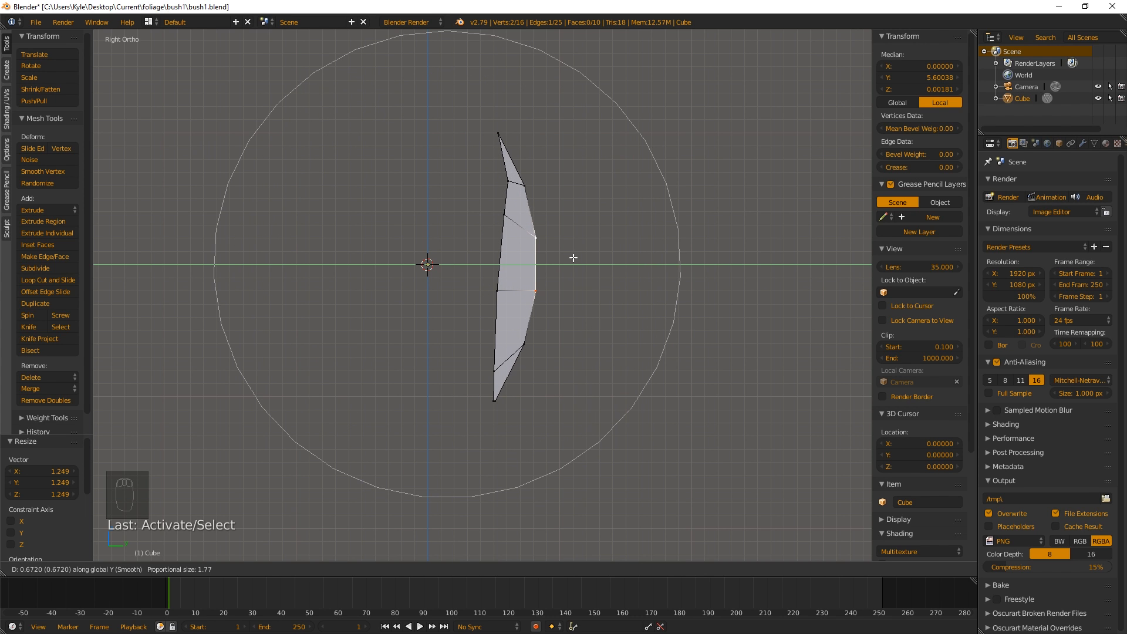
{"action": "left_click", "coordinate": [565, 259]}
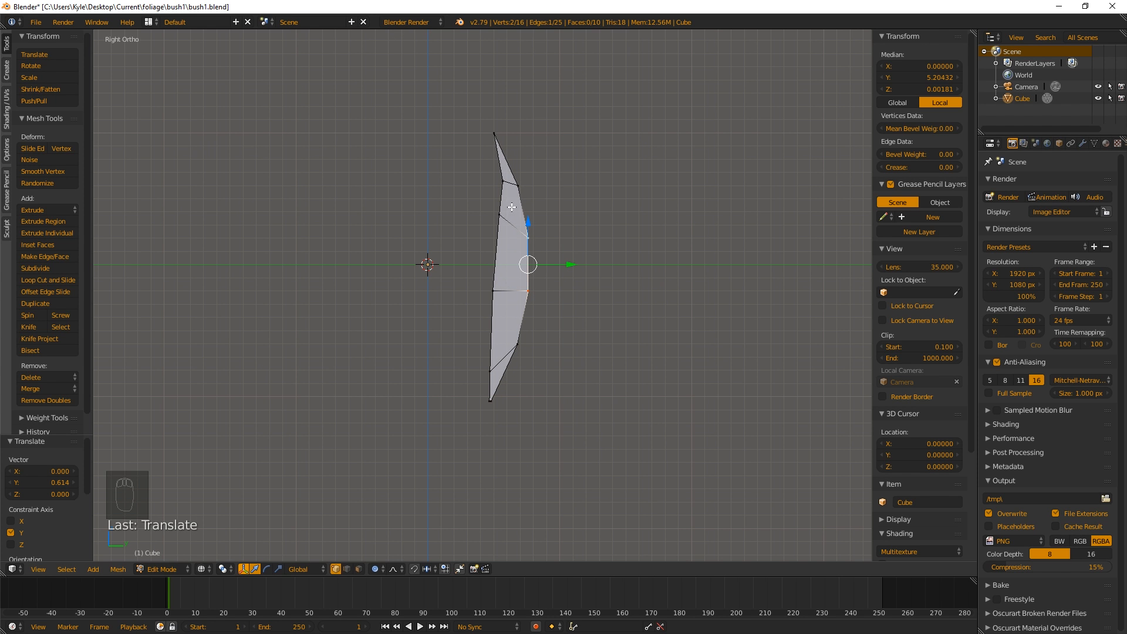
Deselect everything and select the two outer vertices of the leaf's middle row.
{"action": "middle_click_drag", "start_coordinate": [504, 224], "coordinate": [587, 252]}
{"action": "key", "text": "a"}
{"action": "right_click", "coordinate": [566, 306]}
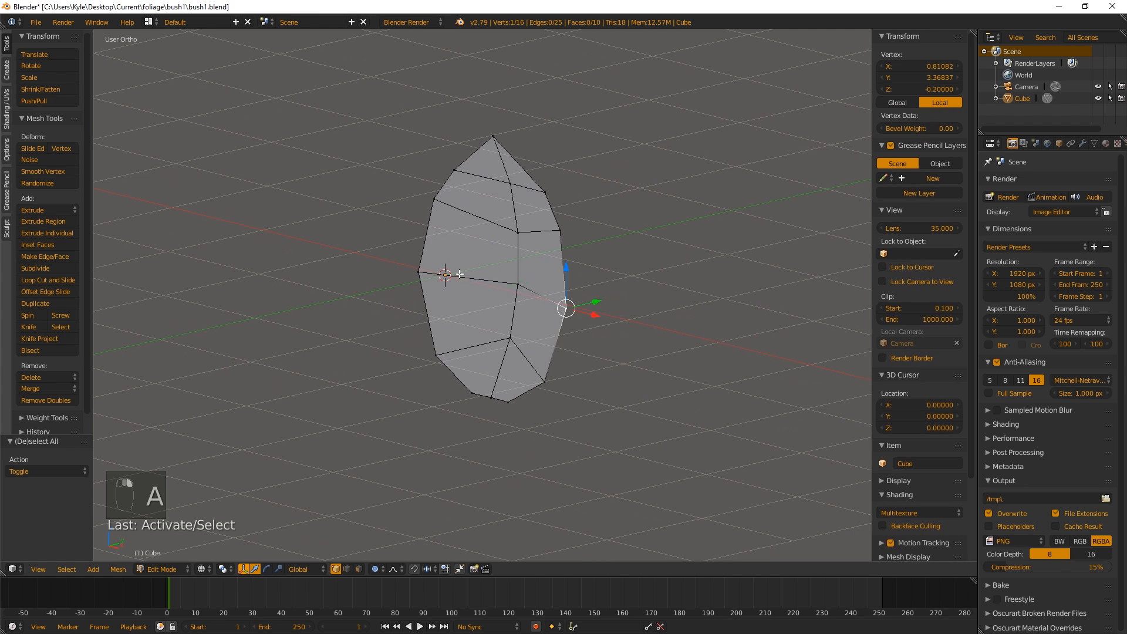
{"action": "right_click", "coordinate": [421, 272], "text": "shift"}
{"action": "middle_click_drag", "start_coordinate": [421, 272], "coordinate": [483, 262]}
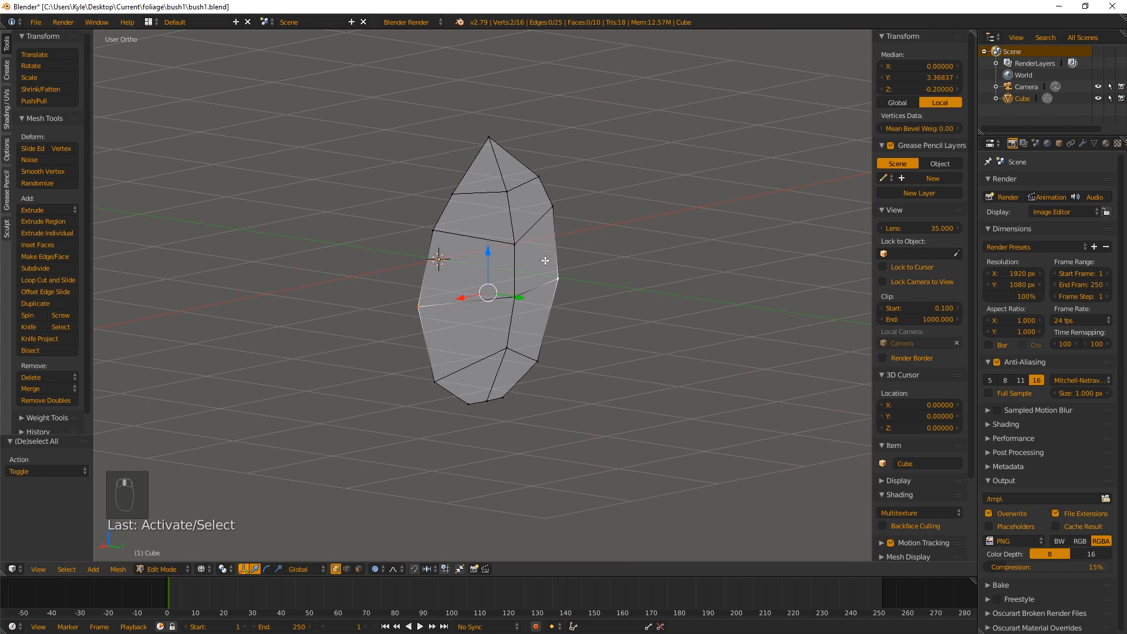
Enable Mesh Analysis with the Distortion type and show the leaf in solid shading, comparing it with wireframe display.
{"action": "scroll", "coordinate": [893, 333], "scroll_direction": "down", "scroll_amount": 4}
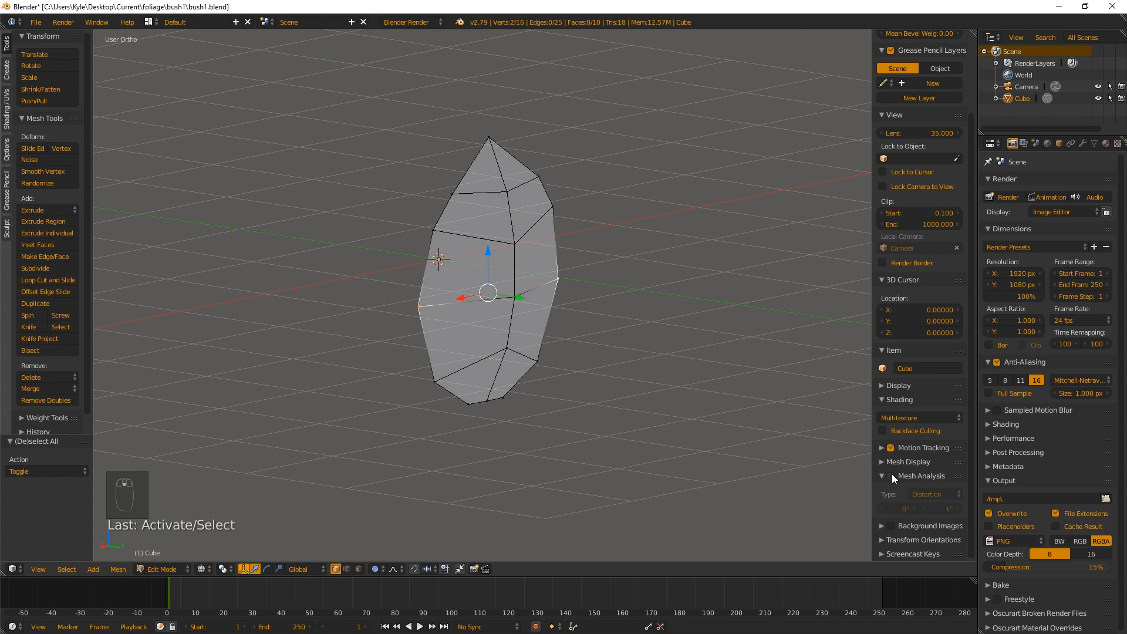
{"action": "left_click", "coordinate": [891, 475]}
{"action": "key", "text": "z"}
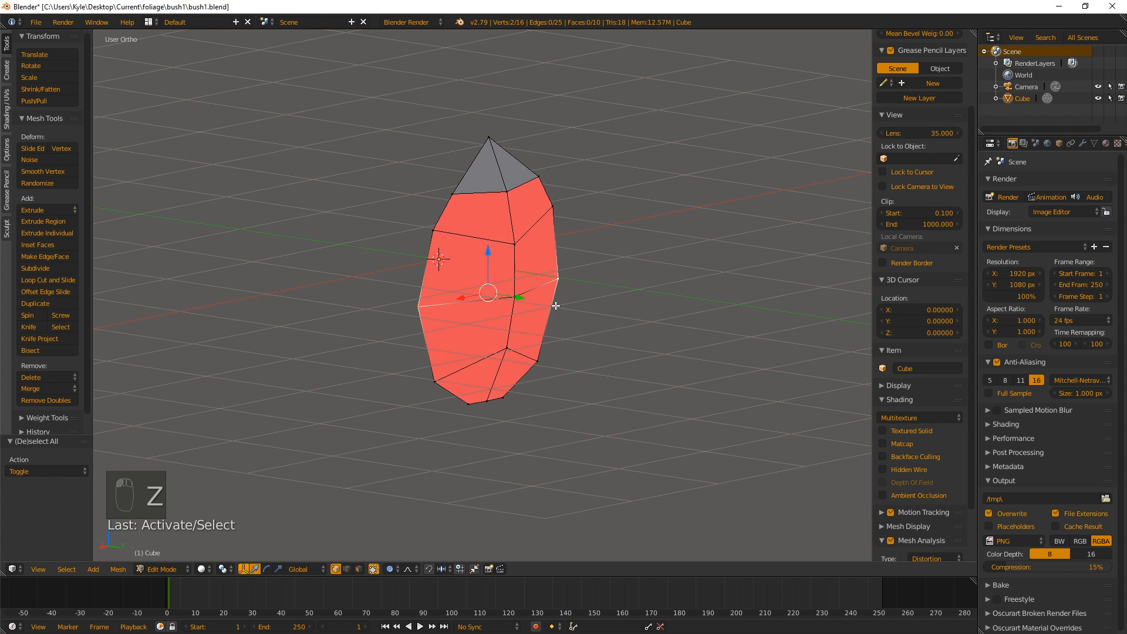
{"action": "mouse_move", "coordinate": [509, 328]}
{"action": "middle_mouse_down"}
{"action": "mouse_move", "coordinate": [556, 358]}
{"action": "mouse_move", "coordinate": [488, 317]}
{"action": "mouse_move", "coordinate": [555, 323]}
{"action": "middle_mouse_up"}
{"action": "key", "text": "z"}
{"action": "key", "text": "z"}
{"action": "key", "text": "z"}
{"action": "key", "text": "z"}
{"action": "key", "text": "z"}
{"action": "key", "text": "z"}
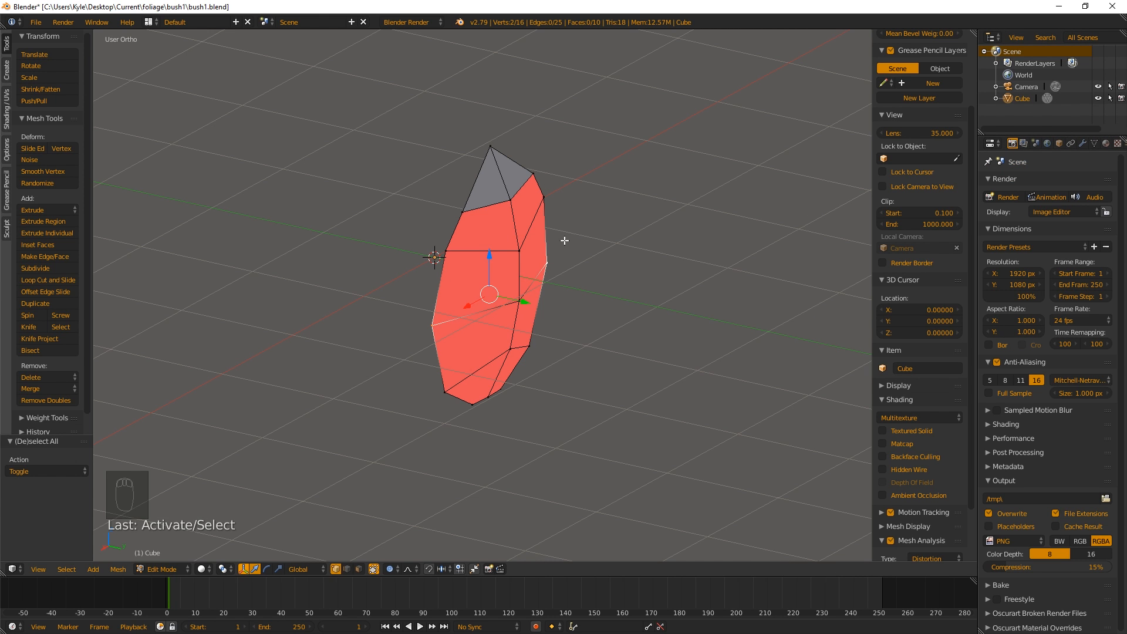
Preview the Sharp and Intersect mesh analysis types on the leaf, and return to Distortion.
{"action": "scroll", "coordinate": [945, 505], "scroll_direction": "down", "scroll_amount": 3}
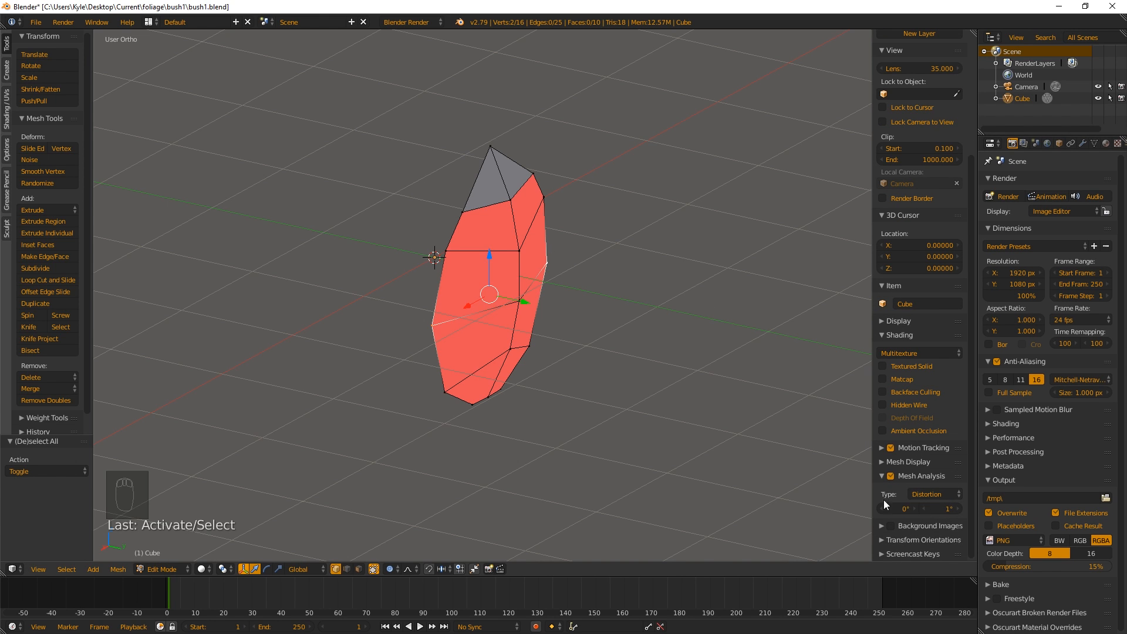
{"action": "left_click", "coordinate": [926, 495]}
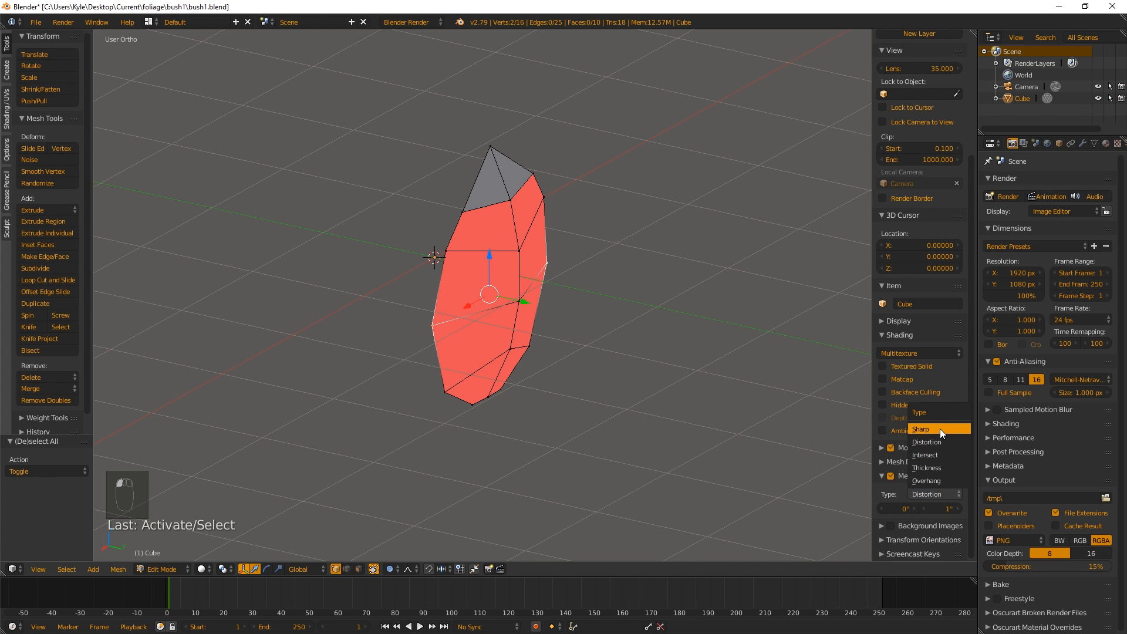
{"action": "left_click", "coordinate": [939, 428]}
{"action": "left_click", "coordinate": [937, 494]}
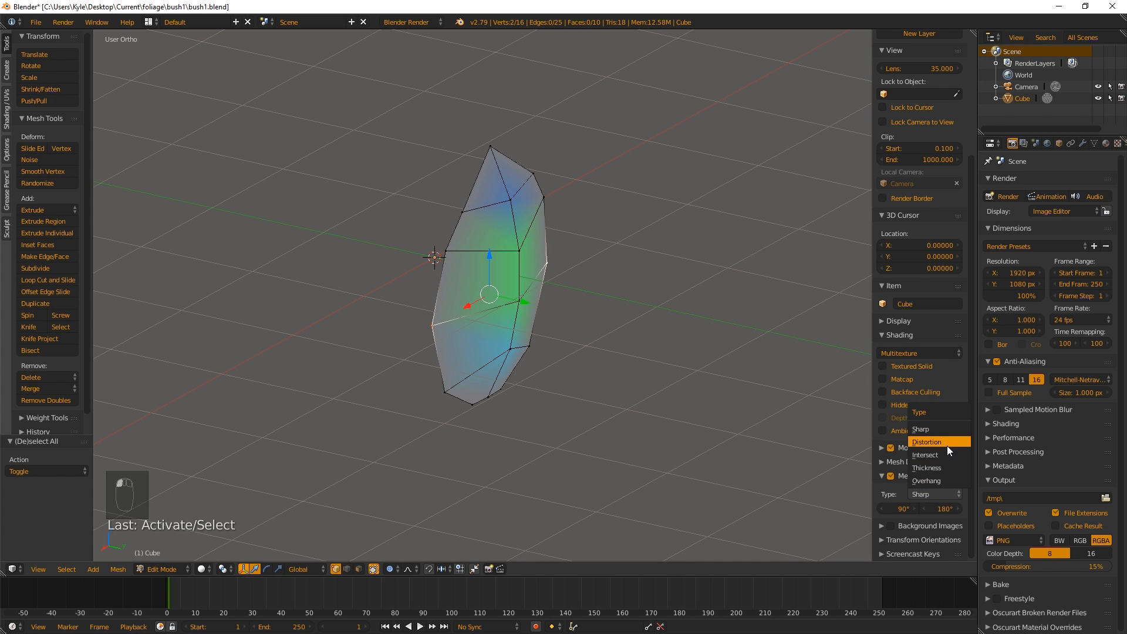
{"action": "left_click", "coordinate": [938, 455]}
{"action": "left_click", "coordinate": [944, 494]}
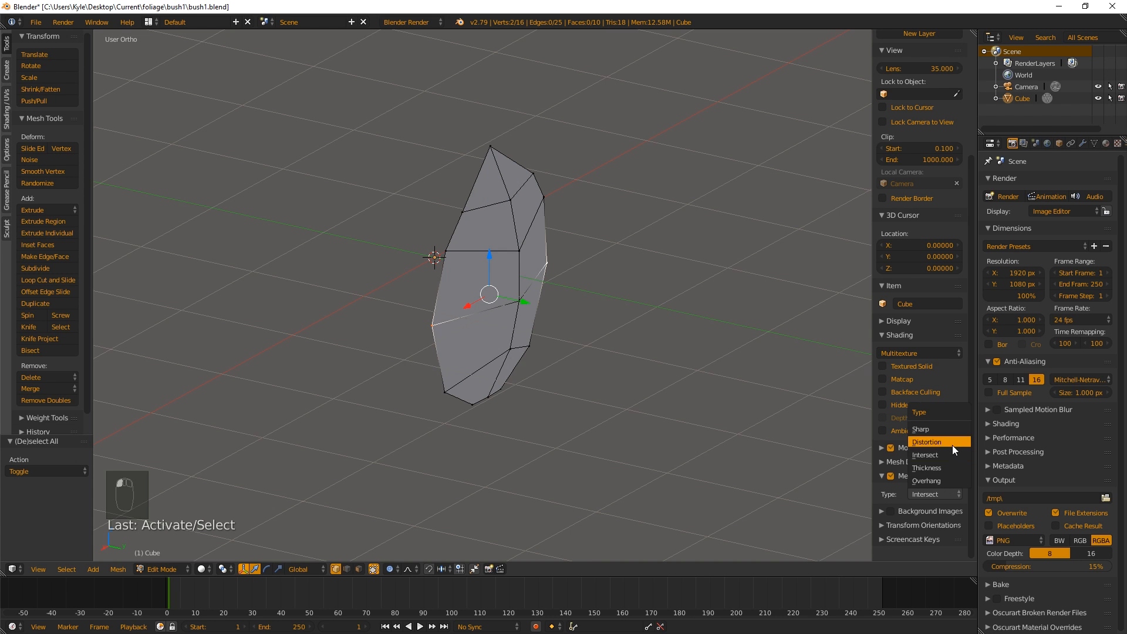
{"action": "left_click", "coordinate": [952, 445]}
{"action": "middle_click_drag", "start_coordinate": [501, 309], "coordinate": [521, 297]}
{"action": "scroll", "coordinate": [516, 290], "scroll_direction": "up", "scroll_amount": 4}
{"action": "right_click", "coordinate": [566, 258]}
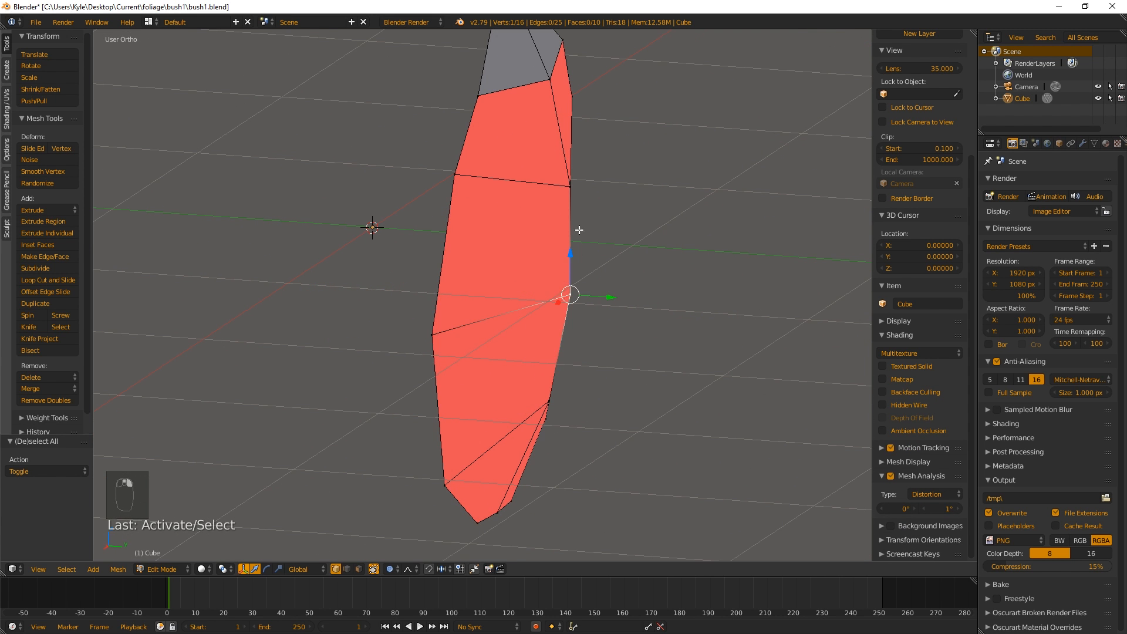
{"action": "right_click", "coordinate": [573, 180], "text": "shift"}
{"action": "key", "text": "g"}
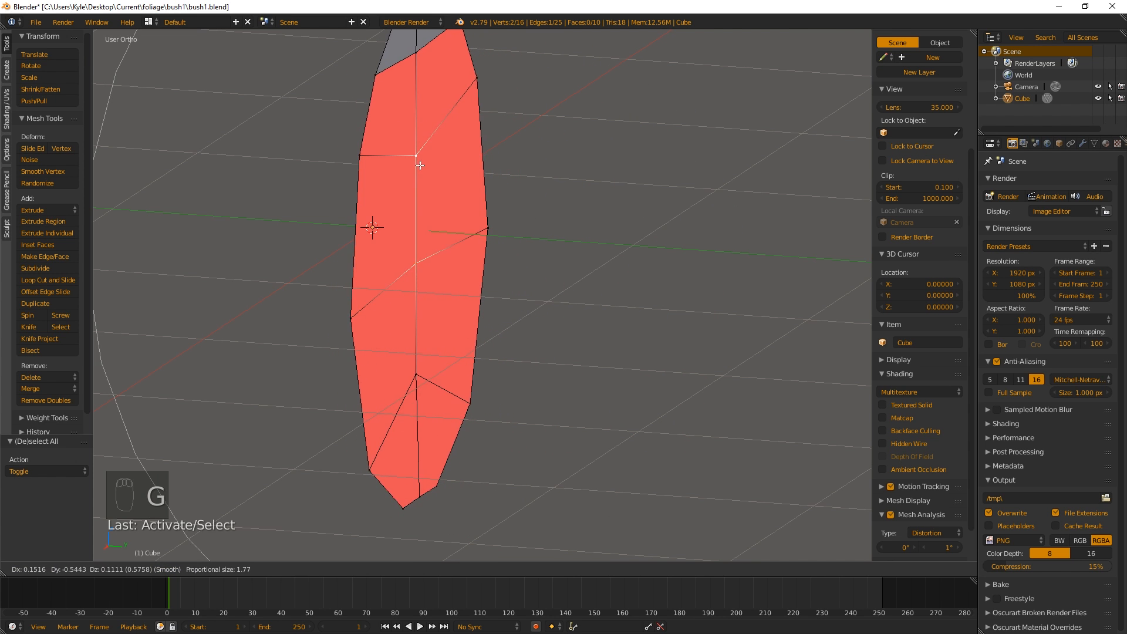
{"action": "left_click", "coordinate": [576, 197]}
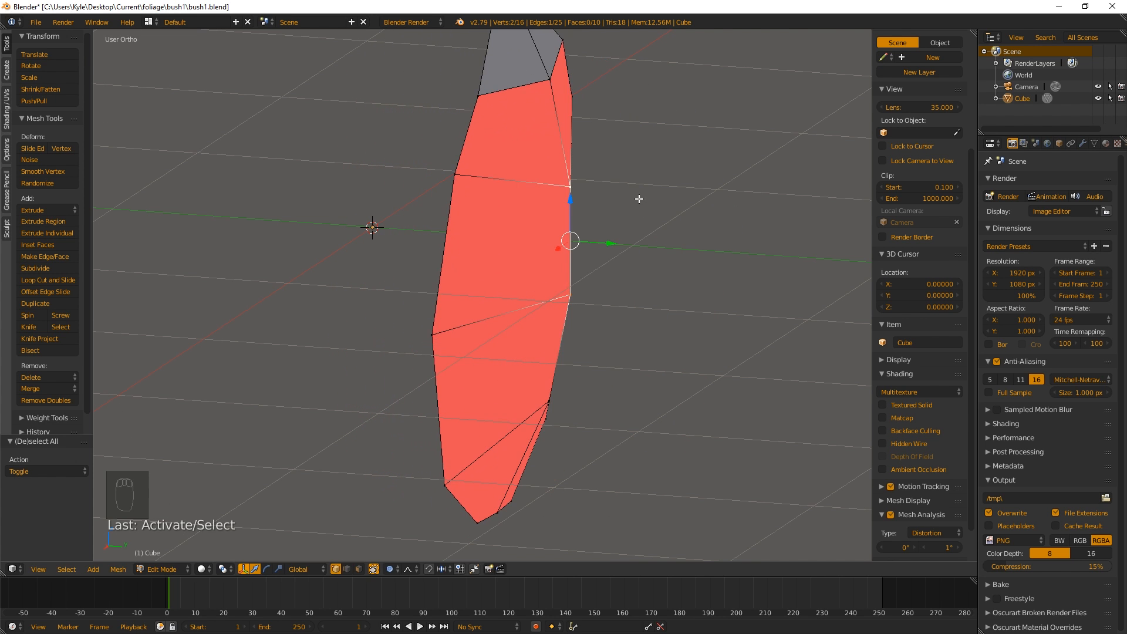
Examine the distortion highlighting on the bent leaf's faces from several angles.
{"action": "middle_click_drag", "start_coordinate": [675, 282], "coordinate": [613, 281]}
{"action": "middle_click_drag", "start_coordinate": [447, 259], "coordinate": [564, 240]}
{"action": "middle_click_drag", "start_coordinate": [498, 215], "coordinate": [526, 236]}
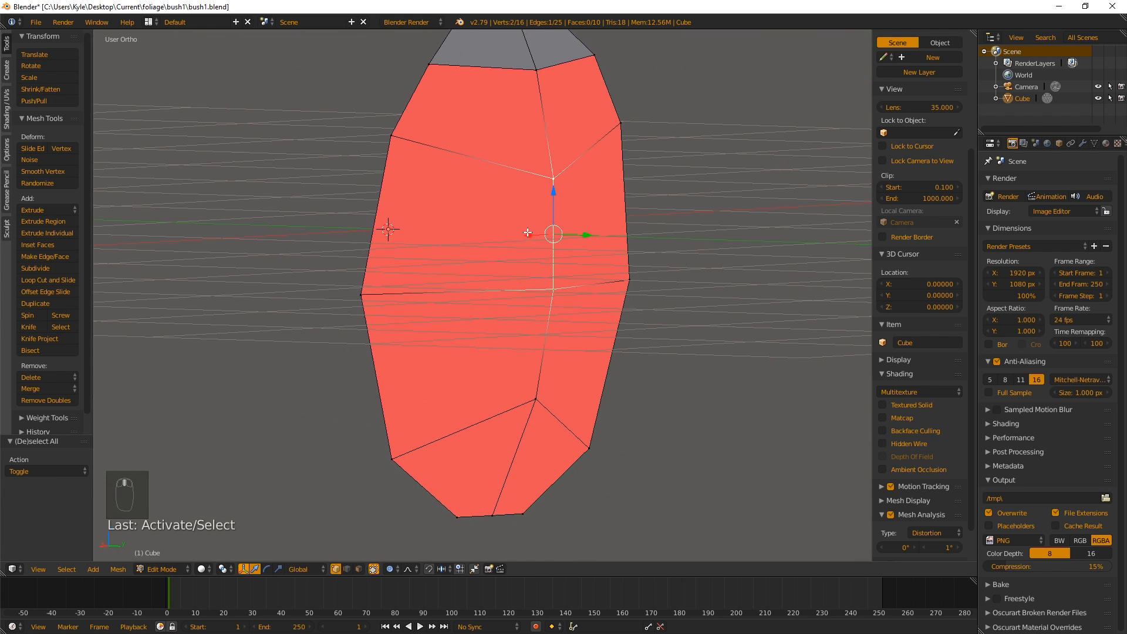
{"action": "middle_click_drag", "start_coordinate": [567, 182], "coordinate": [530, 269], "text": "shift"}
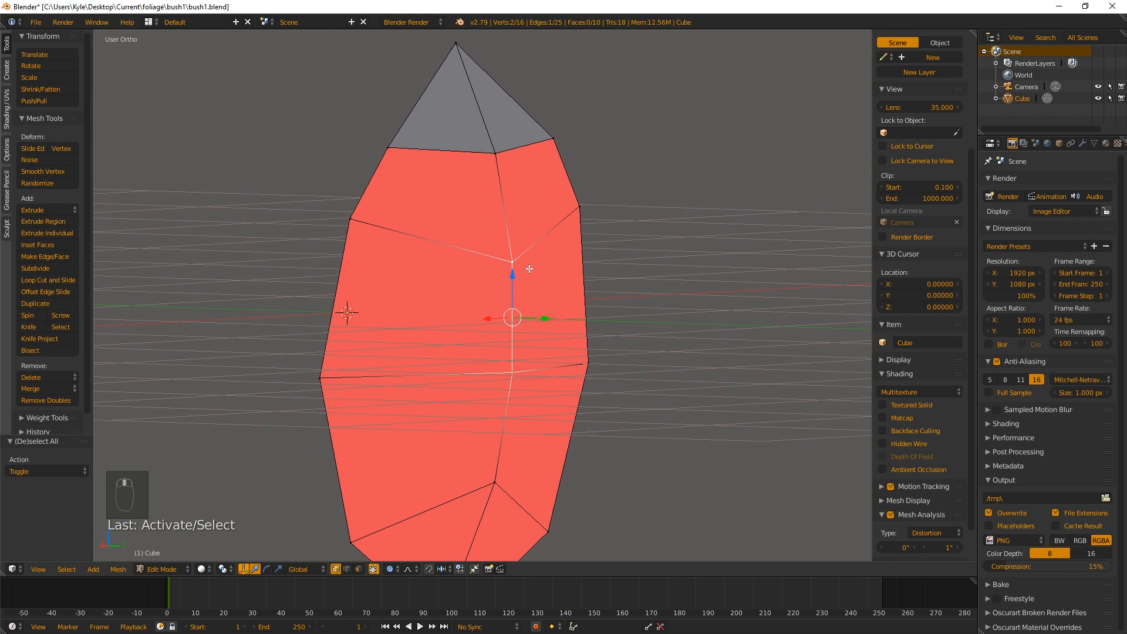
{"action": "scroll", "coordinate": [536, 257], "scroll_direction": "down", "scroll_amount": 2}
{"action": "middle_click_drag", "start_coordinate": [500, 308], "coordinate": [429, 298]}
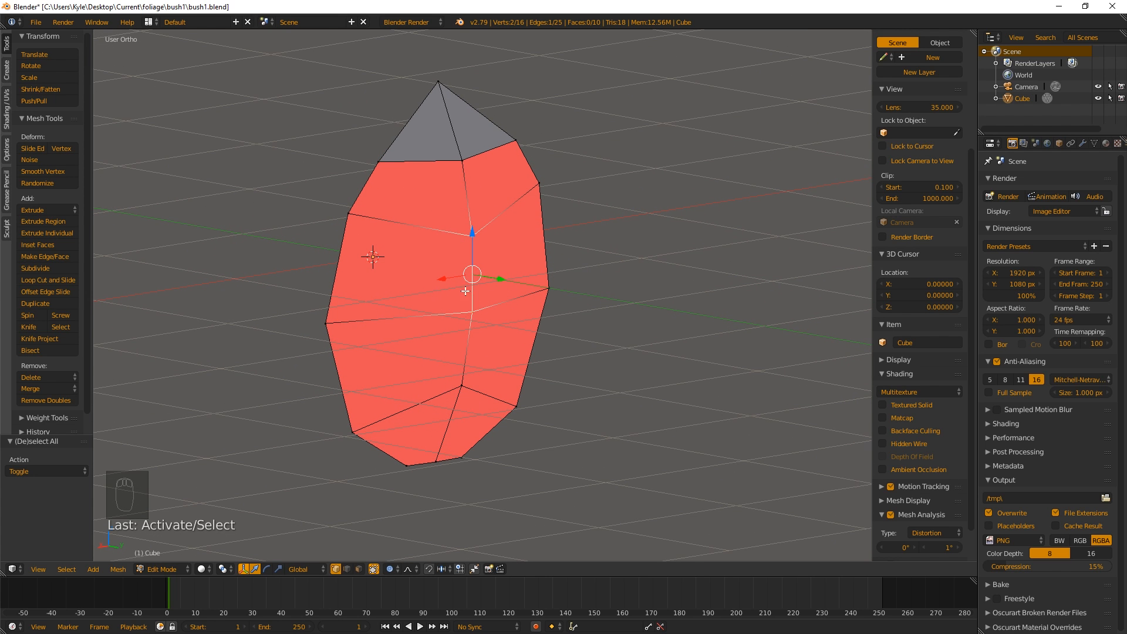
{"action": "middle_click_drag", "start_coordinate": [442, 240], "coordinate": [490, 236]}
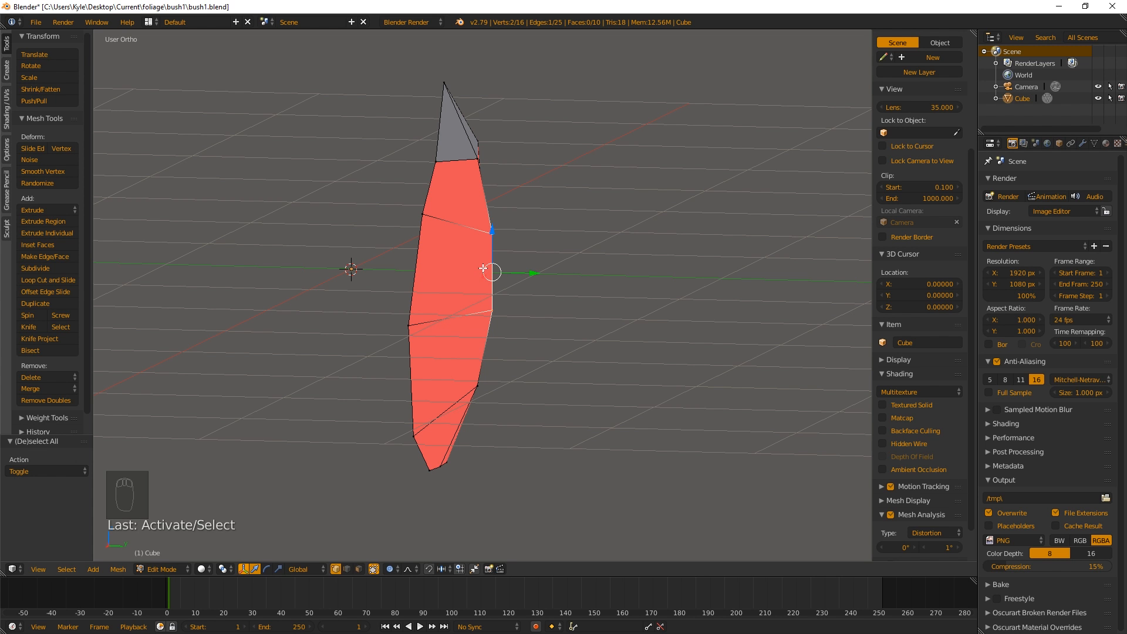
Select the lower central midrib vertex, and undo the last four selection changes.
{"action": "right_click", "coordinate": [488, 310]}
{"action": "middle_click_drag", "start_coordinate": [478, 381], "coordinate": [411, 399]}
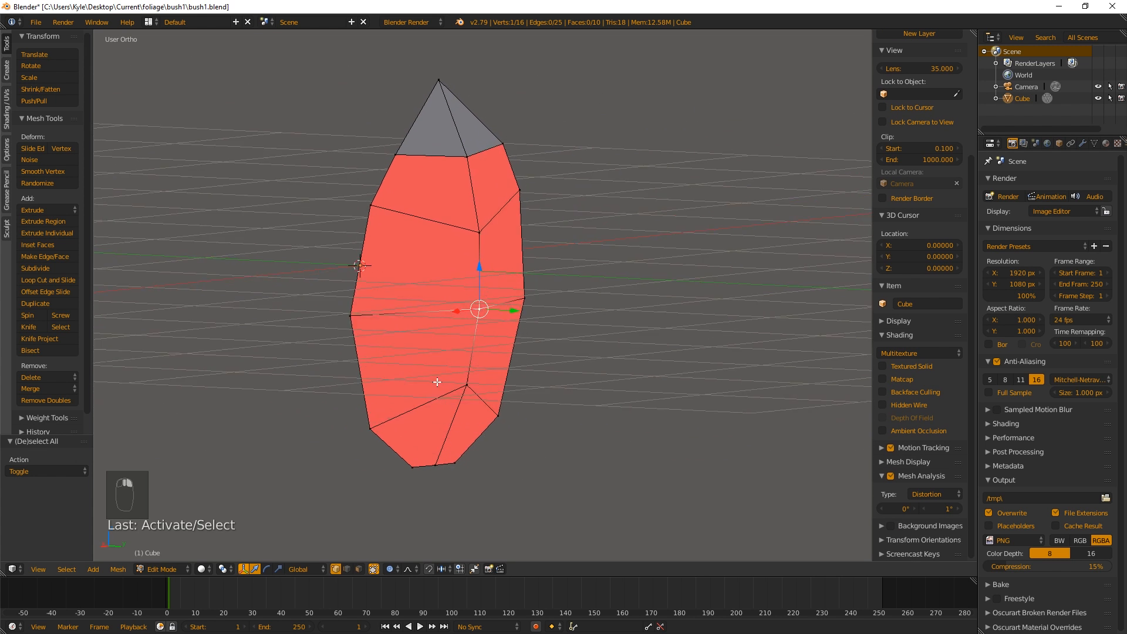
{"action": "key", "text": "ctrl+z"}
{"action": "key", "text": "ctrl+z"}
{"action": "key", "text": "ctrl+z"}
{"action": "key", "text": "ctrl+z"}
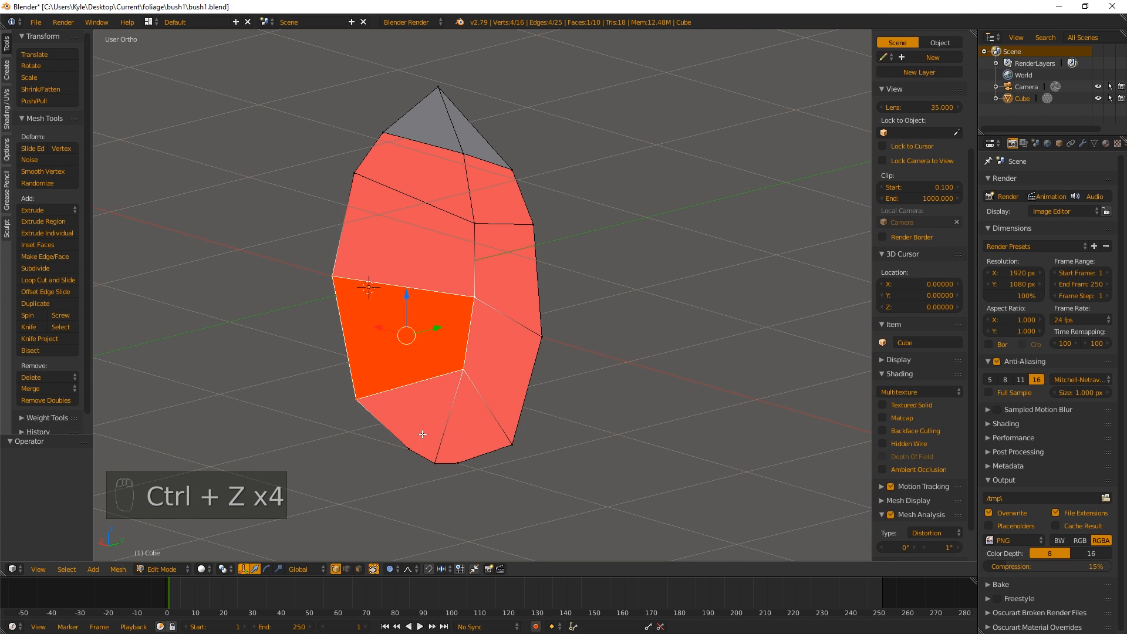
Disable proportional editing and select a bottom corner vertex beside the leaf's lower midrib end.
{"action": "right_click", "coordinate": [461, 461], "text": "shift"}
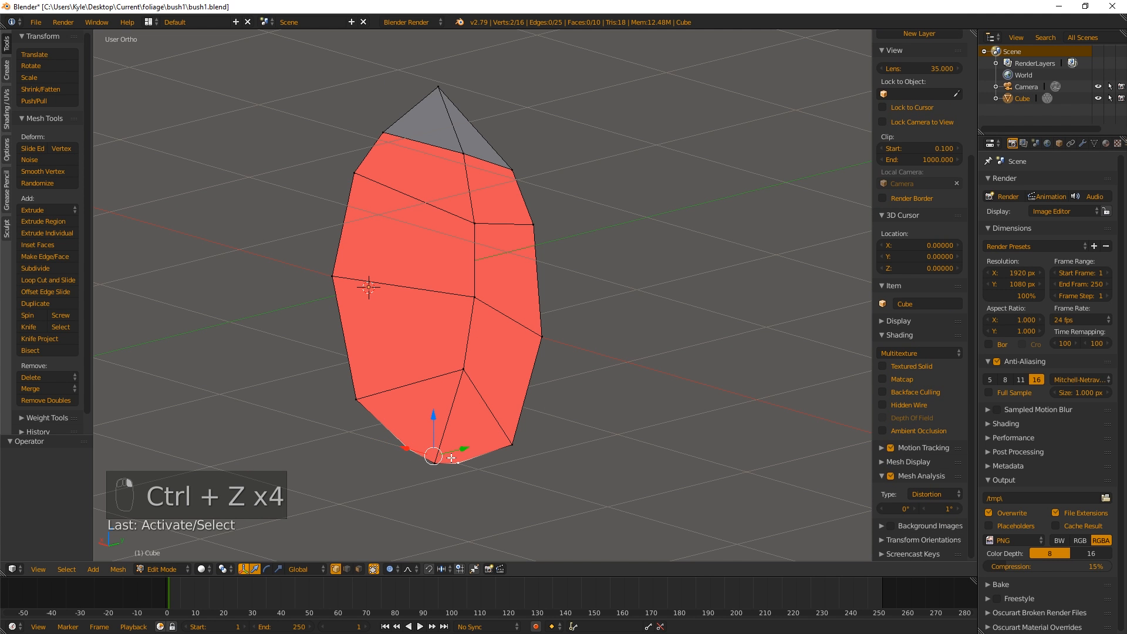
{"action": "middle_click_drag", "start_coordinate": [449, 462], "coordinate": [500, 485]}
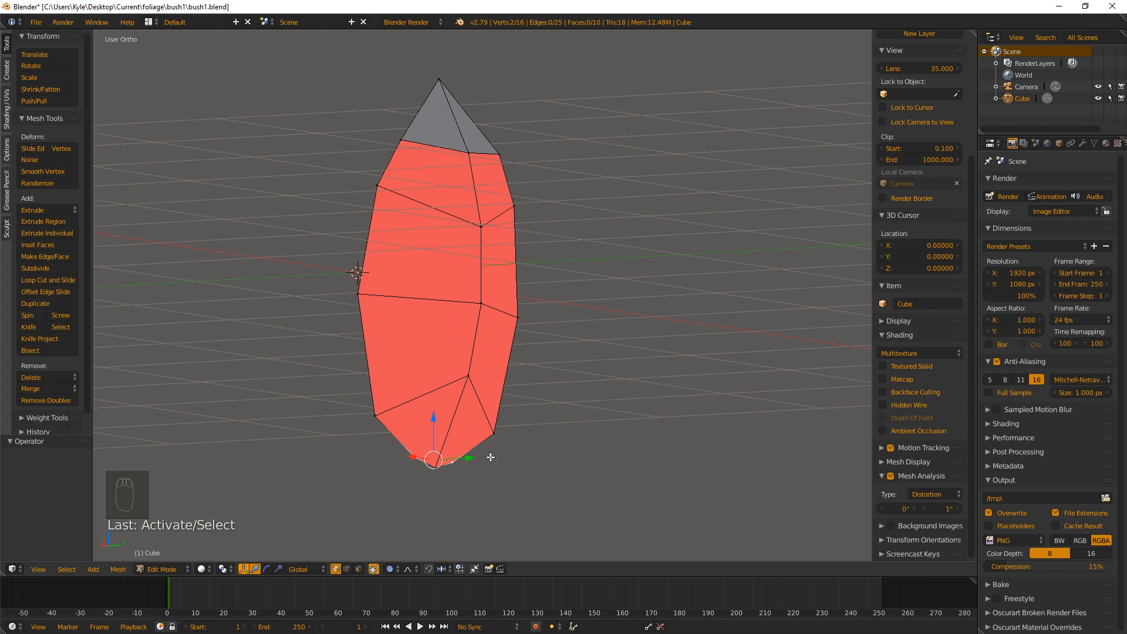
{"action": "middle_click_drag", "start_coordinate": [468, 444], "coordinate": [462, 444]}
{"action": "left_click", "coordinate": [392, 569]}
{"action": "left_click", "coordinate": [414, 555]}
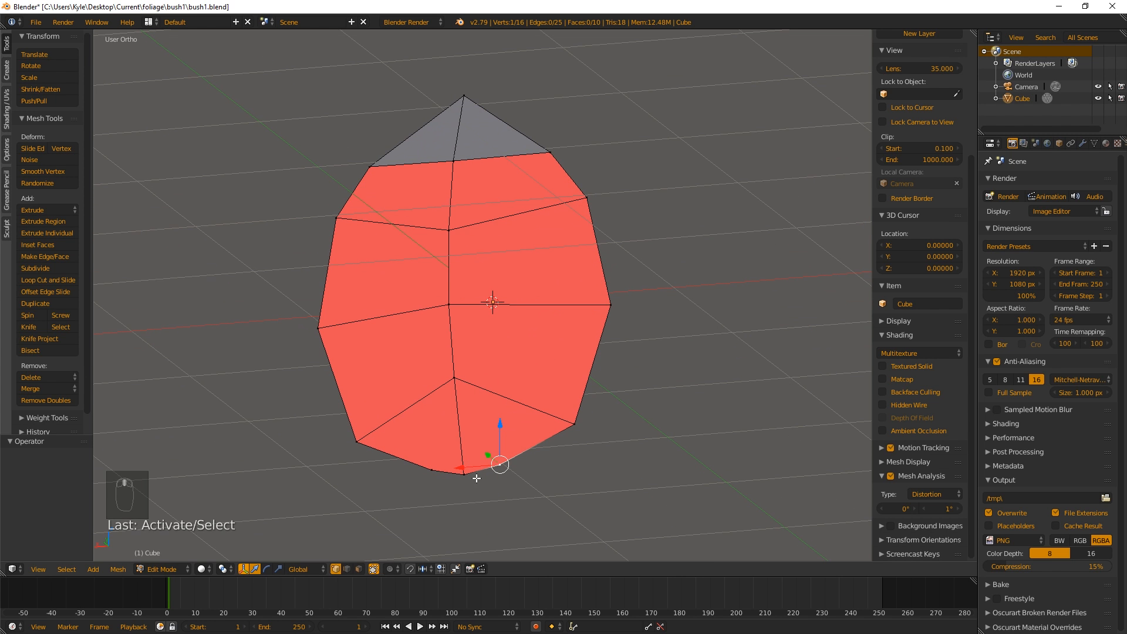
Merge both bottom corner vertices into the central bottom vertex with At Last, giving the leaf a pointed base.
{"action": "middle_click_drag", "start_coordinate": [476, 478], "coordinate": [437, 467]}
{"action": "right_click", "coordinate": [439, 469], "text": "shift"}
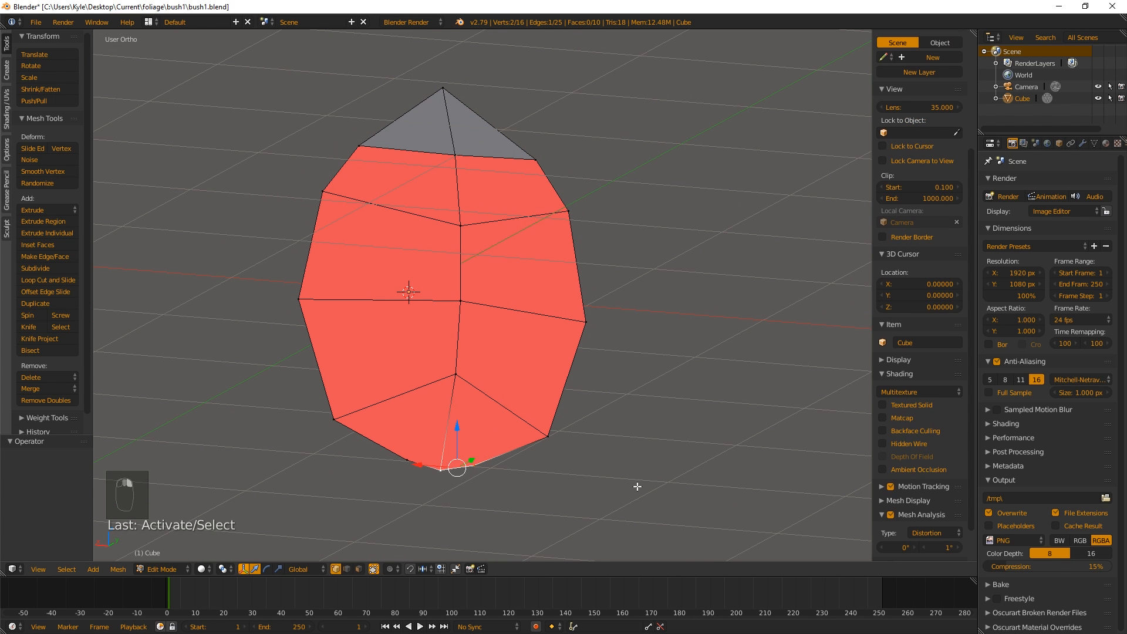
{"action": "key", "text": "alt+m"}
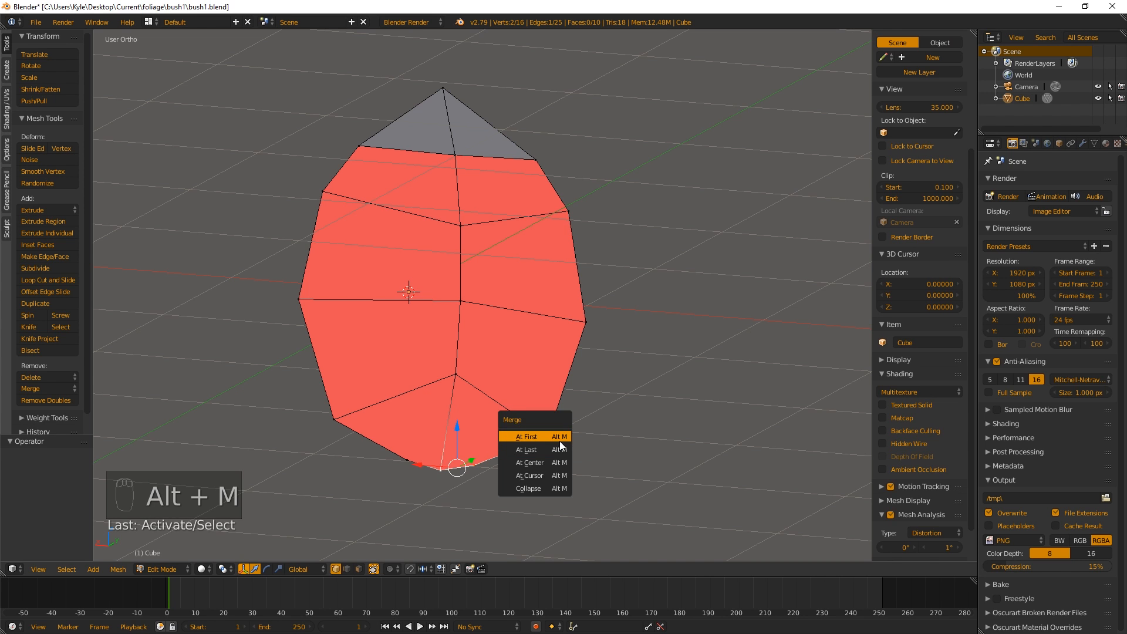
{"action": "left_click", "coordinate": [558, 452]}
{"action": "right_click", "coordinate": [407, 459], "text": "shift"}
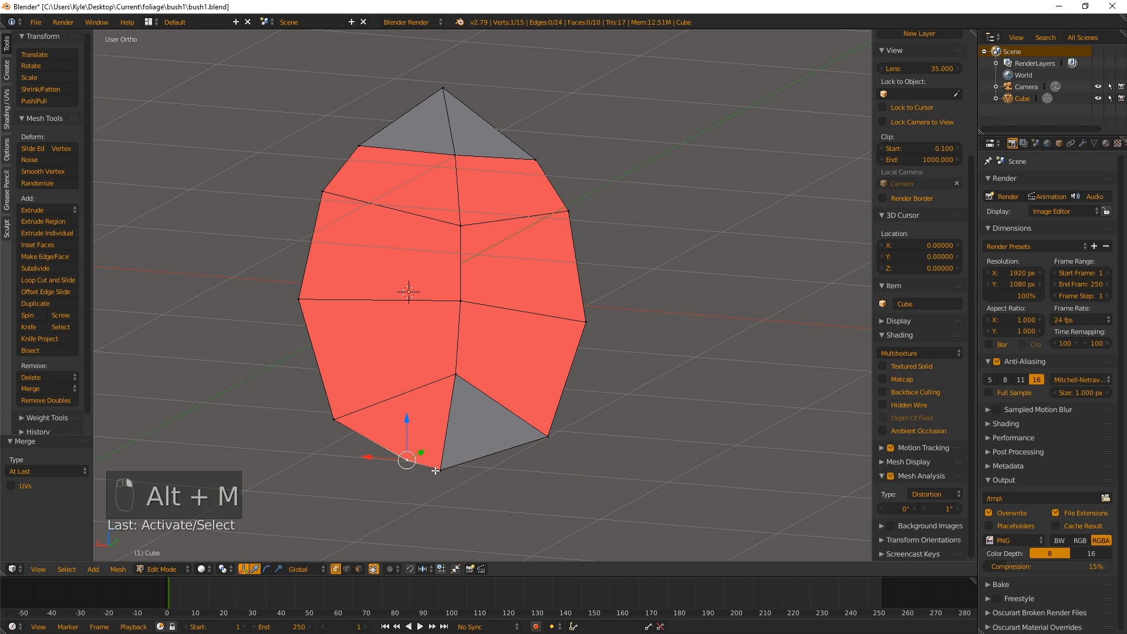
{"action": "key", "text": "alt+m"}
{"action": "left_click", "coordinate": [552, 483]}
{"action": "middle_click_drag", "start_coordinate": [377, 414], "coordinate": [503, 439]}
{"action": "middle_click_drag", "start_coordinate": [435, 399], "coordinate": [514, 421]}
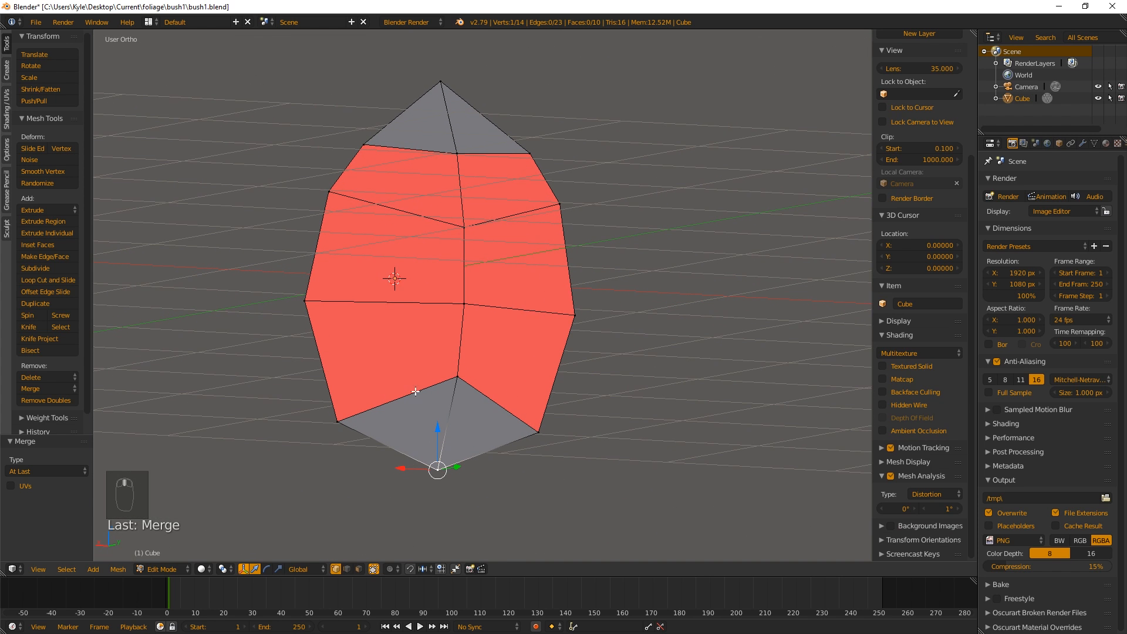
Move the two side vertices at the leaf's middle about 0.067 along the global Y axis.
{"action": "right_click", "coordinate": [342, 407]}
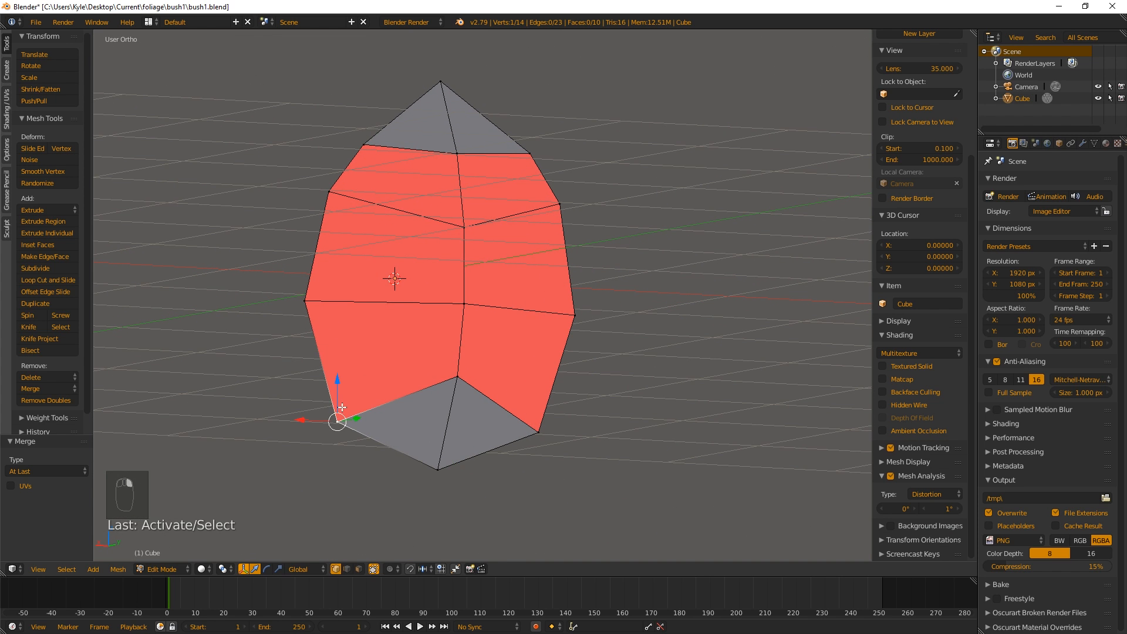
{"action": "right_click", "coordinate": [303, 299]}
{"action": "right_click", "coordinate": [572, 315], "text": "shift"}
{"action": "middle_click_drag", "start_coordinate": [505, 377], "coordinate": [539, 384]}
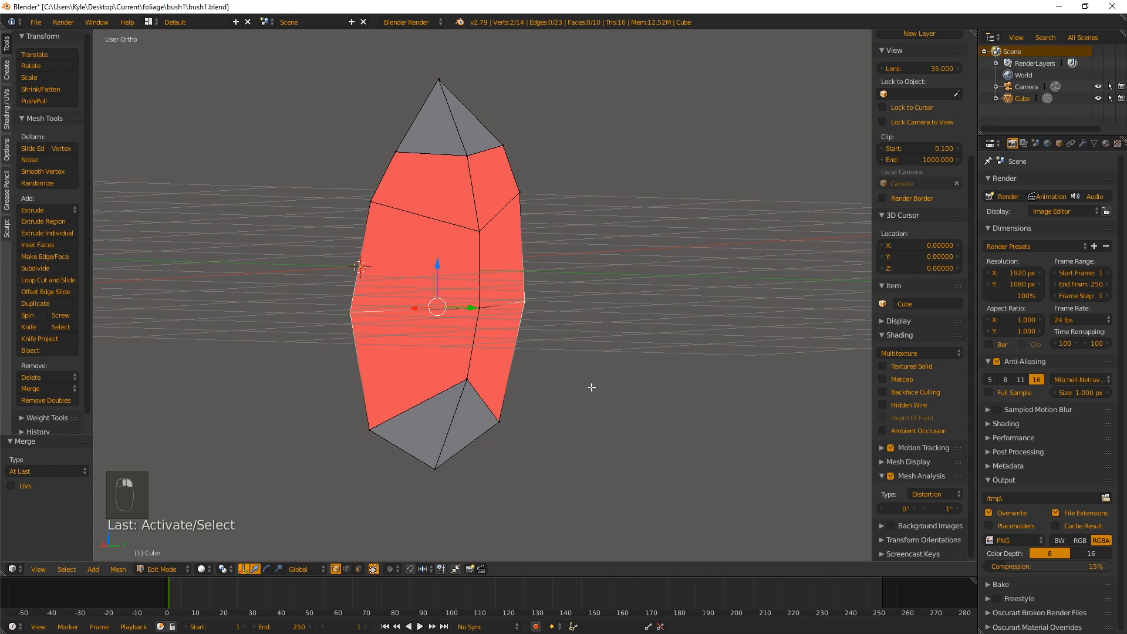
{"action": "key", "text": "g"}
{"action": "middle_click", "coordinate": [591, 386]}
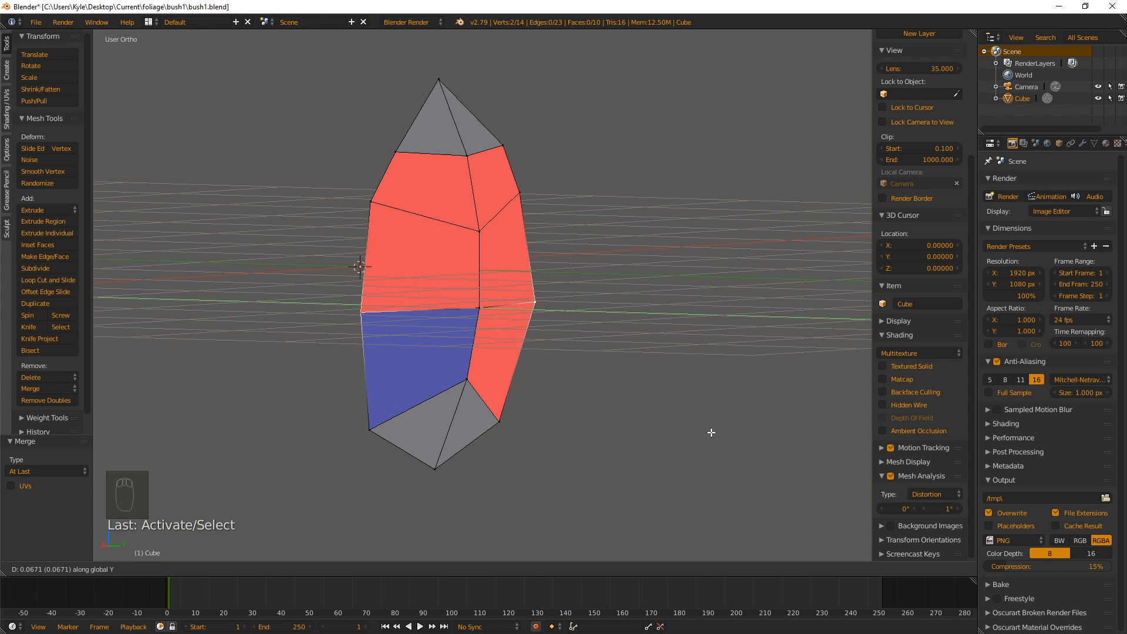
{"action": "left_click", "coordinate": [711, 433]}
Move only the right middle side vertex about -0.005 along Y to flatten the adjoining lower face.
{"action": "left_click", "coordinate": [532, 304]}
{"action": "key", "text": "g"}
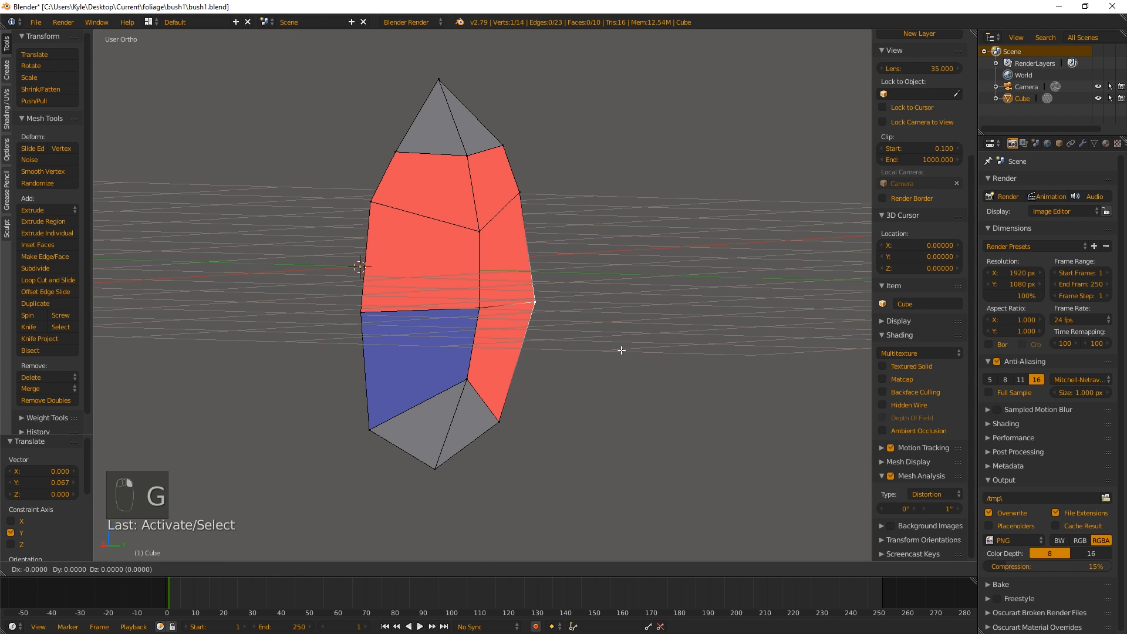
{"action": "key", "text": "y"}
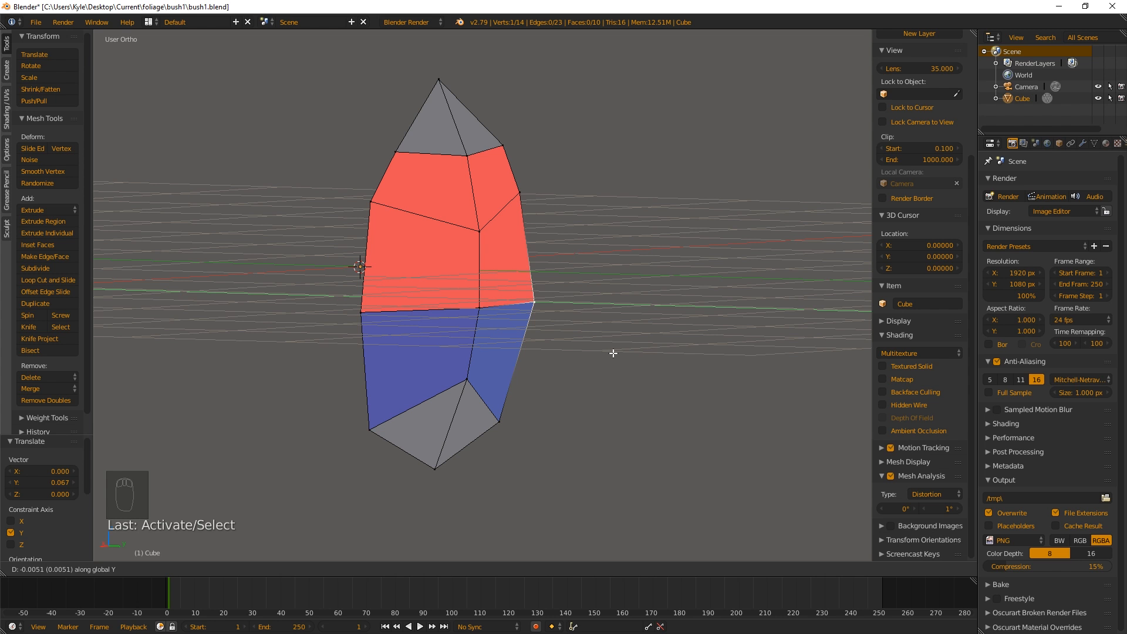
{"action": "left_click", "coordinate": [613, 353]}
Move the pair of side vertices above the middle about 0.043 along Y.
{"action": "mouse_move", "coordinate": [500, 308]}
{"action": "middle_mouse_down"}
{"action": "mouse_move", "coordinate": [536, 327]}
{"action": "mouse_move", "coordinate": [481, 317]}
{"action": "middle_mouse_up"}
{"action": "right_click", "coordinate": [402, 240]}
{"action": "right_click", "coordinate": [522, 181], "text": "shift"}
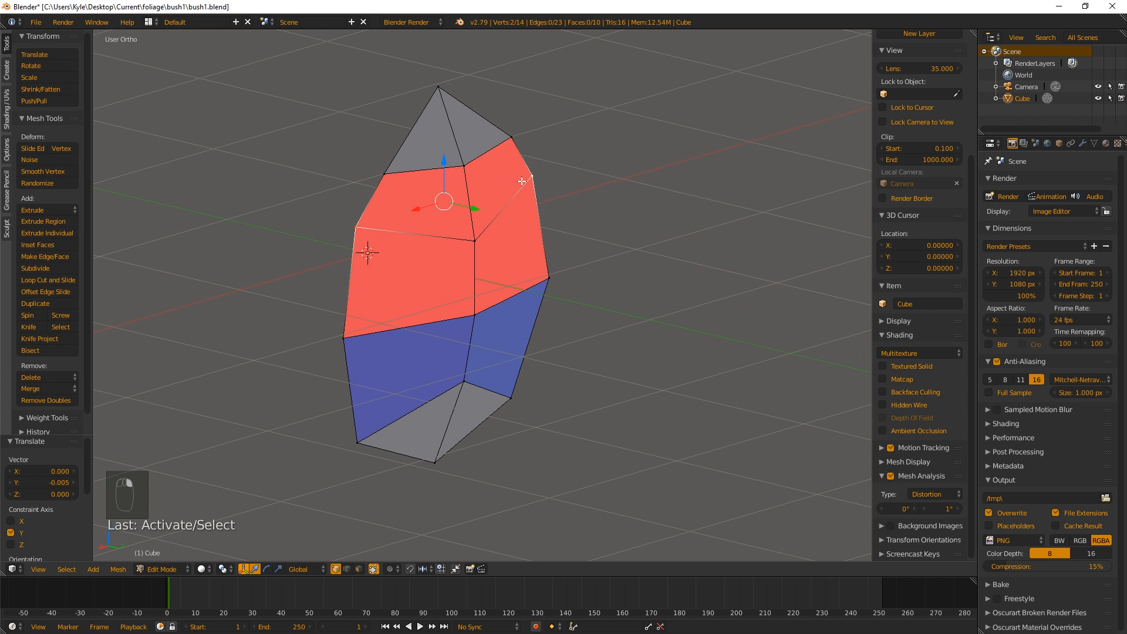
{"action": "key", "text": "g"}
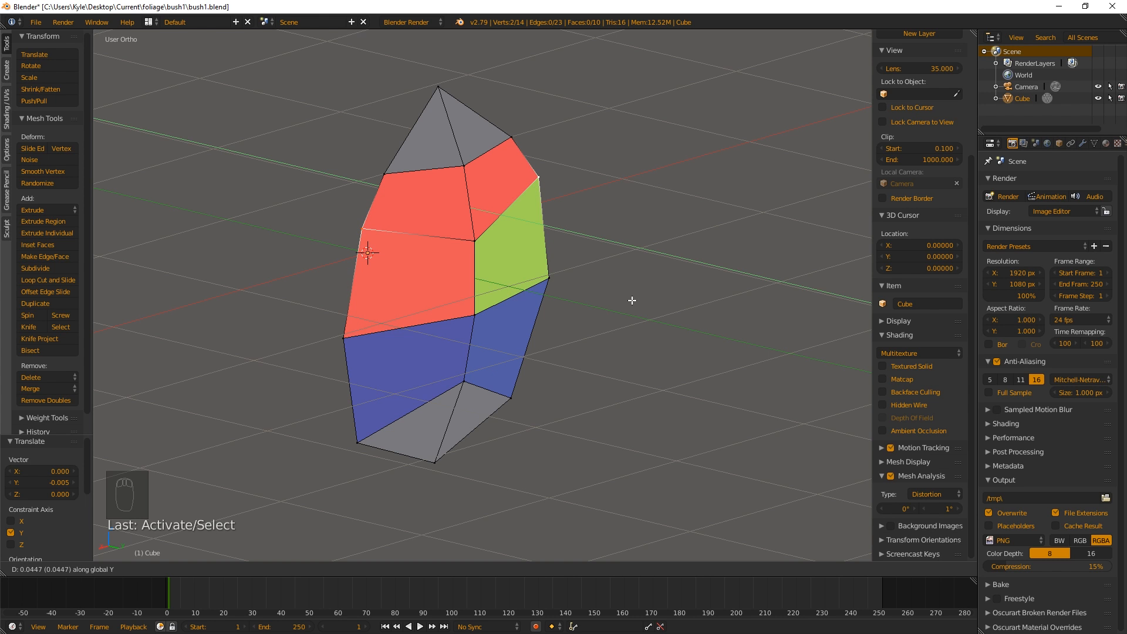
{"action": "left_click", "coordinate": [629, 300]}
Move only the left vertex of that upper pair about 0.005 along Y to flatten its face.
{"action": "right_click", "coordinate": [374, 238]}
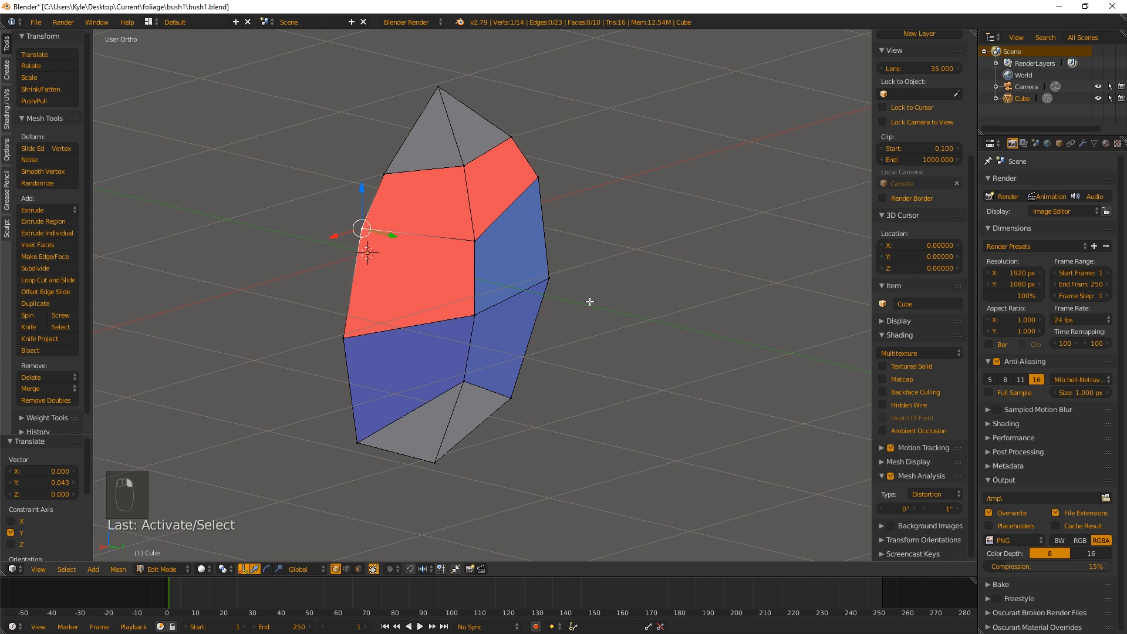
{"action": "key", "text": "g"}
{"action": "key", "text": "y"}
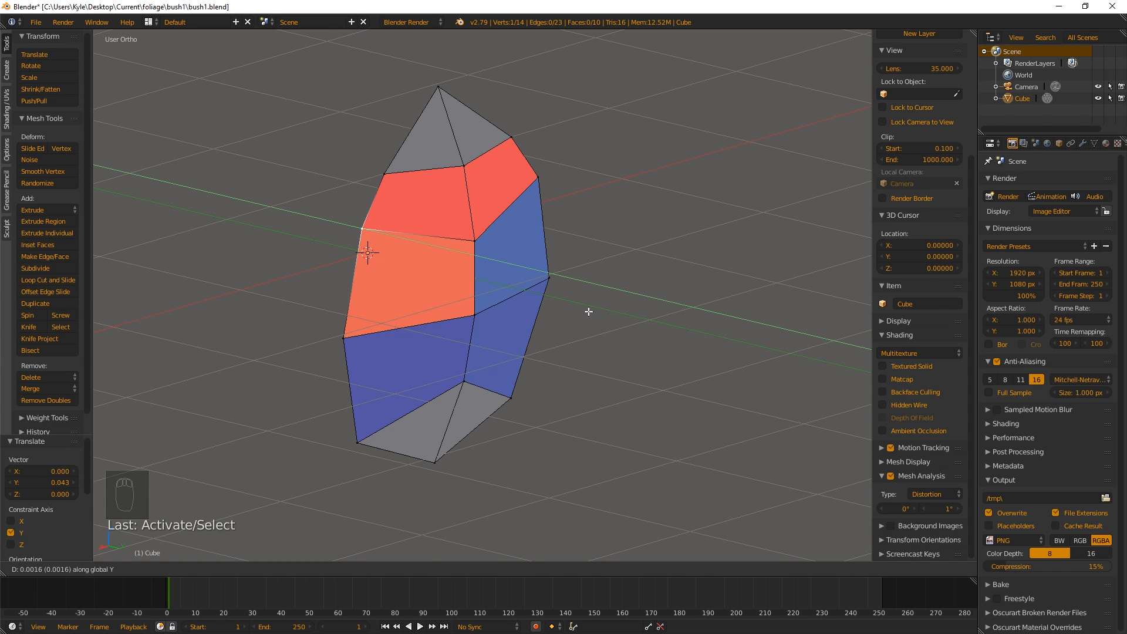
{"action": "left_click", "coordinate": [593, 314]}
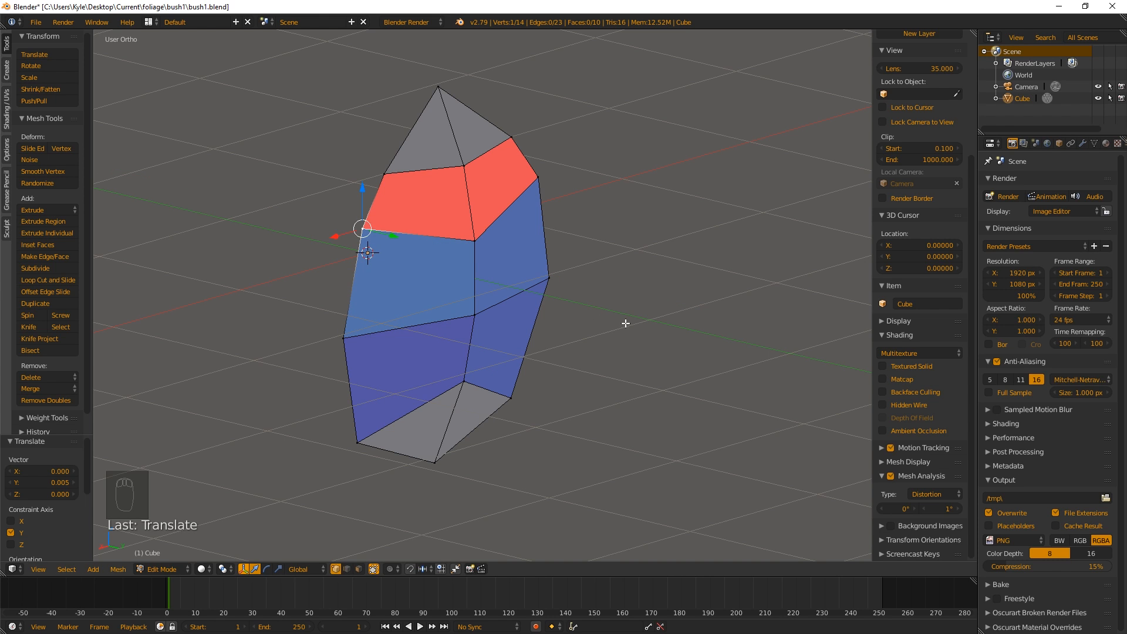
Try a higher maximum angle for the distortion analysis, and set it back to 1°.
{"action": "left_click", "coordinate": [947, 509]}
{"action": "key", "text": "Return"}
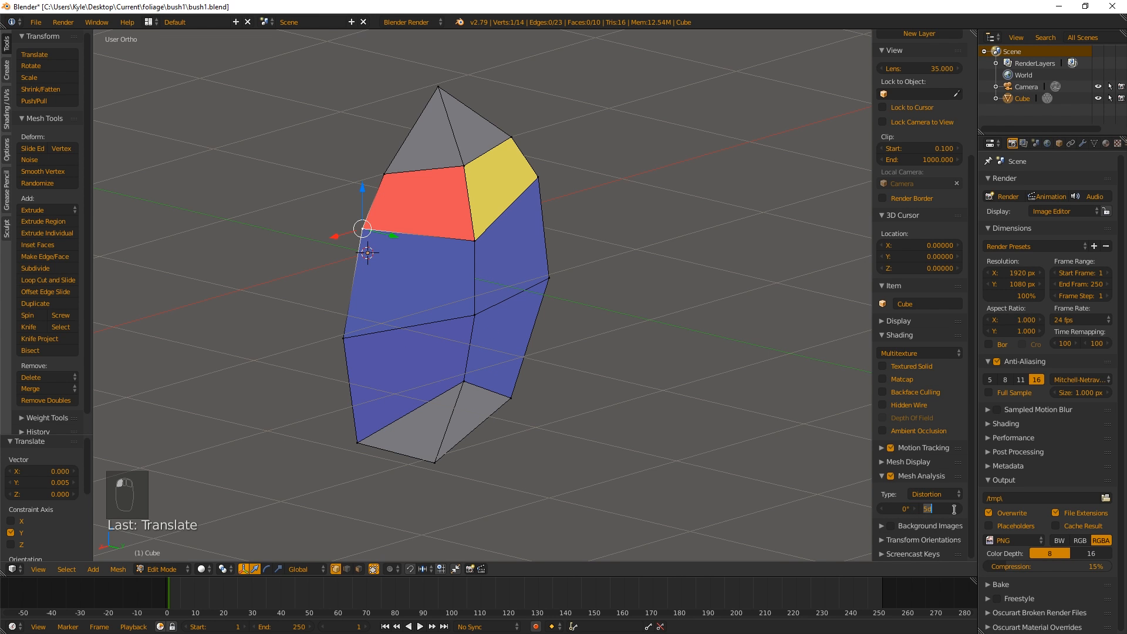
{"action": "type", "text": "1"}
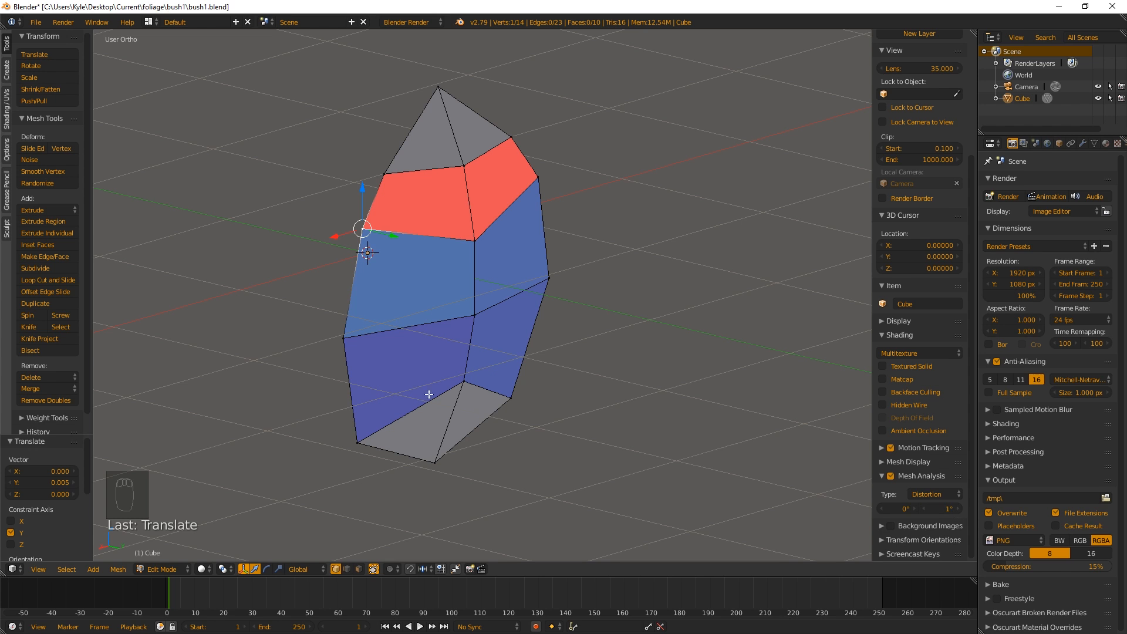
Move the two side vertices just below the leaf's tip about 0.005 along Y.
{"action": "right_click", "coordinate": [403, 190]}
{"action": "right_click", "coordinate": [516, 139], "text": "shift"}
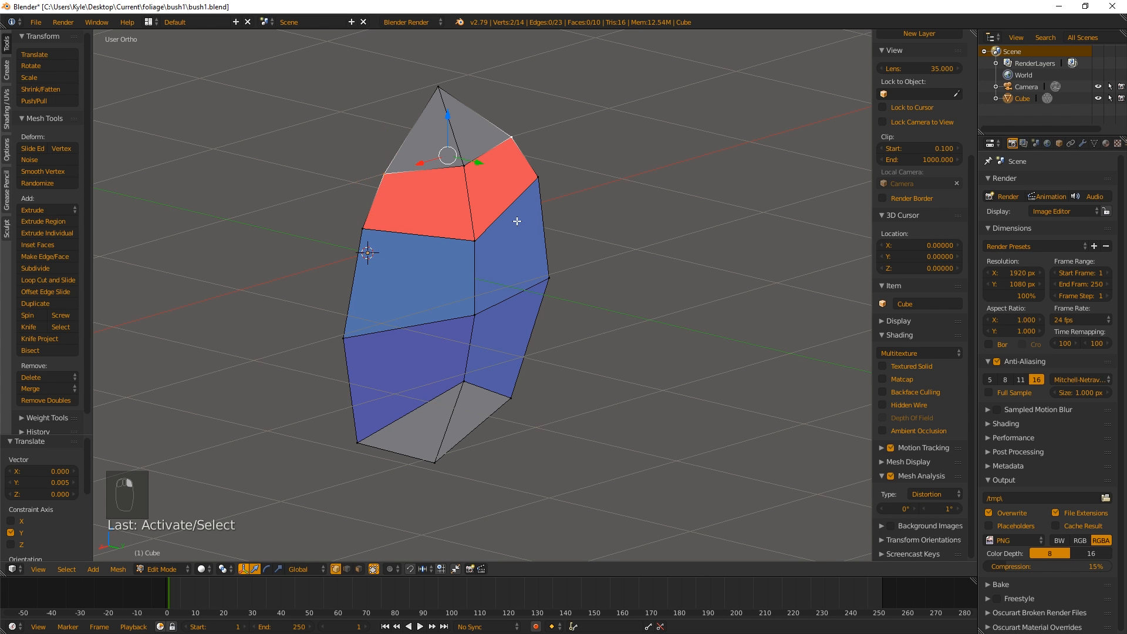
{"action": "middle_click_drag", "start_coordinate": [516, 222], "coordinate": [660, 239]}
{"action": "key", "text": "g"}
{"action": "key", "text": "y"}
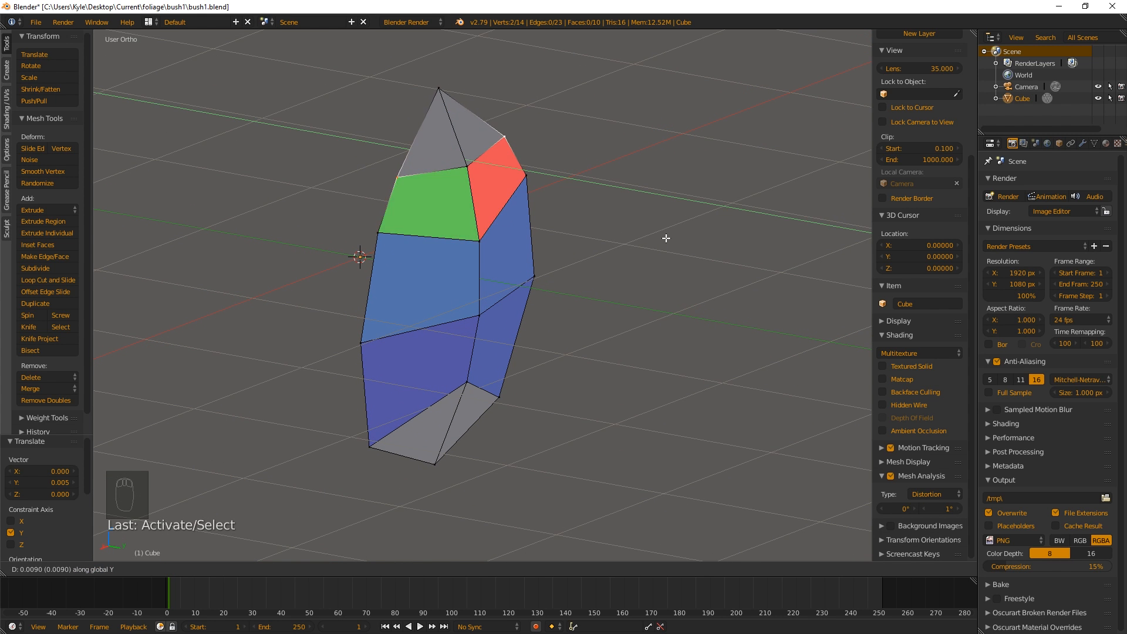
{"action": "left_click", "coordinate": [657, 239]}
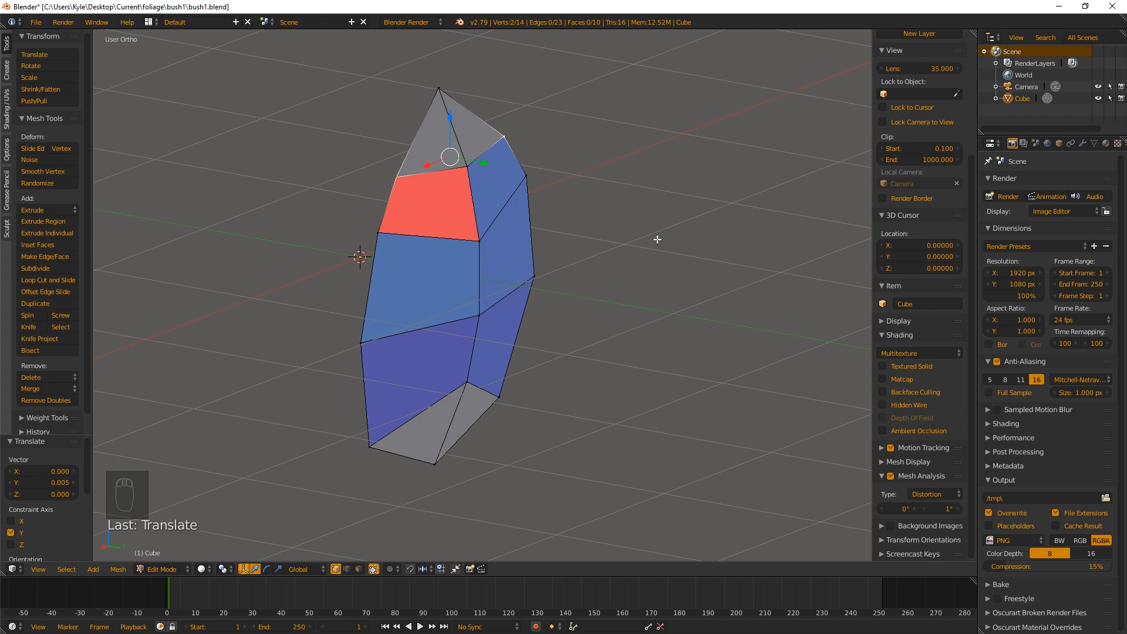
Move only the left side vertex below the tip about 0.003 along Y to flatten the adjoining face.
{"action": "right_click", "coordinate": [397, 176]}
{"action": "key", "text": "g"}
{"action": "key", "text": "y"}
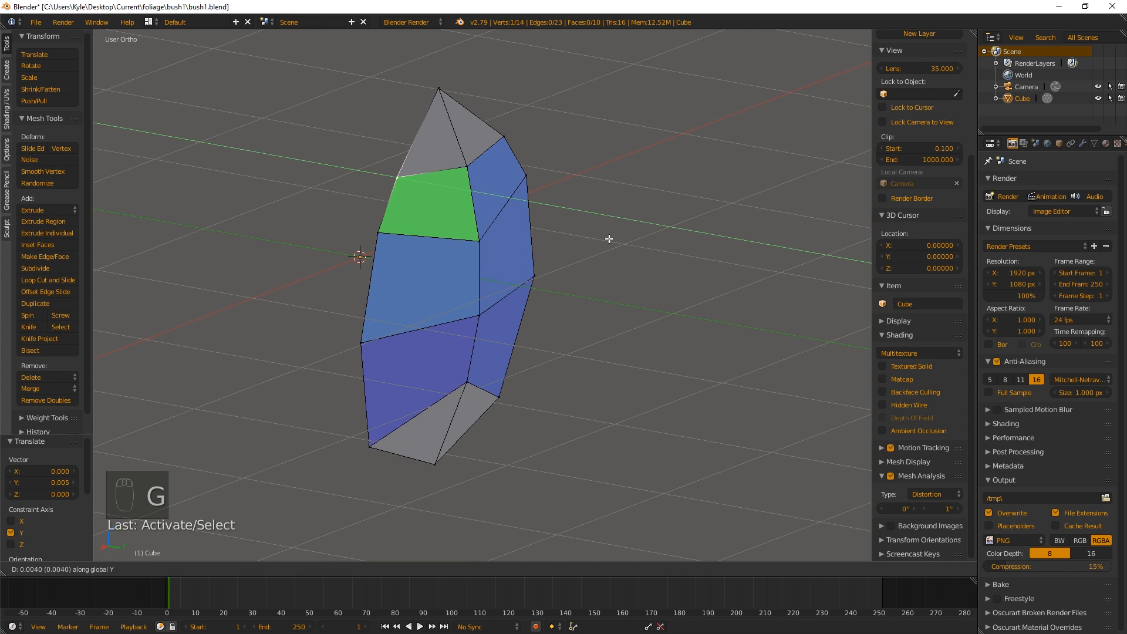
{"action": "left_click", "coordinate": [604, 239]}
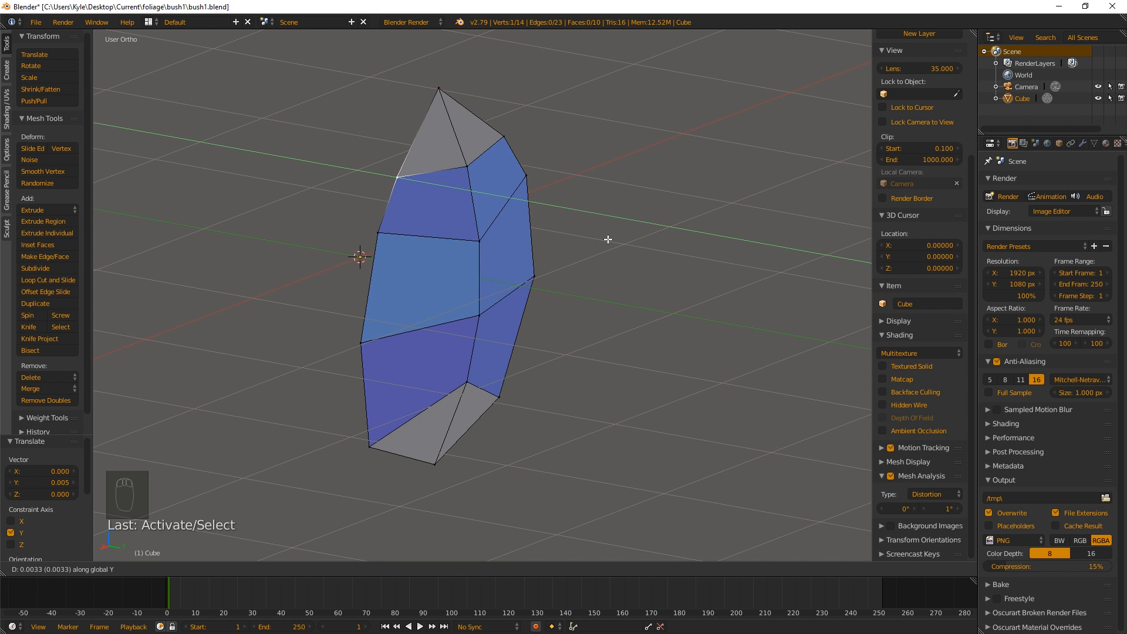
Deselect all vertices and compare the leaf with Mesh Analysis turned off and on.
{"action": "middle_click_drag", "start_coordinate": [596, 247], "coordinate": [459, 307]}
{"action": "key", "text": "a"}
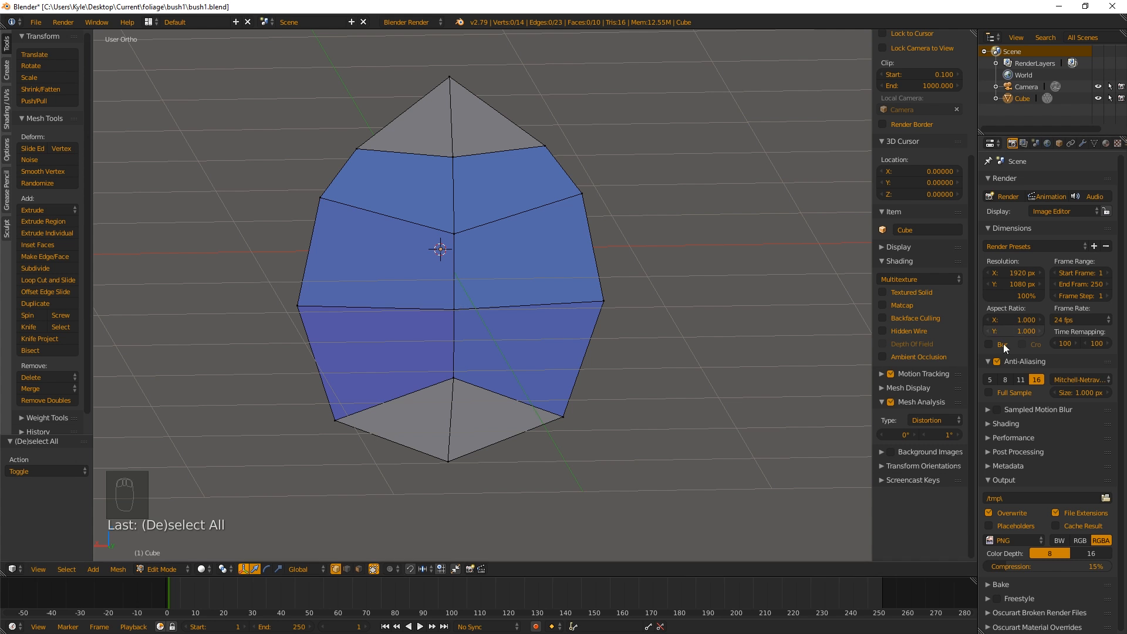
{"action": "left_click", "coordinate": [890, 402]}
{"action": "left_click", "coordinate": [890, 402]}
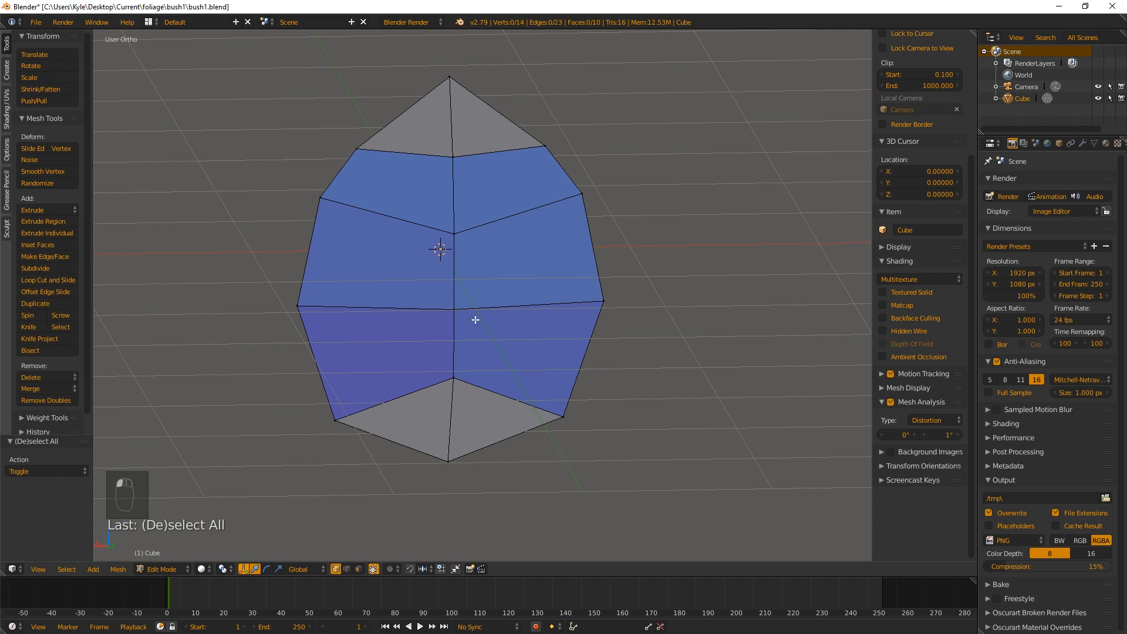
Enable proportional editing and try to move the two central midrib vertices seen from the side.
{"action": "middle_click_drag", "start_coordinate": [475, 320], "coordinate": [387, 340]}
{"action": "middle_click_drag", "start_coordinate": [545, 285], "coordinate": [508, 287]}
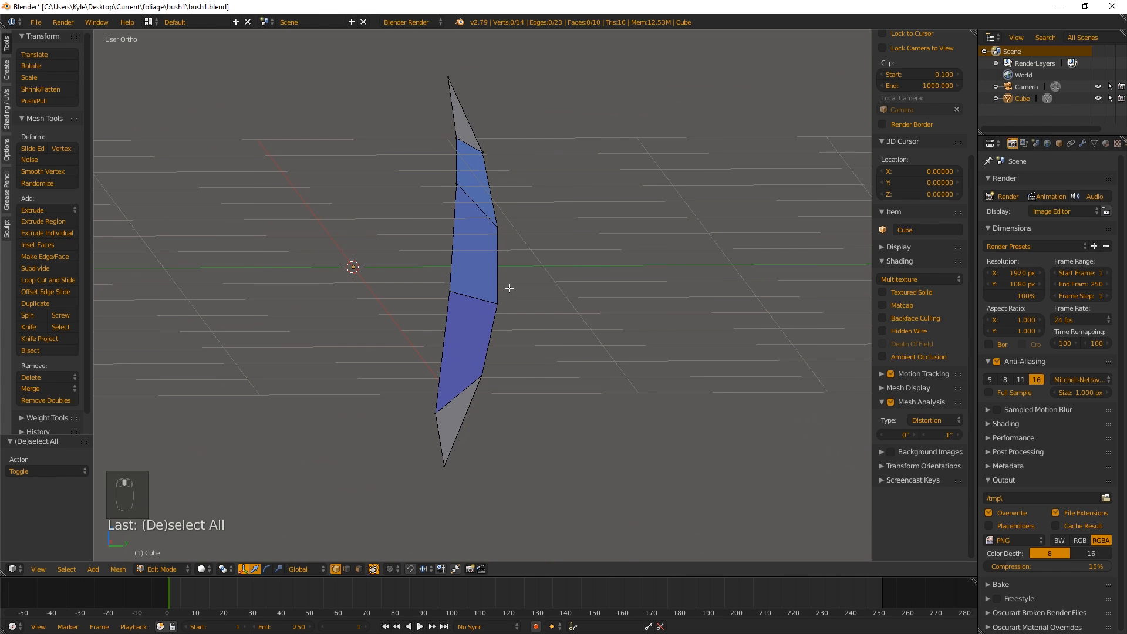
{"action": "right_click", "coordinate": [496, 226]}
{"action": "right_click", "coordinate": [501, 309], "text": "shift"}
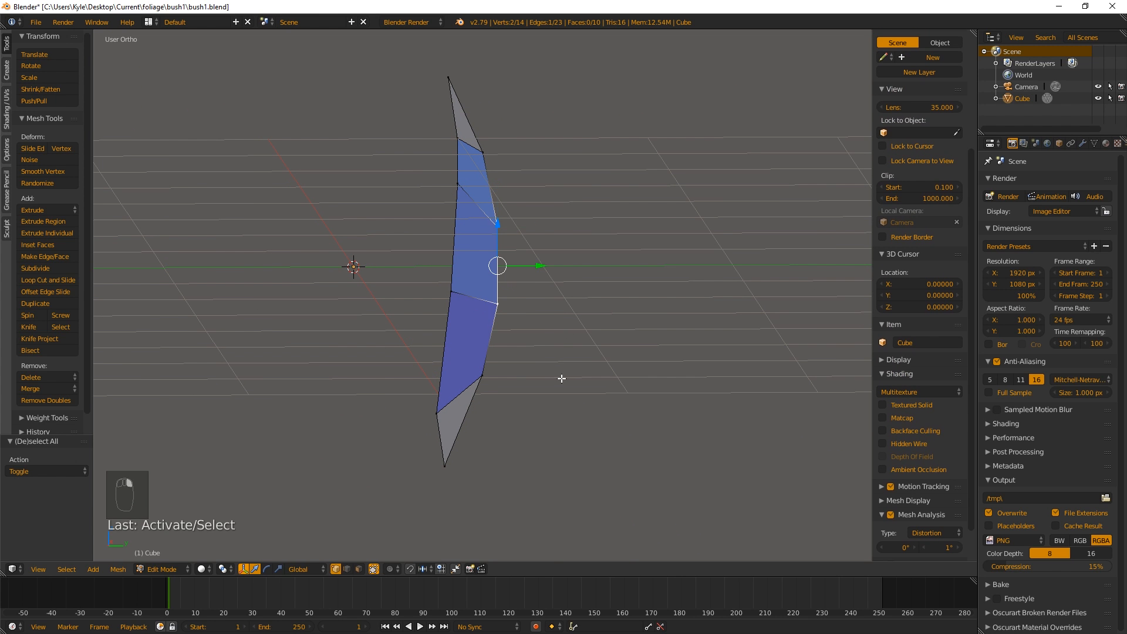
{"action": "left_click", "coordinate": [391, 569]}
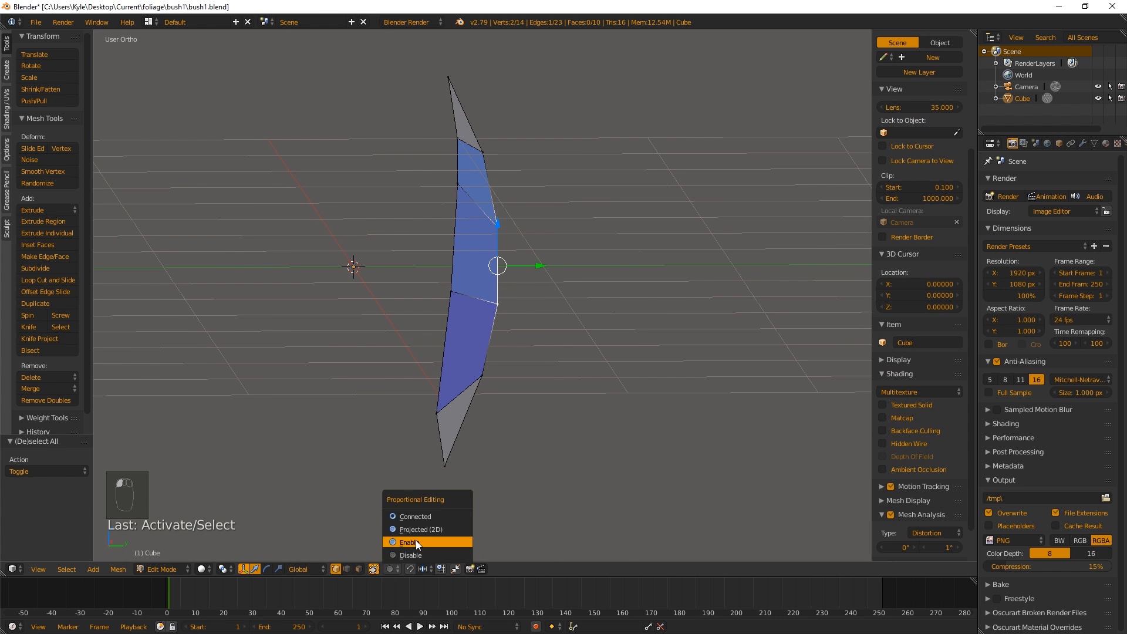
{"action": "left_click", "coordinate": [416, 541]}
{"action": "key", "text": "g"}
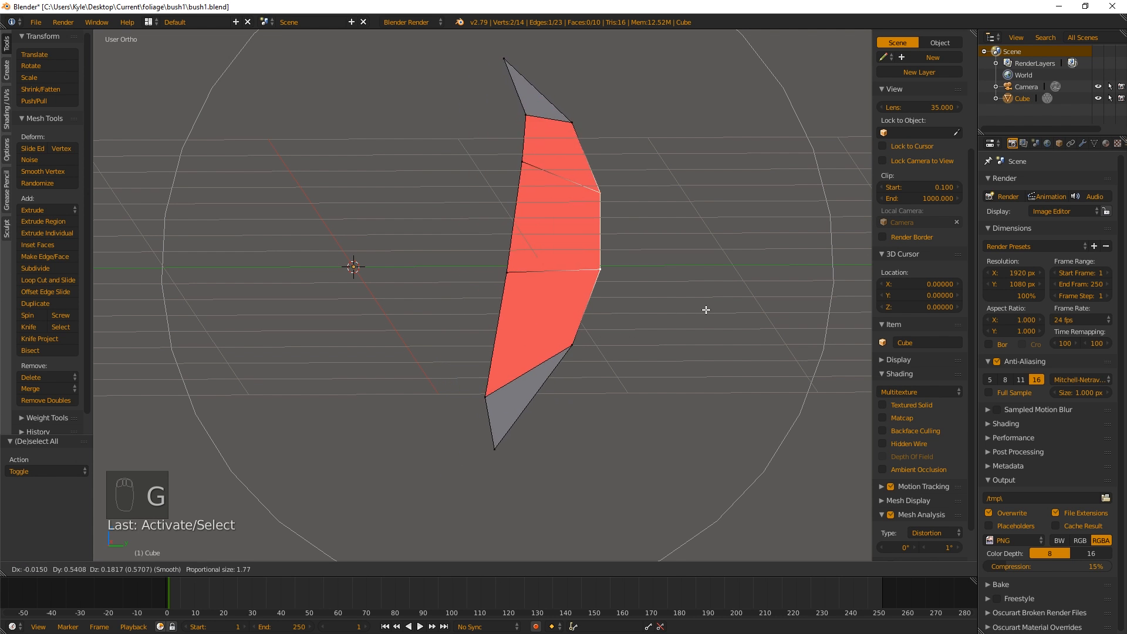
{"action": "left_click", "coordinate": [645, 296]}
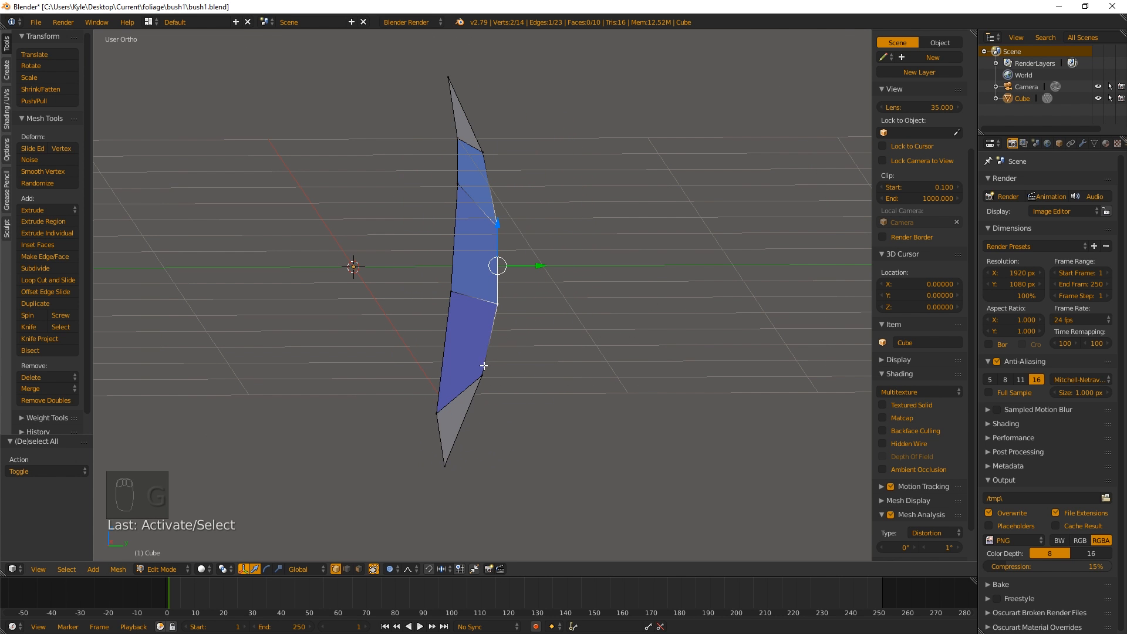
Reselect the two central midrib vertices, examine the leaf from several angles, and select the right side vertex below the tip.
{"action": "middle_click_drag", "start_coordinate": [485, 367], "coordinate": [432, 315]}
{"action": "right_click", "coordinate": [418, 301]}
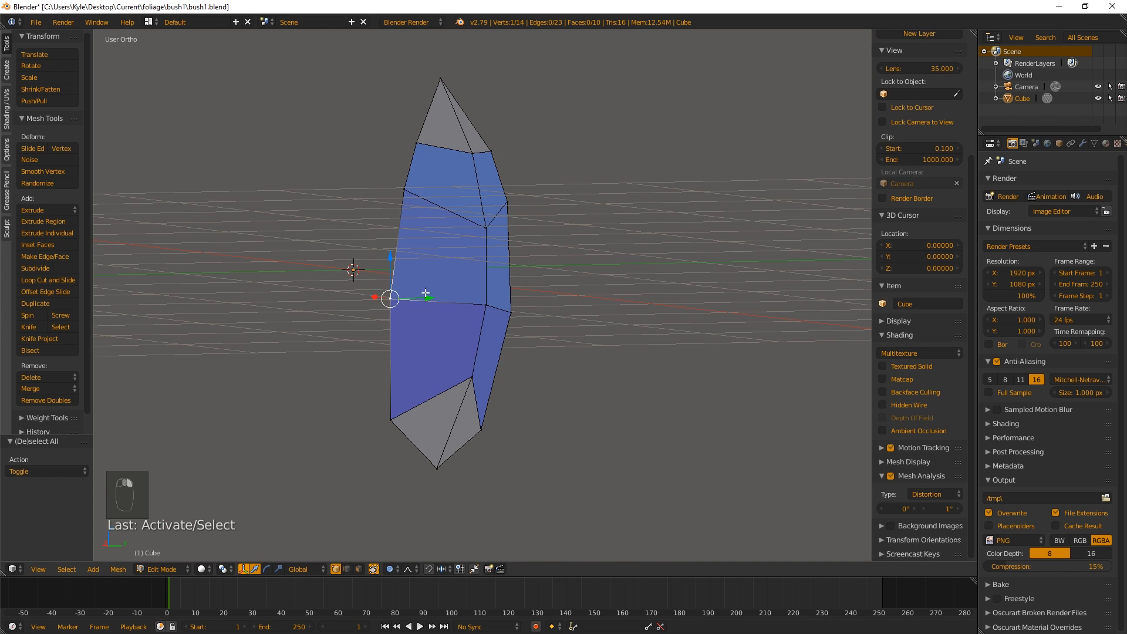
{"action": "right_click", "coordinate": [486, 227]}
{"action": "right_click", "coordinate": [486, 305], "text": "shift"}
{"action": "middle_click_drag", "start_coordinate": [488, 305], "coordinate": [468, 261]}
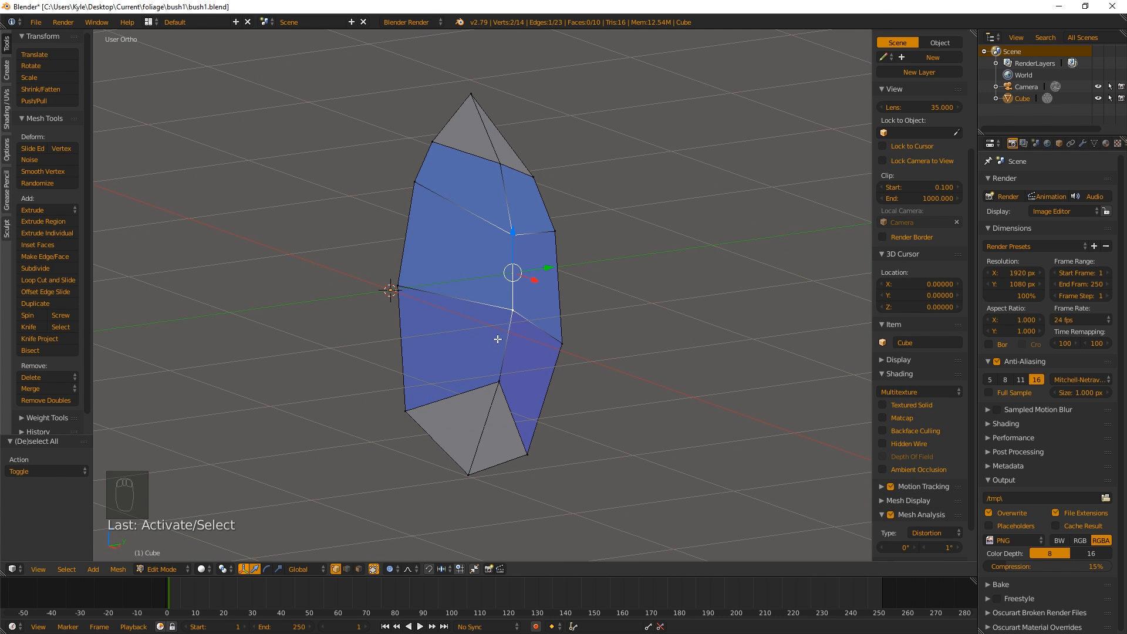
{"action": "middle_click_drag", "start_coordinate": [542, 255], "coordinate": [520, 262]}
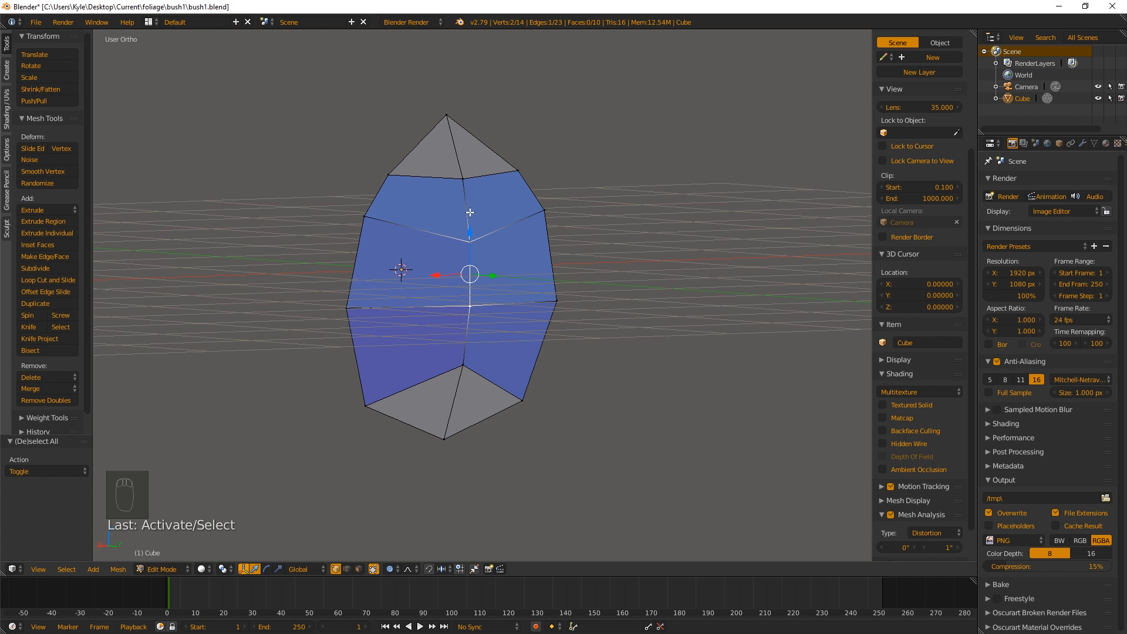
{"action": "middle_click_drag", "start_coordinate": [468, 221], "coordinate": [414, 191]}
{"action": "key", "text": "g"}
{"action": "right_click", "coordinate": [521, 242]}
{"action": "right_click", "coordinate": [503, 173]}
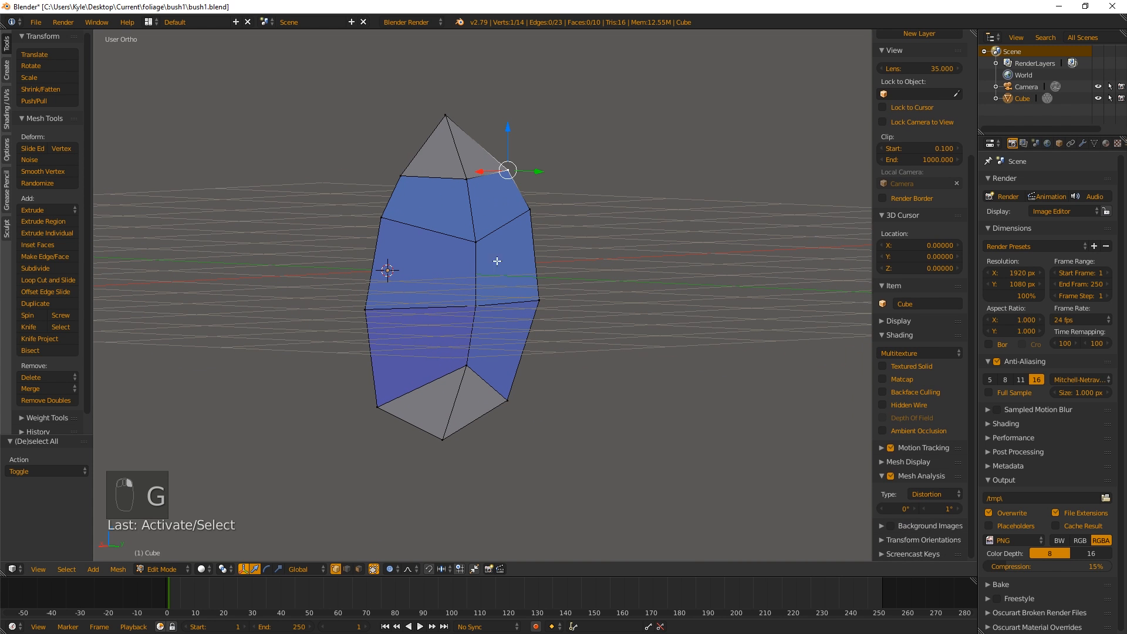
Switch to face selection and check the distorted quads on both halves of the leaf one at a time.
{"action": "key", "text": "ctrl+Tab"}
{"action": "left_click", "coordinate": [455, 287]}
{"action": "right_click", "coordinate": [478, 262]}
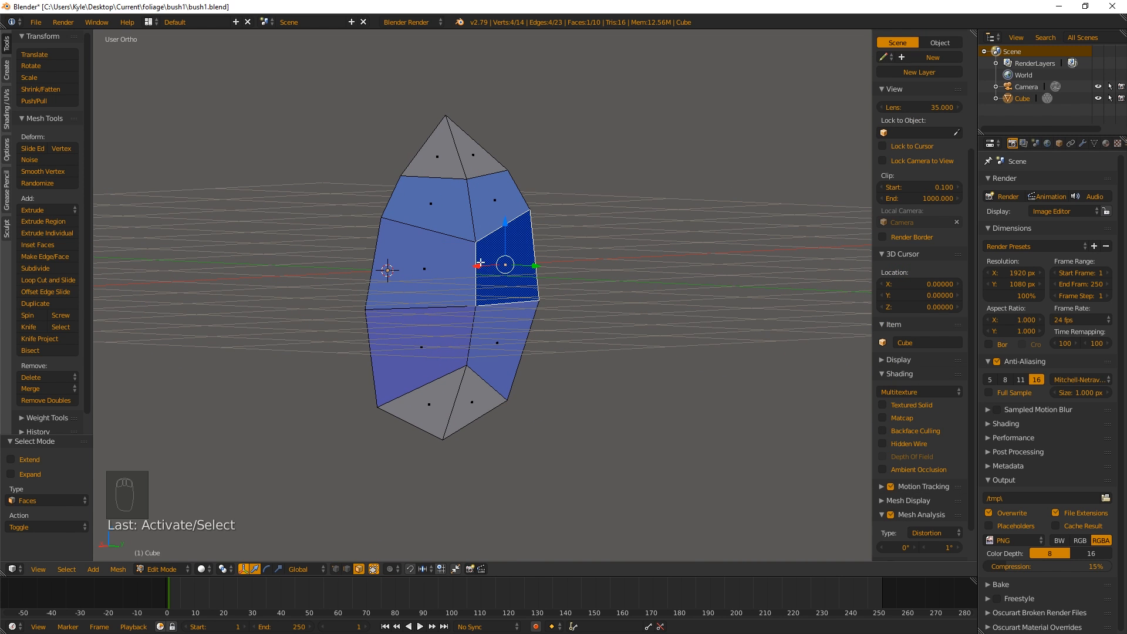
{"action": "right_click", "coordinate": [457, 270]}
{"action": "right_click", "coordinate": [444, 327]}
{"action": "right_click", "coordinate": [509, 334]}
{"action": "right_click", "coordinate": [426, 264]}
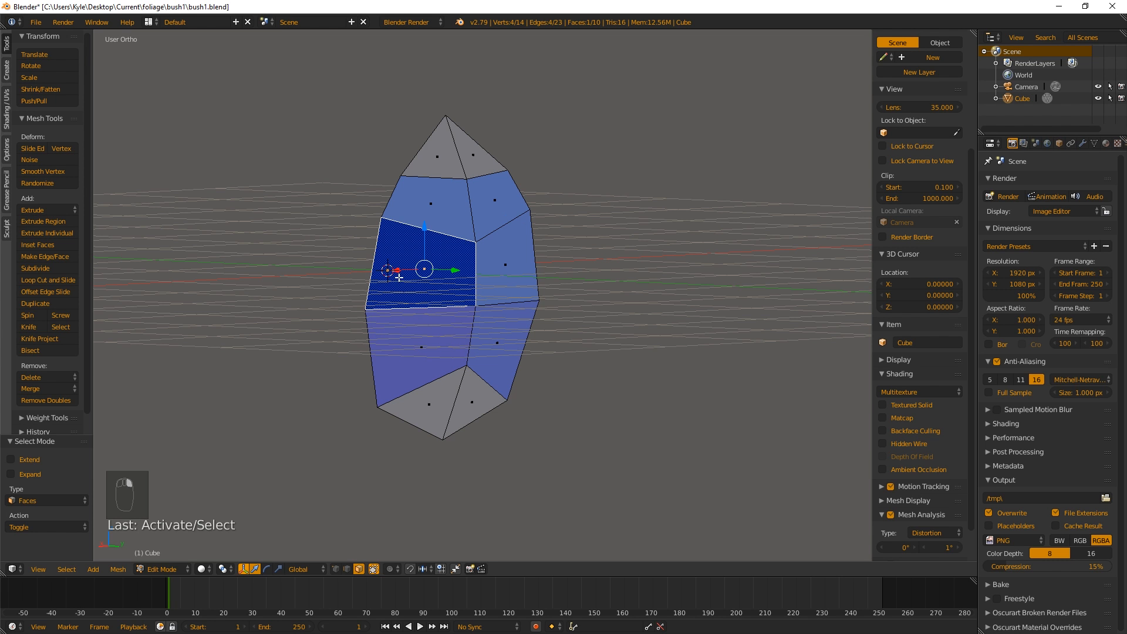
{"action": "right_click", "coordinate": [428, 218]}
{"action": "right_click", "coordinate": [496, 203]}
{"action": "middle_click_drag", "start_coordinate": [401, 218], "coordinate": [453, 220]}
{"action": "key", "text": "a"}
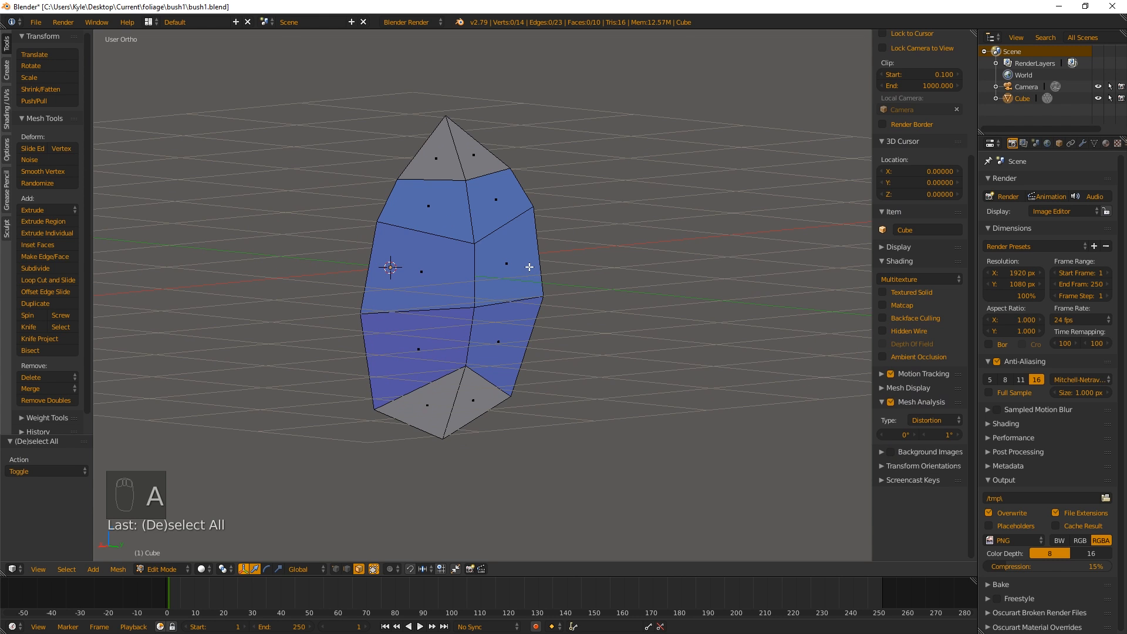
Check the triangle count with the whole leaf selected, and examine the upper and middle quads individually from an angle.
{"action": "key", "text": "a"}
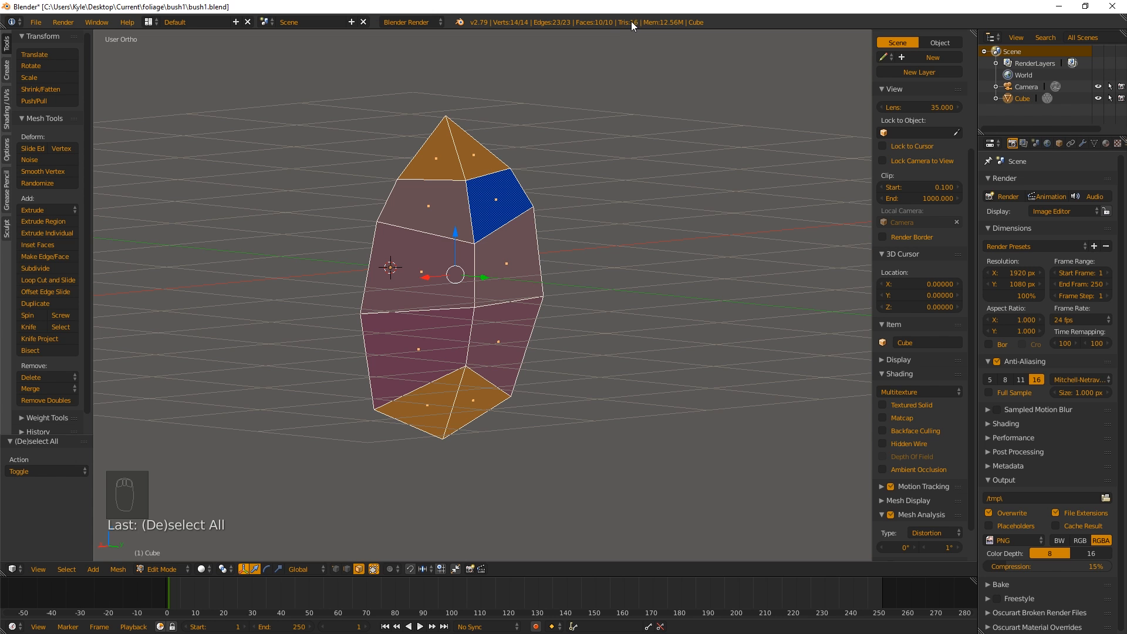
{"action": "key", "text": "a"}
{"action": "middle_click_drag", "start_coordinate": [456, 197], "coordinate": [477, 209]}
{"action": "right_click", "coordinate": [435, 247]}
{"action": "right_click", "coordinate": [506, 253]}
{"action": "right_click", "coordinate": [435, 212]}
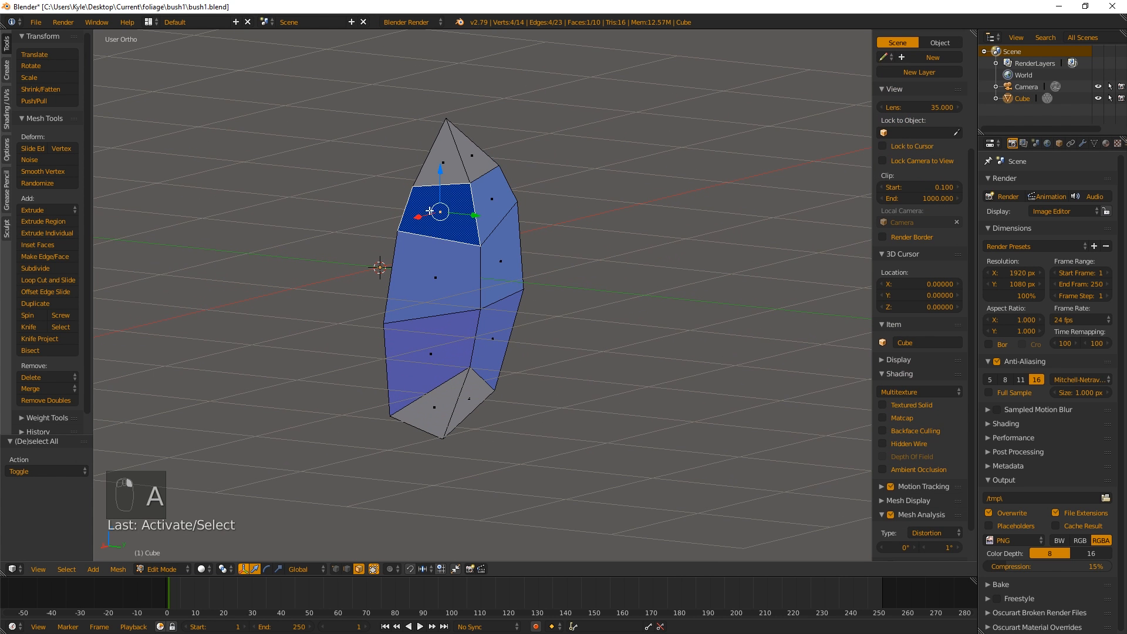
{"action": "right_click", "coordinate": [462, 282]}
{"action": "right_click", "coordinate": [504, 258]}
{"action": "key", "text": "a"}
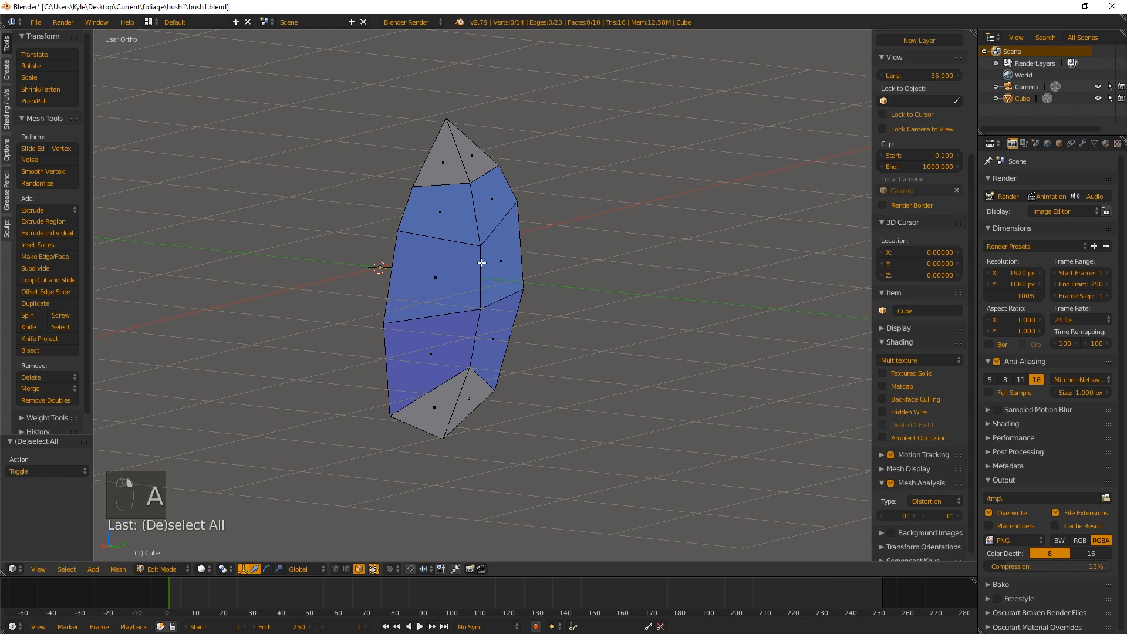
Try triangulating all faces of the leaf, view the distortion shading, and undo the triangulation.
{"action": "key", "text": "a"}
{"action": "key", "text": "a"}
{"action": "key", "text": "ctrl+t"}
{"action": "key", "text": "a"}
{"action": "middle_click_drag", "start_coordinate": [482, 265], "coordinate": [495, 232]}
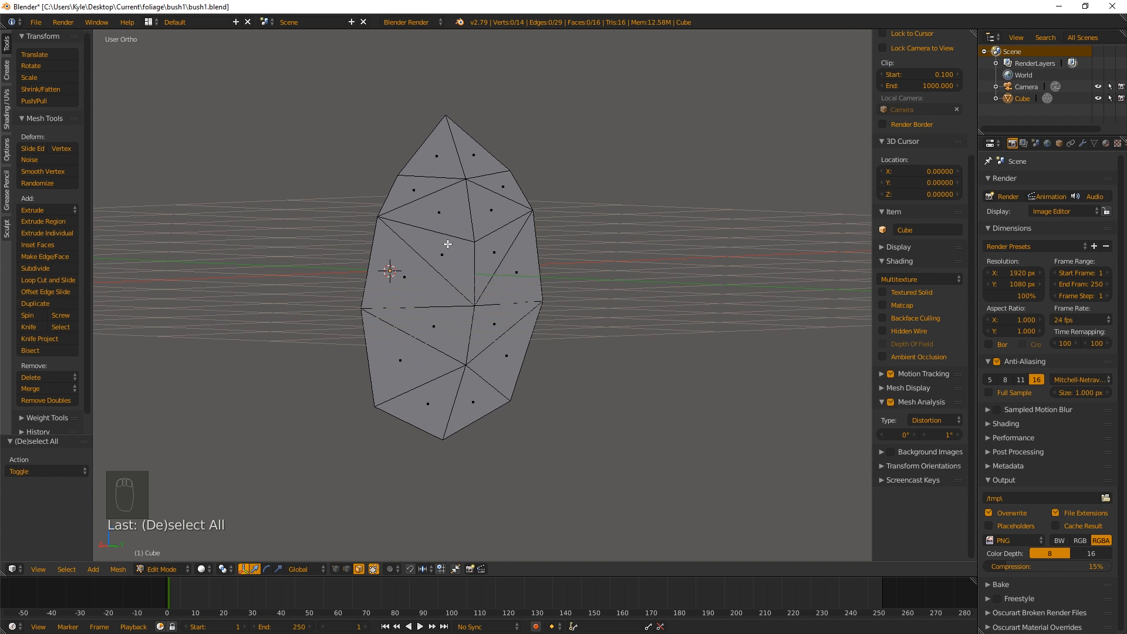
{"action": "key", "text": "ctrl+z"}
{"action": "key", "text": "ctrl+z"}
{"action": "key", "text": "a"}
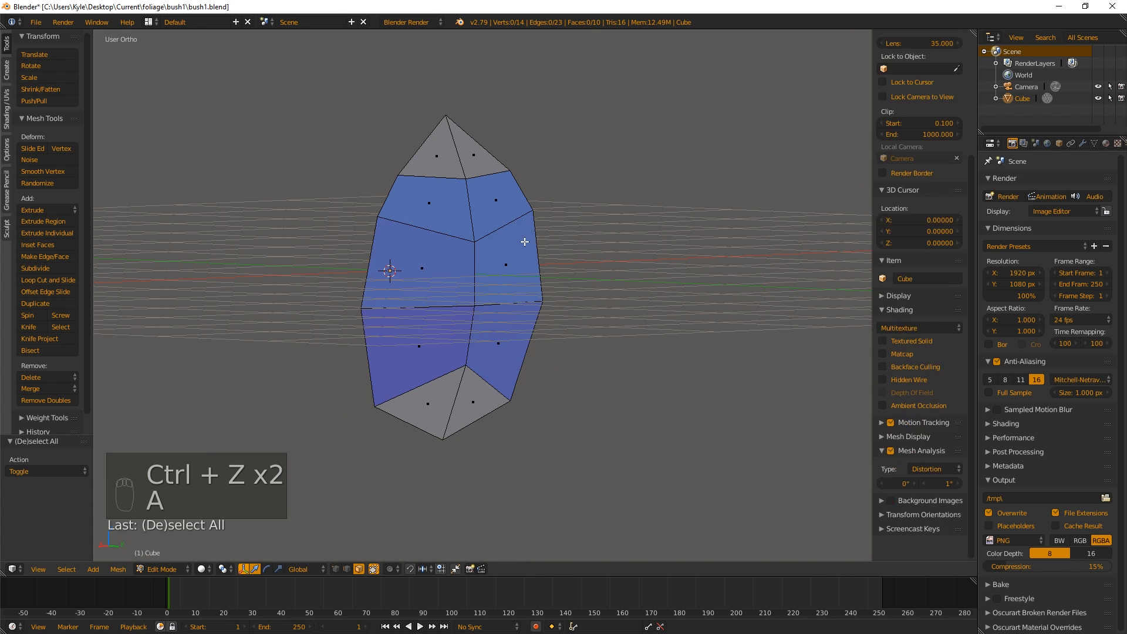
Compare the upper and middle quads on either side of the midrib from an oblique angle, selecting each in turn.
{"action": "middle_click_drag", "start_coordinate": [524, 239], "coordinate": [528, 292]}
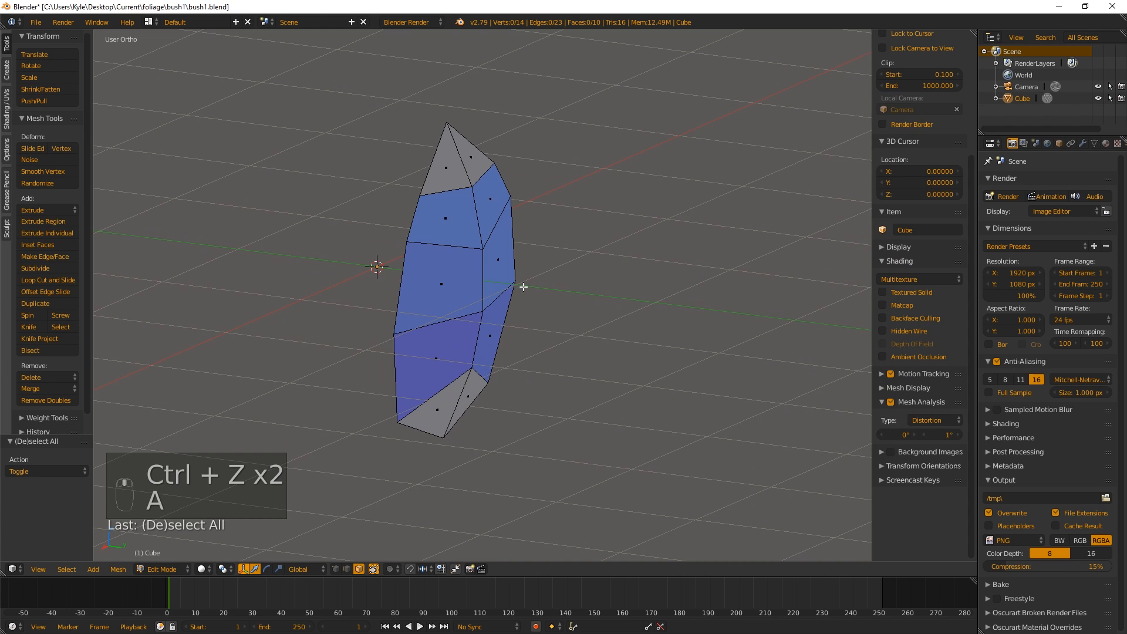
{"action": "right_click", "coordinate": [447, 283]}
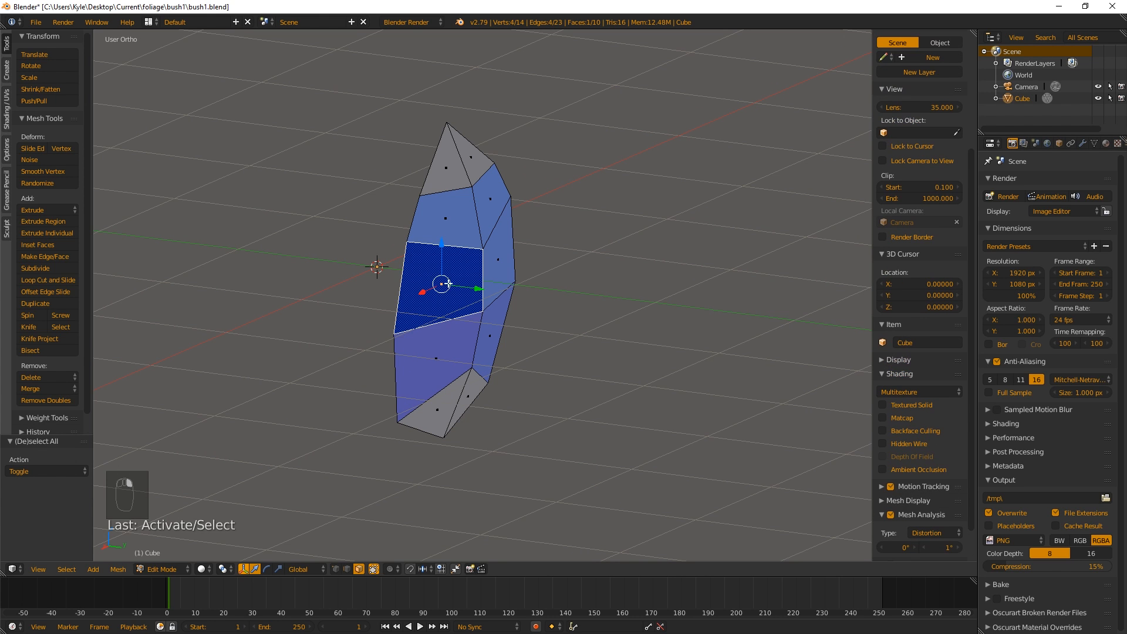
{"action": "right_click", "coordinate": [487, 263]}
{"action": "right_click", "coordinate": [459, 218]}
{"action": "right_click", "coordinate": [459, 269]}
{"action": "right_click", "coordinate": [499, 264]}
{"action": "right_click", "coordinate": [492, 196]}
{"action": "right_click", "coordinate": [449, 217]}
{"action": "right_click", "coordinate": [454, 270]}
{"action": "right_click", "coordinate": [510, 273]}
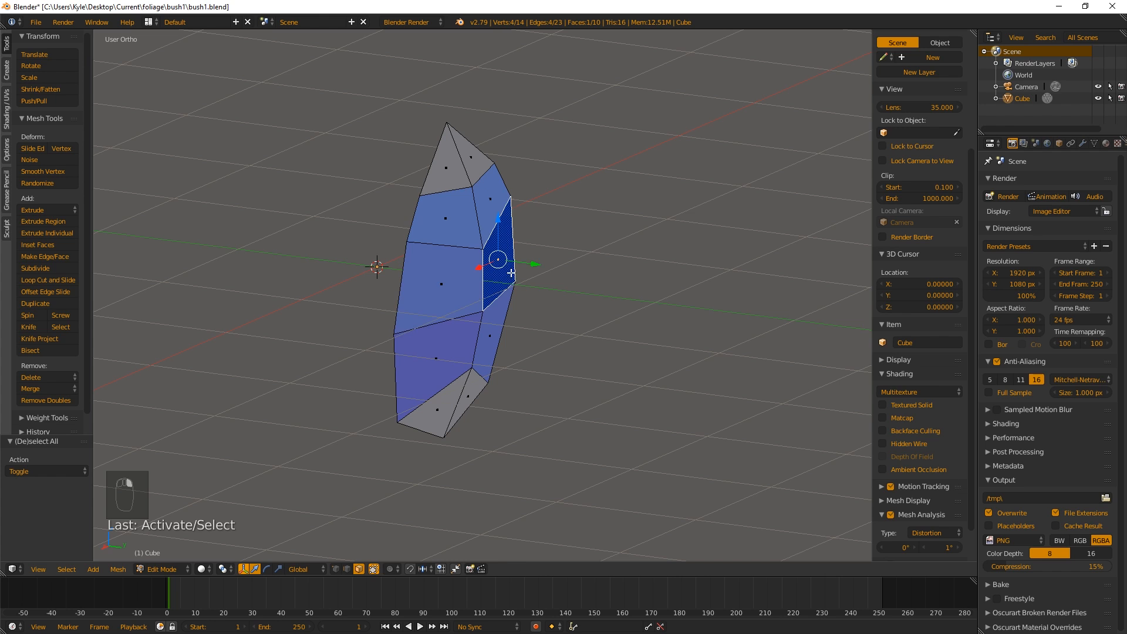
Try triangulating only the left middle quad, examine its distortion shading, and undo the change.
{"action": "right_click", "coordinate": [447, 276]}
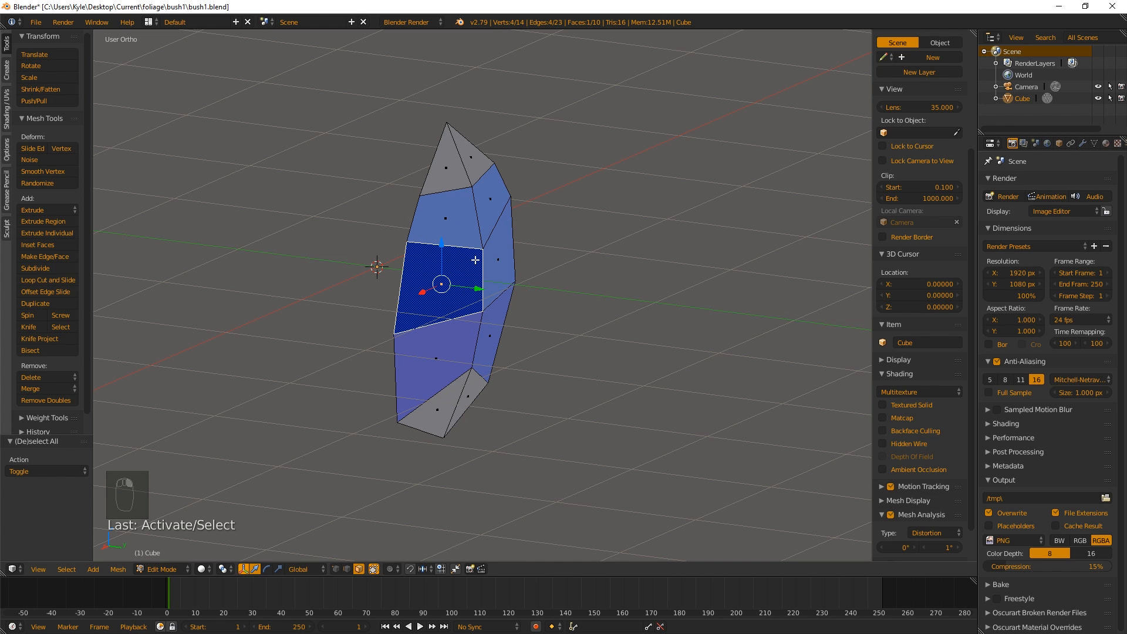
{"action": "key", "text": "ctrl+t"}
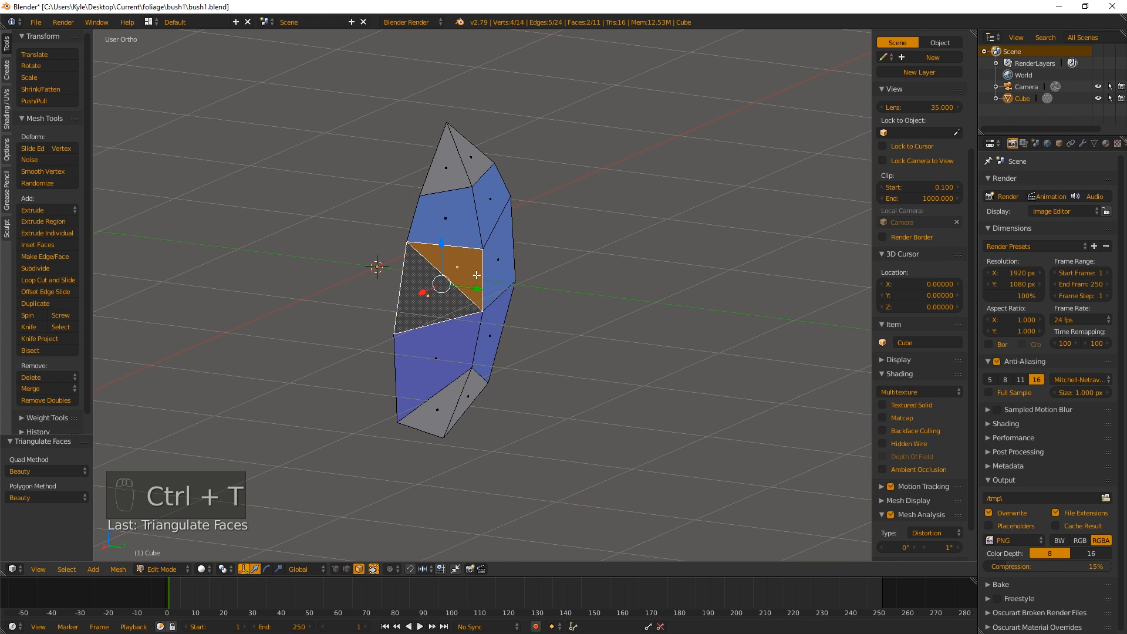
{"action": "key", "text": "a"}
{"action": "middle_click_drag", "start_coordinate": [516, 274], "coordinate": [473, 291]}
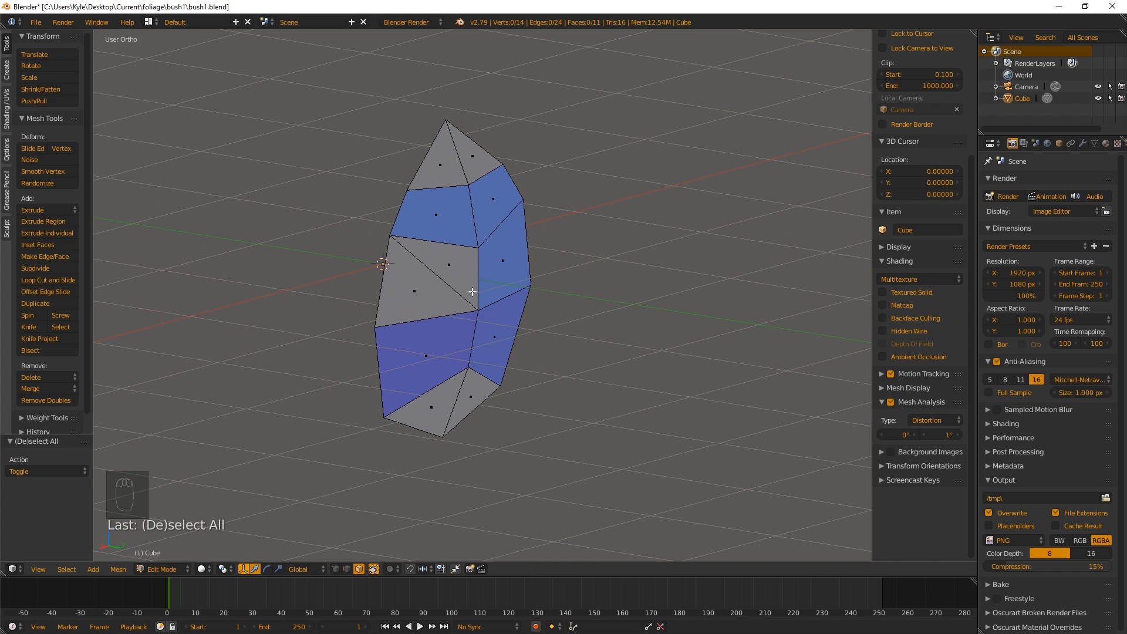
{"action": "key", "text": "ctrl+z"}
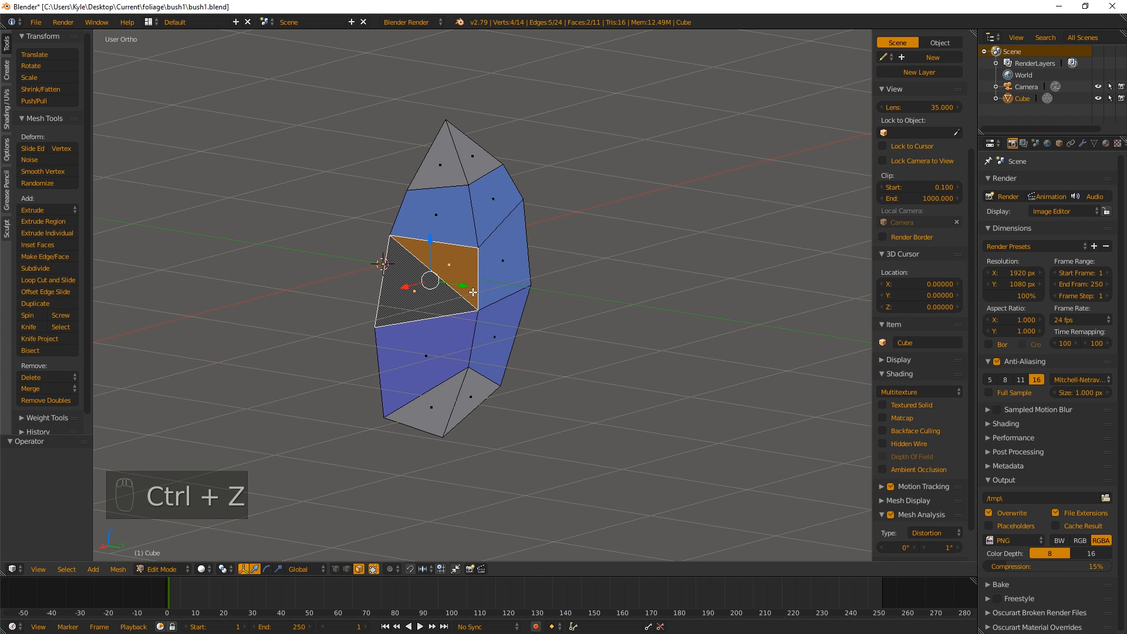
{"action": "key", "text": "ctrl+z"}
{"action": "key", "text": "a"}
{"action": "middle_click_drag", "start_coordinate": [473, 292], "coordinate": [498, 279]}
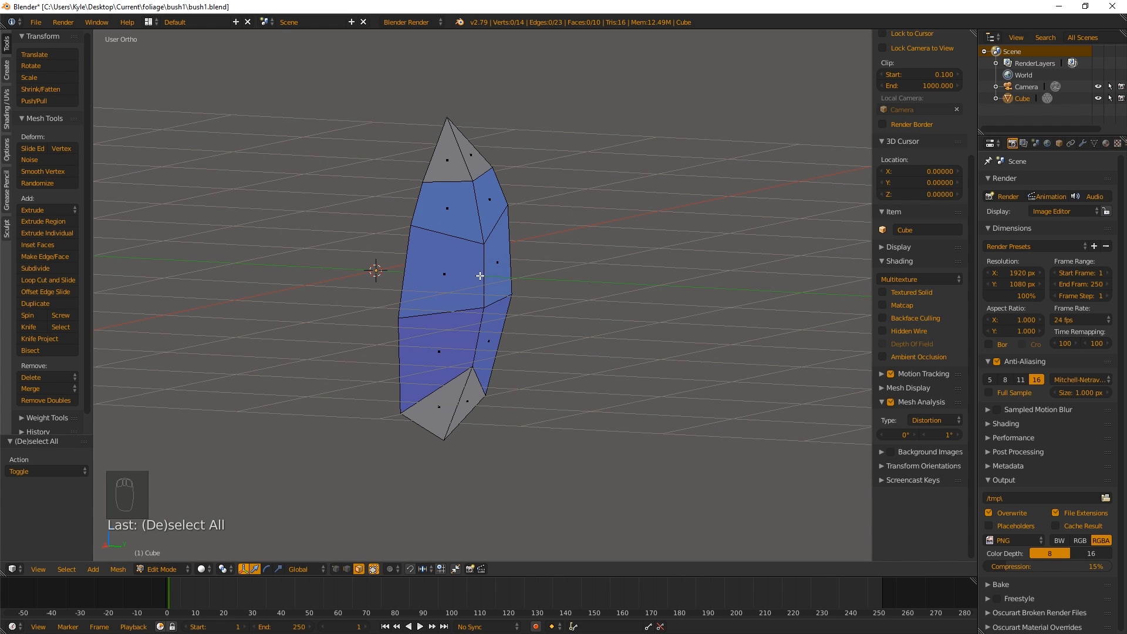
Triangulate the whole leaf and, in vertex selection, try to move the second left side vertex below the tip.
{"action": "key", "text": "a"}
{"action": "key", "text": "ctrl+t"}
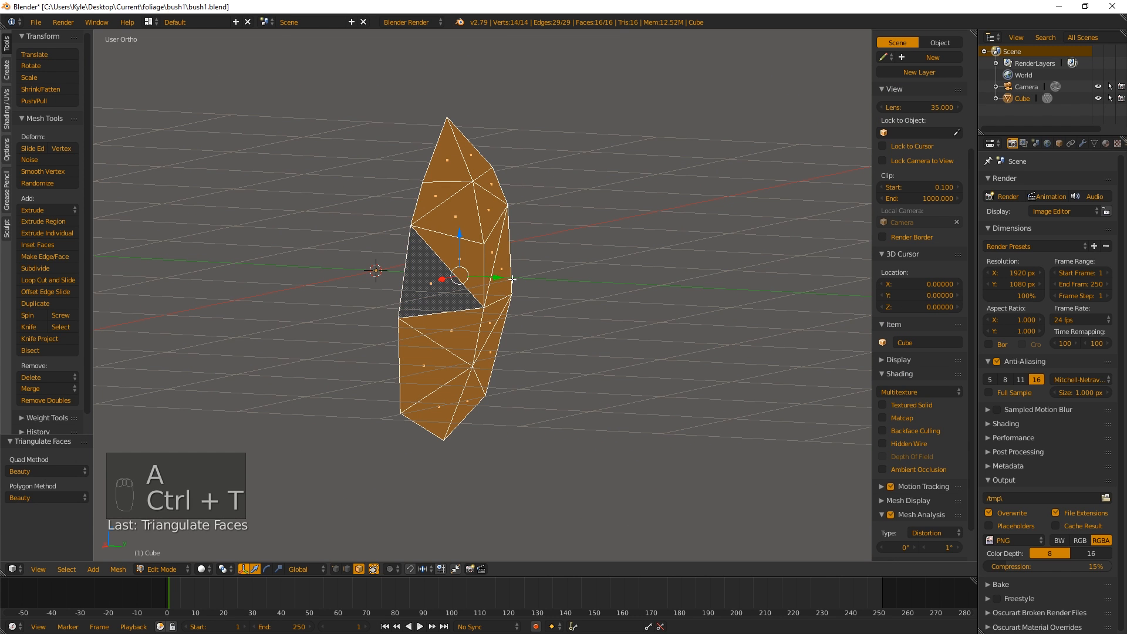
{"action": "key", "text": "a"}
{"action": "right_click", "coordinate": [421, 227]}
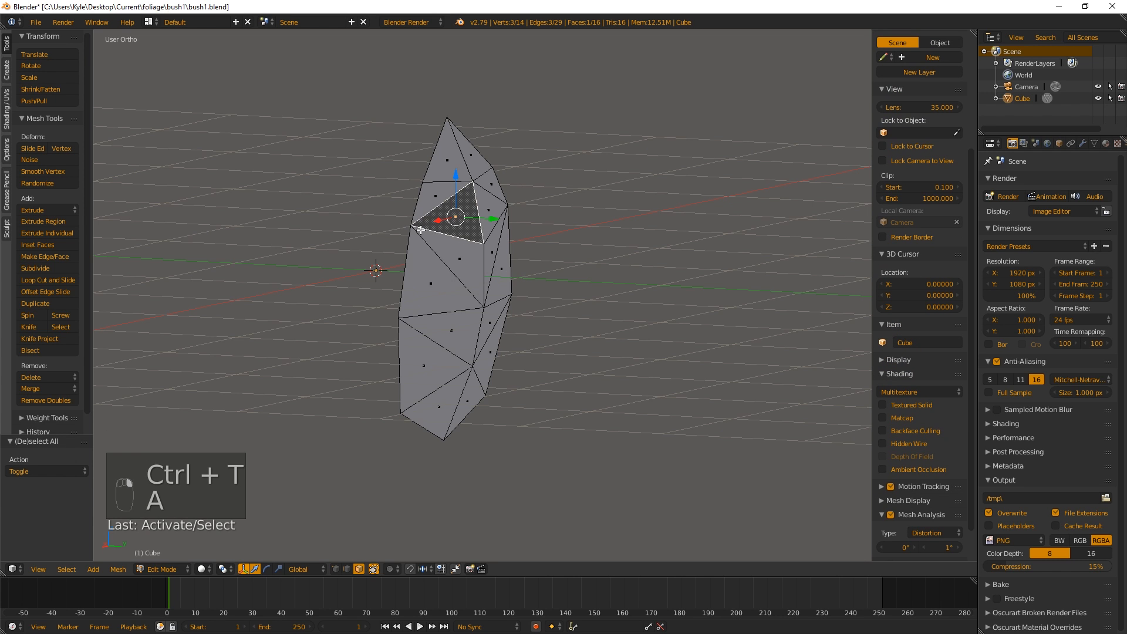
{"action": "right_click", "coordinate": [423, 230]}
{"action": "key", "text": "ctrl+Tab"}
{"action": "left_click", "coordinate": [426, 208]}
{"action": "right_click", "coordinate": [421, 223]}
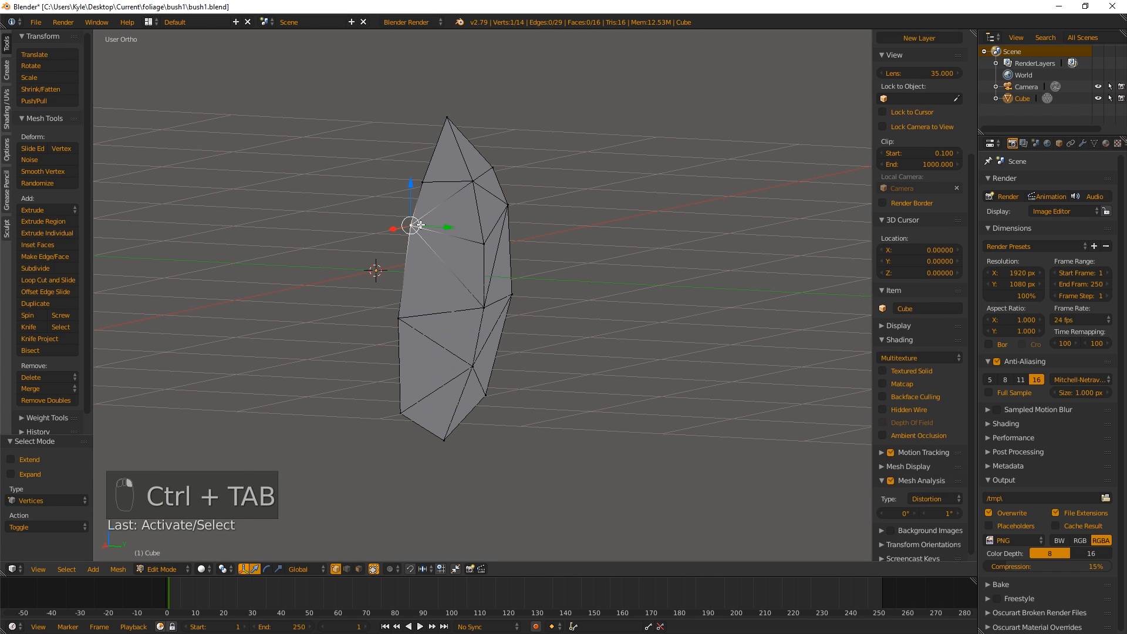
{"action": "key", "text": "g"}
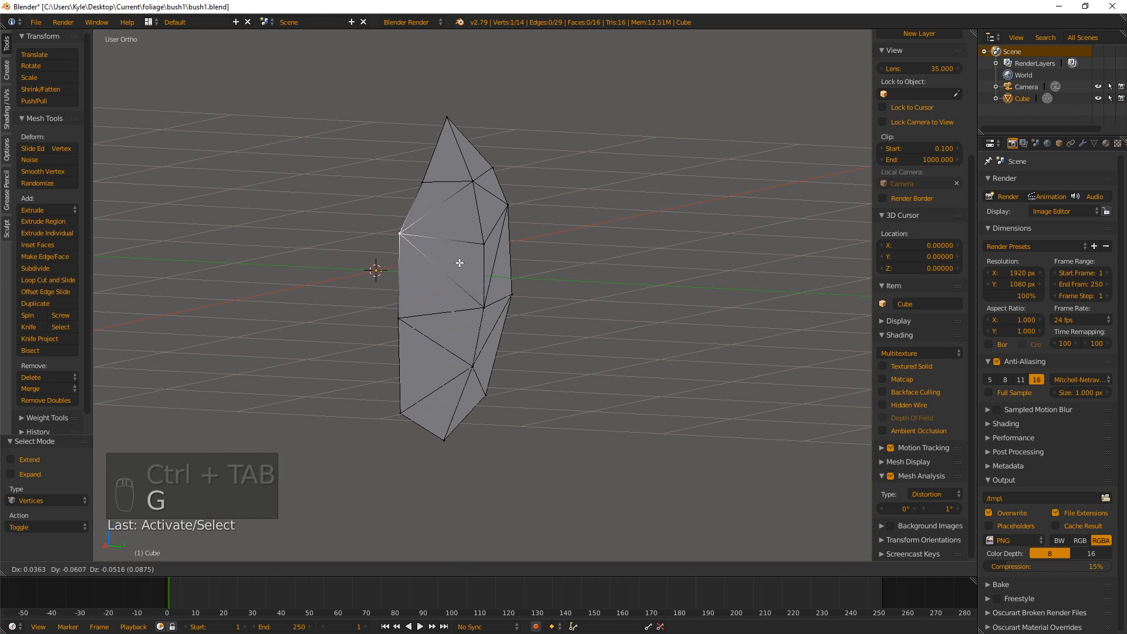
{"action": "right_click", "coordinate": [437, 266]}
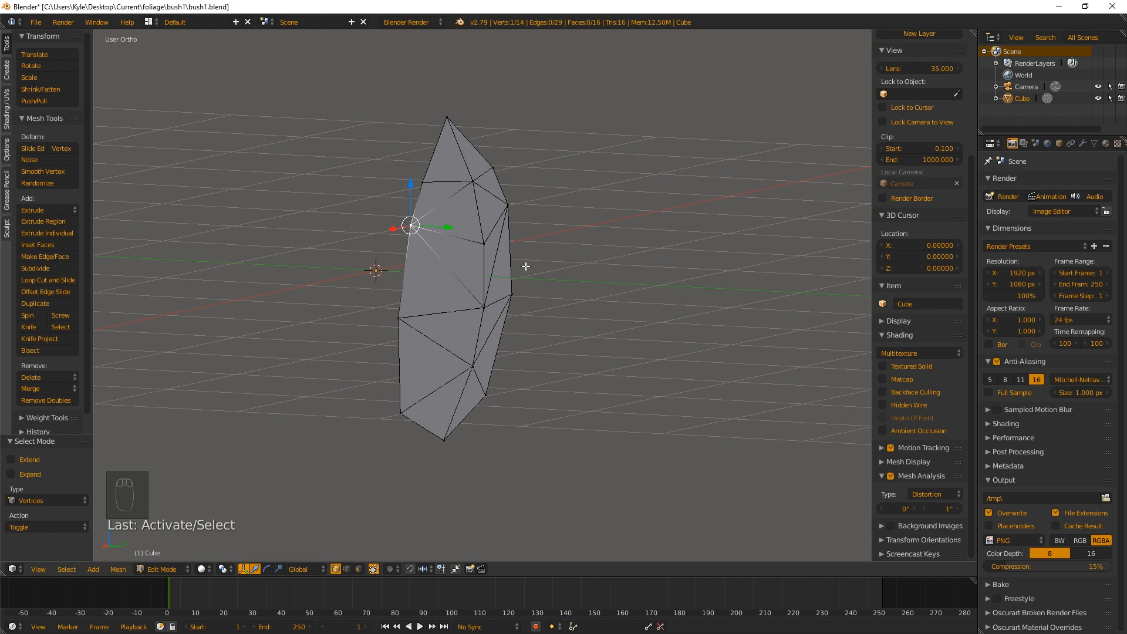
Undo back to before the whole-leaf triangulation and clear the selection.
{"action": "key", "text": "ctrl+z"}
{"action": "key", "text": "ctrl+z"}
{"action": "key", "text": "ctrl+z"}
{"action": "key", "text": "ctrl+z"}
{"action": "key", "text": "ctrl+z"}
{"action": "key", "text": "ctrl+z"}
{"action": "key", "text": "ctrl+z"}
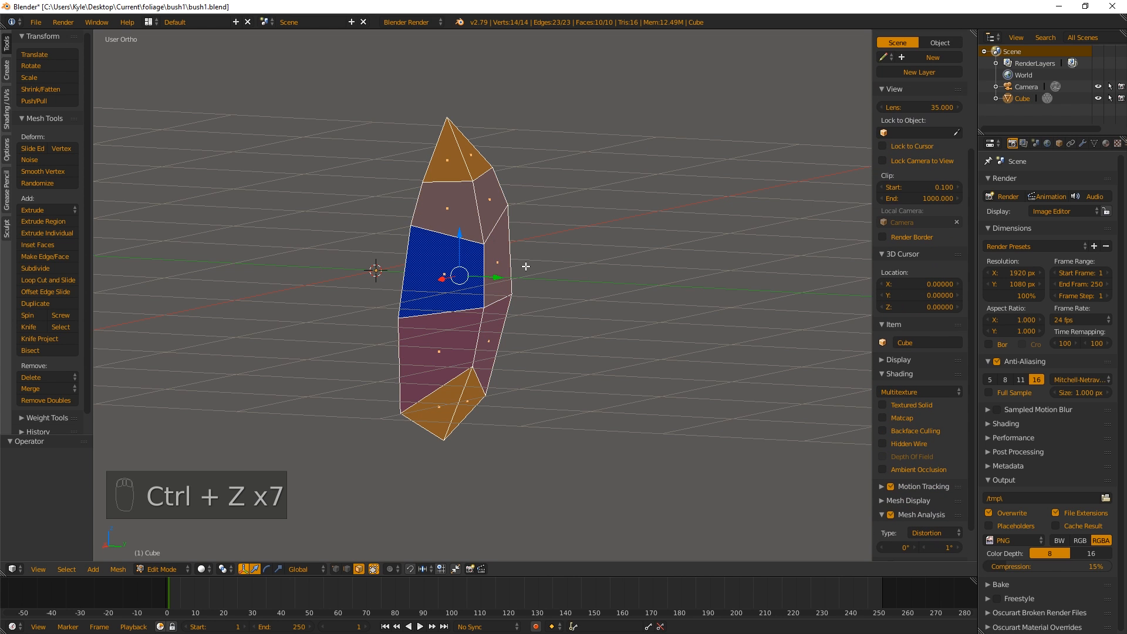
{"action": "key", "text": "a"}
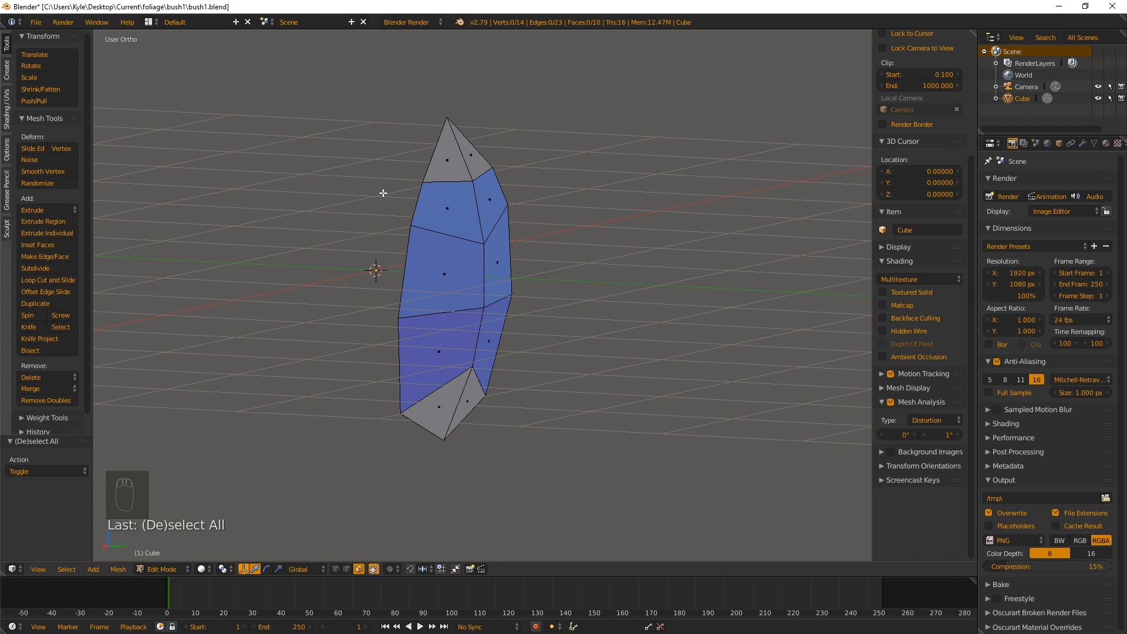
Examine the leaf's curvature from several angles and compare its right side view in perspective and orthographic projection.
{"action": "middle_click_drag", "start_coordinate": [569, 236], "coordinate": [427, 286]}
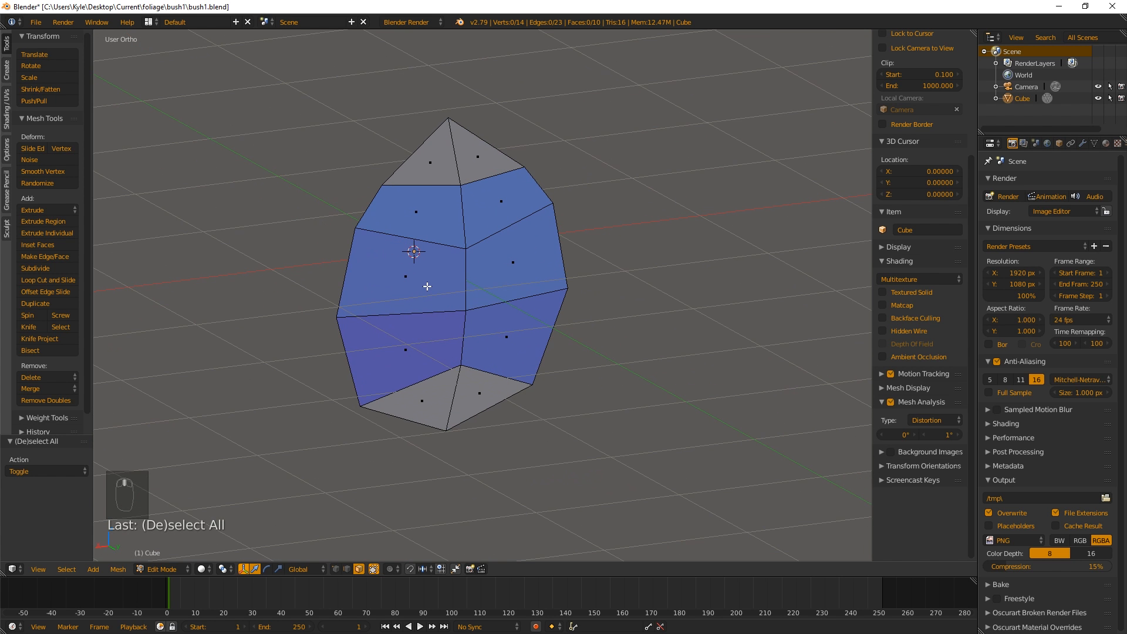
{"action": "middle_click_drag", "start_coordinate": [370, 261], "coordinate": [462, 247]}
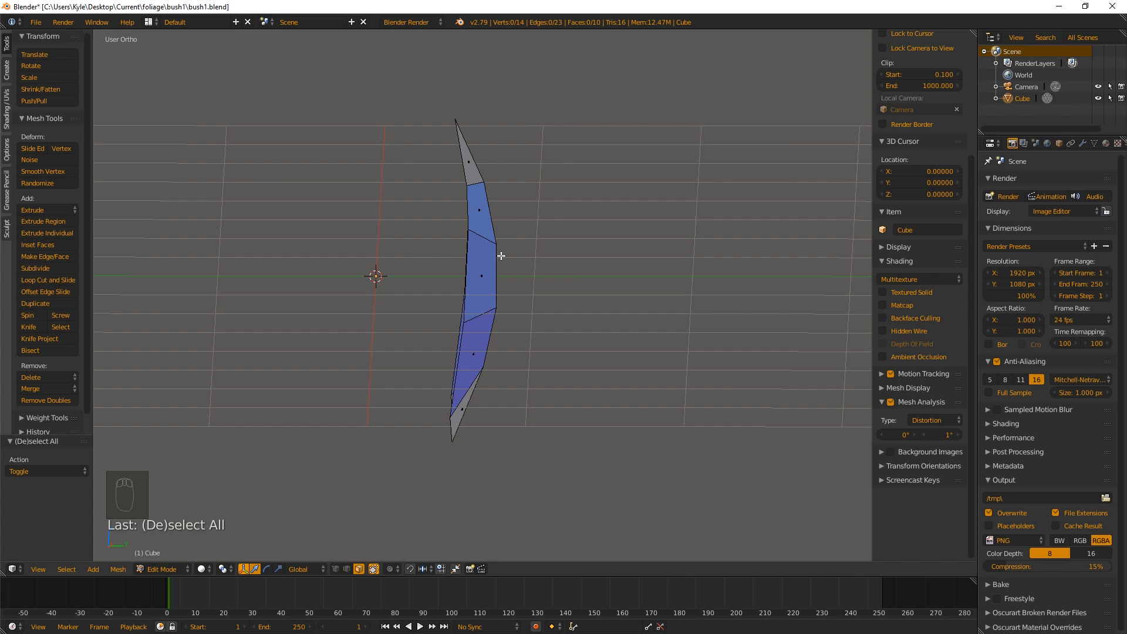
{"action": "key", "text": "KP_3"}
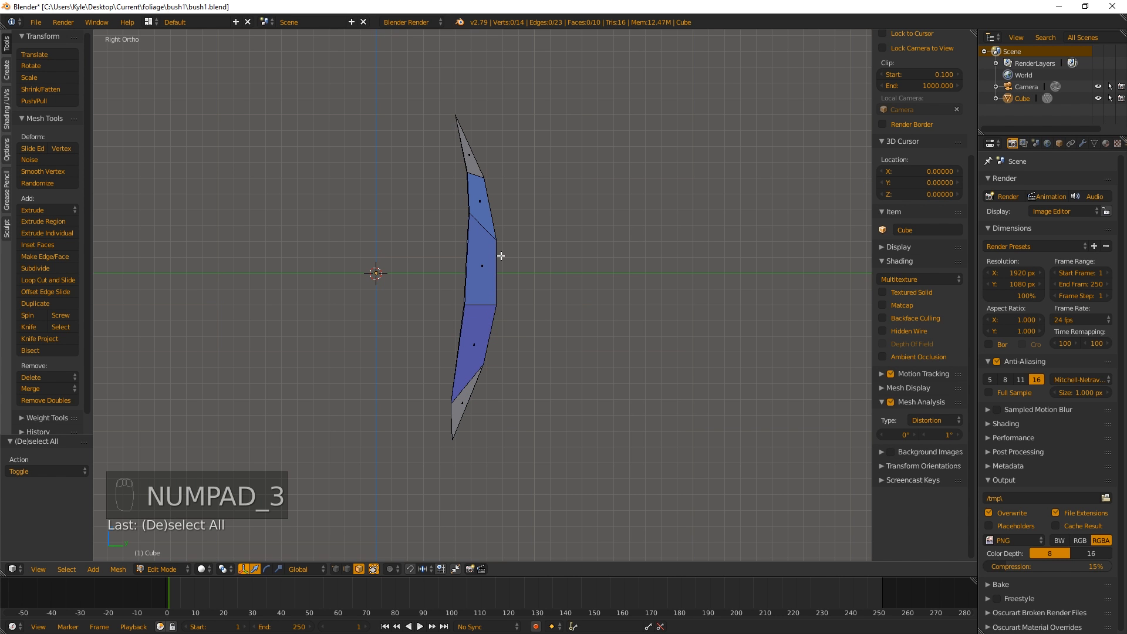
{"action": "key", "text": "KP_5"}
{"action": "key", "text": "KP_5"}
{"action": "key", "text": "KP_5"}
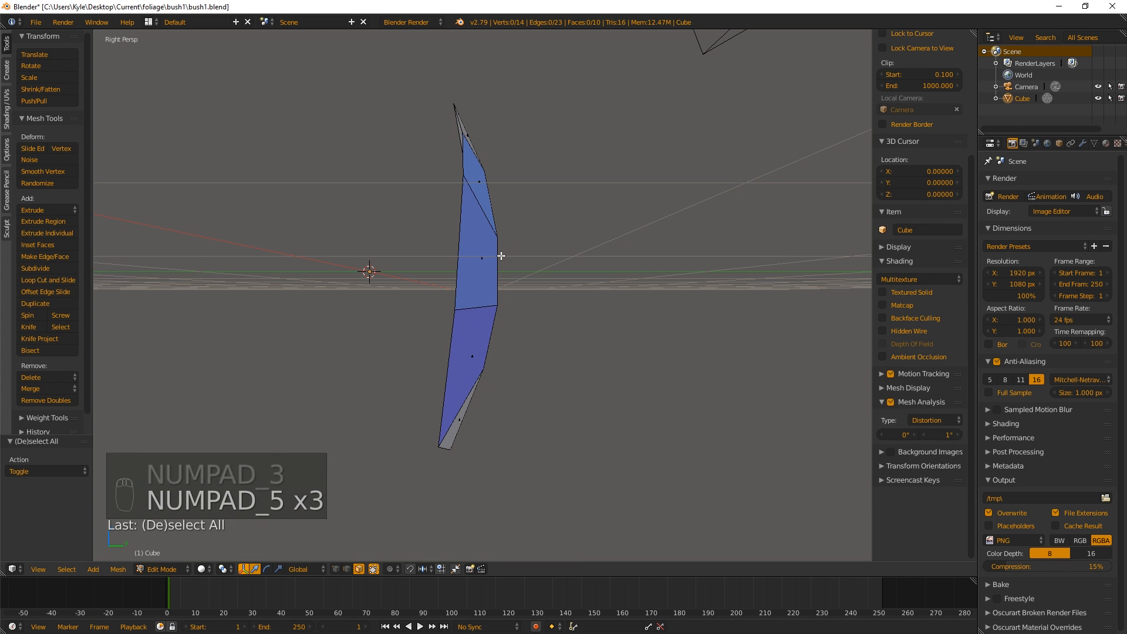
{"action": "key", "text": "KP_5"}
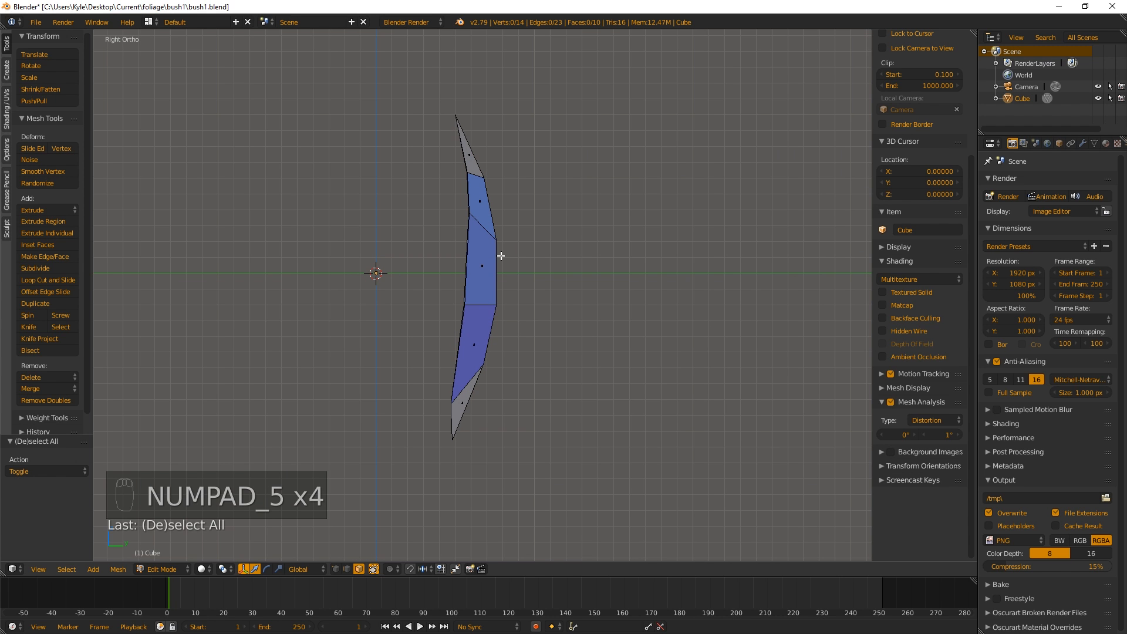
Inspect the leaf's side profile up close along the midrib and outer edge, toggling the selection and wireframe shading.
{"action": "key", "text": "a"}
{"action": "key", "text": "a"}
{"action": "key", "text": "a"}
{"action": "key", "text": "a"}
{"action": "key", "text": "a"}
{"action": "key", "text": "a"}
{"action": "scroll", "coordinate": [529, 279], "scroll_direction": "up", "scroll_amount": 4}
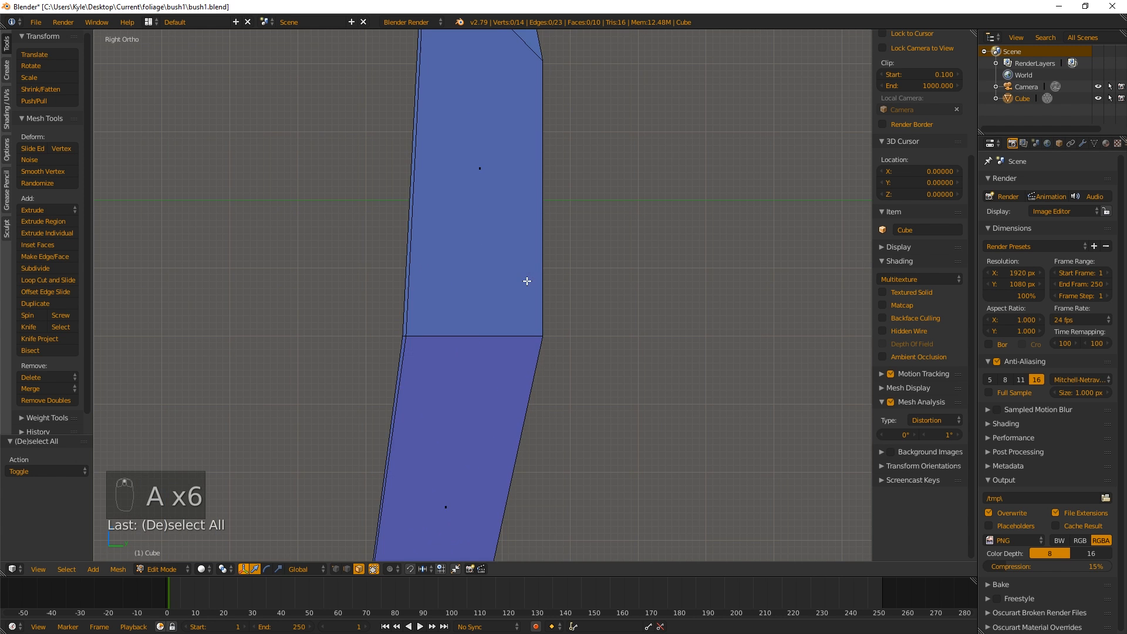
{"action": "key", "text": "z"}
{"action": "key", "text": "z"}
{"action": "scroll", "coordinate": [527, 281], "scroll_direction": "down", "scroll_amount": 2}
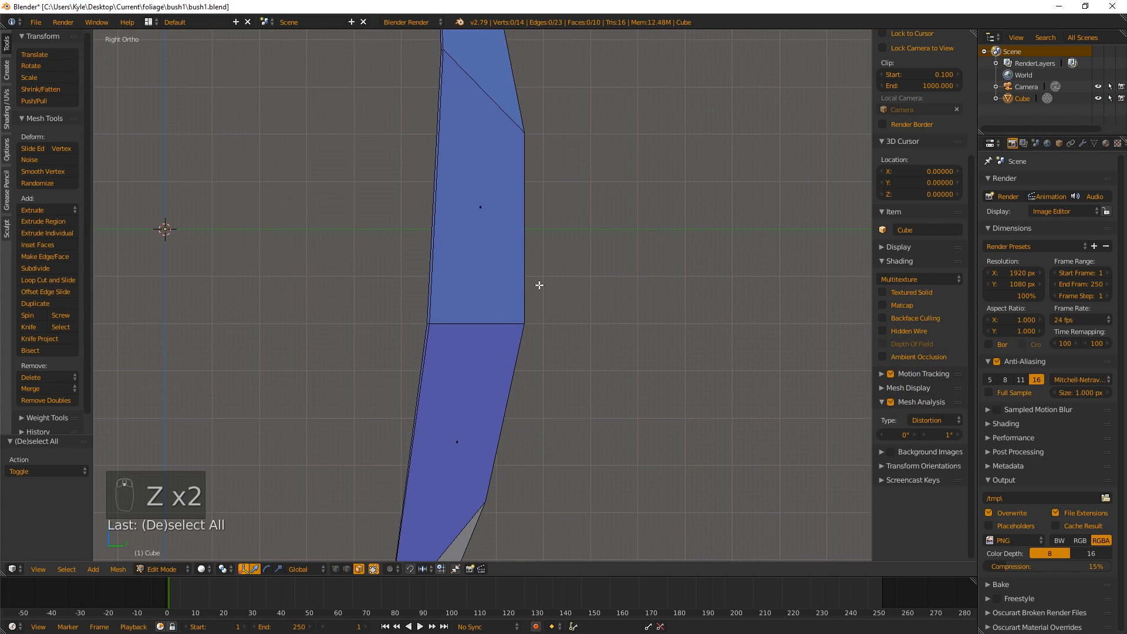
{"action": "scroll", "coordinate": [538, 284], "scroll_direction": "down", "scroll_amount": 4}
{"action": "scroll", "coordinate": [542, 240], "scroll_direction": "up", "scroll_amount": 7}
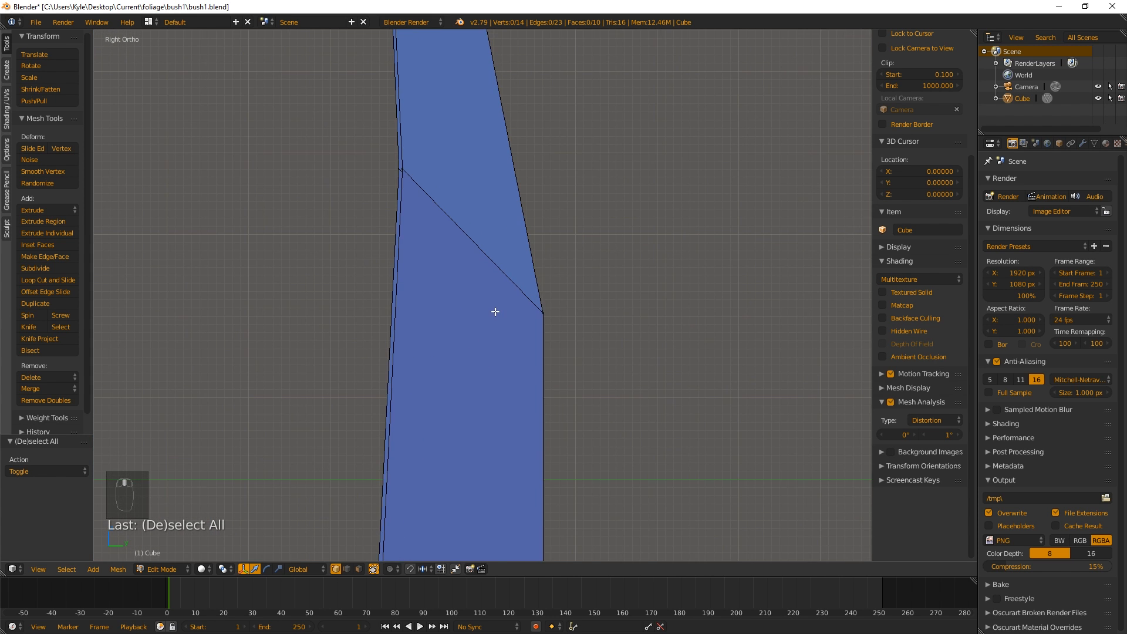
{"action": "scroll", "coordinate": [405, 225], "scroll_direction": "down", "scroll_amount": 8}
{"action": "middle_click_drag", "start_coordinate": [405, 224], "coordinate": [538, 281]}
In face selection, delete the five faces left of the midrib and select all faces of the remaining half.
{"action": "key", "text": "ctrl+Tab"}
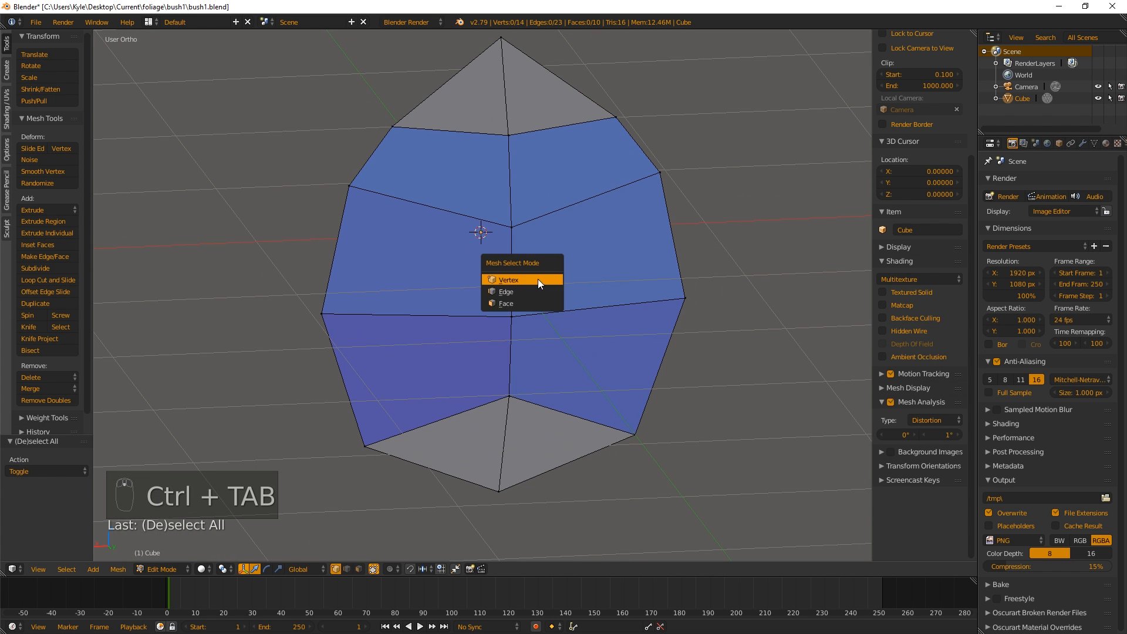
{"action": "left_click", "coordinate": [536, 301]}
{"action": "scroll", "coordinate": [527, 270], "scroll_direction": "down", "scroll_amount": 3}
{"action": "key", "text": "b"}
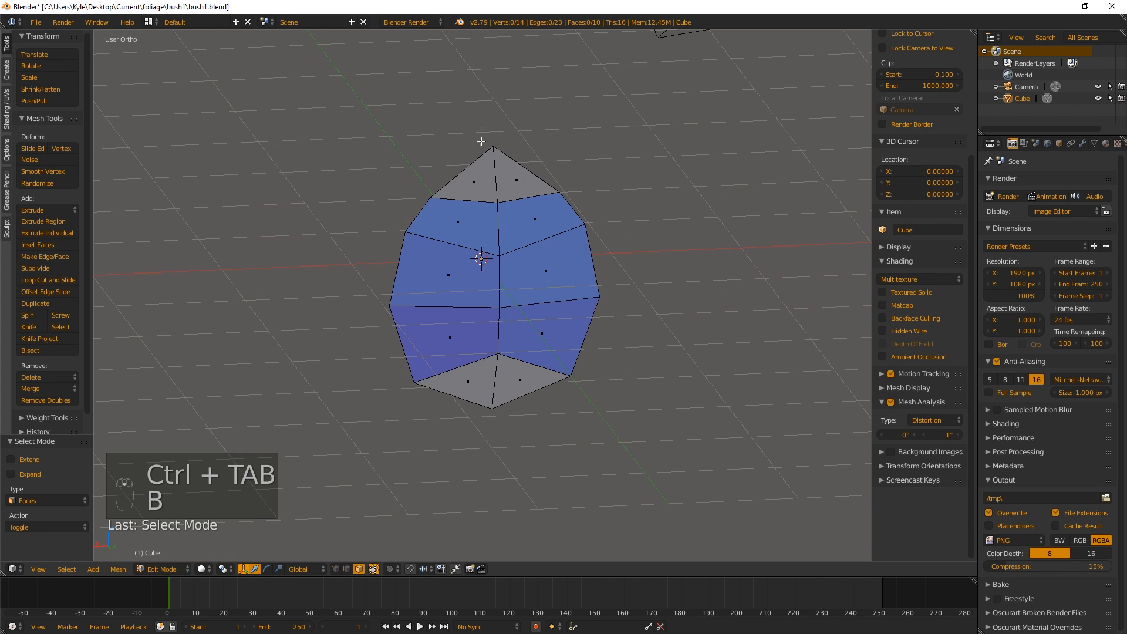
{"action": "left_click_drag", "start_coordinate": [493, 132], "coordinate": [382, 401]}
{"action": "key", "text": "Delete"}
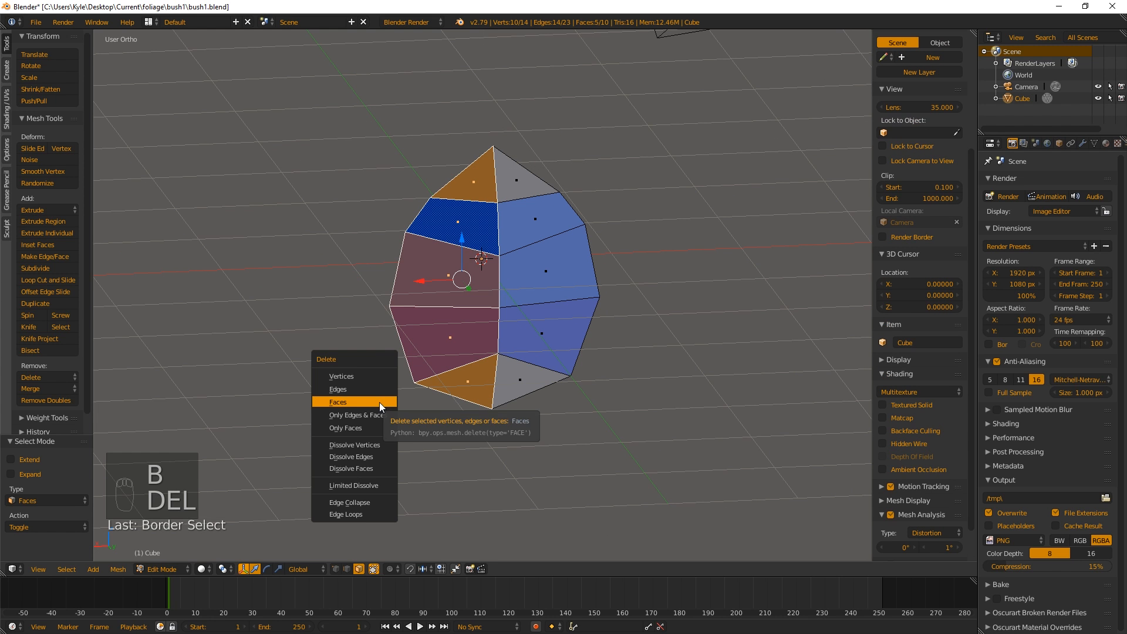
{"action": "left_click", "coordinate": [379, 403]}
{"action": "middle_click_drag", "start_coordinate": [367, 221], "coordinate": [583, 218]}
{"action": "key", "text": "a"}
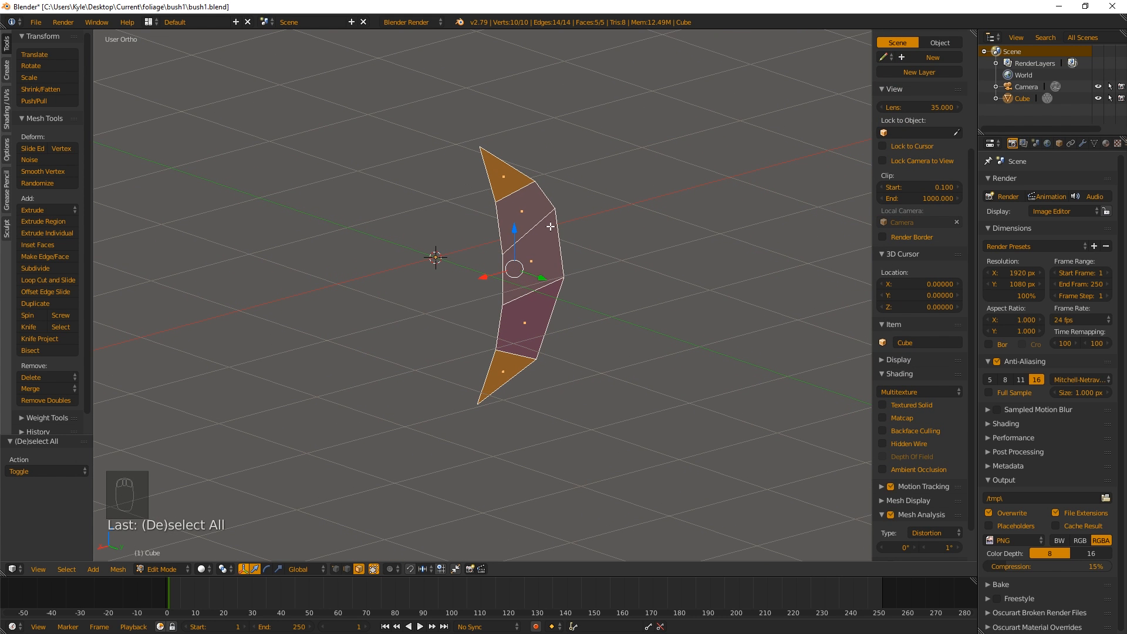
Add a Mirror modifier on the X axis to the half leaf and apply it in Object Mode.
{"action": "left_click", "coordinate": [1083, 142]}
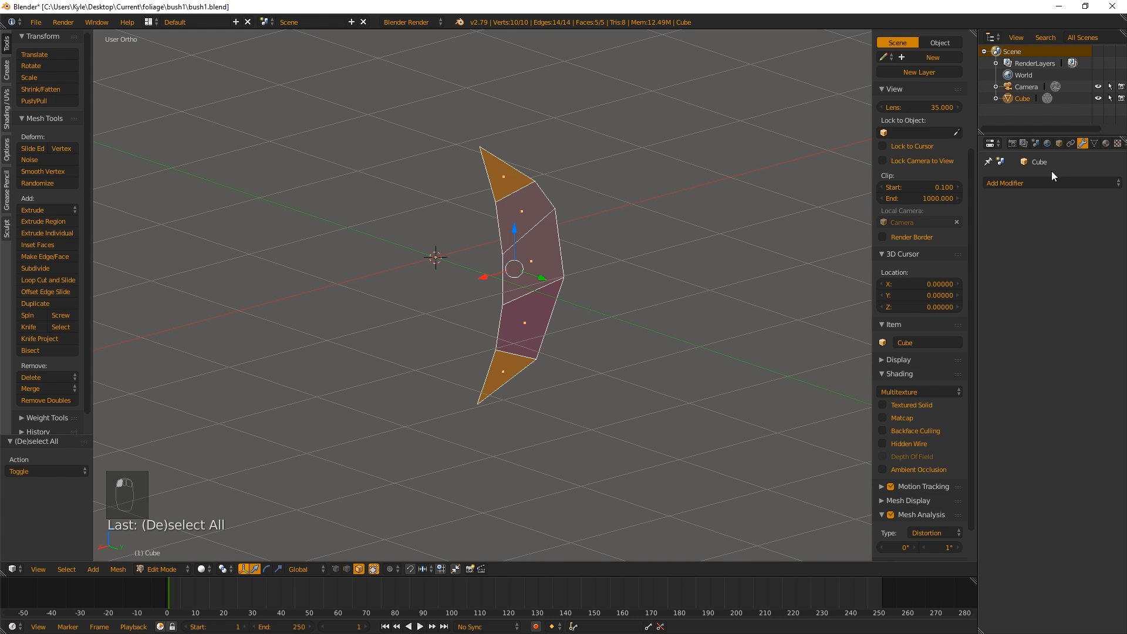
{"action": "left_click", "coordinate": [1049, 183]}
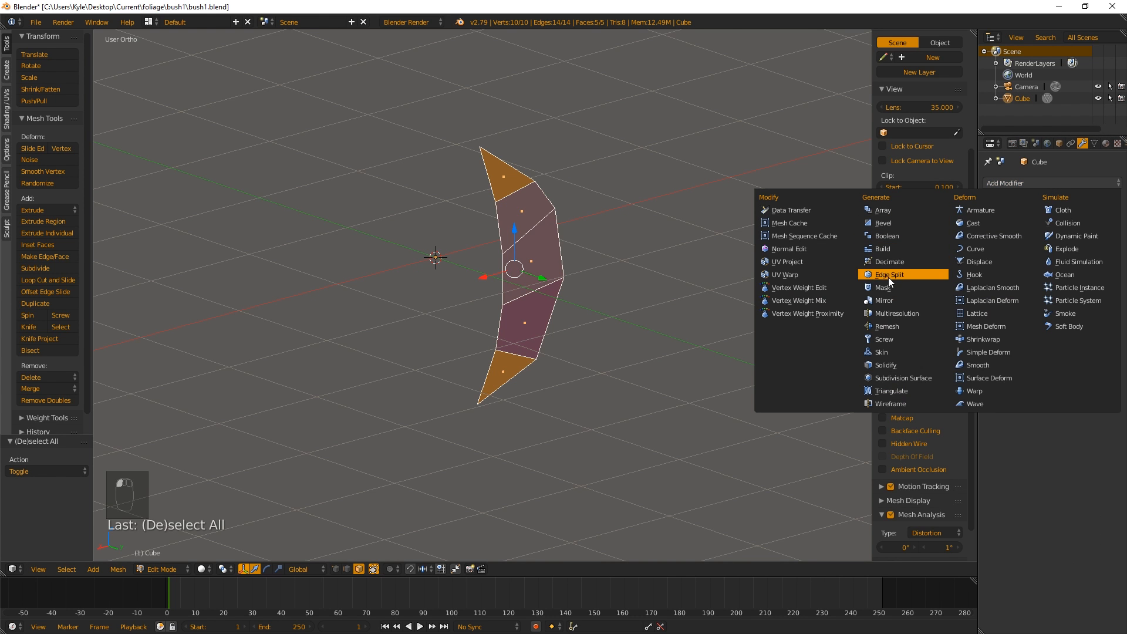
{"action": "left_click", "coordinate": [890, 301]}
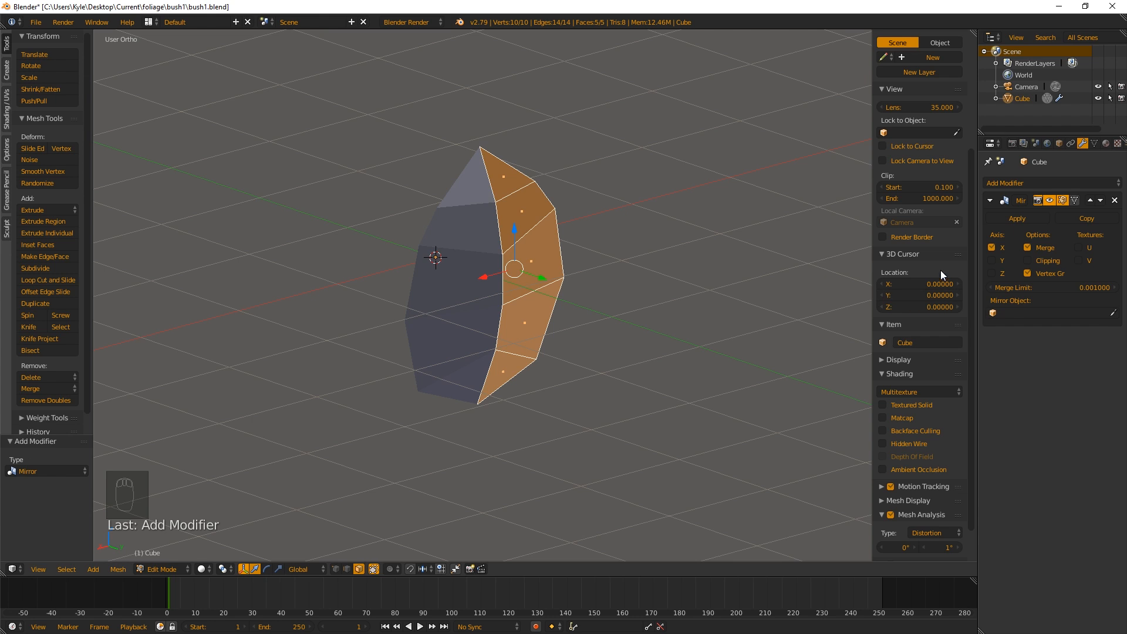
{"action": "left_click", "coordinate": [991, 248]}
{"action": "left_click", "coordinate": [991, 248]}
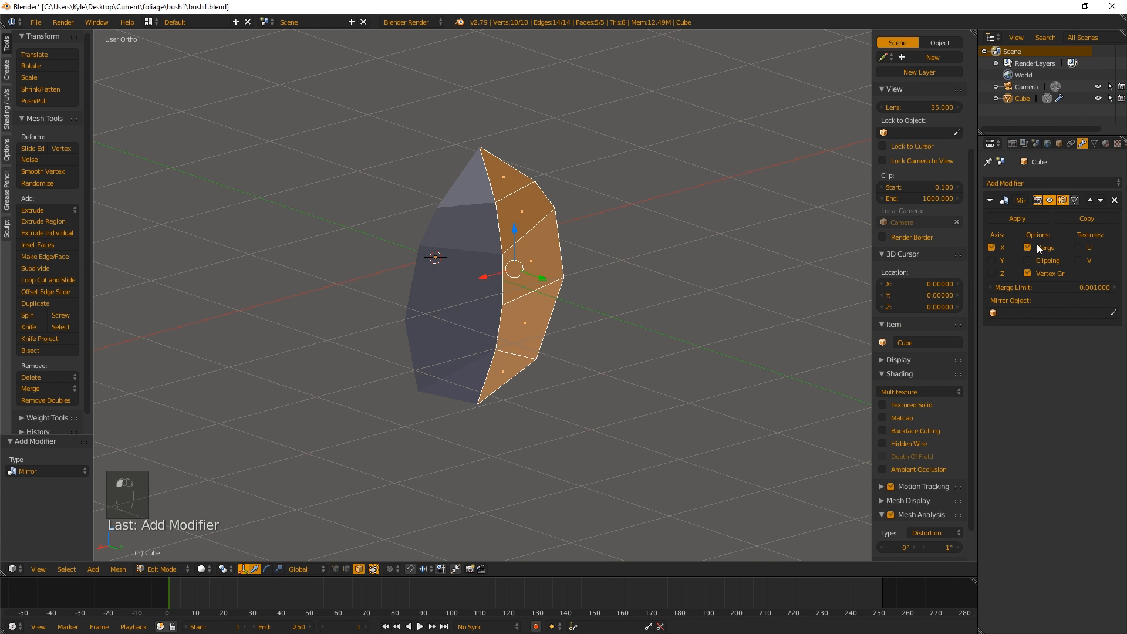
{"action": "left_click", "coordinate": [1028, 220]}
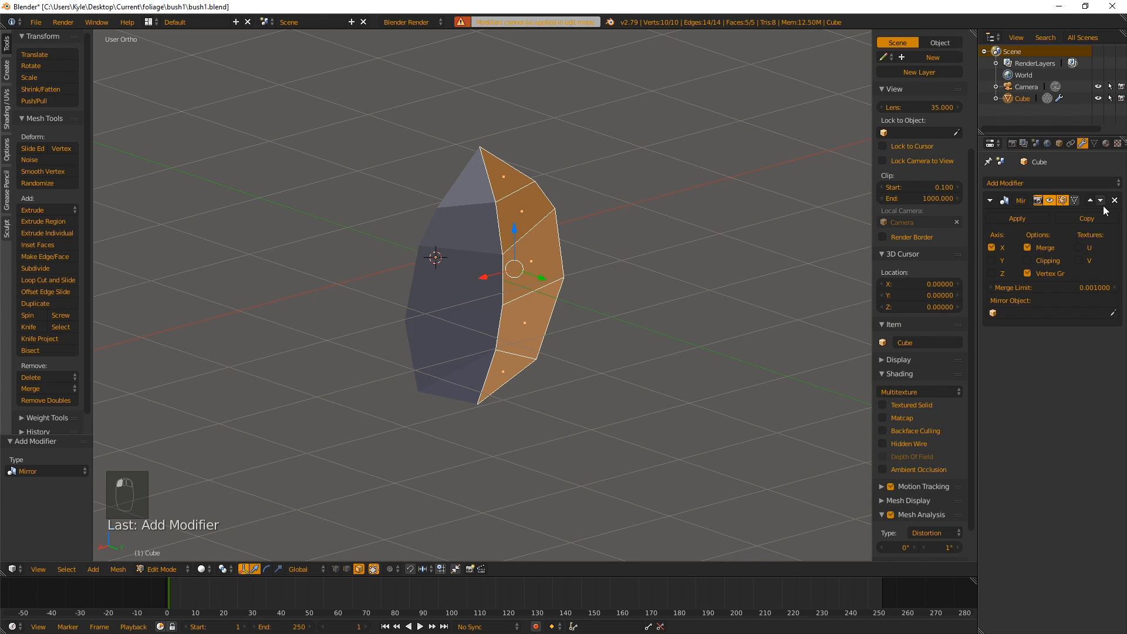
{"action": "key", "text": "Tab"}
{"action": "left_click", "coordinate": [1017, 218]}
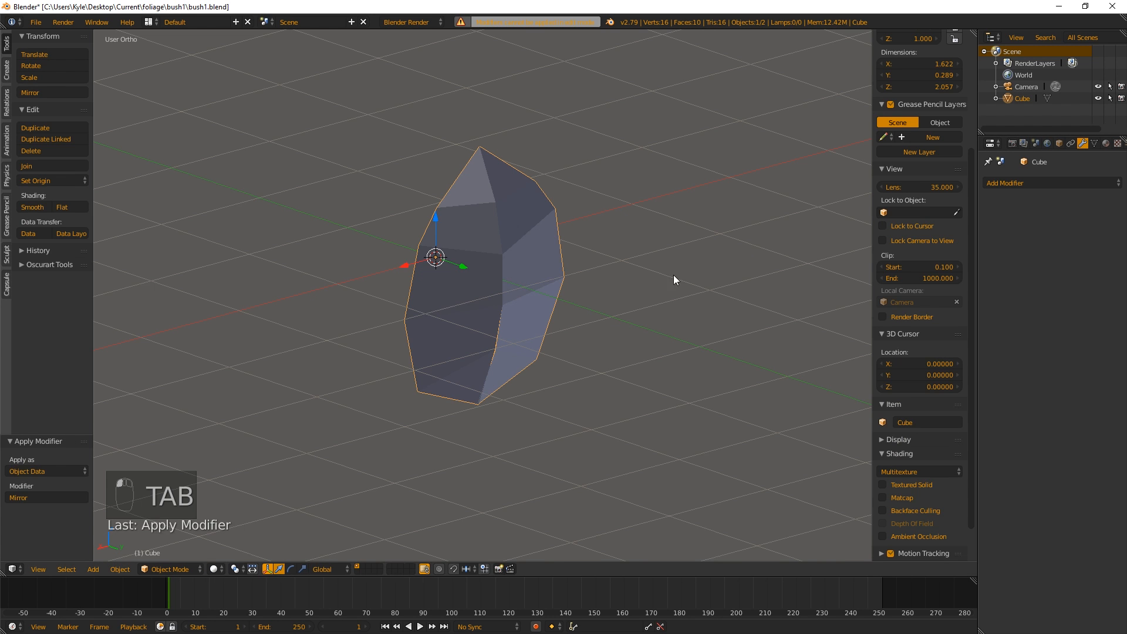
In vertex selection, merge the doubled midrib vertices just above the leaf's lower tip at their center.
{"action": "key", "text": "Tab"}
{"action": "middle_click_drag", "start_coordinate": [488, 297], "coordinate": [461, 282]}
{"action": "scroll", "coordinate": [483, 343], "scroll_direction": "up", "scroll_amount": 3}
{"action": "middle_click_drag", "start_coordinate": [493, 389], "coordinate": [470, 373]}
{"action": "middle_click_drag", "start_coordinate": [548, 463], "coordinate": [549, 229], "text": "shift"}
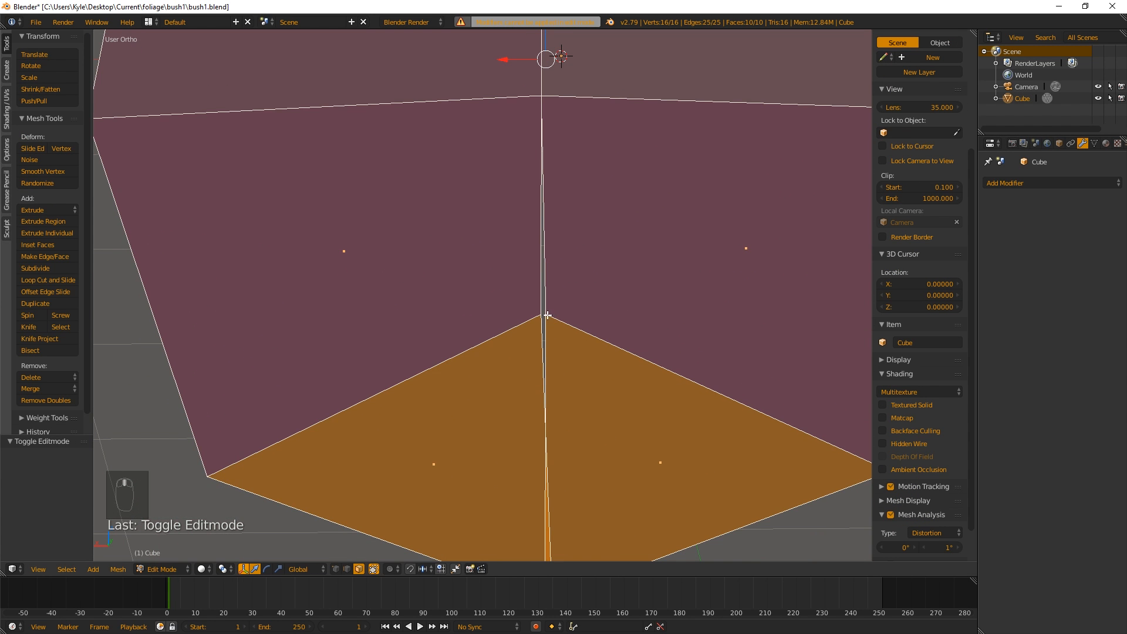
{"action": "right_click", "coordinate": [550, 314]}
{"action": "key", "text": "ctrl+Tab"}
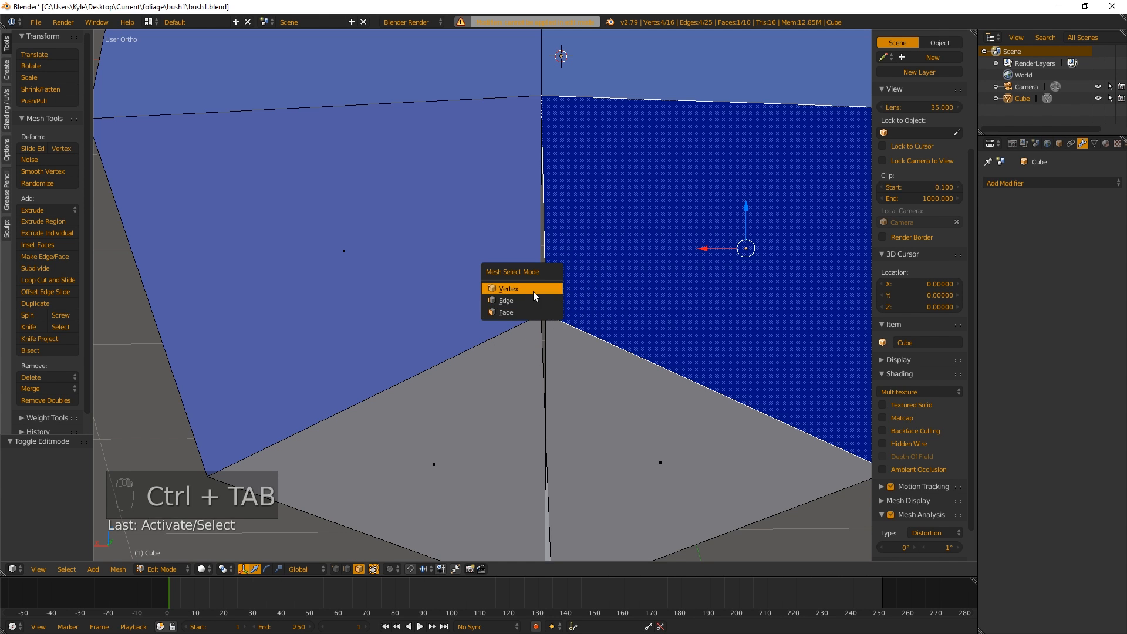
{"action": "left_click", "coordinate": [533, 289]}
{"action": "right_click", "coordinate": [543, 314]}
{"action": "key", "text": "alt+m"}
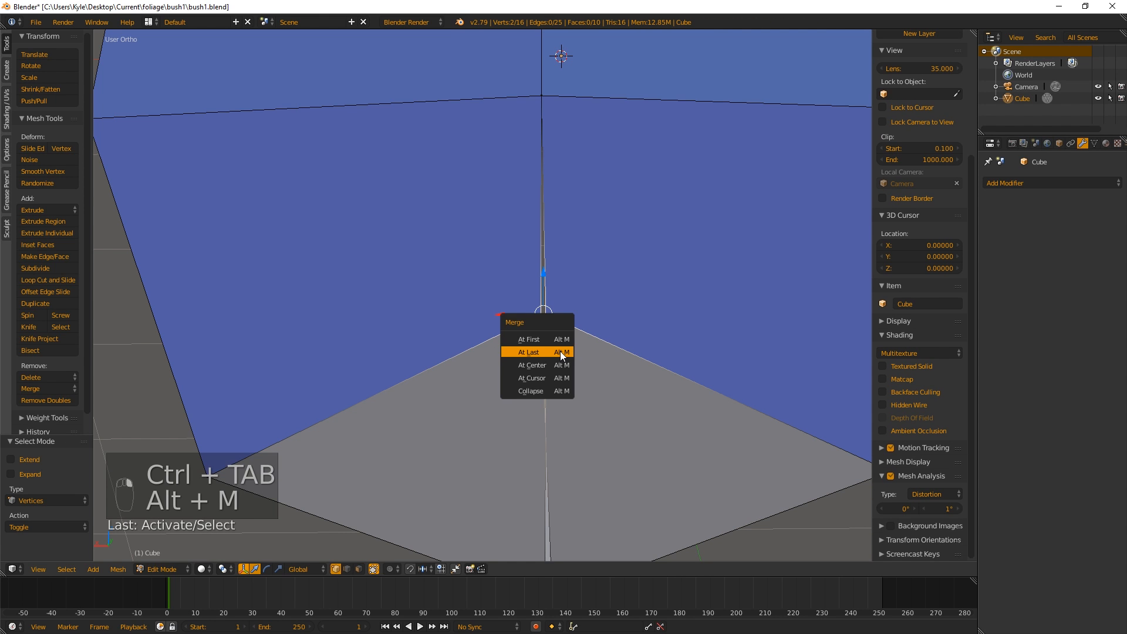
{"action": "left_click", "coordinate": [559, 369]}
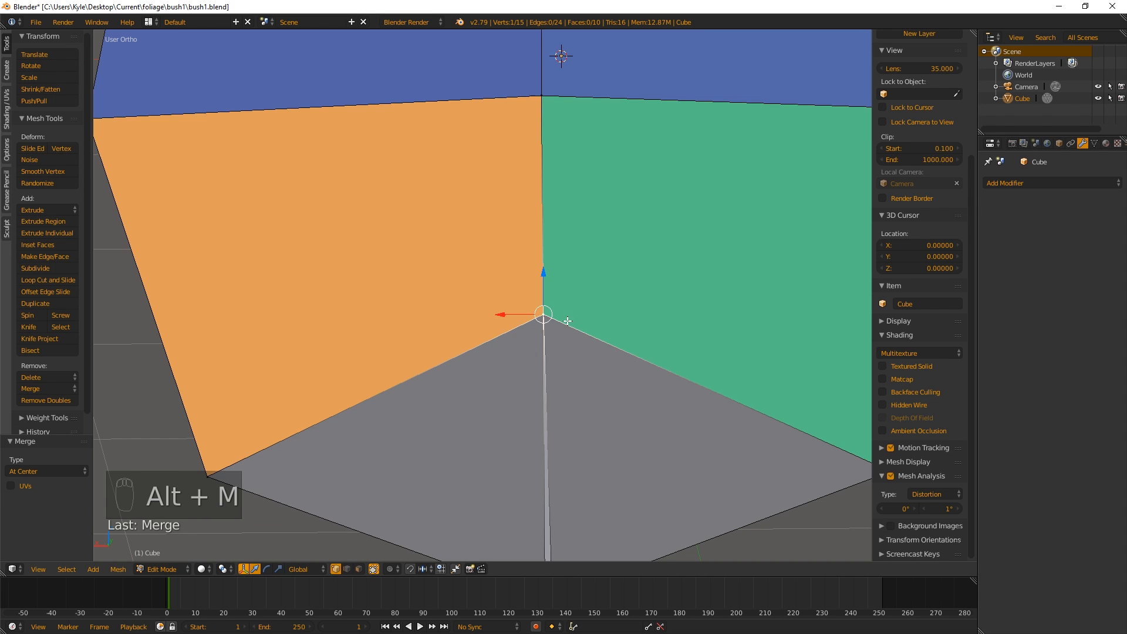
Merge the two separate vertices at the leaf's lower tip at their center.
{"action": "scroll", "coordinate": [532, 363], "scroll_direction": "down", "scroll_amount": 1}
{"action": "right_click", "coordinate": [538, 547], "text": "shift"}
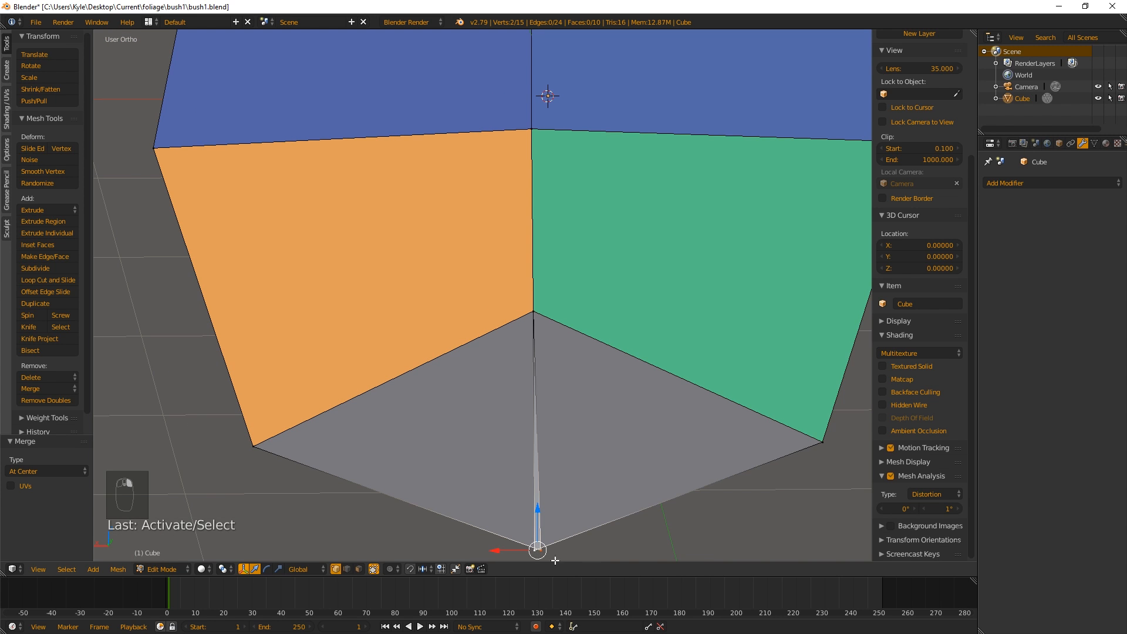
{"action": "key", "text": "alt+m"}
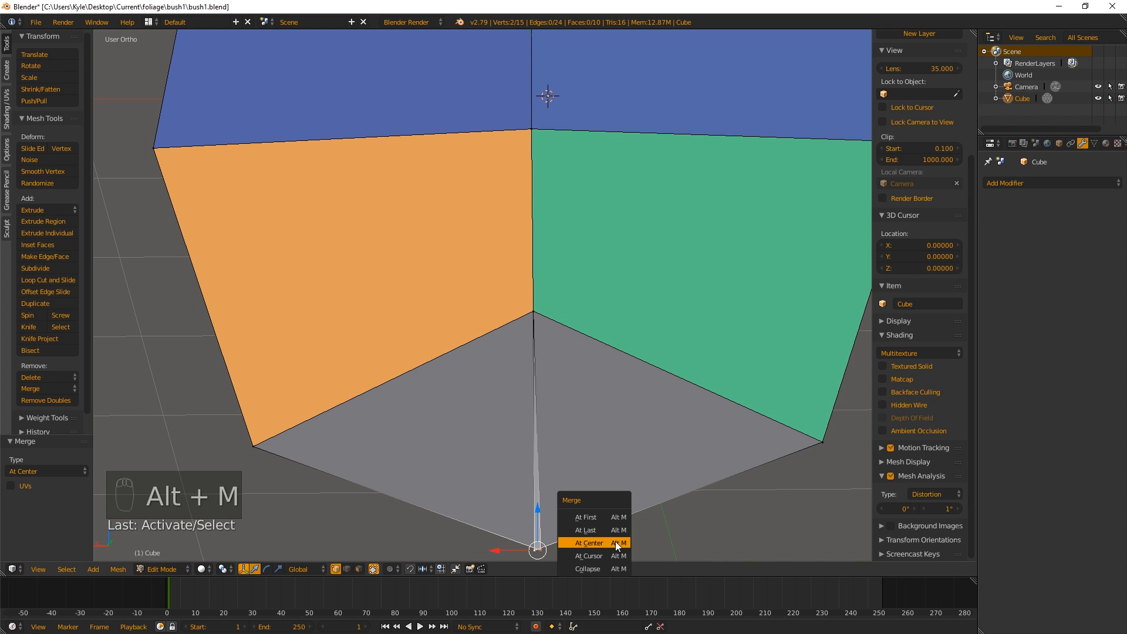
{"action": "left_click", "coordinate": [616, 543]}
{"action": "middle_click_drag", "start_coordinate": [488, 415], "coordinate": [448, 382]}
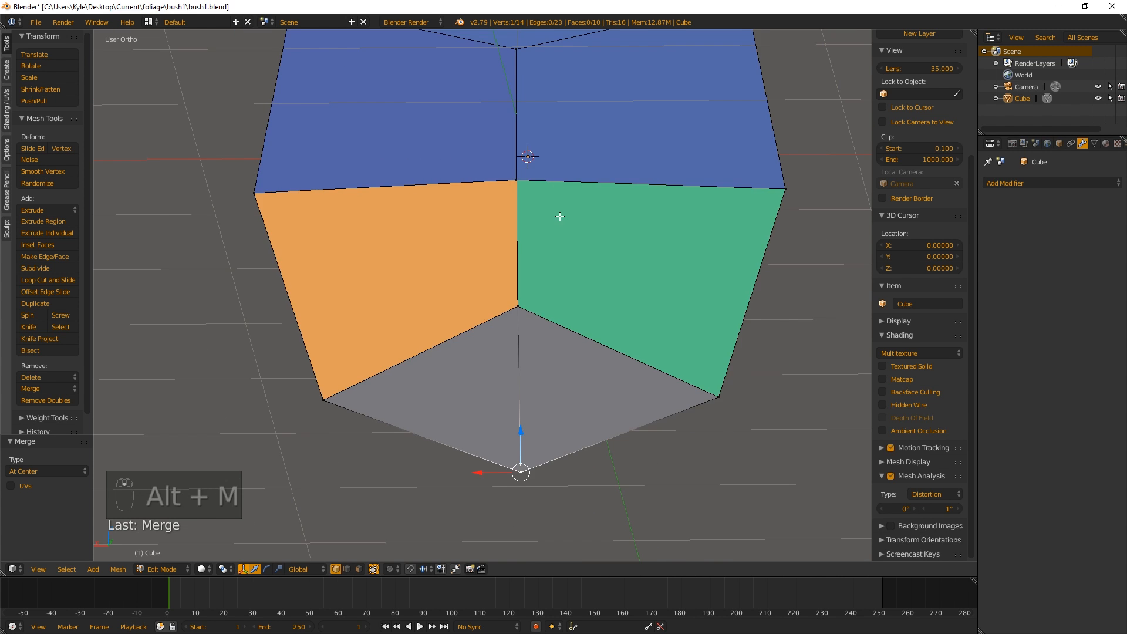
Check that the halves are joined by trial-moving the two upper midrib vertices and cancelling each move.
{"action": "middle_click_drag", "start_coordinate": [558, 217], "coordinate": [506, 282]}
{"action": "key", "text": "a"}
{"action": "right_click", "coordinate": [506, 282]}
{"action": "key", "text": "g"}
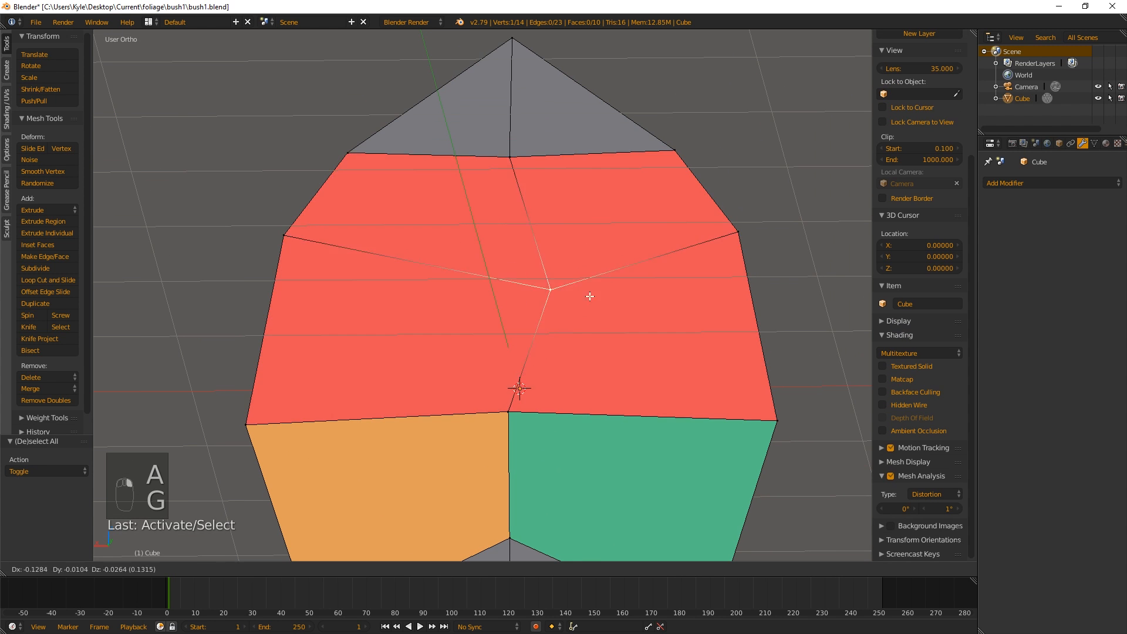
{"action": "right_click", "coordinate": [589, 293]}
{"action": "right_click", "coordinate": [536, 163]}
{"action": "key", "text": "g"}
{"action": "right_click", "coordinate": [558, 307]}
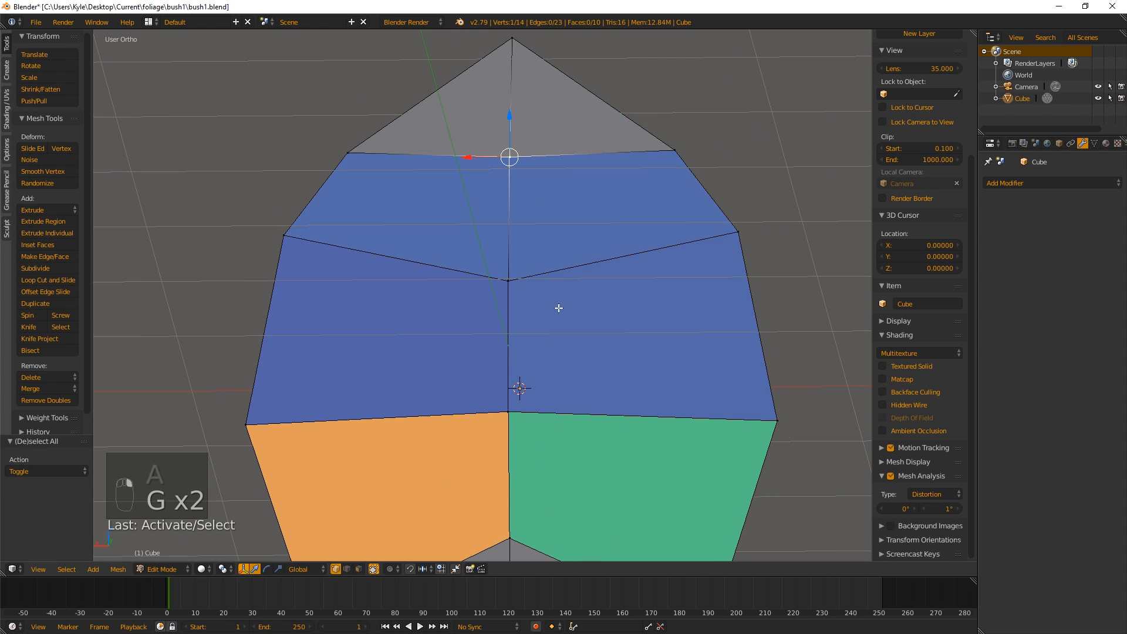
Move the two outer vertices beside the leaf's lower tip about -0.002 along global Y, and clear the selection.
{"action": "middle_click_drag", "start_coordinate": [549, 408], "coordinate": [563, 126], "text": "shift"}
{"action": "right_click", "coordinate": [716, 337]}
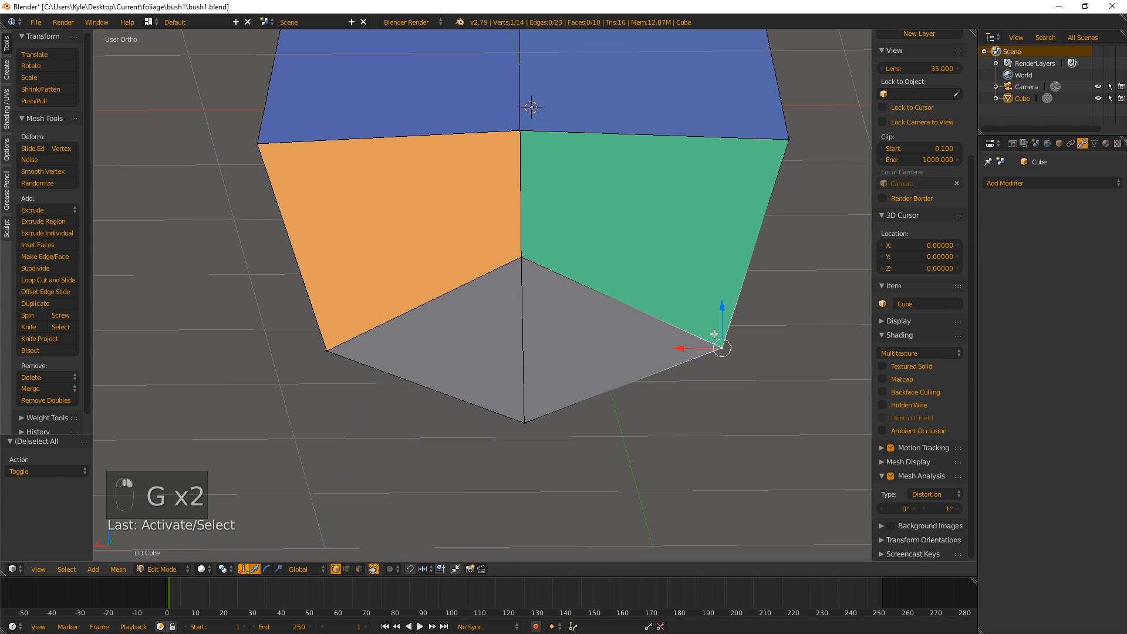
{"action": "right_click", "coordinate": [348, 358], "text": "shift"}
{"action": "middle_click_drag", "start_coordinate": [460, 327], "coordinate": [572, 340]}
{"action": "key", "text": "g"}
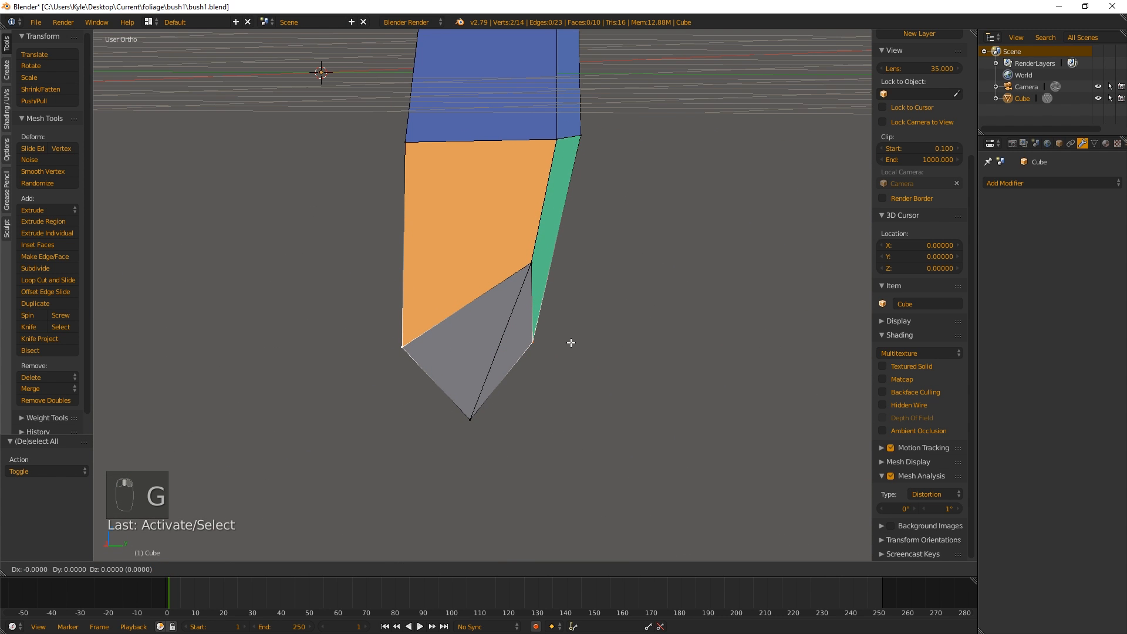
{"action": "key", "text": "y"}
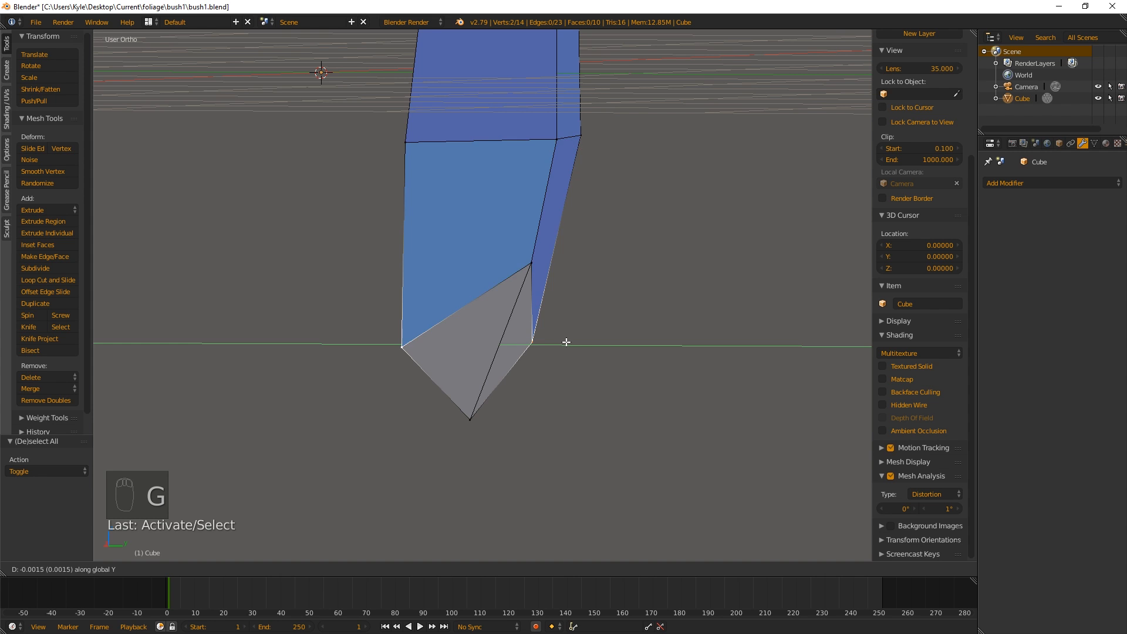
{"action": "left_click", "coordinate": [565, 340]}
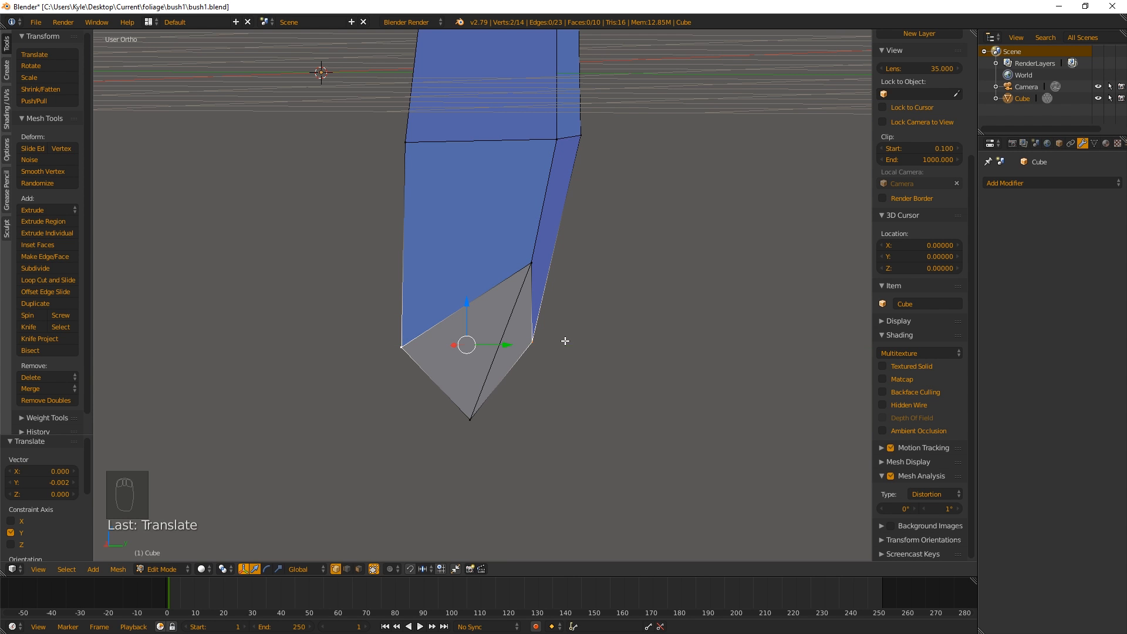
{"action": "right_click", "coordinate": [418, 362]}
{"action": "key", "text": "a"}
Set the maximum angle of the Distortion mesh analysis to 5°.
{"action": "middle_click_drag", "start_coordinate": [417, 363], "coordinate": [508, 284]}
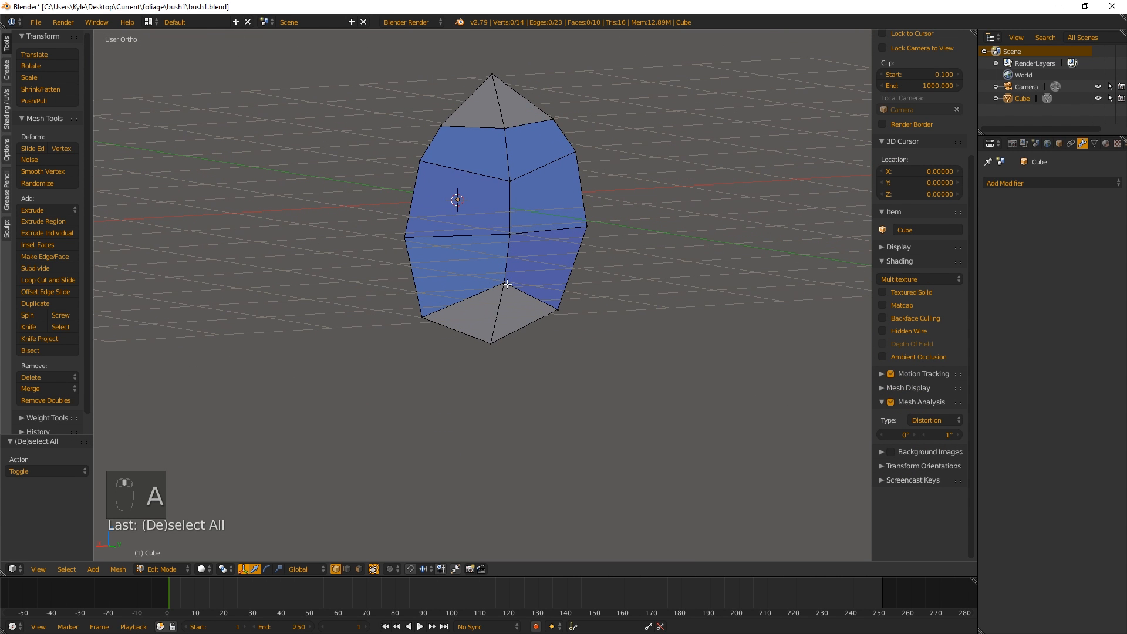
{"action": "left_click", "coordinate": [926, 433]}
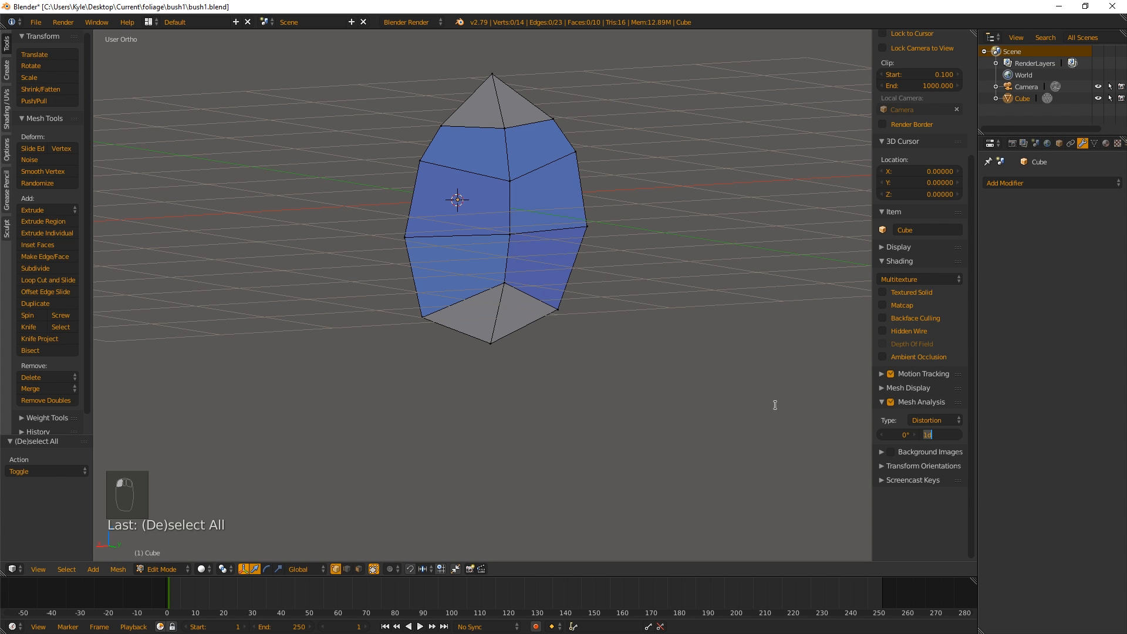
{"action": "type", "text": "5"}
{"action": "key", "text": "Return"}
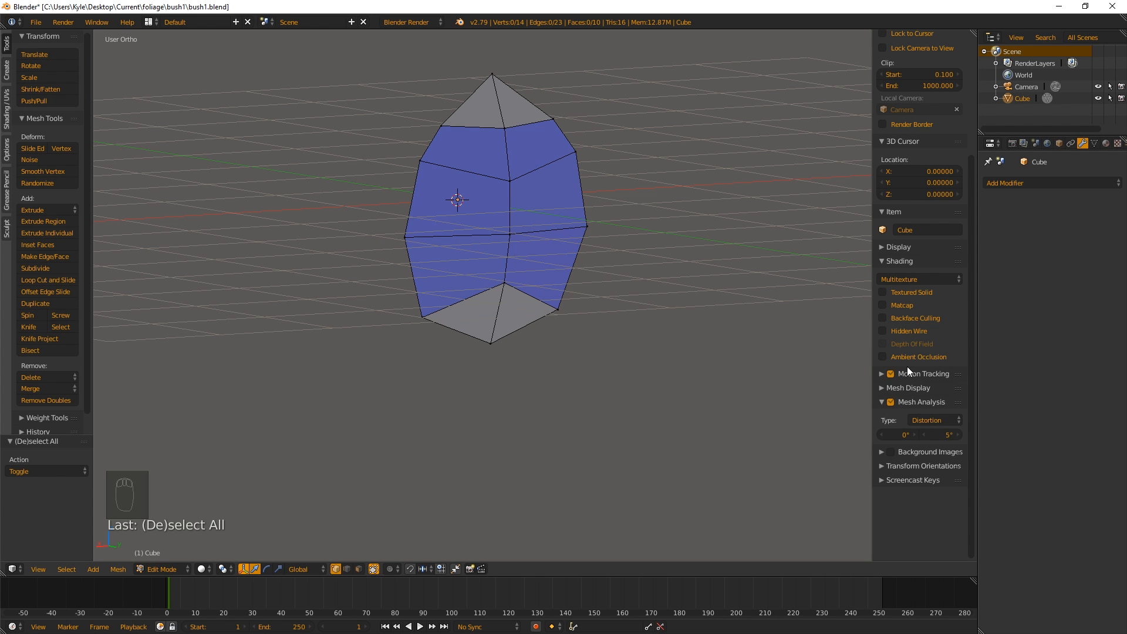
Examine the mirrored leaf's curvature in the right orthographic view, from the upper tip down to the lower tip.
{"action": "middle_click_drag", "start_coordinate": [458, 325], "coordinate": [462, 232]}
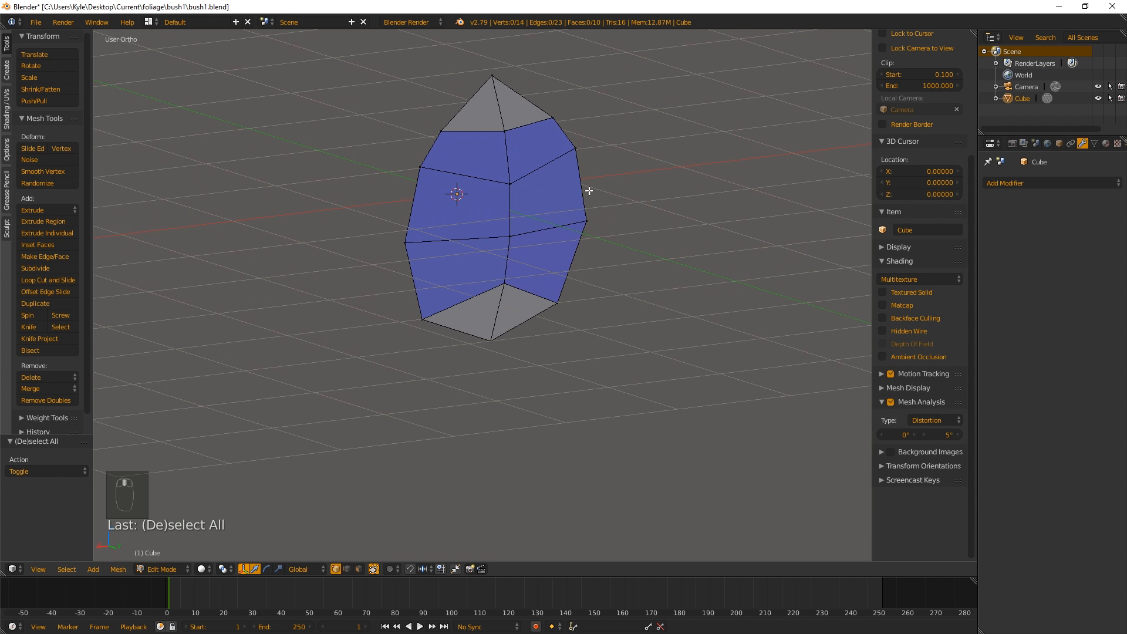
{"action": "middle_click_drag", "start_coordinate": [550, 183], "coordinate": [466, 187]}
{"action": "key", "text": "a"}
{"action": "key", "text": "a"}
{"action": "key", "text": "KP_3"}
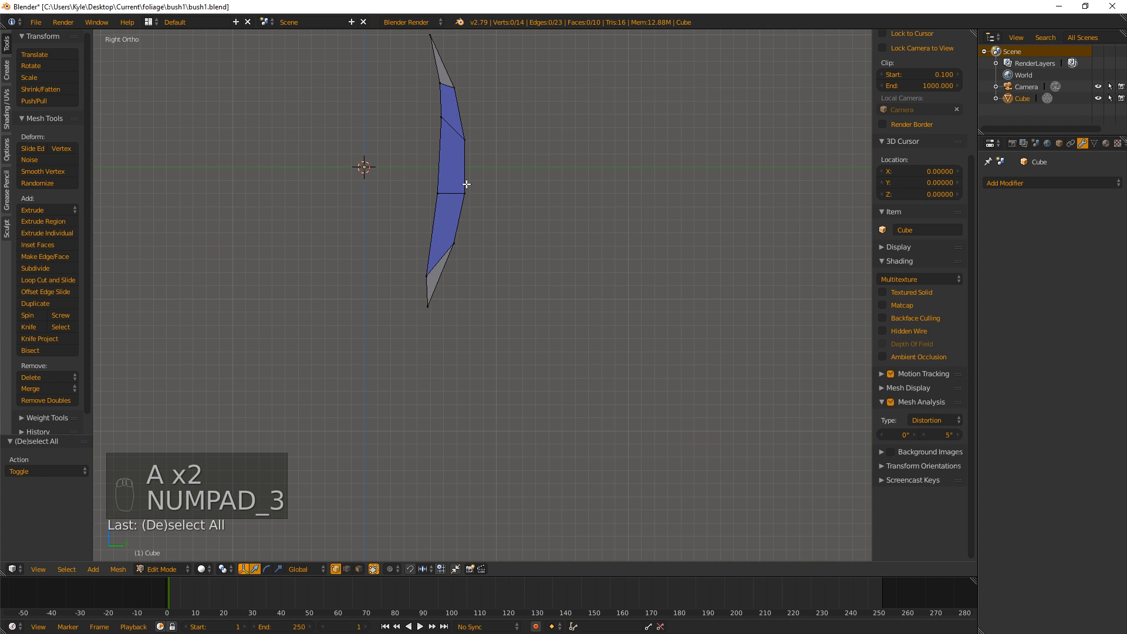
{"action": "scroll", "coordinate": [511, 246], "scroll_direction": "up", "scroll_amount": 6}
{"action": "middle_click_drag", "start_coordinate": [511, 160], "coordinate": [506, 403], "text": "shift"}
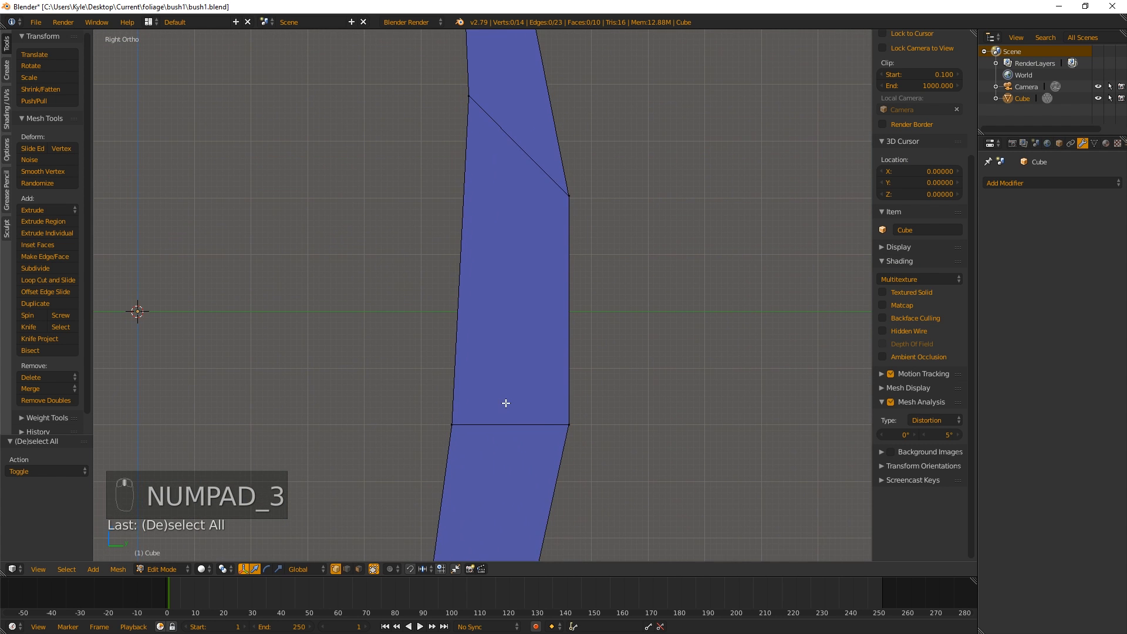
{"action": "middle_click_drag", "start_coordinate": [523, 187], "coordinate": [525, 481], "text": "shift"}
{"action": "middle_click_drag", "start_coordinate": [526, 410], "coordinate": [525, 67], "text": "shift"}
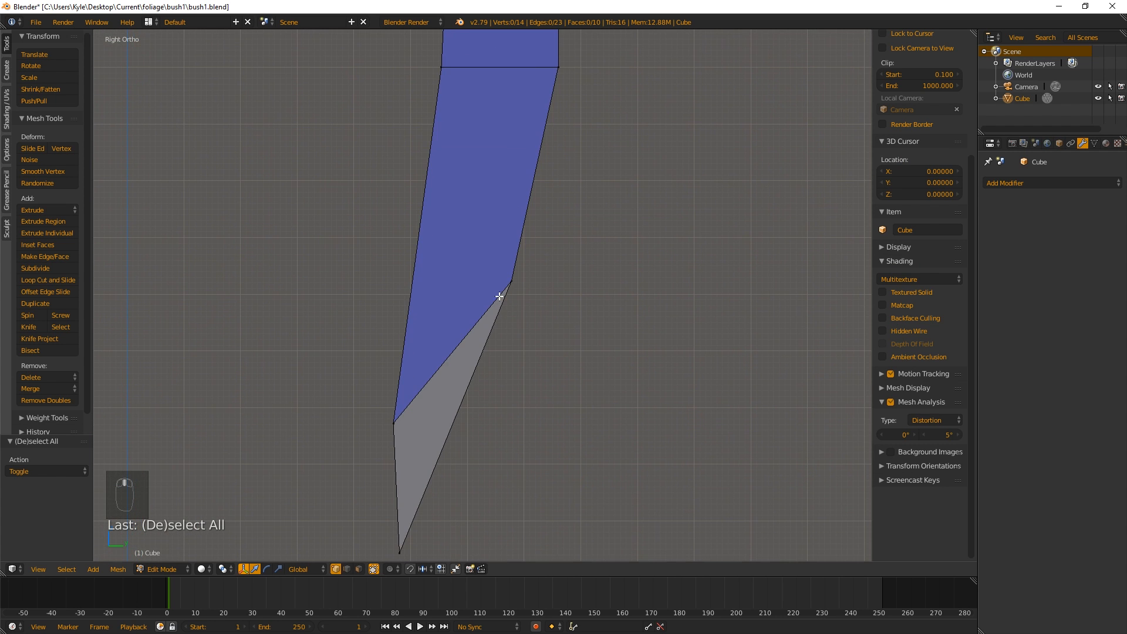
{"action": "middle_click_drag", "start_coordinate": [534, 205], "coordinate": [571, 150], "text": "shift"}
{"action": "middle_click_drag", "start_coordinate": [537, 254], "coordinate": [587, 357], "text": "shift"}
{"action": "scroll", "coordinate": [601, 299], "scroll_direction": "down", "scroll_amount": 8}
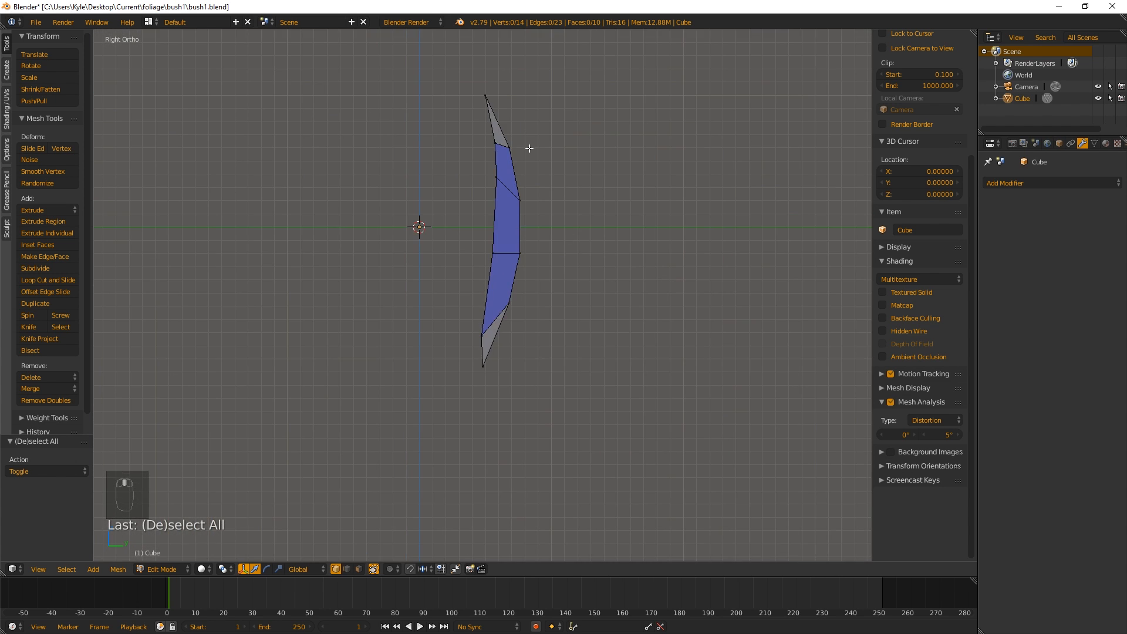
{"action": "middle_click_drag", "start_coordinate": [528, 148], "coordinate": [531, 291], "text": "shift"}
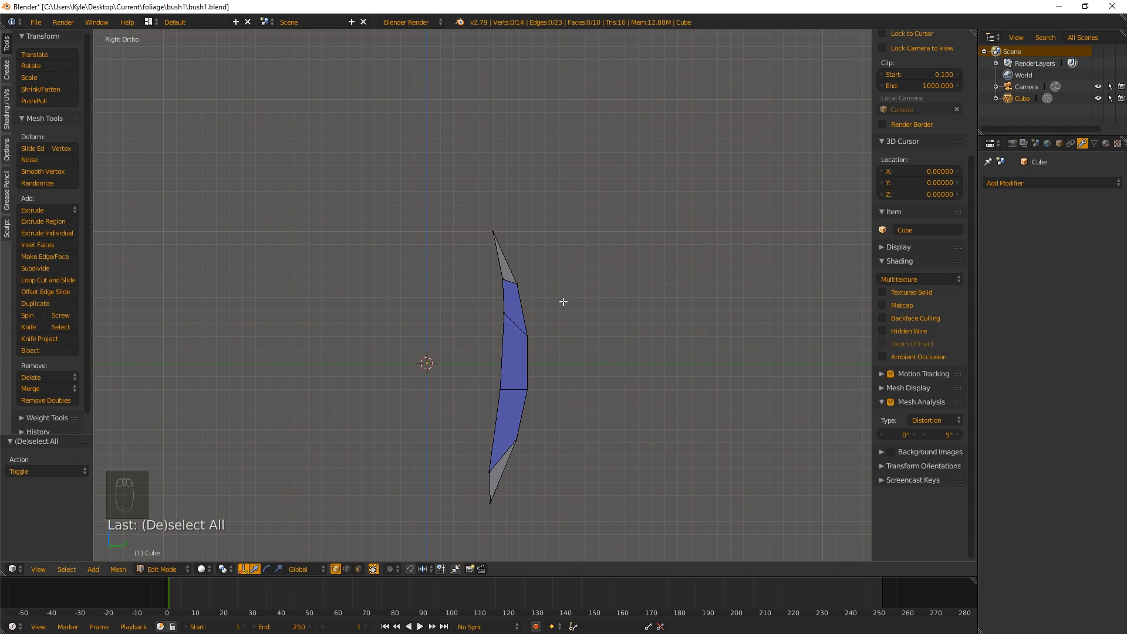
In Object Mode, move the leaf 1.055 along Z and -0.481 along Y to place its lower tip on the 3D cursor.
{"action": "key", "text": "Tab"}
{"action": "middle_click_drag", "start_coordinate": [537, 343], "coordinate": [543, 218], "text": "shift"}
{"action": "key", "text": "g"}
{"action": "key", "text": "z"}
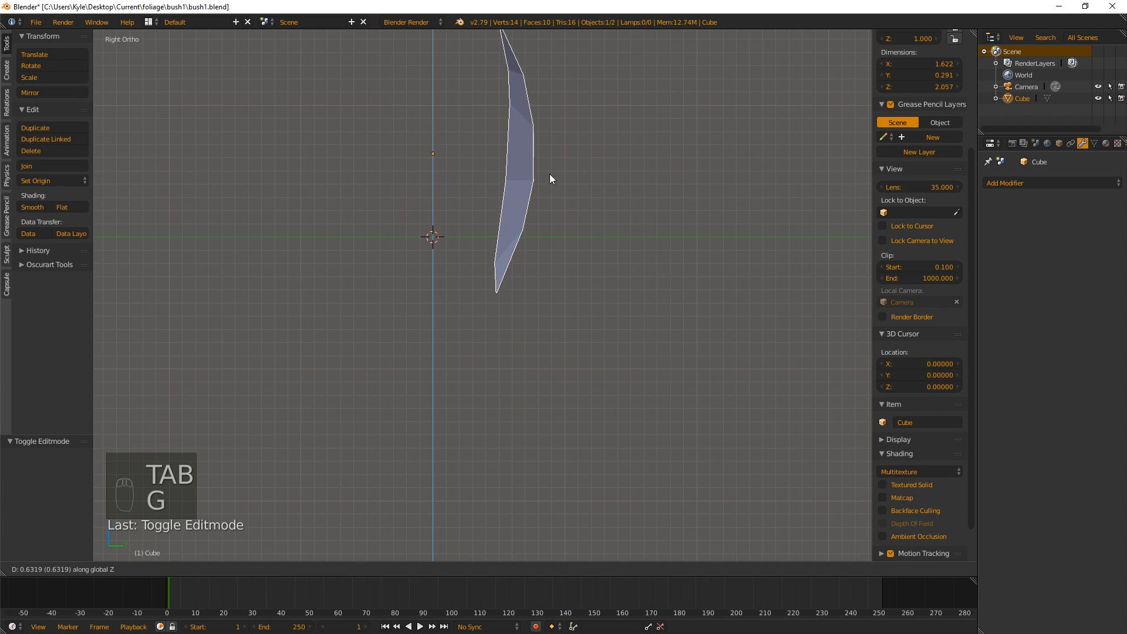
{"action": "left_click", "coordinate": [550, 125]}
{"action": "key", "text": "g"}
{"action": "key", "text": "y"}
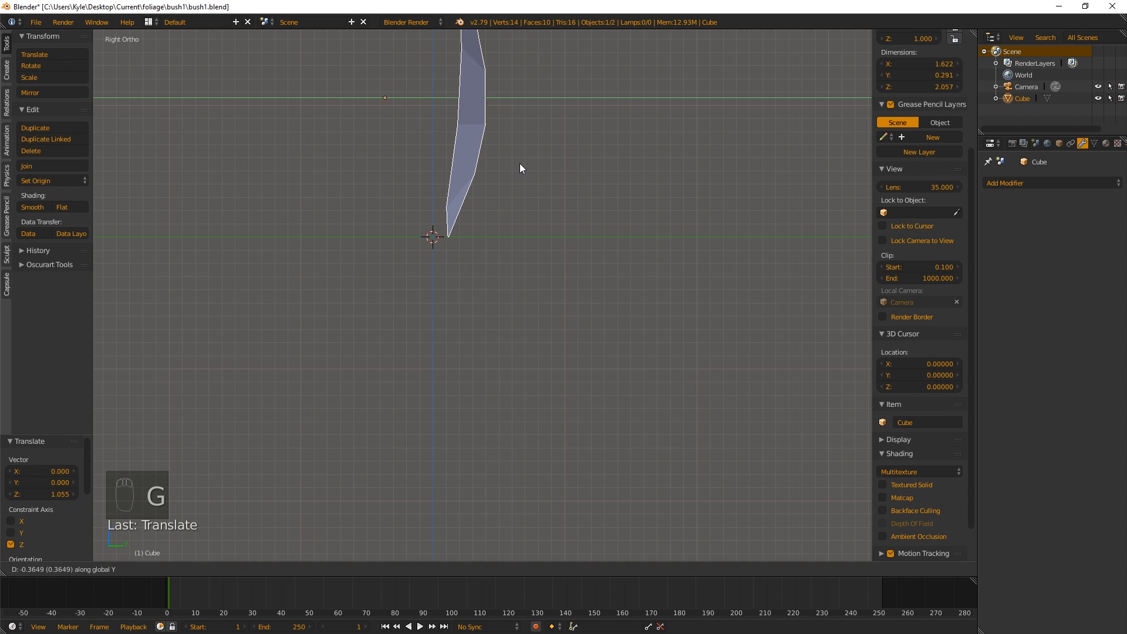
{"action": "left_click", "coordinate": [507, 164]}
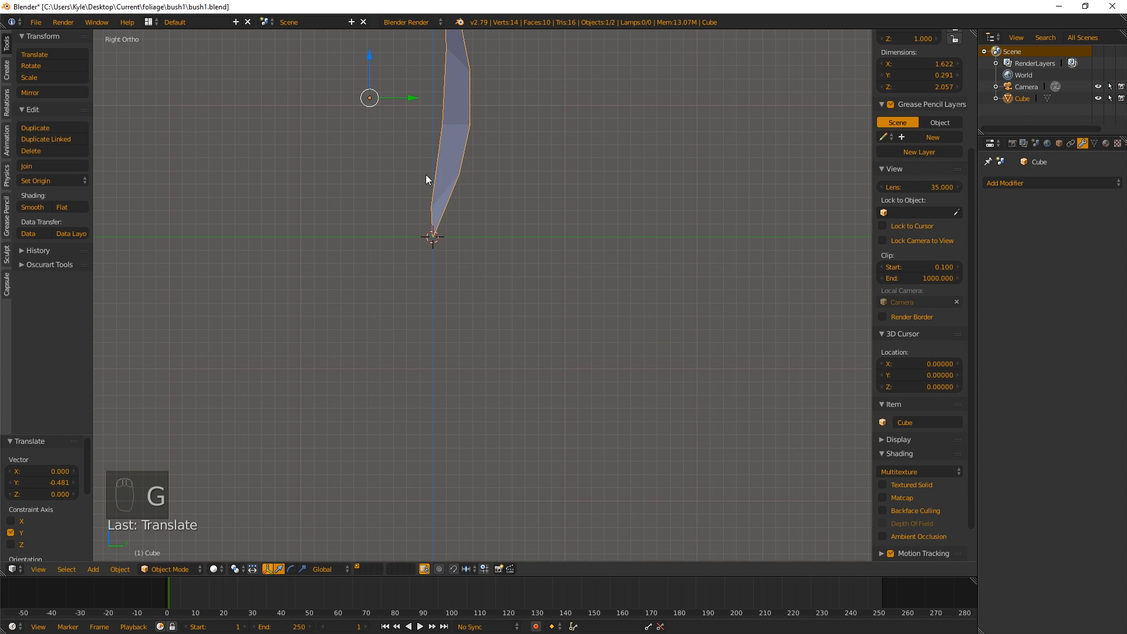
Center the 3D cursor at the world origin and frame the selected leaf in the view.
{"action": "middle_click_drag", "start_coordinate": [428, 175], "coordinate": [417, 219]}
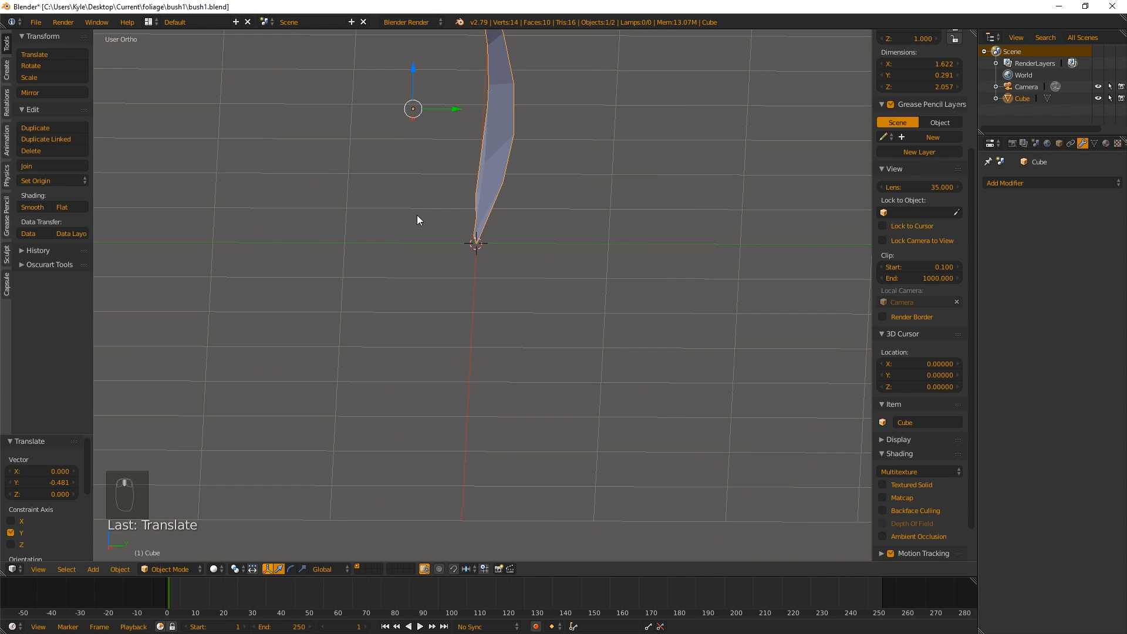
{"action": "key", "text": "shift+c"}
{"action": "middle_click_drag", "start_coordinate": [351, 382], "coordinate": [627, 206], "text": "shift"}
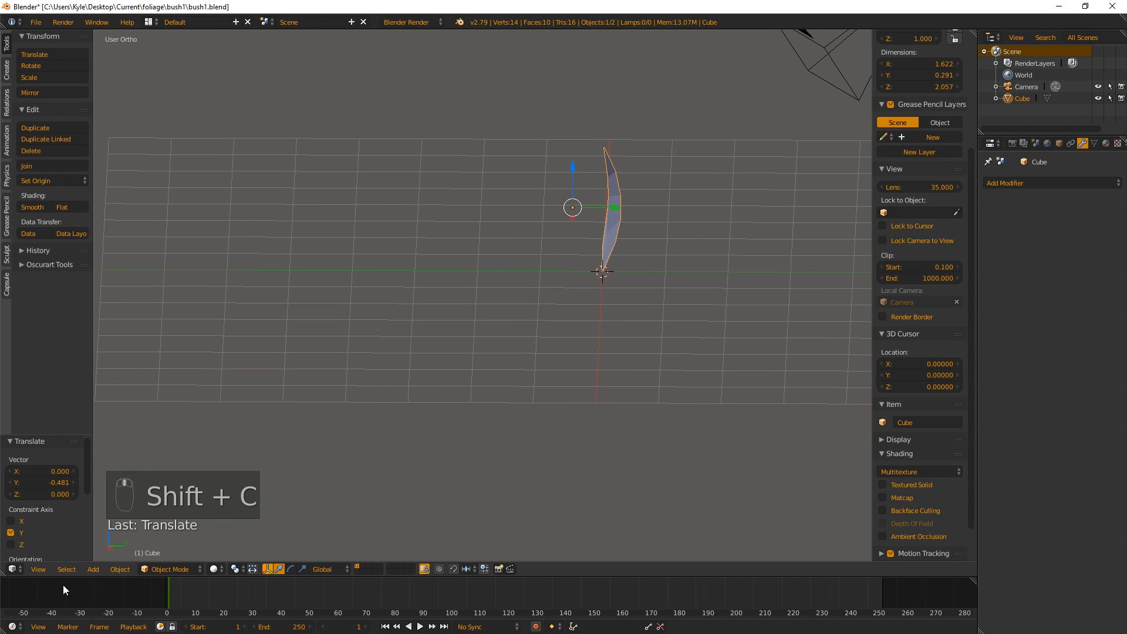
{"action": "left_click", "coordinate": [66, 569]}
{"action": "left_click", "coordinate": [39, 569]}
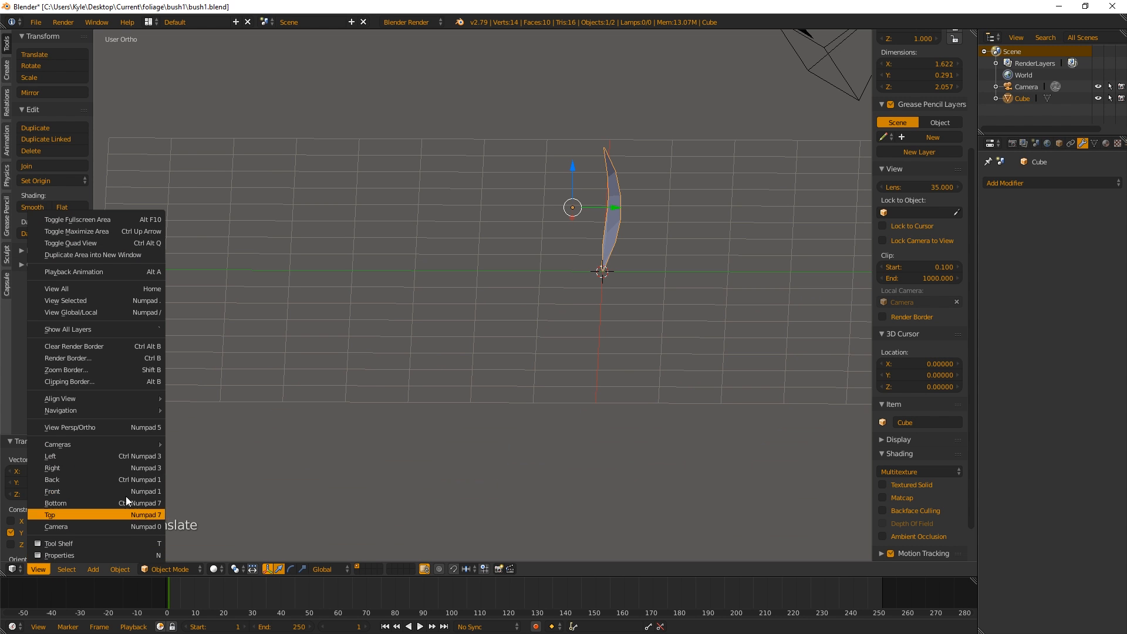
{"action": "mouse_move", "coordinate": [98, 397]}
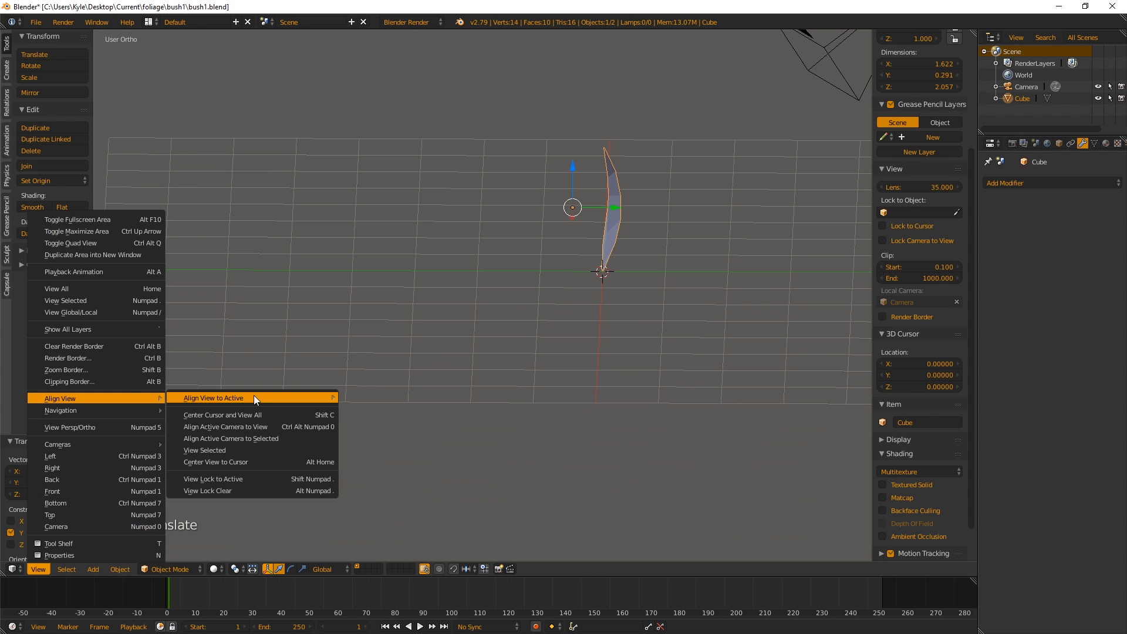
{"action": "left_click", "coordinate": [239, 453]}
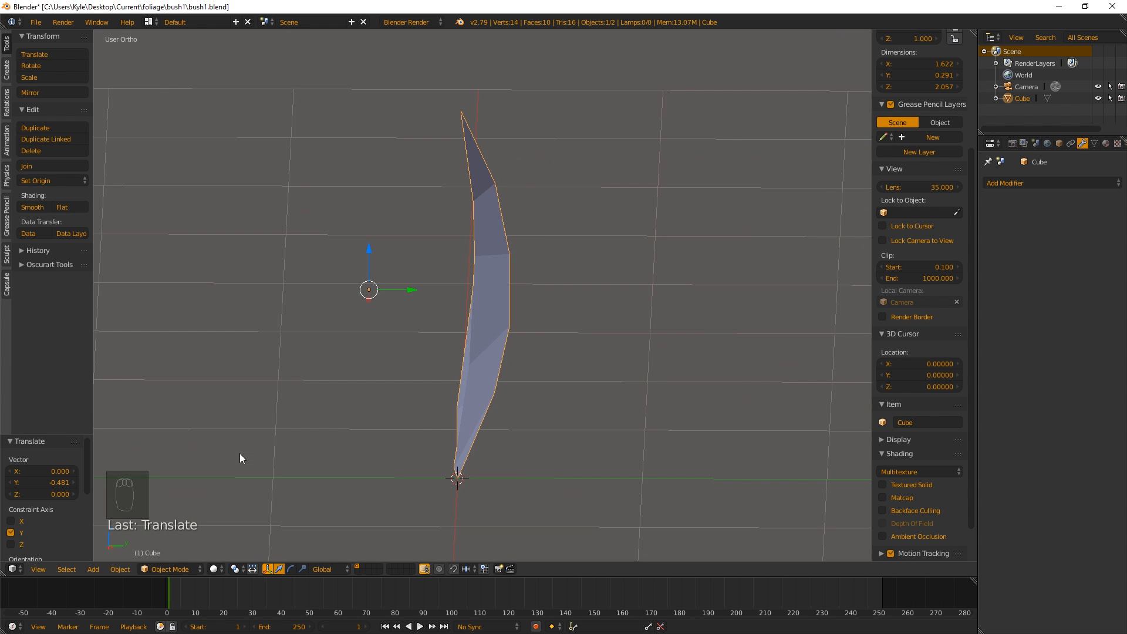
Center the view on the 3D cursor at the leaf's lower tip and look at the leaf at an angle.
{"action": "left_click", "coordinate": [61, 567]}
{"action": "left_click", "coordinate": [36, 567]}
{"action": "mouse_move", "coordinate": [99, 398]}
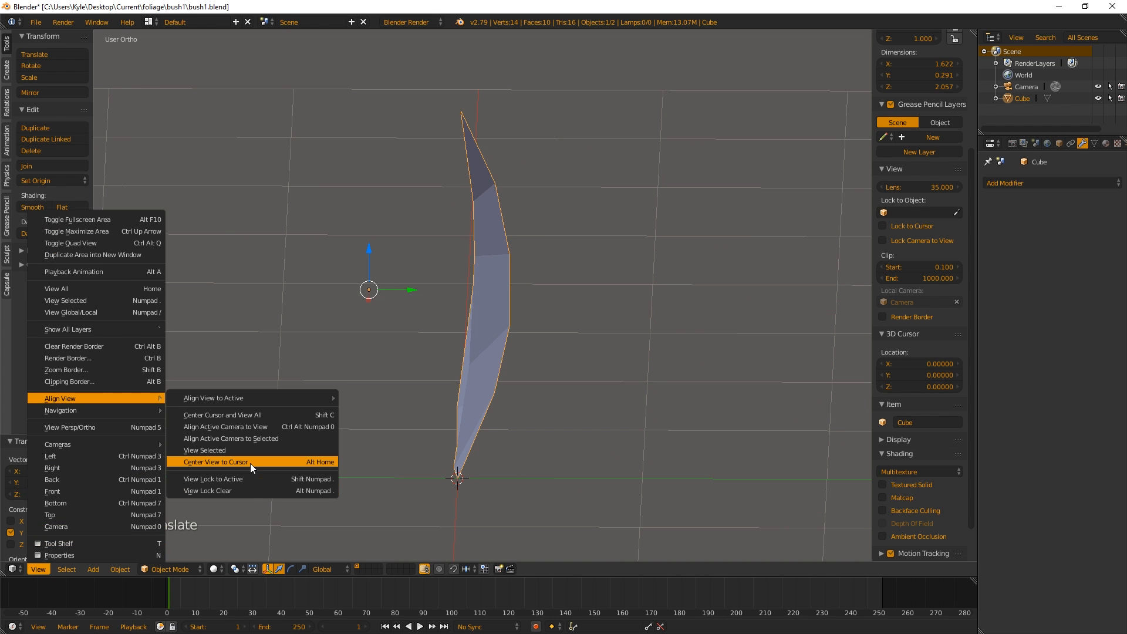
{"action": "left_click", "coordinate": [250, 463]}
{"action": "middle_click_drag", "start_coordinate": [595, 222], "coordinate": [600, 355], "text": "shift"}
{"action": "scroll", "coordinate": [481, 439], "scroll_direction": "down", "scroll_amount": 1}
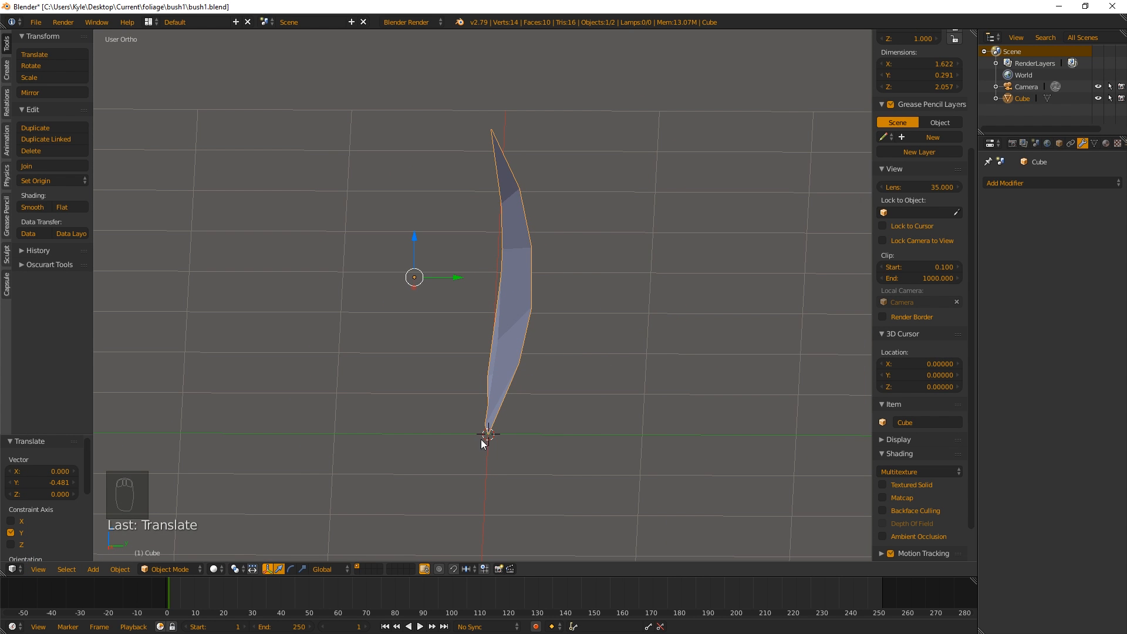
{"action": "mouse_move", "coordinate": [491, 431]}
{"action": "middle_mouse_down"}
{"action": "mouse_move", "coordinate": [551, 458]}
{"action": "mouse_move", "coordinate": [488, 425]}
{"action": "mouse_move", "coordinate": [415, 418]}
{"action": "mouse_move", "coordinate": [488, 415]}
{"action": "mouse_move", "coordinate": [502, 428]}
{"action": "middle_mouse_up"}
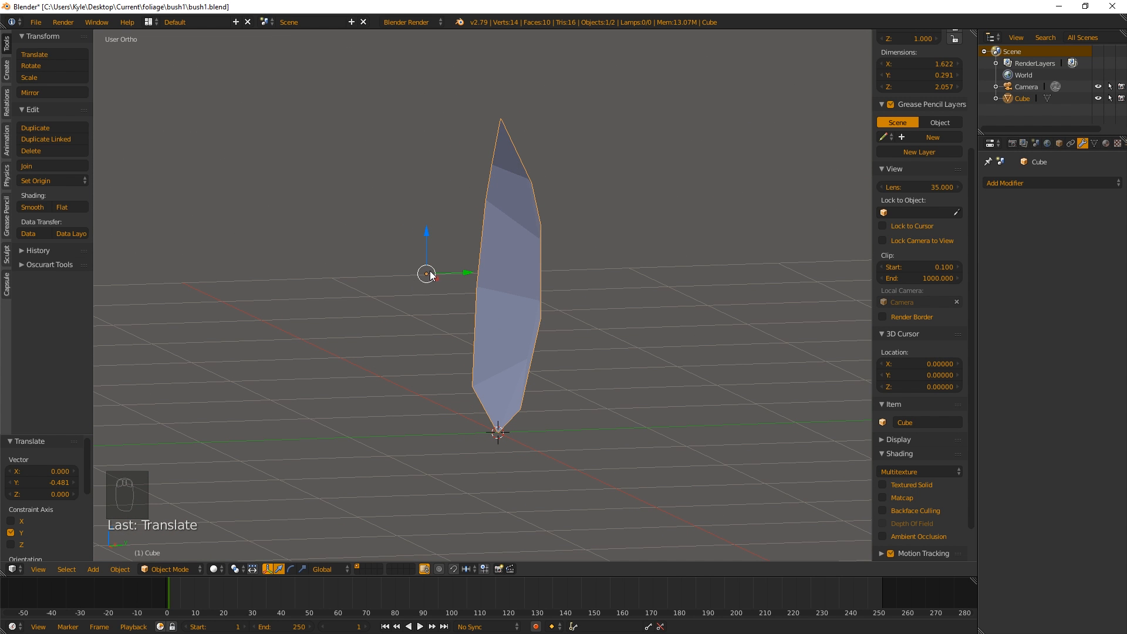
Set the leaf's origin to the 3D cursor at its lower tip.
{"action": "key", "text": "r"}
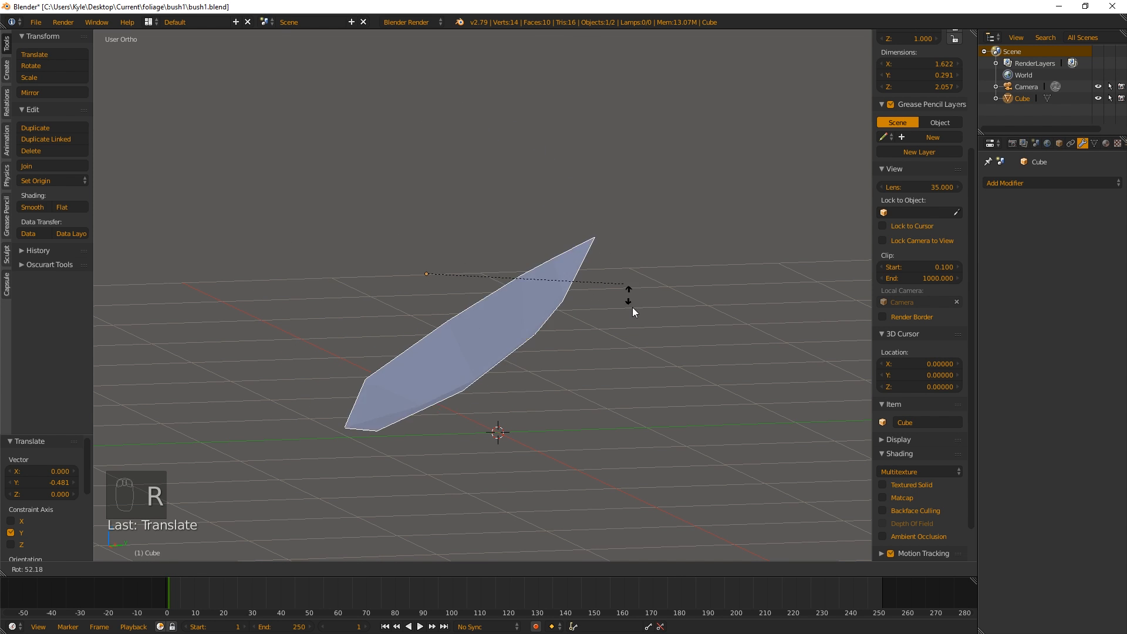
{"action": "key", "text": "Escape"}
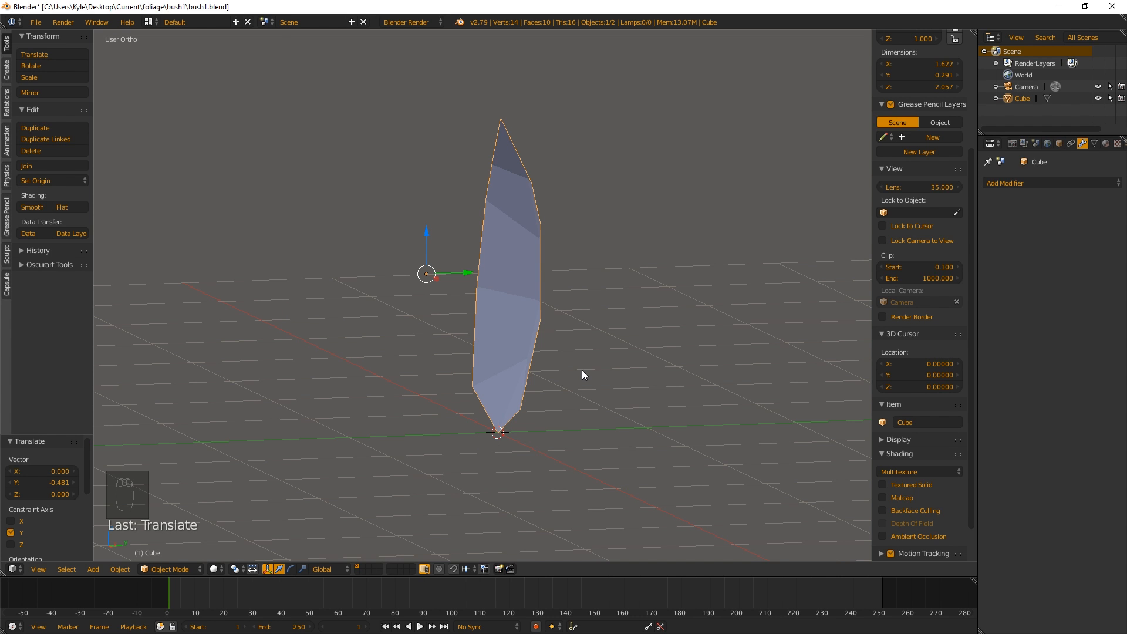
{"action": "key", "text": "ctrl+alt+shift+c"}
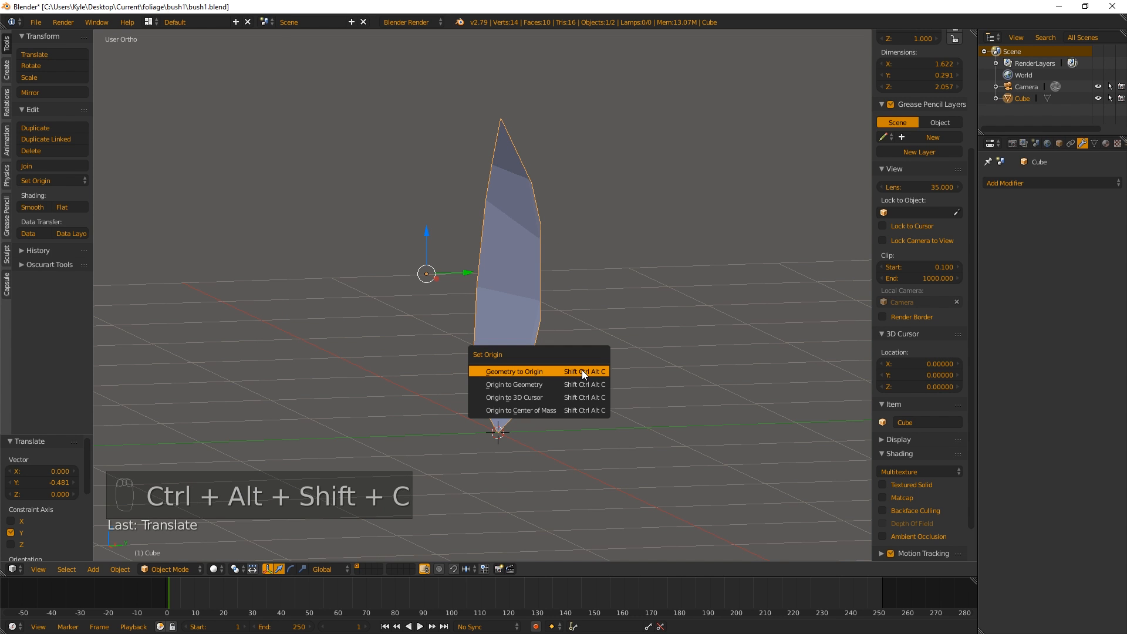
{"action": "left_click", "coordinate": [561, 399]}
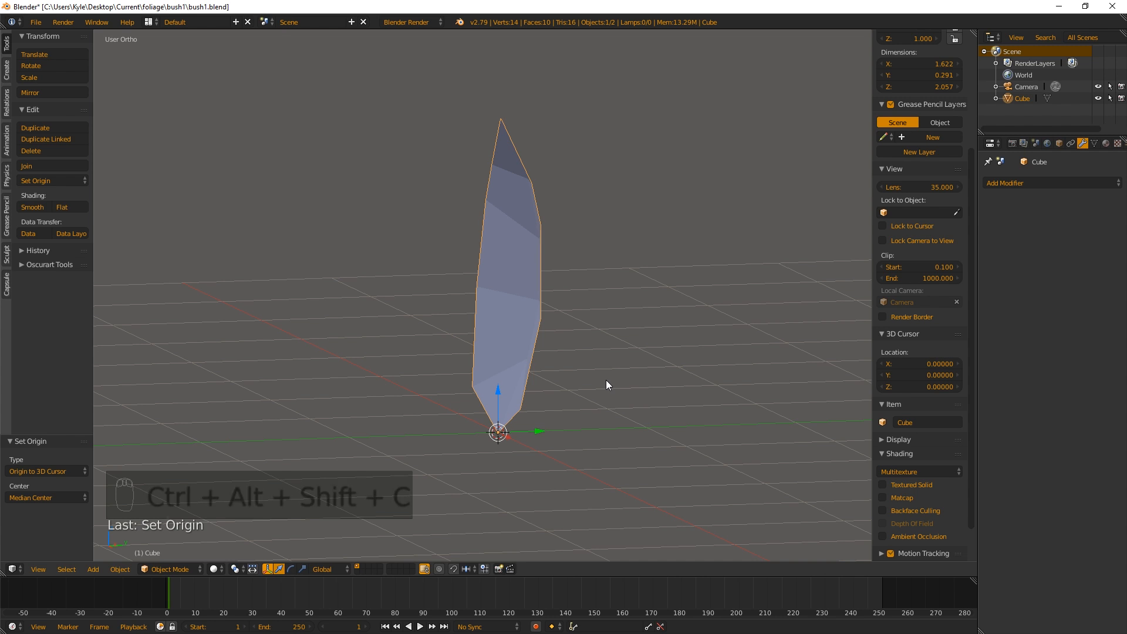
{"action": "key", "text": "r"}
{"action": "key", "text": "z"}
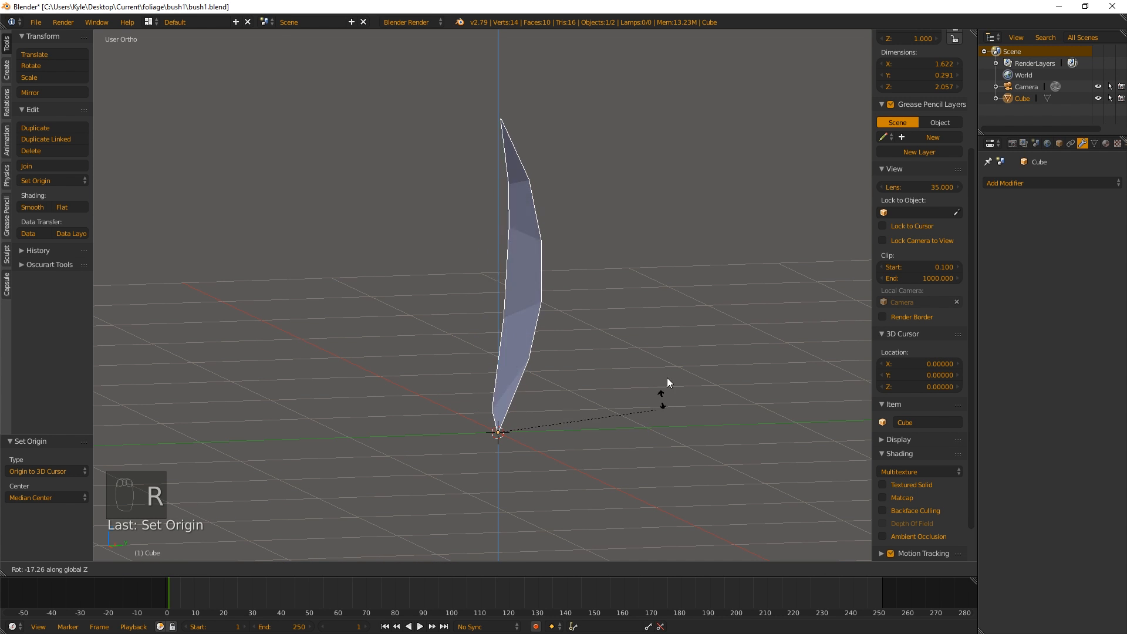
{"action": "key", "text": "x"}
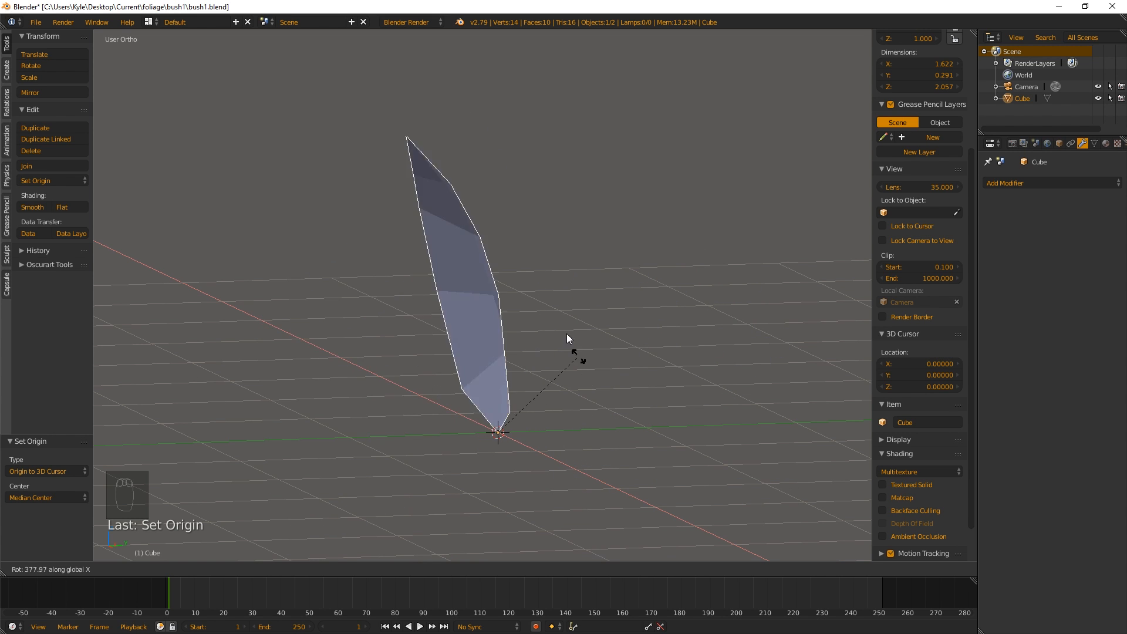
{"action": "right_click", "coordinate": [619, 448]}
In the right orthographic view, move the leaf 0.511 along Y and rotate it -31.9° about global X.
{"action": "key", "text": "KP_3"}
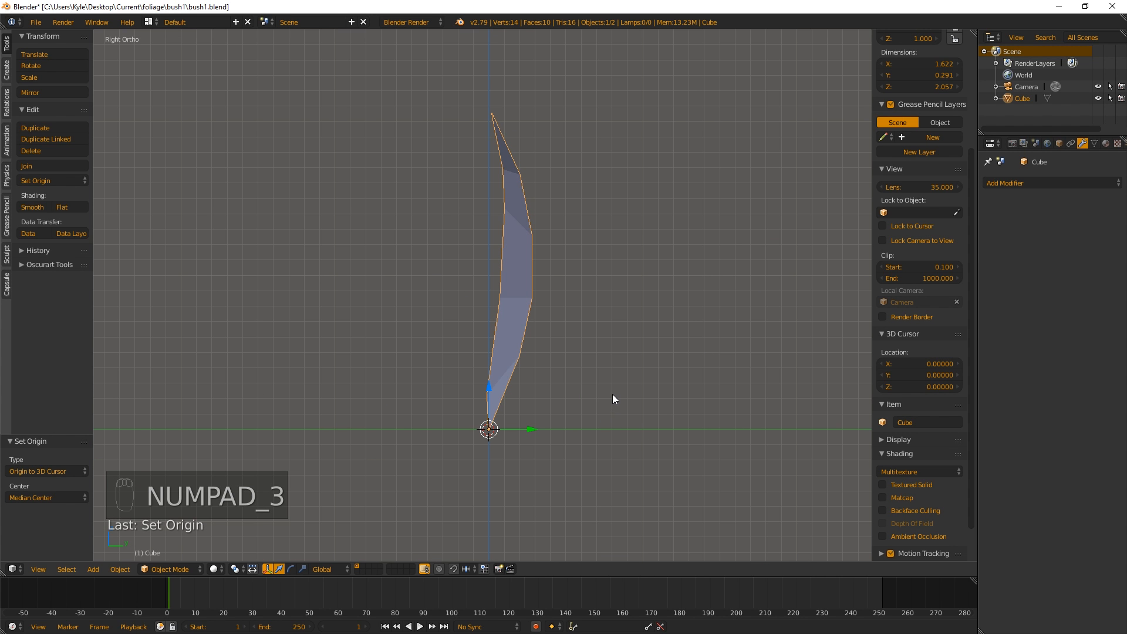
{"action": "key", "text": "g"}
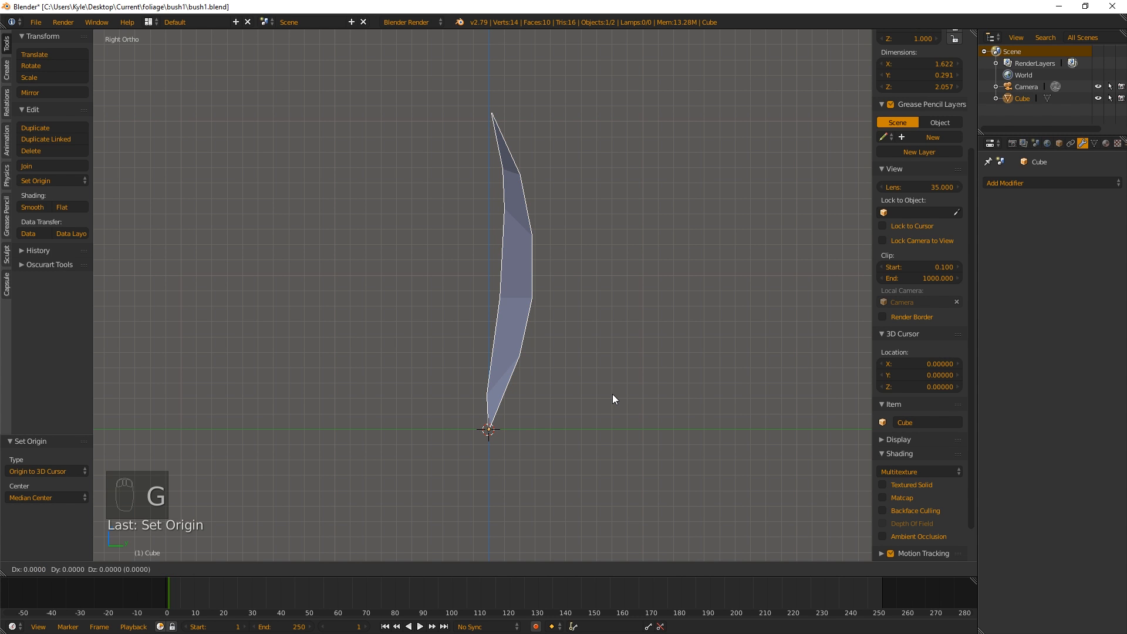
{"action": "key", "text": "y"}
{"action": "left_click", "coordinate": [691, 404]}
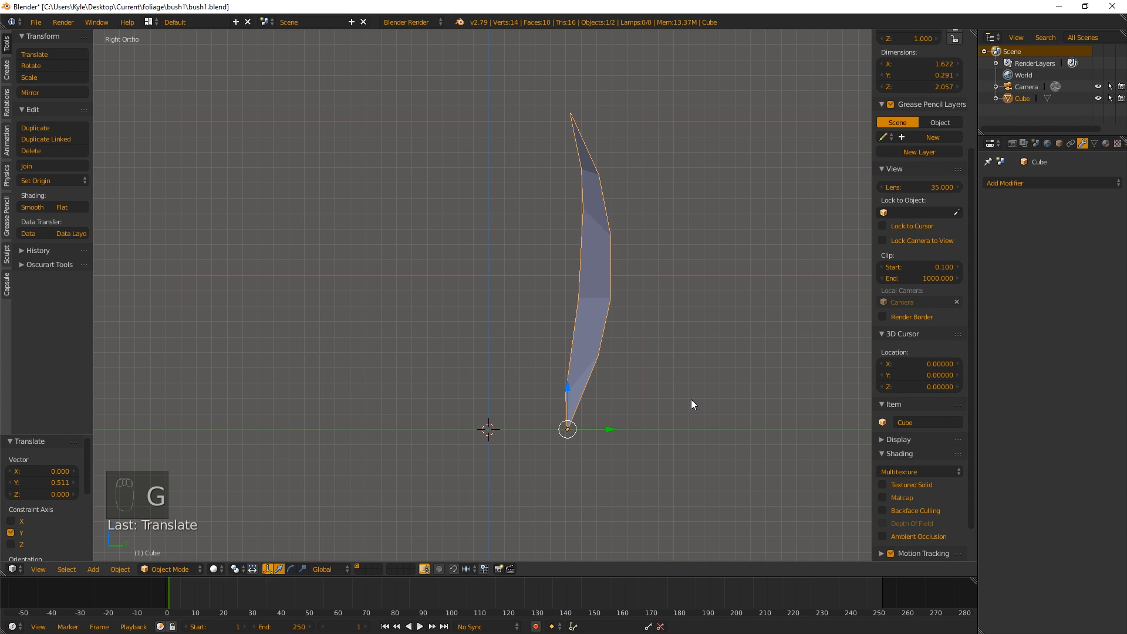
{"action": "key", "text": "r"}
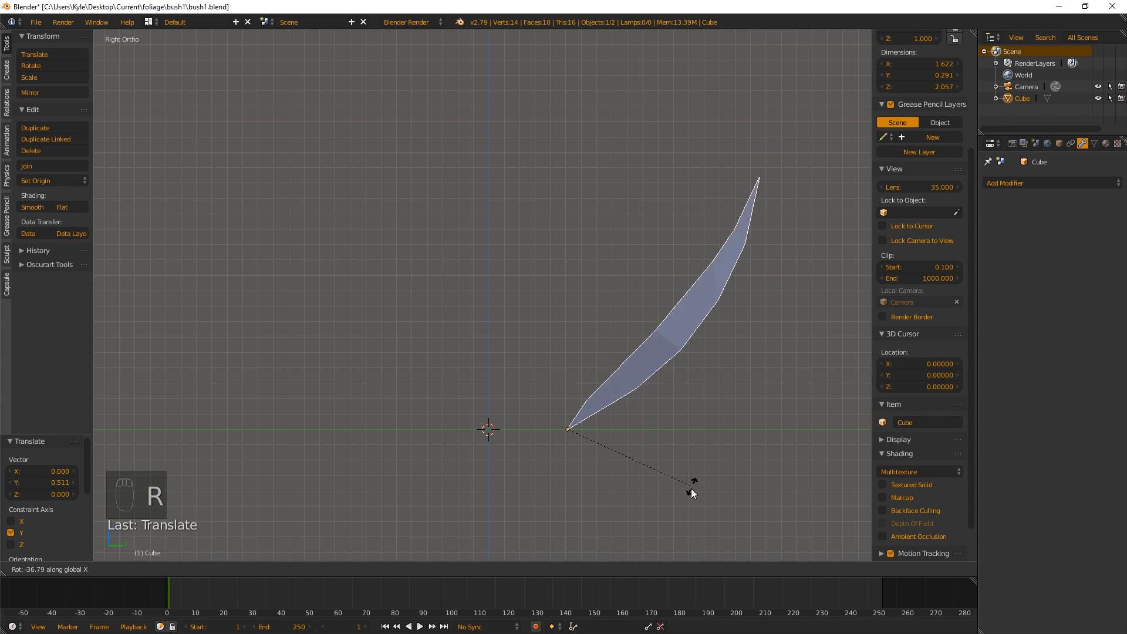
{"action": "left_click", "coordinate": [678, 470]}
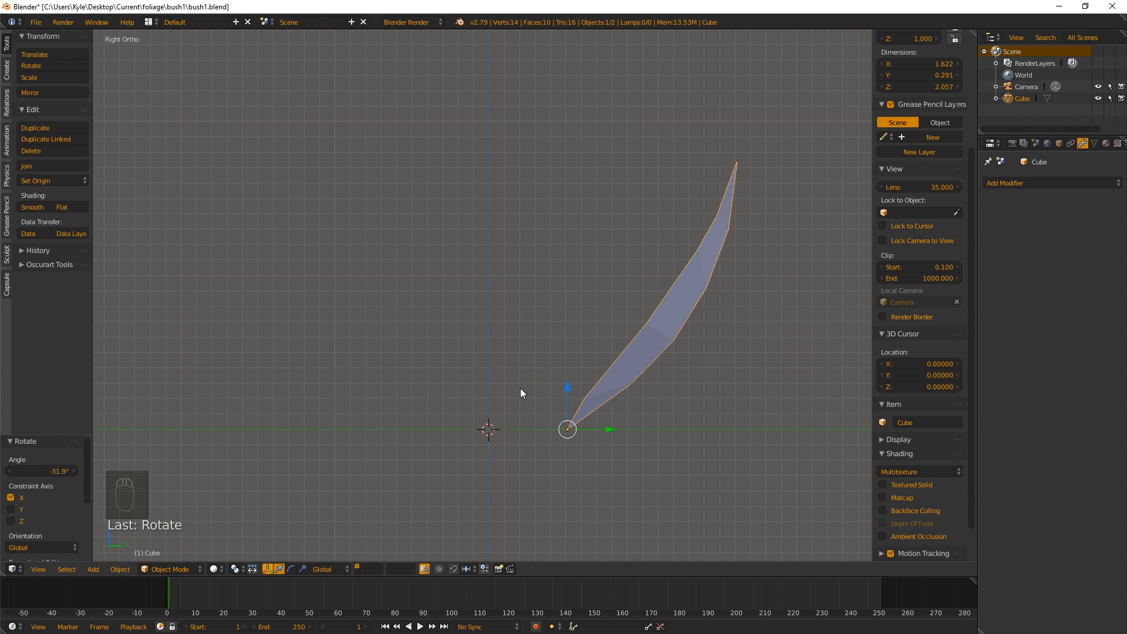
Add a Plain Axes empty at the world origin in Object Mode.
{"action": "key", "text": "Tab"}
{"action": "key", "text": "Tab"}
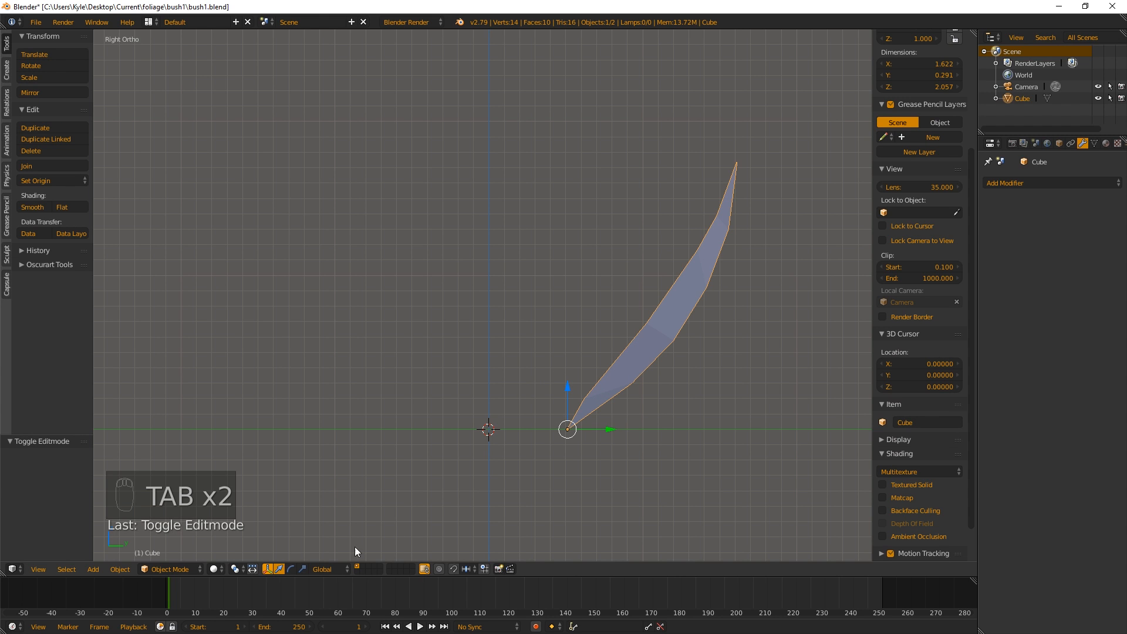
{"action": "key", "text": "shift+a"}
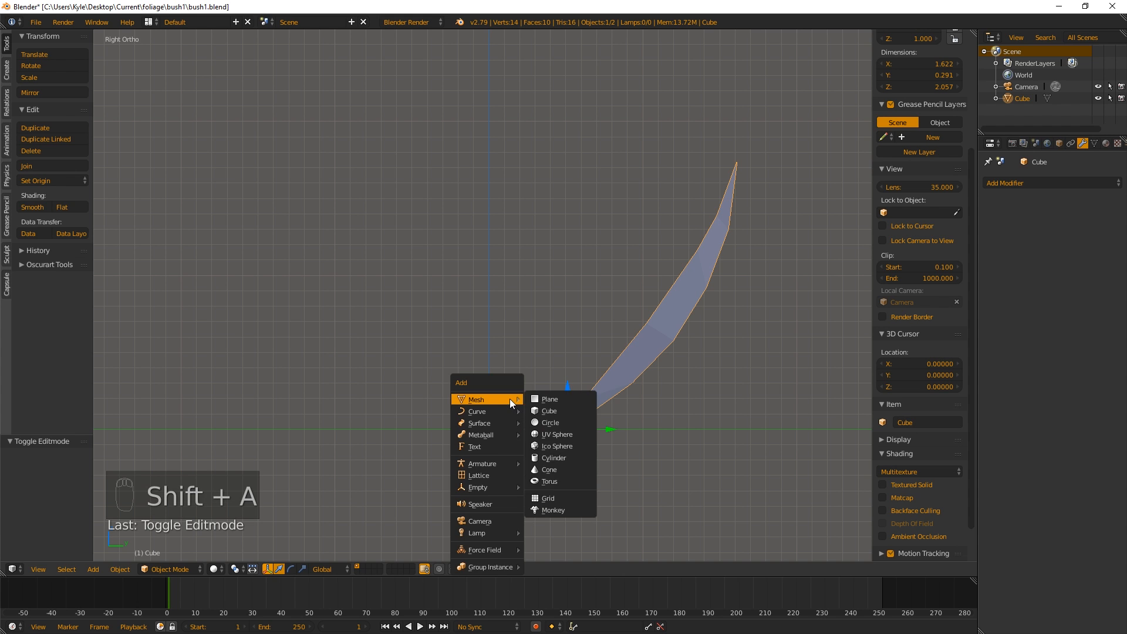
{"action": "mouse_move", "coordinate": [511, 487]}
{"action": "left_click", "coordinate": [557, 487]}
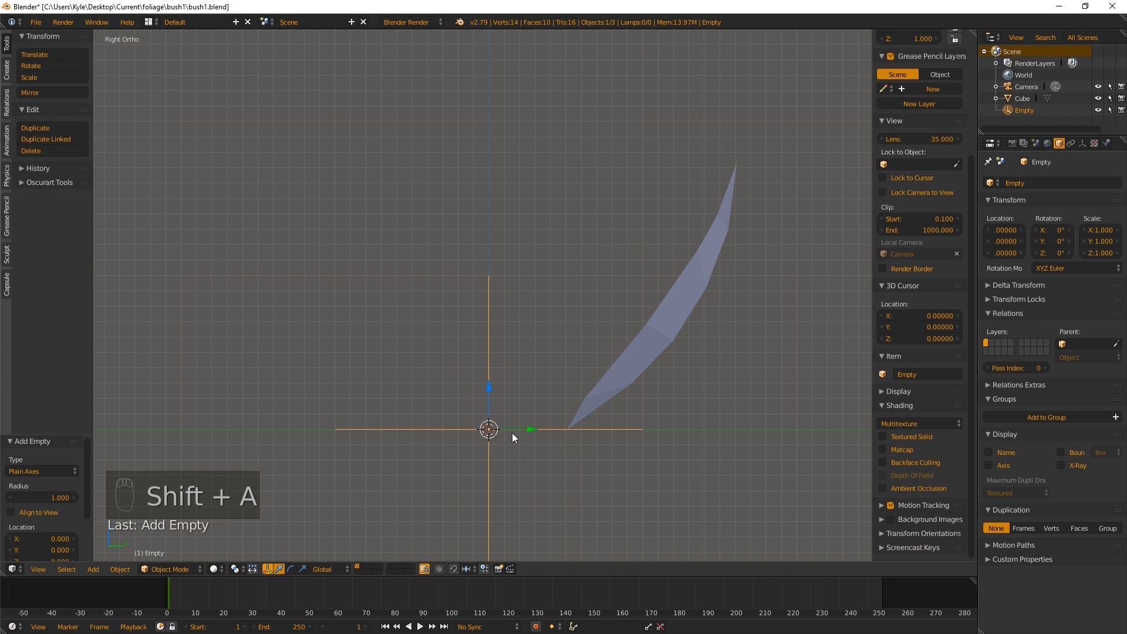
{"action": "middle_click_drag", "start_coordinate": [521, 446], "coordinate": [552, 411]}
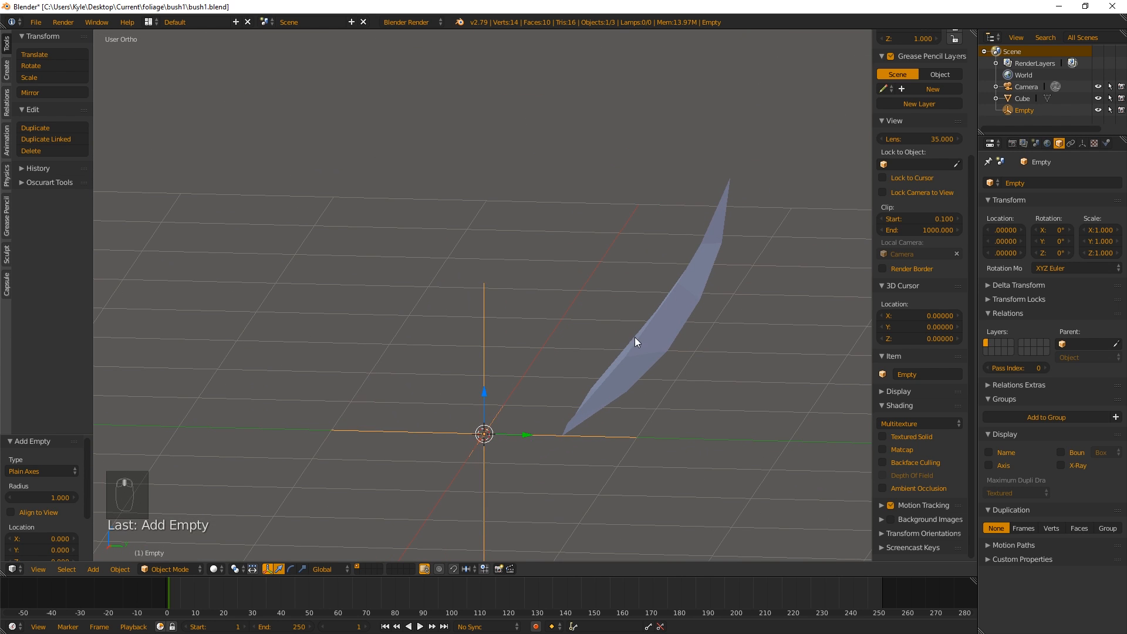
Add a Mirror modifier to the leaf with the empty as its mirror object.
{"action": "right_click", "coordinate": [646, 339]}
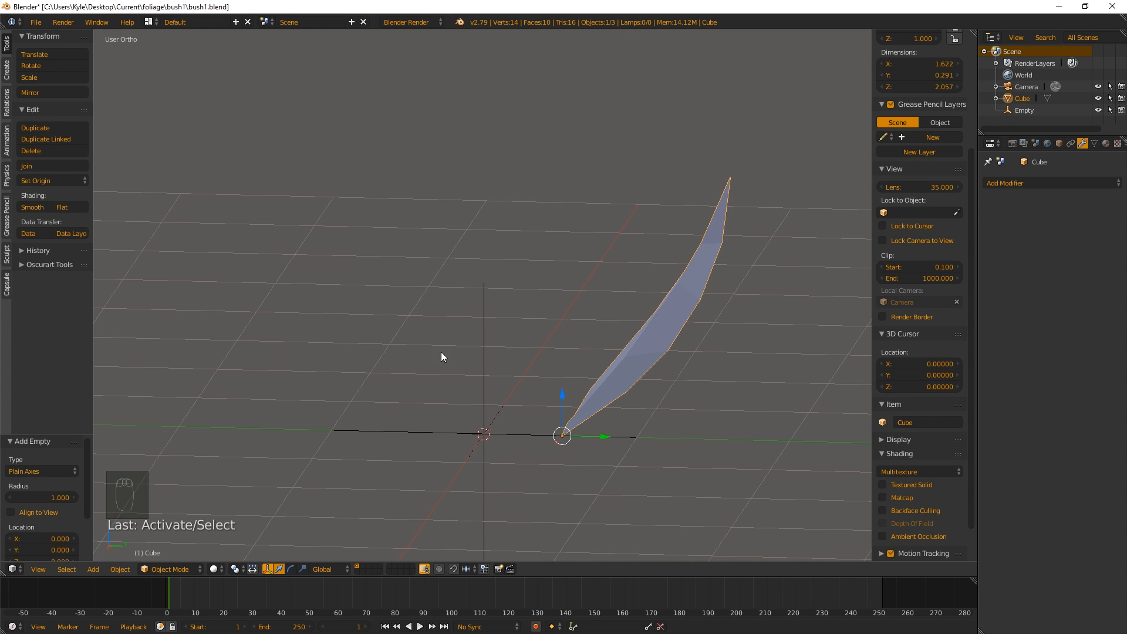
{"action": "right_click", "coordinate": [484, 367]}
{"action": "right_click", "coordinate": [595, 393]}
{"action": "left_click", "coordinate": [1035, 184]}
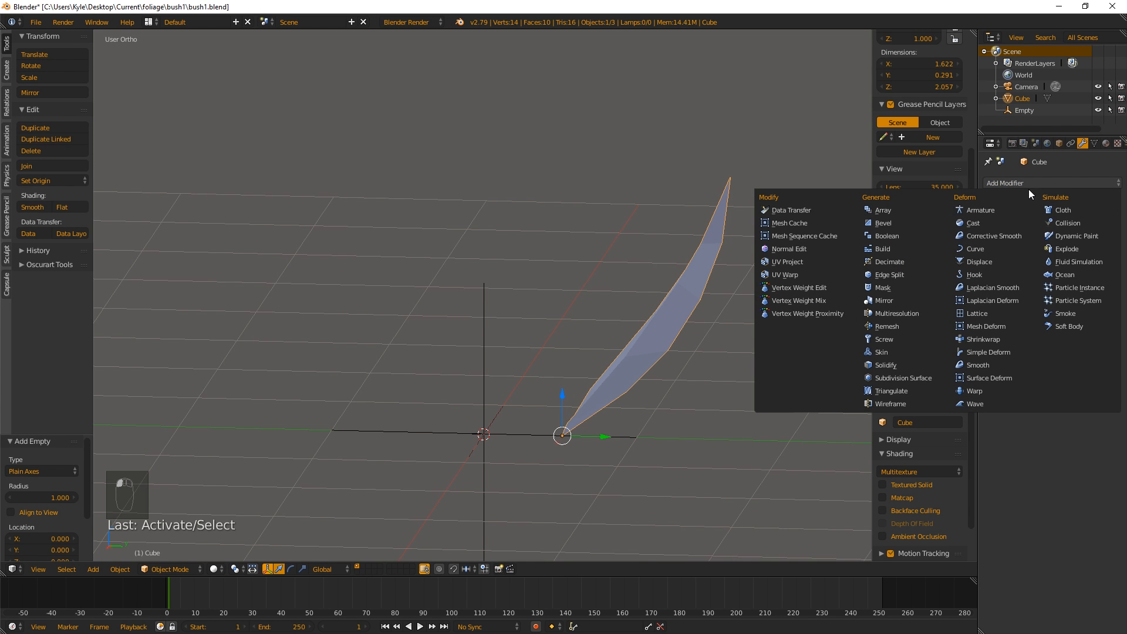
{"action": "left_click", "coordinate": [889, 299]}
{"action": "left_click", "coordinate": [1034, 316]}
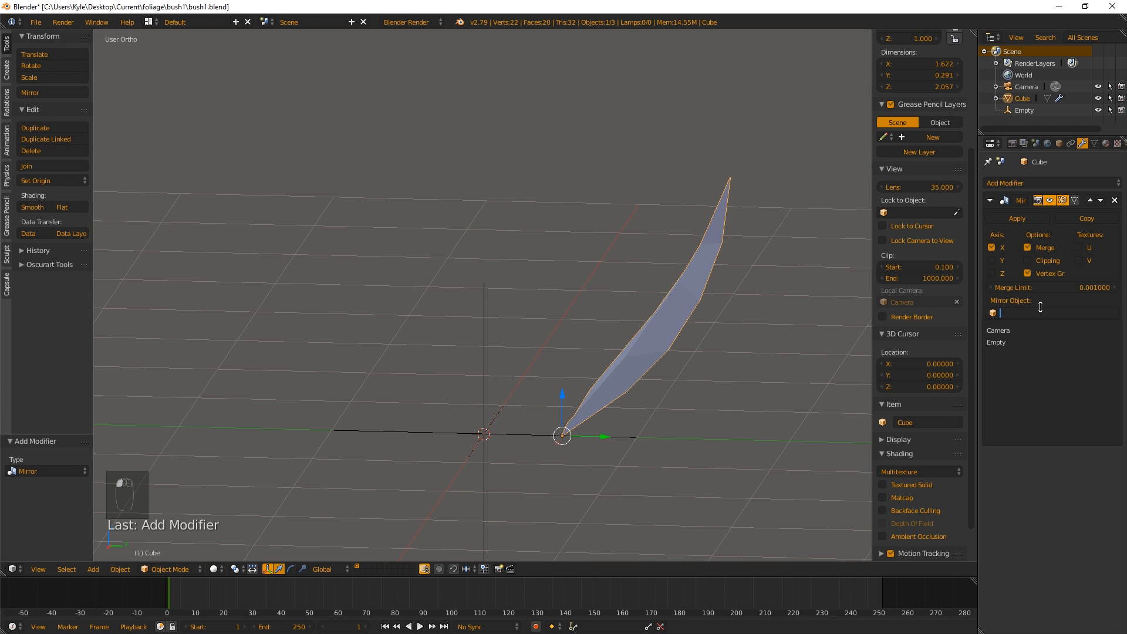
{"action": "left_click", "coordinate": [1029, 343]}
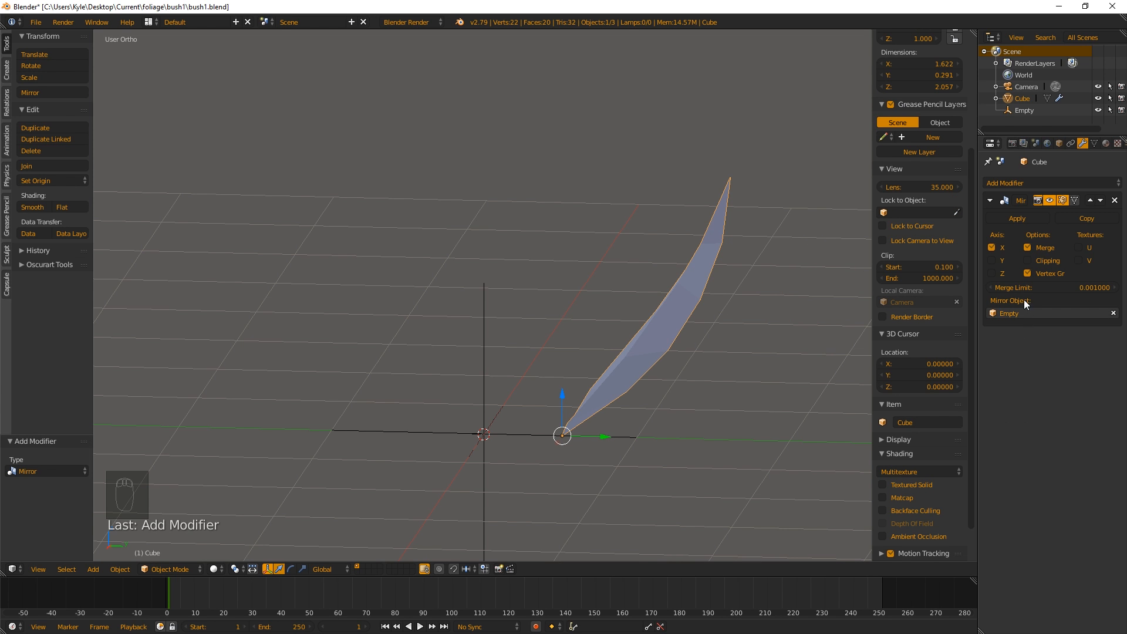
Rename the empty as BushCenter.
{"action": "double_click", "coordinate": [1027, 111]}
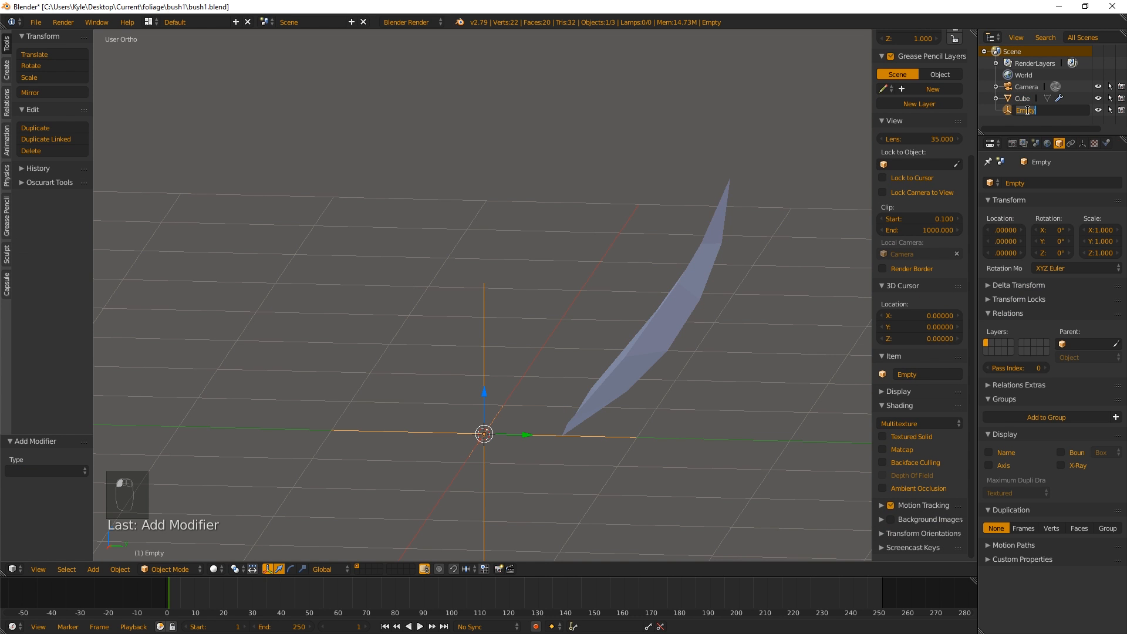
{"action": "type", "text": "BushCenter"}
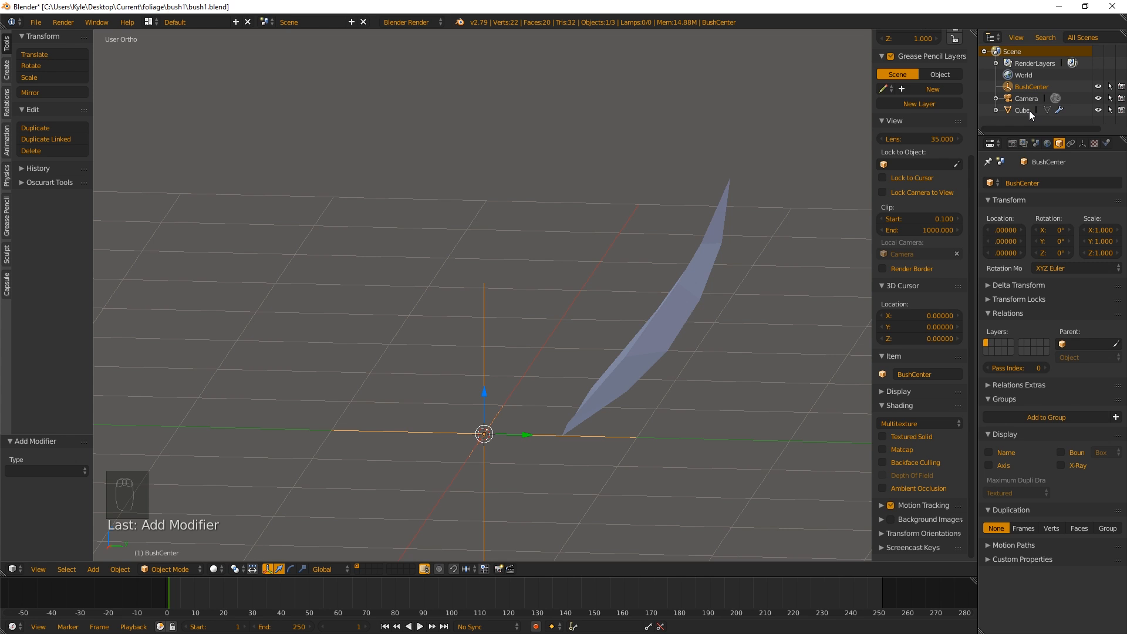
{"action": "key", "text": "Return"}
Set the leaf's Mirror modifier to mirror across the Y axis instead of X.
{"action": "right_click", "coordinate": [619, 365]}
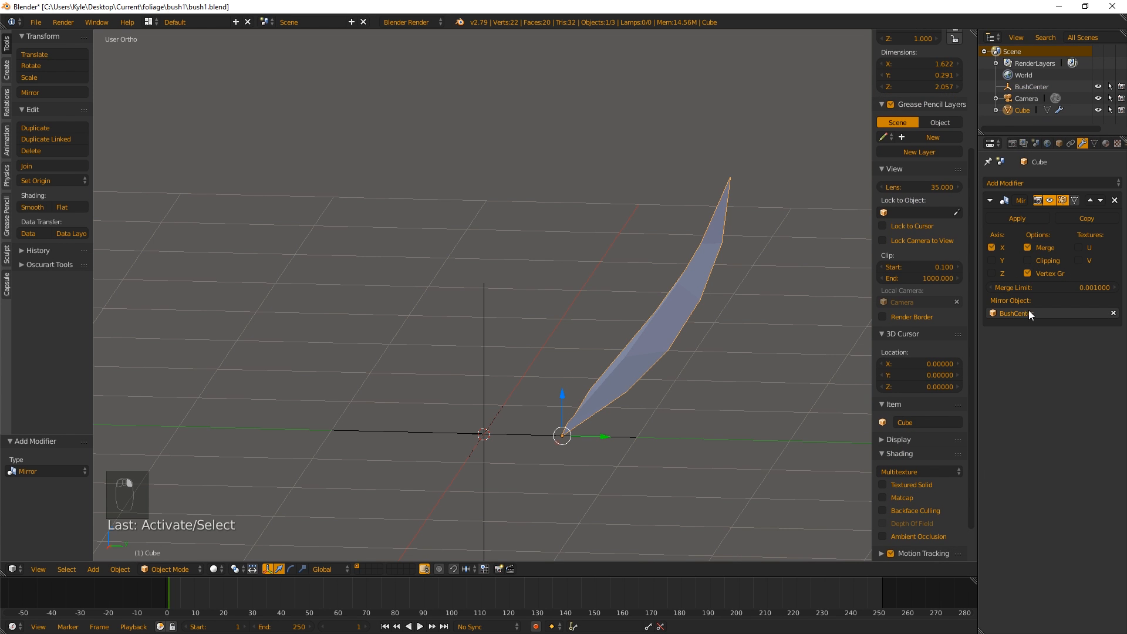
{"action": "left_click", "coordinate": [992, 261]}
{"action": "mouse_move", "coordinate": [656, 335]}
{"action": "middle_mouse_down"}
{"action": "mouse_move", "coordinate": [475, 339]}
{"action": "mouse_move", "coordinate": [688, 327]}
{"action": "mouse_move", "coordinate": [515, 329]}
{"action": "mouse_move", "coordinate": [402, 302]}
{"action": "mouse_move", "coordinate": [675, 339]}
{"action": "middle_mouse_up"}
{"action": "scroll", "coordinate": [476, 338], "scroll_direction": "up", "scroll_amount": 3}
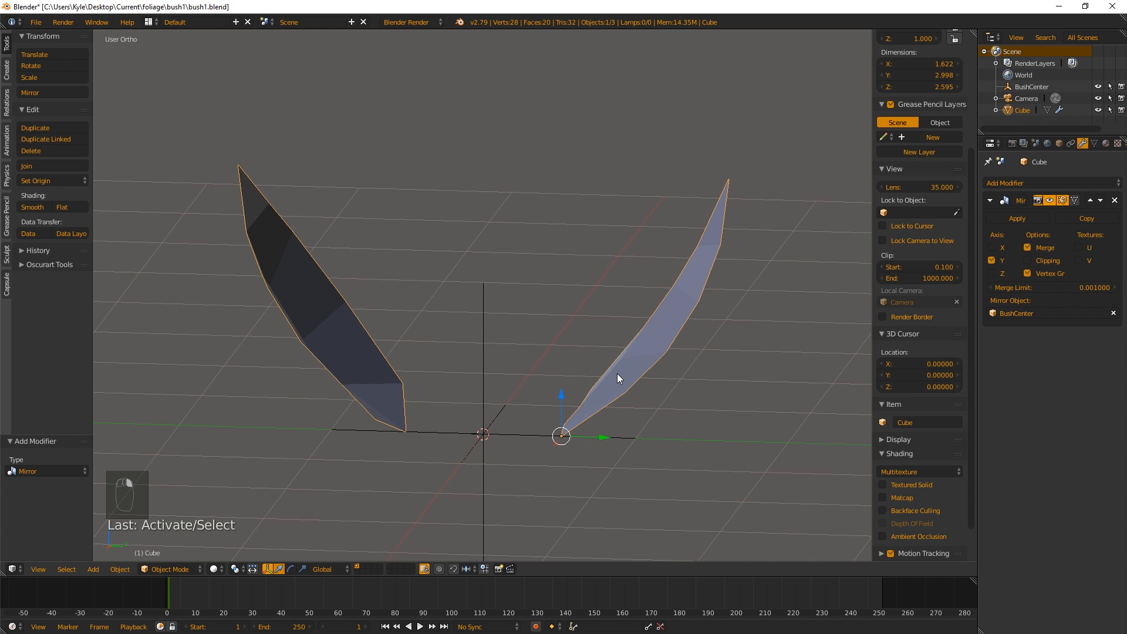
{"action": "key", "text": "r"}
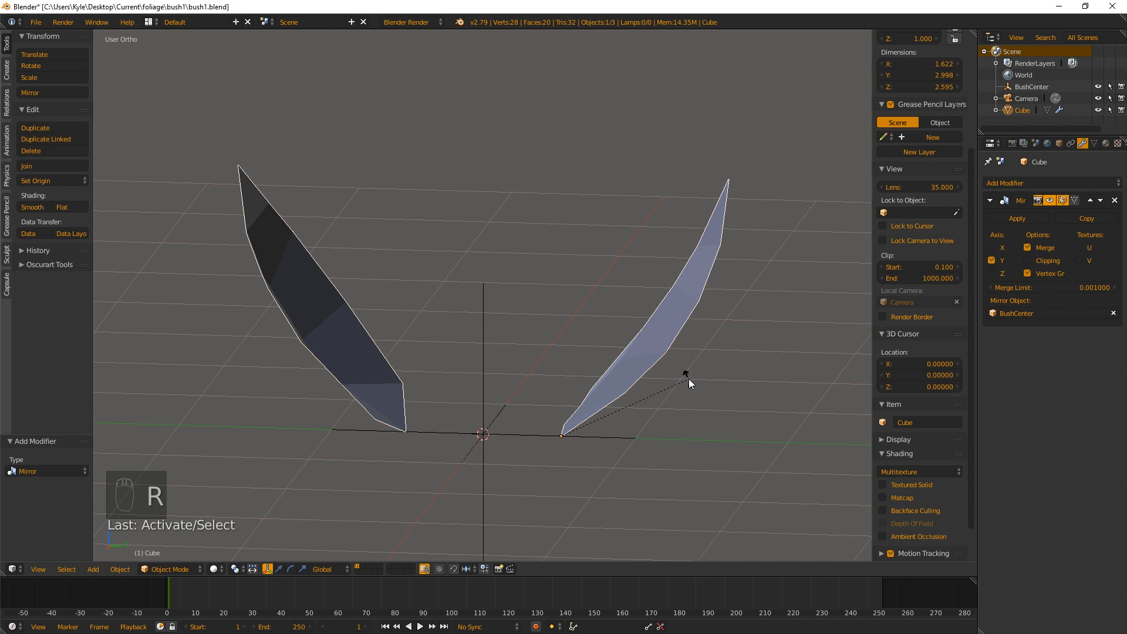
{"action": "key", "text": "z"}
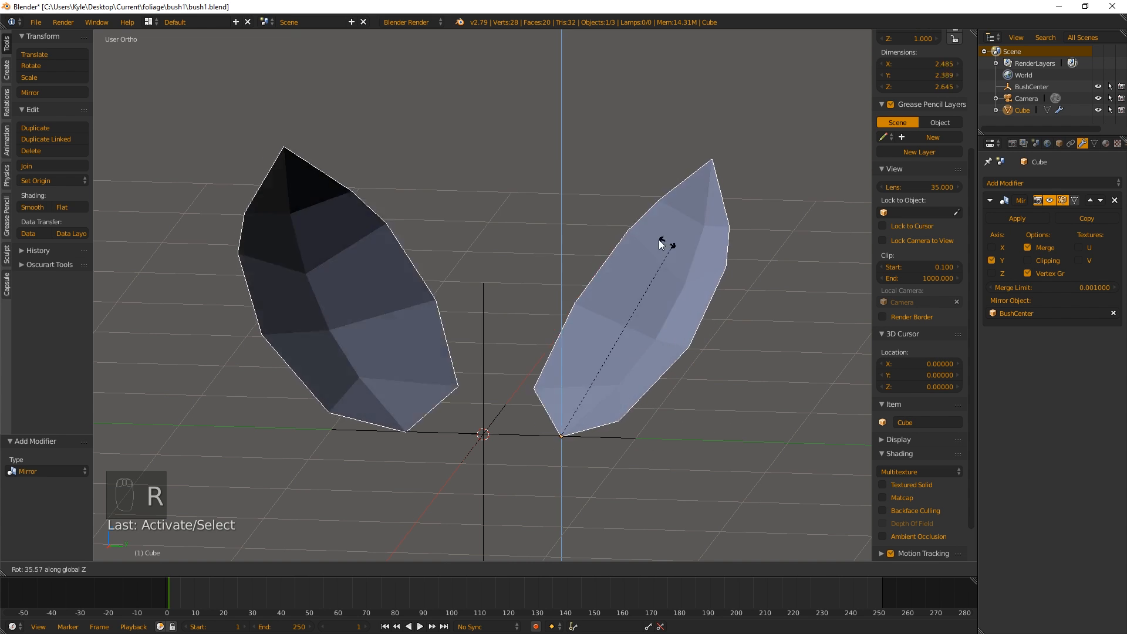
{"action": "left_click", "coordinate": [689, 436]}
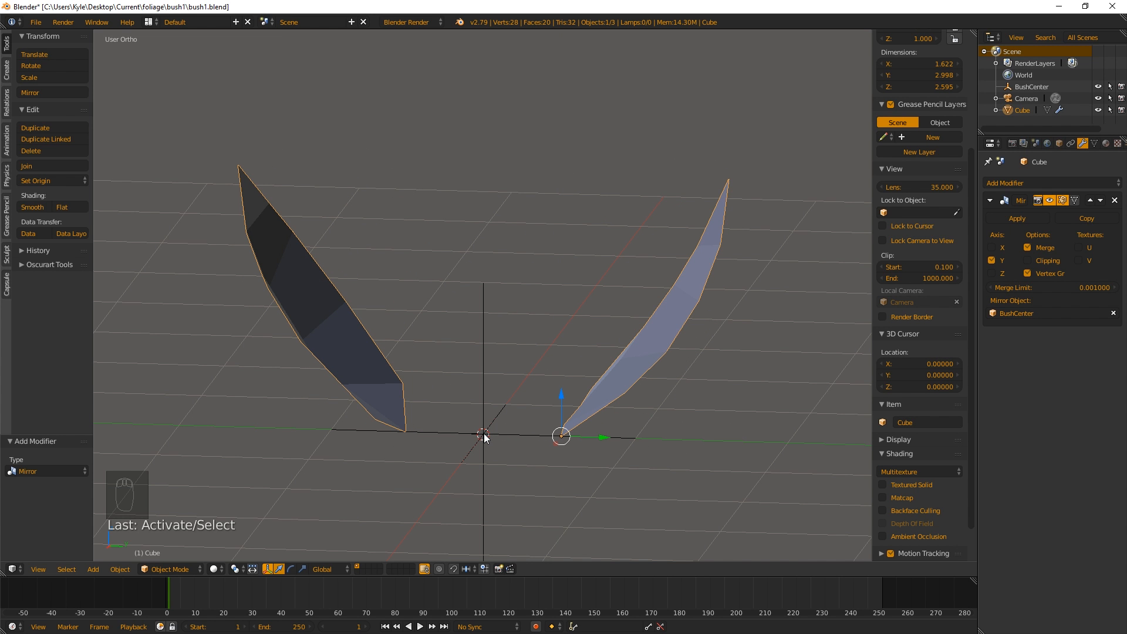
{"action": "key", "text": "shift+c"}
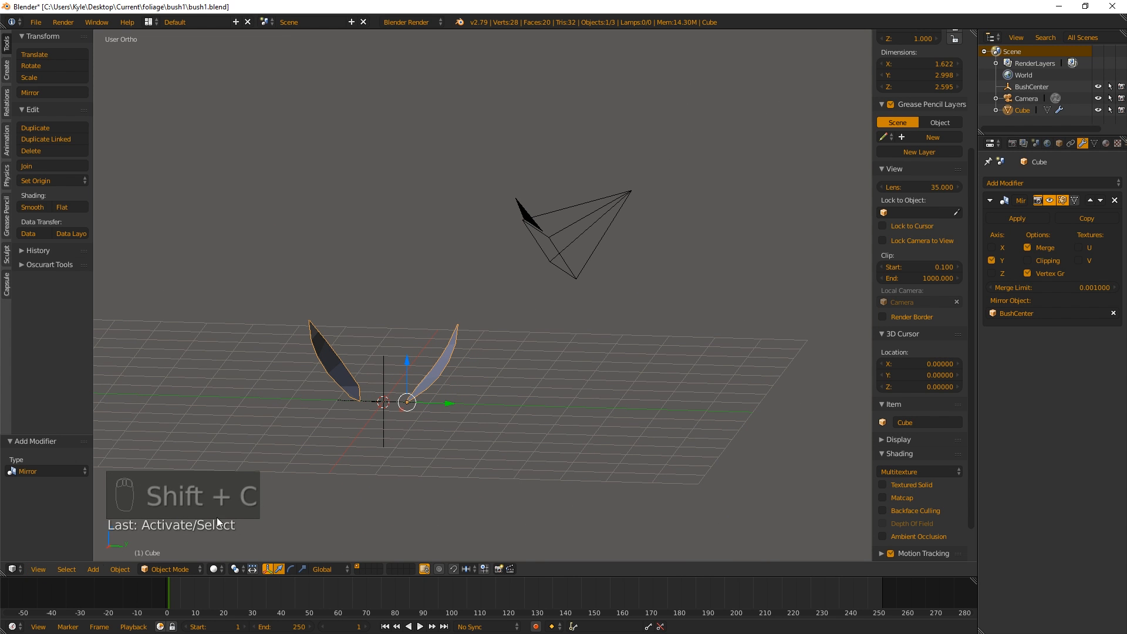
Center the view on the 3D cursor and set the mirrored leaf's origin to the 3D cursor.
{"action": "left_click", "coordinate": [38, 569]}
{"action": "mouse_move", "coordinate": [108, 399]}
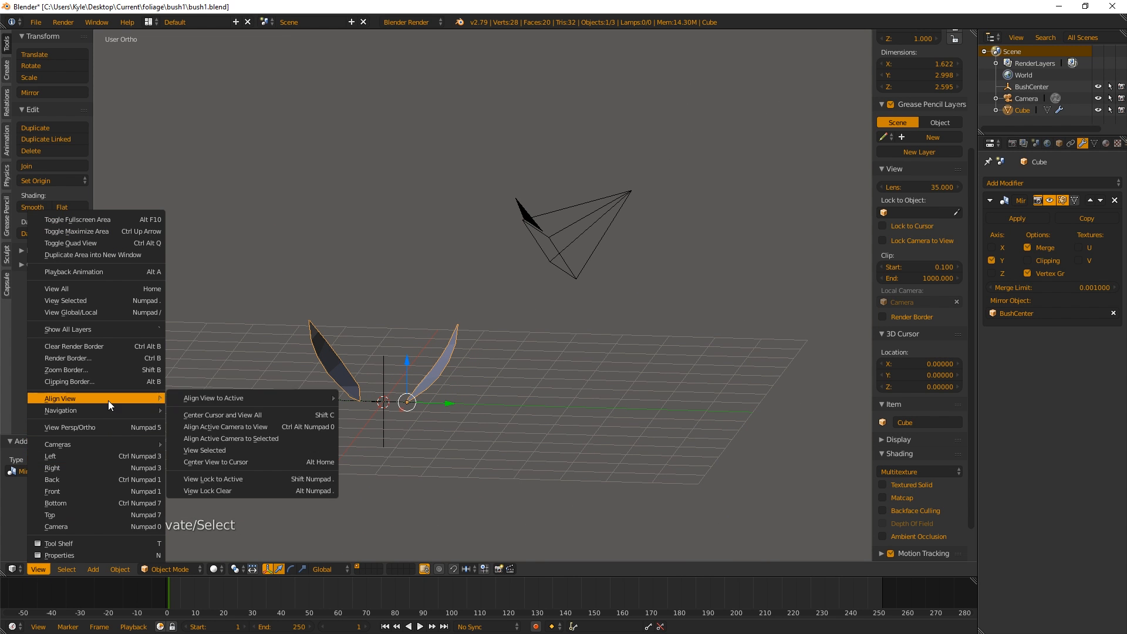
{"action": "left_click", "coordinate": [252, 463]}
{"action": "scroll", "coordinate": [527, 291], "scroll_direction": "up", "scroll_amount": 8}
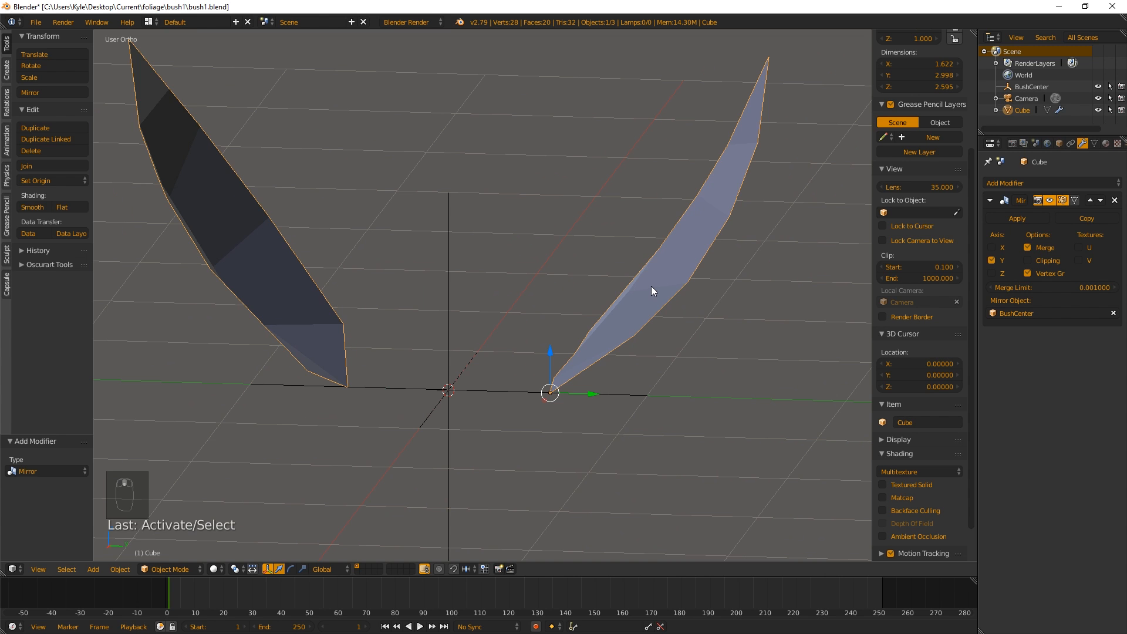
{"action": "key", "text": "ctrl+alt+shift+c"}
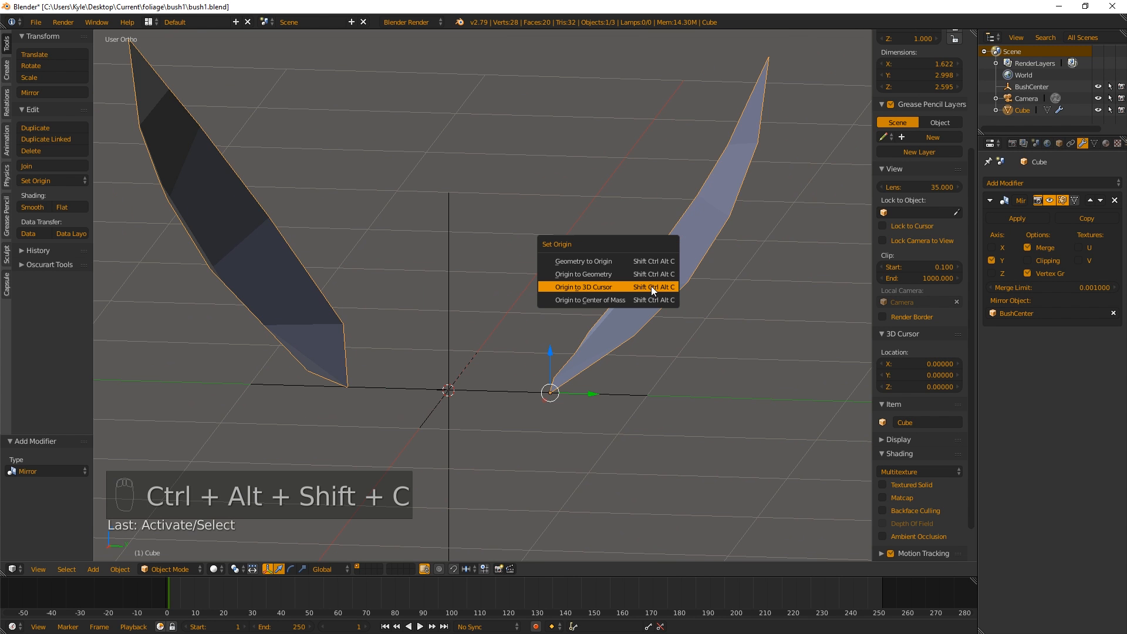
{"action": "left_click", "coordinate": [605, 287]}
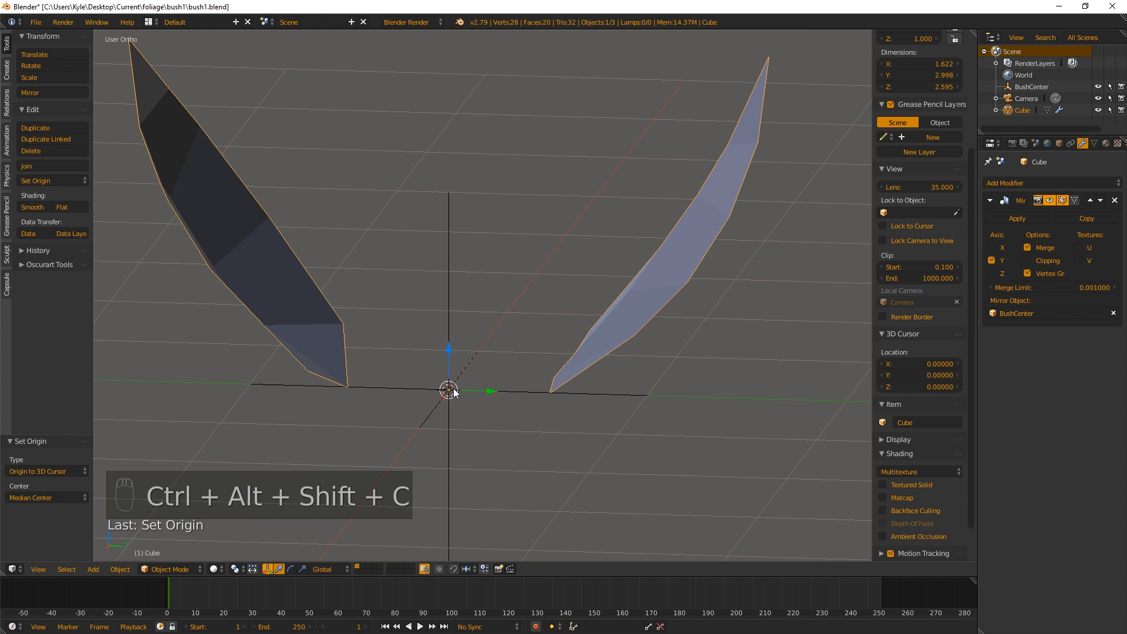
{"action": "middle_click_drag", "start_coordinate": [453, 389], "coordinate": [444, 396]}
{"action": "key", "text": "r"}
{"action": "key", "text": "z"}
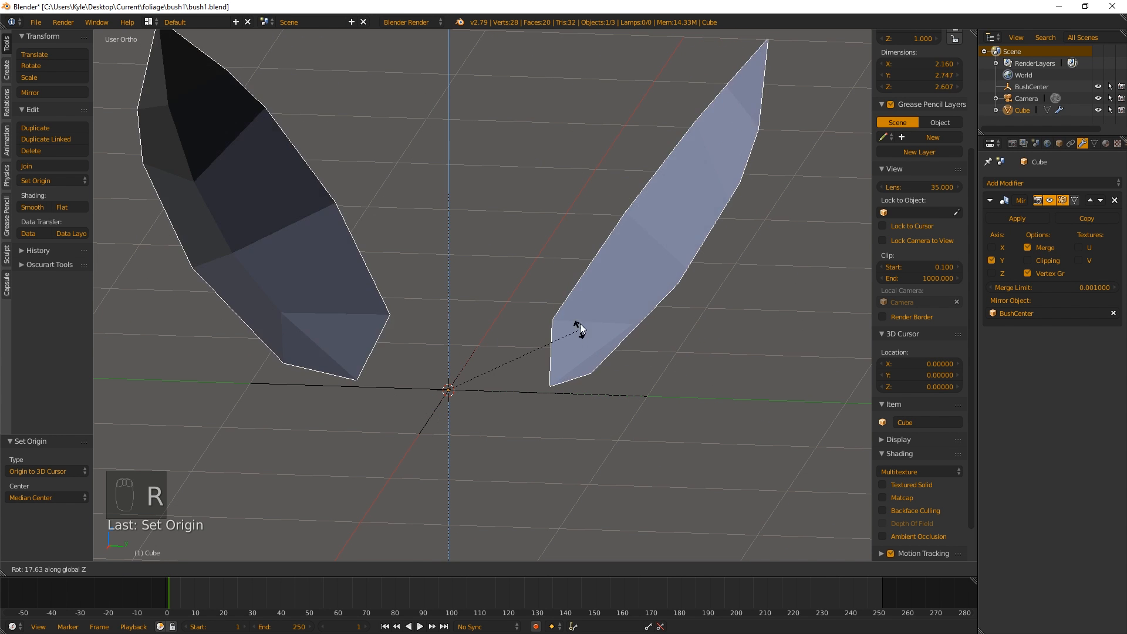
{"action": "left_click", "coordinate": [584, 329]}
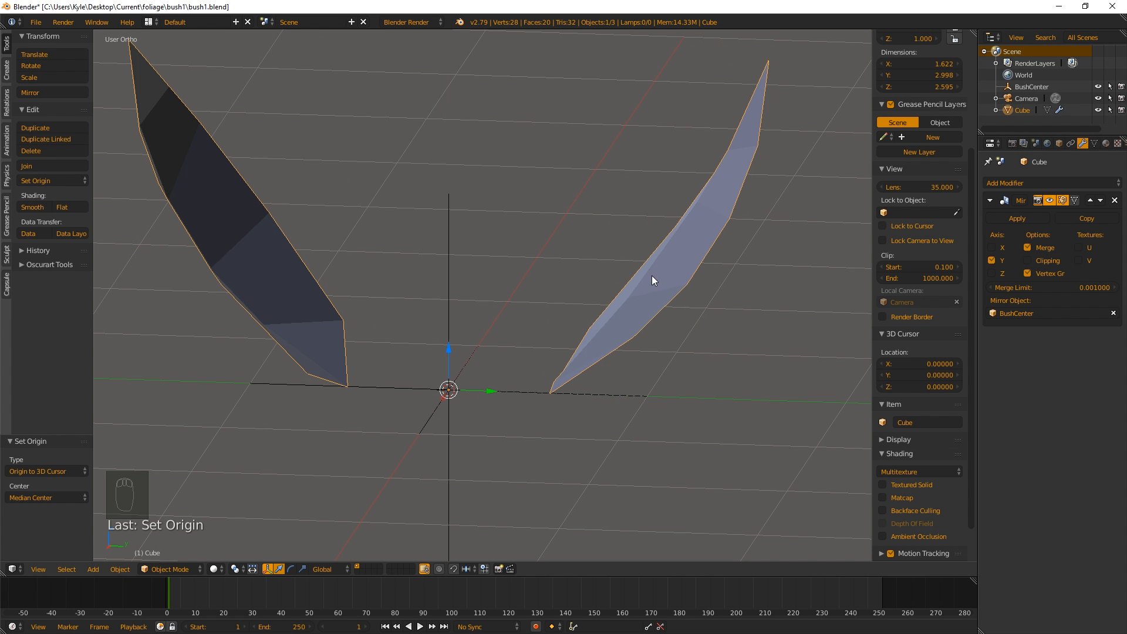
Duplicate the leaf in place and turn off Y-axis mirroring in the duplicate's Mirror modifier.
{"action": "key", "text": "shift+d"}
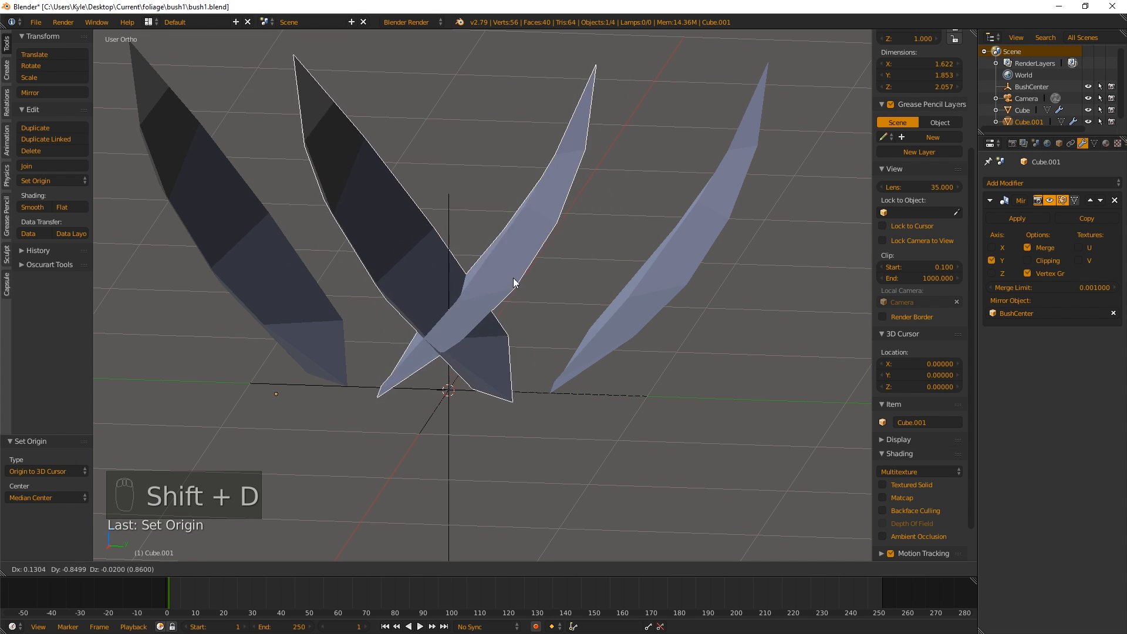
{"action": "right_click", "coordinate": [583, 273]}
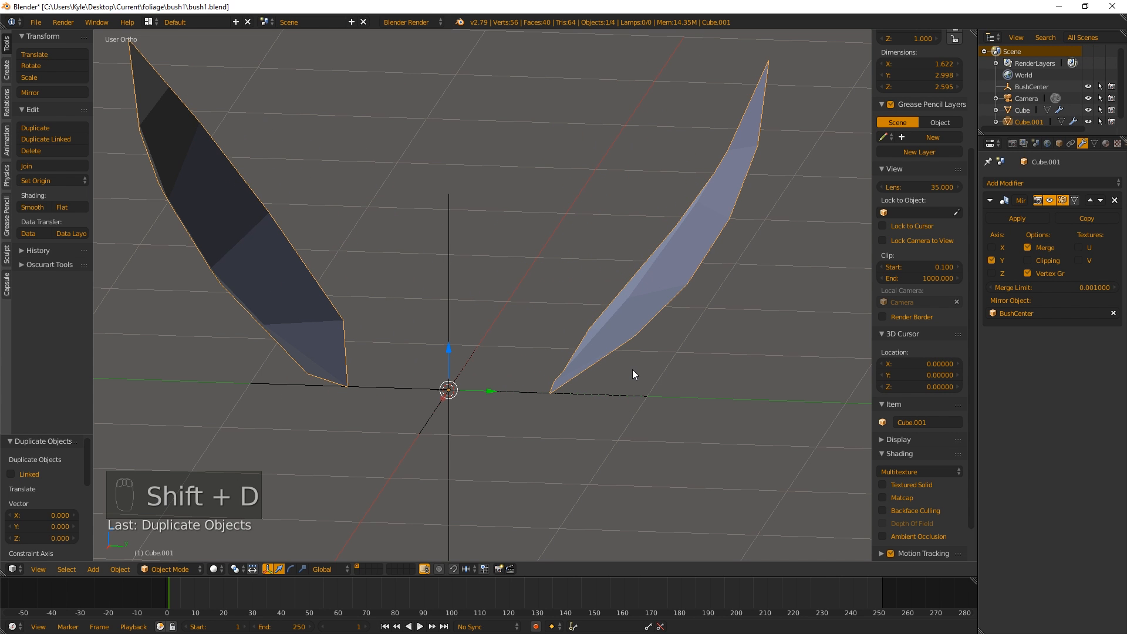
{"action": "left_click", "coordinate": [992, 260]}
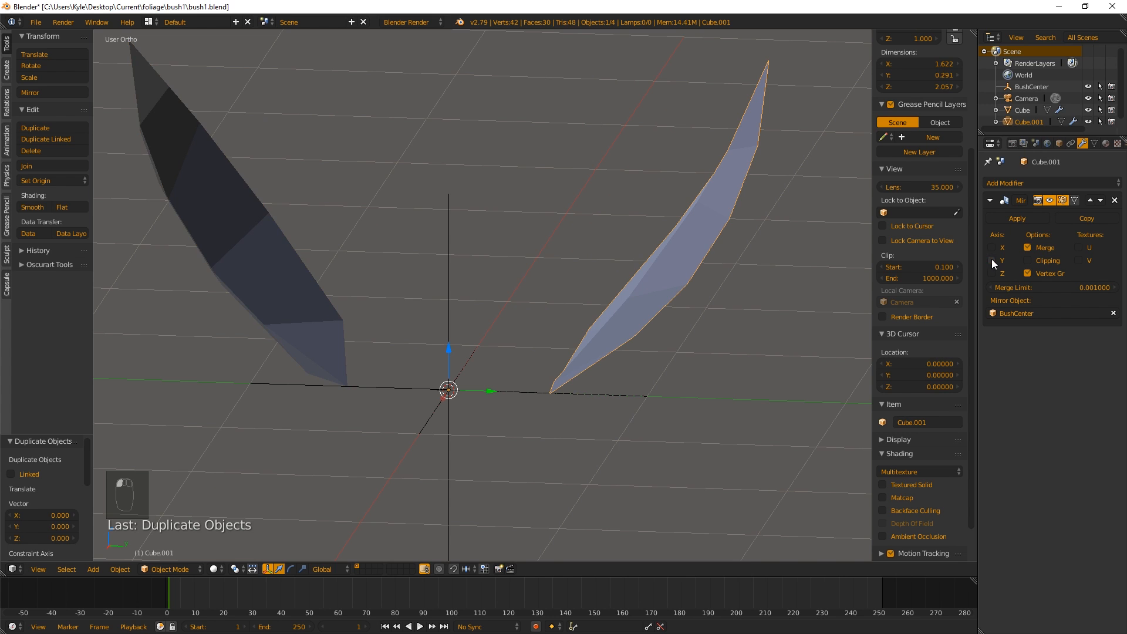
{"action": "left_click", "coordinate": [992, 260]}
{"action": "left_click", "coordinate": [992, 261]}
{"action": "key", "text": "r"}
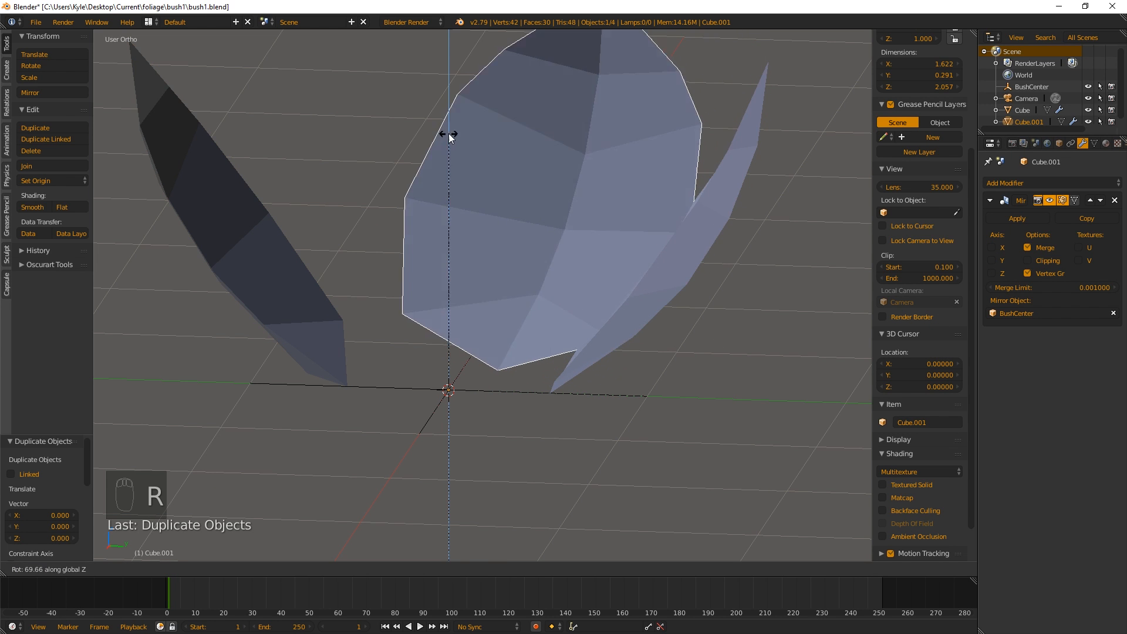
{"action": "key", "text": "Escape"}
{"action": "scroll", "coordinate": [906, 189], "scroll_direction": "up", "scroll_amount": 6}
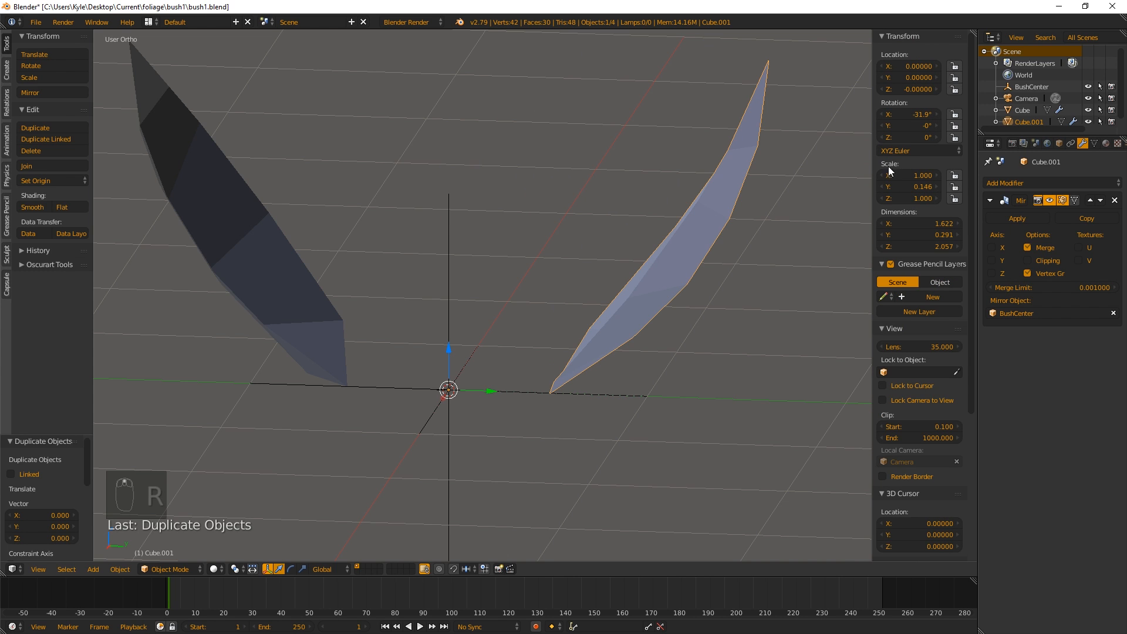
{"action": "key", "text": "n"}
{"action": "key", "text": "n"}
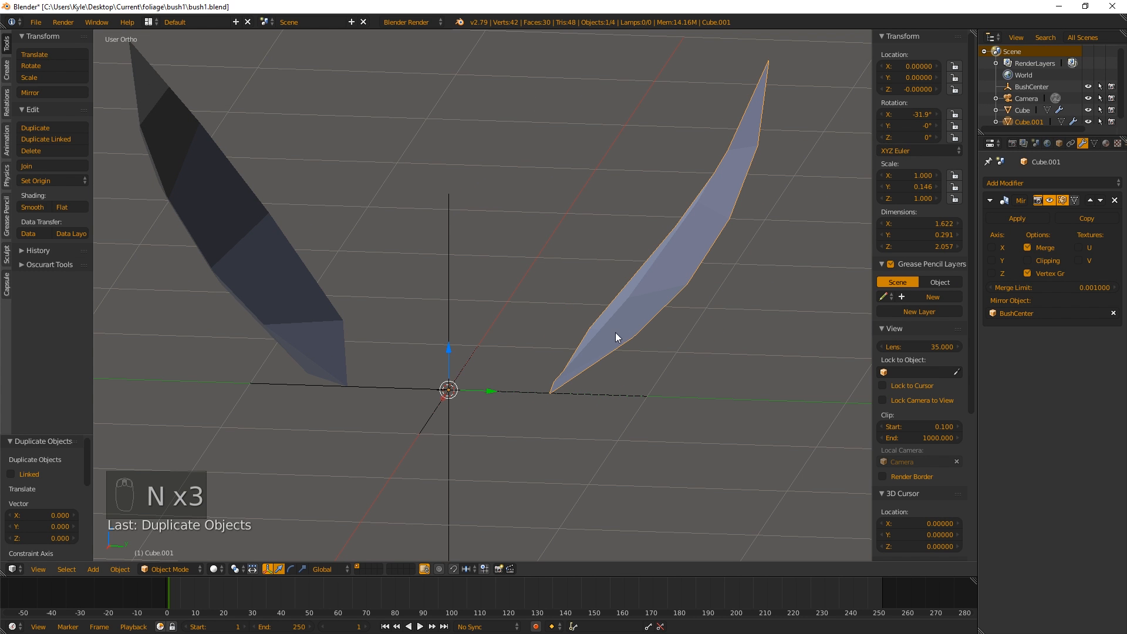
{"action": "key", "text": "r"}
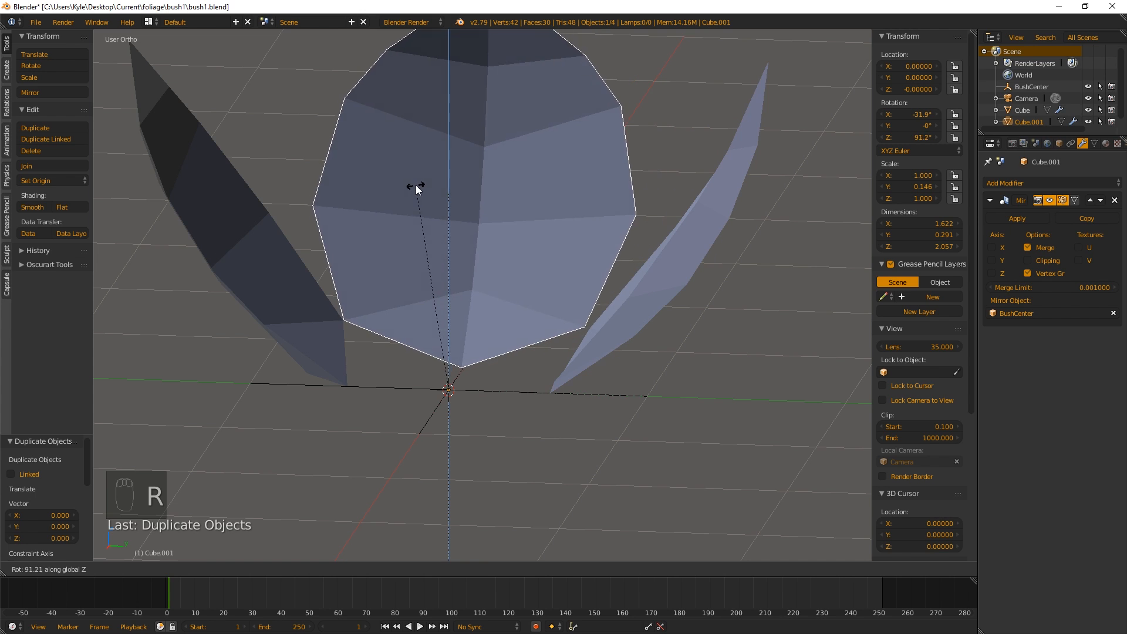
{"action": "right_click", "coordinate": [610, 154]}
{"action": "left_click", "coordinate": [908, 136]}
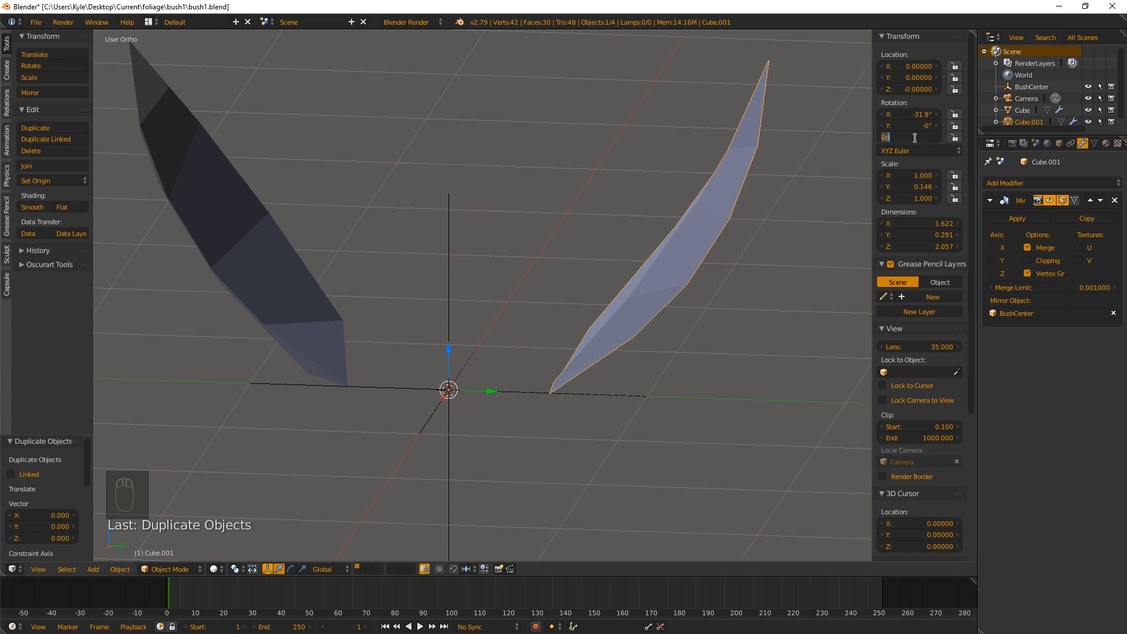
{"action": "key", "text": "Return"}
{"action": "right_click", "coordinate": [639, 279]}
{"action": "right_click", "coordinate": [677, 283]}
{"action": "key", "text": "r"}
{"action": "key", "text": "z"}
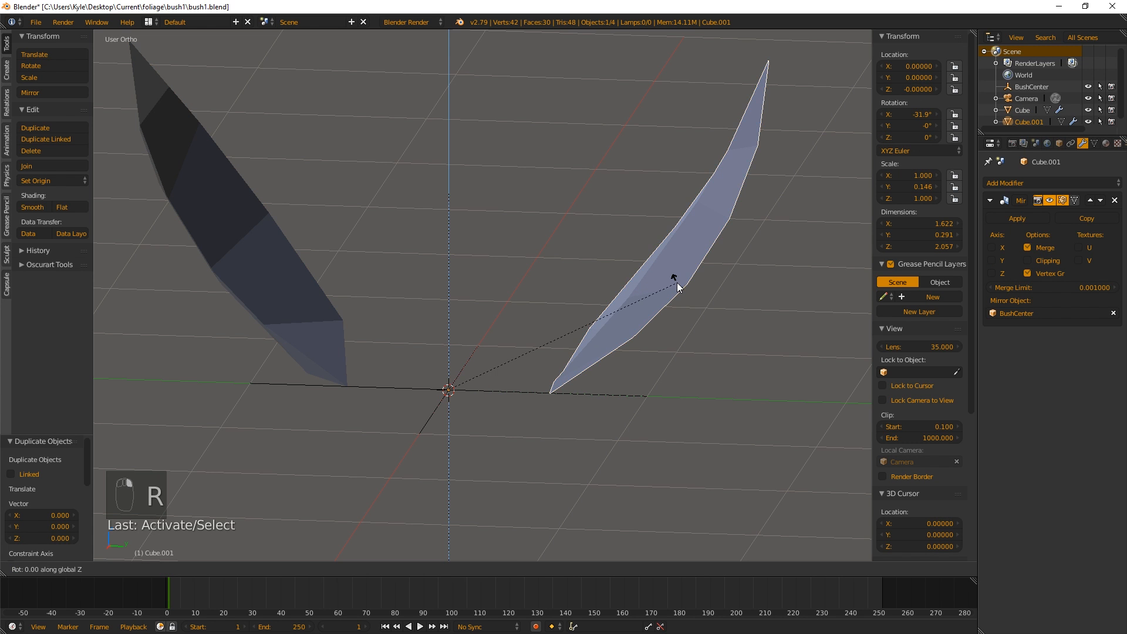
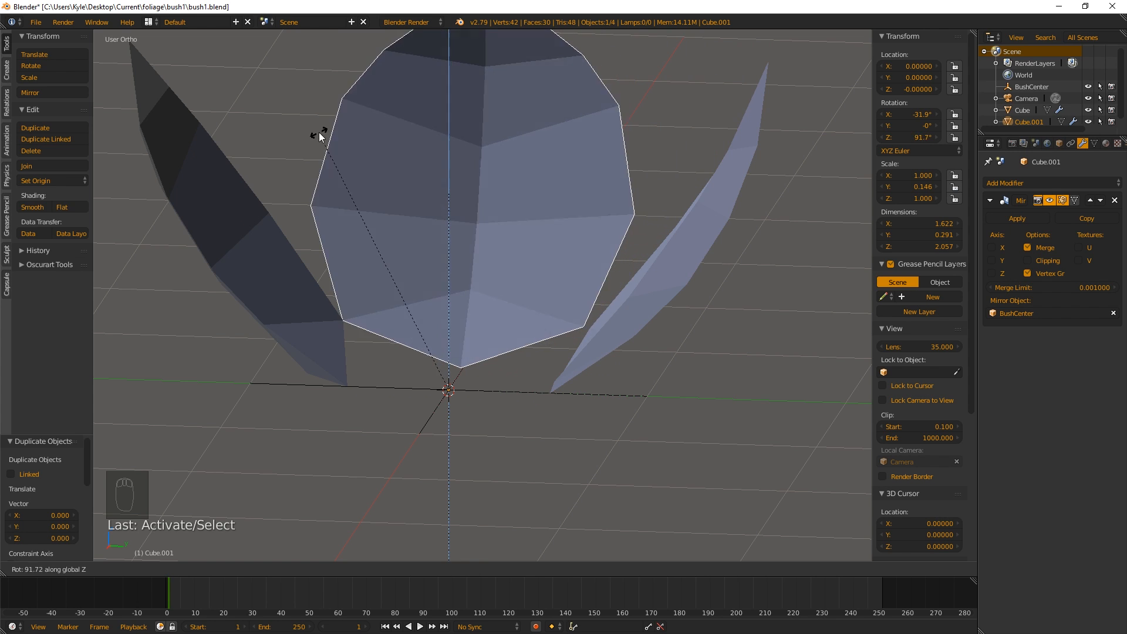
{"action": "right_click", "coordinate": [336, 140]}
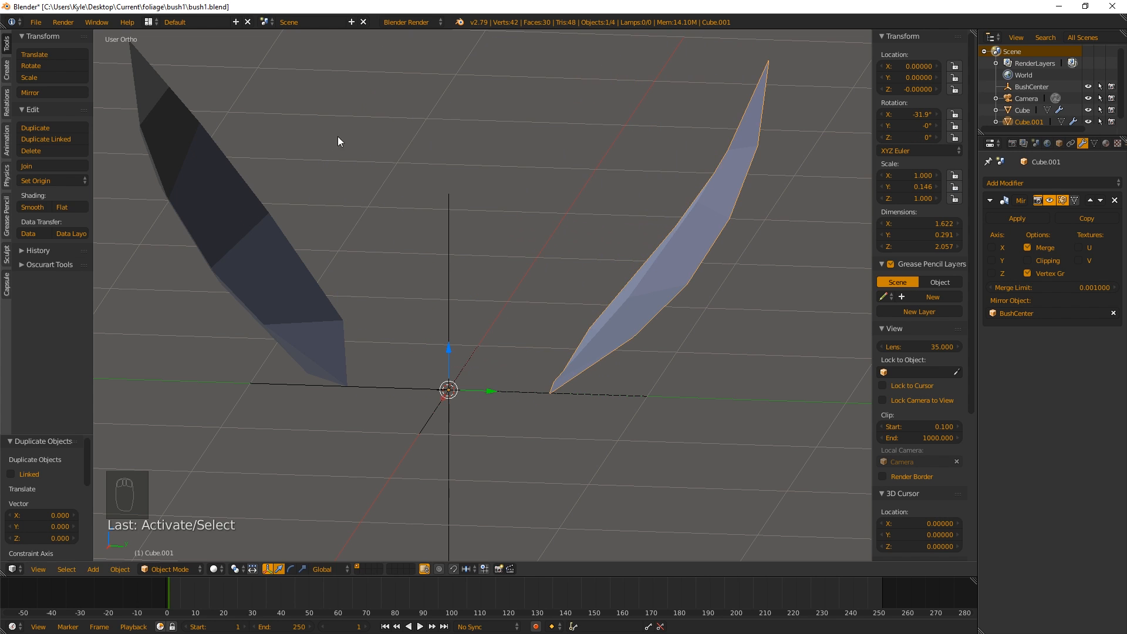
Set the duplicate leaf's Z rotation to 90°.
{"action": "left_click", "coordinate": [924, 138]}
{"action": "type", "text": "90"}
{"action": "key", "text": "Return"}
{"action": "middle_click_drag", "start_coordinate": [682, 264], "coordinate": [554, 329]}
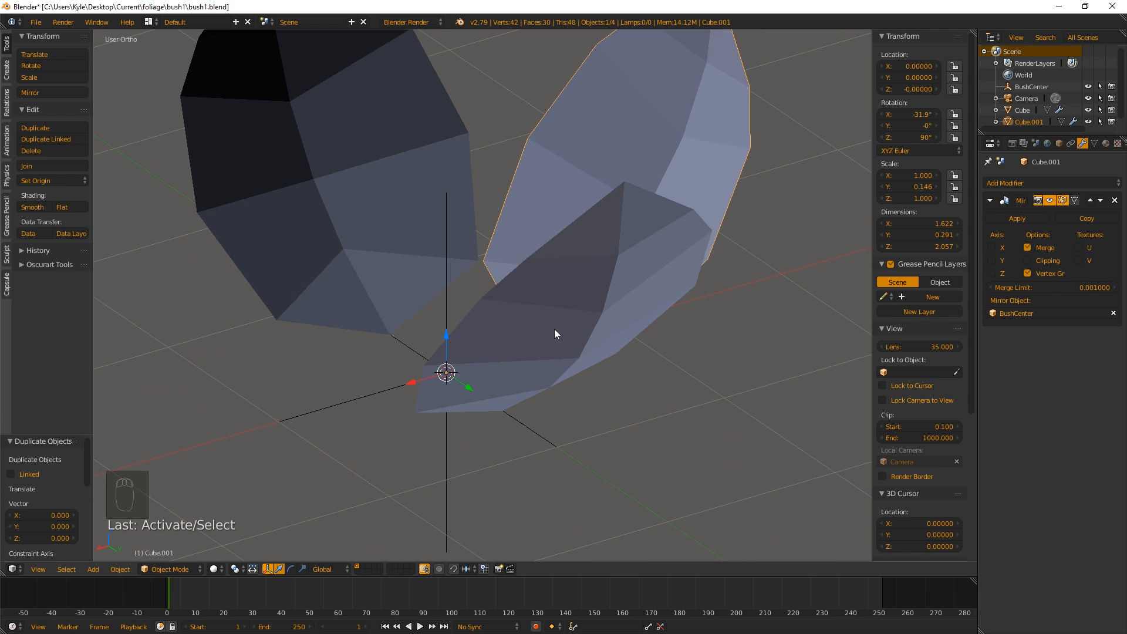
Enable X-axis mirroring in the rotated leaf's Mirror modifier to add its opposite leaf.
{"action": "left_click", "coordinate": [992, 247]}
{"action": "middle_click_drag", "start_coordinate": [474, 308], "coordinate": [415, 310]}
{"action": "scroll", "coordinate": [418, 305], "scroll_direction": "down", "scroll_amount": 2}
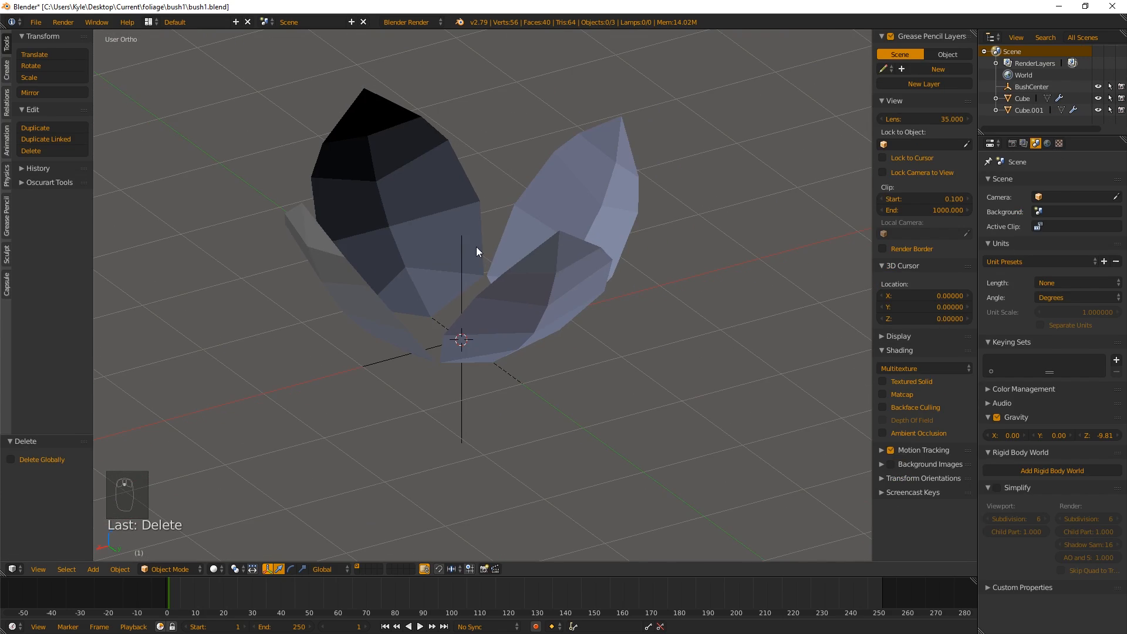
{"action": "middle_click_drag", "start_coordinate": [476, 251], "coordinate": [564, 292]}
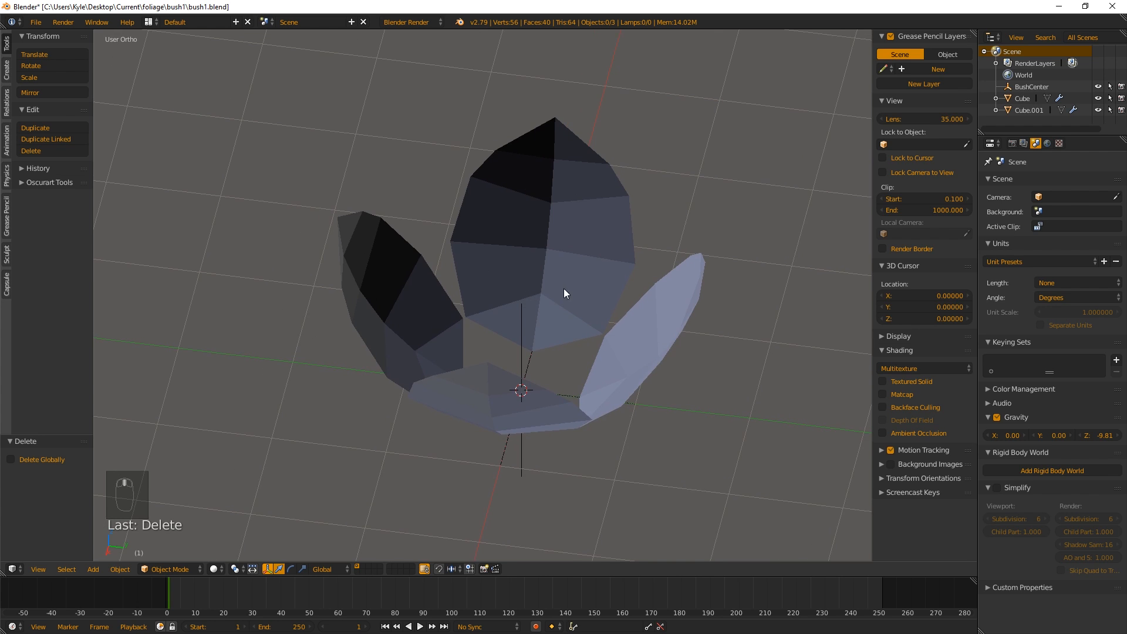
Duplicate the X-mirrored leaf in place and turn off X-axis mirroring on the new copy.
{"action": "right_click", "coordinate": [659, 312]}
{"action": "middle_click_drag", "start_coordinate": [659, 313], "coordinate": [539, 324]}
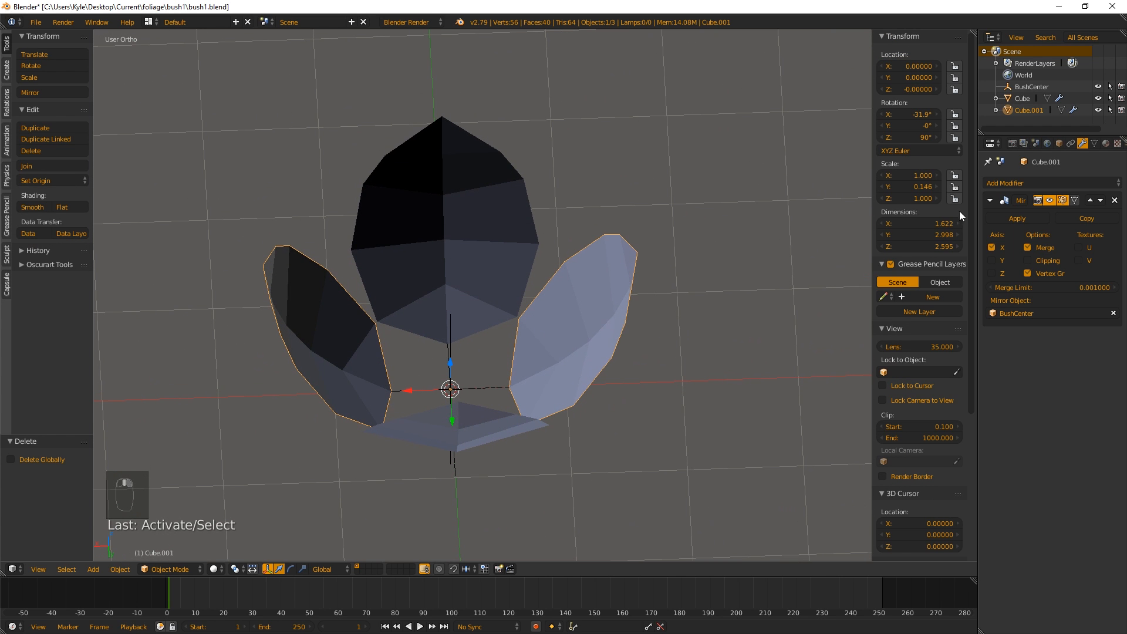
{"action": "key", "text": "shift+d"}
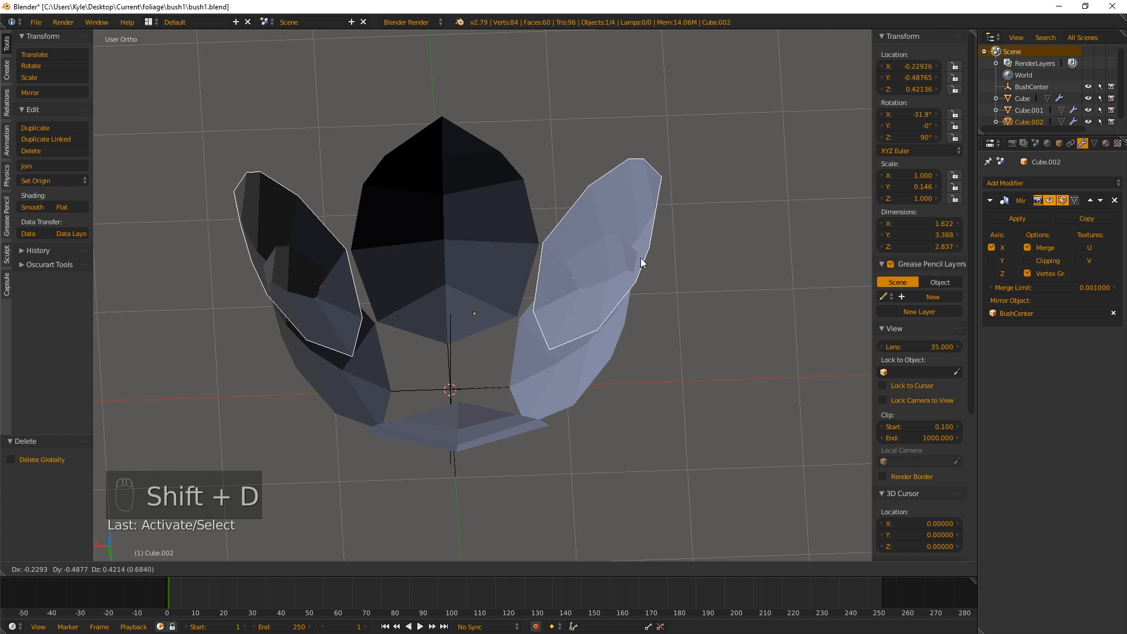
{"action": "right_click", "coordinate": [656, 263]}
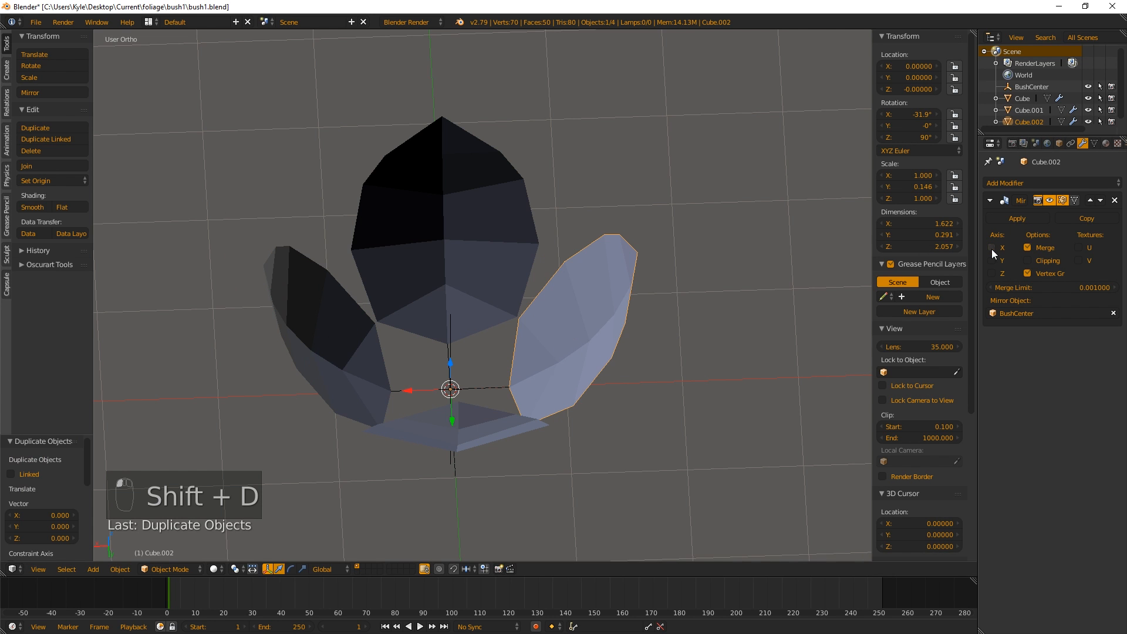
{"action": "key", "text": "r"}
{"action": "key", "text": "z"}
{"action": "right_click", "coordinate": [657, 347]}
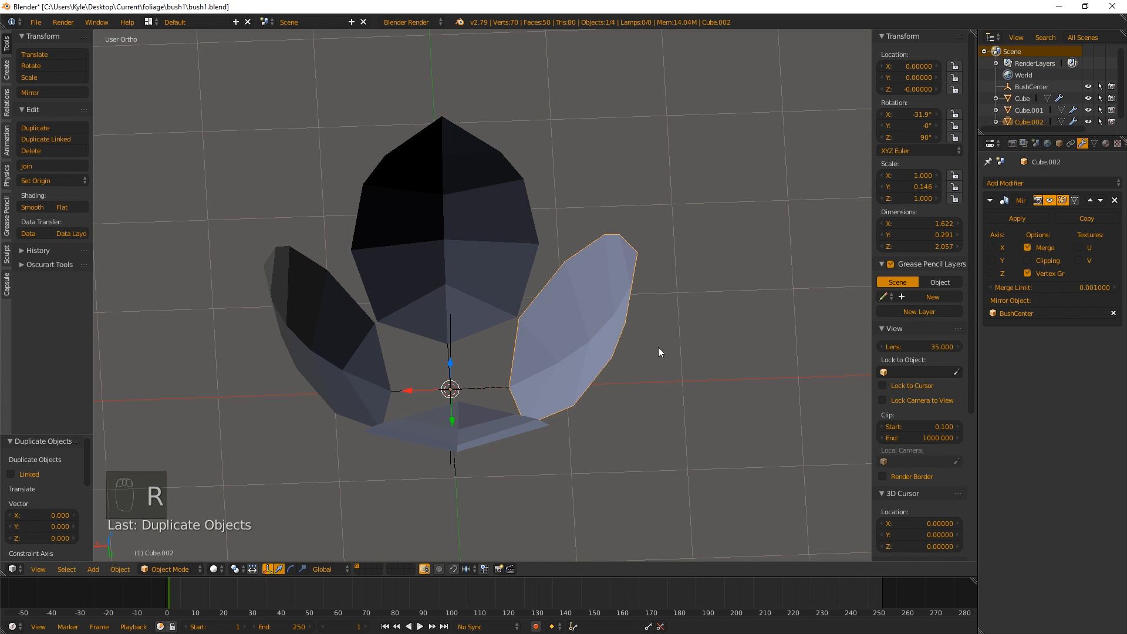
Move the new leaf copy outward along the X axis by about -0.158 units.
{"action": "middle_click_drag", "start_coordinate": [657, 347], "coordinate": [642, 283]}
{"action": "key", "text": "g"}
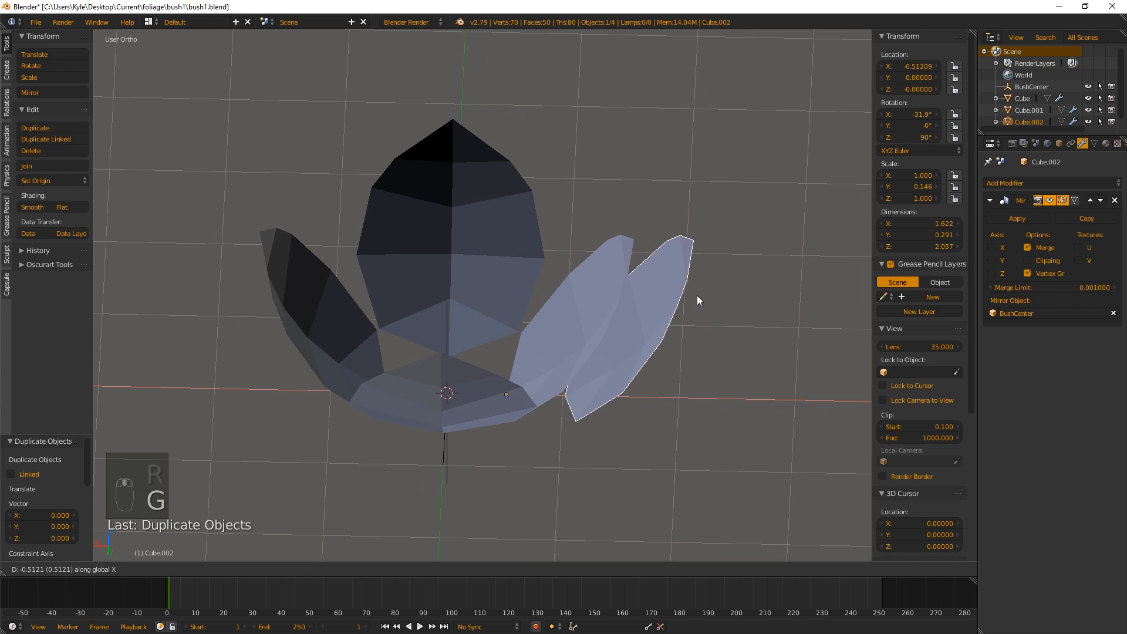
{"action": "left_click", "coordinate": [651, 311]}
Set the shifted leaf copy's origin to the 3D cursor at the bush center.
{"action": "middle_click_drag", "start_coordinate": [631, 342], "coordinate": [663, 398]}
{"action": "scroll", "coordinate": [641, 305], "scroll_direction": "up", "scroll_amount": 3}
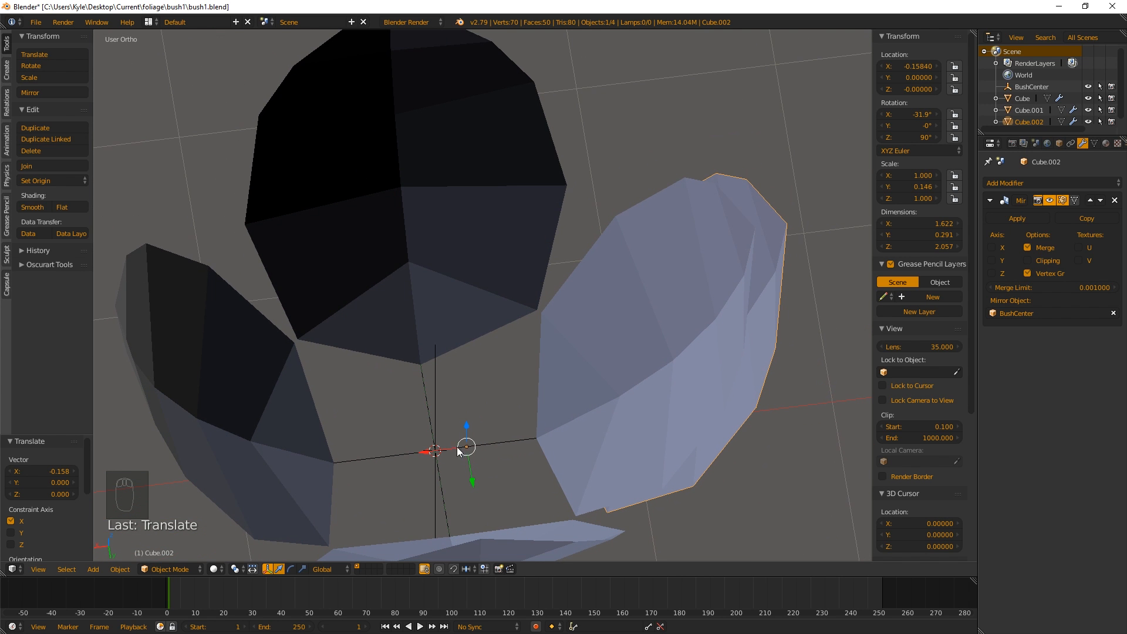
{"action": "key", "text": "r"}
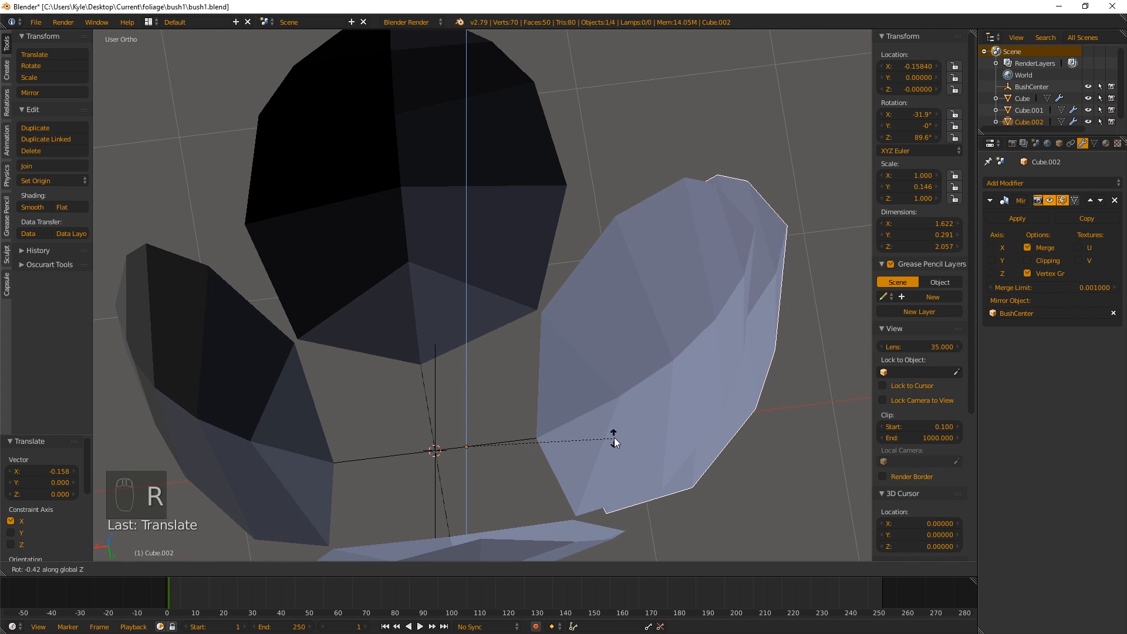
{"action": "right_click", "coordinate": [610, 325]}
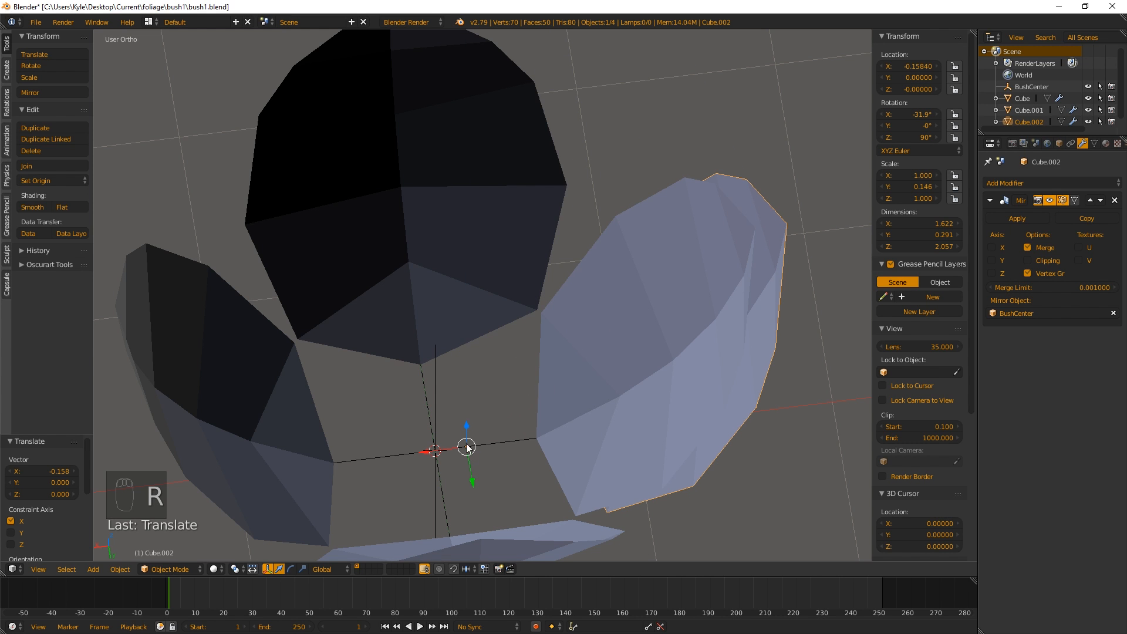
{"action": "key", "text": "ctrl+alt+shift+c"}
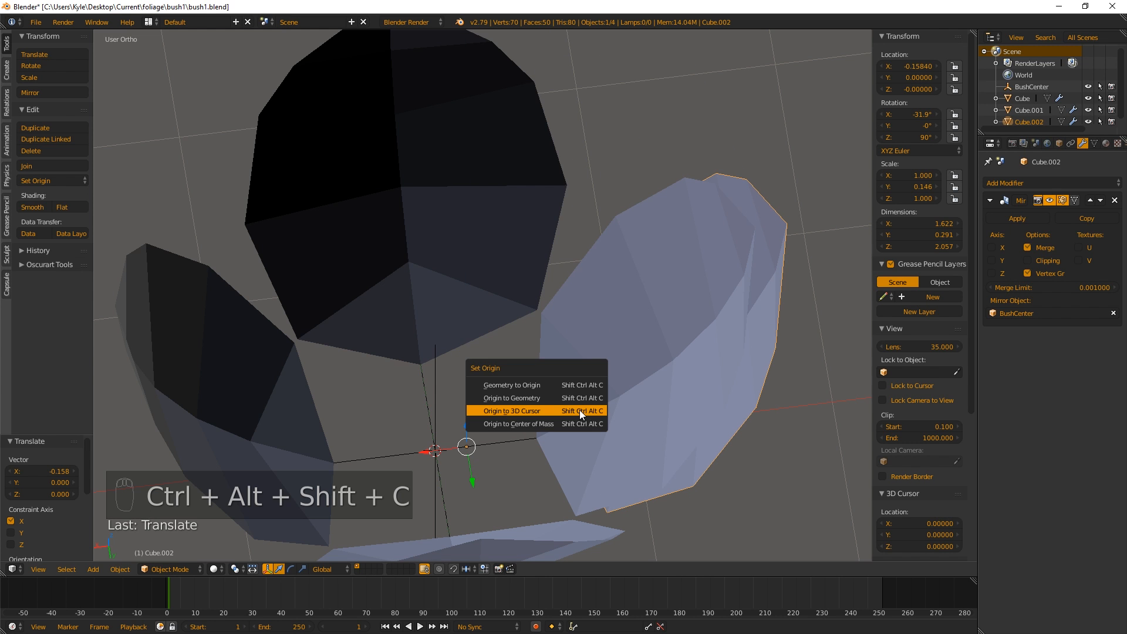
{"action": "left_click", "coordinate": [575, 409]}
{"action": "middle_click_drag", "start_coordinate": [689, 388], "coordinate": [660, 353]}
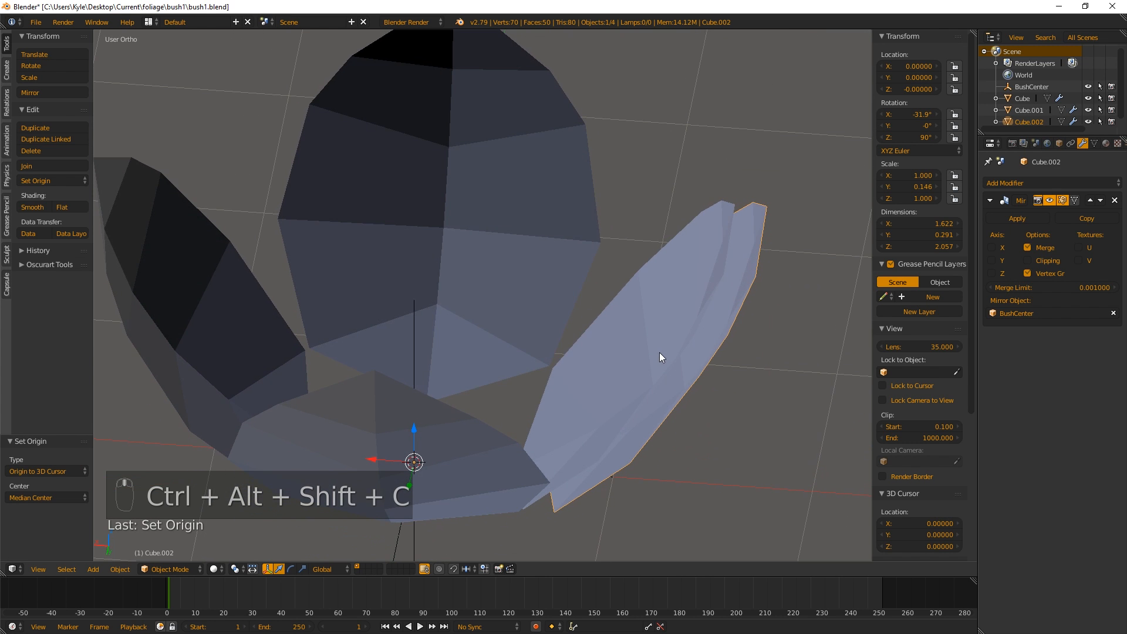
Set the new leaf copy's Z rotation to 145°.
{"action": "key", "text": "r"}
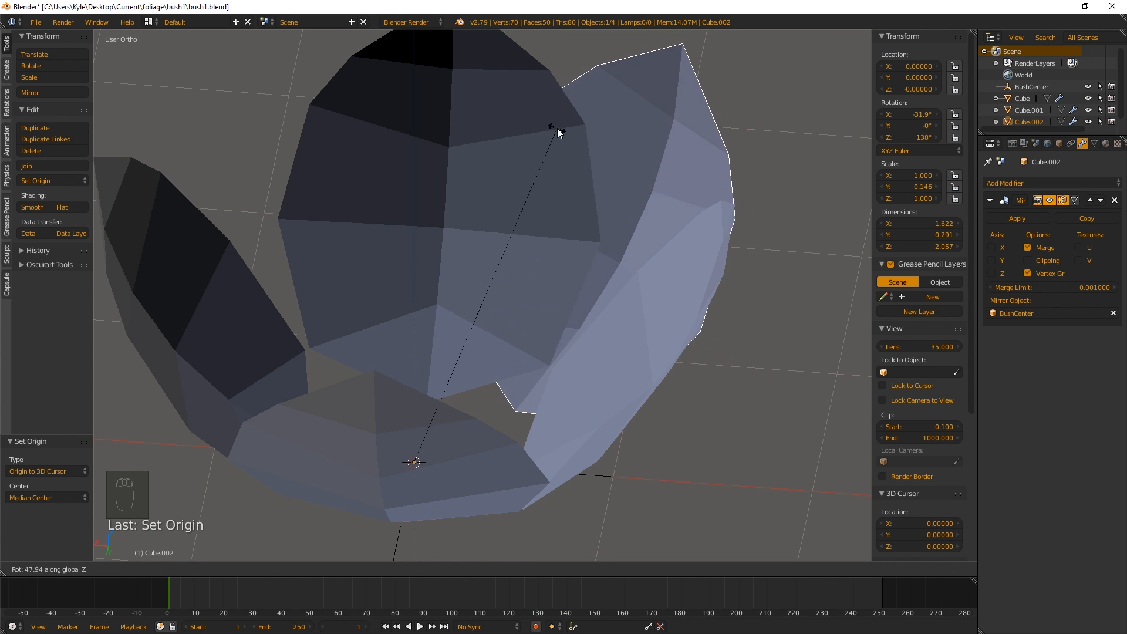
{"action": "key", "text": "Escape"}
{"action": "left_click", "coordinate": [904, 137]}
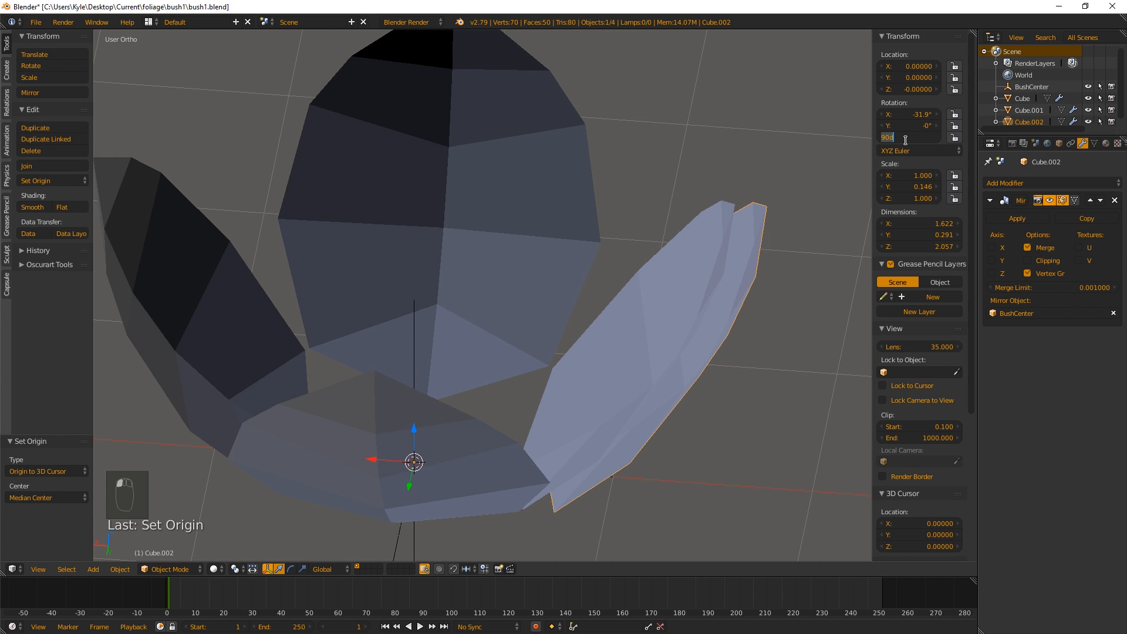
{"action": "type", "text": "145"}
{"action": "key", "text": "Return"}
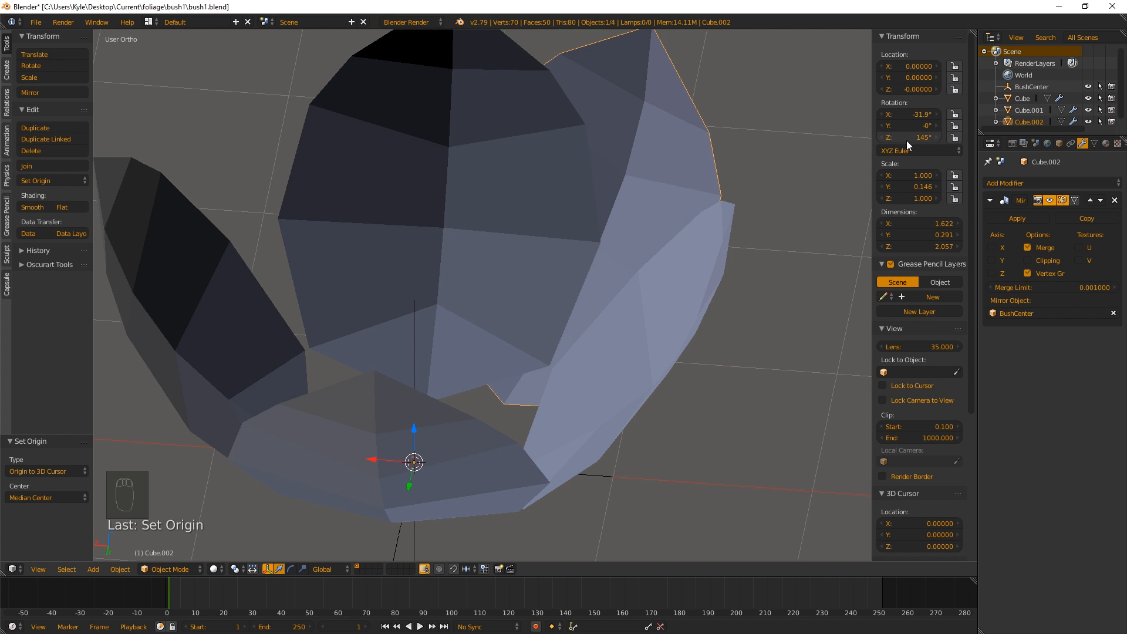
Rotate the new leaf copy about -9.81° around the global Z axis, to a Z rotation of about 135°.
{"action": "middle_click_drag", "start_coordinate": [675, 223], "coordinate": [556, 347]}
{"action": "key", "text": "r"}
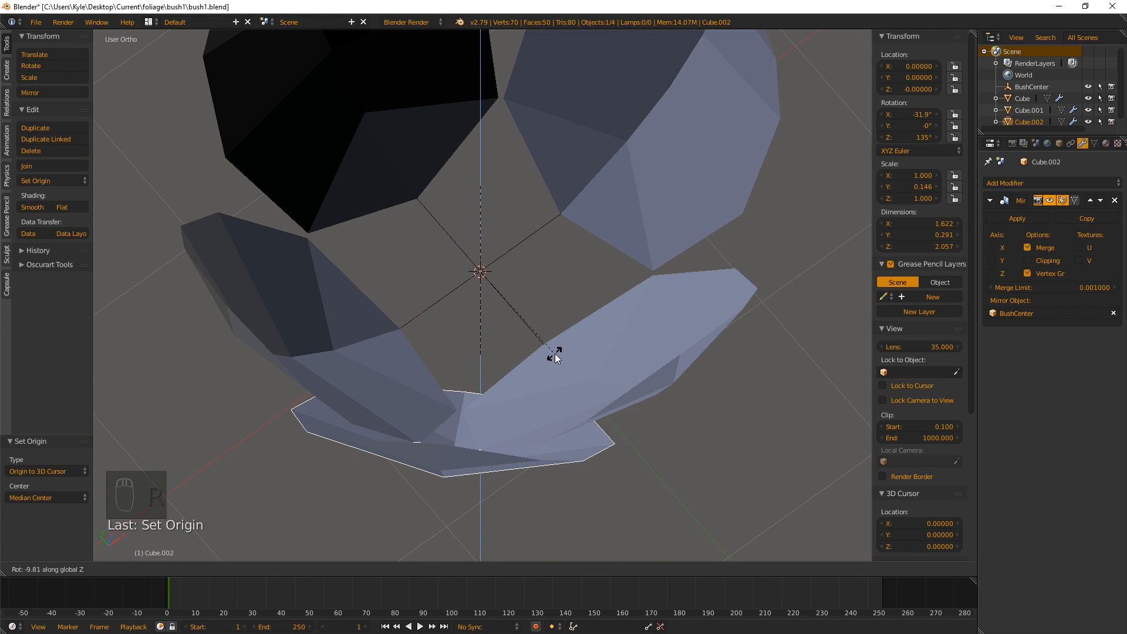
{"action": "left_click", "coordinate": [555, 353]}
{"action": "middle_click_drag", "start_coordinate": [555, 353], "coordinate": [598, 379]}
{"action": "right_click", "coordinate": [470, 427]}
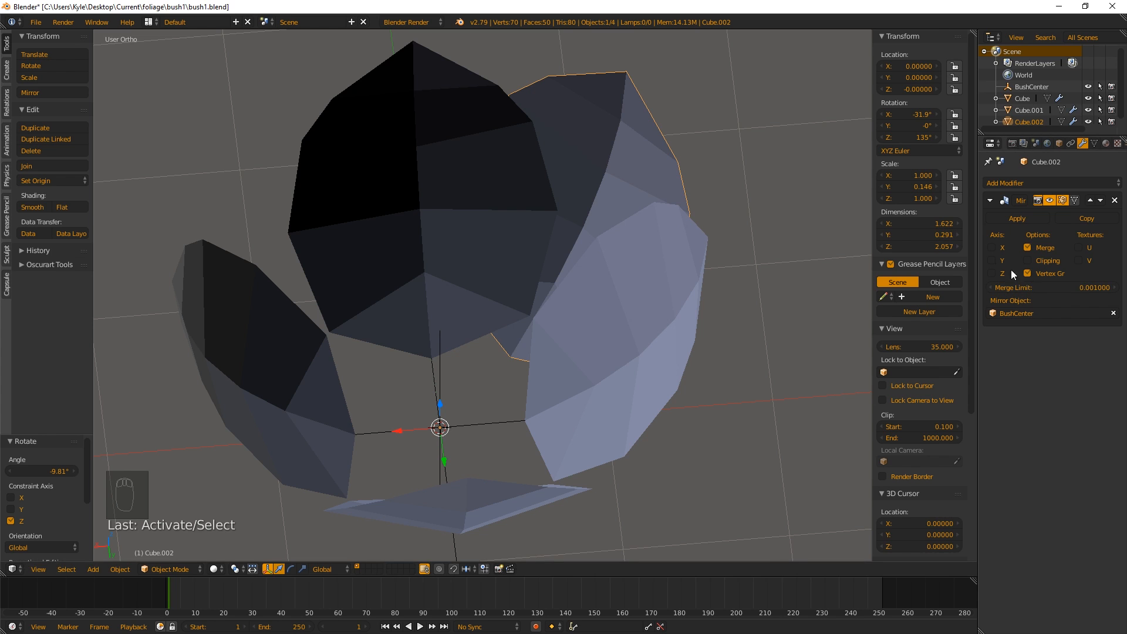
Enable X and Y mirroring around BushCenter in the Mirror modifier of the leaf rotated to 135°.
{"action": "left_click", "coordinate": [993, 247]}
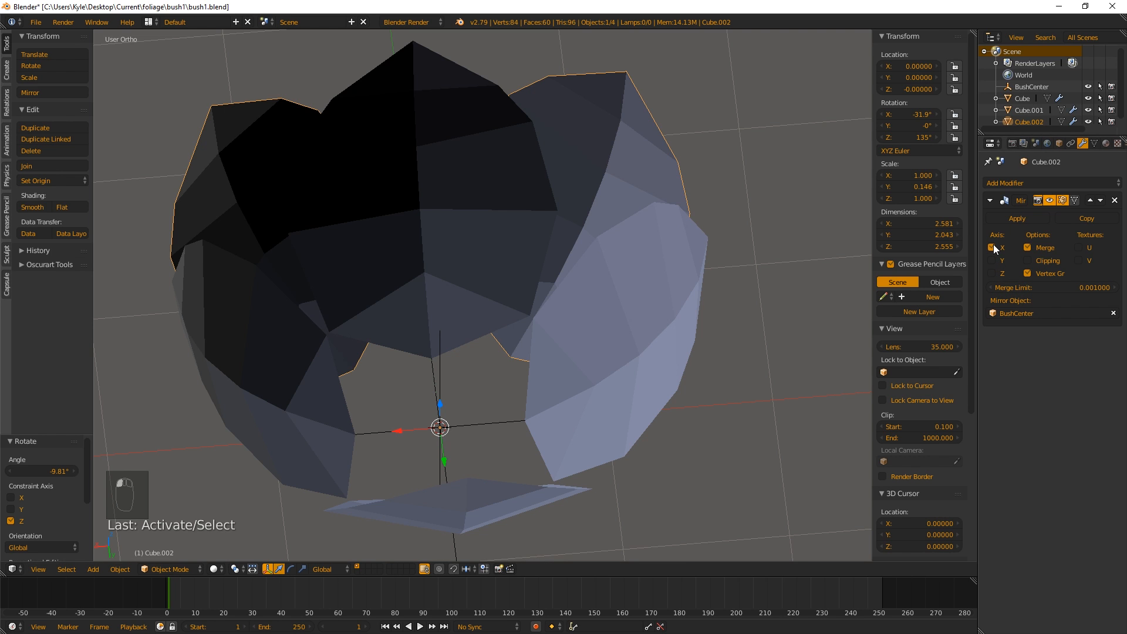
{"action": "left_click", "coordinate": [993, 260]}
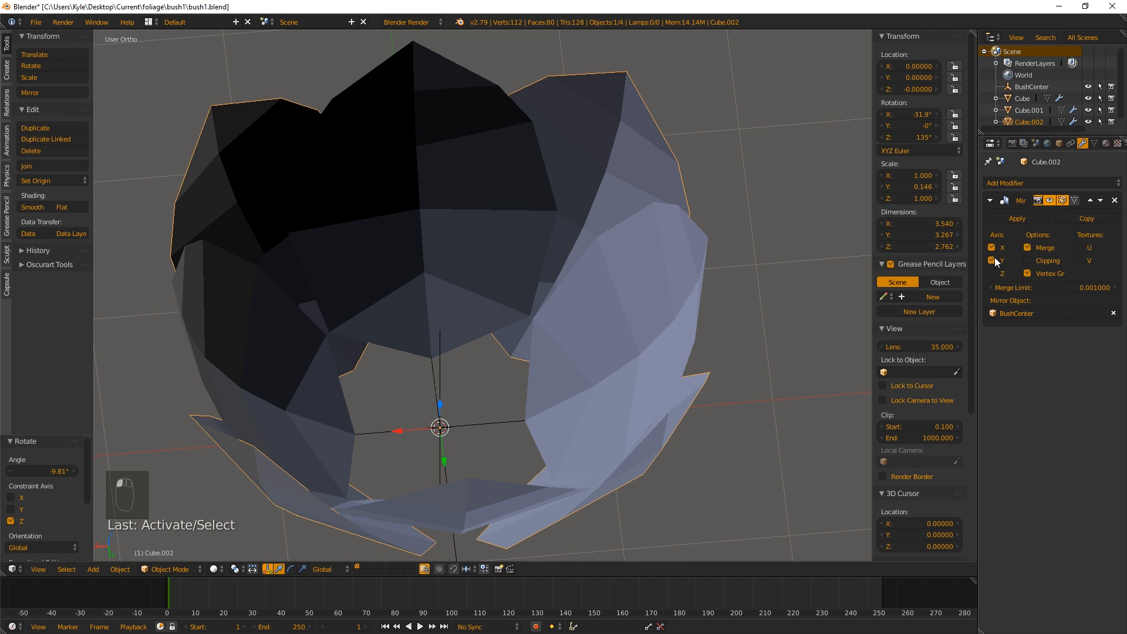
Examine the mirrored ring of leaves from several angles to check its spacing and overlaps.
{"action": "middle_click_drag", "start_coordinate": [638, 376], "coordinate": [451, 351]}
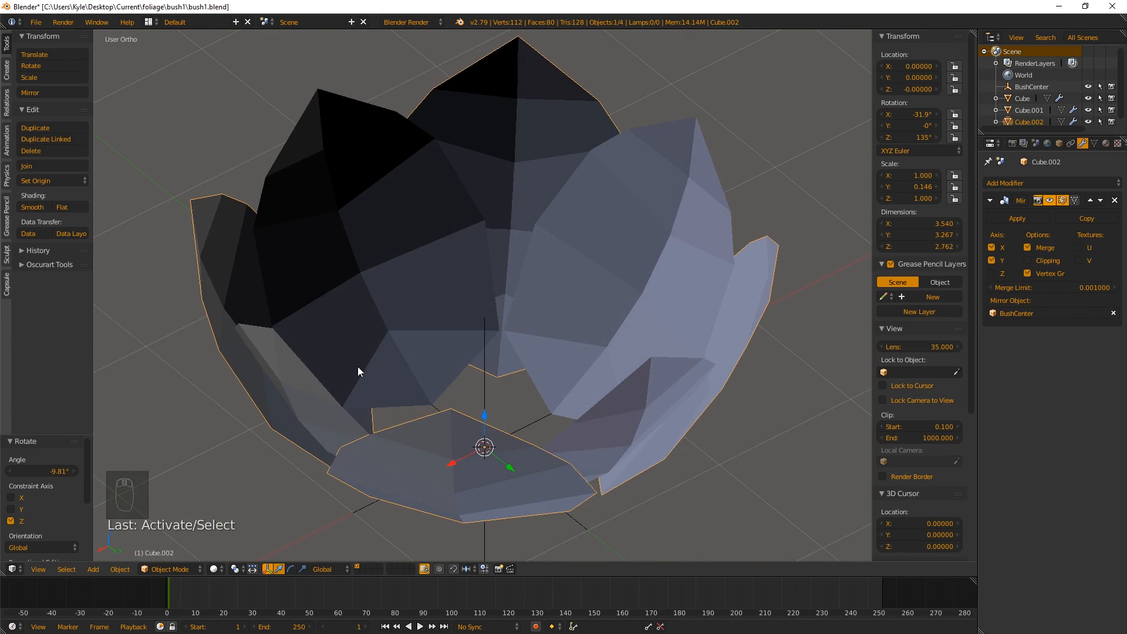
{"action": "middle_click_drag", "start_coordinate": [384, 389], "coordinate": [517, 356]}
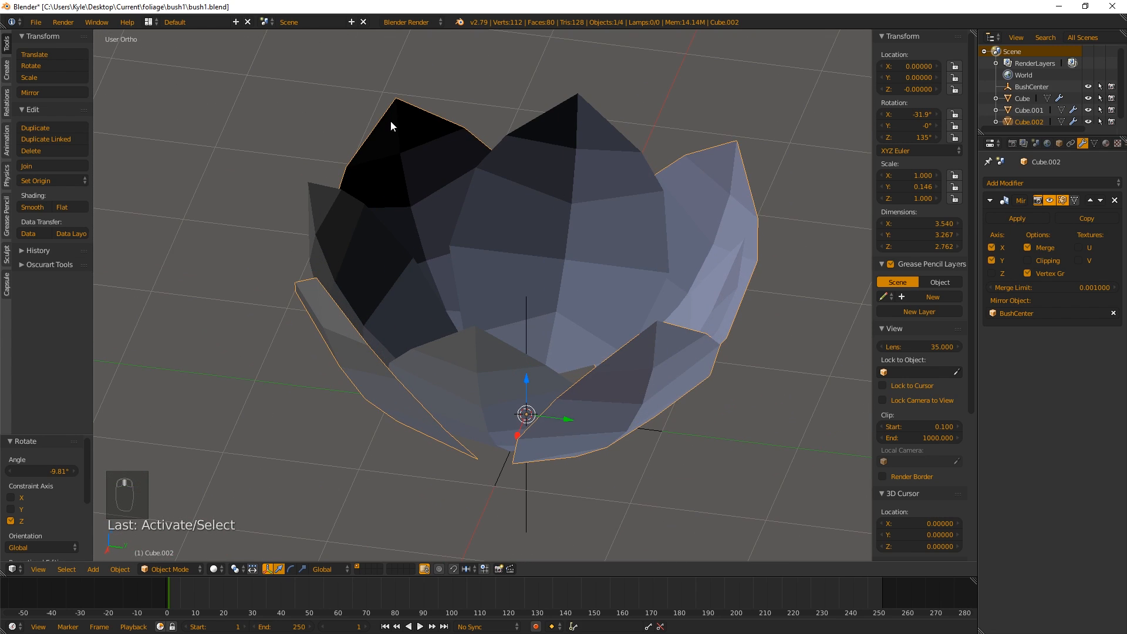
{"action": "scroll", "coordinate": [501, 251], "scroll_direction": "down", "scroll_amount": 3}
{"action": "middle_click_drag", "start_coordinate": [455, 280], "coordinate": [351, 311]}
{"action": "scroll", "coordinate": [544, 284], "scroll_direction": "down", "scroll_amount": 1}
{"action": "scroll", "coordinate": [543, 283], "scroll_direction": "up", "scroll_amount": 4}
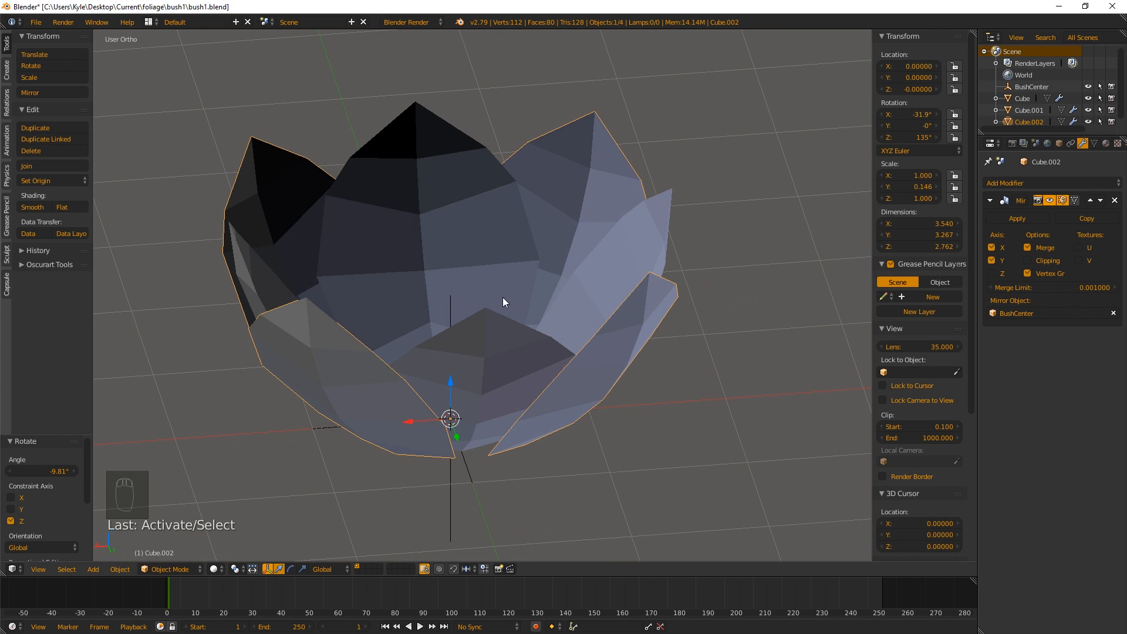
{"action": "middle_click_drag", "start_coordinate": [430, 294], "coordinate": [493, 356]}
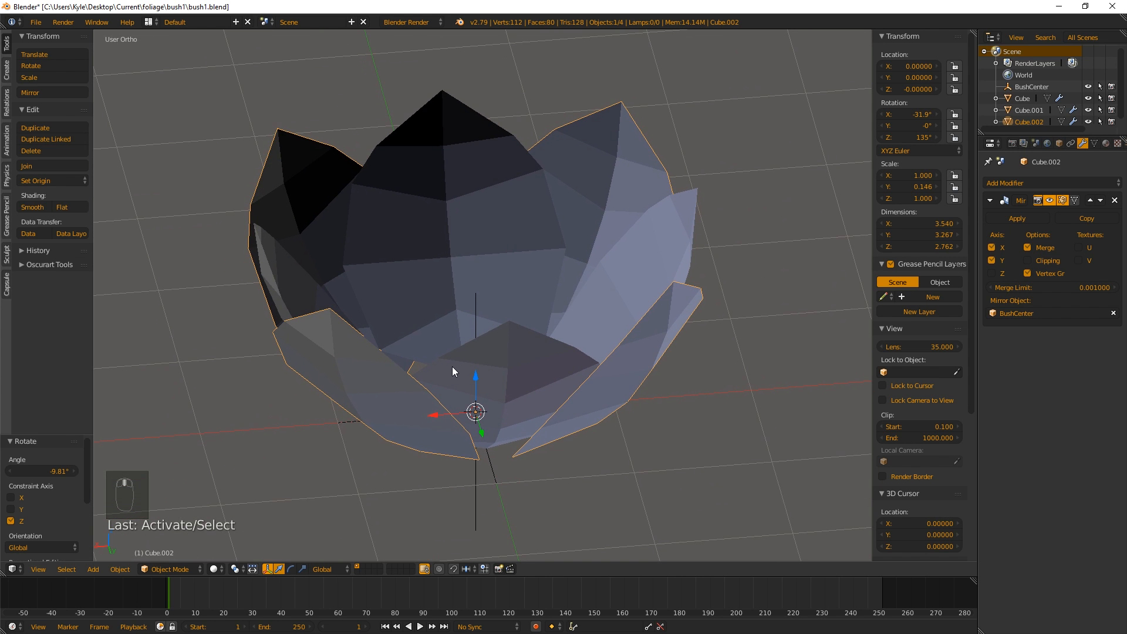
{"action": "middle_click_drag", "start_coordinate": [453, 322], "coordinate": [526, 345]}
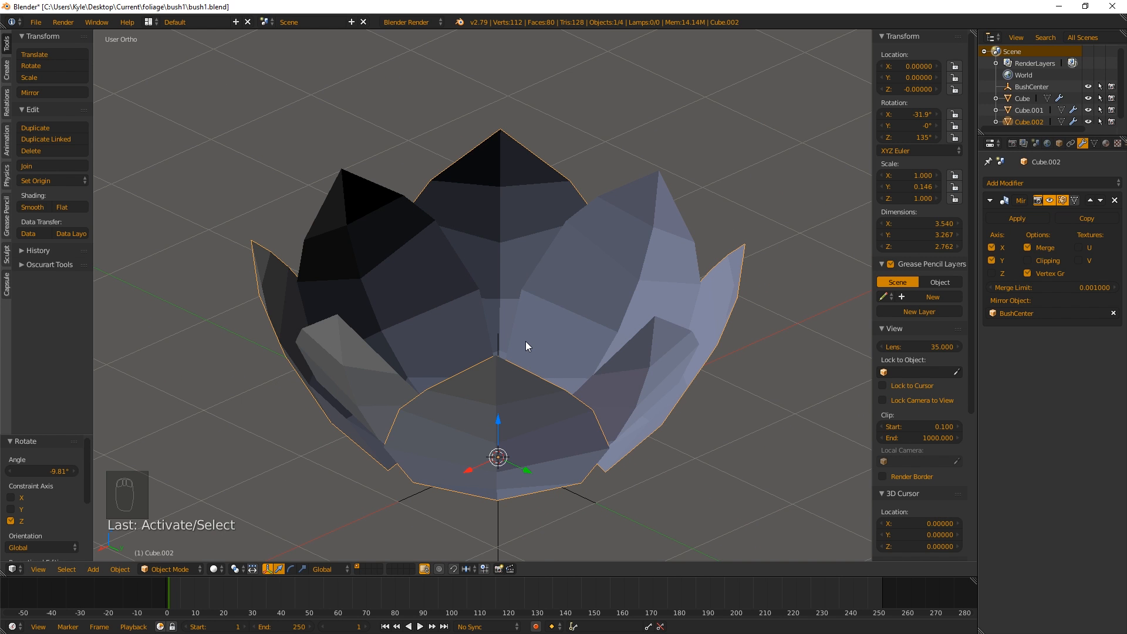
{"action": "middle_click_drag", "start_coordinate": [606, 315], "coordinate": [543, 317]}
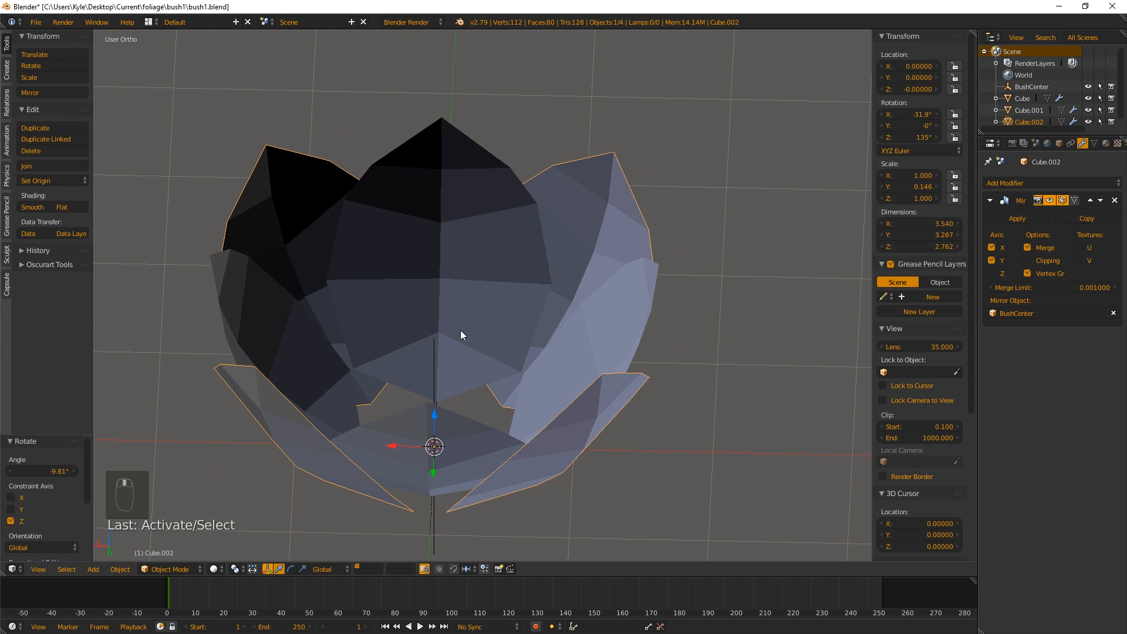
{"action": "middle_click_drag", "start_coordinate": [517, 355], "coordinate": [427, 334]}
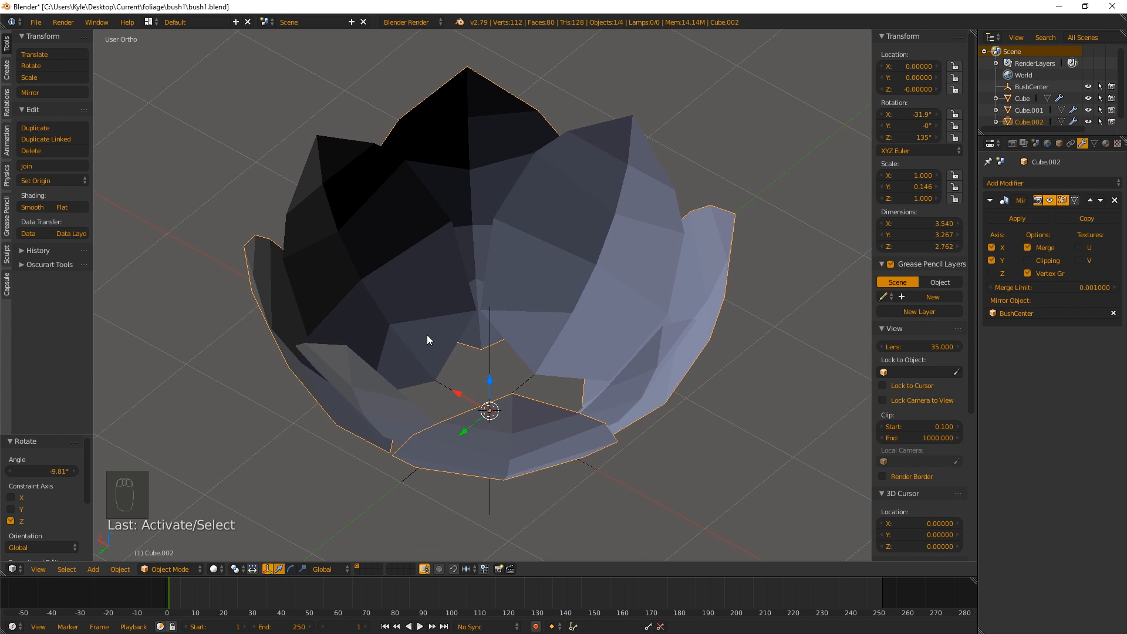
{"action": "middle_click_drag", "start_coordinate": [465, 352], "coordinate": [536, 377]}
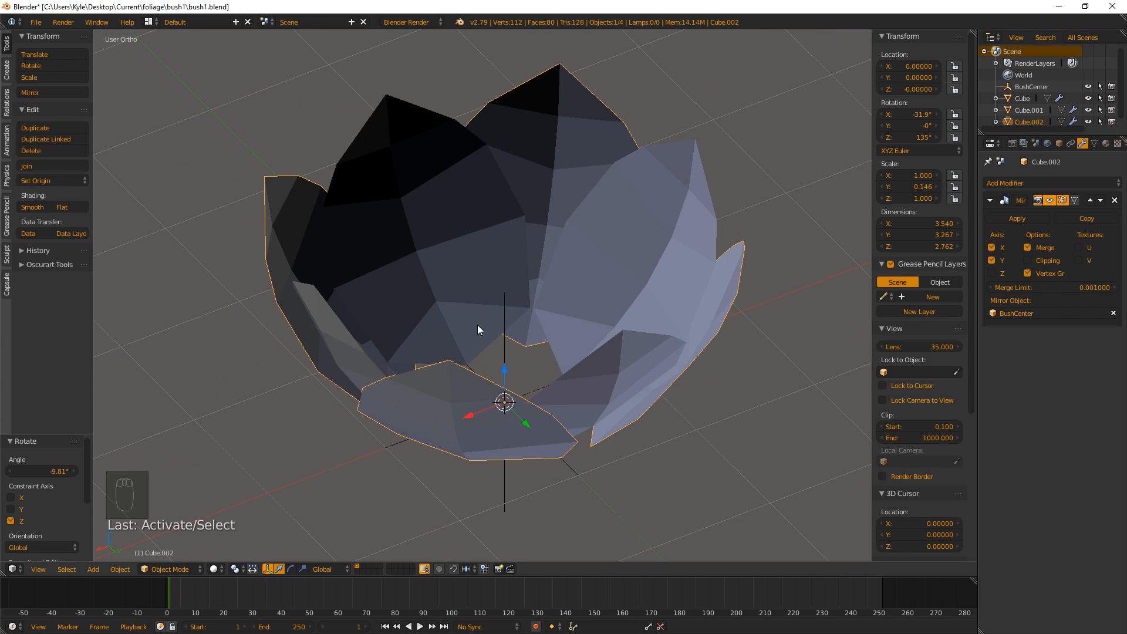
{"action": "middle_click_drag", "start_coordinate": [585, 308], "coordinate": [734, 246]}
Duplicate the original Y-mirrored leaf in place and turn off the Y mirroring on the copy.
{"action": "right_click", "coordinate": [504, 355]}
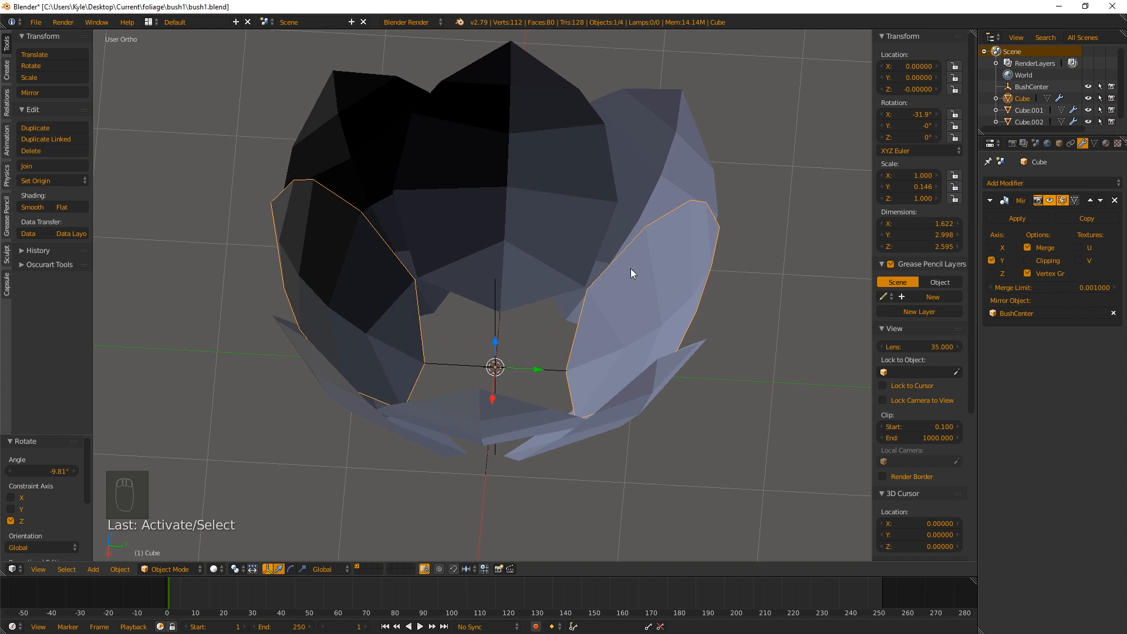
{"action": "middle_click_drag", "start_coordinate": [641, 285], "coordinate": [699, 250]}
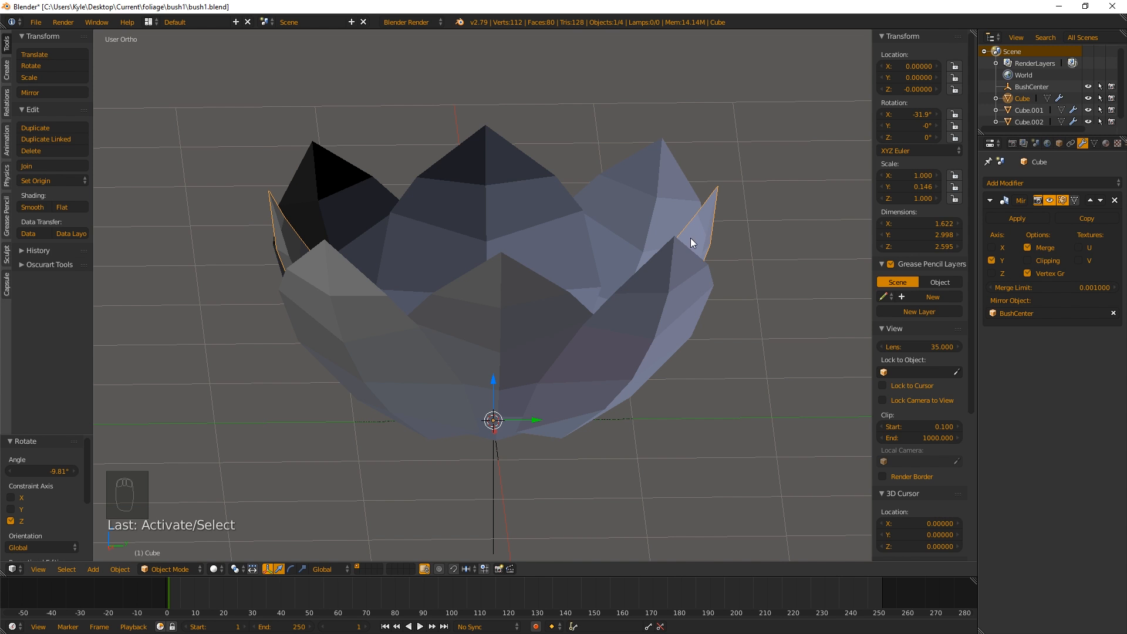
{"action": "key", "text": "shift+d"}
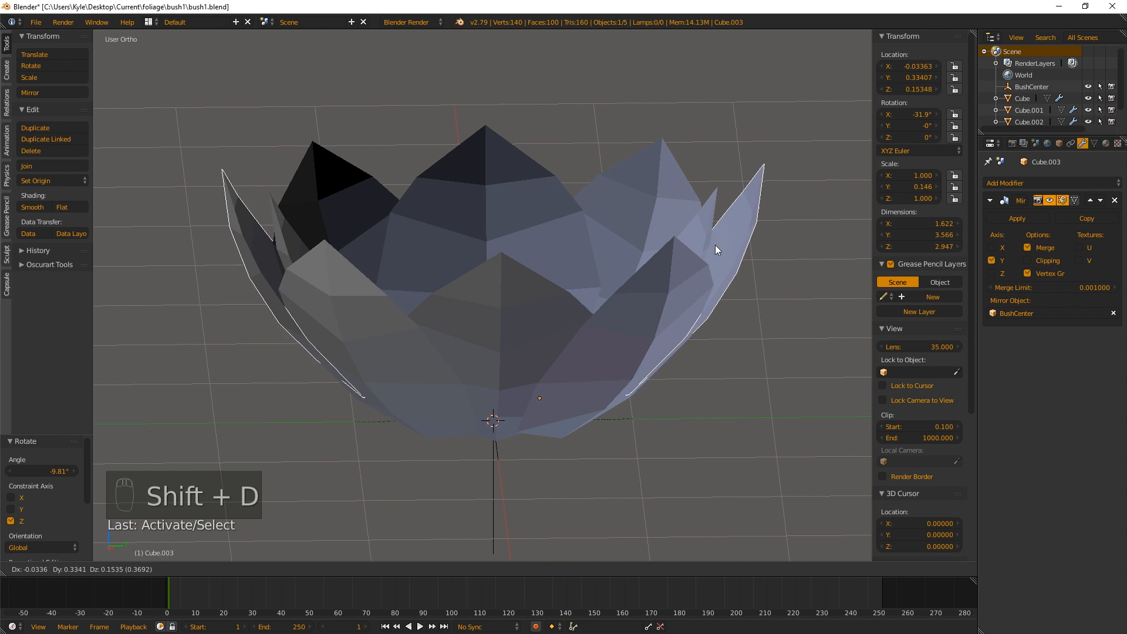
{"action": "right_click", "coordinate": [744, 300]}
{"action": "middle_click_drag", "start_coordinate": [744, 301], "coordinate": [659, 287], "text": "shift"}
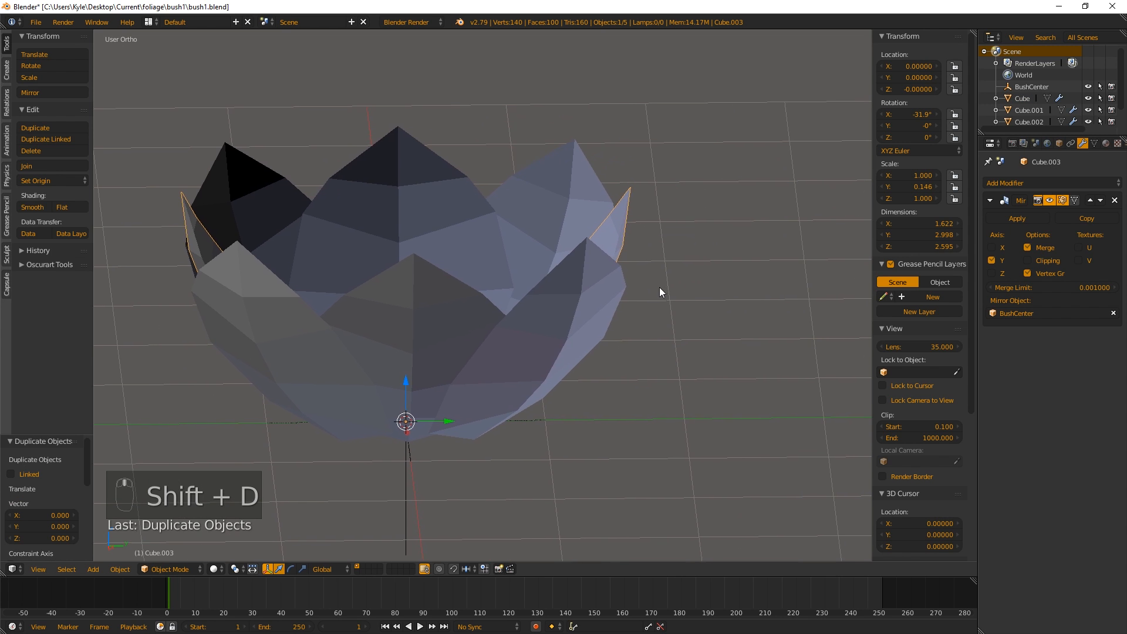
{"action": "left_click", "coordinate": [992, 260]}
Move the unmirrored leaf copy about 1.496 units along the Y axis, clear of the leaf ring.
{"action": "key", "text": "g"}
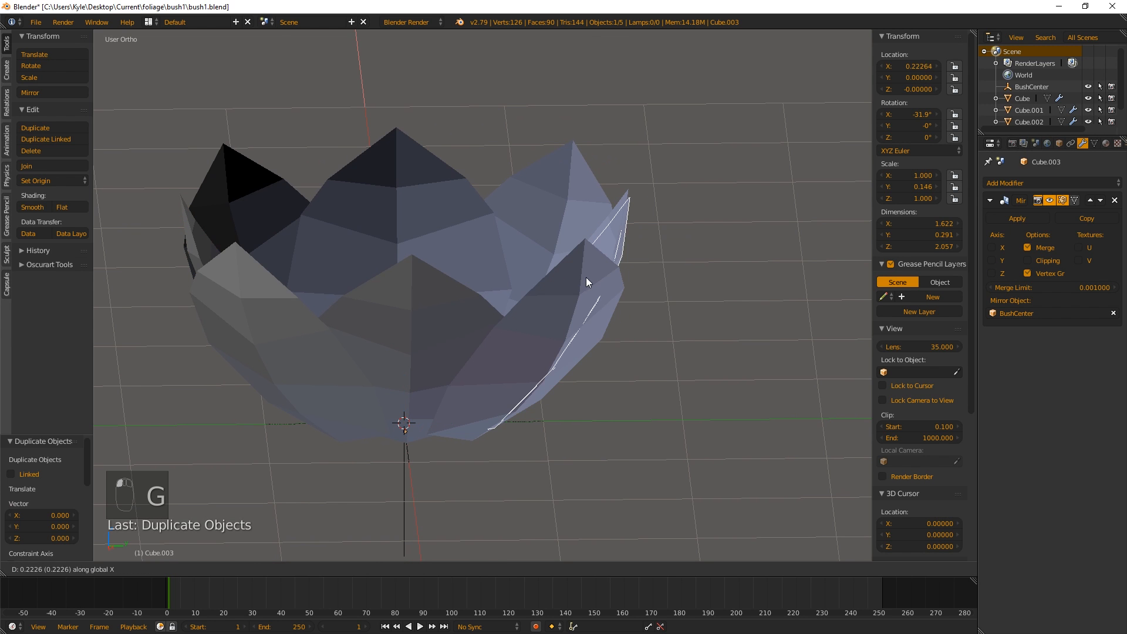
{"action": "key", "text": "y"}
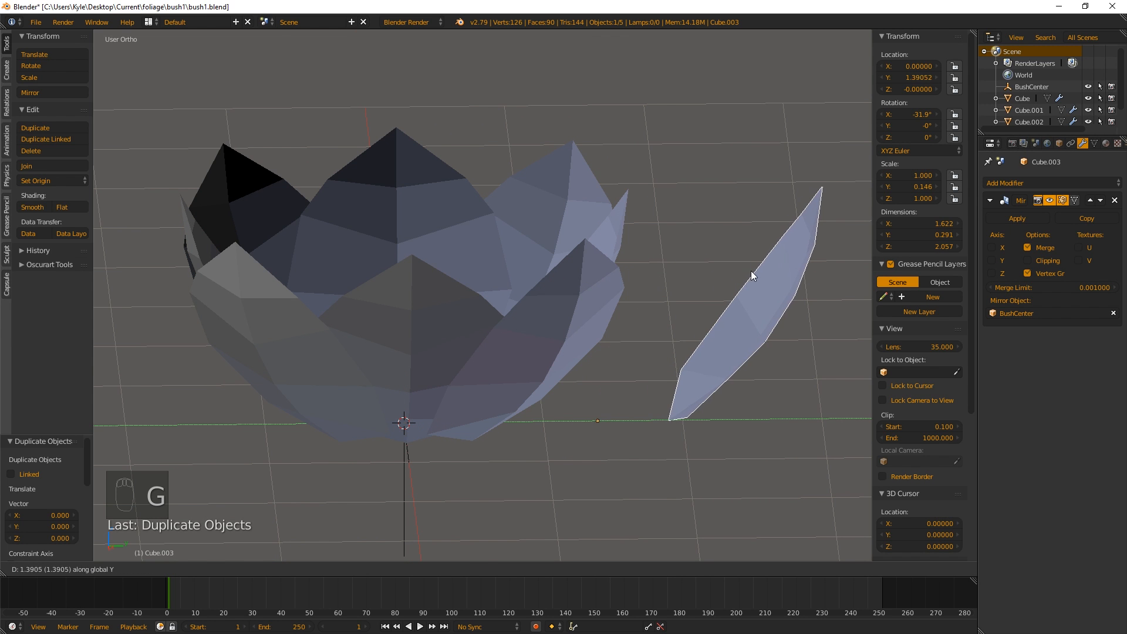
{"action": "left_click", "coordinate": [752, 322]}
{"action": "middle_click_drag", "start_coordinate": [753, 323], "coordinate": [743, 297]}
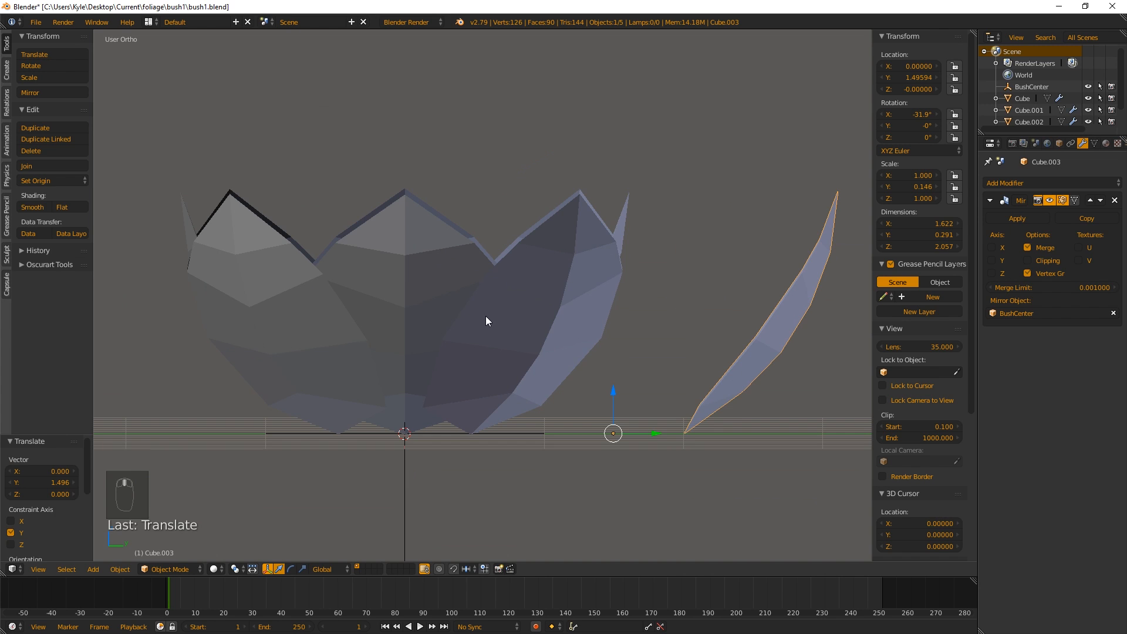
Select the leaf ring and the BushCenter empty without the separated leaf copy, and hide them.
{"action": "key", "text": "a"}
{"action": "key", "text": "b"}
{"action": "left_click_drag", "start_coordinate": [147, 94], "coordinate": [642, 554]}
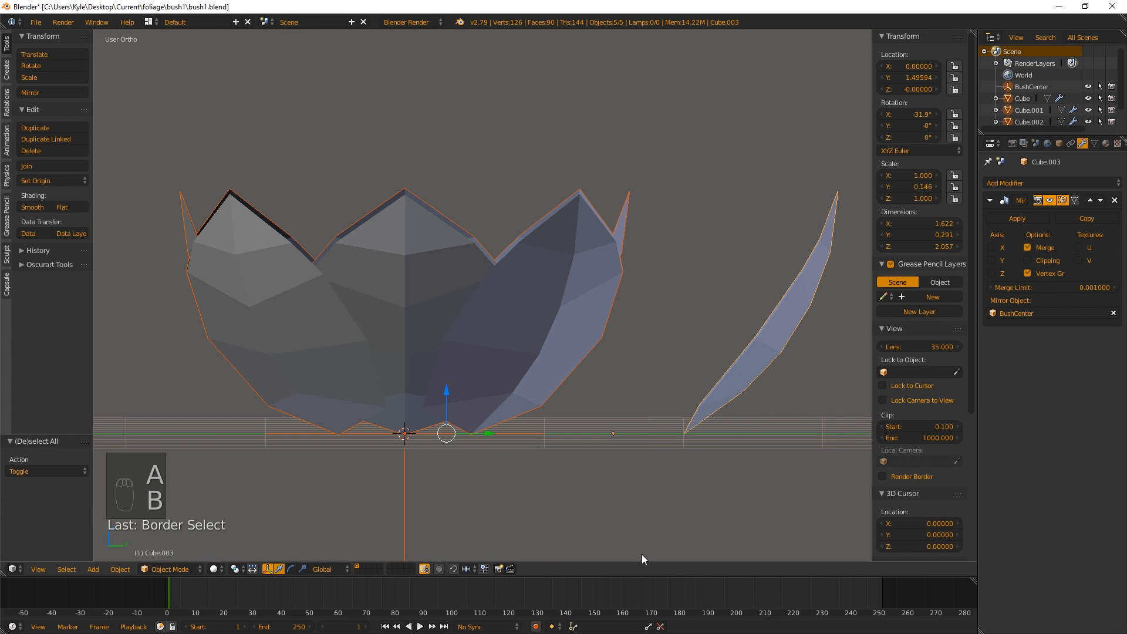
{"action": "right_click", "coordinate": [772, 338], "text": "shift"}
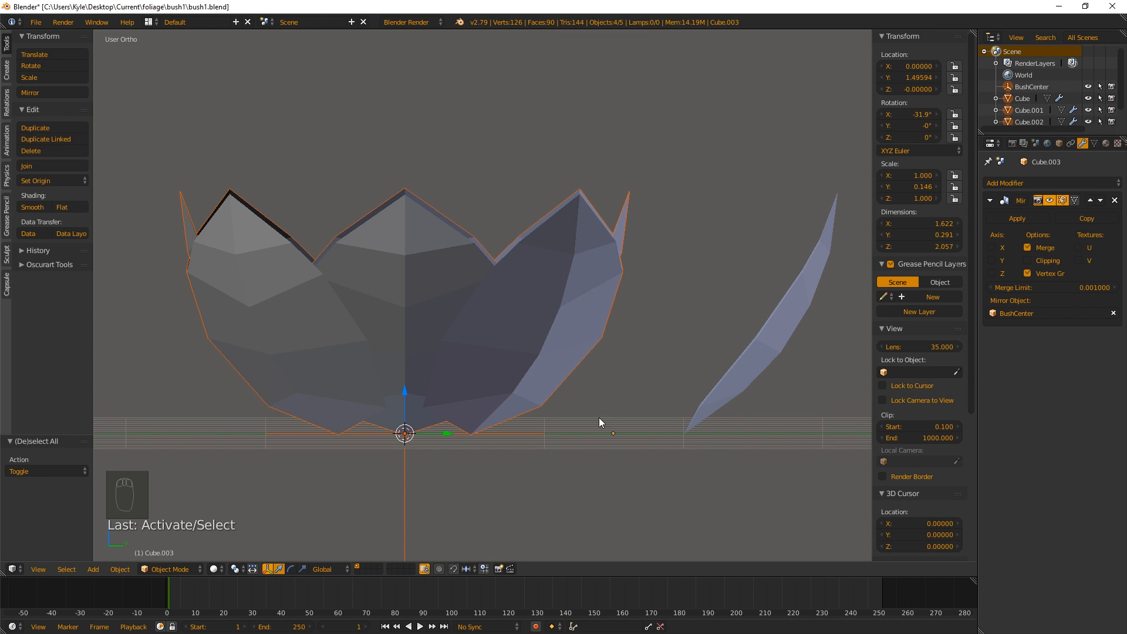
{"action": "key", "text": "h"}
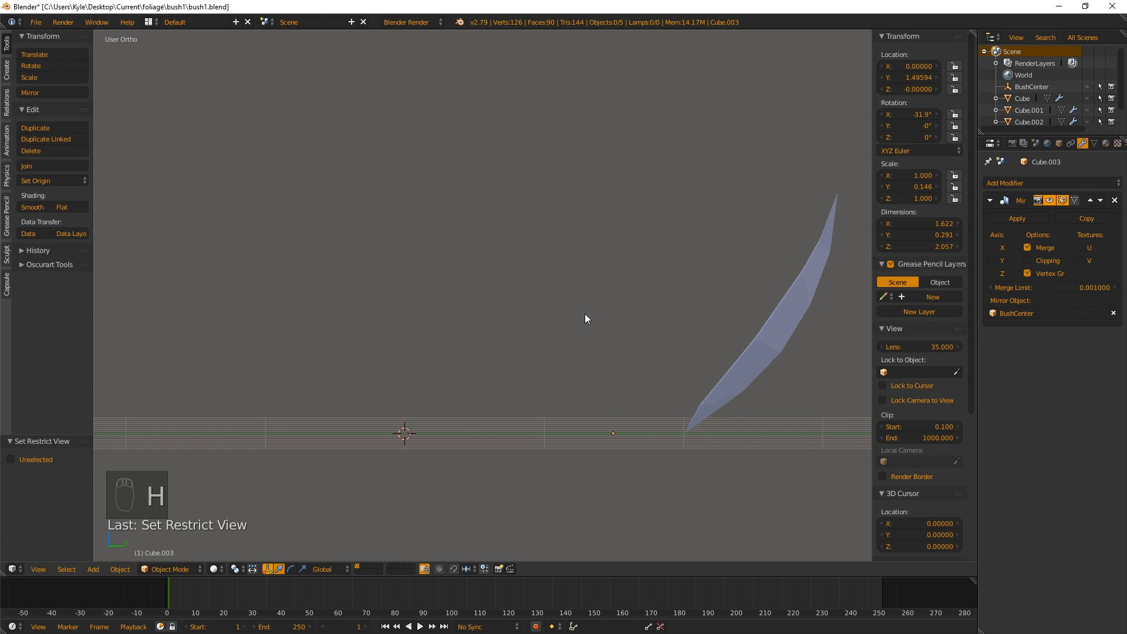
In right orthographic view, move the leaf copy about -2.013 units along Y so its base tip meets the 3D cursor.
{"action": "right_click", "coordinate": [731, 379]}
{"action": "key", "text": "KP_3"}
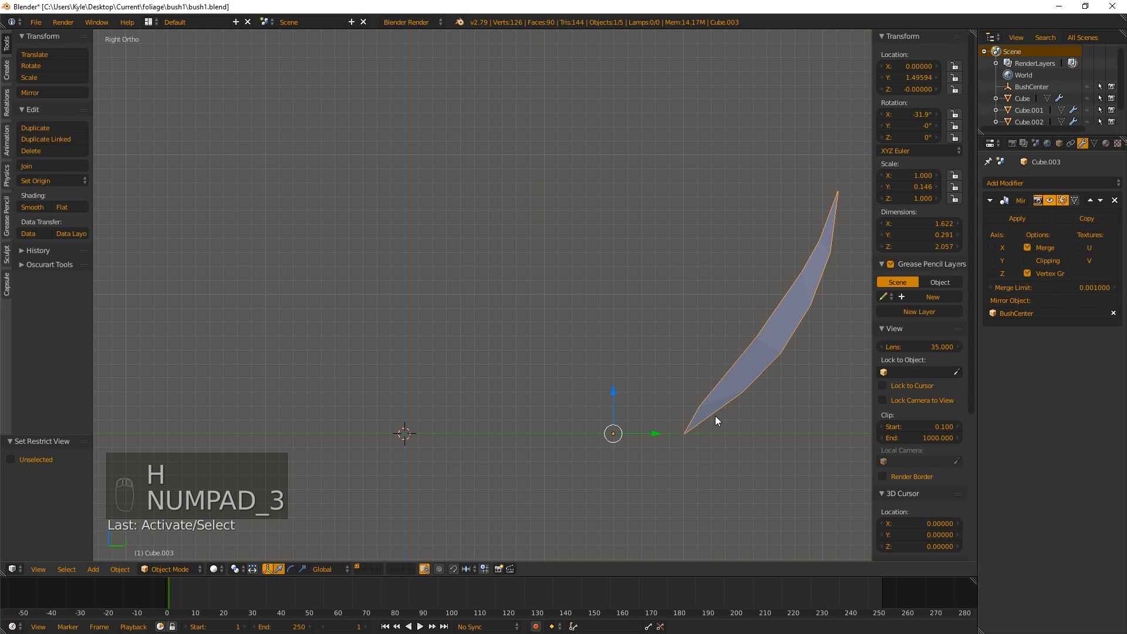
{"action": "key", "text": "KP_5"}
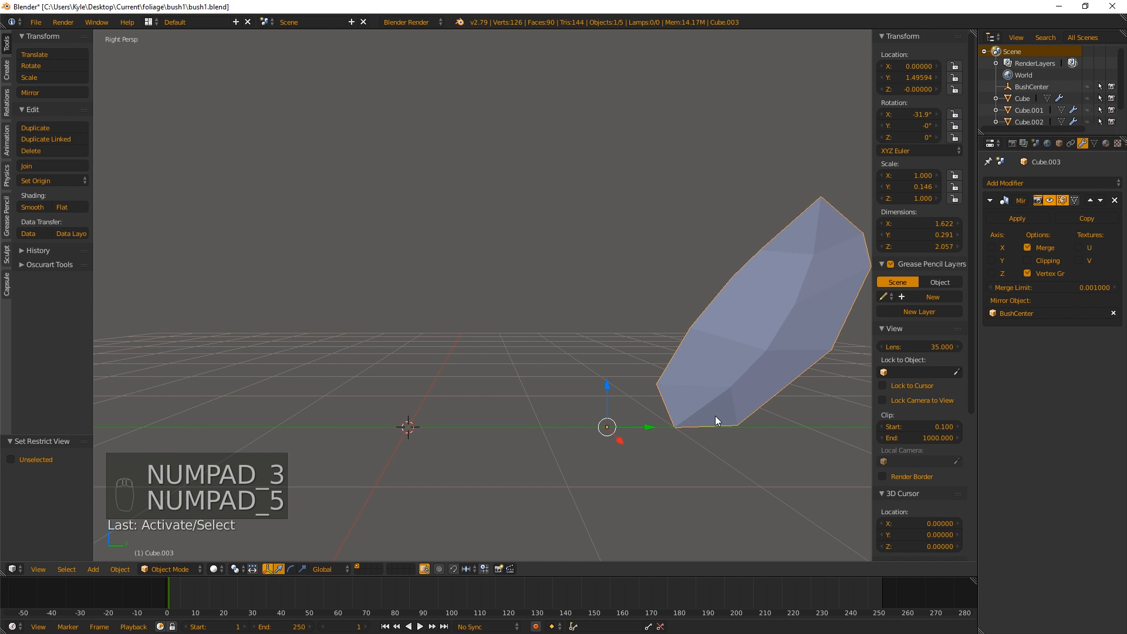
{"action": "key", "text": "KP_5"}
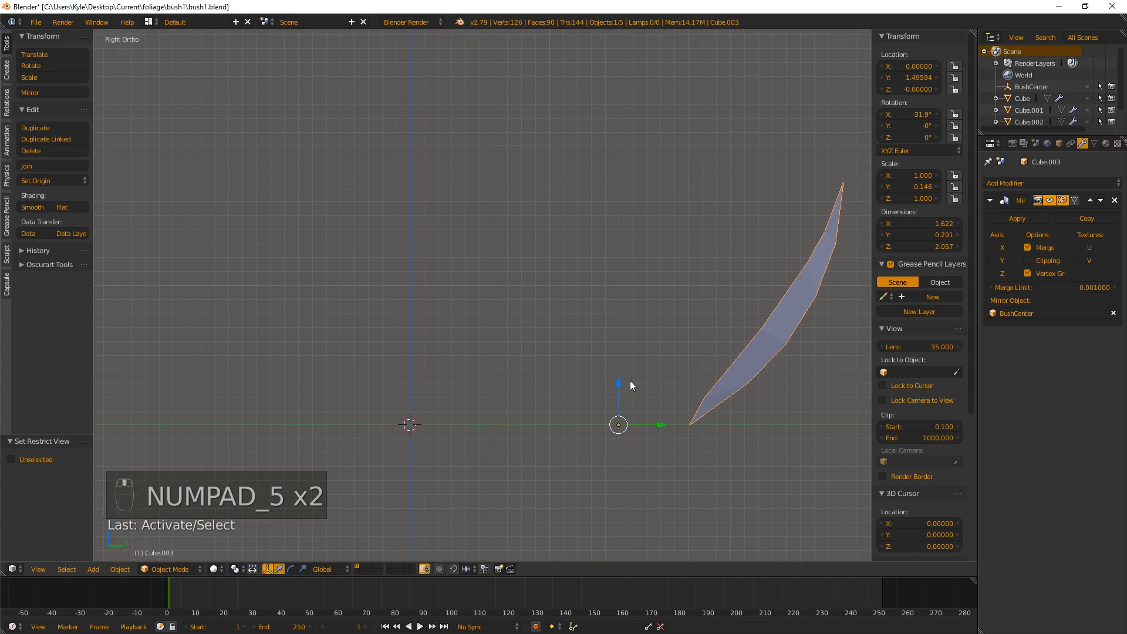
{"action": "middle_click_drag", "start_coordinate": [629, 380], "coordinate": [644, 378], "text": "shift"}
{"action": "key", "text": "g"}
{"action": "key", "text": "z"}
{"action": "key", "text": "y"}
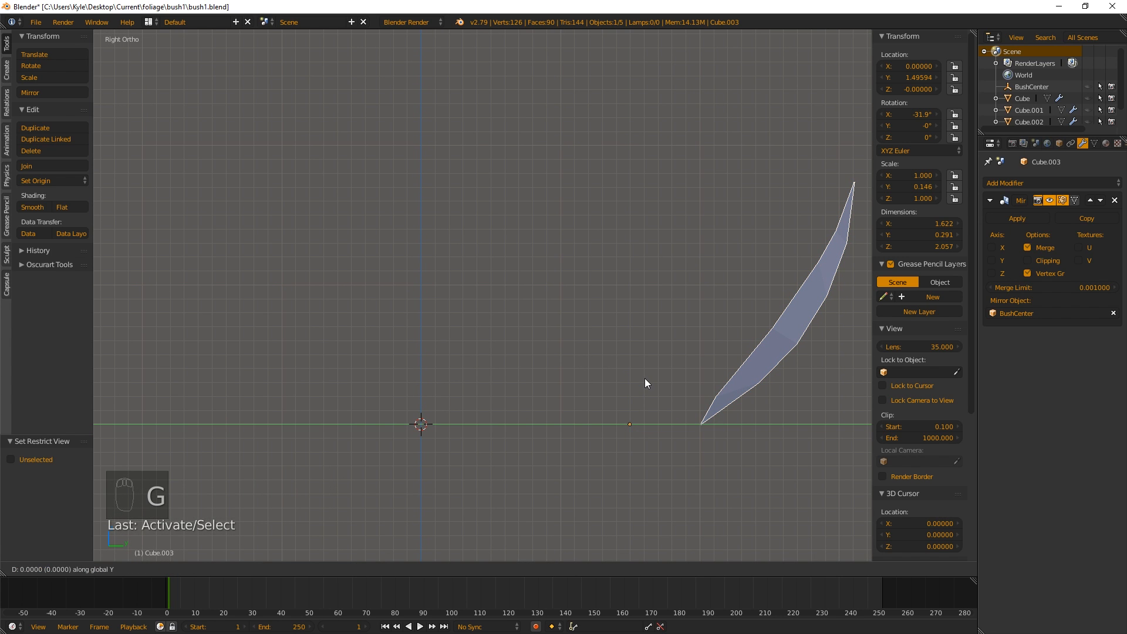
{"action": "left_click", "coordinate": [362, 367]}
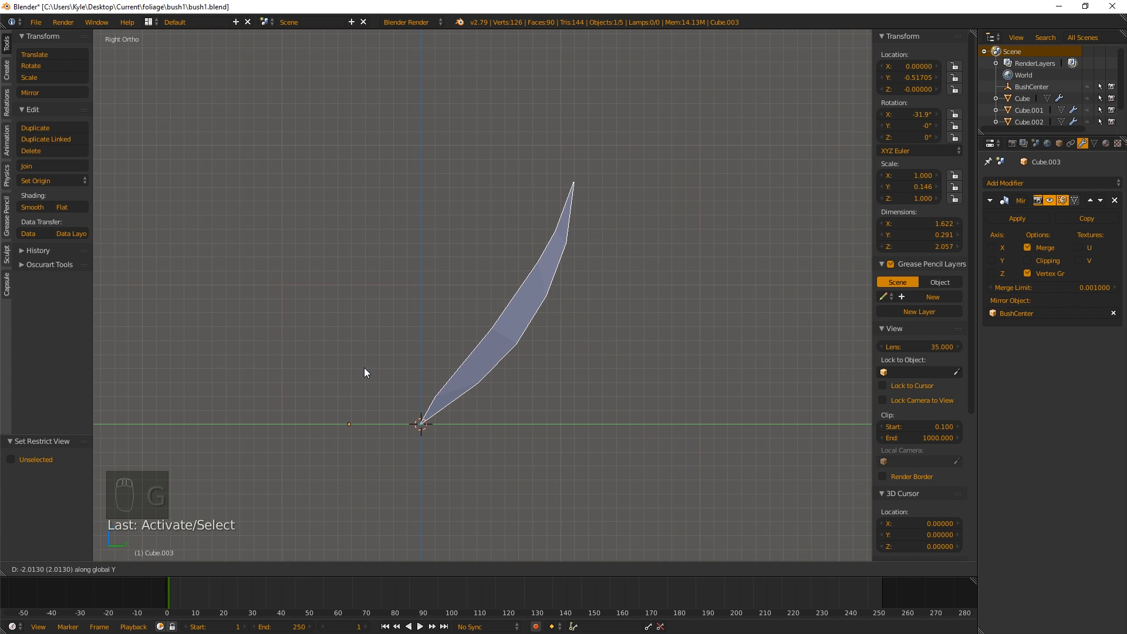
Set the leaf copy's origin to its geometry and finally to the 3D cursor at its base tip.
{"action": "middle_click_drag", "start_coordinate": [482, 400], "coordinate": [510, 291], "text": "shift"}
{"action": "scroll", "coordinate": [490, 360], "scroll_direction": "up", "scroll_amount": 2}
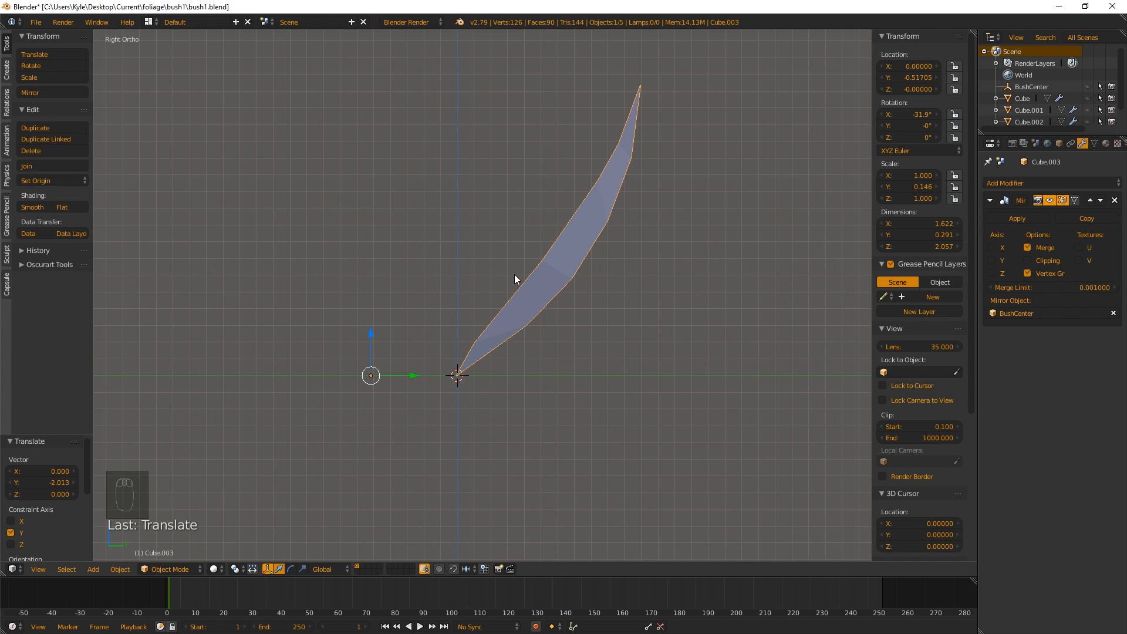
{"action": "key", "text": "ctrl+alt+shift+c"}
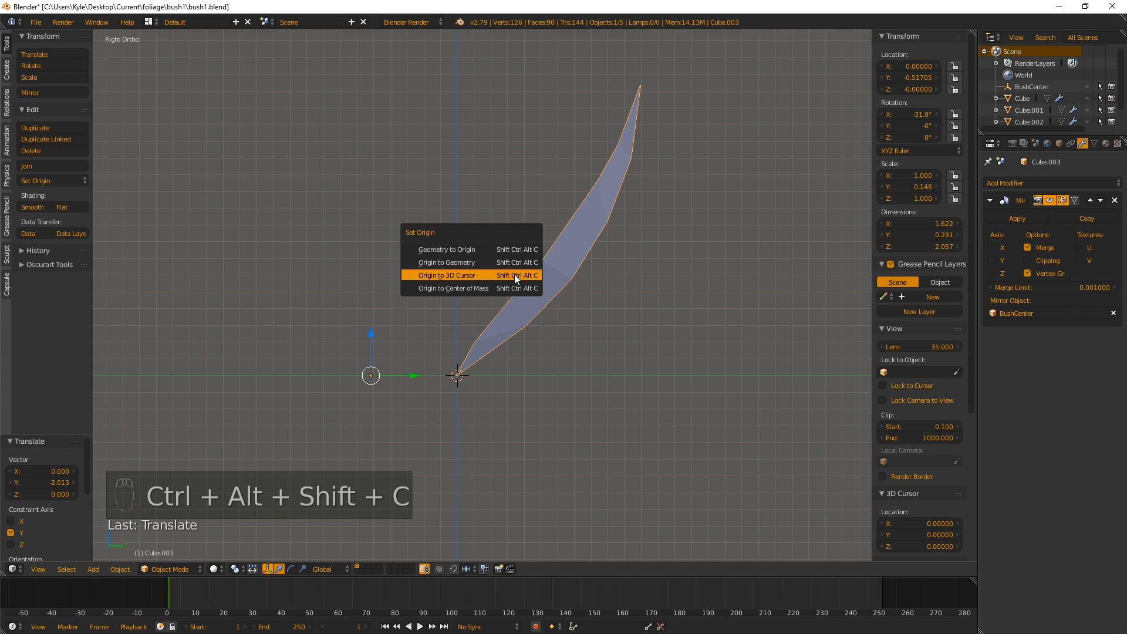
{"action": "left_click", "coordinate": [472, 263]}
{"action": "key", "text": "ctrl+alt+shift+c"}
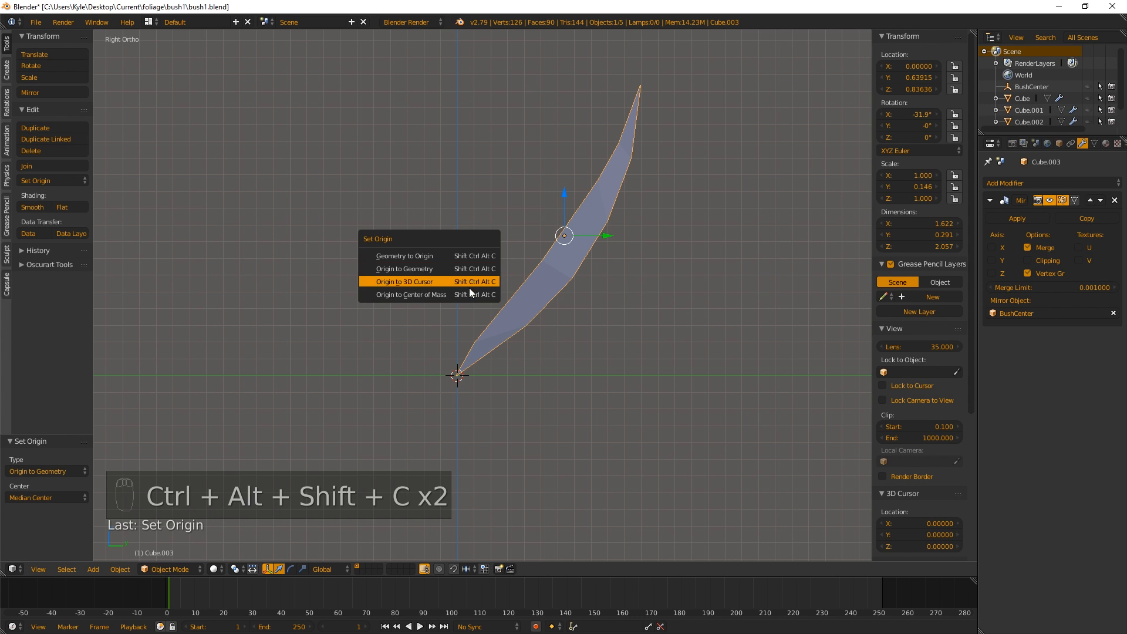
{"action": "left_click", "coordinate": [469, 285]}
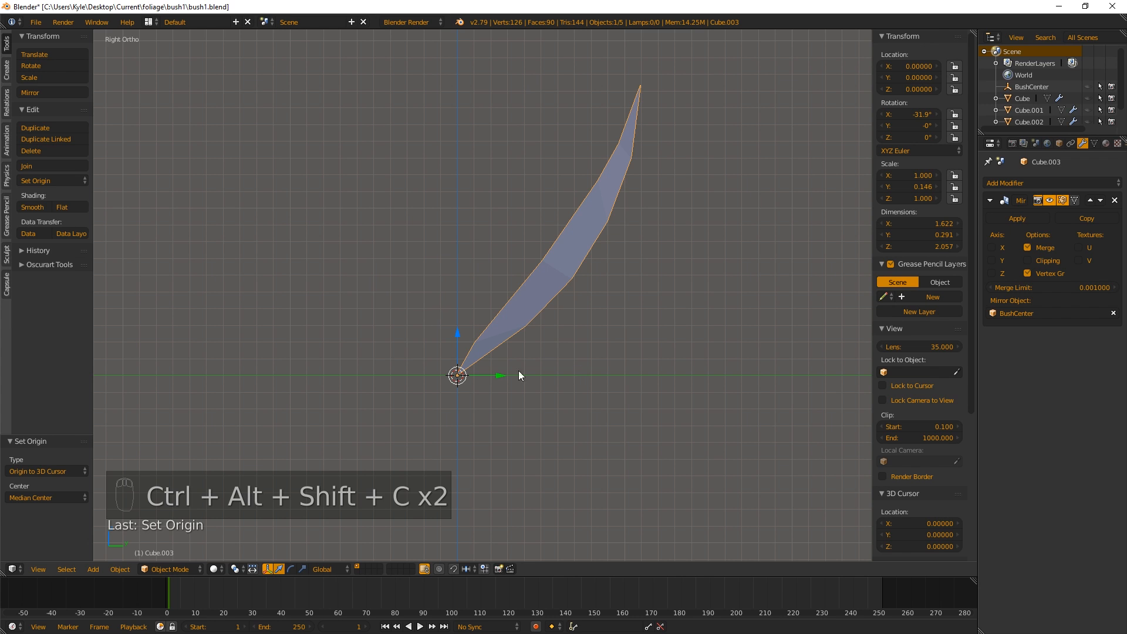
Rotate the leaf copy about 13.3° around the global X axis, to an X rotation of about -18.6°, keeping it selected.
{"action": "key", "text": "r"}
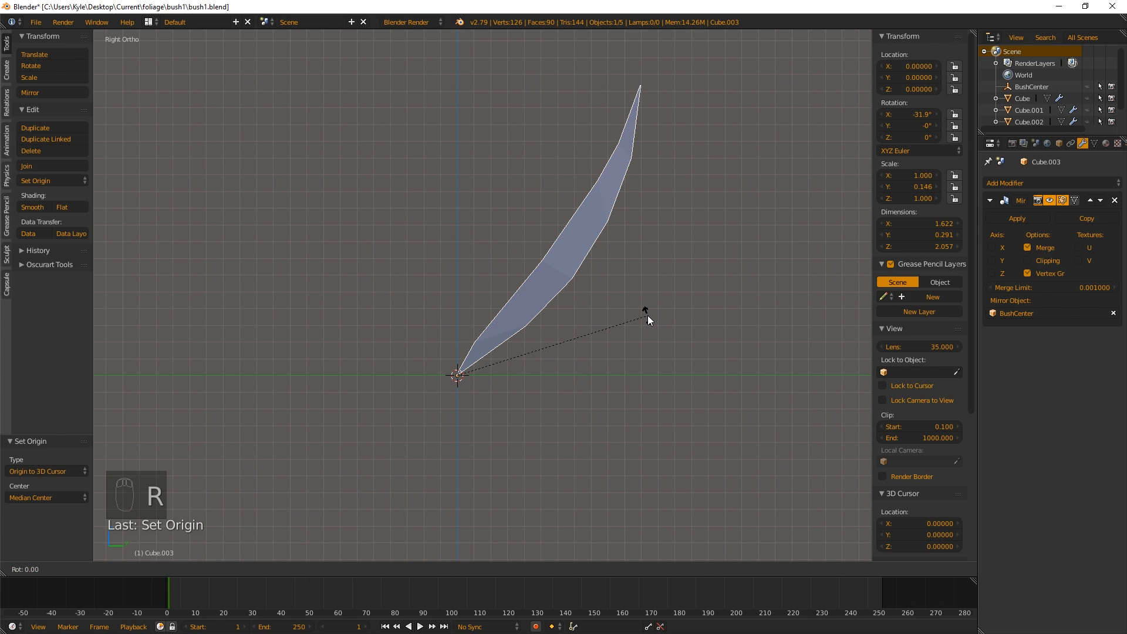
{"action": "left_click", "coordinate": [633, 271]}
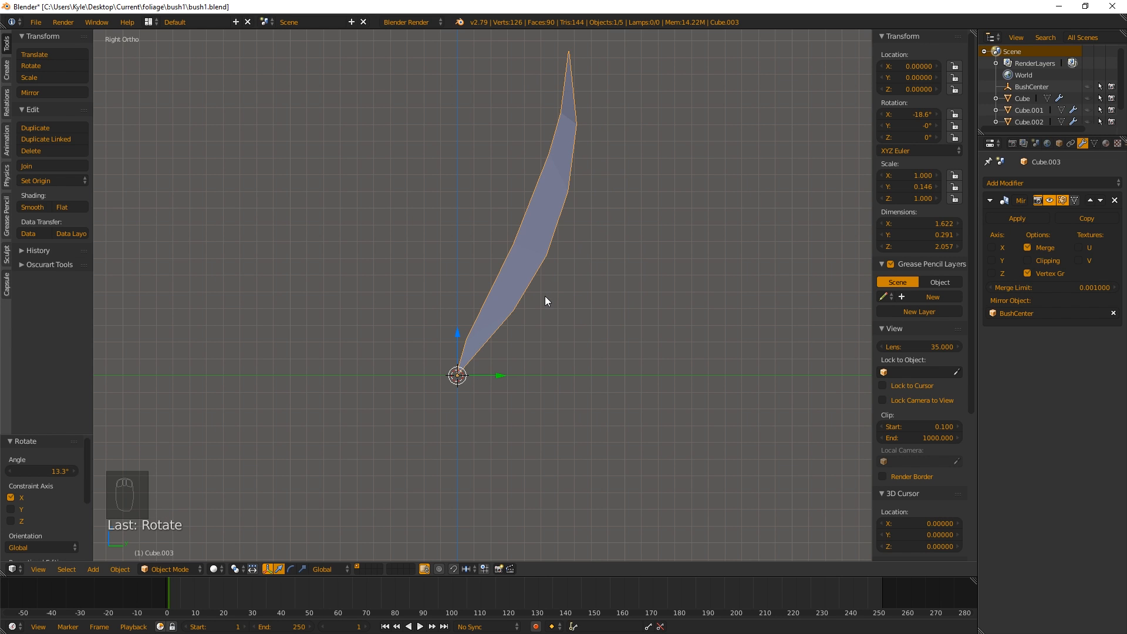
{"action": "scroll", "coordinate": [546, 301], "scroll_direction": "down", "scroll_amount": 2}
{"action": "key", "text": "a"}
{"action": "key", "text": "a"}
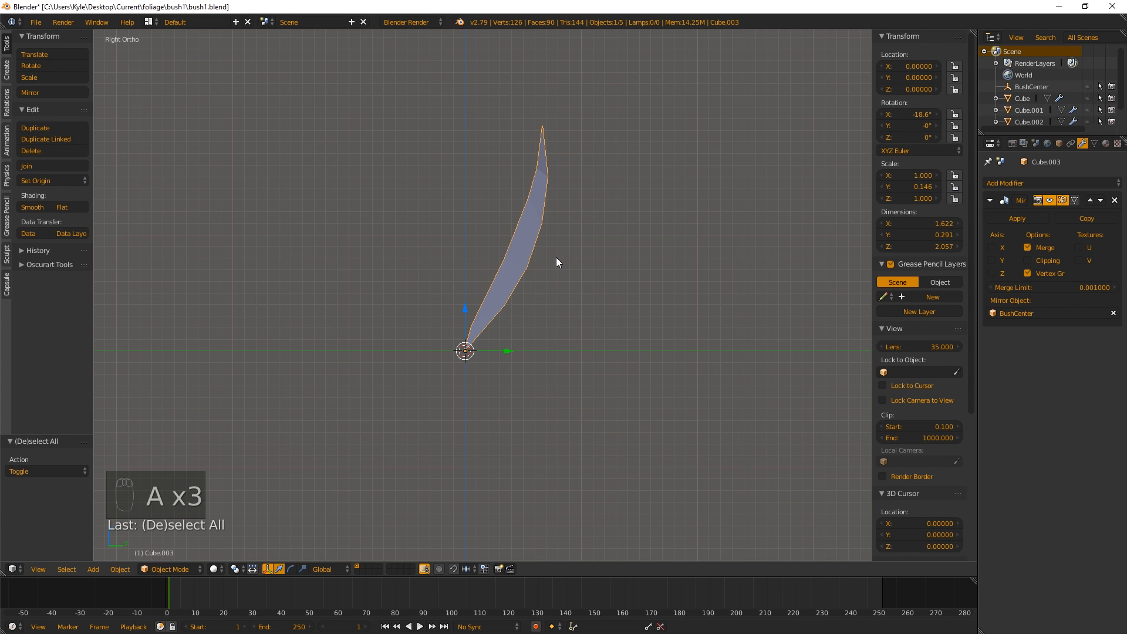
Unhide all the leaf objects and move the inner leaf outward along Y to about 0.364.
{"action": "key", "text": "alt+h"}
{"action": "middle_click_drag", "start_coordinate": [552, 220], "coordinate": [529, 283]}
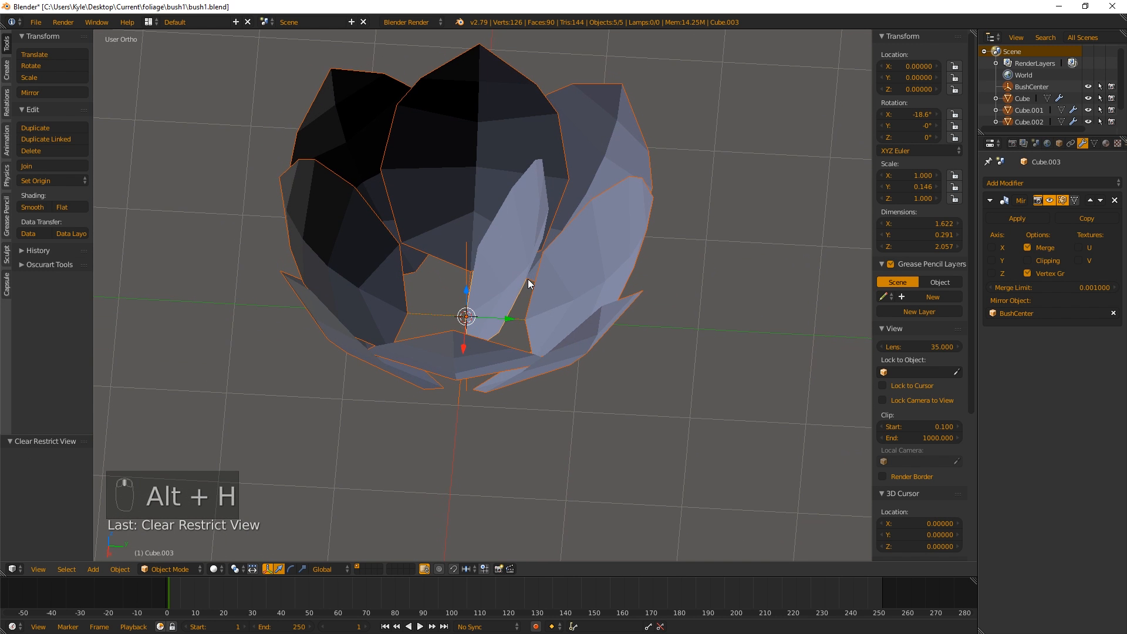
{"action": "right_click", "coordinate": [514, 306]}
{"action": "key", "text": "g"}
{"action": "key", "text": "y"}
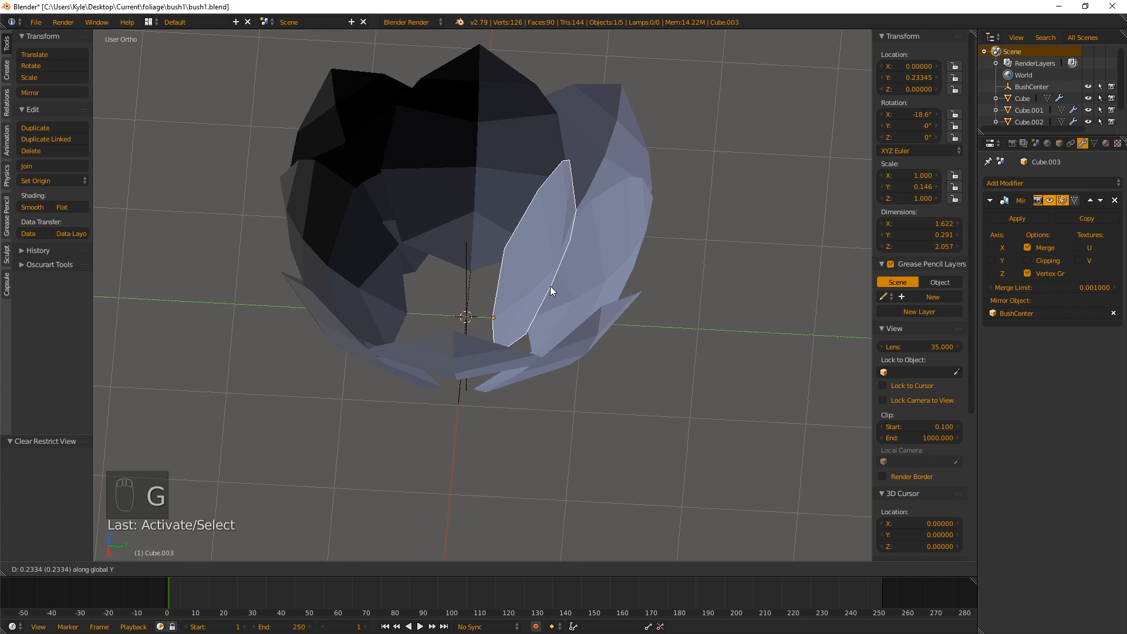
{"action": "left_click", "coordinate": [555, 297]}
{"action": "middle_click_drag", "start_coordinate": [558, 311], "coordinate": [540, 333]}
{"action": "key", "text": "g"}
{"action": "left_click", "coordinate": [540, 297]}
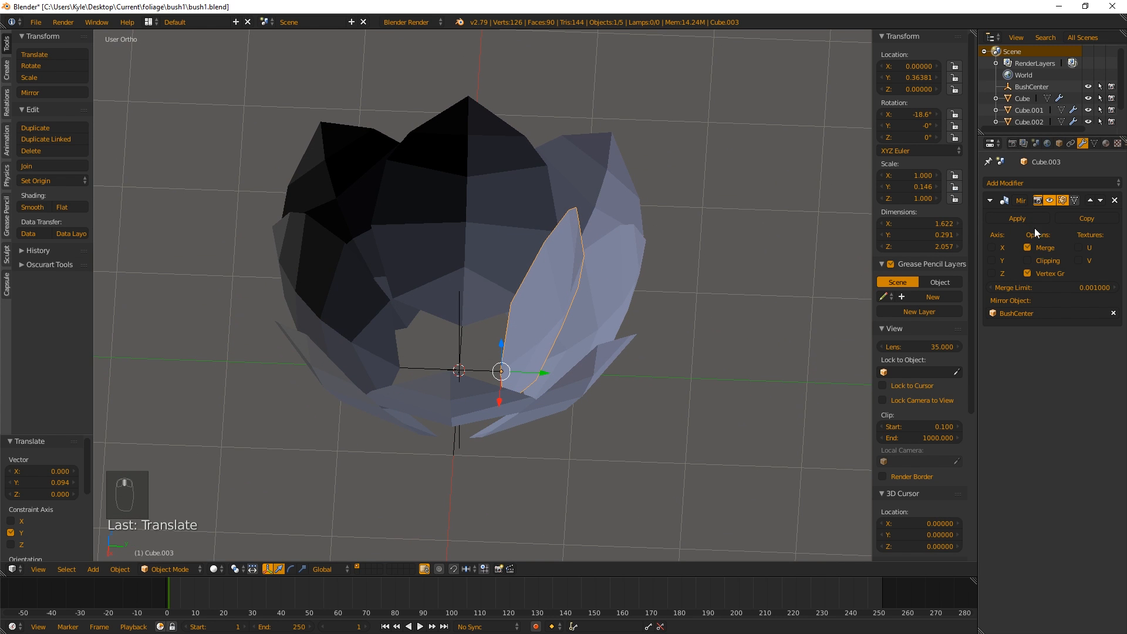
Mirror the inner leaf along Y around BushCenter, keeping that leaf selected.
{"action": "left_click", "coordinate": [993, 260]}
{"action": "middle_click_drag", "start_coordinate": [587, 258], "coordinate": [476, 263]}
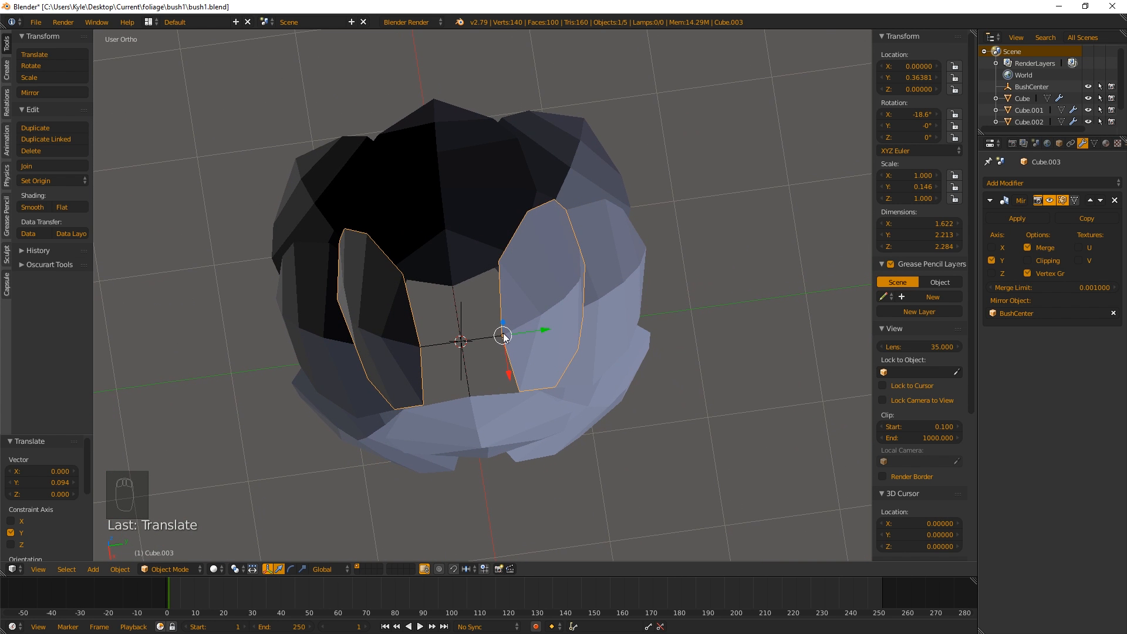
{"action": "right_click", "coordinate": [460, 342]}
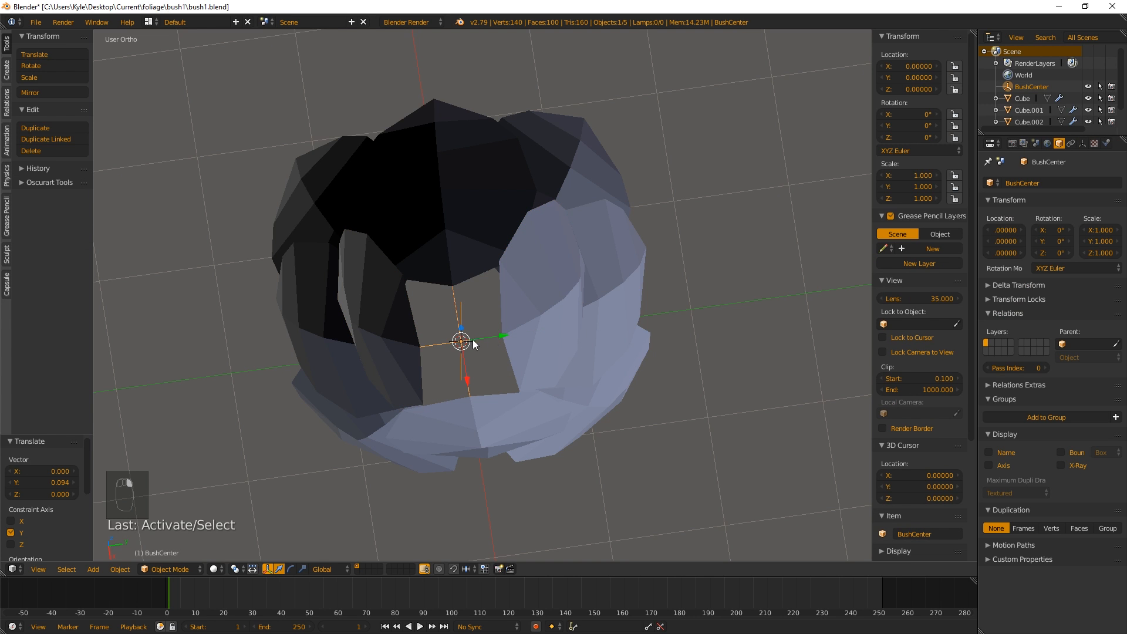
{"action": "right_click", "coordinate": [522, 321]}
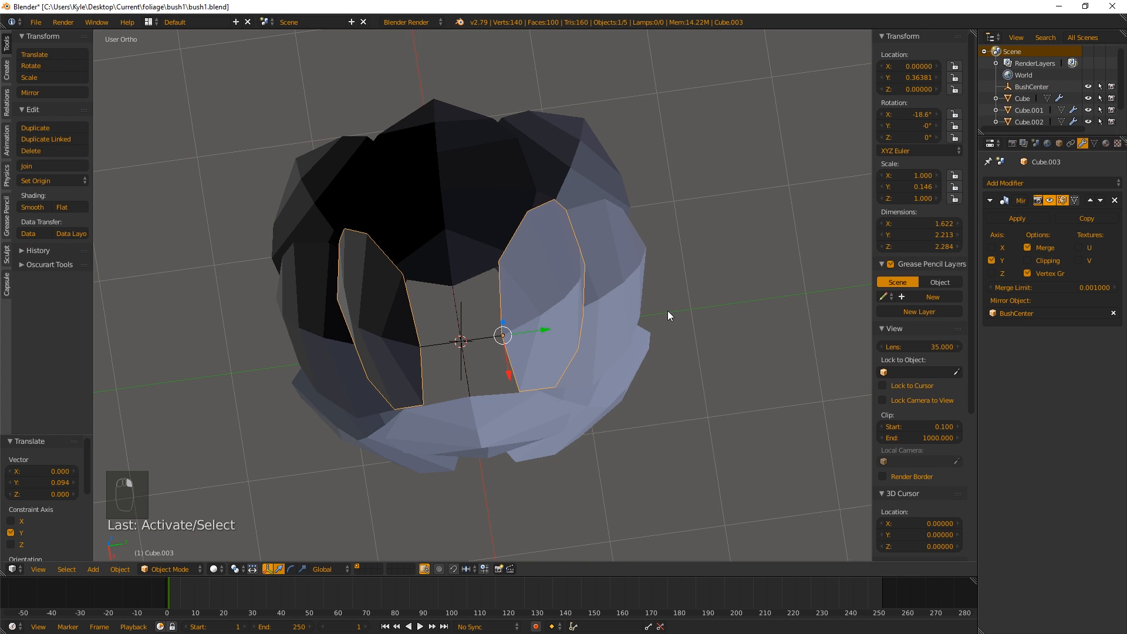
Duplicate the mirrored inner leaf in place with Y mirroring turned off, and set the copy's origin to the 3D cursor.
{"action": "key", "text": "shift+d"}
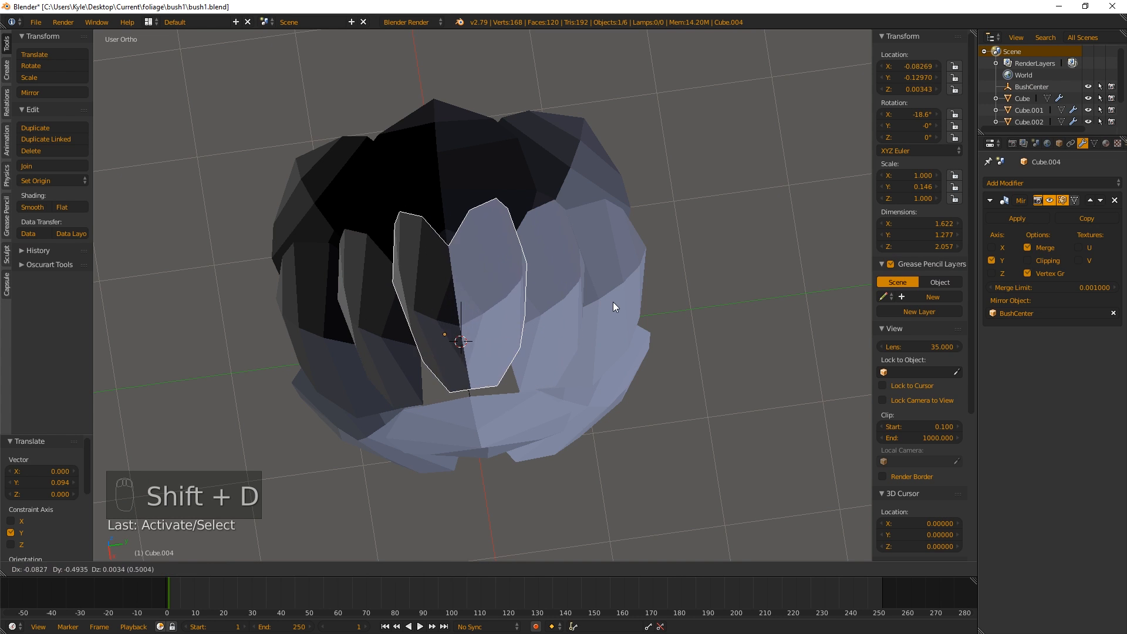
{"action": "right_click", "coordinate": [634, 315]}
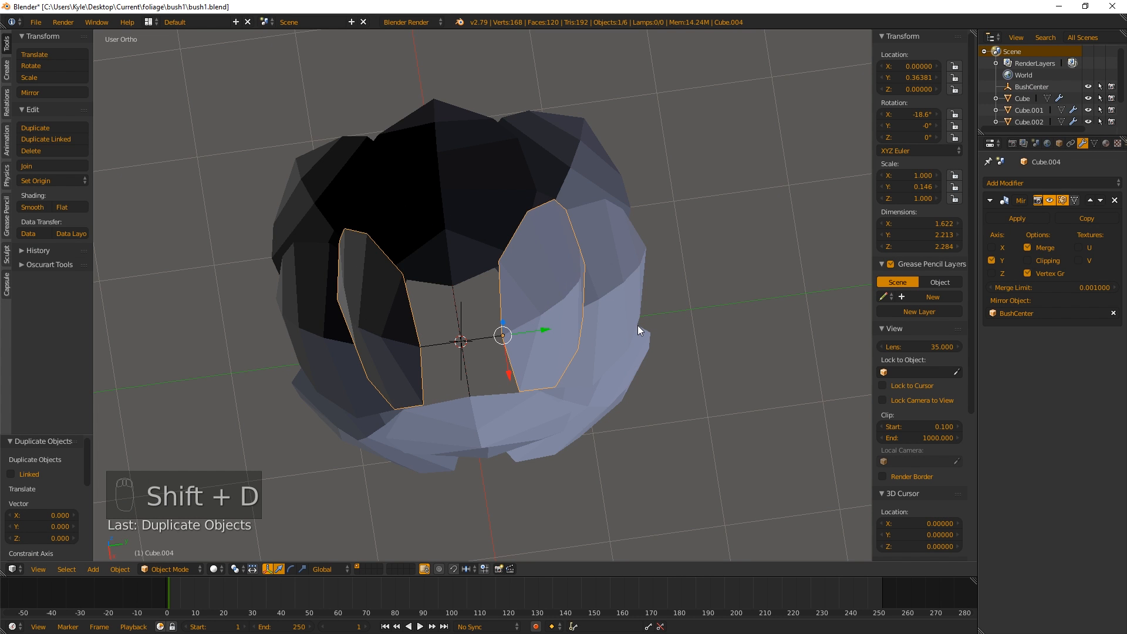
{"action": "left_click", "coordinate": [991, 260]}
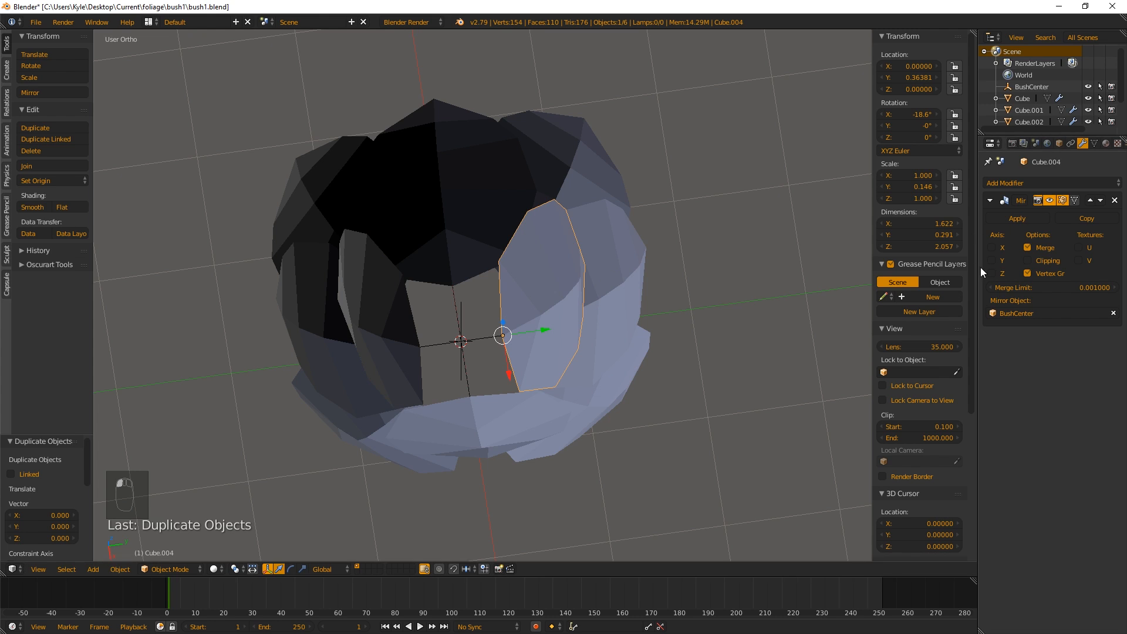
{"action": "key", "text": "ctrl+alt+shift+c"}
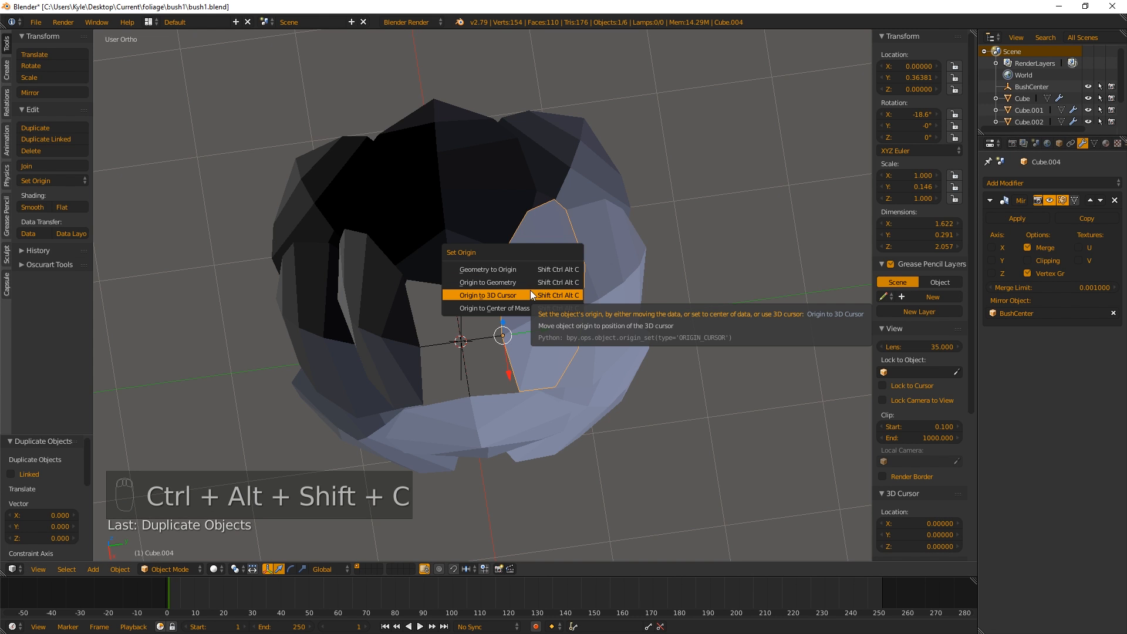
{"action": "left_click", "coordinate": [524, 294]}
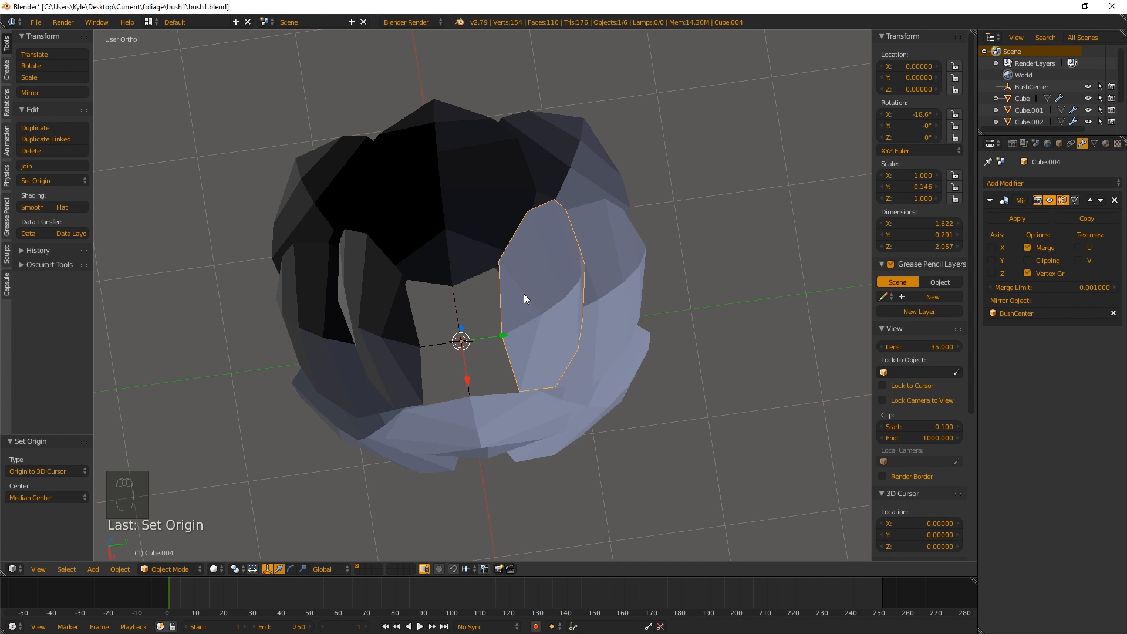
{"action": "key", "text": "r"}
{"action": "key", "text": "z"}
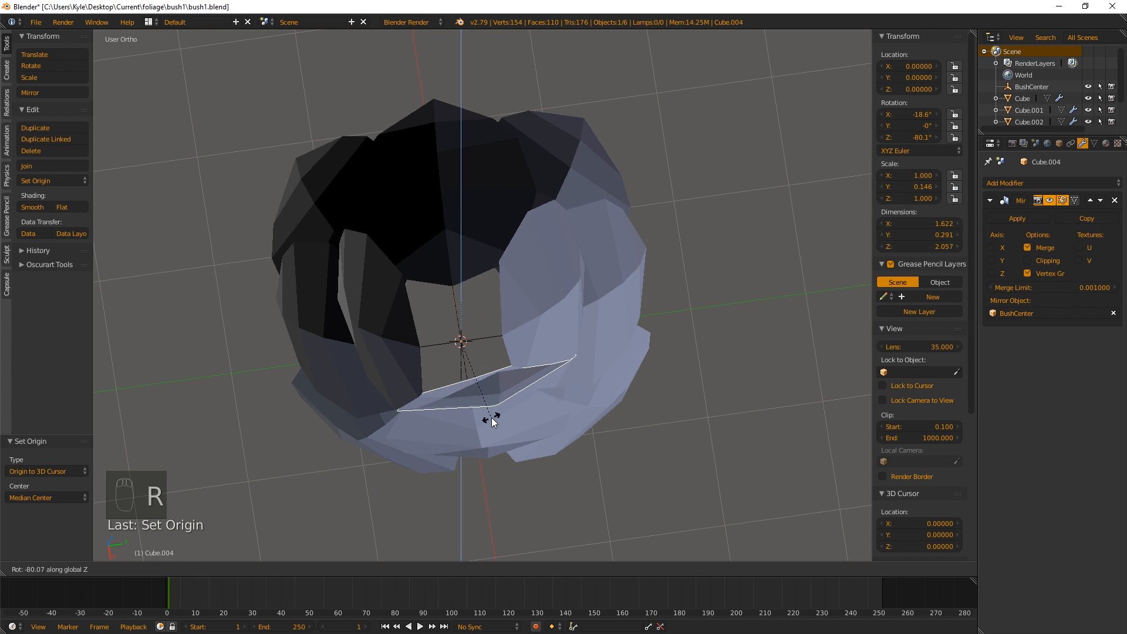
{"action": "right_click", "coordinate": [488, 427]}
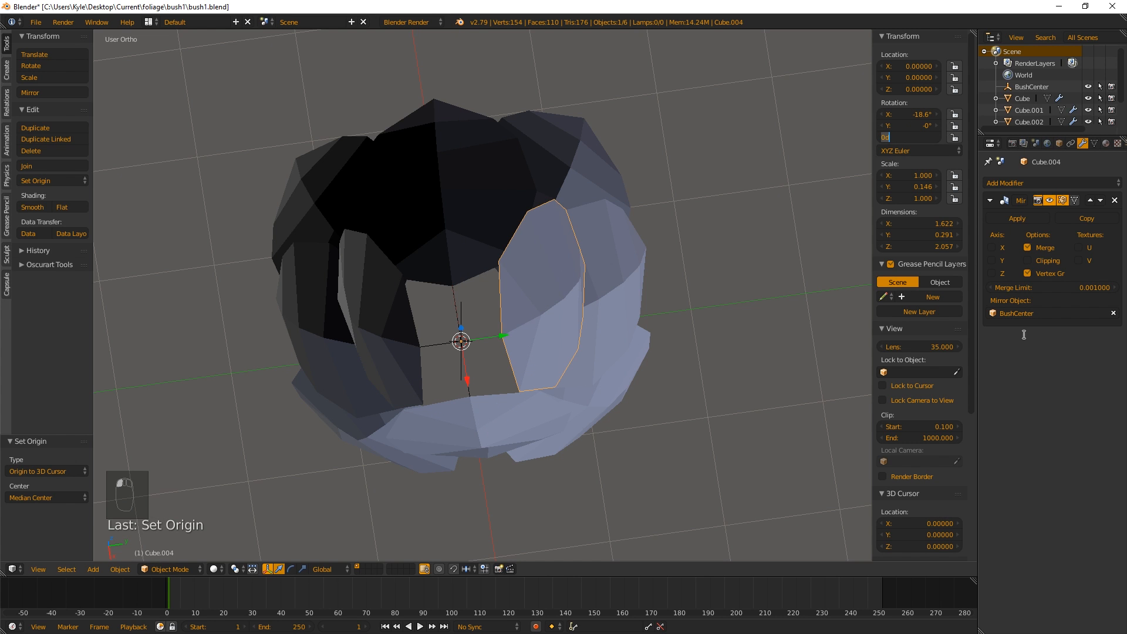
Set the copied leaf's Z rotation to -90° and move it about 0.1 outward along X.
{"action": "type", "text": "-90"}
{"action": "key", "text": "Return"}
{"action": "middle_click_drag", "start_coordinate": [766, 320], "coordinate": [440, 334]}
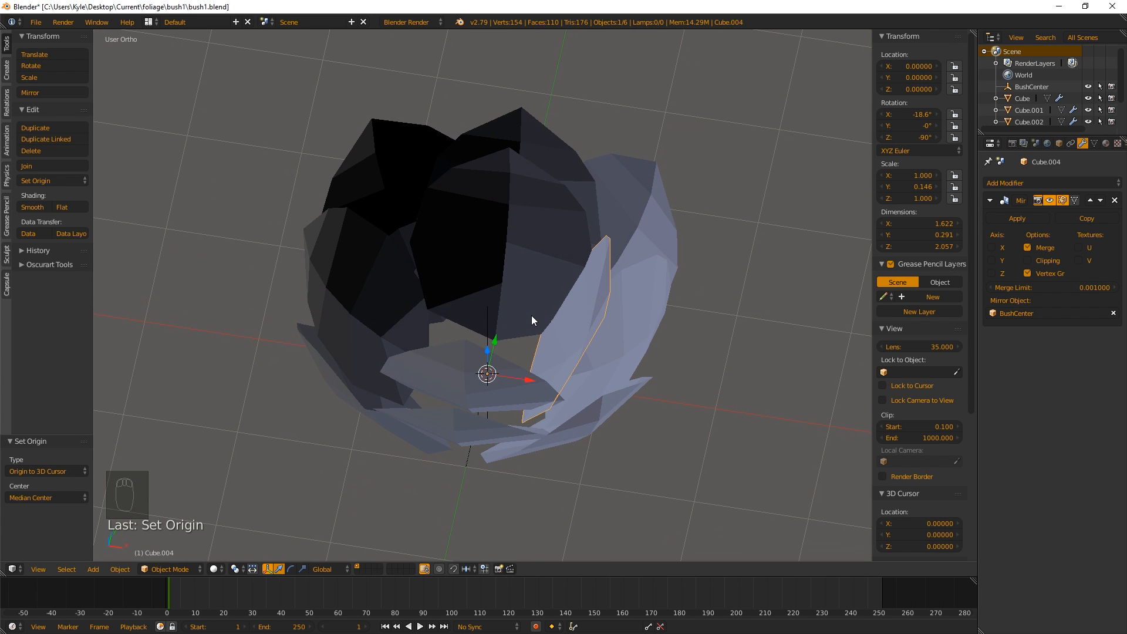
{"action": "key", "text": "g"}
{"action": "key", "text": "x"}
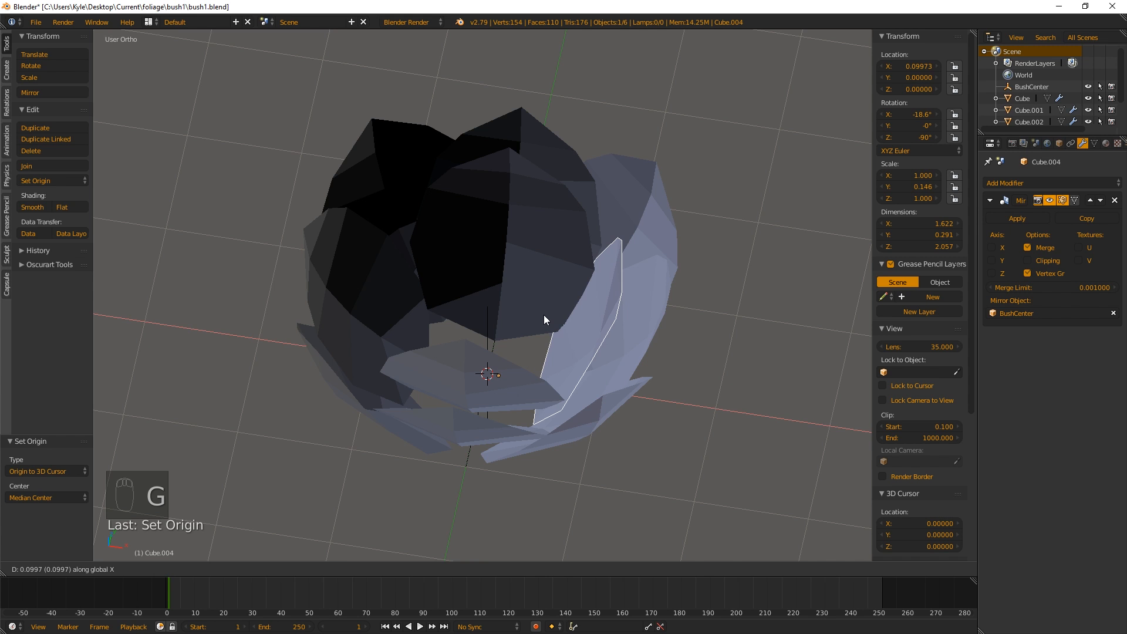
{"action": "left_click", "coordinate": [544, 315]}
{"action": "middle_click_drag", "start_coordinate": [576, 319], "coordinate": [565, 371]}
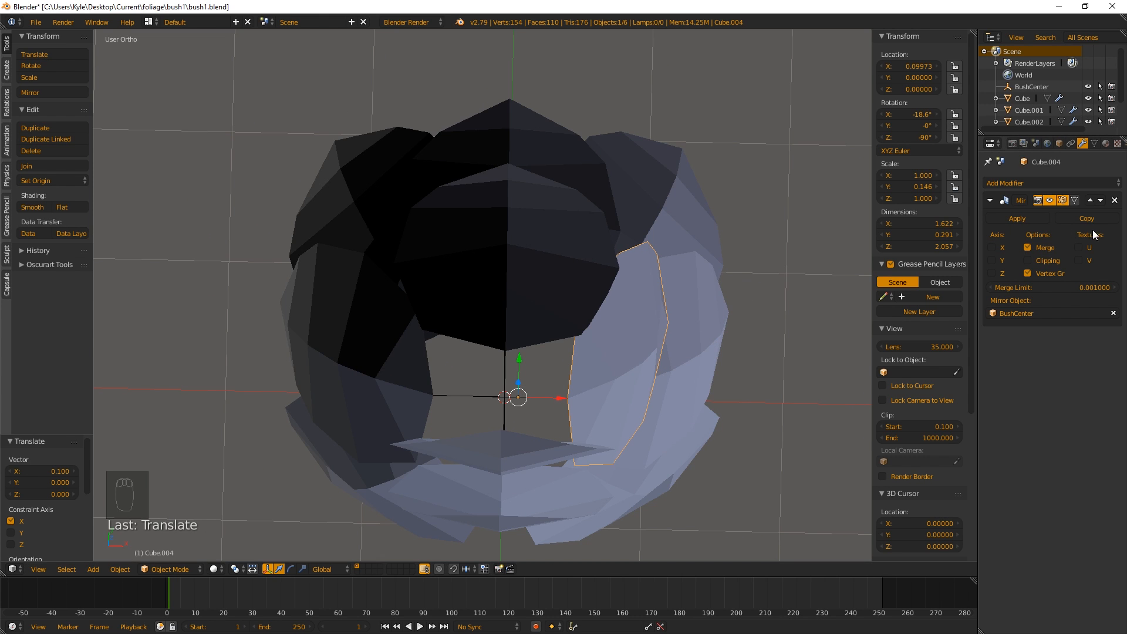
Mirror the rotated leaf along X around BushCenter, inspect the bush from several sides and deselect everything.
{"action": "left_click", "coordinate": [997, 248]}
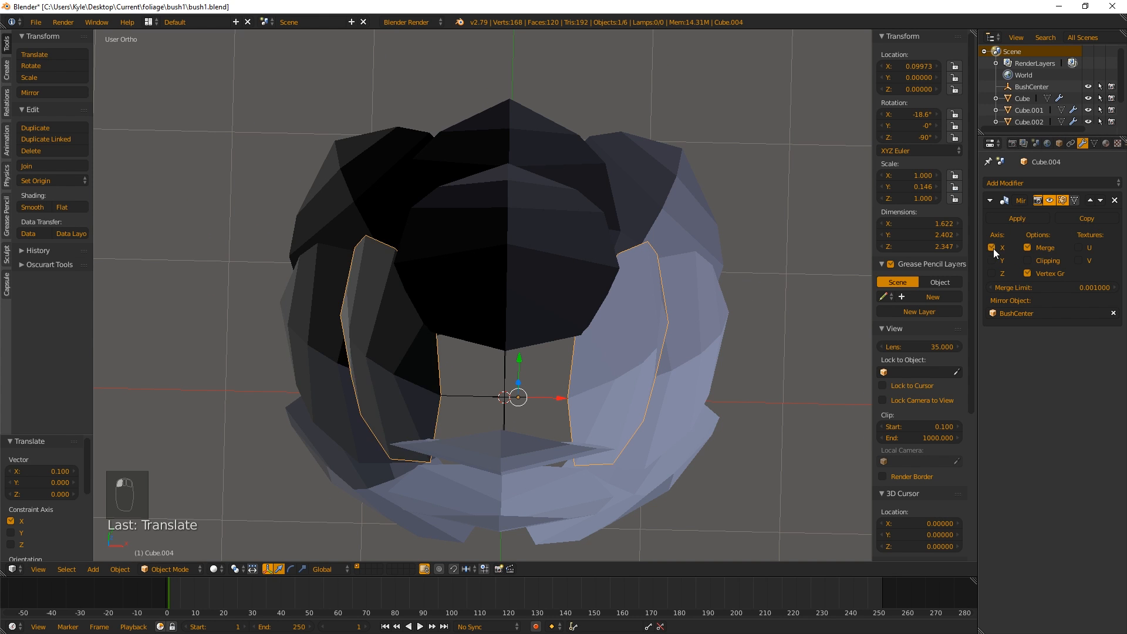
{"action": "middle_click_drag", "start_coordinate": [634, 360], "coordinate": [616, 334]}
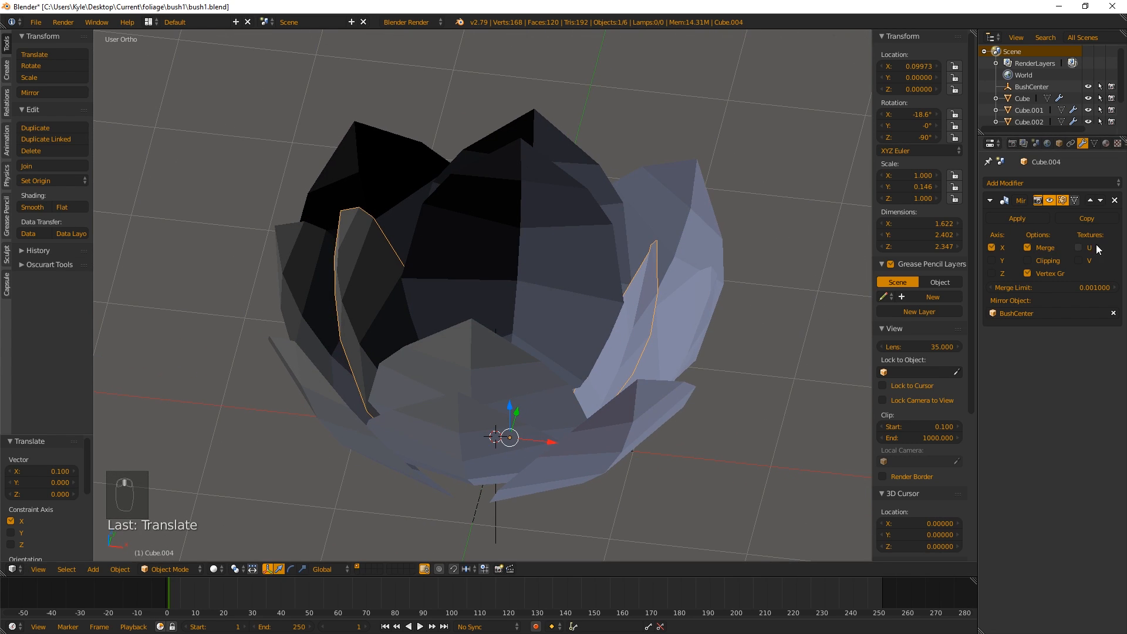
{"action": "middle_click_drag", "start_coordinate": [593, 289], "coordinate": [327, 318]}
{"action": "scroll", "coordinate": [327, 319], "scroll_direction": "down", "scroll_amount": 3}
{"action": "middle_click_drag", "start_coordinate": [411, 306], "coordinate": [506, 324]}
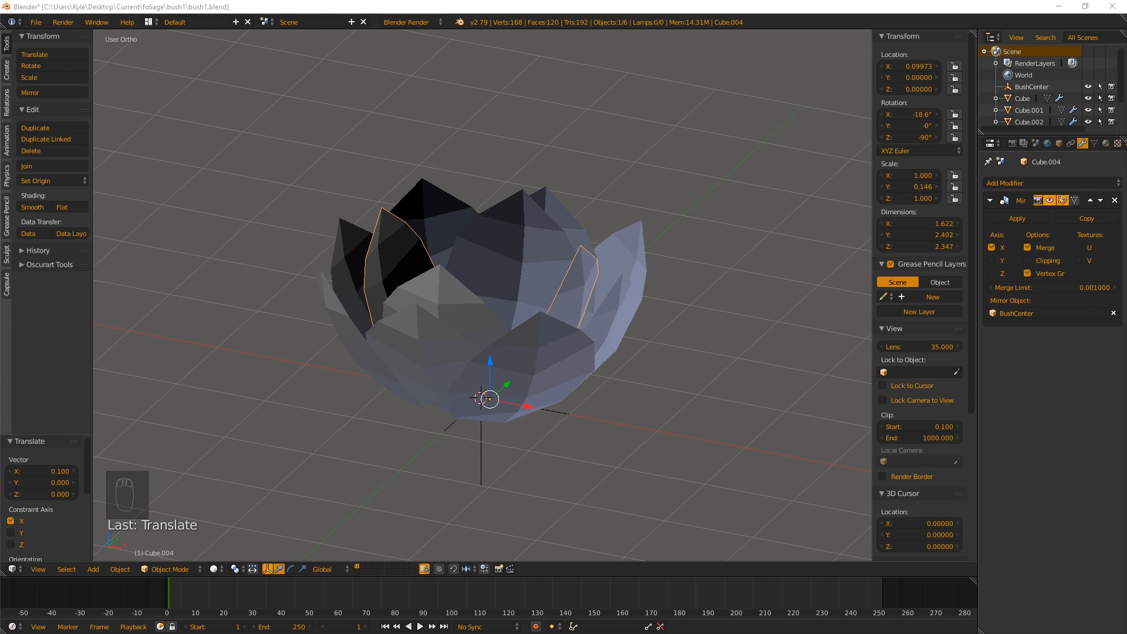
{"action": "key", "text": "a"}
{"action": "middle_click_drag", "start_coordinate": [682, 247], "coordinate": [498, 290]}
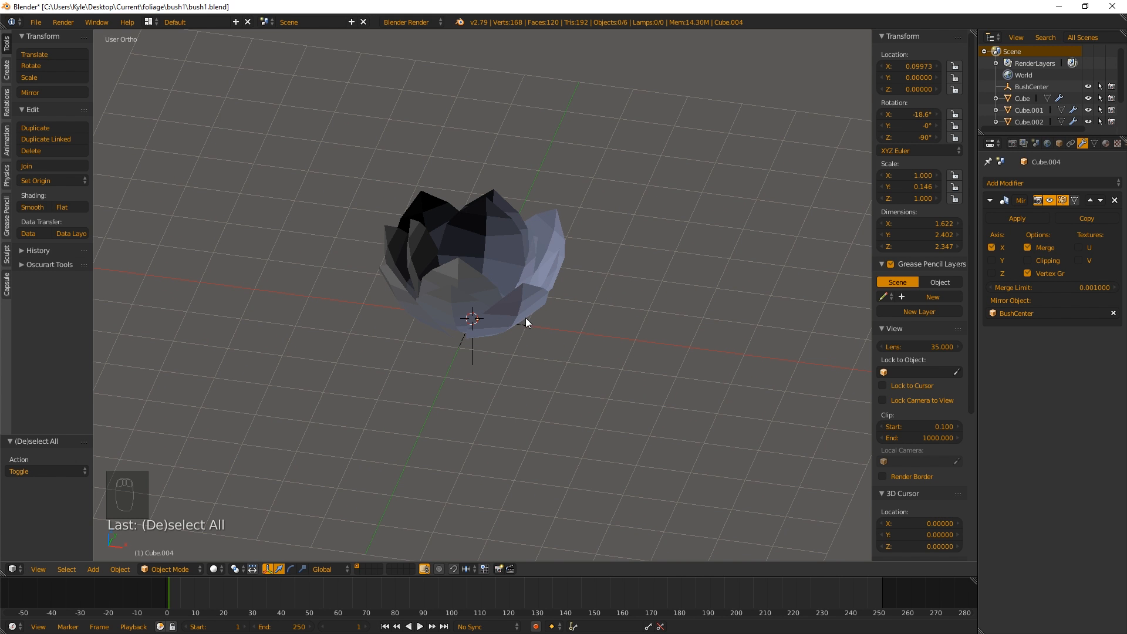
Add a cylinder mesh with 18 vertices at the bush's centre.
{"action": "key", "text": "shift+a"}
{"action": "key", "text": "shift+c"}
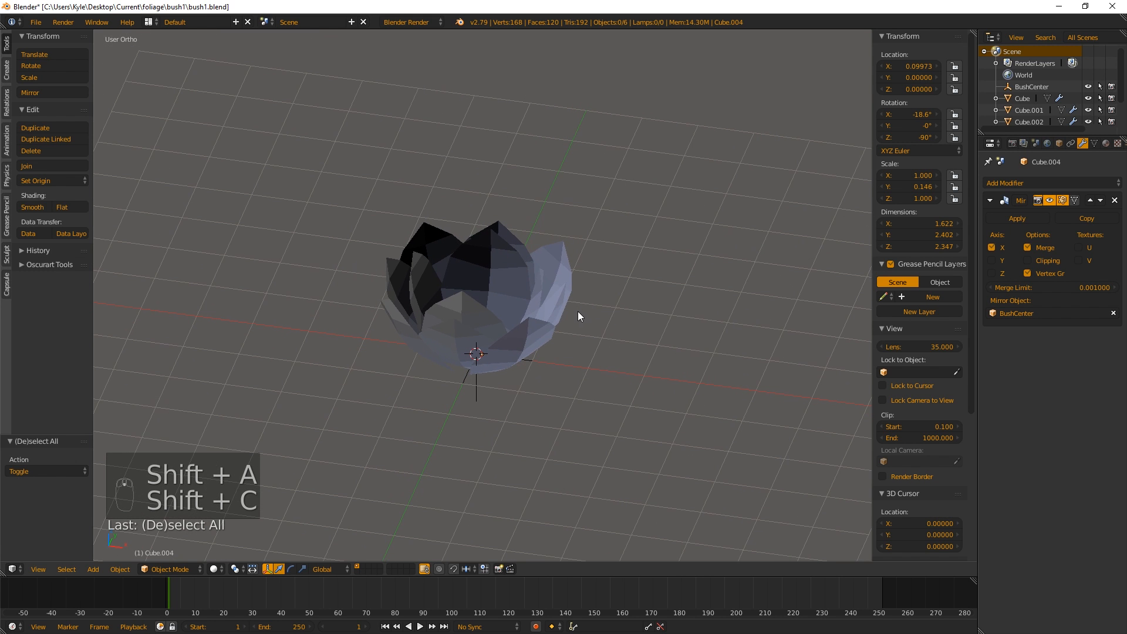
{"action": "key", "text": "shift+a"}
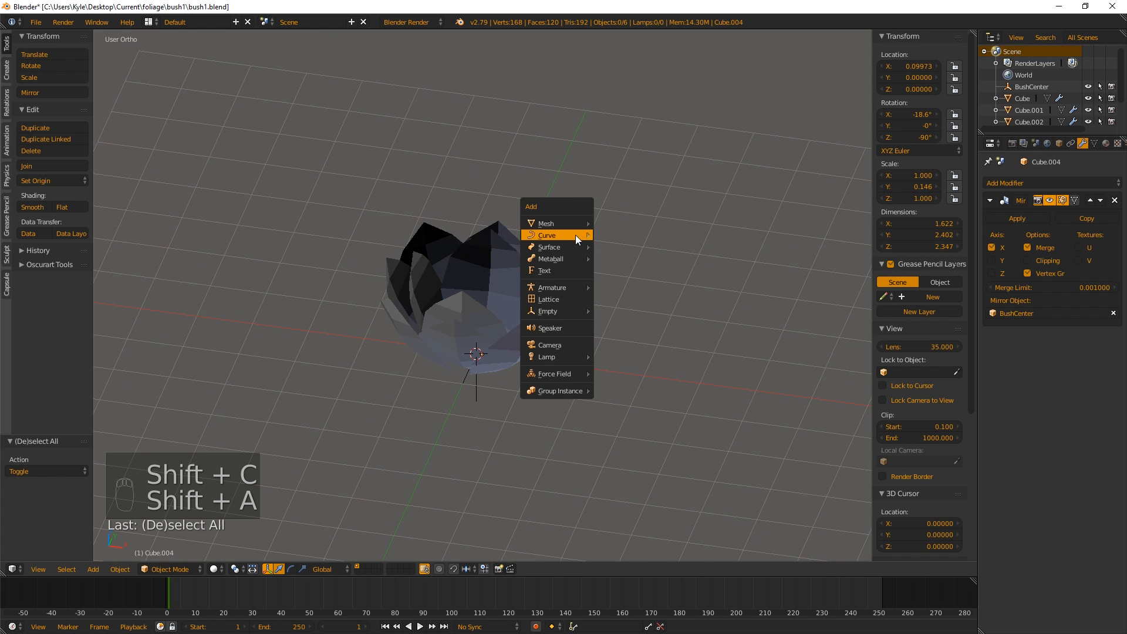
{"action": "mouse_move", "coordinate": [577, 223]}
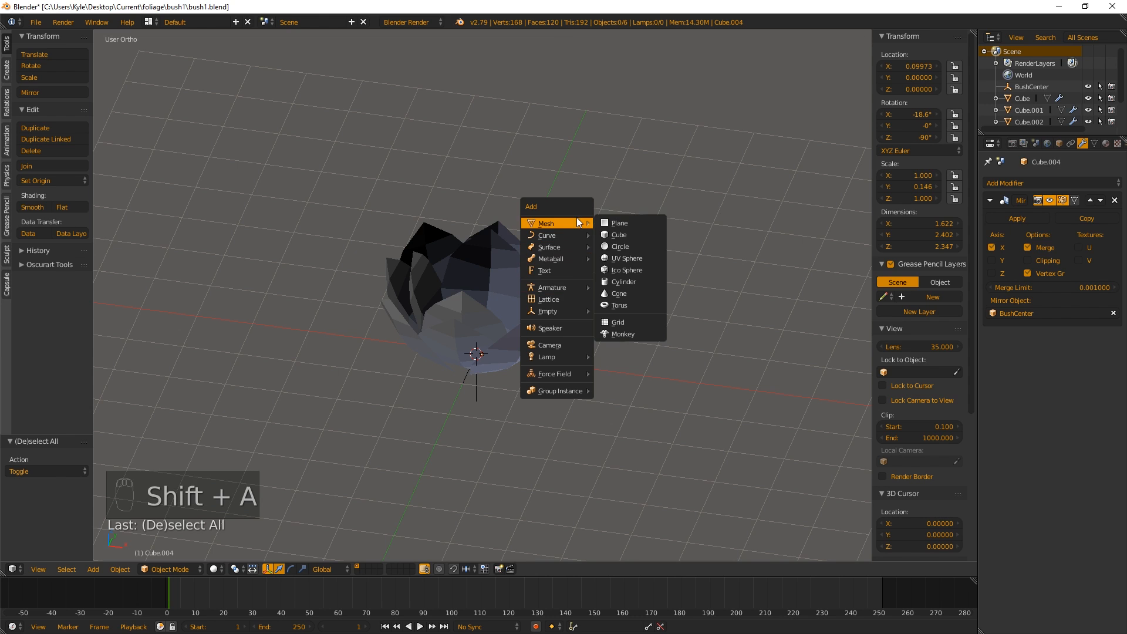
{"action": "left_click", "coordinate": [635, 282]}
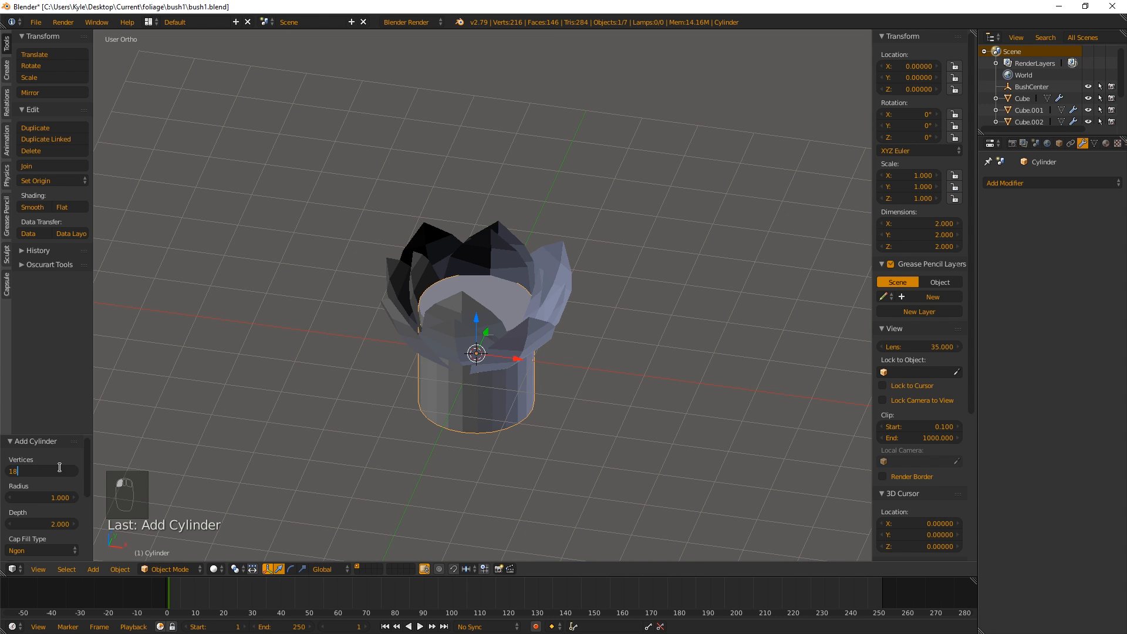
{"action": "key", "text": "Return"}
{"action": "scroll", "coordinate": [586, 397], "scroll_direction": "up", "scroll_amount": 3}
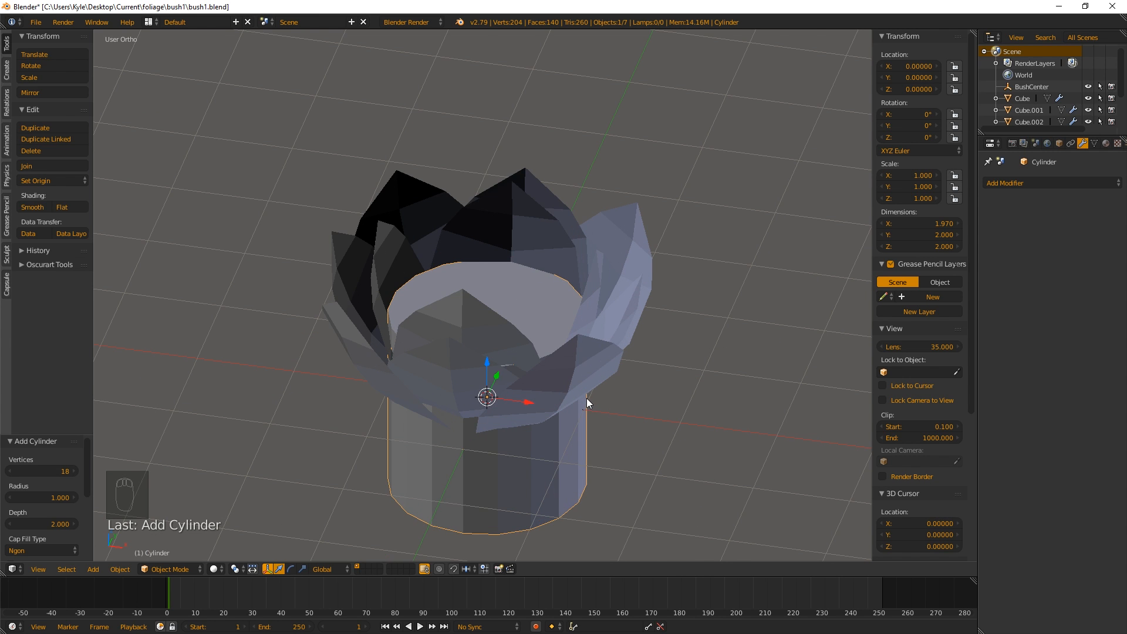
Raise the cylinder along Z to about 3.66 so it sits above the bush.
{"action": "key", "text": "g"}
{"action": "key", "text": "z"}
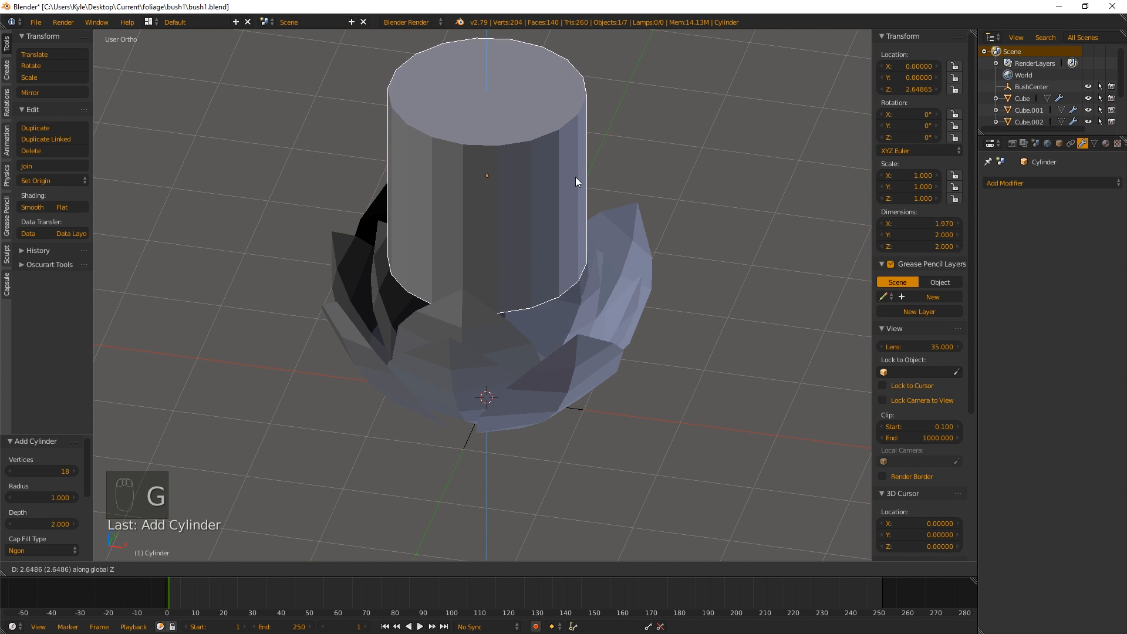
{"action": "left_click", "coordinate": [575, 177]}
{"action": "middle_click_drag", "start_coordinate": [513, 269], "coordinate": [548, 262]}
{"action": "key", "text": "g"}
{"action": "left_click", "coordinate": [552, 150]}
Delete the cylinder's top and side faces in face select mode, keeping only the bottom cap.
{"action": "key", "text": "Tab"}
{"action": "key", "text": "ctrl+Tab"}
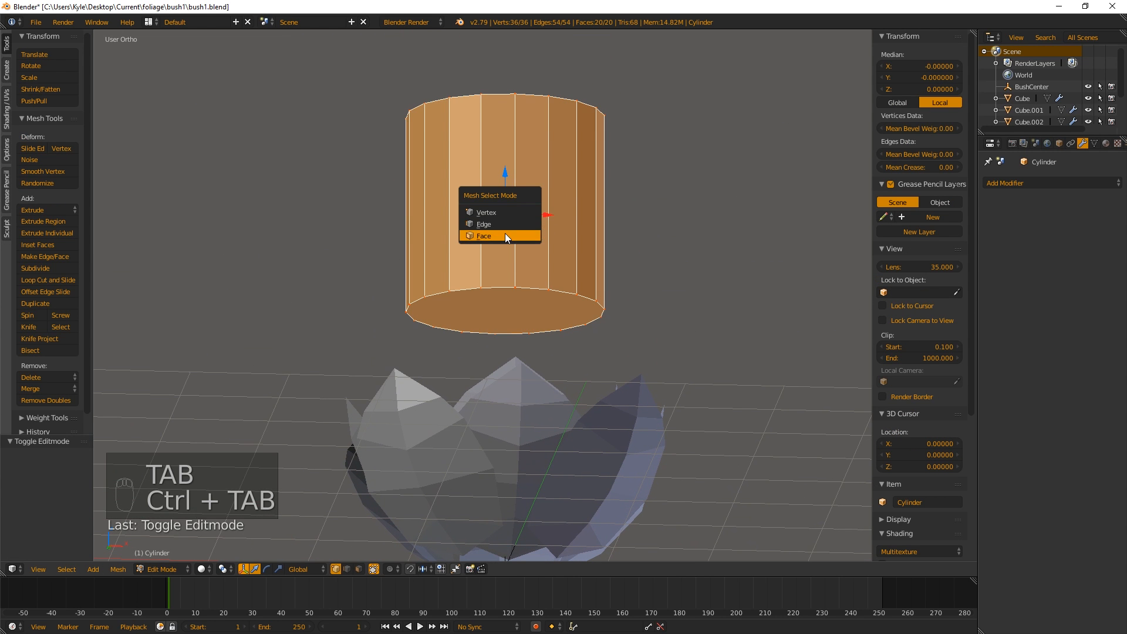
{"action": "left_click", "coordinate": [505, 234]}
{"action": "key", "text": "a"}
{"action": "middle_click_drag", "start_coordinate": [493, 229], "coordinate": [456, 205]}
{"action": "key", "text": "a"}
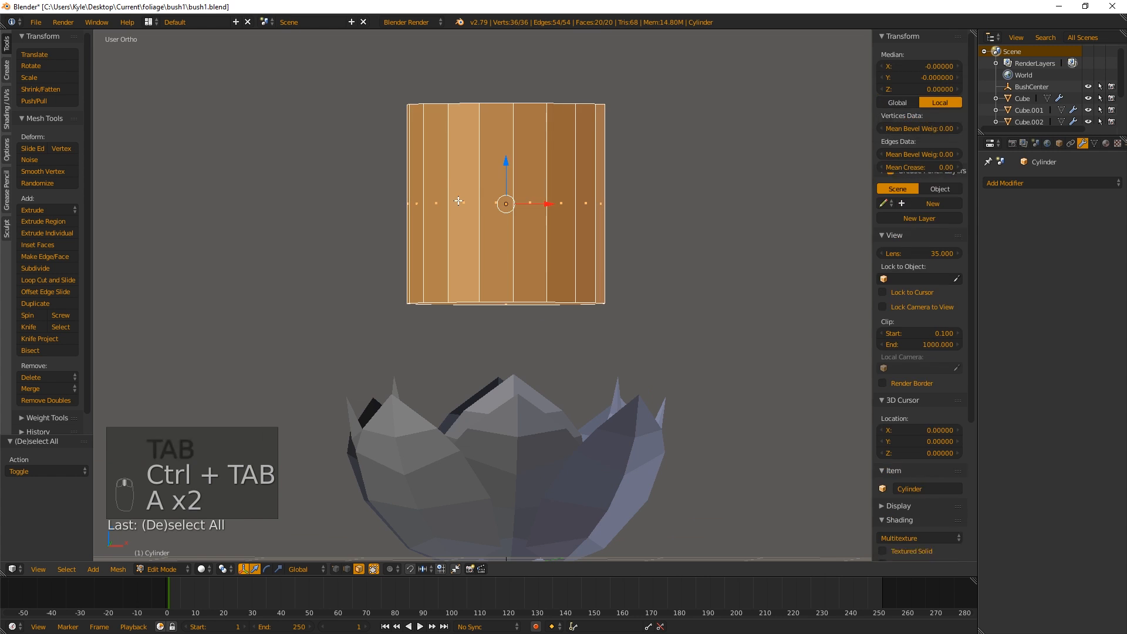
{"action": "key", "text": "a"}
{"action": "key", "text": "z"}
{"action": "key", "text": "b"}
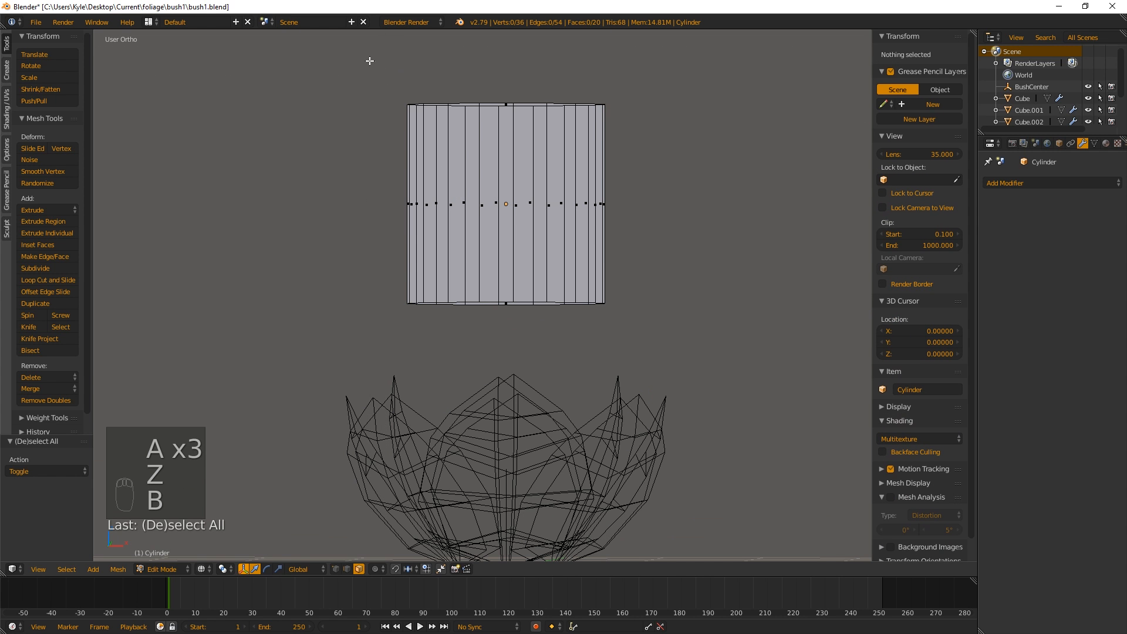
{"action": "left_click_drag", "start_coordinate": [370, 55], "coordinate": [731, 270]}
{"action": "key", "text": "Delete"}
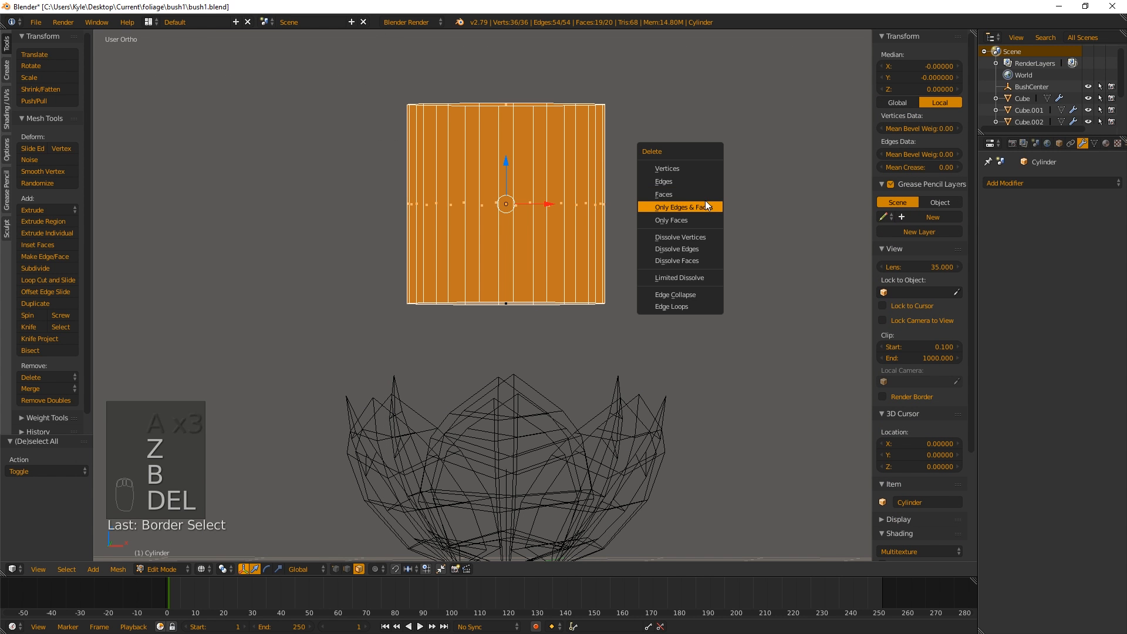
{"action": "left_click", "coordinate": [712, 189]}
Knife a straight cut across the remaining disc between two opposite rim vertices.
{"action": "key", "text": "a"}
{"action": "middle_click_drag", "start_coordinate": [565, 233], "coordinate": [539, 321]}
{"action": "key", "text": "a"}
{"action": "scroll", "coordinate": [552, 300], "scroll_direction": "up", "scroll_amount": 5}
{"action": "key", "text": "k"}
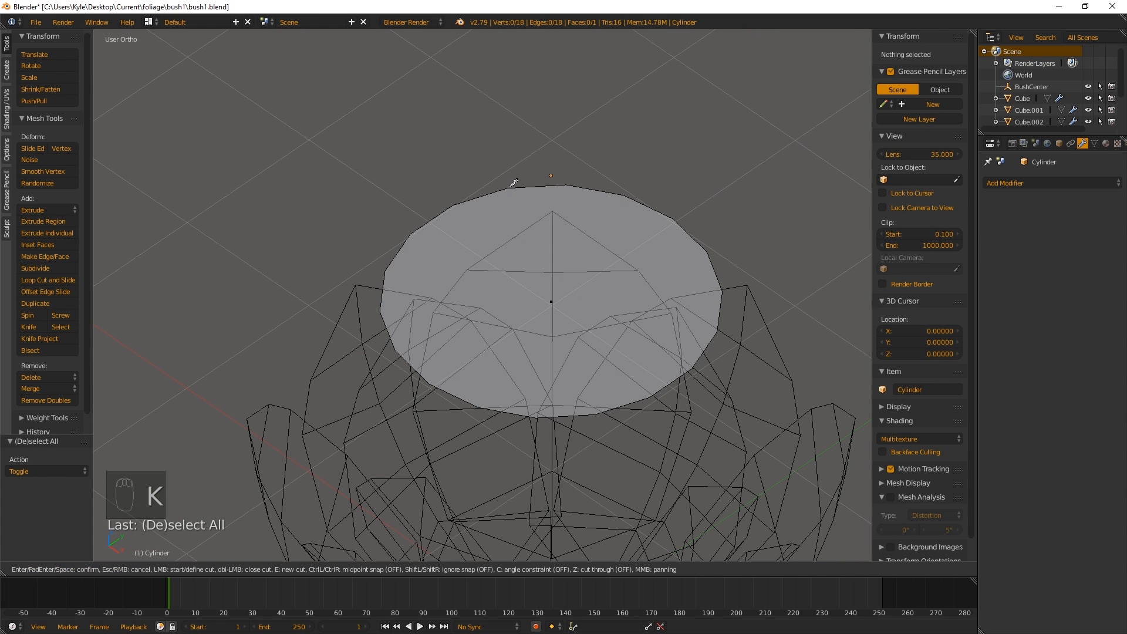
{"action": "left_click", "coordinate": [595, 414]}
{"action": "key", "text": "Return"}
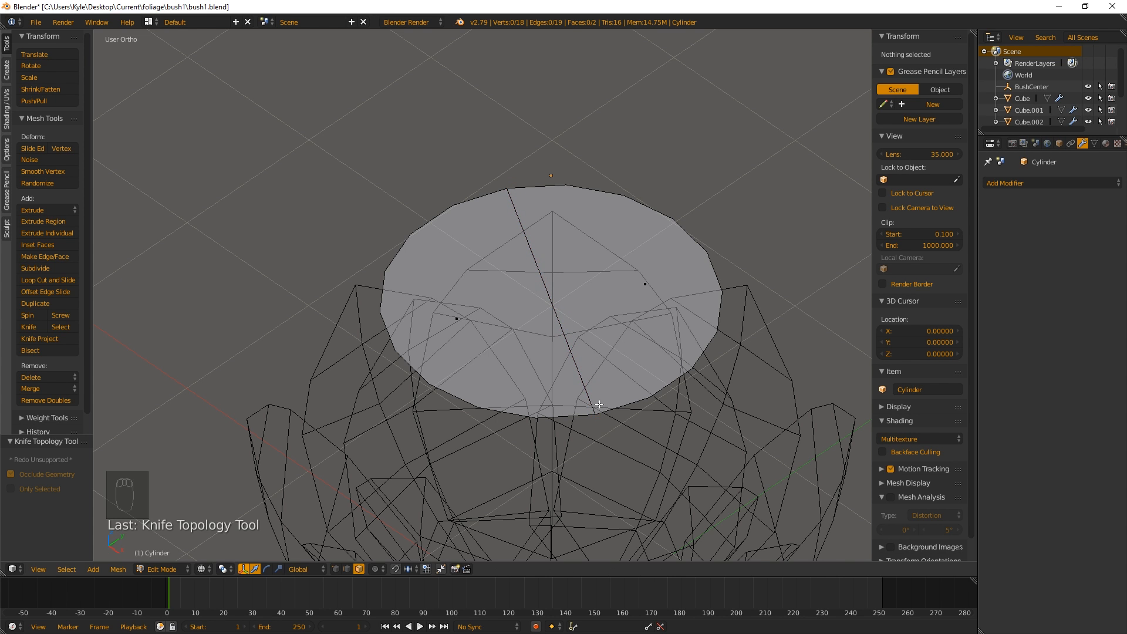
Return to Object Mode with solid shading and hide the leaf objects and BushCenter, leaving only the disc.
{"action": "mouse_move", "coordinate": [597, 404]}
{"action": "middle_mouse_down"}
{"action": "mouse_move", "coordinate": [598, 322]}
{"action": "mouse_move", "coordinate": [597, 332]}
{"action": "middle_mouse_up"}
{"action": "scroll", "coordinate": [494, 282], "scroll_direction": "down", "scroll_amount": 6}
{"action": "key", "text": "a"}
{"action": "key", "text": "a"}
{"action": "key", "text": "Tab"}
{"action": "key", "text": "z"}
{"action": "key", "text": "b"}
{"action": "key", "text": "a"}
{"action": "key", "text": "b"}
{"action": "mouse_move", "coordinate": [356, 256]}
{"action": "left_mouse_down"}
{"action": "mouse_move", "coordinate": [493, 389]}
{"action": "mouse_move", "coordinate": [623, 422]}
{"action": "left_mouse_up"}
{"action": "key", "text": "h"}
{"action": "scroll", "coordinate": [540, 194], "scroll_direction": "up", "scroll_amount": 5}
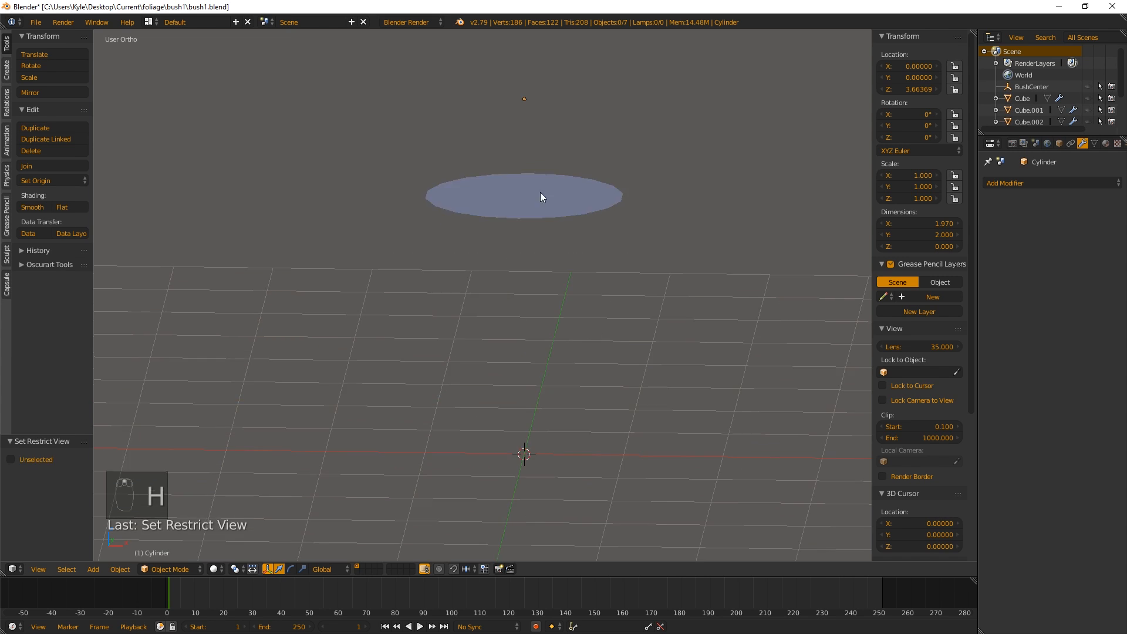
Knife a second cut across the disc between opposite rim vertices, crossing the first cut at the centre.
{"action": "key", "text": "Tab"}
{"action": "middle_click_drag", "start_coordinate": [540, 196], "coordinate": [519, 252]}
{"action": "key", "text": "z"}
{"action": "key", "text": "z"}
{"action": "key", "text": "k"}
{"action": "key", "text": "k"}
{"action": "left_click", "coordinate": [397, 296]}
{"action": "left_click", "coordinate": [652, 123]}
{"action": "middle_click_drag", "start_coordinate": [608, 230], "coordinate": [555, 297]}
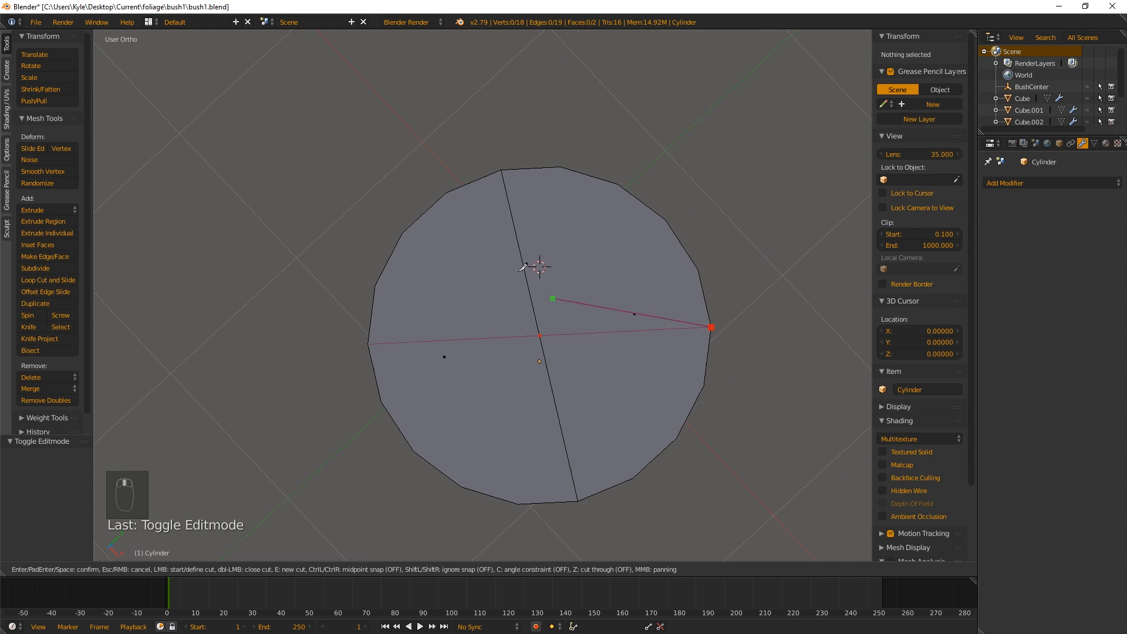
{"action": "key", "text": "Return"}
Knife four more straight cuts through the disc's centre, each between a pair of opposite rim vertices.
{"action": "key", "text": "k"}
{"action": "left_click", "coordinate": [696, 364]}
{"action": "left_click", "coordinate": [392, 209]}
{"action": "key", "text": "Return"}
{"action": "middle_click_drag", "start_coordinate": [667, 263], "coordinate": [632, 260]}
{"action": "key", "text": "k"}
{"action": "left_click", "coordinate": [683, 234]}
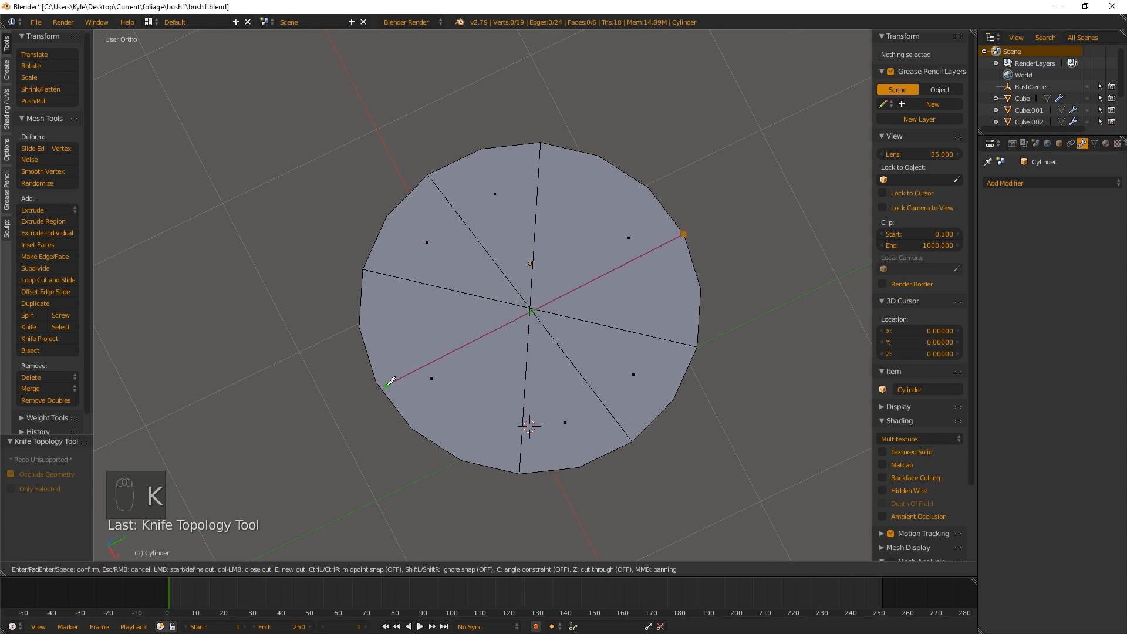
{"action": "left_click", "coordinate": [376, 381]}
{"action": "key", "text": "Return"}
{"action": "key", "text": "k"}
{"action": "left_click", "coordinate": [462, 460]}
{"action": "left_click", "coordinate": [598, 156]}
{"action": "key", "text": "Return"}
{"action": "key", "text": "k"}
{"action": "left_click", "coordinate": [411, 427]}
{"action": "key", "text": "Return"}
Knife the last three cuts through the centre so the whole disc is divided into equal triangular wedges.
{"action": "key", "text": "k"}
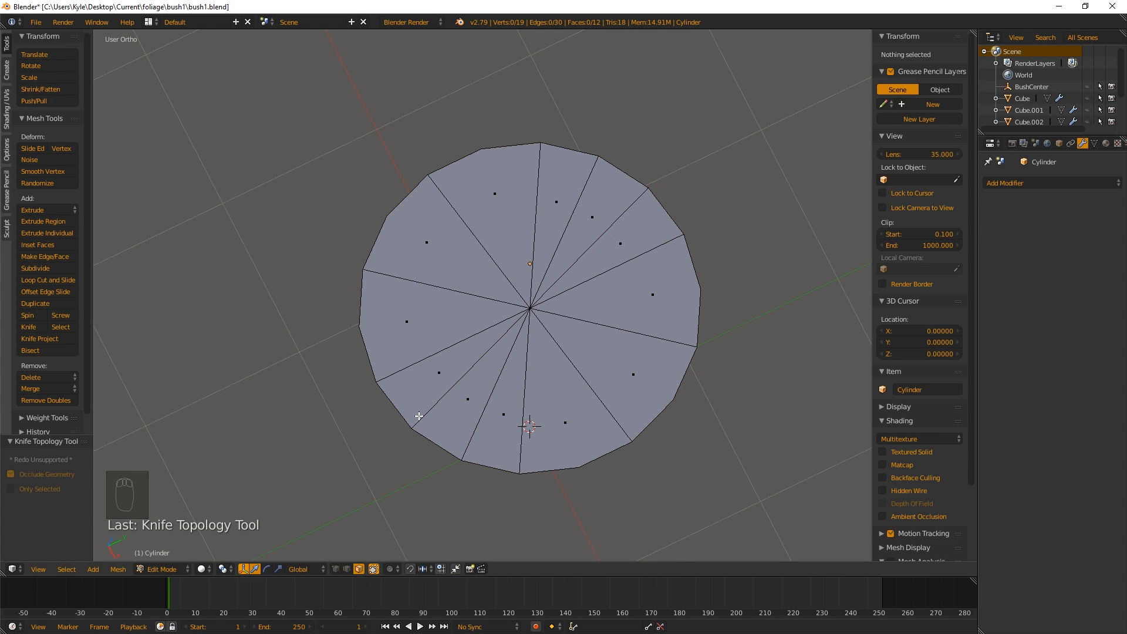
{"action": "left_click", "coordinate": [482, 148]}
{"action": "left_click", "coordinate": [578, 467]}
{"action": "key", "text": "Return"}
{"action": "key", "text": "k"}
{"action": "left_click", "coordinate": [701, 290]}
{"action": "left_click", "coordinate": [360, 326]}
{"action": "key", "text": "Return"}
{"action": "key", "text": "k"}
{"action": "left_click", "coordinate": [387, 216]}
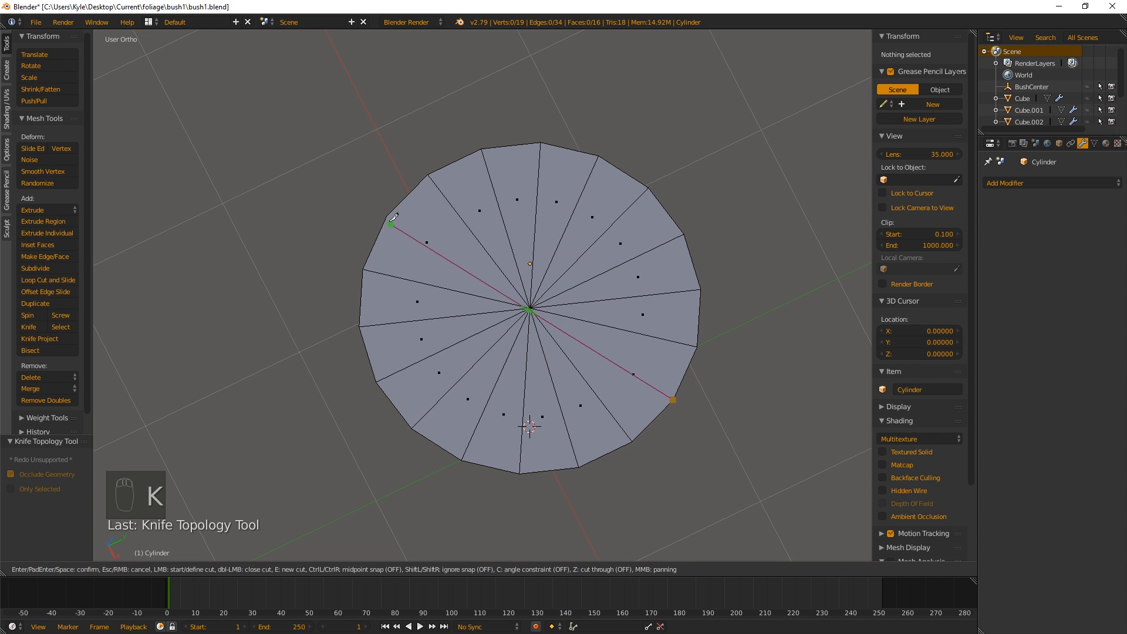
{"action": "left_click", "coordinate": [673, 399]}
{"action": "key", "text": "Return"}
In vertex select mode, select every other rim vertex of the disc and scale them inward to 0.897.
{"action": "middle_click_drag", "start_coordinate": [623, 396], "coordinate": [634, 366]}
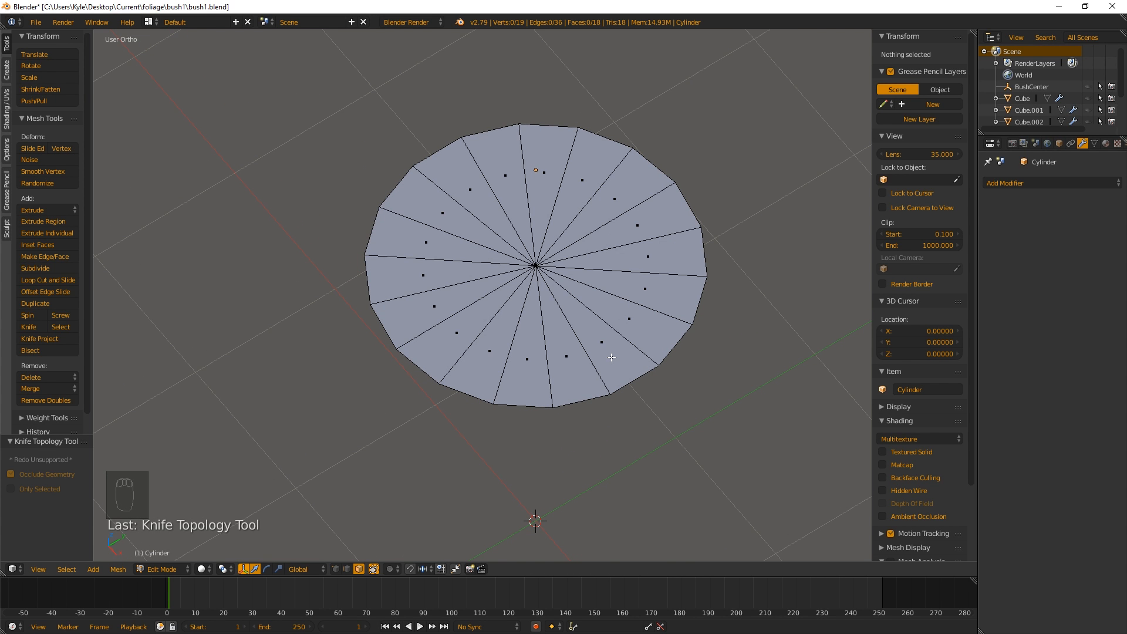
{"action": "left_click", "coordinate": [611, 357]}
{"action": "left_click", "coordinate": [653, 322], "text": "shift"}
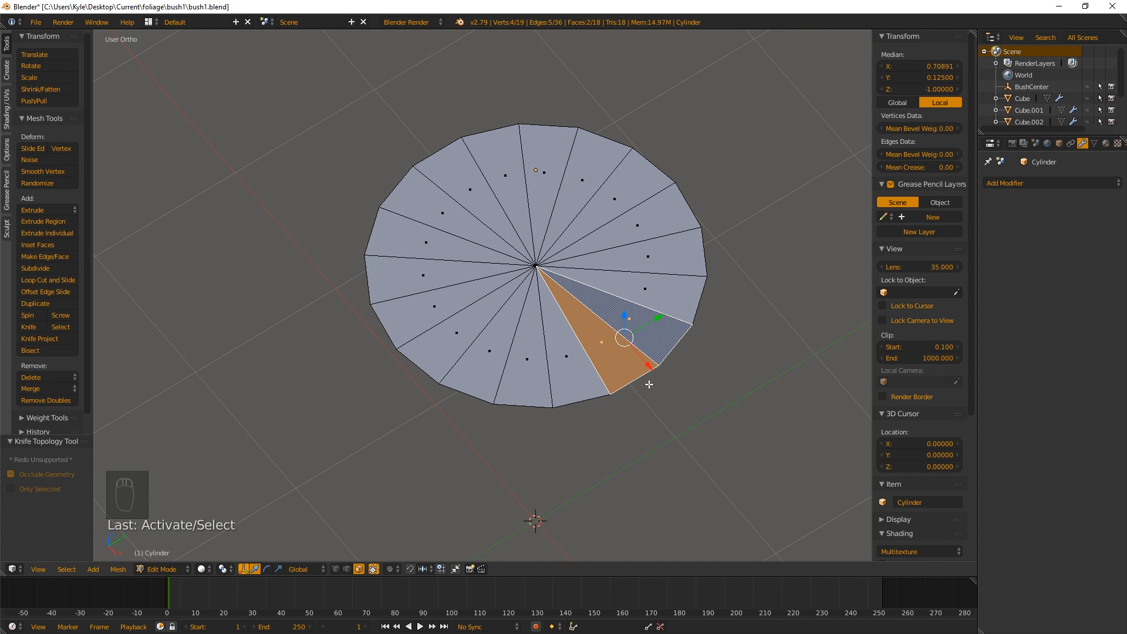
{"action": "key", "text": "ctrl+Tab"}
{"action": "left_click", "coordinate": [646, 347]}
{"action": "left_click", "coordinate": [658, 365]}
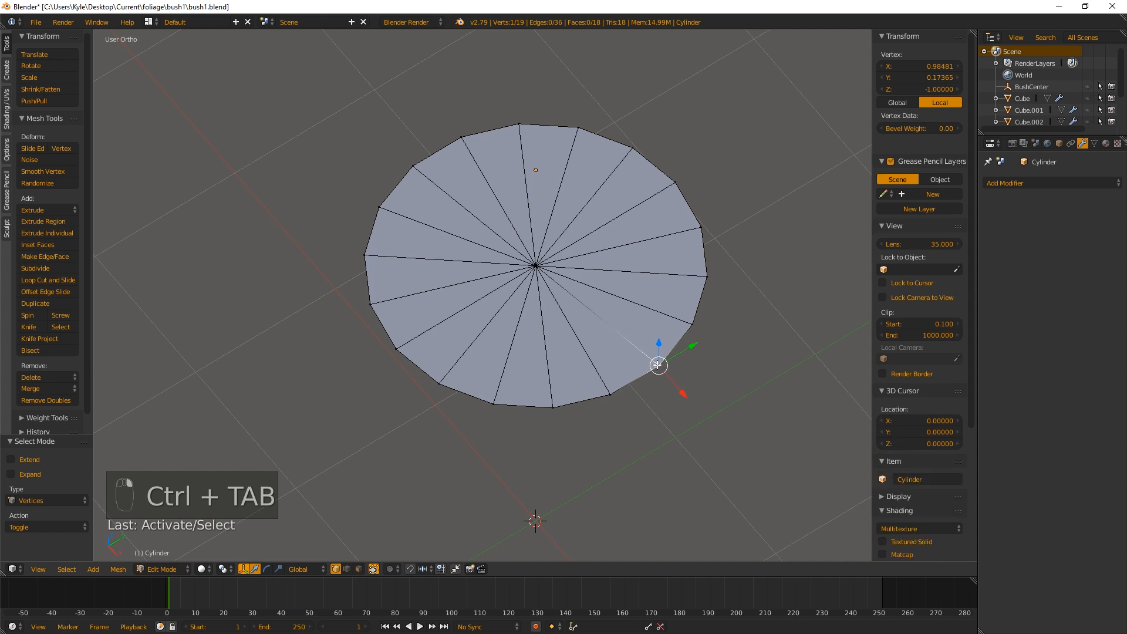
{"action": "left_click", "coordinate": [553, 405], "text": "shift"}
{"action": "left_click", "coordinate": [442, 384], "text": "shift"}
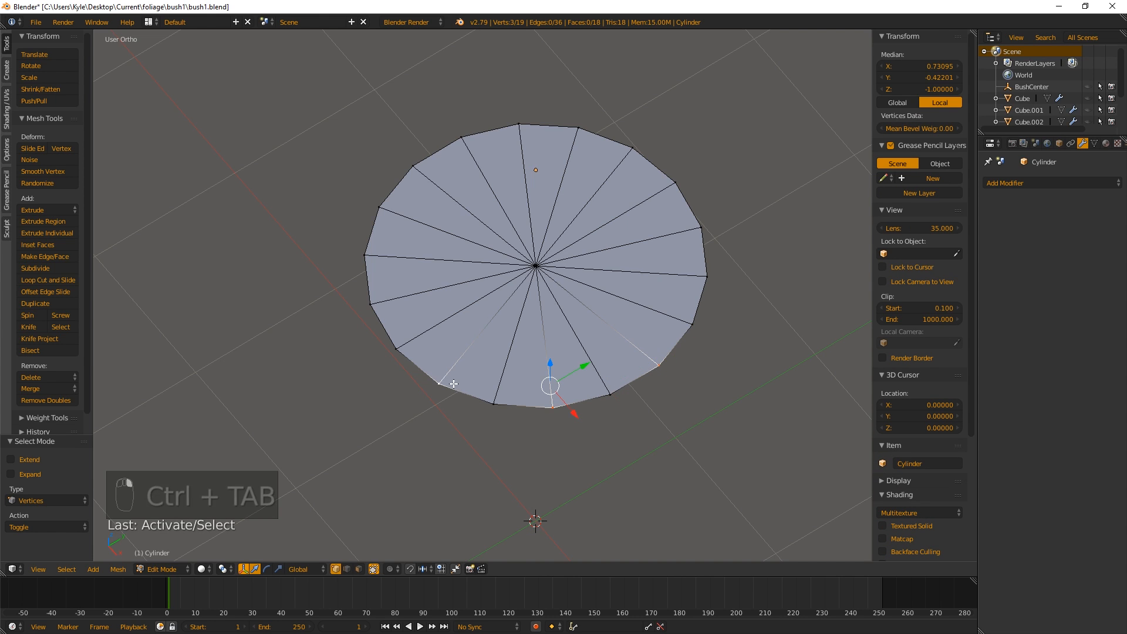
{"action": "left_click", "coordinate": [381, 300], "text": "shift"}
{"action": "left_click", "coordinate": [390, 208], "text": "shift"}
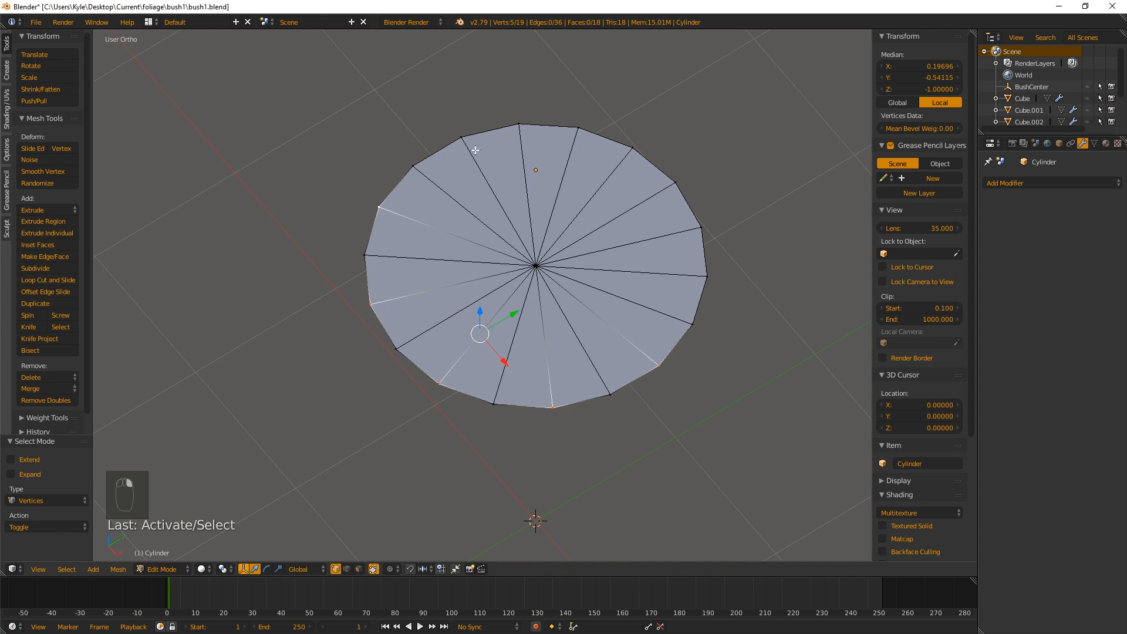
{"action": "left_click", "coordinate": [463, 138], "text": "shift"}
{"action": "left_click", "coordinate": [575, 129], "text": "shift"}
{"action": "left_click", "coordinate": [674, 185], "text": "shift"}
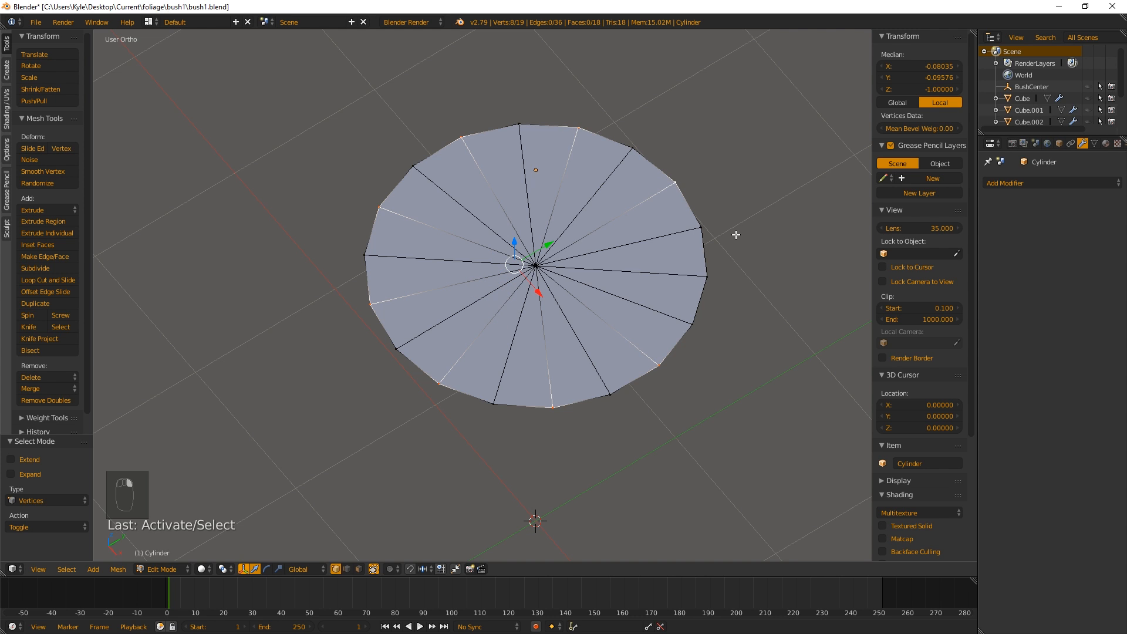
{"action": "left_click", "coordinate": [702, 270], "text": "shift"}
{"action": "key", "text": "s"}
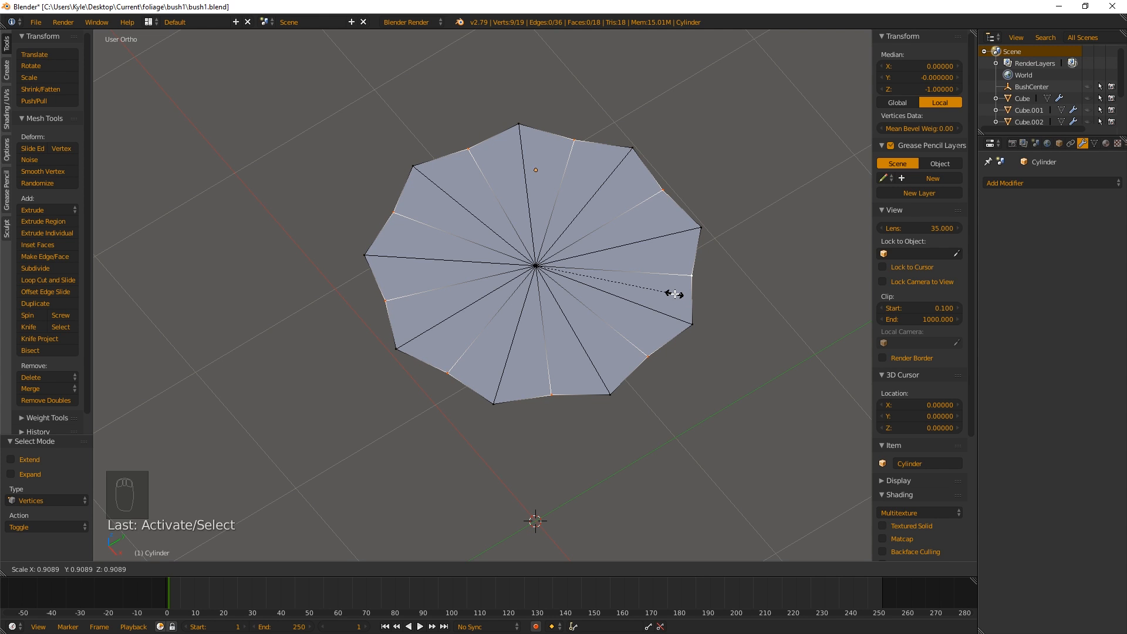
{"action": "left_click", "coordinate": [673, 293]}
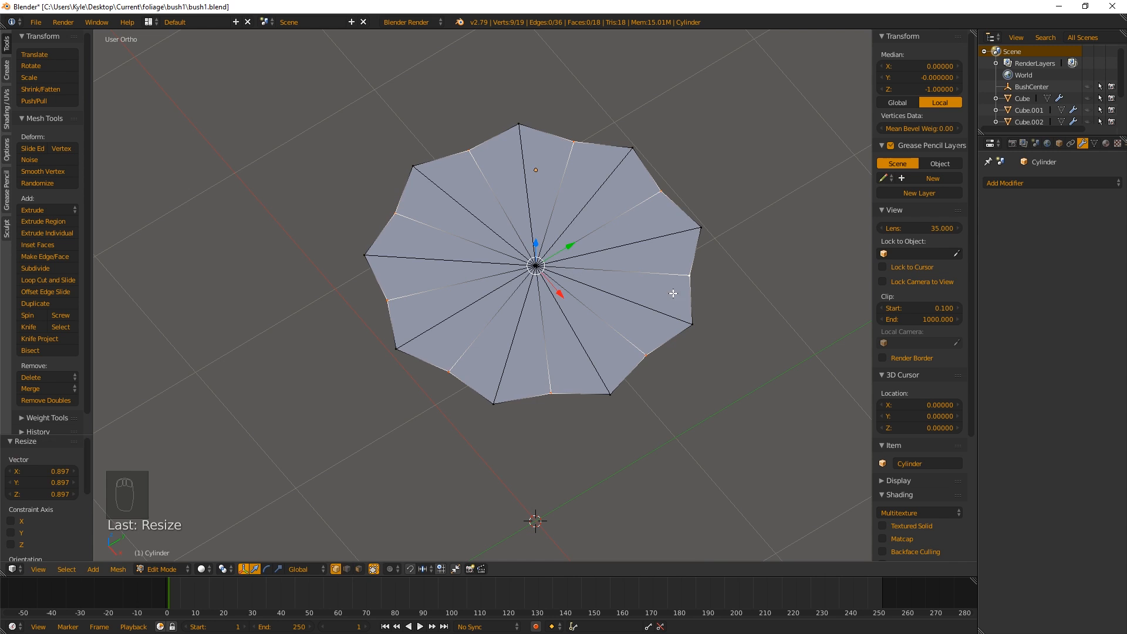
Switch to face select mode and delete two adjacent wedge faces to cut a notch in the disc.
{"action": "middle_click_drag", "start_coordinate": [533, 287], "coordinate": [546, 302]}
{"action": "right_click", "coordinate": [481, 380]}
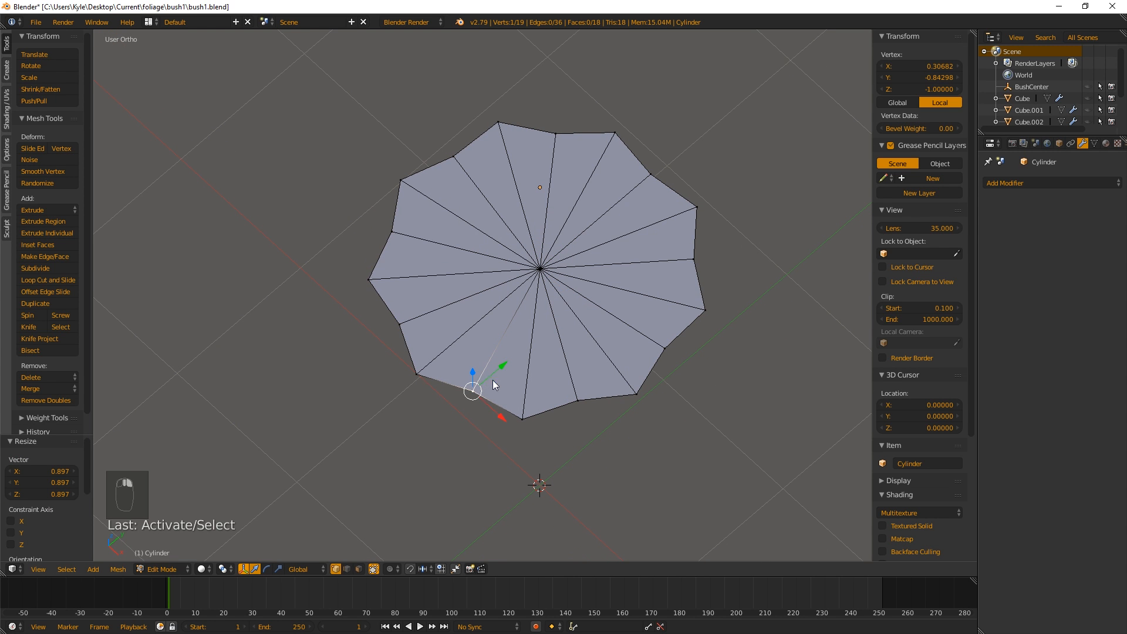
{"action": "key", "text": "ctrl+Tab"}
{"action": "left_click", "coordinate": [477, 405]}
{"action": "right_click", "coordinate": [512, 359]}
{"action": "right_click", "coordinate": [471, 354], "text": "shift"}
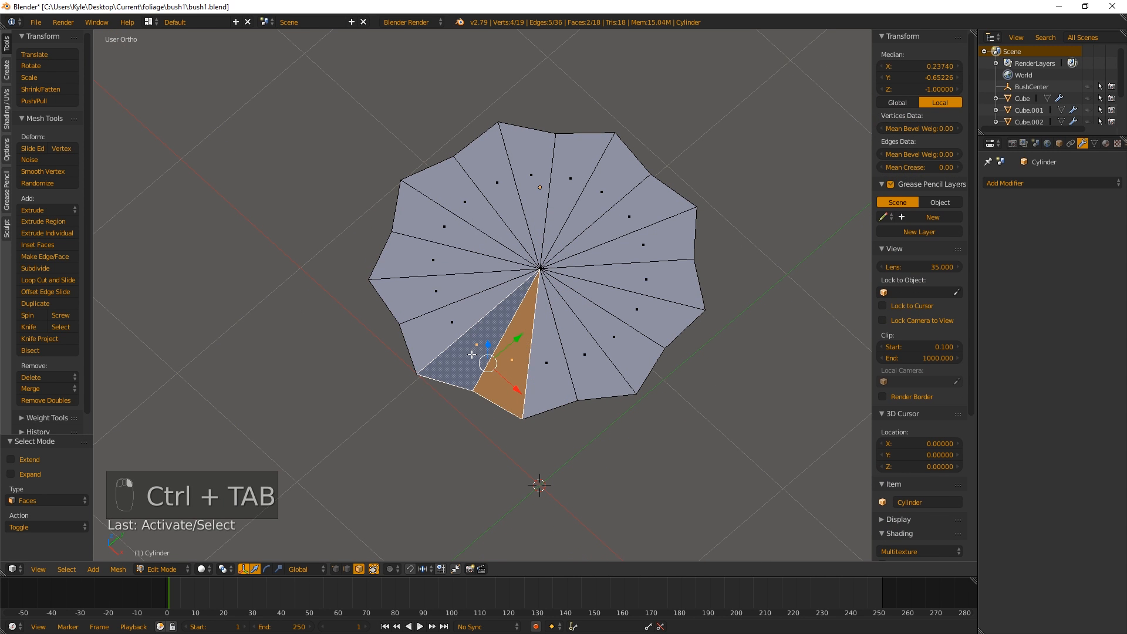
{"action": "key", "text": "Delete"}
{"action": "left_click", "coordinate": [522, 344]}
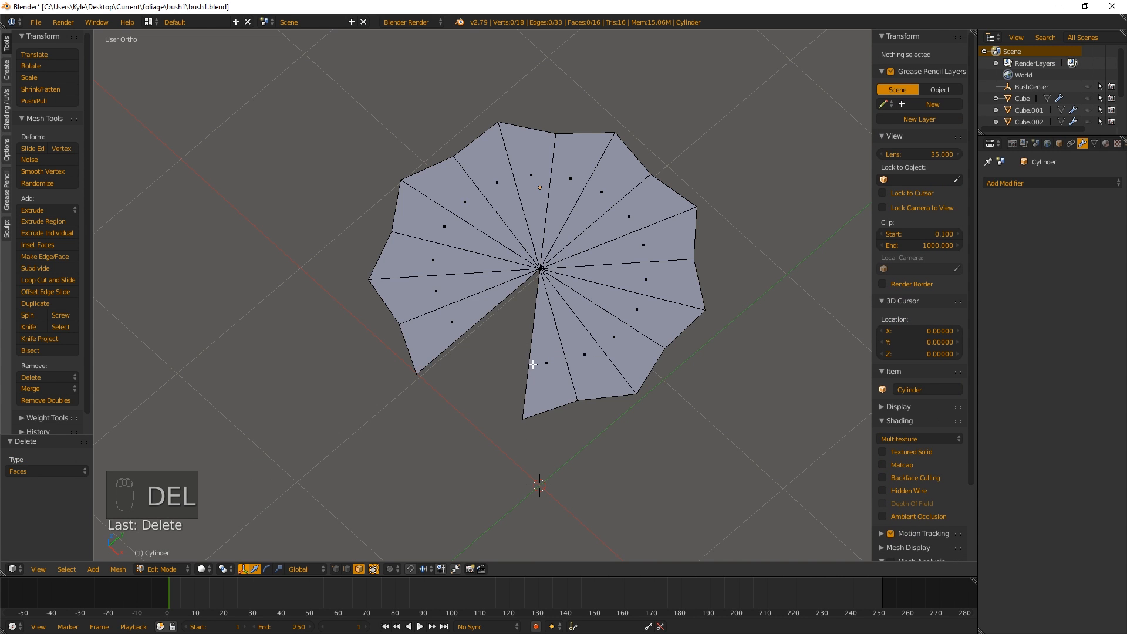
{"action": "middle_click_drag", "start_coordinate": [525, 389], "coordinate": [622, 342]}
{"action": "key", "text": "a"}
{"action": "key", "text": "a"}
{"action": "key", "text": "a"}
{"action": "key", "text": "a"}
{"action": "key", "text": "a"}
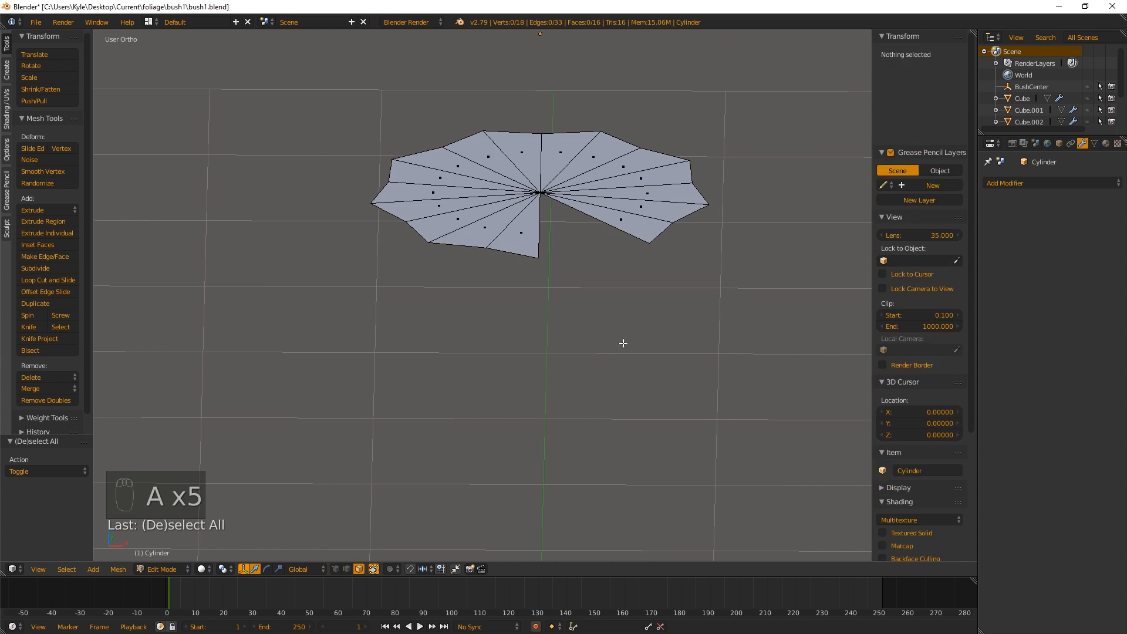
Return to Object Mode and unhide the leaf objects and BushCenter.
{"action": "key", "text": "Tab"}
{"action": "key", "text": "a"}
{"action": "key", "text": "a"}
{"action": "key", "text": "a"}
{"action": "key", "text": "a"}
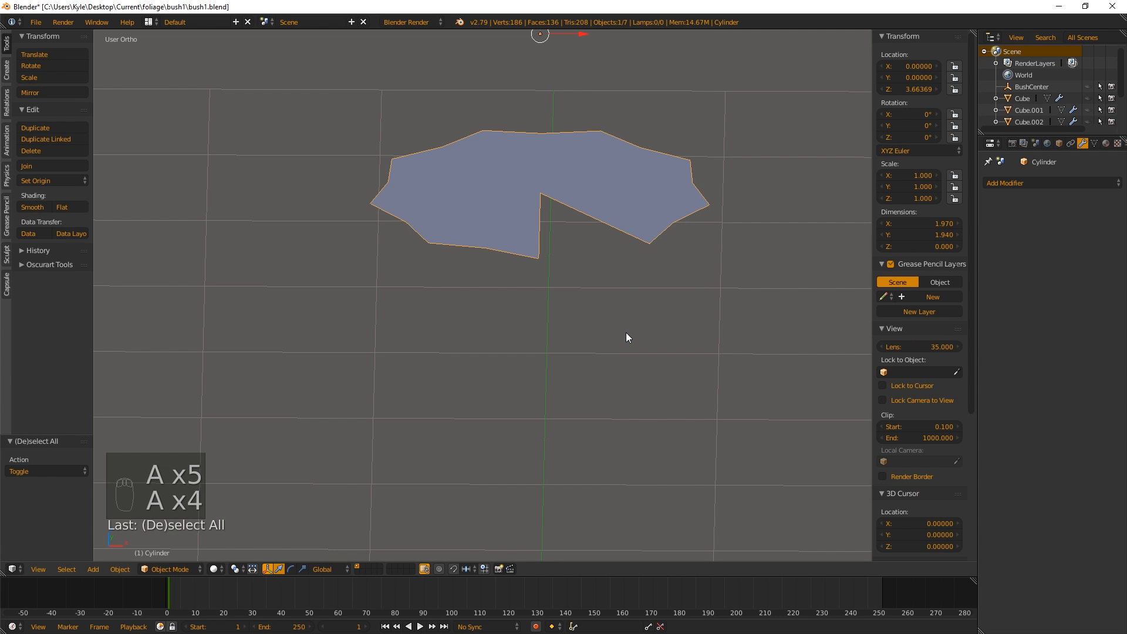
{"action": "key", "text": "ctrl+h"}
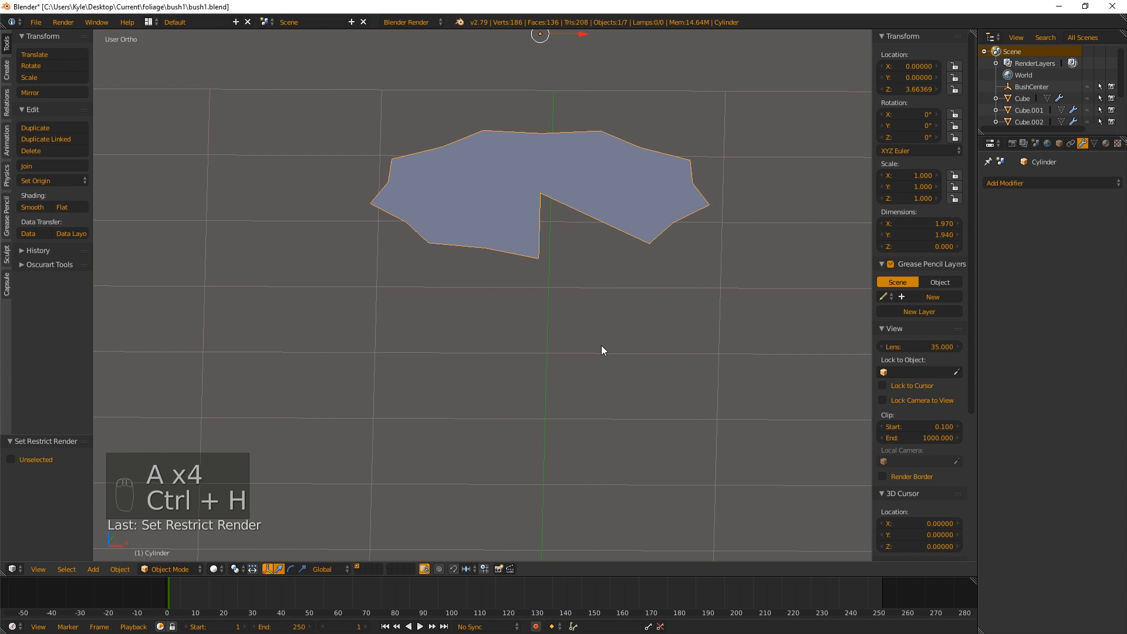
{"action": "key", "text": "alt+h"}
{"action": "scroll", "coordinate": [626, 329], "scroll_direction": "down", "scroll_amount": 2}
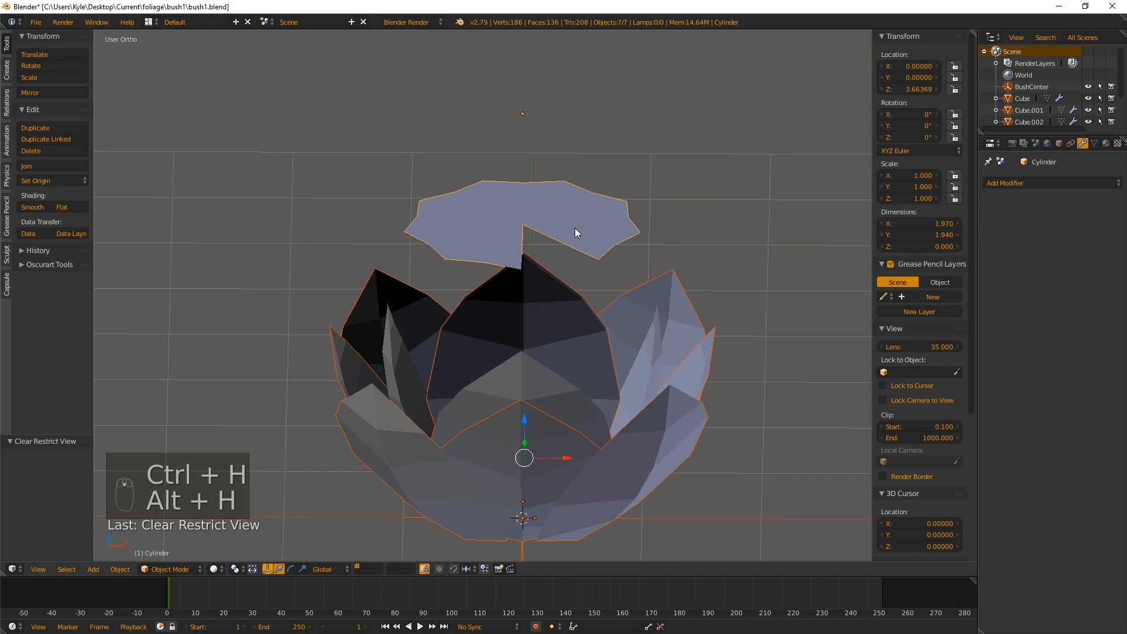
Move the notched disc along Z by -2.617 to the bush's base and set its origin to the 3D cursor.
{"action": "right_click", "coordinate": [576, 228]}
{"action": "key", "text": "g"}
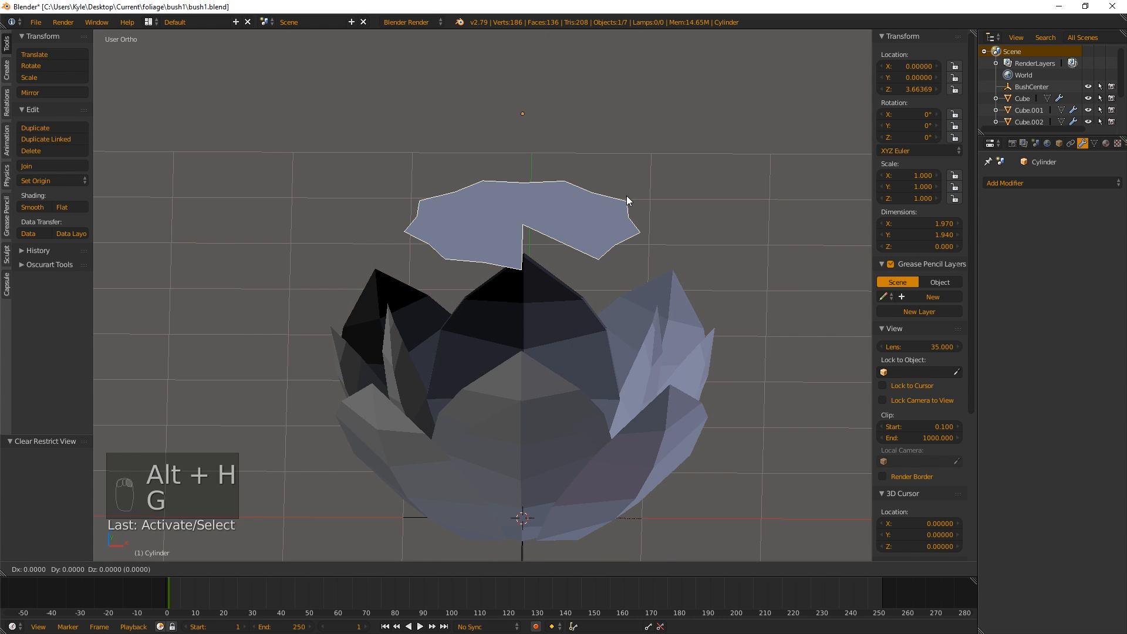
{"action": "left_click", "coordinate": [640, 484]}
{"action": "middle_click_drag", "start_coordinate": [655, 491], "coordinate": [626, 333]}
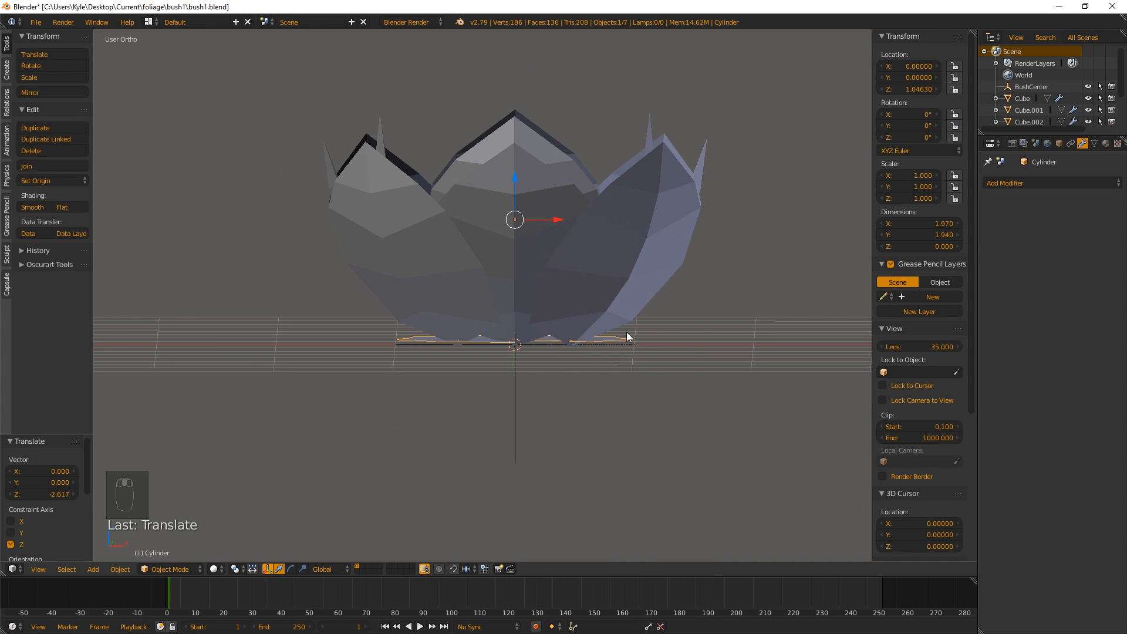
{"action": "key", "text": "ctrl+alt+shift+c"}
{"action": "left_click", "coordinate": [644, 324]}
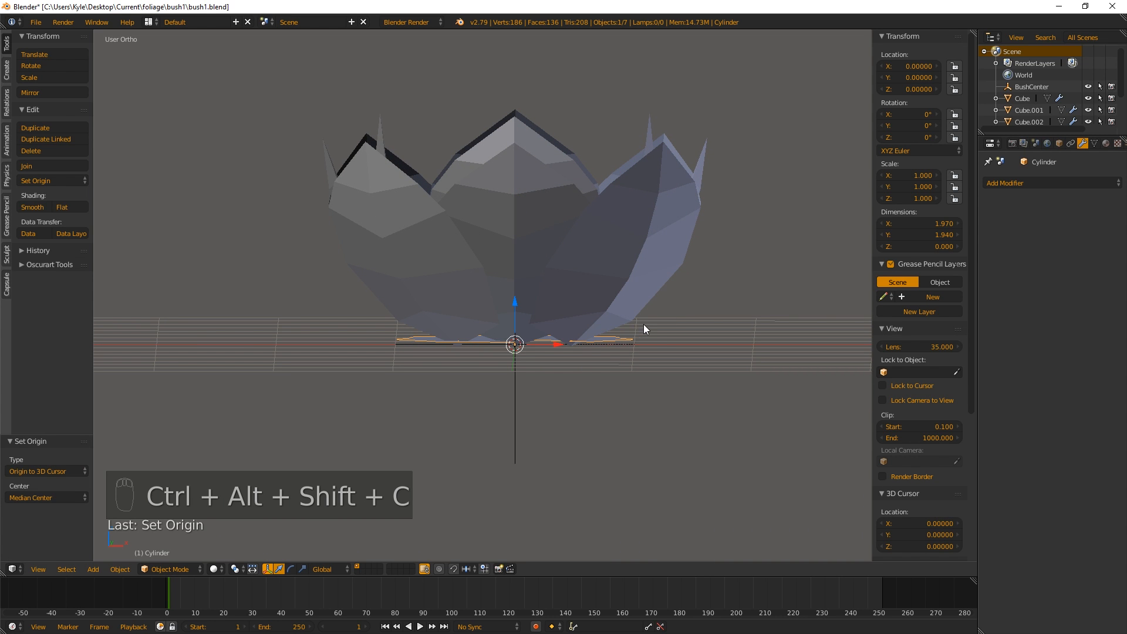
Scale the notched disc up uniformly by 2.746 and raise it 0.039 along Z.
{"action": "key", "text": "s"}
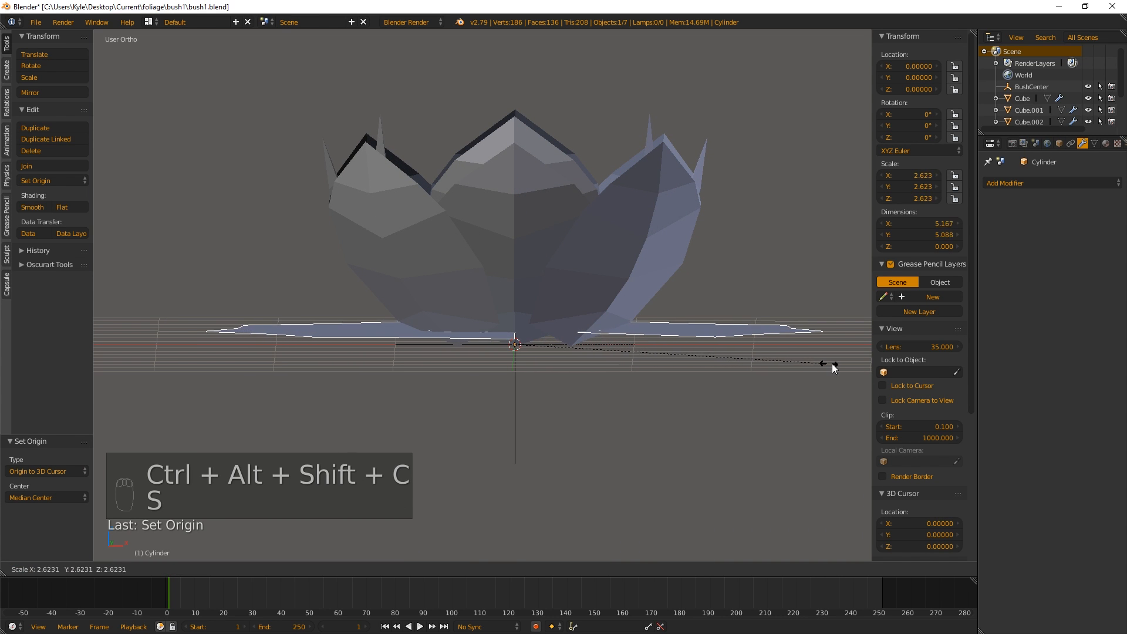
{"action": "left_click", "coordinate": [844, 365]}
{"action": "middle_click_drag", "start_coordinate": [763, 335], "coordinate": [619, 368]}
{"action": "key", "text": "r"}
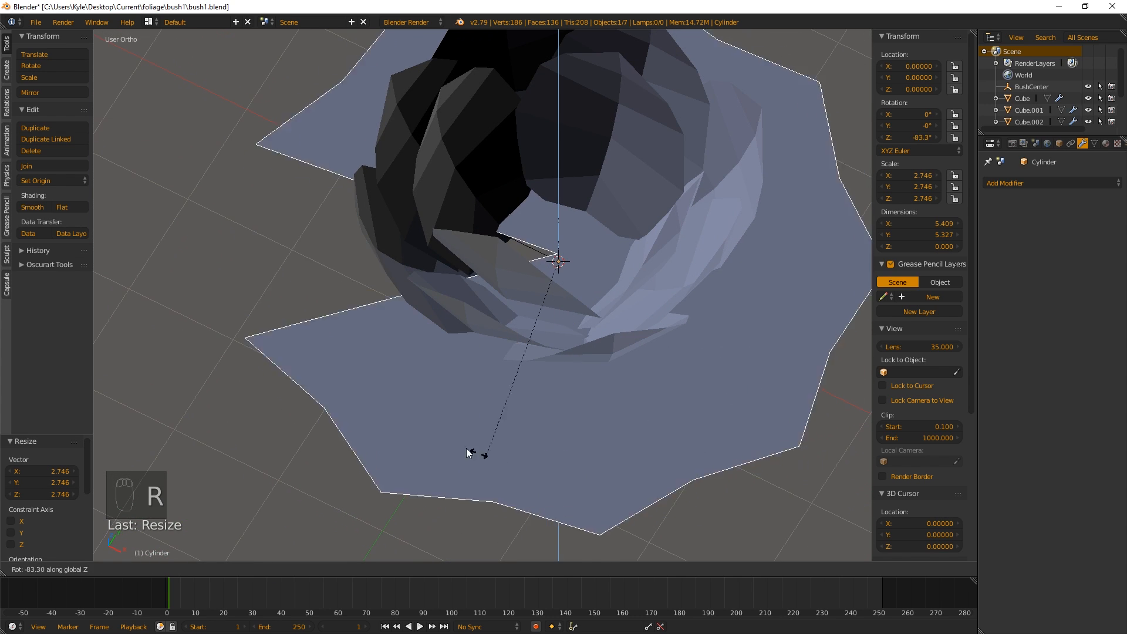
{"action": "key", "text": "Escape"}
{"action": "middle_click_drag", "start_coordinate": [631, 334], "coordinate": [597, 311]}
{"action": "key", "text": "g"}
{"action": "key", "text": "z"}
{"action": "left_click", "coordinate": [629, 307]}
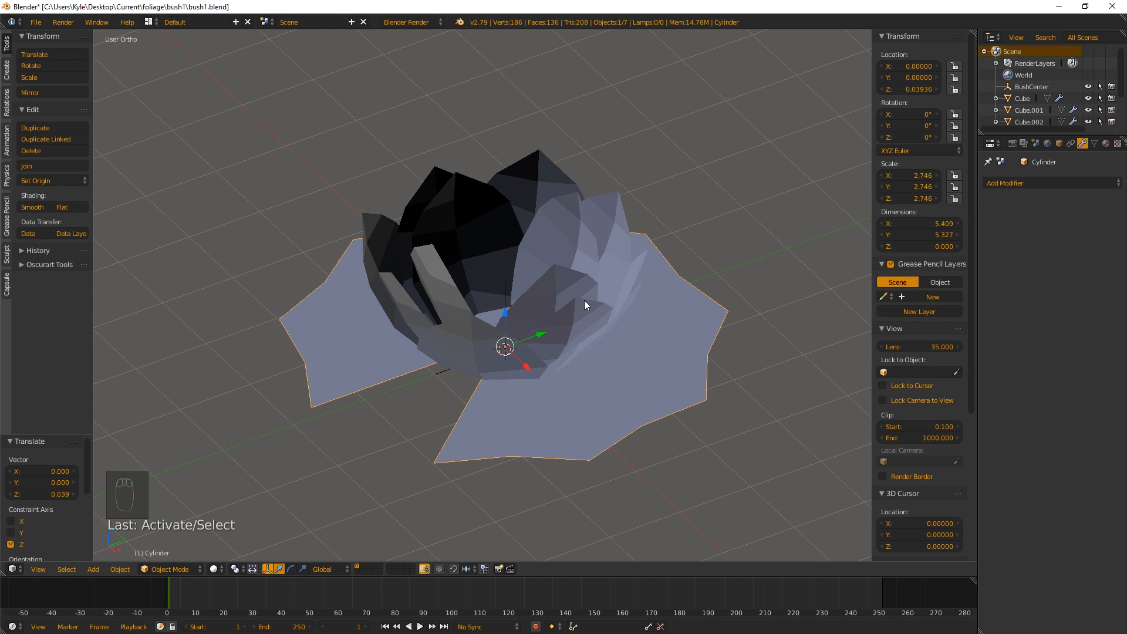
Hide the leaf objects and BushCenter, then select the notched disc.
{"action": "right_click", "coordinate": [528, 310]}
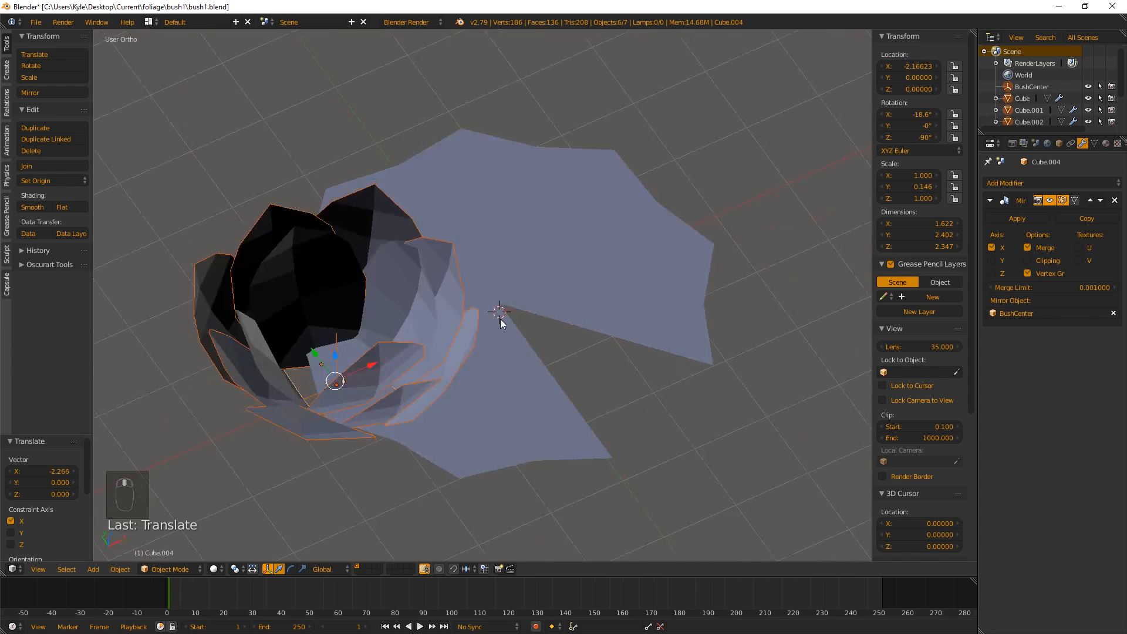
{"action": "middle_click_drag", "start_coordinate": [498, 315], "coordinate": [757, 293]}
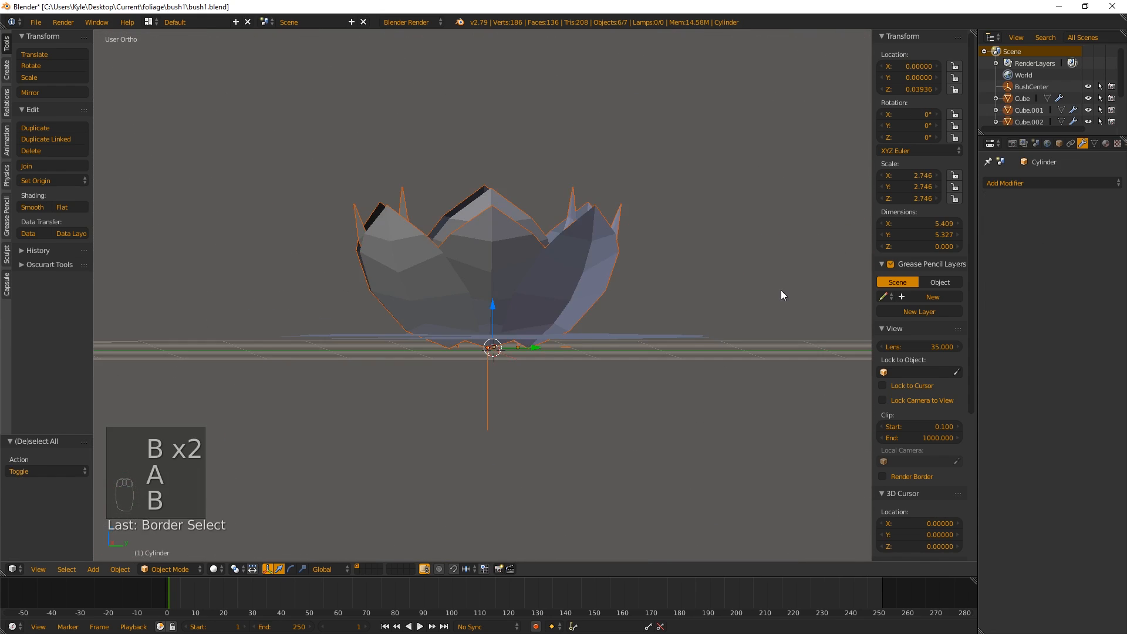
{"action": "key", "text": "h"}
{"action": "middle_click_drag", "start_coordinate": [551, 275], "coordinate": [580, 342]}
{"action": "right_click", "coordinate": [554, 324]}
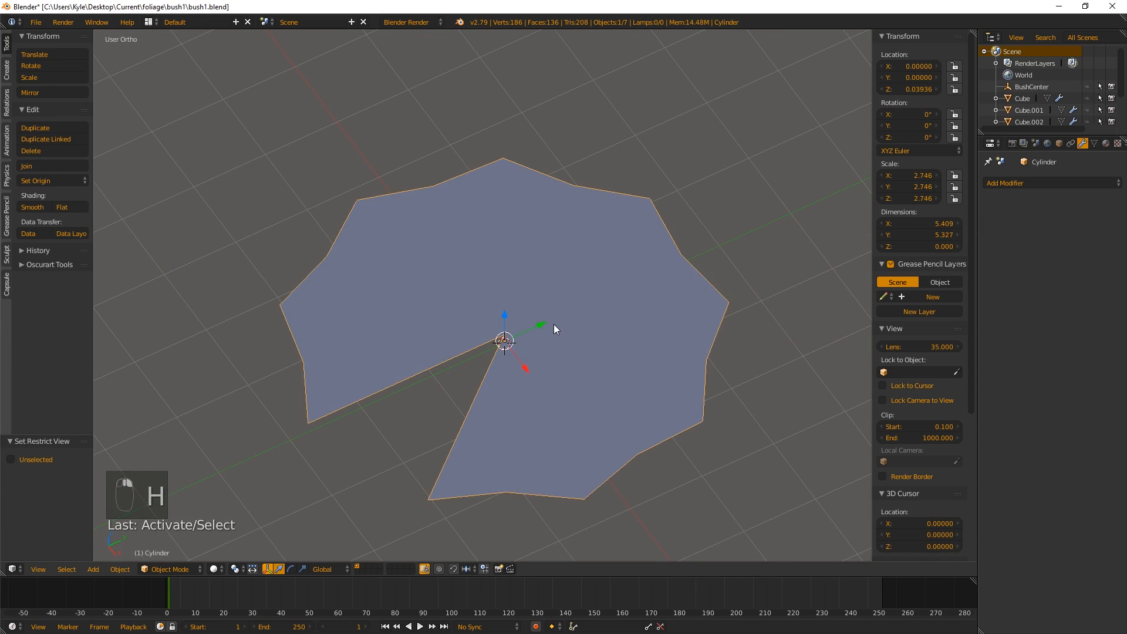
Try raising the disc's inset rim vertices by 0.137 along Z in Edit Mode to pleat the surface.
{"action": "key", "text": "Tab"}
{"action": "right_click", "coordinate": [467, 192]}
{"action": "right_click", "coordinate": [564, 186], "text": "shift"}
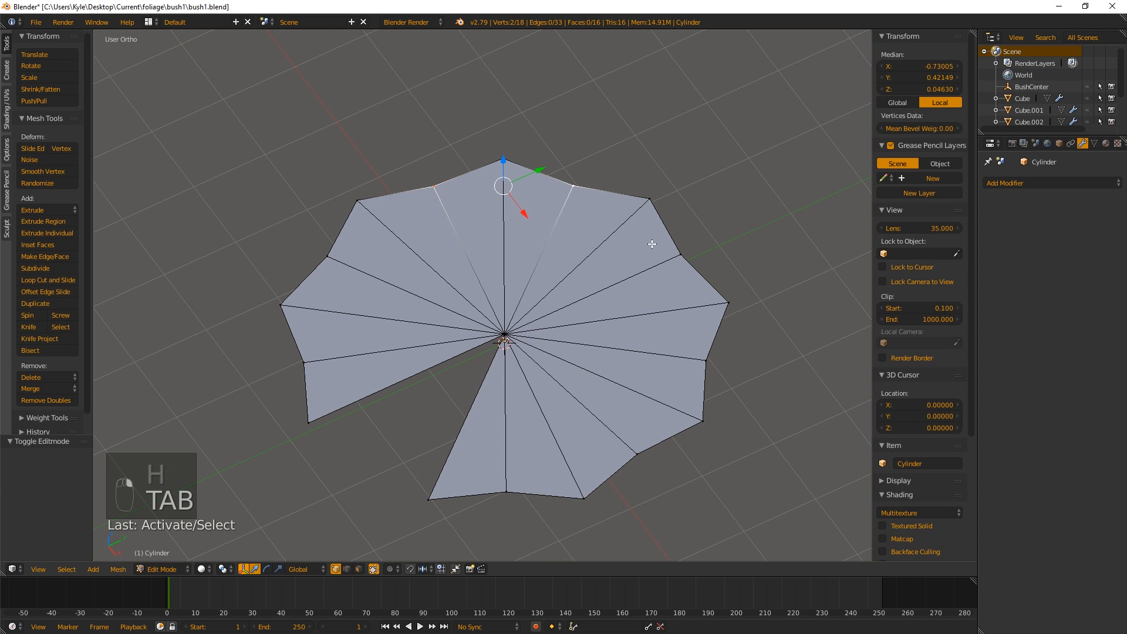
{"action": "right_click", "coordinate": [678, 254], "text": "shift"}
{"action": "right_click", "coordinate": [644, 450], "text": "shift"}
{"action": "right_click", "coordinate": [505, 477], "text": "shift"}
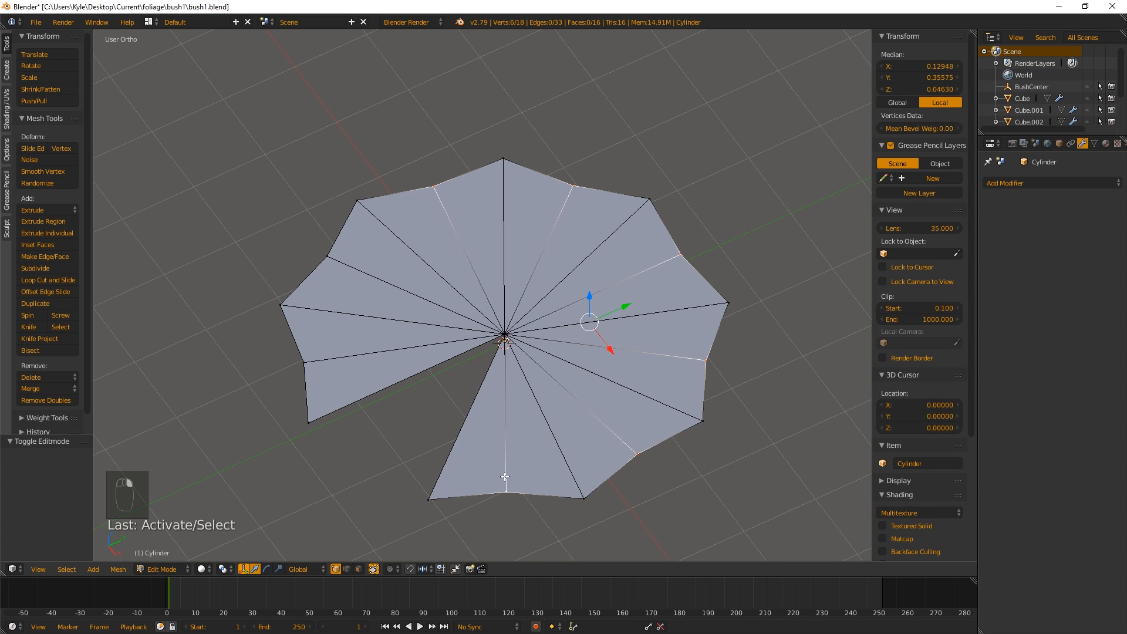
{"action": "right_click", "coordinate": [305, 361], "text": "shift"}
{"action": "right_click", "coordinate": [327, 257], "text": "shift"}
{"action": "middle_click_drag", "start_coordinate": [545, 276], "coordinate": [635, 251]}
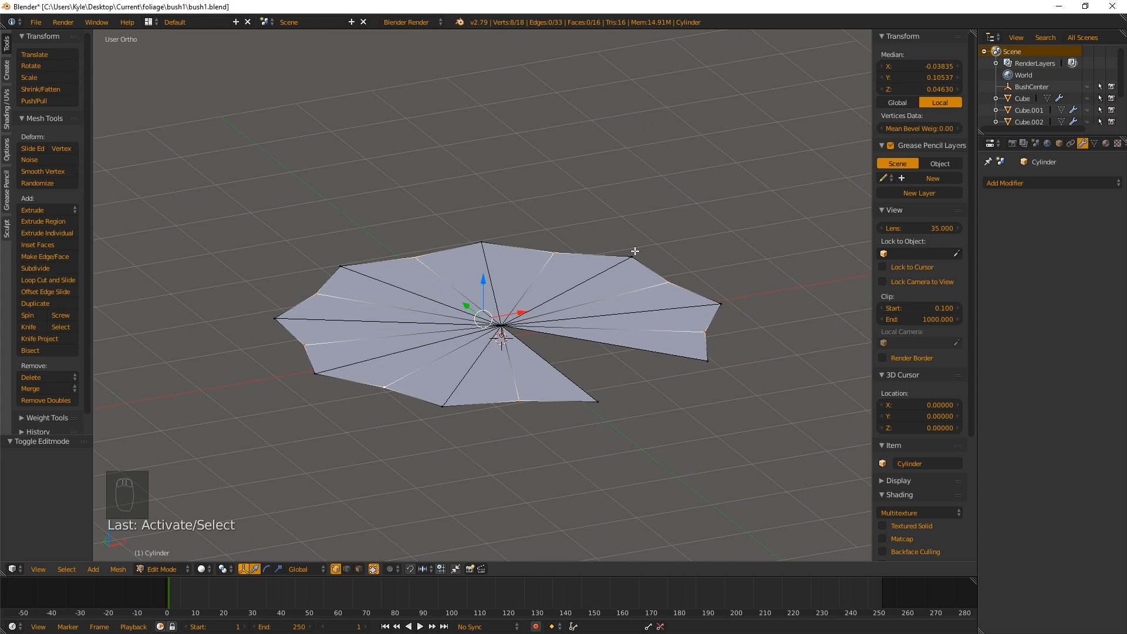
{"action": "key", "text": "g"}
{"action": "key", "text": "z"}
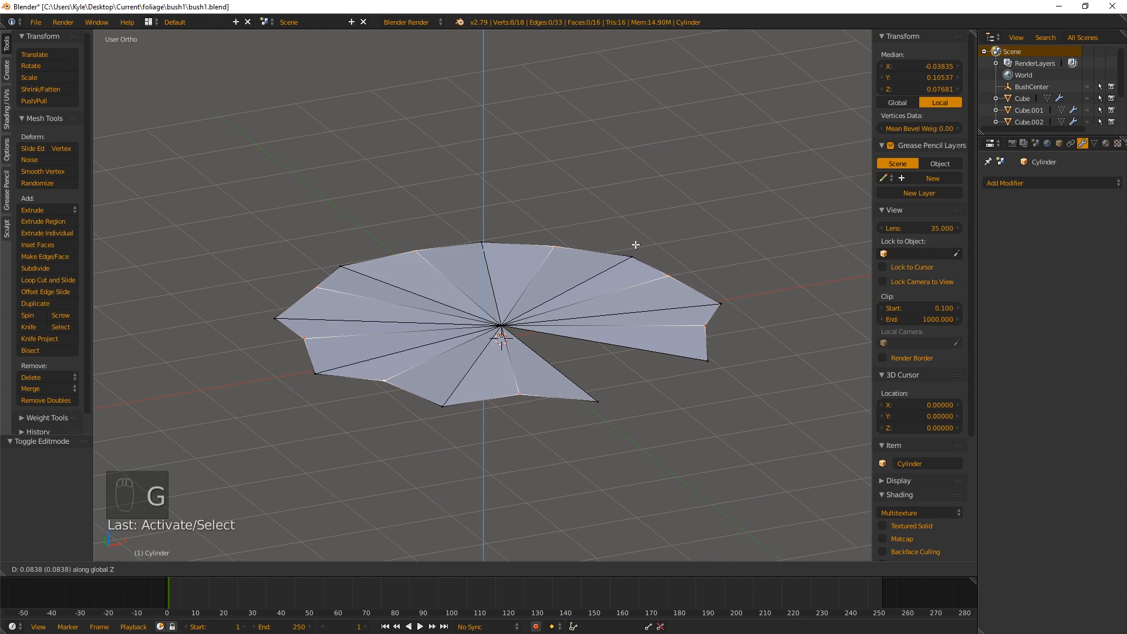
{"action": "left_click", "coordinate": [635, 240]}
{"action": "middle_click_drag", "start_coordinate": [389, 241], "coordinate": [455, 310]}
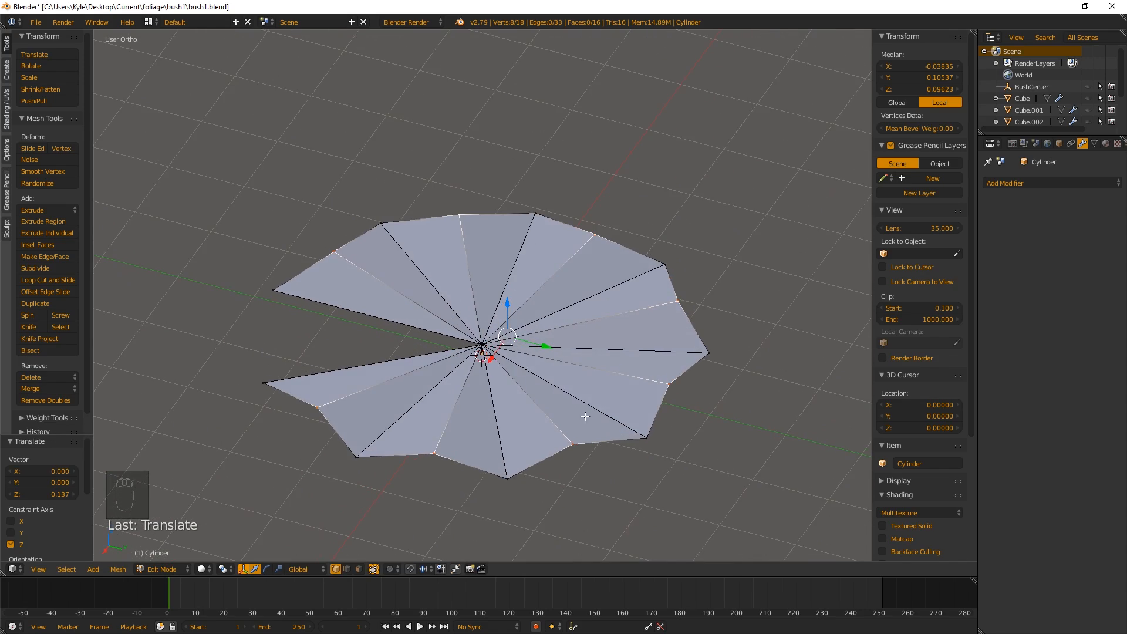
Undo the raising of the inset rim vertices.
{"action": "key", "text": "ctrl+z"}
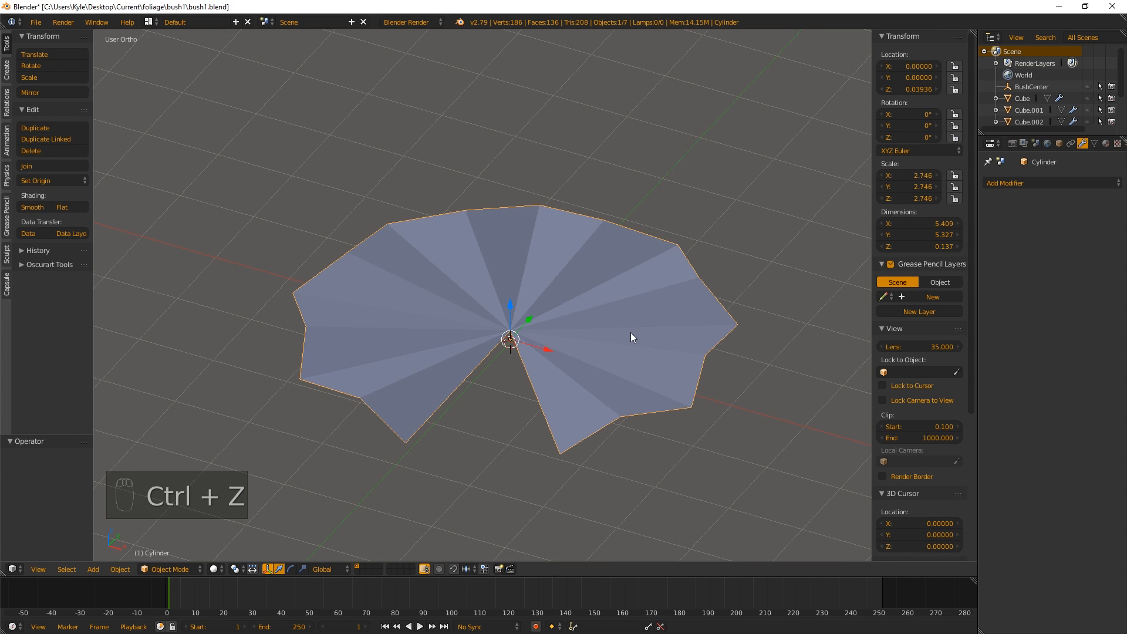
{"action": "key", "text": "ctrl+z"}
Raise four alternate inset rim vertices of the disc by 0.191 along Z in Edit Mode, then return to Object Mode.
{"action": "key", "text": "Tab"}
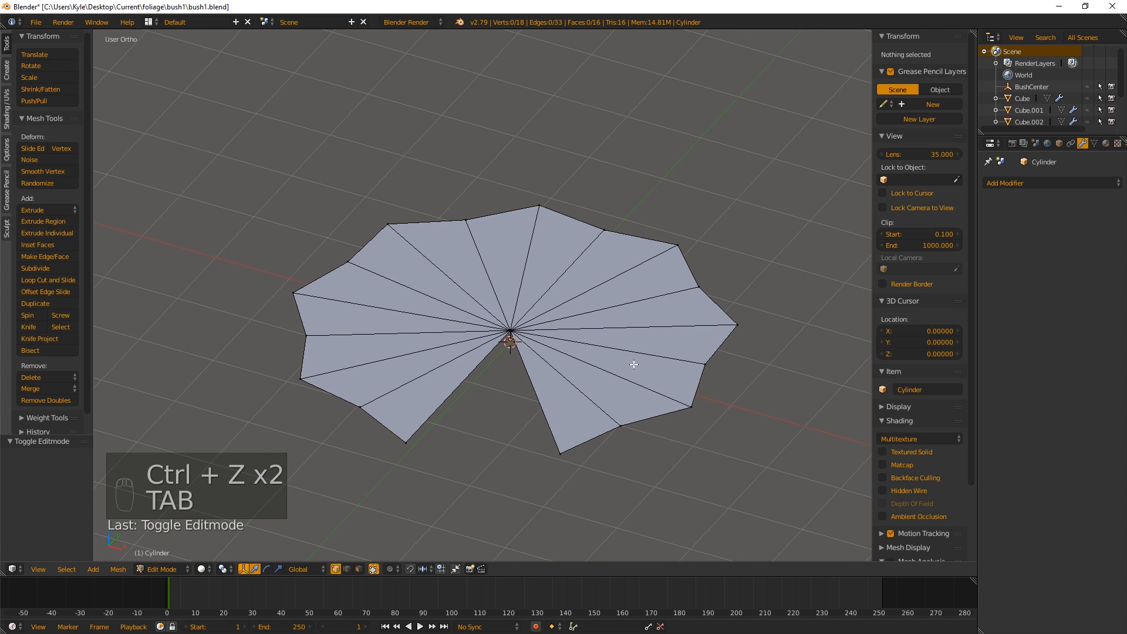
{"action": "middle_click_drag", "start_coordinate": [634, 365], "coordinate": [636, 433]}
{"action": "right_click", "coordinate": [707, 363]}
{"action": "right_click", "coordinate": [606, 165], "text": "shift"}
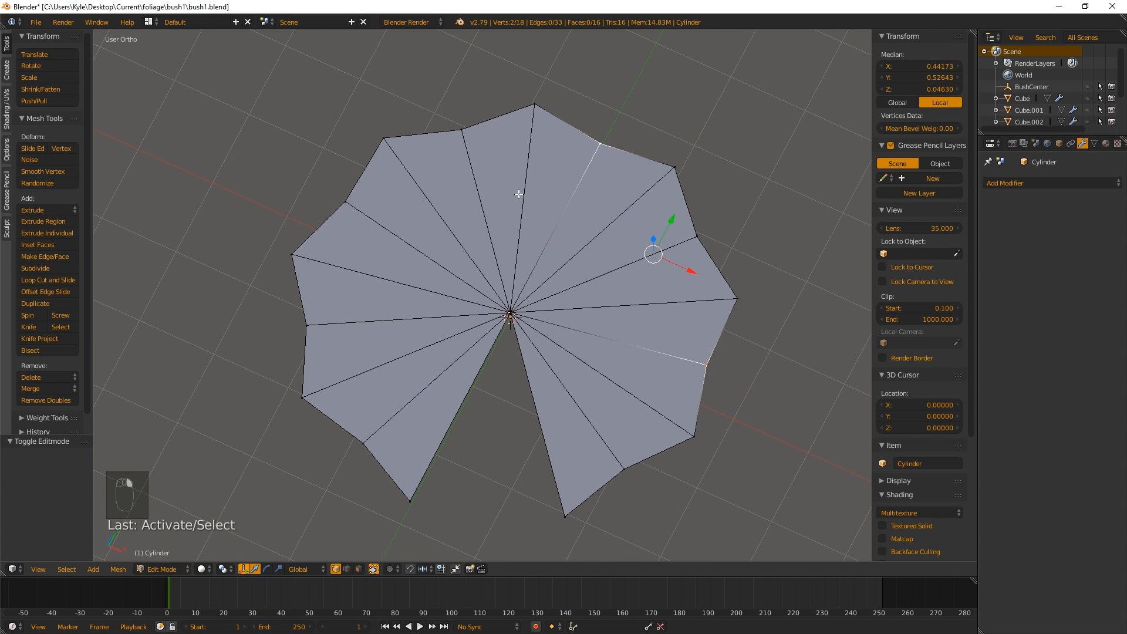
{"action": "right_click", "coordinate": [357, 206], "text": "shift"}
{"action": "middle_click_drag", "start_coordinate": [424, 453], "coordinate": [425, 400]}
{"action": "right_click", "coordinate": [356, 411], "text": "shift"}
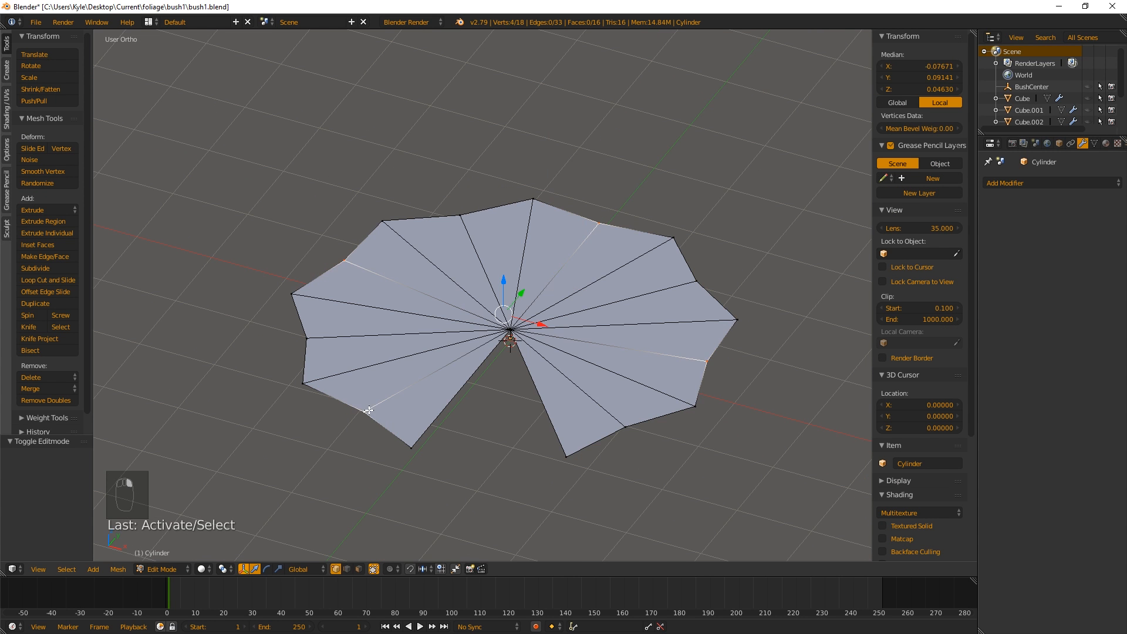
{"action": "key", "text": "g"}
{"action": "key", "text": "z"}
{"action": "left_click", "coordinate": [474, 384]}
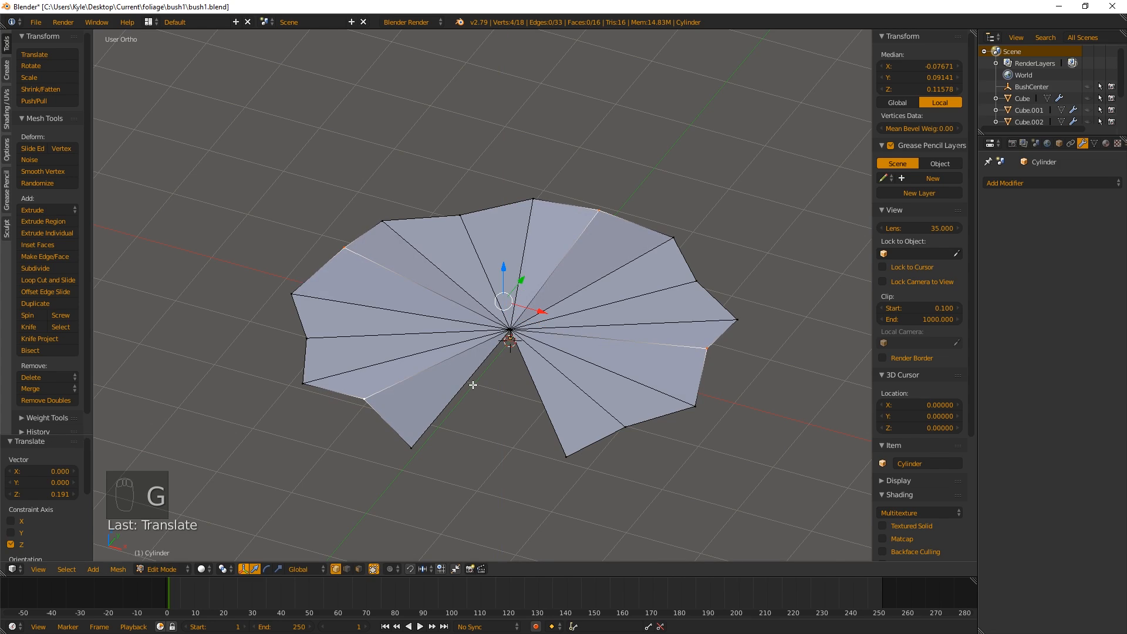
{"action": "key", "text": "Tab"}
{"action": "middle_click_drag", "start_coordinate": [473, 385], "coordinate": [619, 318]}
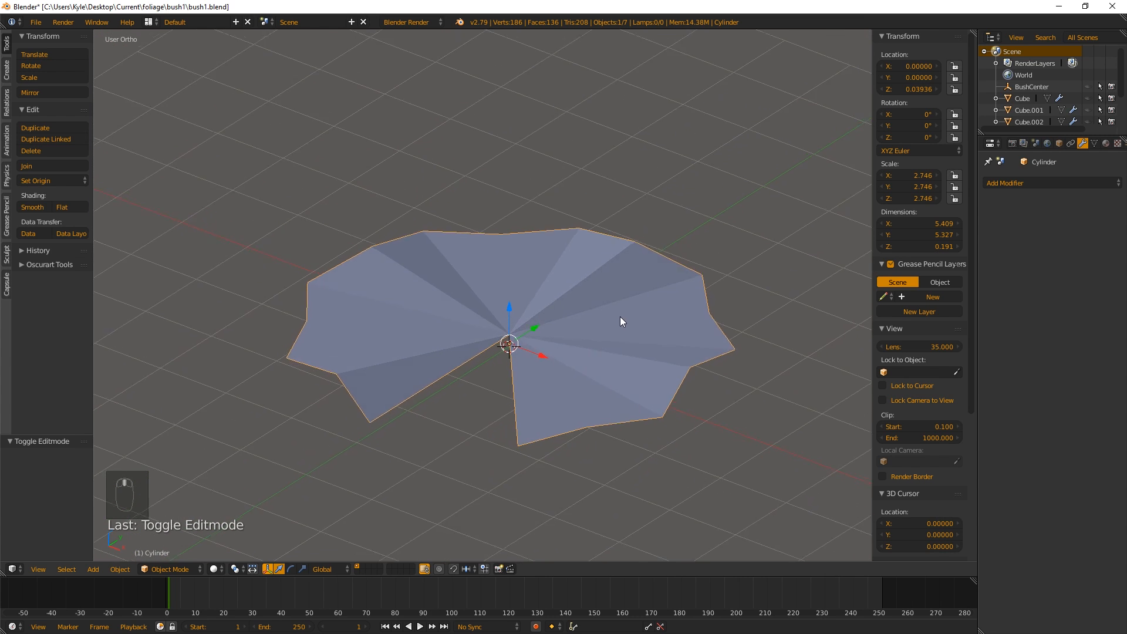
Switch the disc's mesh selection mode to faces and return to Object Mode.
{"action": "key", "text": "Tab"}
{"action": "key", "text": "ctrl+Tab"}
{"action": "key", "text": "Tab"}
{"action": "left_click", "coordinate": [596, 362]}
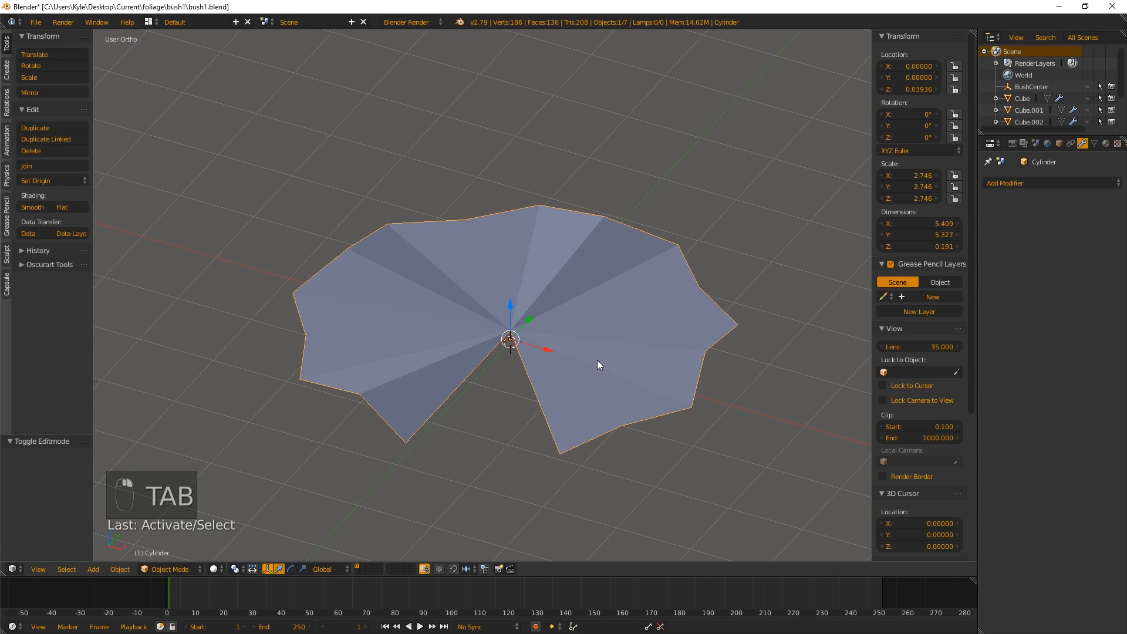
Duplicate the disc, raise the copy 0.723 along Z and scale it uniformly by 0.680.
{"action": "key", "text": "shift+d"}
{"action": "right_click", "coordinate": [604, 329]}
{"action": "key", "text": "g"}
{"action": "key", "text": "z"}
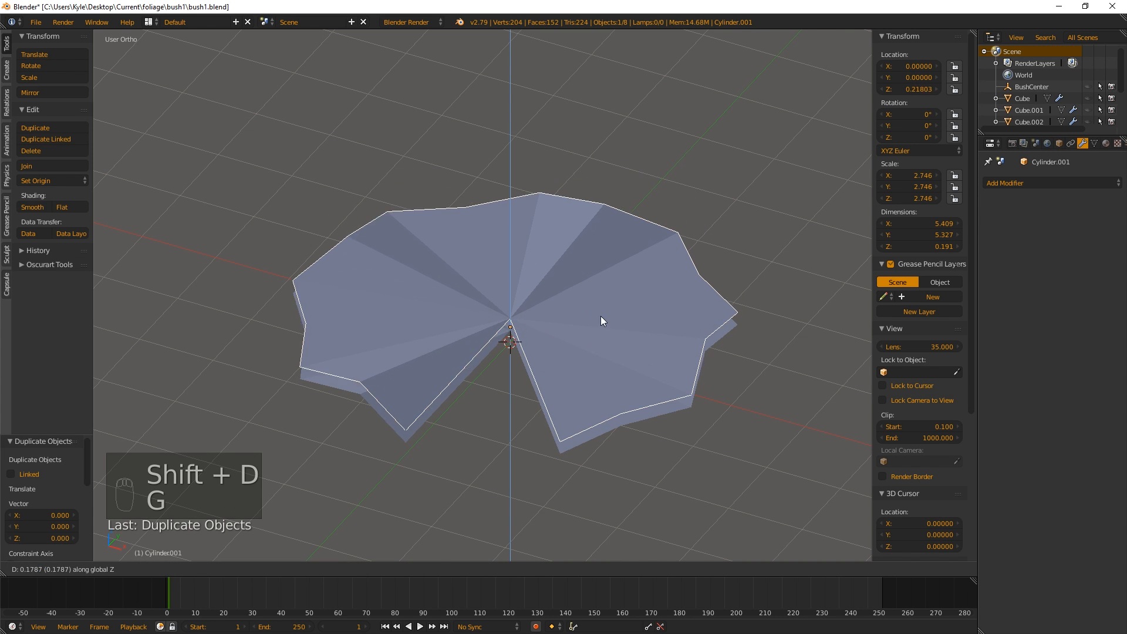
{"action": "left_click", "coordinate": [599, 297]}
{"action": "key", "text": "s"}
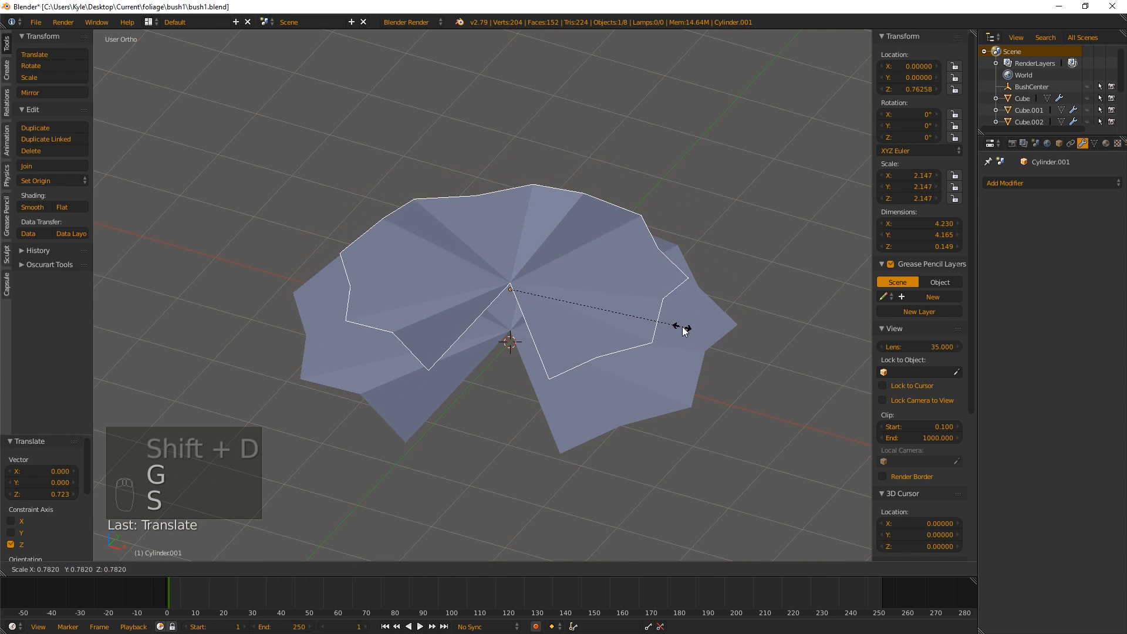
{"action": "left_click", "coordinate": [660, 322]}
Knife Project the smaller copy's outline onto the original disc from the top view.
{"action": "key", "text": "KP_7"}
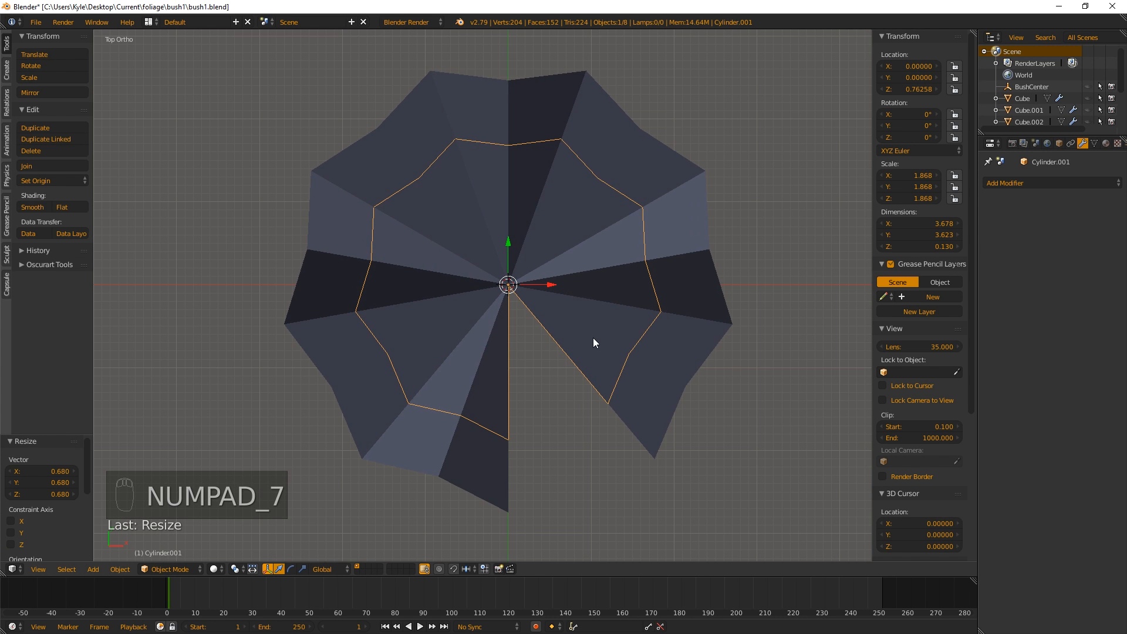
{"action": "right_click", "coordinate": [657, 196]}
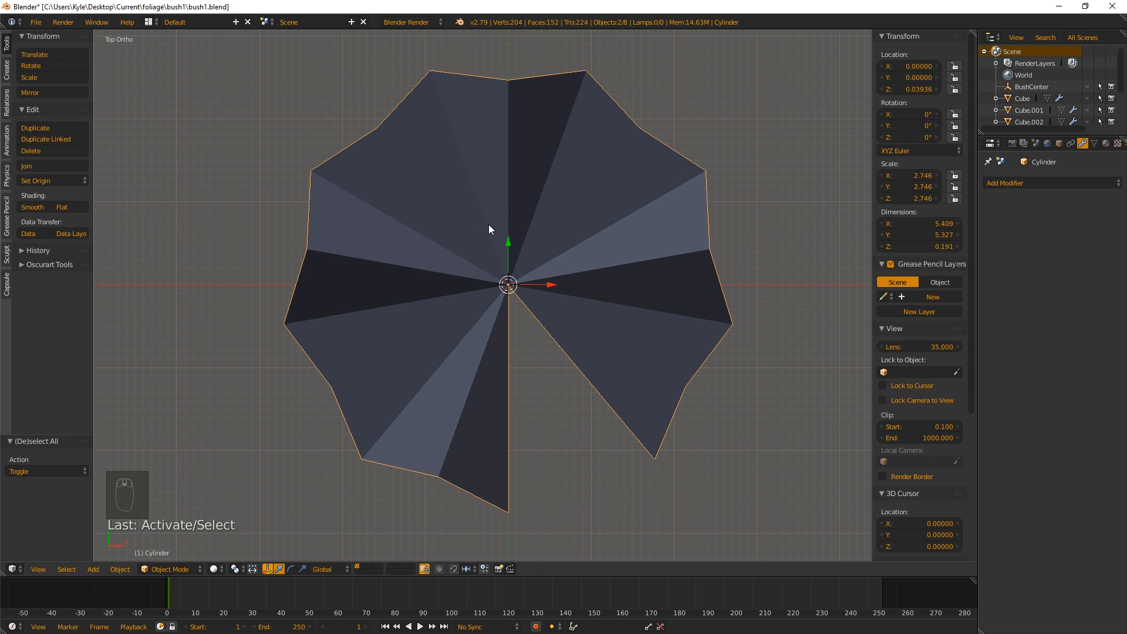
{"action": "key", "text": "Tab"}
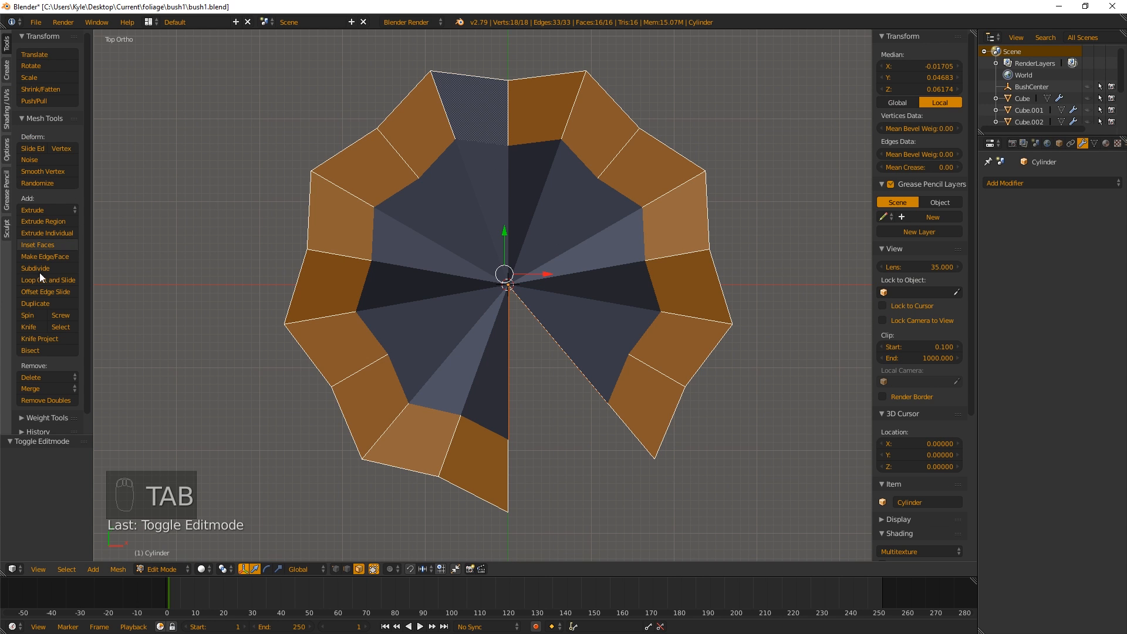
{"action": "scroll", "coordinate": [40, 272], "scroll_direction": "down", "scroll_amount": 1}
{"action": "left_click", "coordinate": [30, 319]}
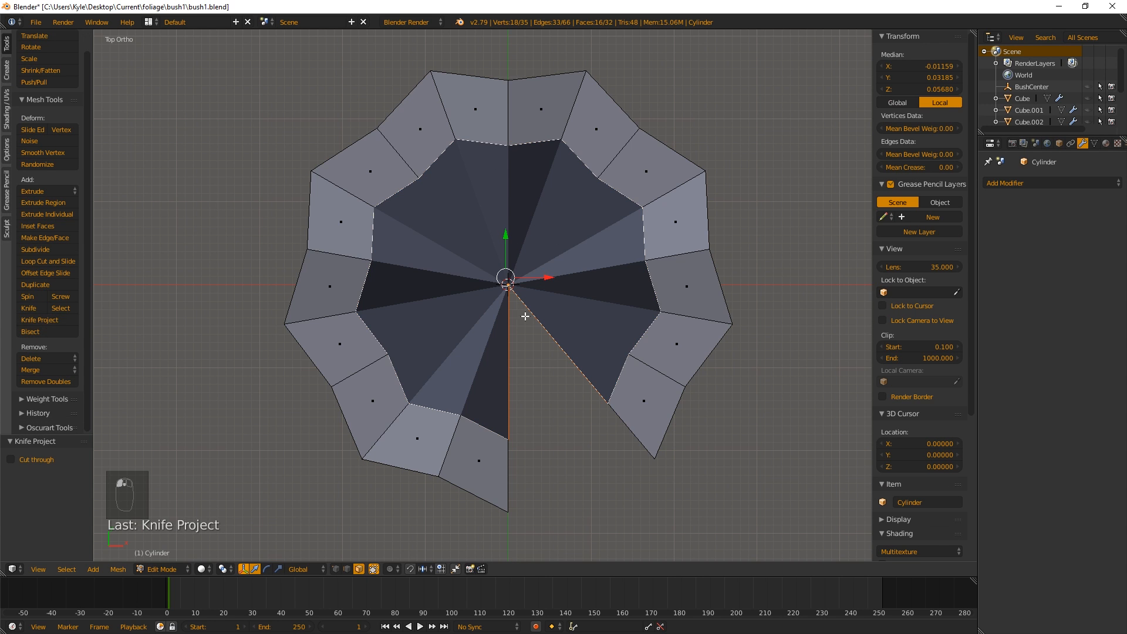
{"action": "key", "text": "Tab"}
Delete the smaller copy floating above the cut disc.
{"action": "middle_click_drag", "start_coordinate": [577, 310], "coordinate": [555, 259]}
{"action": "left_click", "coordinate": [555, 265]}
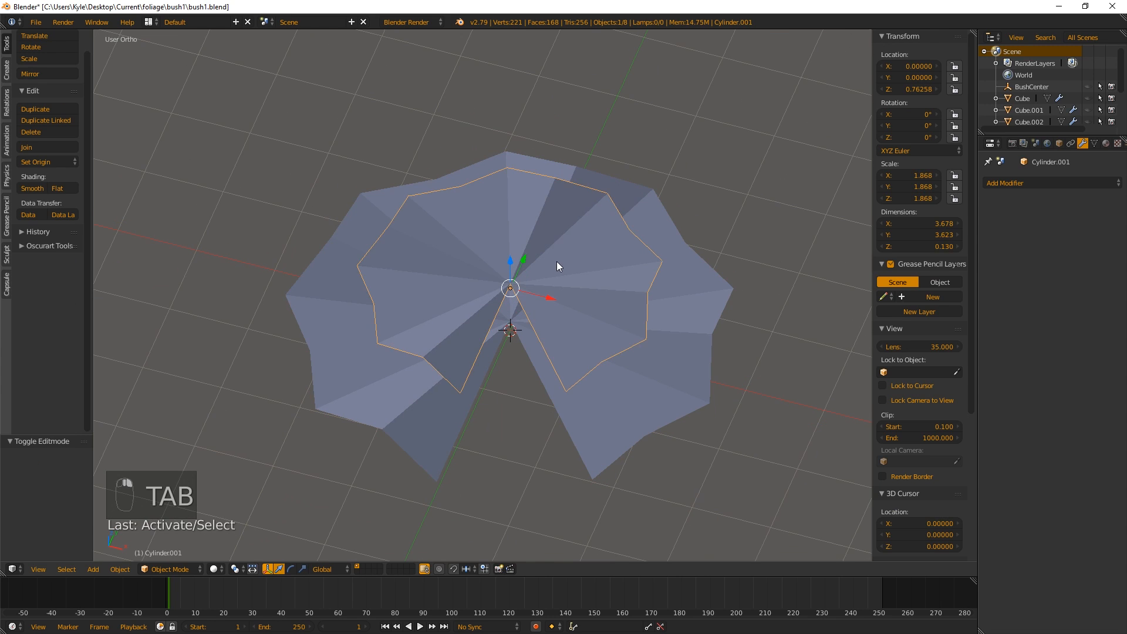
{"action": "key", "text": "Delete"}
Scale the disc's inner faces up uniformly by 1.272 in Edit Mode.
{"action": "key", "text": "Tab"}
{"action": "mouse_move", "coordinate": [579, 312]}
{"action": "middle_mouse_down"}
{"action": "mouse_move", "coordinate": [543, 285]}
{"action": "mouse_move", "coordinate": [562, 308]}
{"action": "middle_mouse_up"}
{"action": "key", "text": "s"}
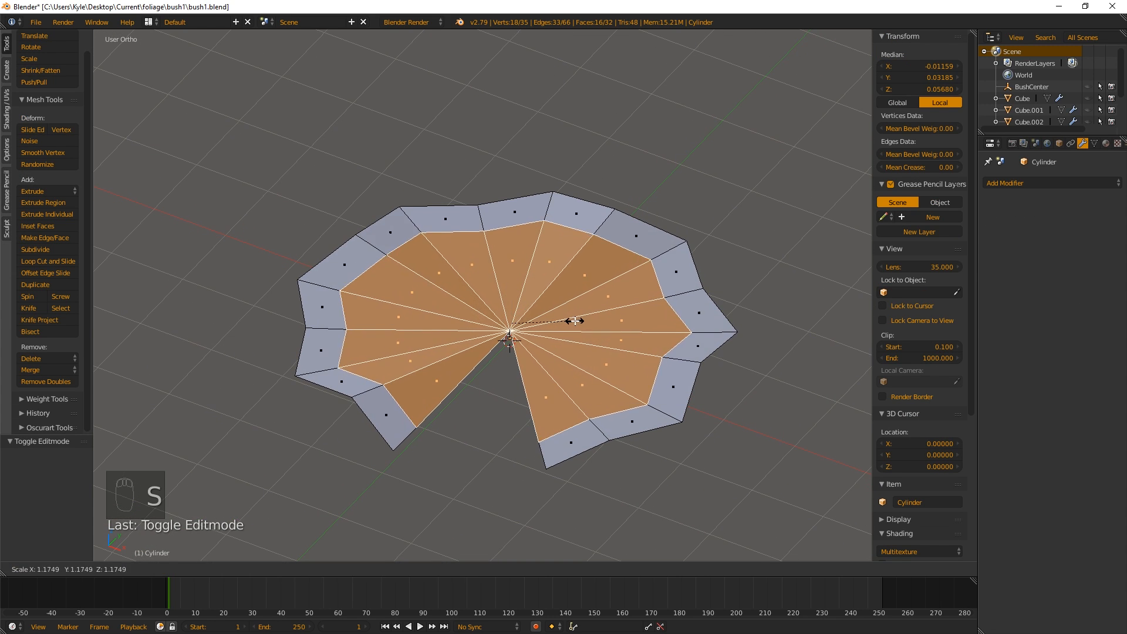
{"action": "left_click", "coordinate": [580, 323]}
{"action": "middle_click_drag", "start_coordinate": [580, 323], "coordinate": [580, 306]}
{"action": "key", "text": "s"}
Lower the inner faces by 0.081 along Z to form a raised rim, then return to Object Mode.
{"action": "key", "text": "g"}
{"action": "key", "text": "z"}
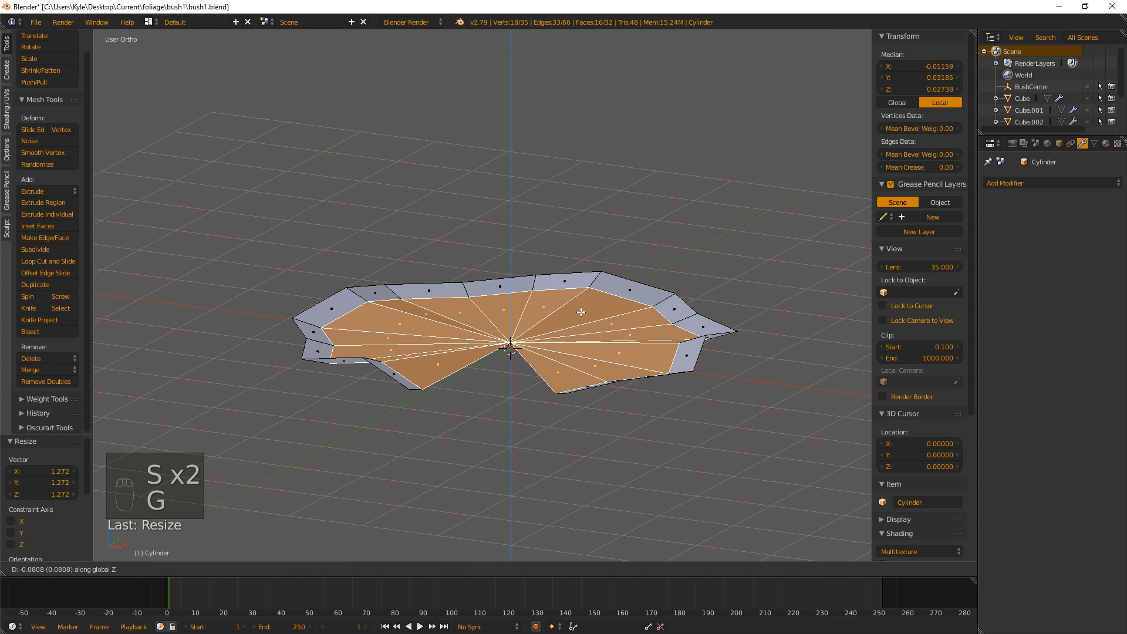
{"action": "left_click", "coordinate": [581, 311]}
{"action": "mouse_move", "coordinate": [511, 305]}
{"action": "middle_mouse_down"}
{"action": "mouse_move", "coordinate": [556, 297]}
{"action": "mouse_move", "coordinate": [544, 277]}
{"action": "mouse_move", "coordinate": [474, 344]}
{"action": "mouse_move", "coordinate": [628, 339]}
{"action": "mouse_move", "coordinate": [659, 401]}
{"action": "mouse_move", "coordinate": [573, 397]}
{"action": "mouse_move", "coordinate": [536, 362]}
{"action": "middle_mouse_up"}
{"action": "key", "text": "z"}
{"action": "key", "text": "z"}
{"action": "key", "text": "Tab"}
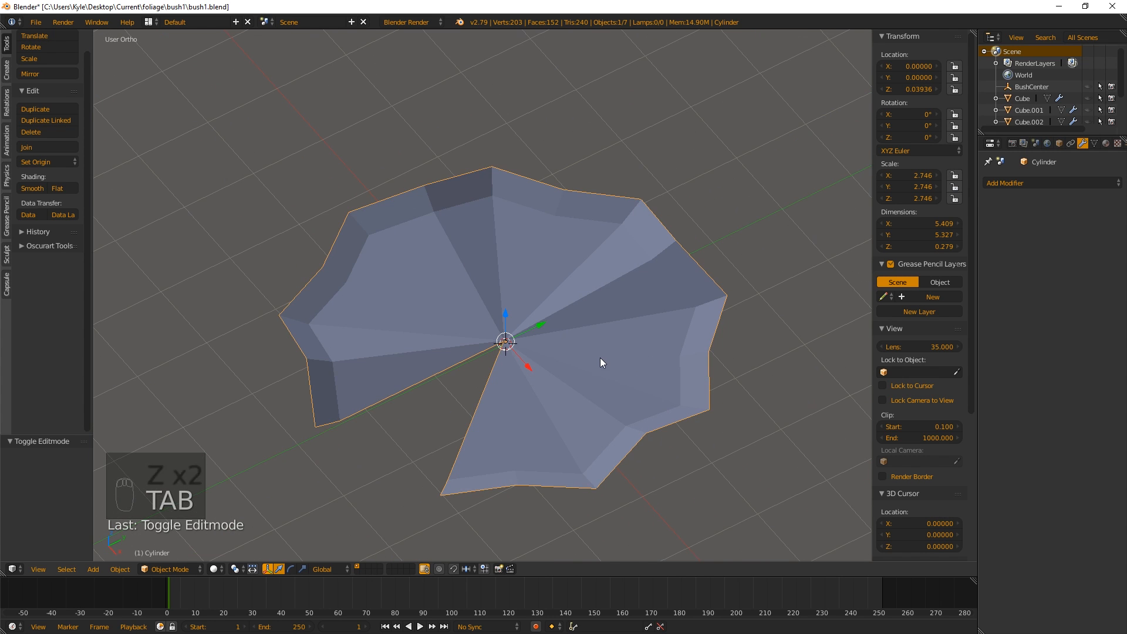
{"action": "mouse_move", "coordinate": [604, 355]}
{"action": "middle_mouse_down"}
{"action": "mouse_move", "coordinate": [574, 368]}
{"action": "mouse_move", "coordinate": [594, 350]}
{"action": "middle_mouse_up"}
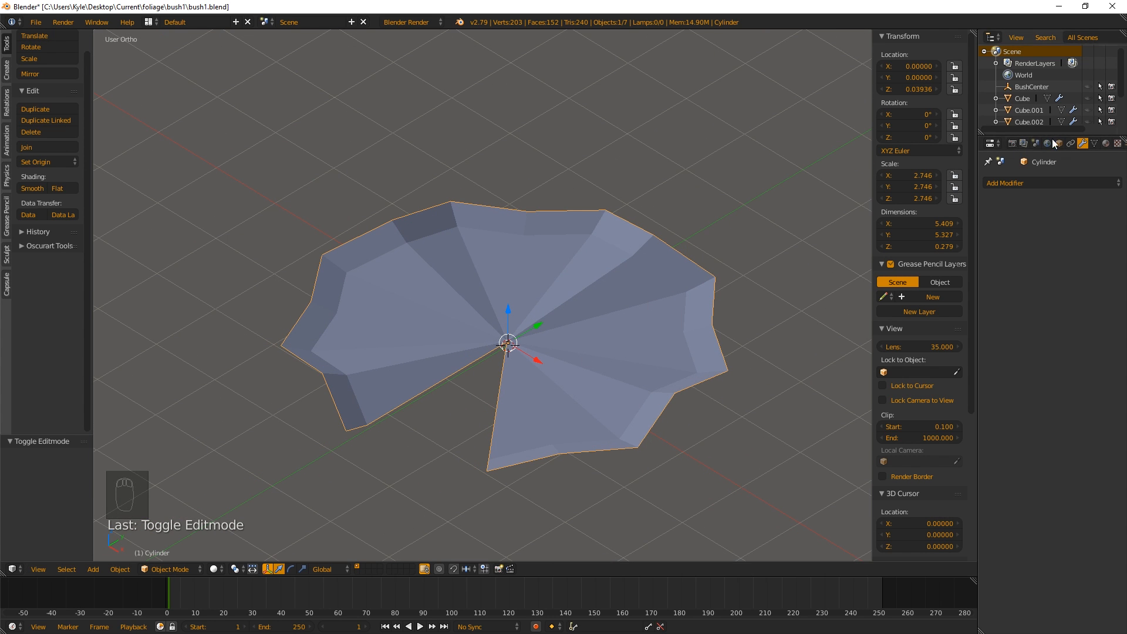
Assign the existing green material to the base leaf and name it Green1.
{"action": "left_click", "coordinate": [1106, 143]}
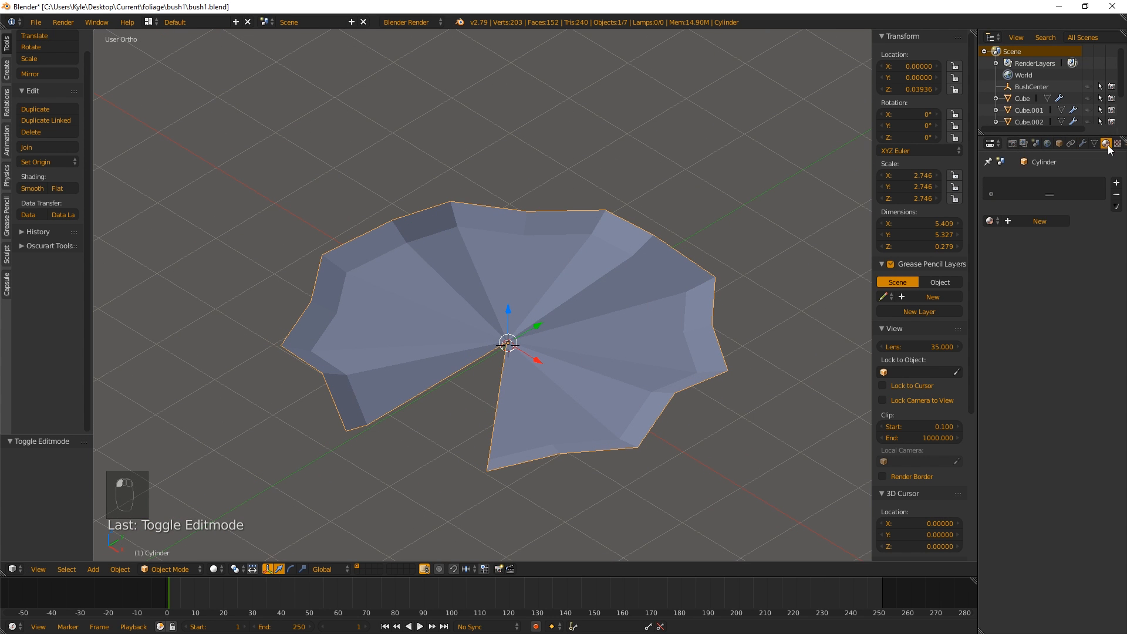
{"action": "left_click", "coordinate": [1044, 219]}
{"action": "left_click", "coordinate": [991, 220]}
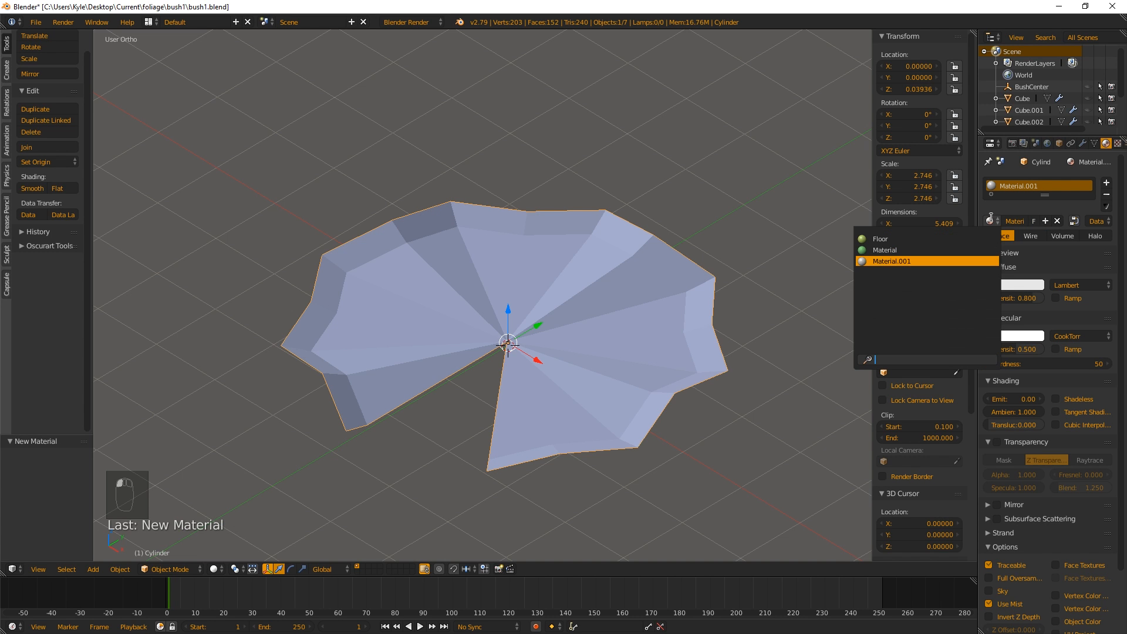
{"action": "left_click", "coordinate": [889, 250]}
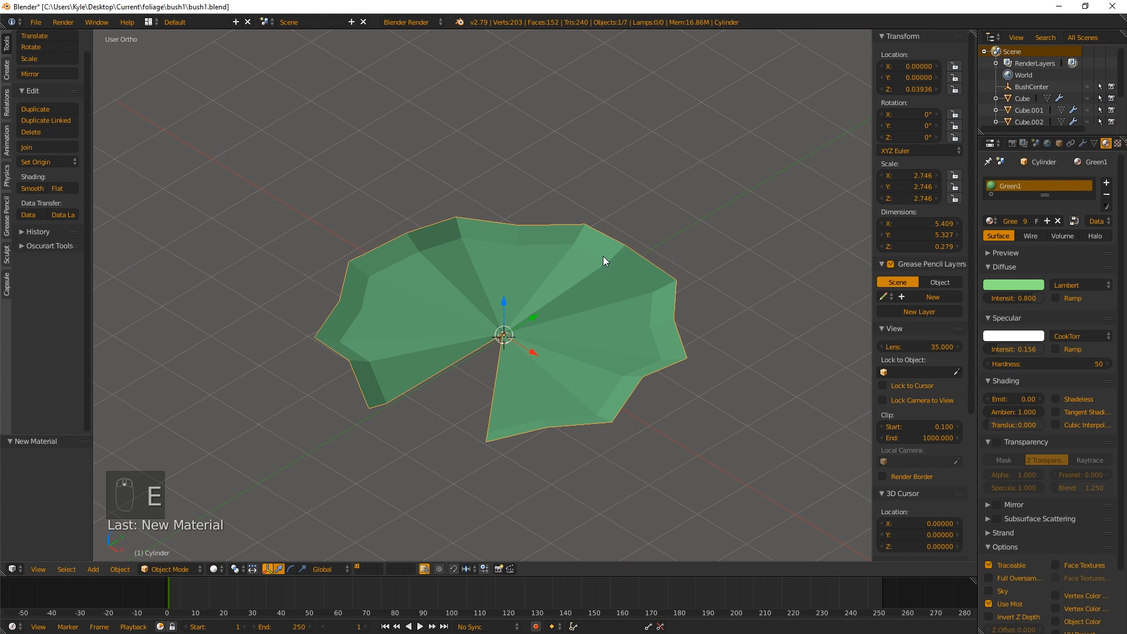
{"action": "key", "text": "Tab"}
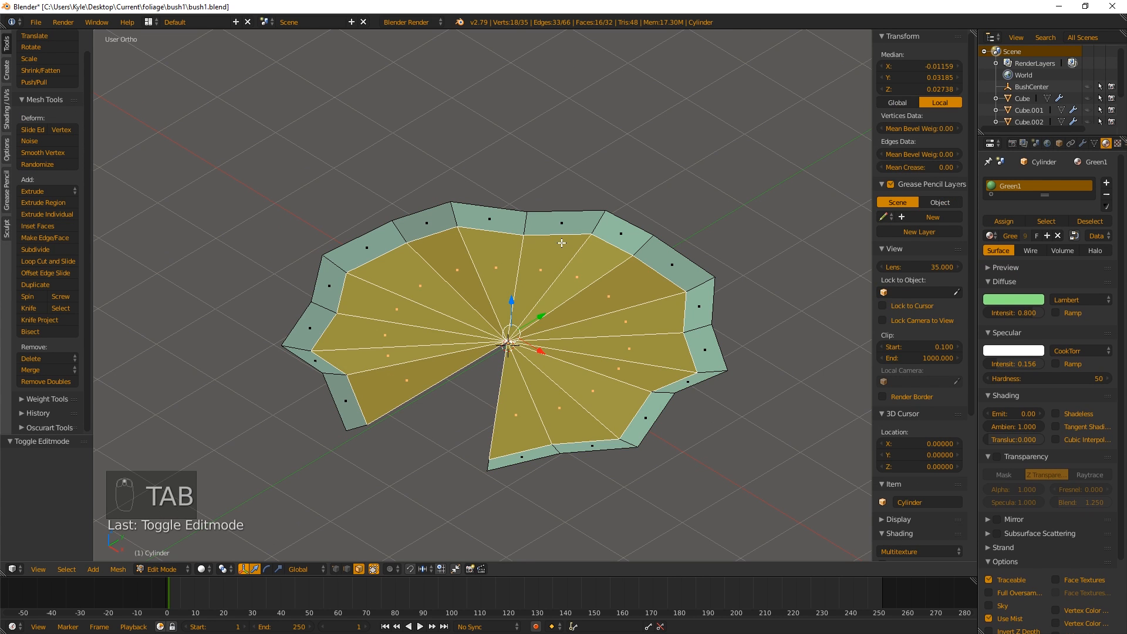
{"action": "key", "text": "a"}
{"action": "key", "text": "a"}
{"action": "key", "text": "a"}
{"action": "key", "text": "a"}
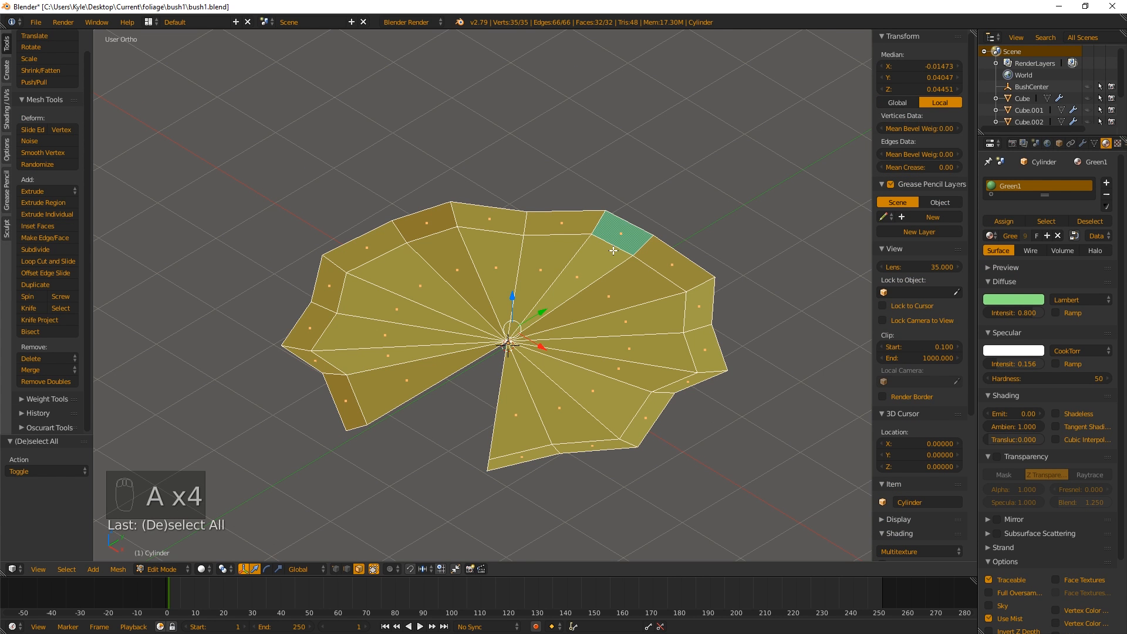
{"action": "key", "text": "Tab"}
{"action": "key", "text": "a"}
{"action": "key", "text": "a"}
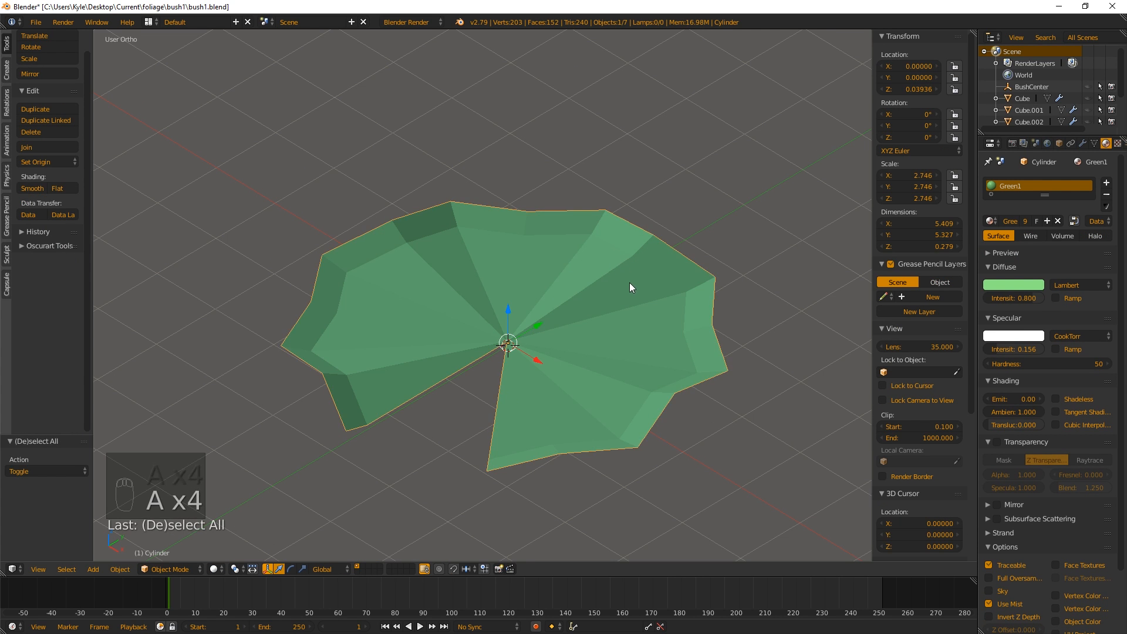
Unhide all objects, then hide only the green base leaf.
{"action": "key", "text": "alt+h"}
{"action": "middle_click_drag", "start_coordinate": [635, 289], "coordinate": [469, 262]}
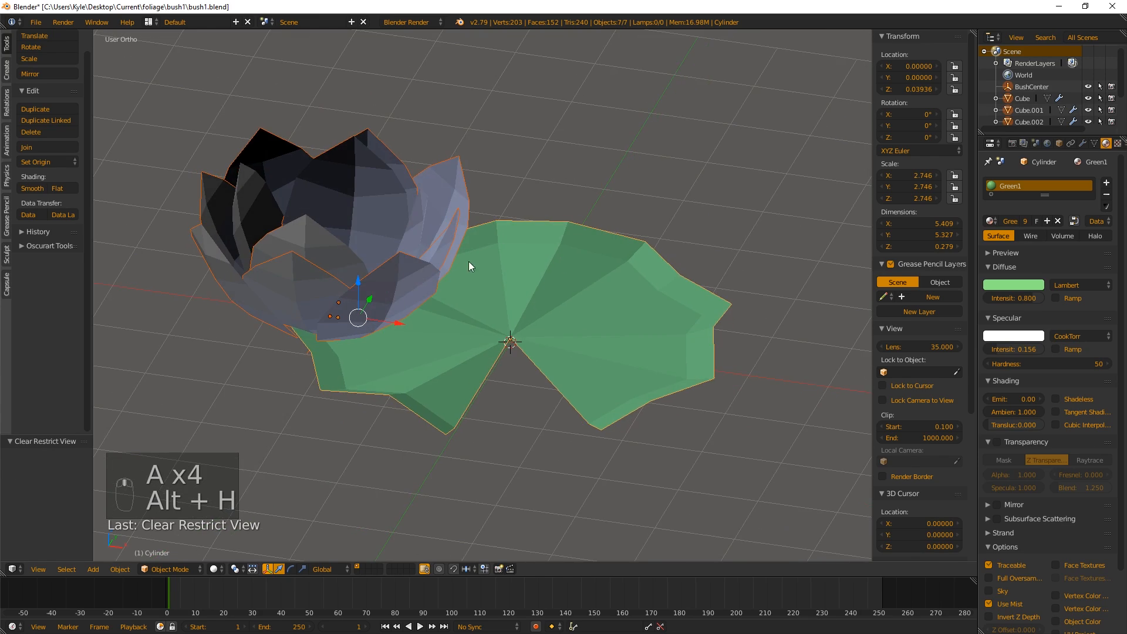
{"action": "right_click", "coordinate": [688, 273]}
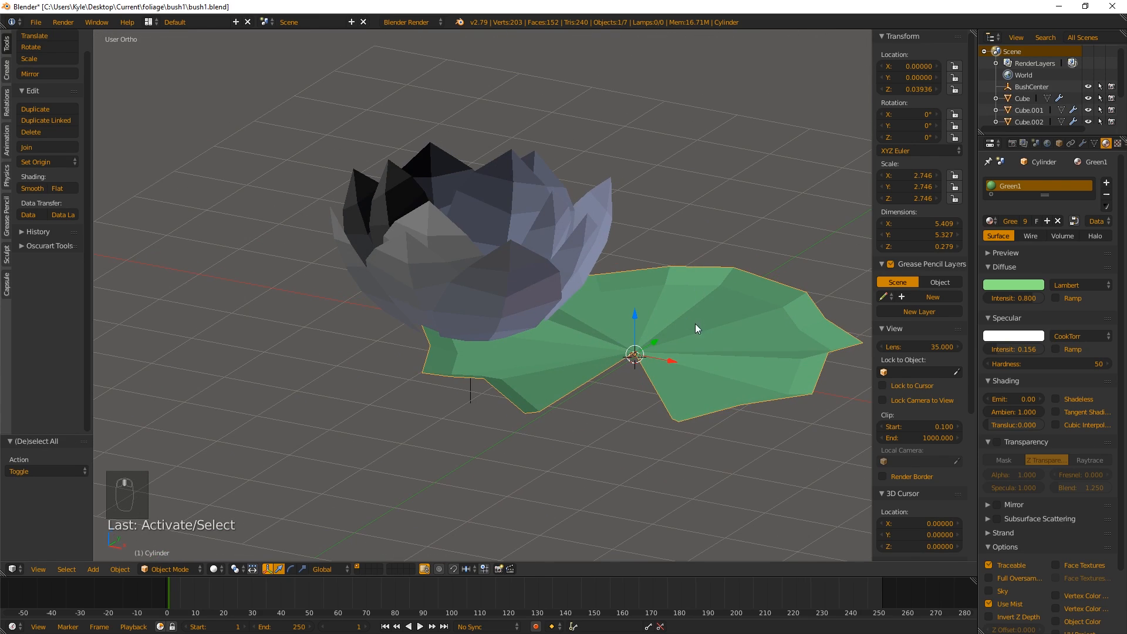
{"action": "middle_click_drag", "start_coordinate": [695, 323], "coordinate": [518, 262]}
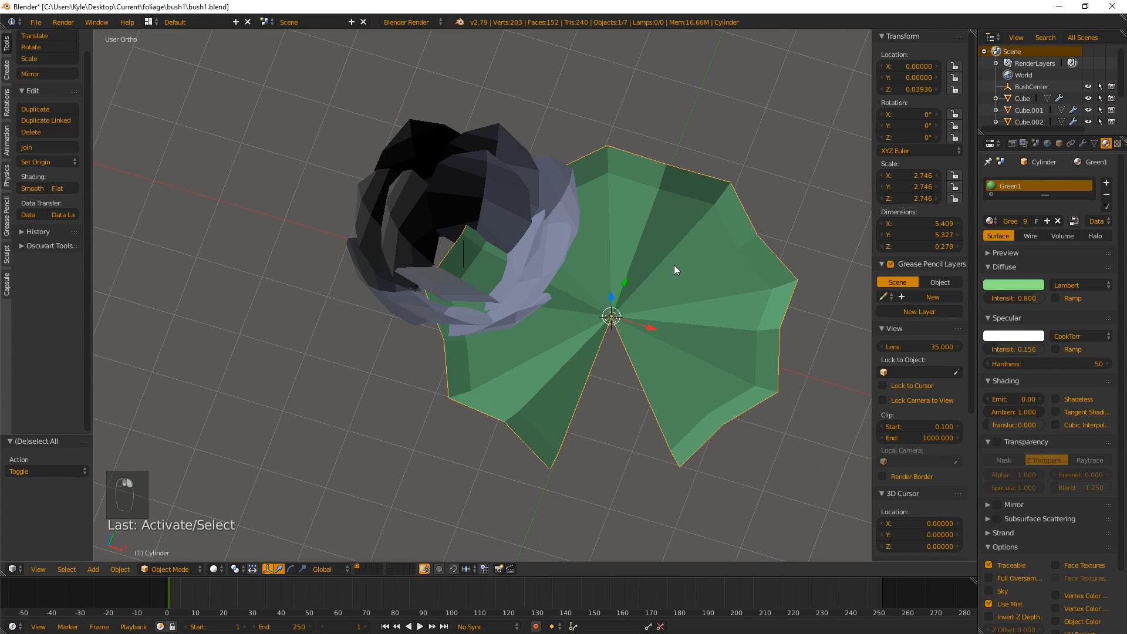
{"action": "key", "text": "a"}
{"action": "right_click", "coordinate": [710, 290]}
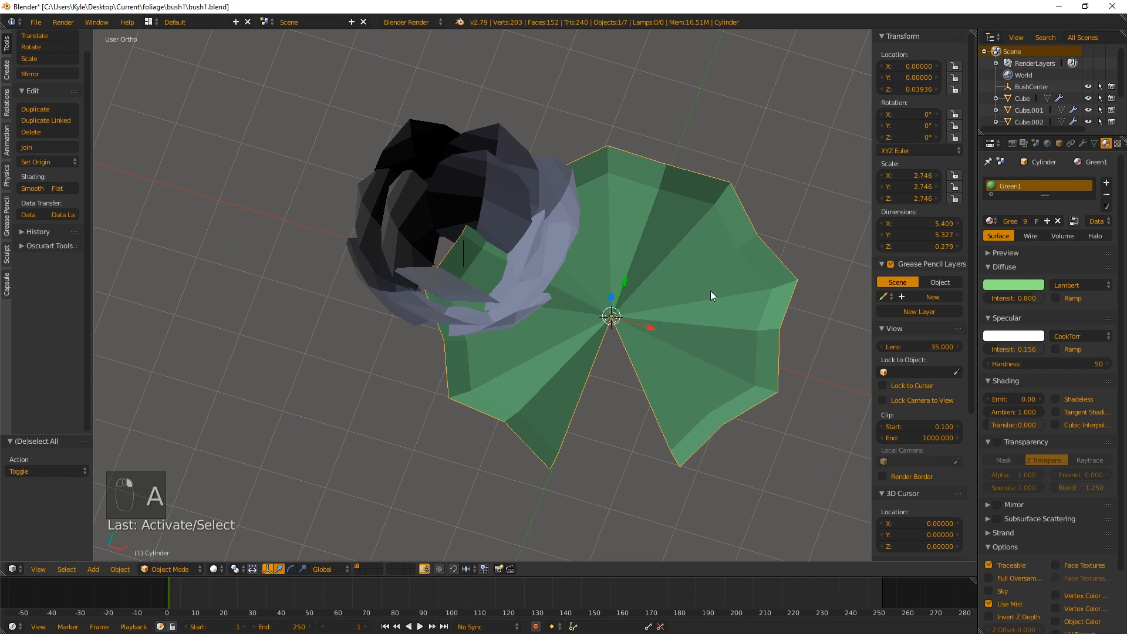
{"action": "key", "text": "h"}
{"action": "middle_click_drag", "start_coordinate": [530, 313], "coordinate": [538, 233]}
{"action": "key", "text": "a"}
{"action": "key", "text": "b"}
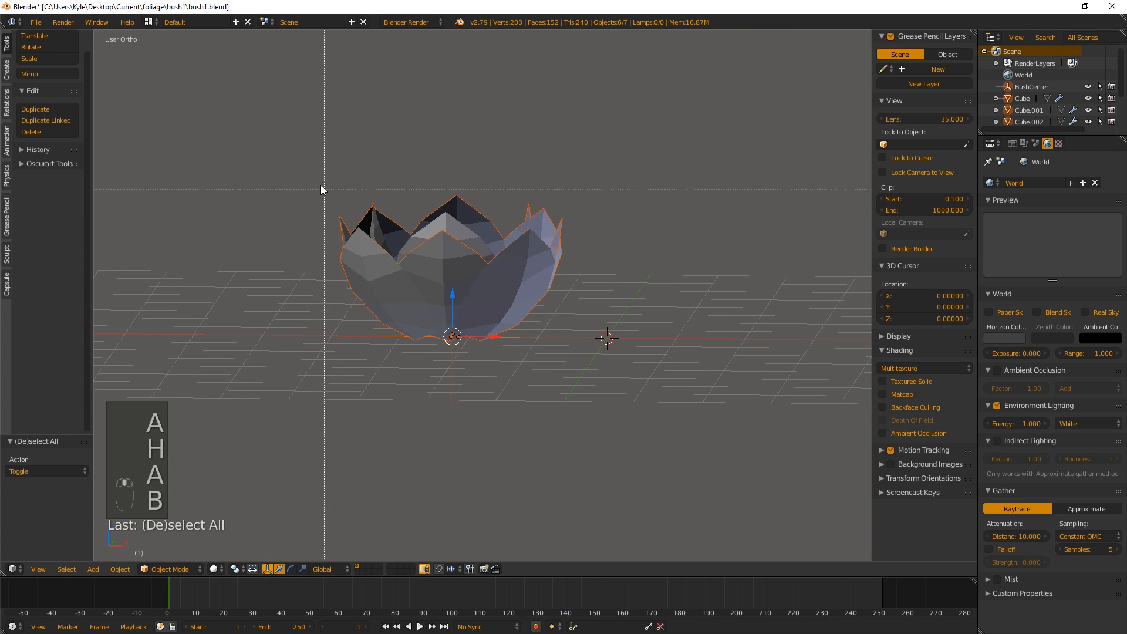
{"action": "right_click", "coordinate": [321, 187]}
{"action": "key", "text": "a"}
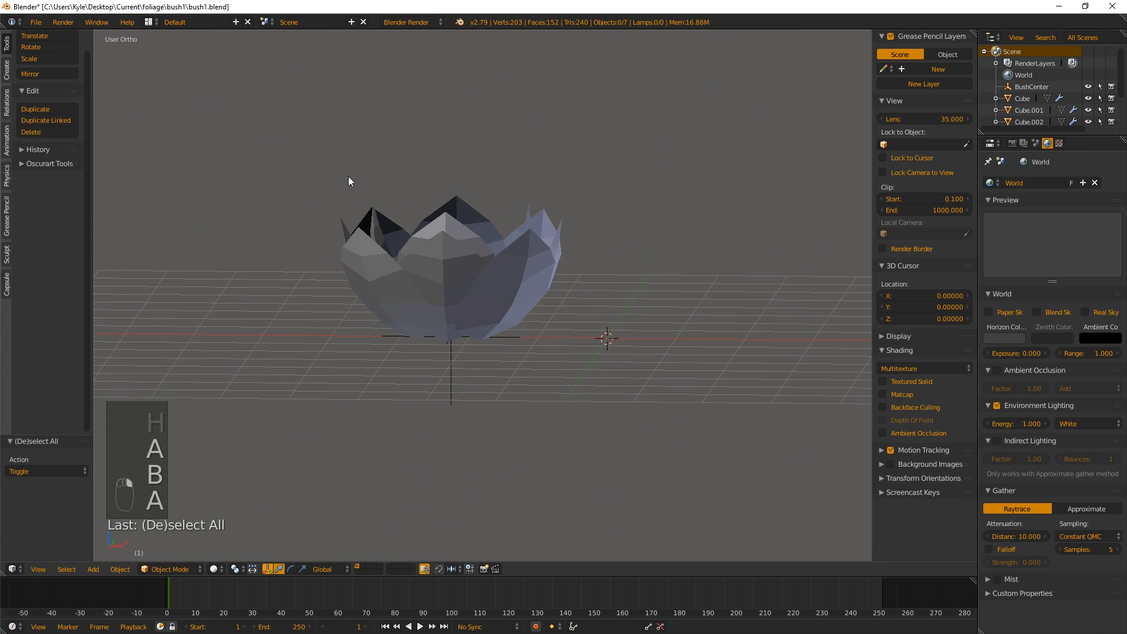
{"action": "key", "text": "b"}
{"action": "left_click_drag", "start_coordinate": [291, 144], "coordinate": [480, 353]}
{"action": "middle_click_drag", "start_coordinate": [480, 354], "coordinate": [438, 295]}
{"action": "right_click", "coordinate": [438, 295]}
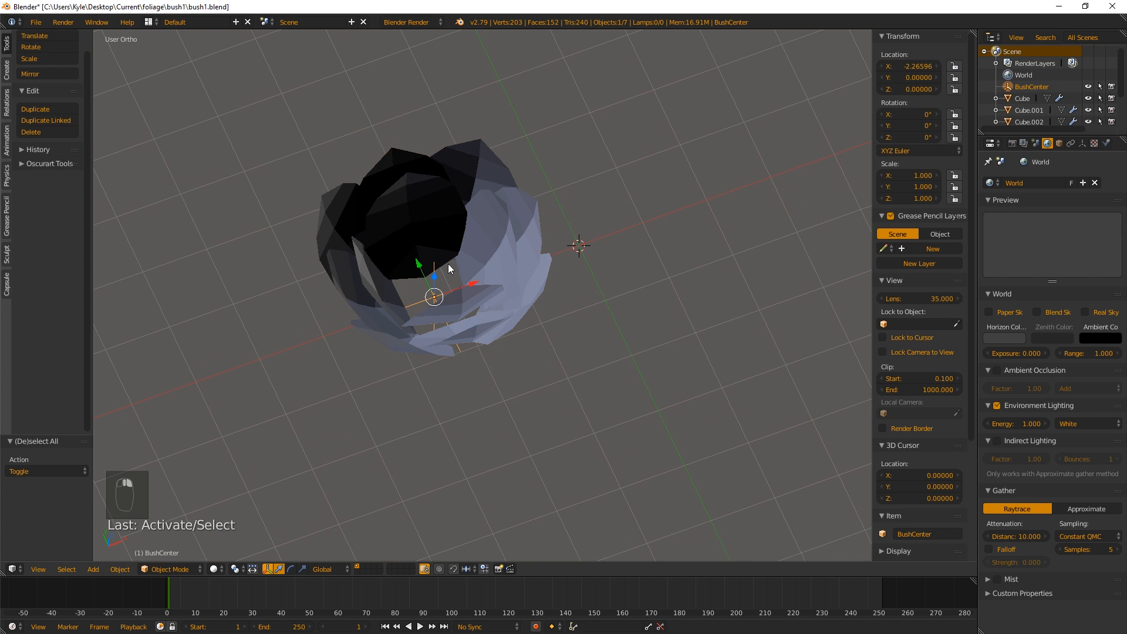
Try joining all visible leaf objects and BushCenter with Cube.004 as the active object, and undo the join.
{"action": "right_click", "coordinate": [493, 242]}
{"action": "middle_click_drag", "start_coordinate": [519, 285], "coordinate": [449, 291]}
{"action": "key", "text": "a"}
{"action": "key", "text": "b"}
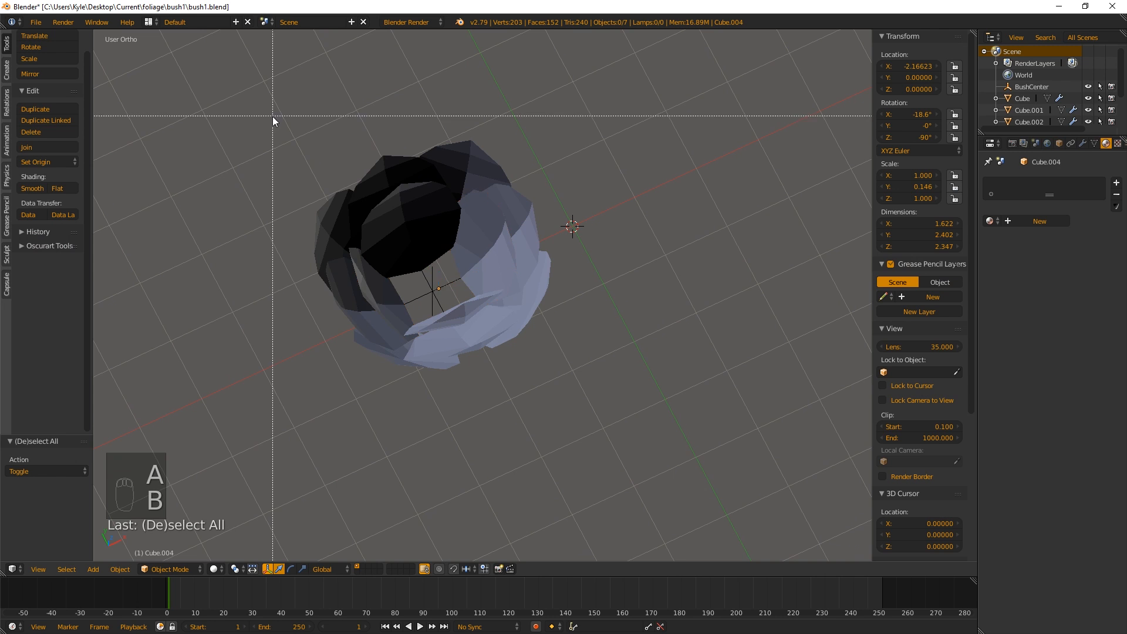
{"action": "left_click_drag", "start_coordinate": [272, 121], "coordinate": [557, 392]}
{"action": "middle_click_drag", "start_coordinate": [623, 383], "coordinate": [607, 328]}
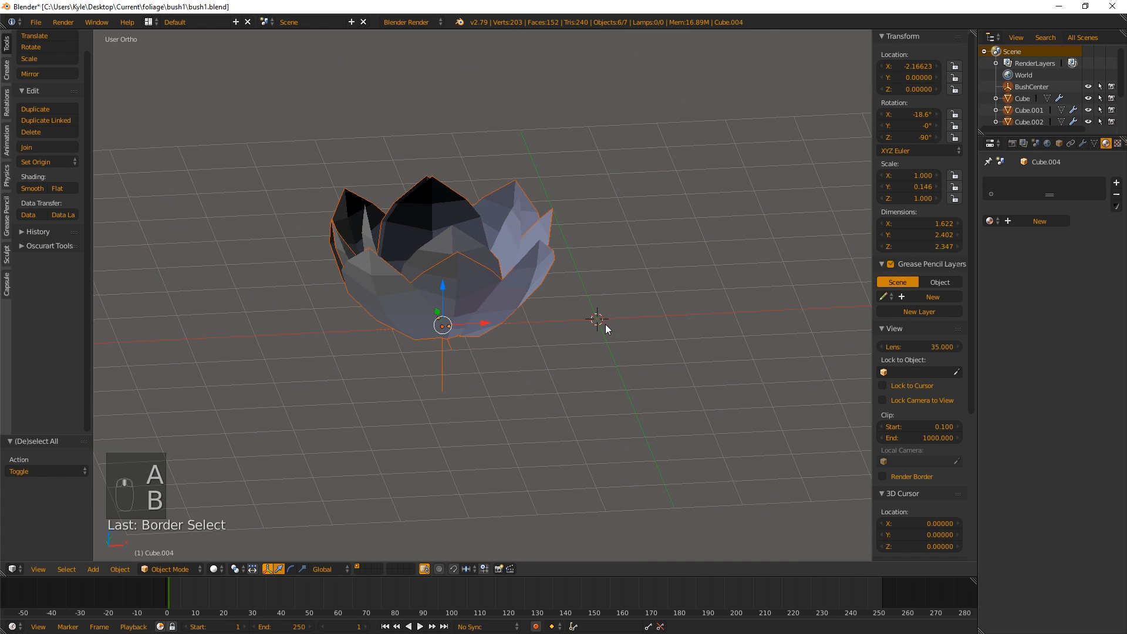
{"action": "key", "text": "ctrl+j"}
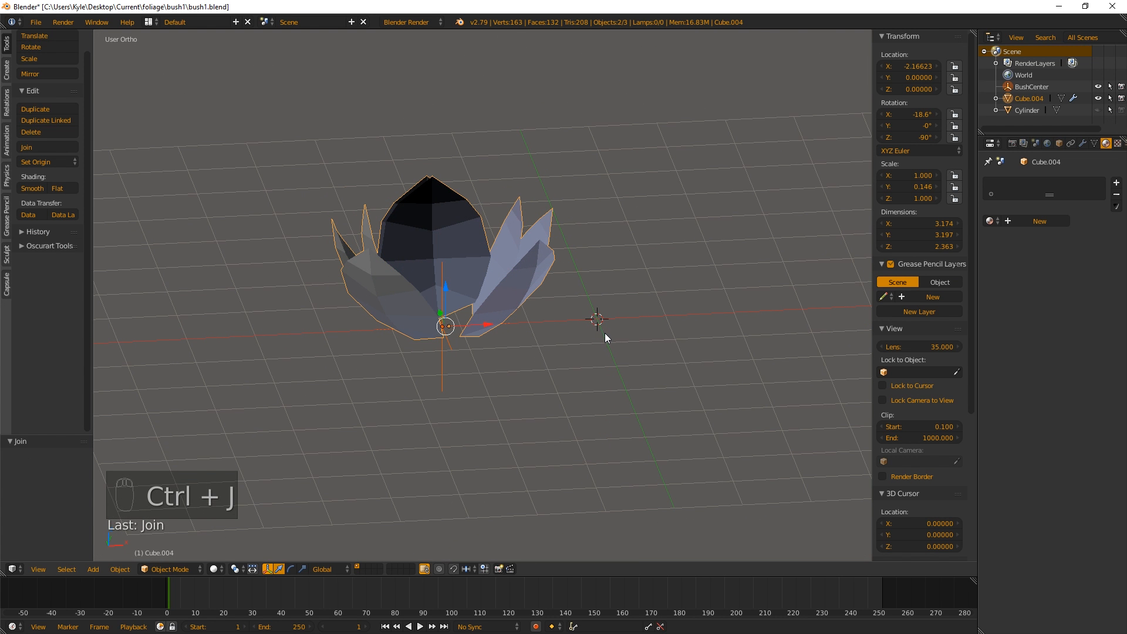
{"action": "key", "text": "ctrl+z"}
Duplicate the inner leaf Cube.004 in place.
{"action": "right_click", "coordinate": [438, 225]}
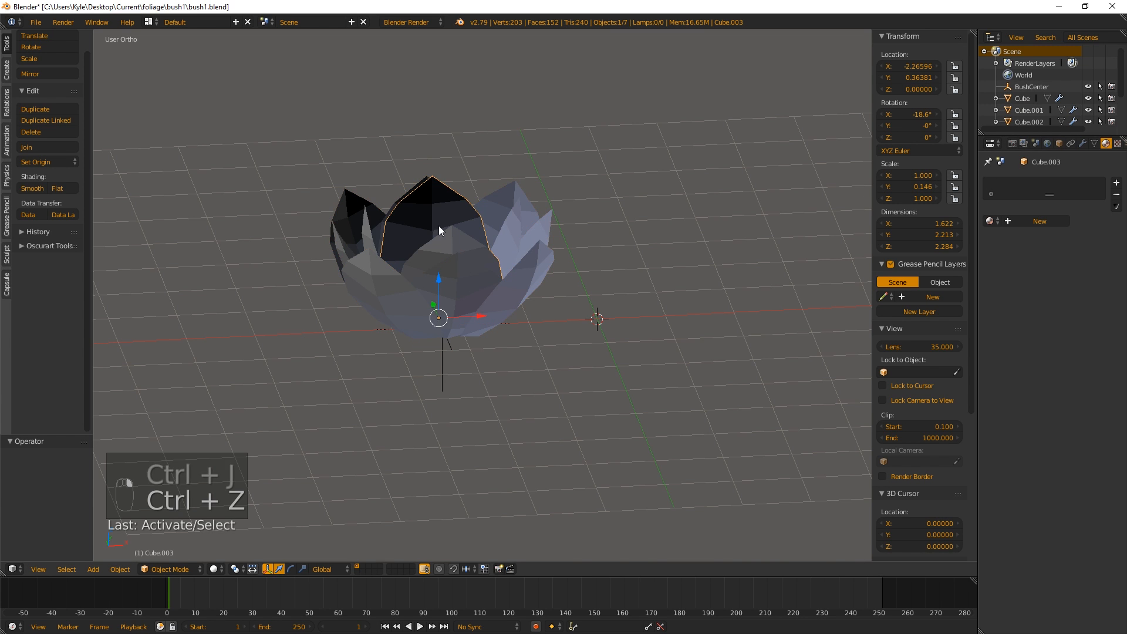
{"action": "middle_click_drag", "start_coordinate": [439, 225], "coordinate": [473, 296]}
{"action": "right_click", "coordinate": [523, 261]}
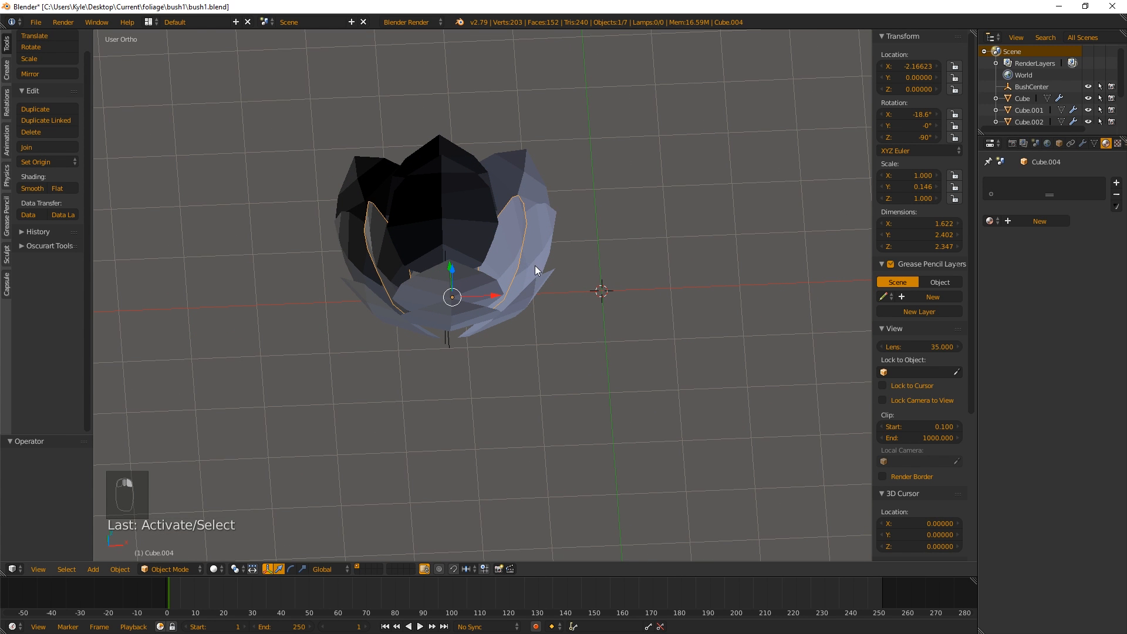
{"action": "key", "text": "shift+d"}
{"action": "right_click", "coordinate": [692, 252]}
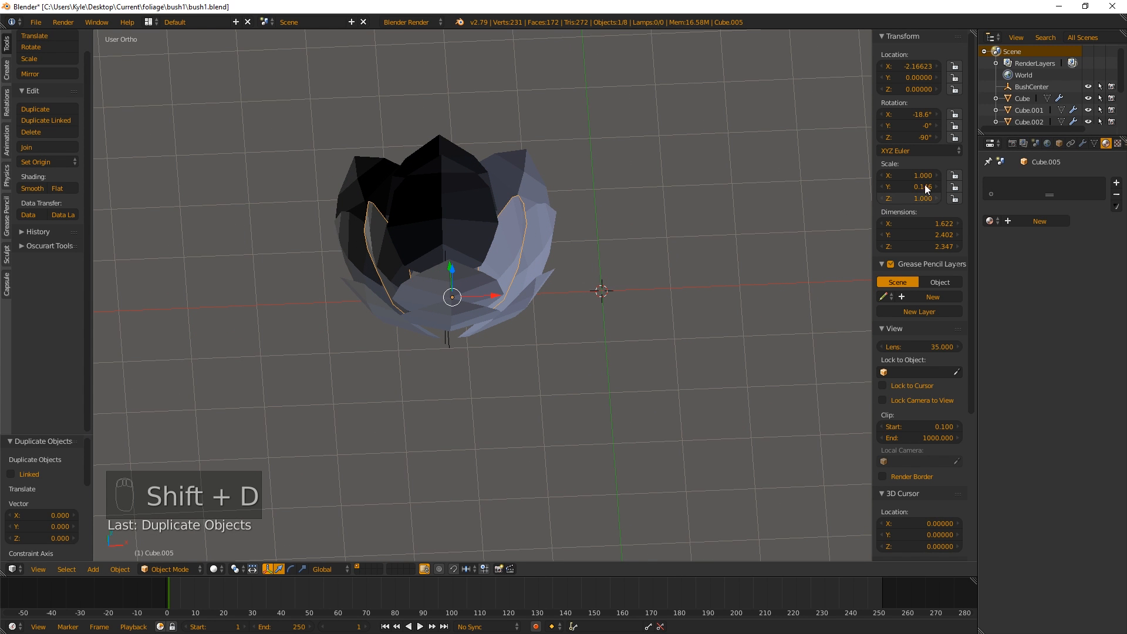
Turn off X-axis mirroring on the duplicated leaf and move it about 6.84 along X, away from the bush.
{"action": "left_click", "coordinate": [1083, 144]}
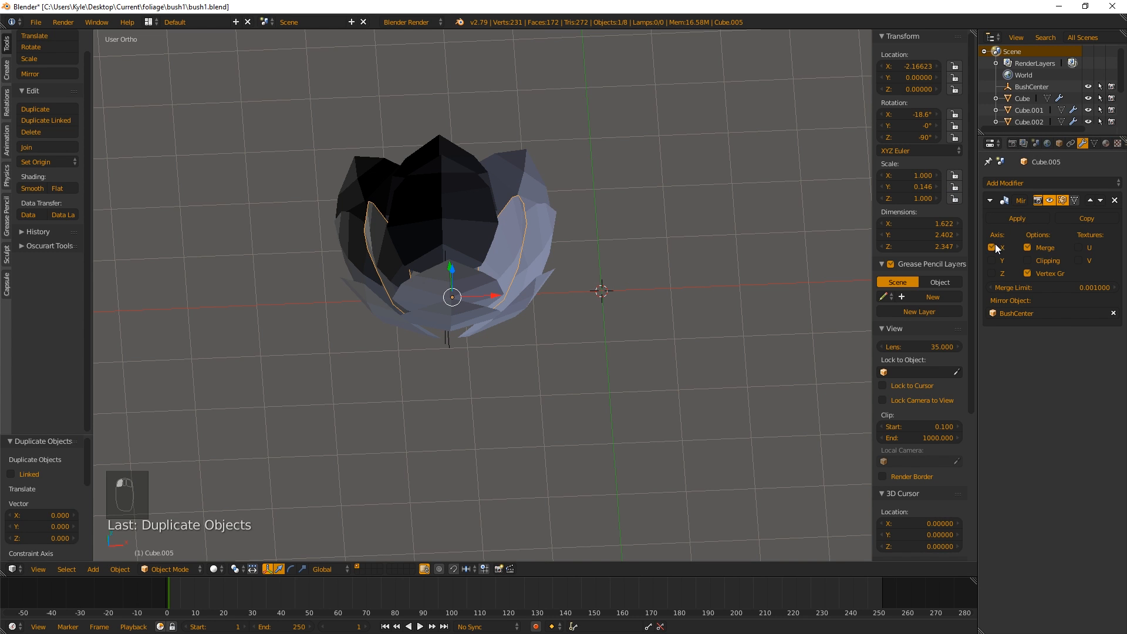
{"action": "key", "text": "g"}
{"action": "key", "text": "x"}
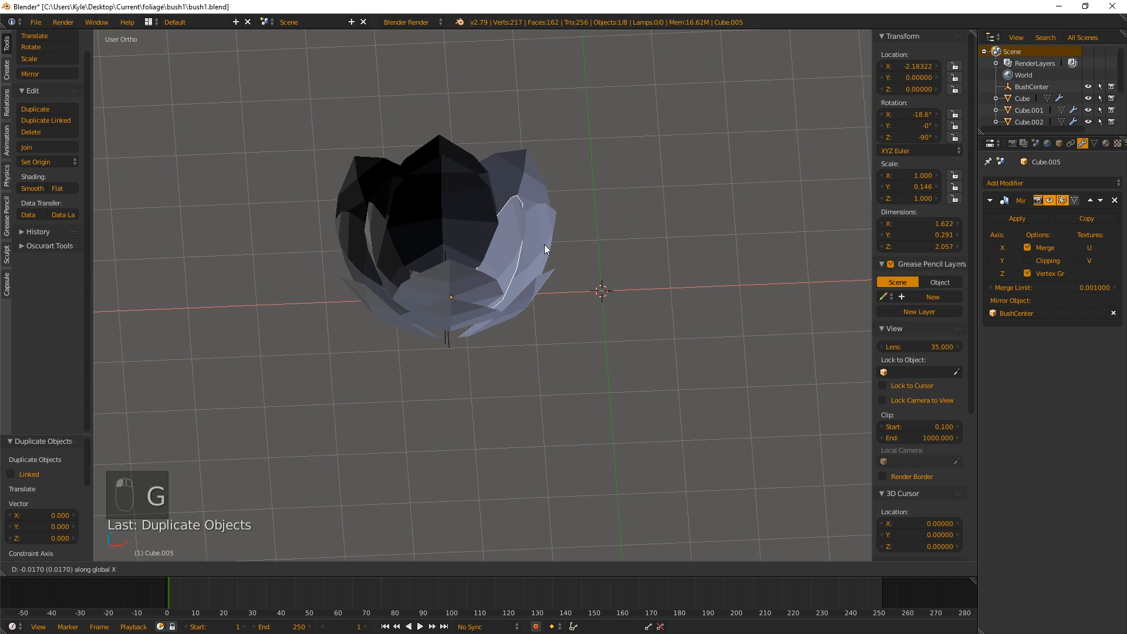
{"action": "left_click", "coordinate": [243, 235]}
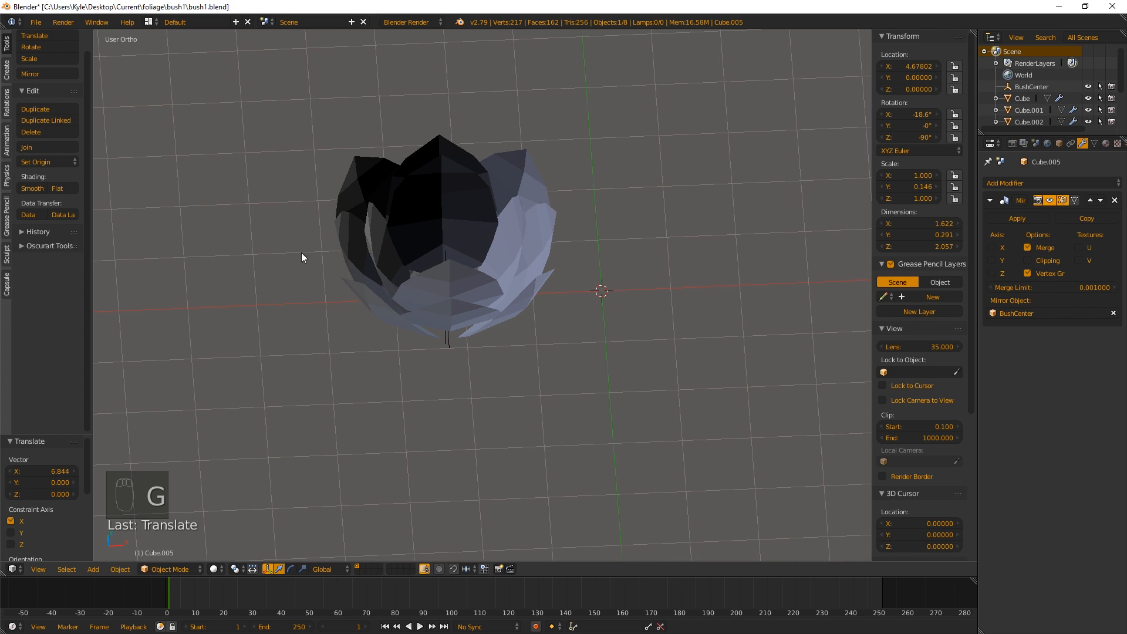
Select all the bush leaves together with BushCenter and apply their modifiers with Apply Mods.
{"action": "key", "text": "a"}
{"action": "key", "text": "b"}
{"action": "left_click_drag", "start_coordinate": [273, 100], "coordinate": [576, 415]}
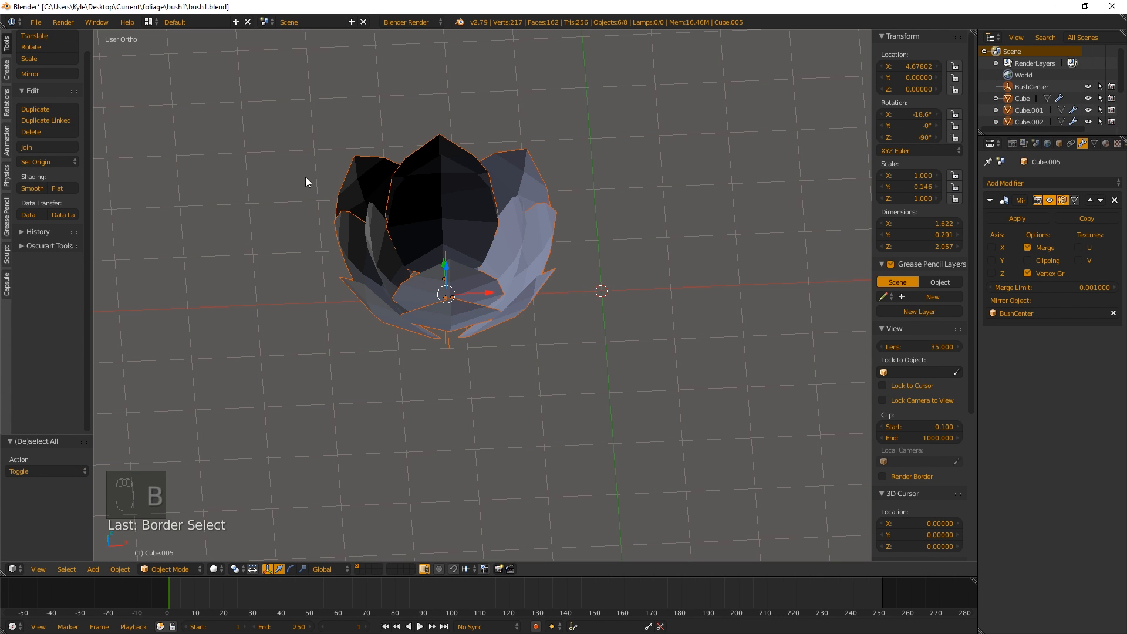
{"action": "left_click", "coordinate": [7, 258]}
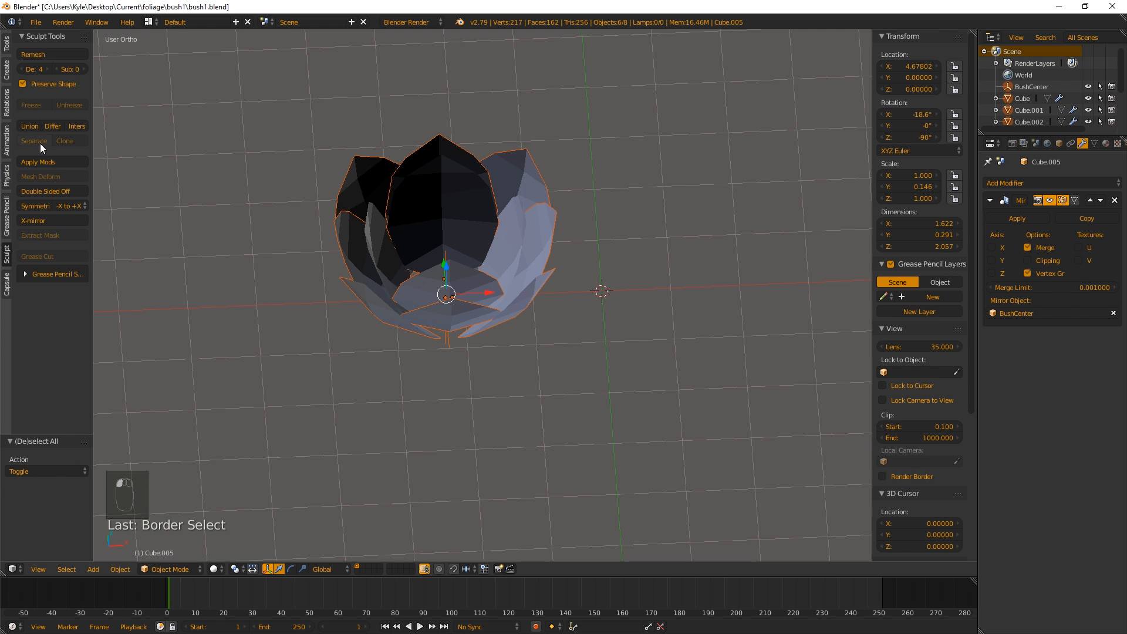
{"action": "left_click", "coordinate": [44, 164]}
Join all the bush leaves into one object, leaving the separate single leaf out.
{"action": "middle_click_drag", "start_coordinate": [479, 238], "coordinate": [378, 227]}
{"action": "key", "text": "a"}
{"action": "key", "text": "b"}
{"action": "left_click_drag", "start_coordinate": [319, 158], "coordinate": [529, 467]}
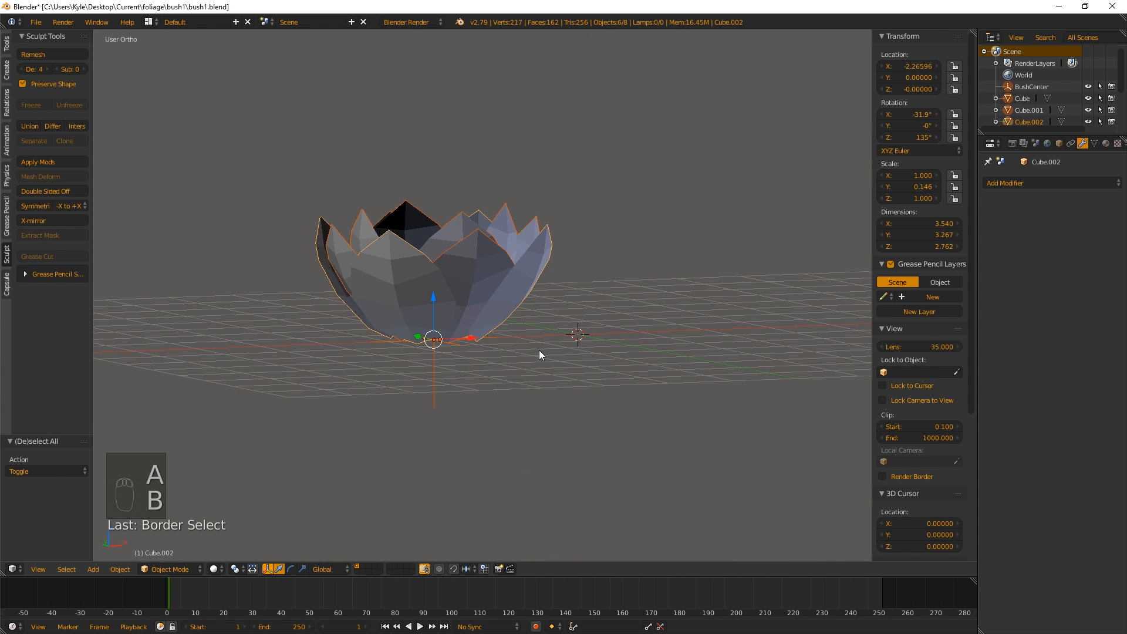
{"action": "key", "text": "ctrl+j"}
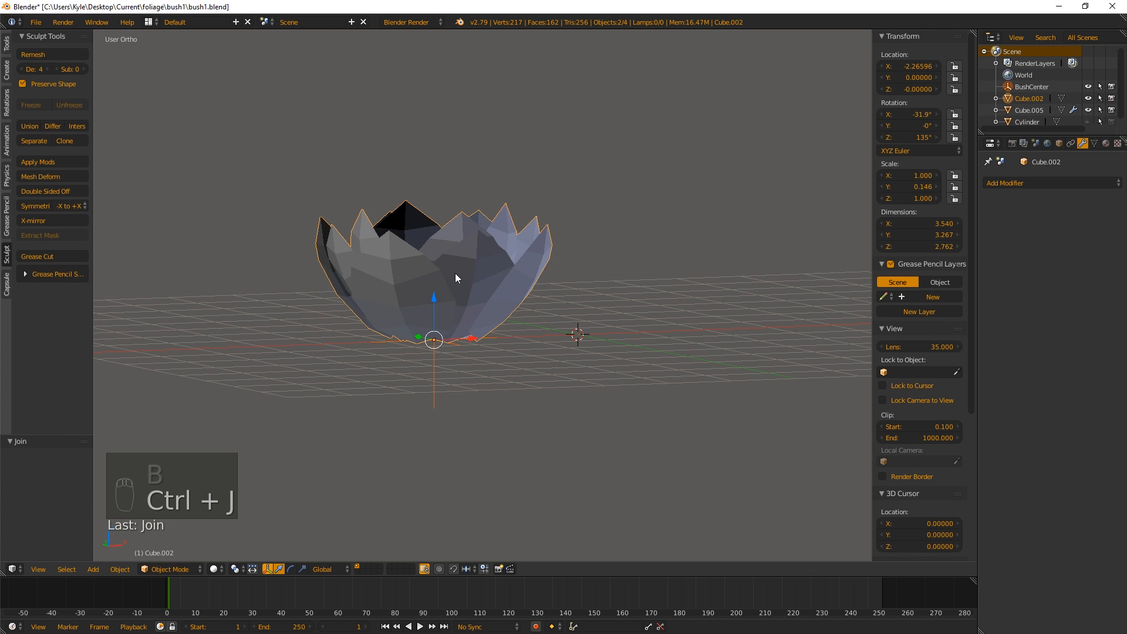
{"action": "middle_click_drag", "start_coordinate": [456, 272], "coordinate": [438, 294]}
{"action": "key", "text": "g"}
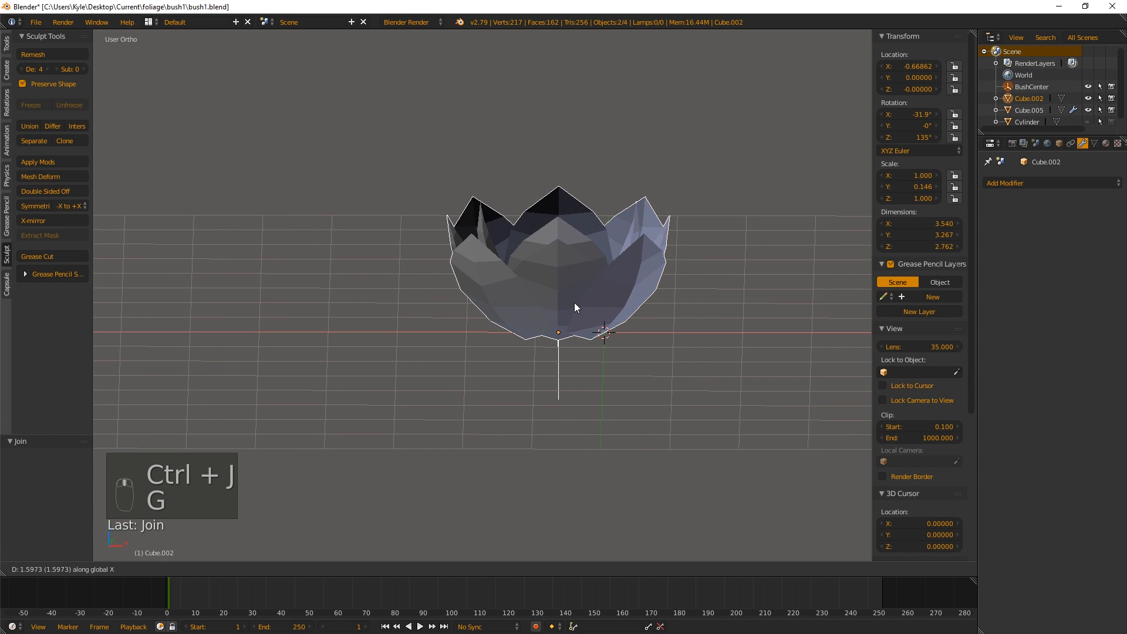
{"action": "right_click", "coordinate": [538, 320]}
Snap the joined bush leaves to the 3D cursor at the world origin.
{"action": "middle_click_drag", "start_coordinate": [485, 331], "coordinate": [512, 436]}
{"action": "middle_click_drag", "start_coordinate": [450, 265], "coordinate": [504, 294]}
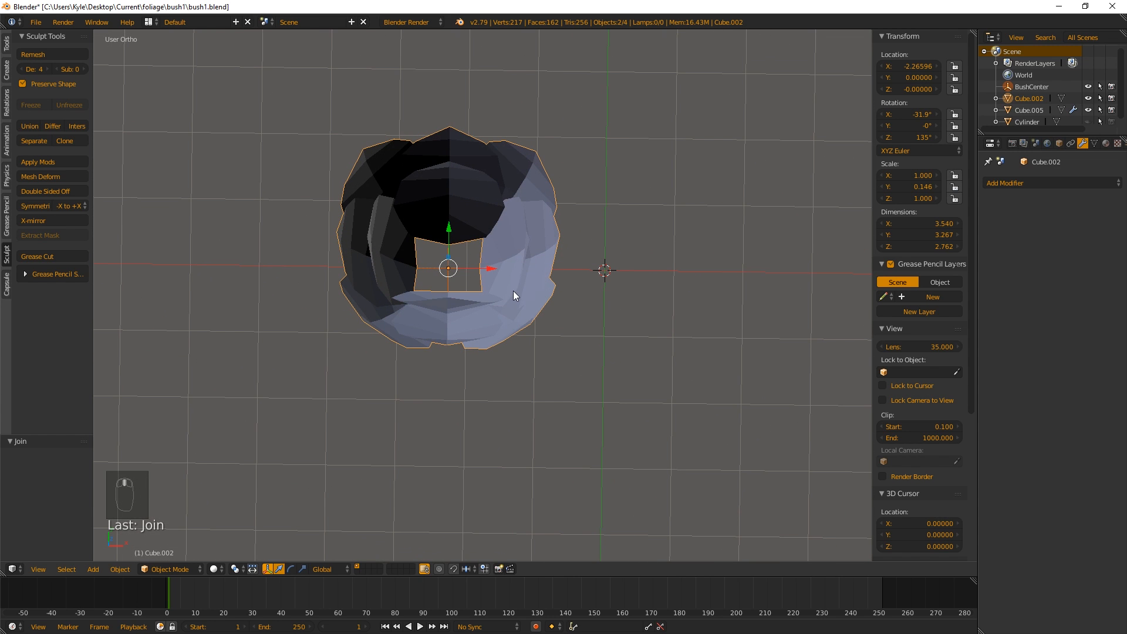
{"action": "key", "text": "ctrl+alt+shift+c"}
{"action": "key", "text": "shift+s"}
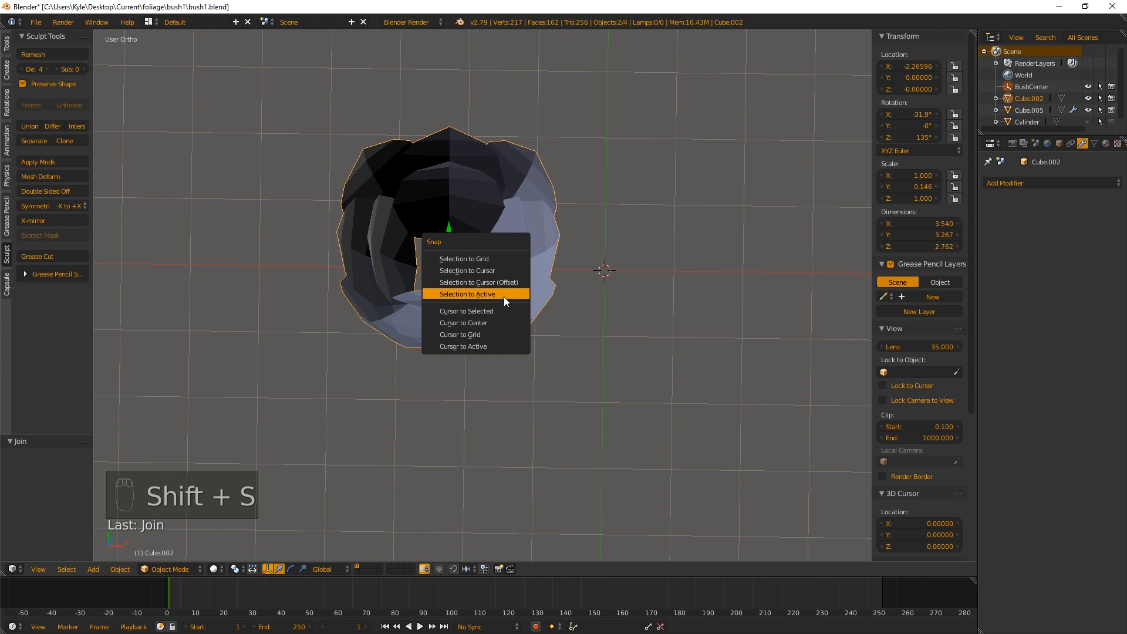
{"action": "left_click", "coordinate": [508, 272]}
{"action": "middle_click_drag", "start_coordinate": [589, 319], "coordinate": [523, 367]}
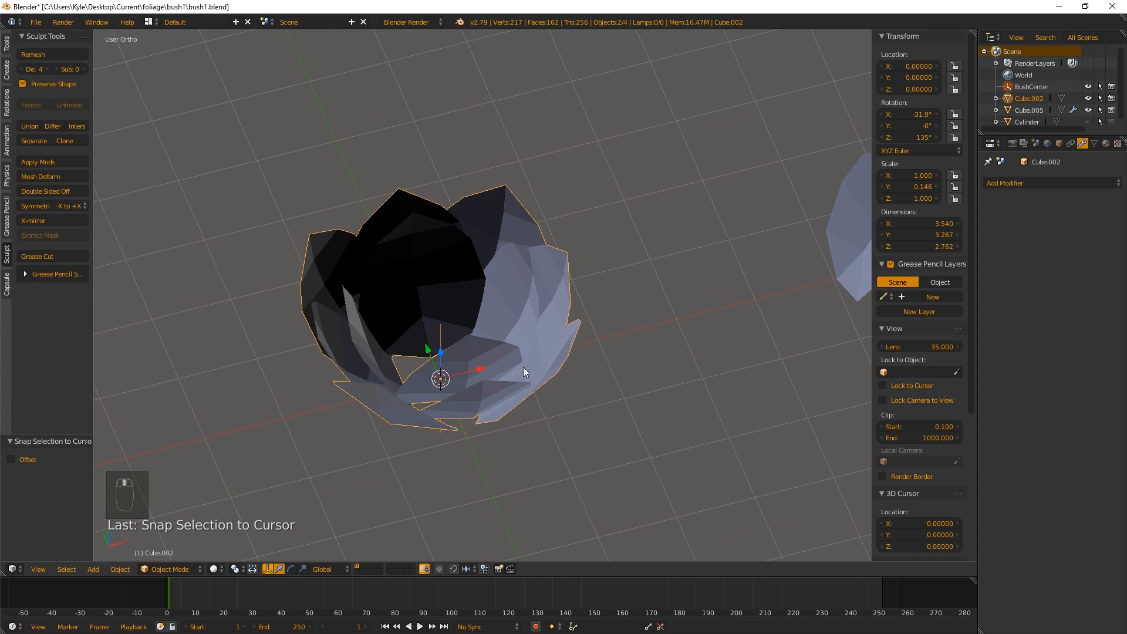
Separate the entire joined bush mesh into individual leaf objects by loose parts and return to Object Mode.
{"action": "key", "text": "a"}
{"action": "key", "text": "a"}
{"action": "middle_click_drag", "start_coordinate": [504, 329], "coordinate": [489, 288]}
{"action": "key", "text": "Tab"}
{"action": "key", "text": "a"}
{"action": "key", "text": "a"}
{"action": "key", "text": "a"}
{"action": "key", "text": "a"}
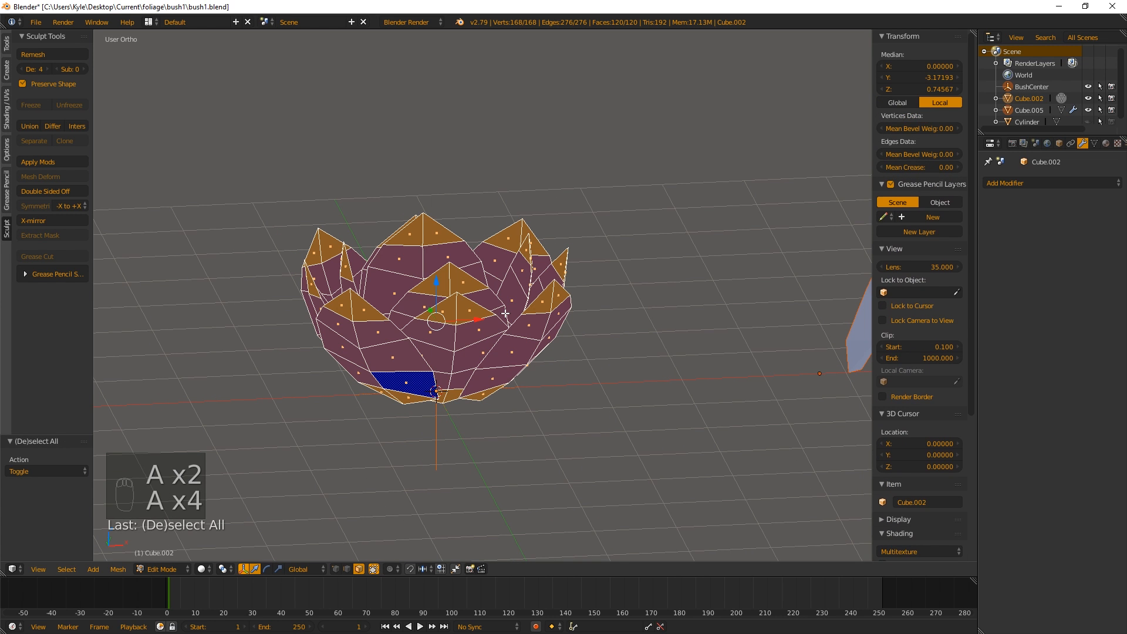
{"action": "key", "text": "alt+p"}
{"action": "key", "text": "ctrl+z"}
{"action": "key", "text": "p"}
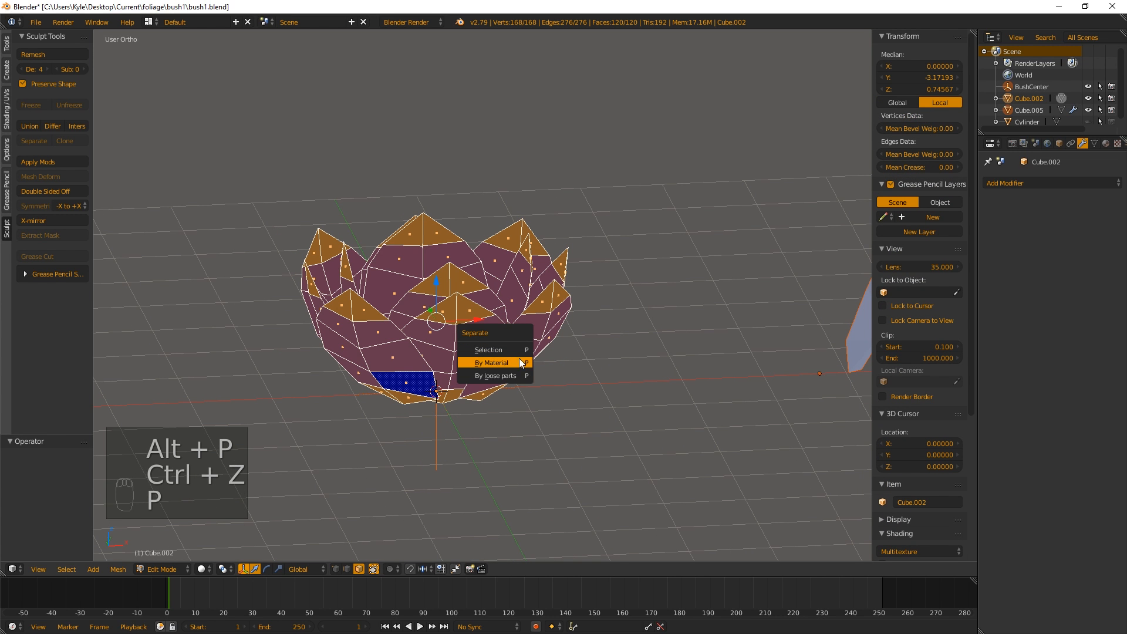
{"action": "left_click", "coordinate": [524, 376]}
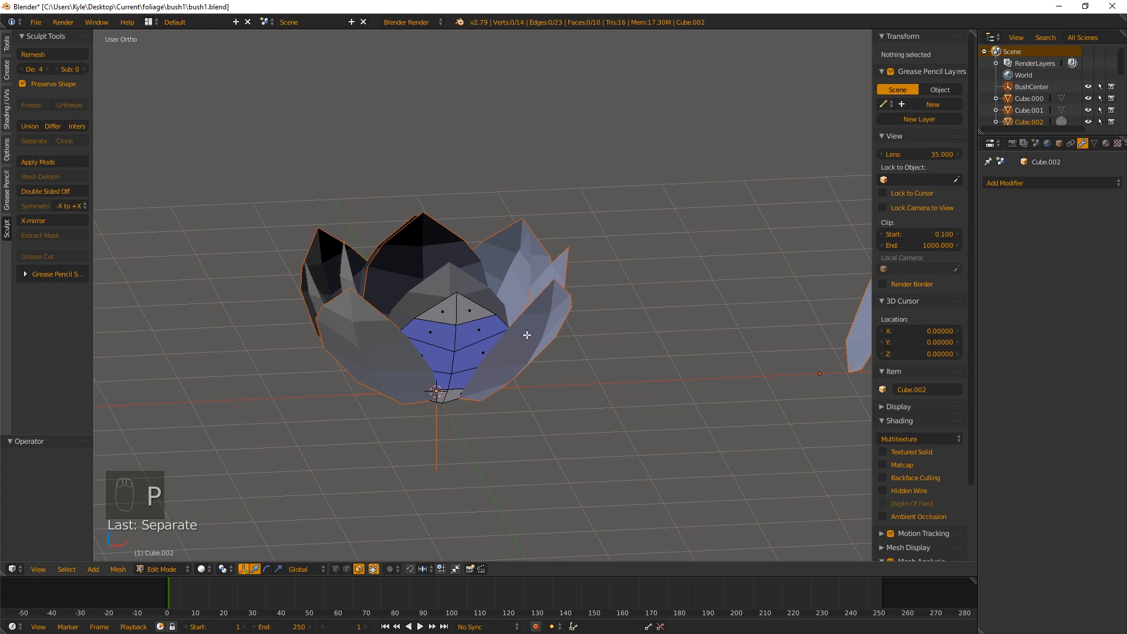
{"action": "key", "text": "Tab"}
Examine the separated bush leaves from several angles, picking individual leaves to check that each is its own object.
{"action": "middle_click_drag", "start_coordinate": [526, 329], "coordinate": [515, 304]}
{"action": "right_click", "coordinate": [418, 314]}
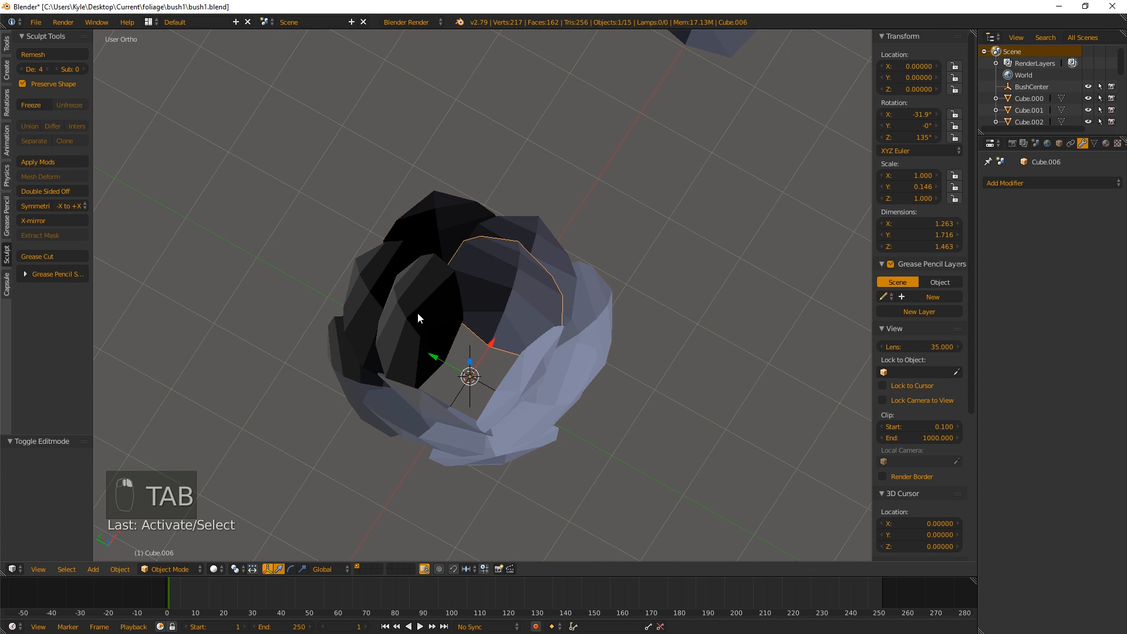
{"action": "right_click", "coordinate": [543, 404]}
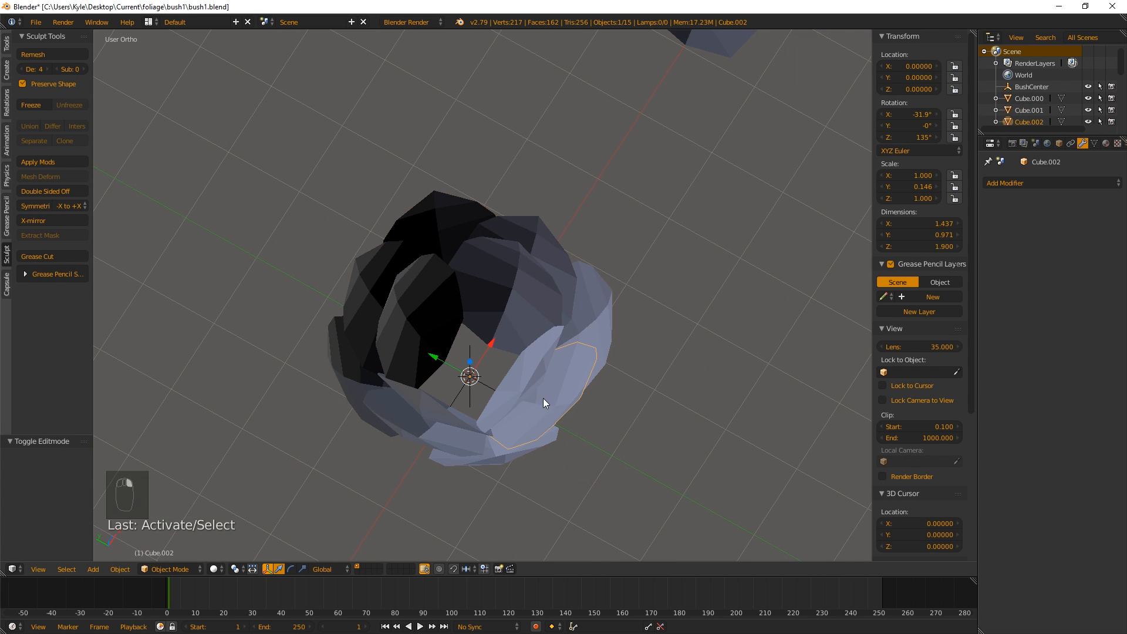
{"action": "middle_click_drag", "start_coordinate": [568, 358], "coordinate": [470, 321]}
{"action": "right_click", "coordinate": [504, 310]}
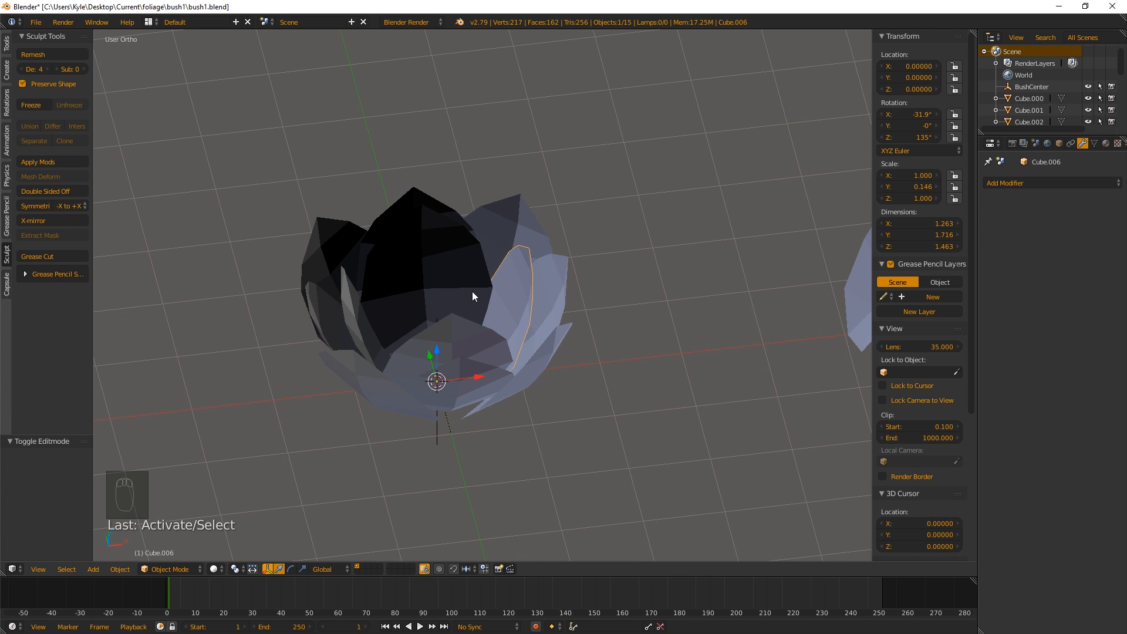
{"action": "middle_click_drag", "start_coordinate": [485, 303], "coordinate": [499, 340]}
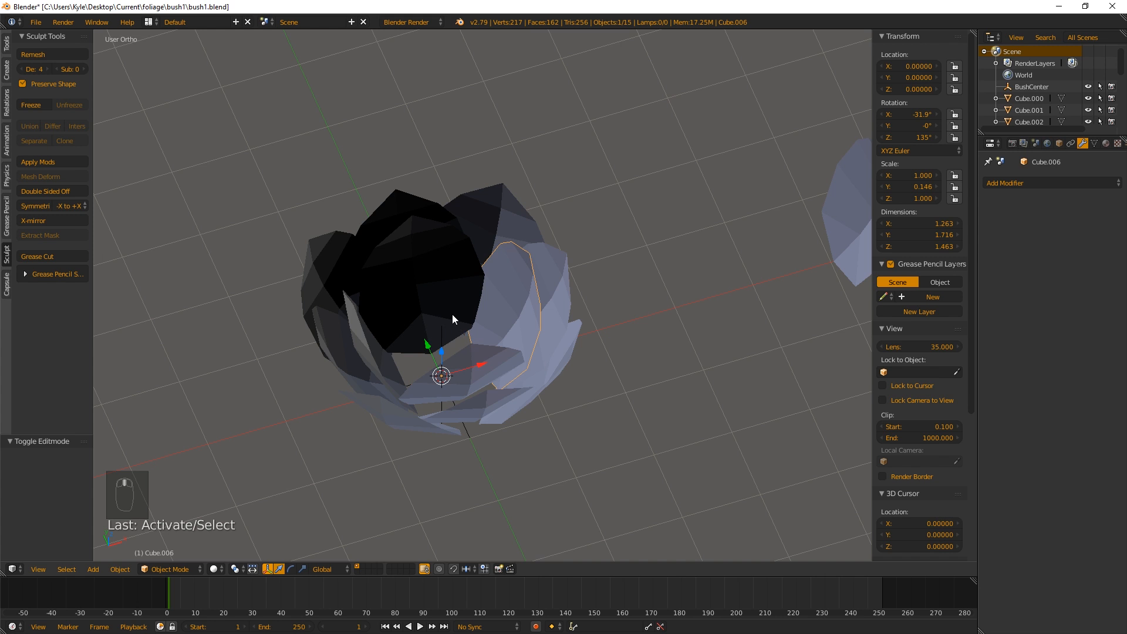
{"action": "middle_click_drag", "start_coordinate": [452, 315], "coordinate": [596, 299]}
{"action": "middle_click_drag", "start_coordinate": [623, 295], "coordinate": [509, 301], "text": "shift"}
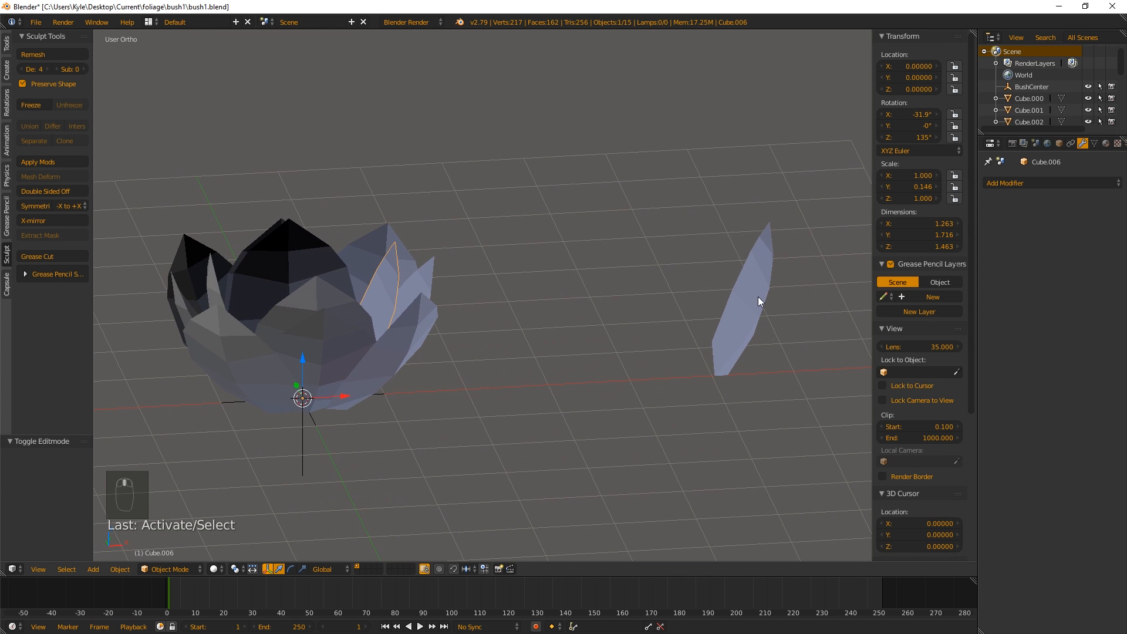
Duplicate the separate single leaf and move the copy about 3.54 along X as a spare.
{"action": "right_click", "coordinate": [759, 297]}
{"action": "key", "text": "shift+d"}
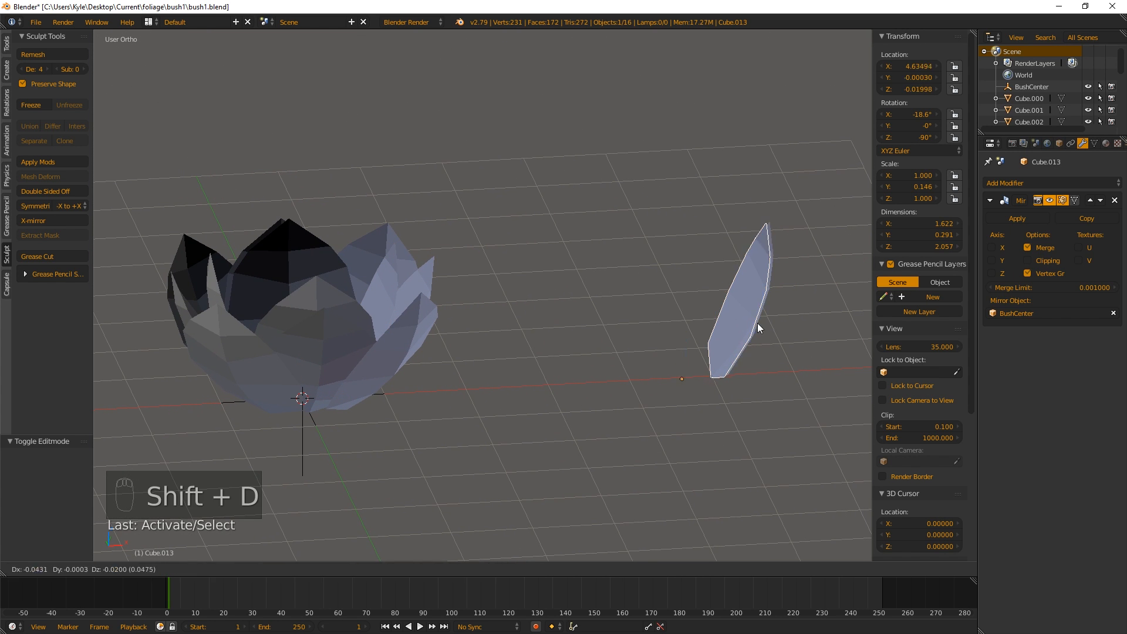
{"action": "right_click", "coordinate": [654, 326]}
{"action": "middle_click_drag", "start_coordinate": [755, 336], "coordinate": [591, 339], "text": "shift"}
{"action": "key", "text": "g"}
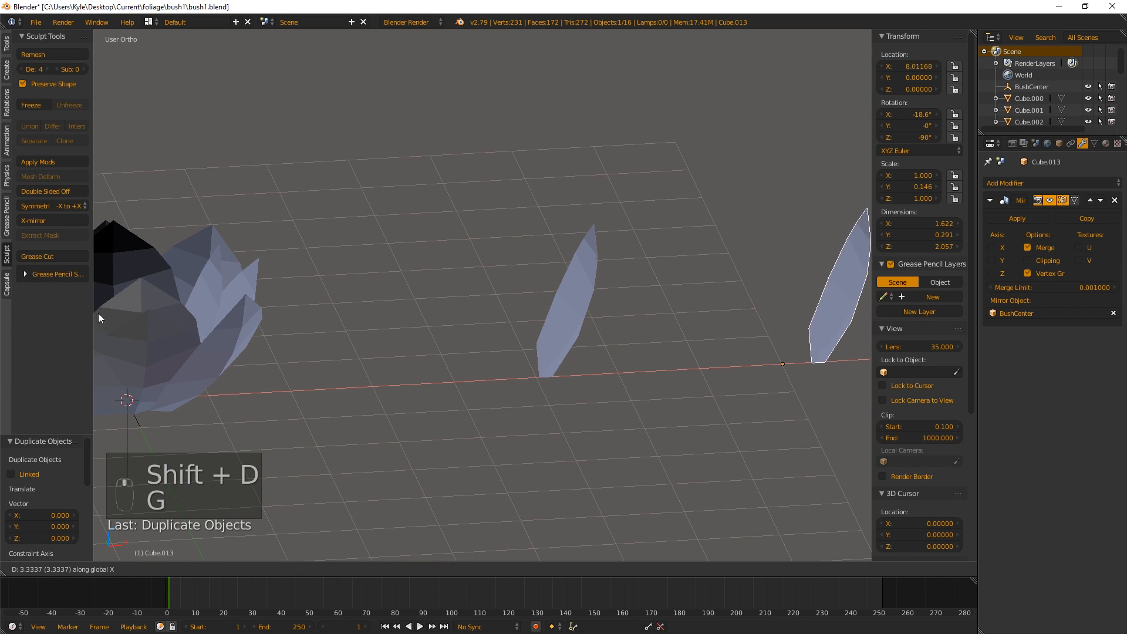
{"action": "left_click", "coordinate": [104, 312]}
Hide all the bush leaves and BushCenter, keeping the two single leaves visible.
{"action": "right_click", "coordinate": [544, 324]}
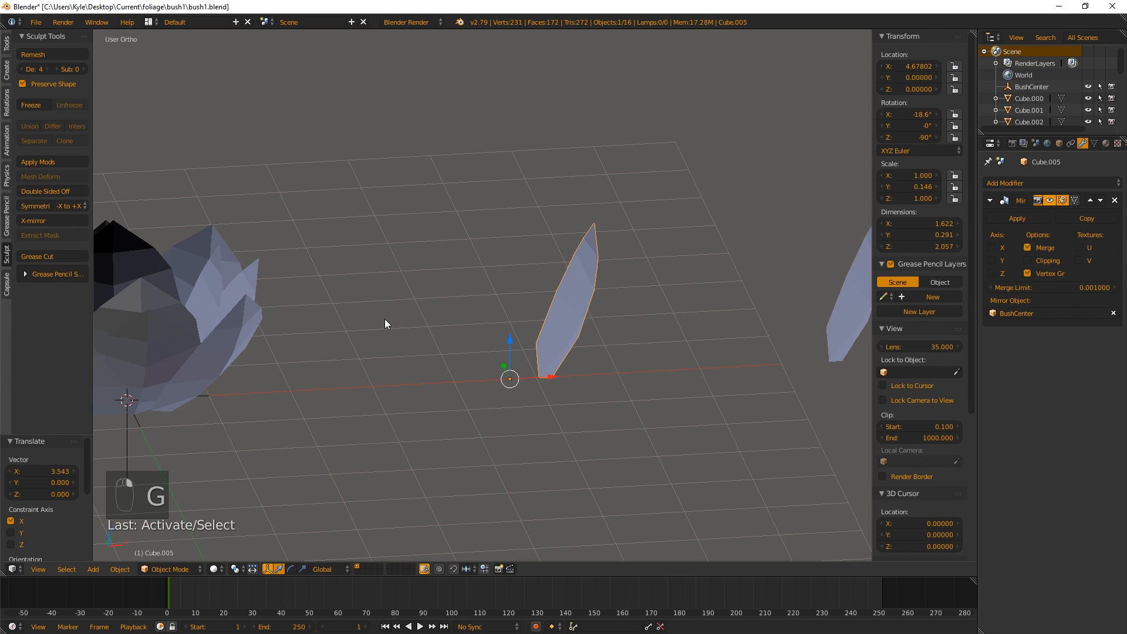
{"action": "middle_click_drag", "start_coordinate": [276, 306], "coordinate": [435, 278], "text": "shift"}
{"action": "key", "text": "a"}
{"action": "key", "text": "b"}
{"action": "left_click_drag", "start_coordinate": [109, 148], "coordinate": [320, 340]}
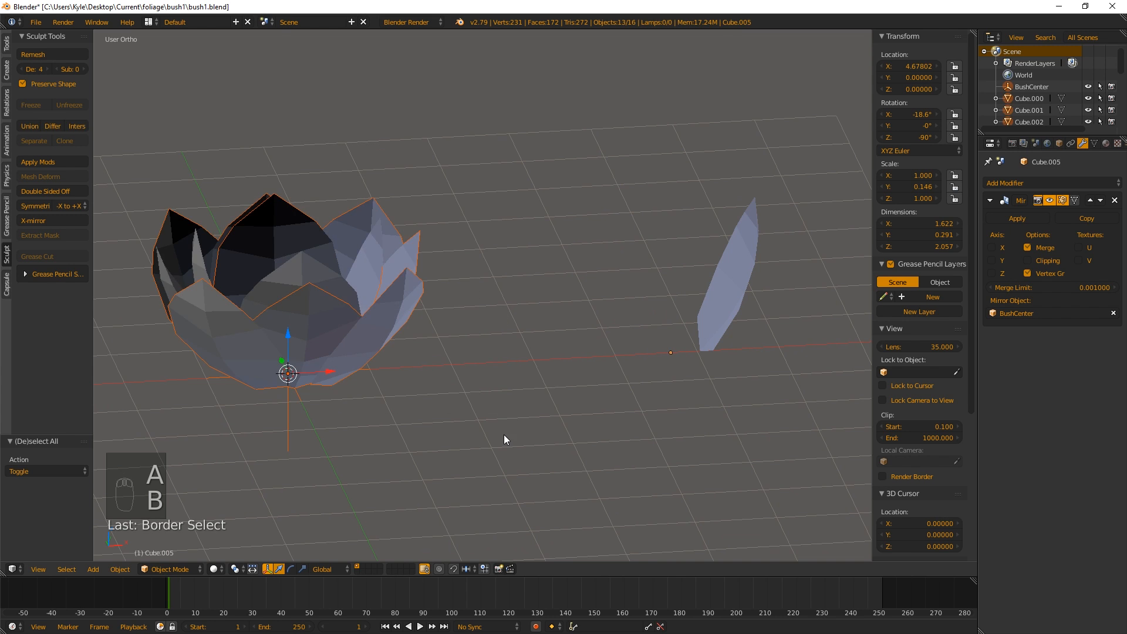
{"action": "key", "text": "h"}
Move the single leaf Cube.005 about -4.91 along X, close to the 3D cursor.
{"action": "right_click", "coordinate": [738, 313]}
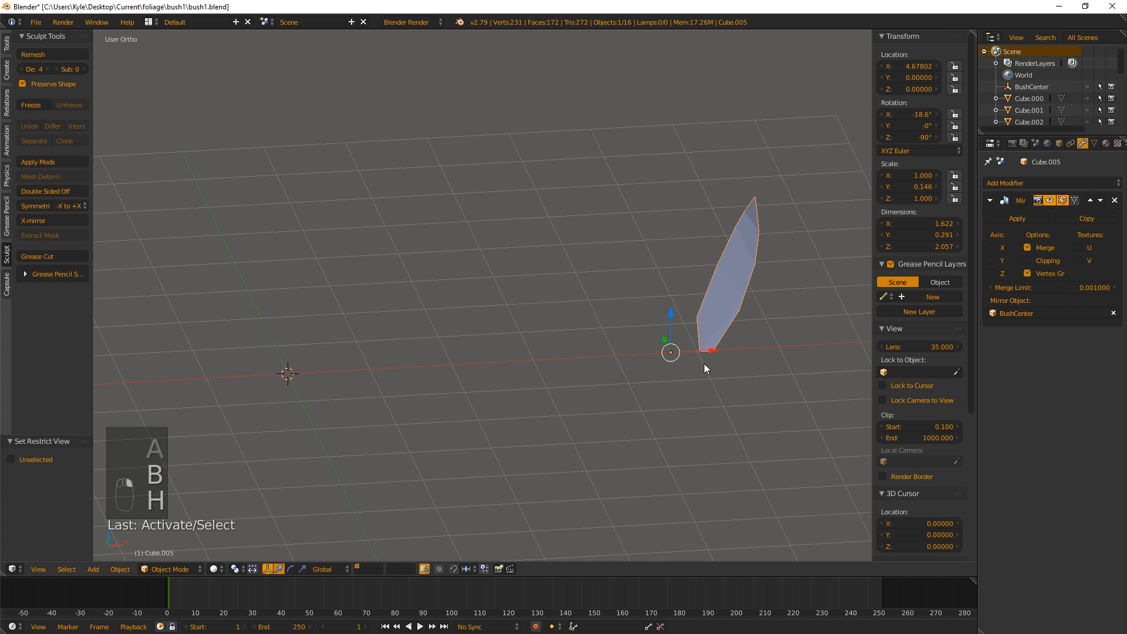
{"action": "key", "text": "g"}
{"action": "key", "text": "x"}
{"action": "left_click", "coordinate": [317, 382]}
{"action": "middle_click_drag", "start_coordinate": [380, 395], "coordinate": [537, 293], "text": "shift"}
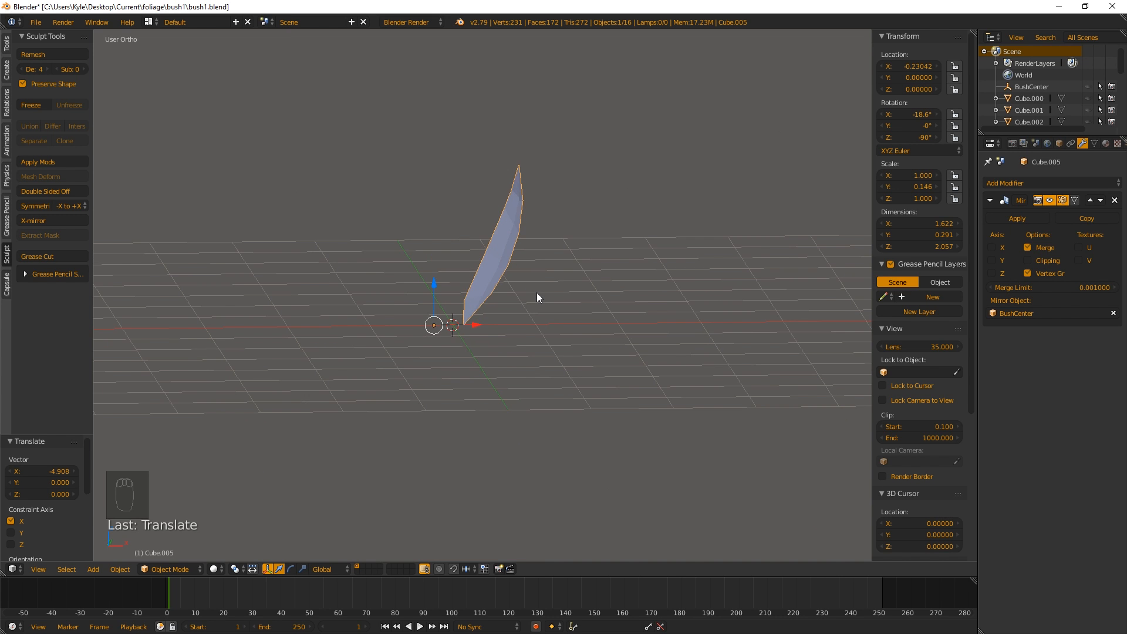
In front orthographic view, shift the leaf -0.128 along X so its base tip meets the 3D cursor, and set its origin to the cursor.
{"action": "key", "text": "KP_3"}
{"action": "key", "text": "KP_1"}
{"action": "key", "text": "KP_5"}
{"action": "key", "text": "KP_5"}
{"action": "key", "text": "KP_5"}
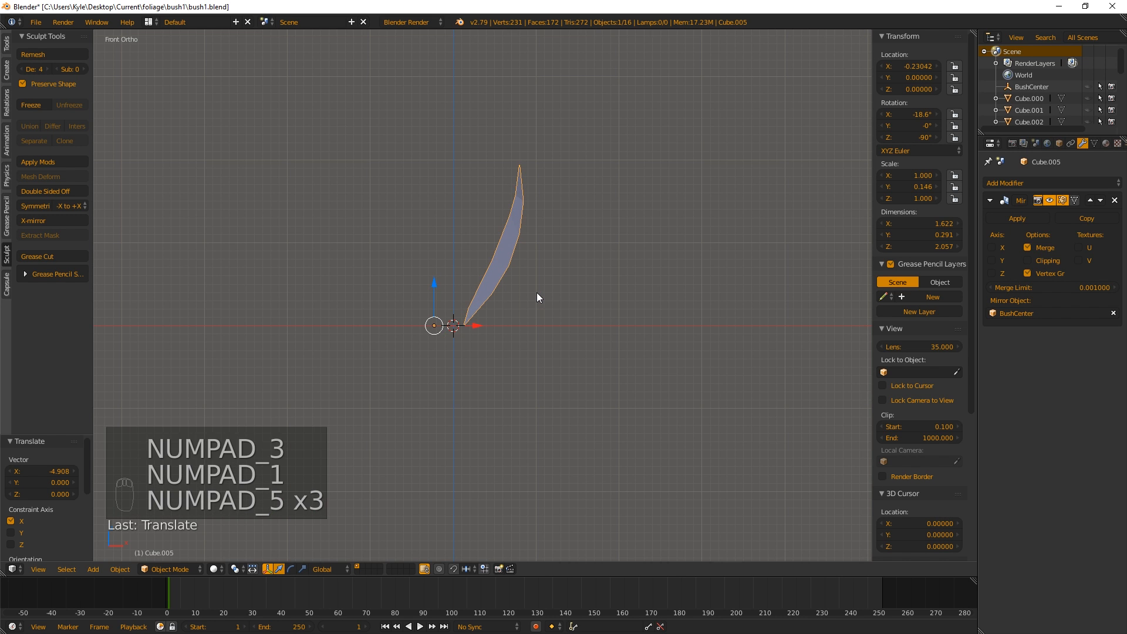
{"action": "middle_click_drag", "start_coordinate": [498, 250], "coordinate": [514, 279], "text": "shift"}
{"action": "scroll", "coordinate": [514, 280], "scroll_direction": "up", "scroll_amount": 5}
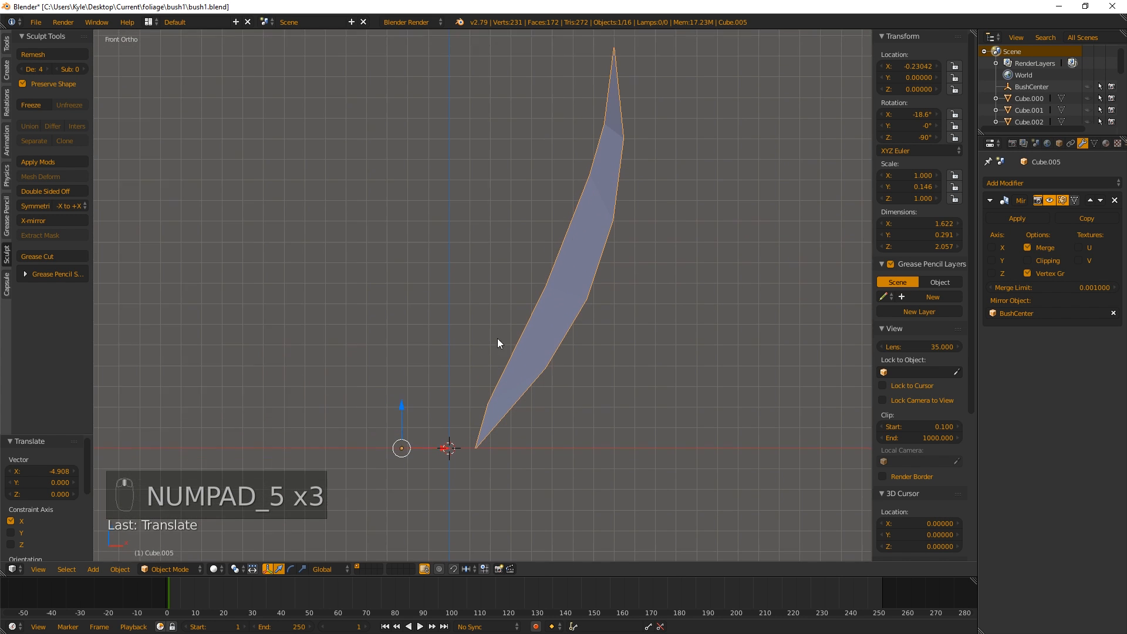
{"action": "middle_click_drag", "start_coordinate": [505, 373], "coordinate": [512, 271], "text": "shift"}
{"action": "key", "text": "g"}
{"action": "key", "text": "x"}
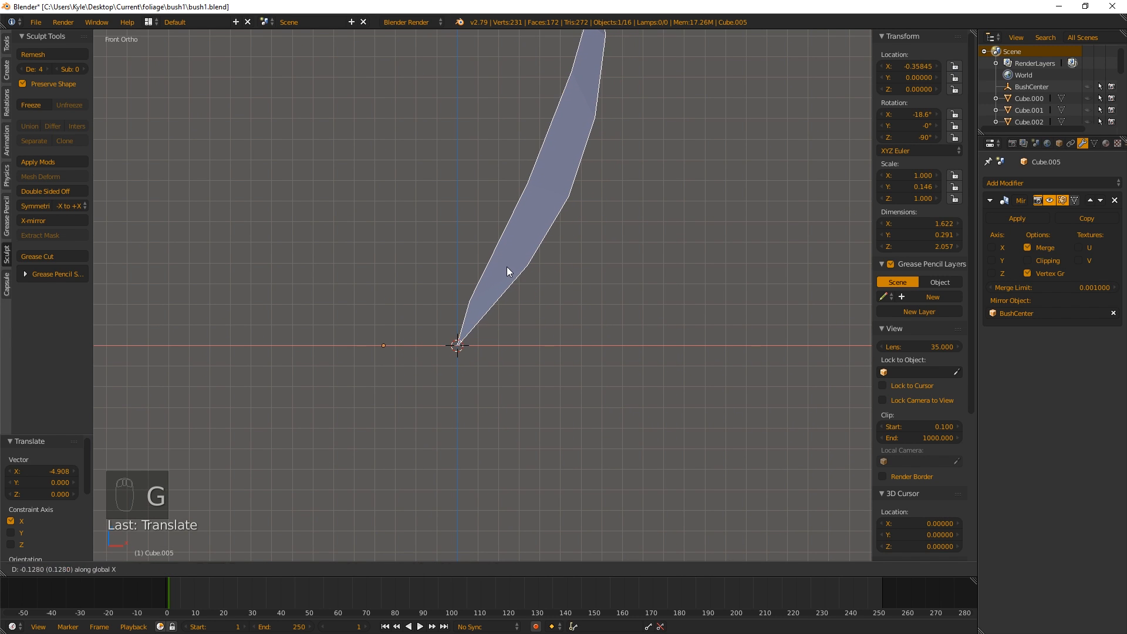
{"action": "left_click", "coordinate": [506, 267]}
{"action": "key", "text": "ctrl+alt+shift+c"}
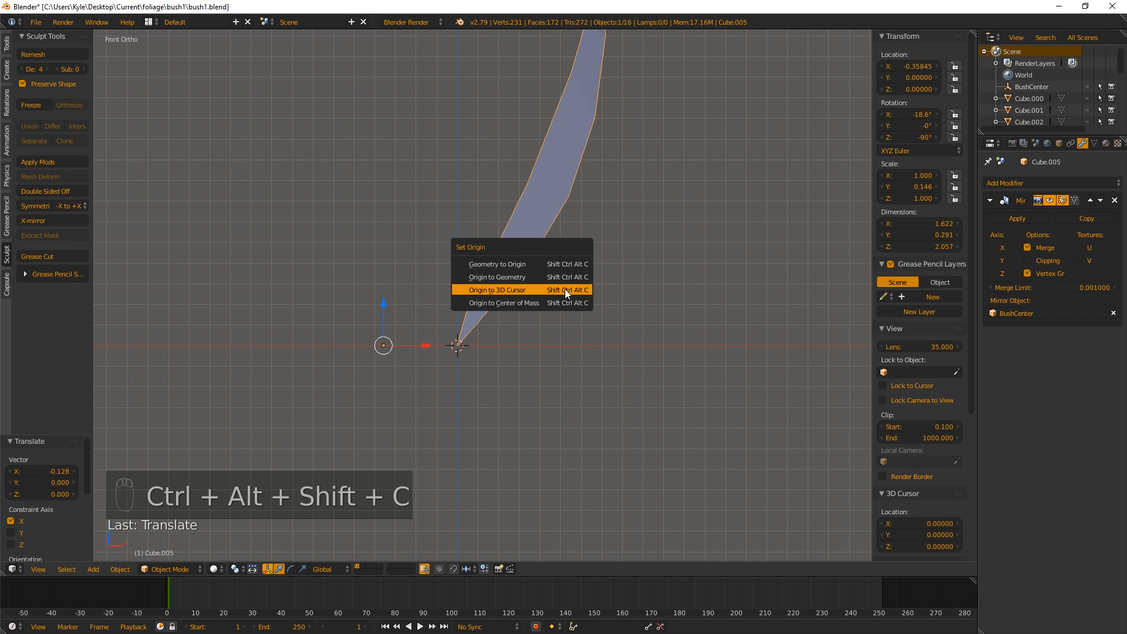
{"action": "left_click", "coordinate": [535, 290]}
Try moving the leaf along X and rotating it about Z to test its new origin.
{"action": "key", "text": "g"}
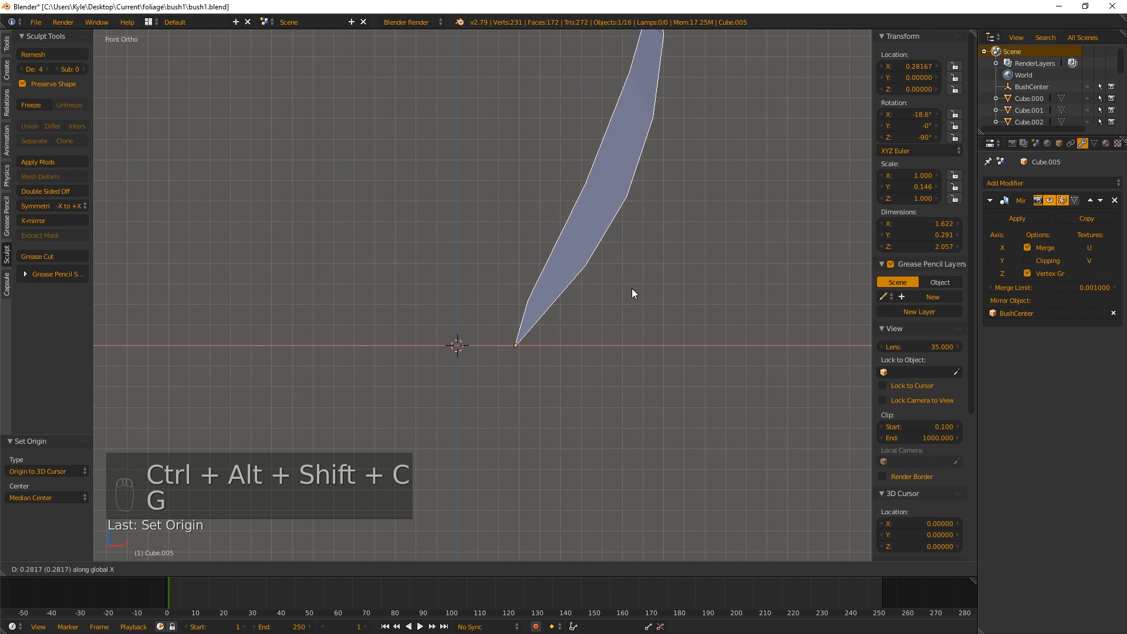
{"action": "right_click", "coordinate": [565, 278]}
{"action": "key", "text": "r"}
{"action": "key", "text": "z"}
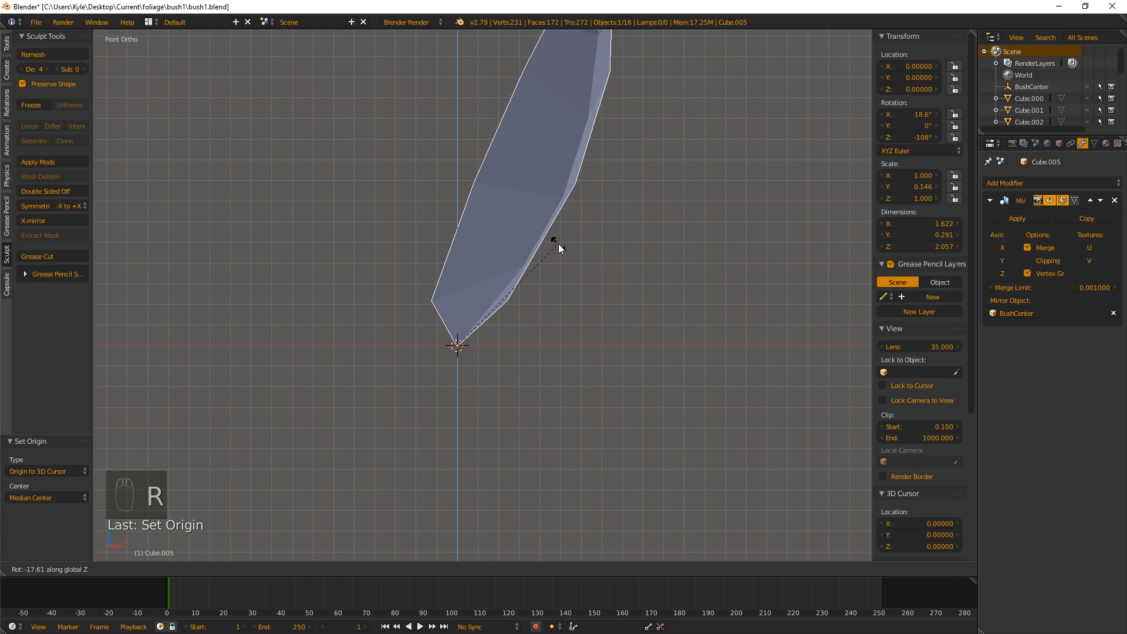
{"action": "left_click", "coordinate": [608, 301]}
{"action": "middle_click_drag", "start_coordinate": [608, 301], "coordinate": [509, 290]}
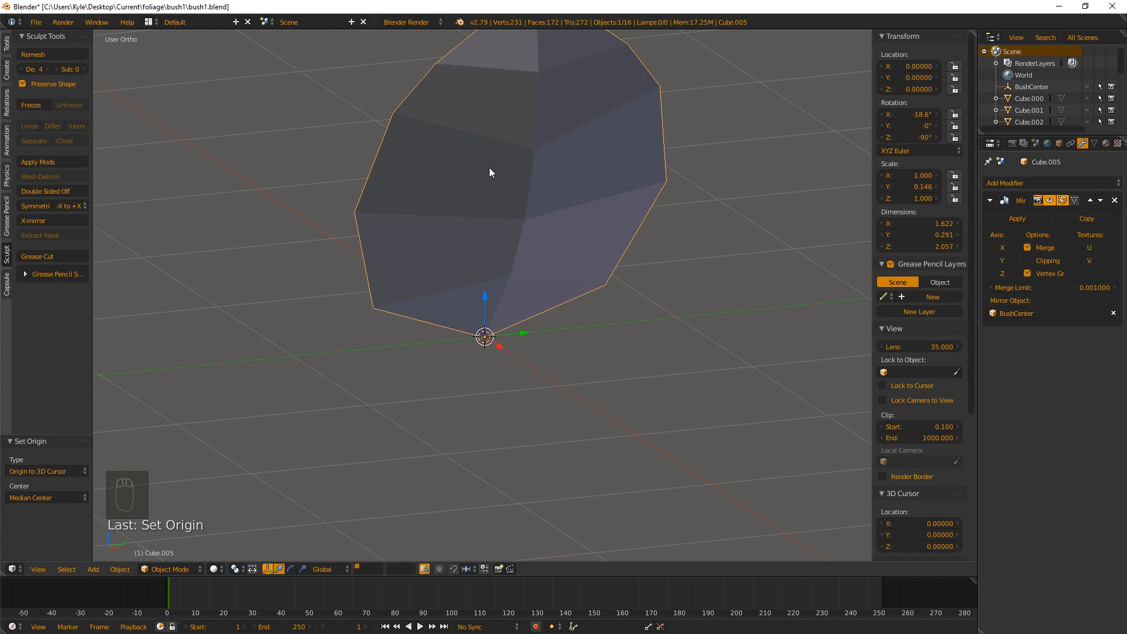
Hide the duplicate single leaf Cube.013, keeping the leaf at the 3D cursor visible.
{"action": "middle_click_drag", "start_coordinate": [490, 171], "coordinate": [604, 271]}
{"action": "right_click", "coordinate": [710, 420]}
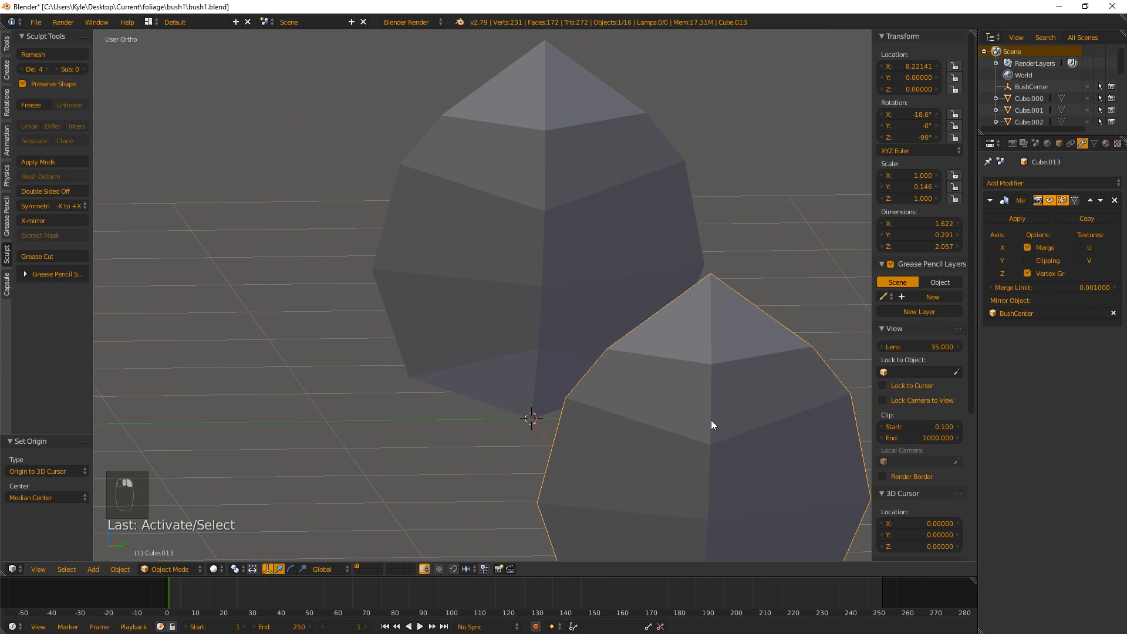
{"action": "key", "text": "h"}
Edit the leaf Cube.005 in vertex select mode and remove its Mirror modifier.
{"action": "right_click", "coordinate": [552, 193]}
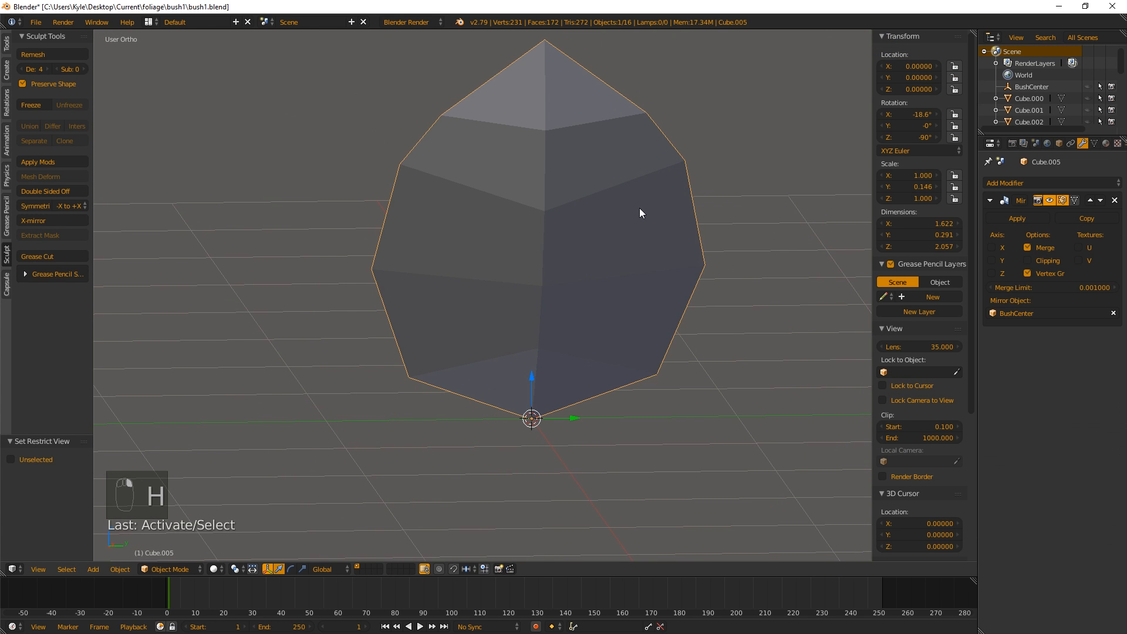
{"action": "middle_click_drag", "start_coordinate": [640, 207], "coordinate": [655, 262], "text": "shift"}
{"action": "key", "text": "Tab"}
{"action": "key", "text": "ctrl+Tab"}
{"action": "left_click", "coordinate": [659, 280]}
{"action": "right_click", "coordinate": [719, 323]}
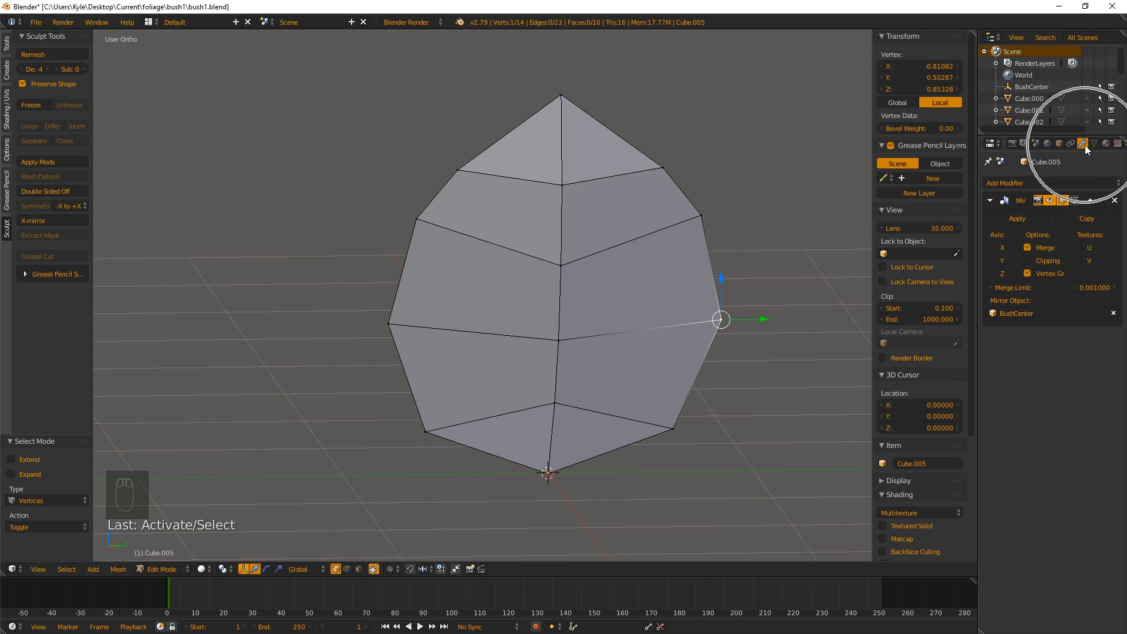
{"action": "scroll", "coordinate": [922, 405], "scroll_direction": "down", "scroll_amount": 6}
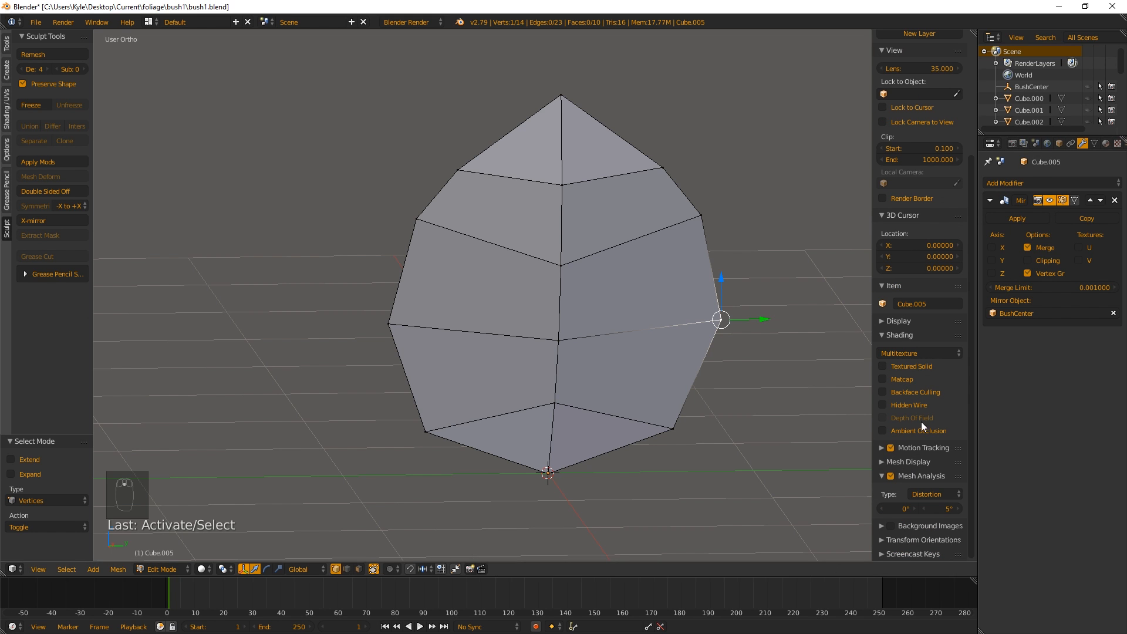
{"action": "left_click", "coordinate": [1115, 200]}
Select the three widest outer vertices on each side of the leaf and enable proportional editing.
{"action": "middle_click_drag", "start_coordinate": [630, 278], "coordinate": [503, 295]}
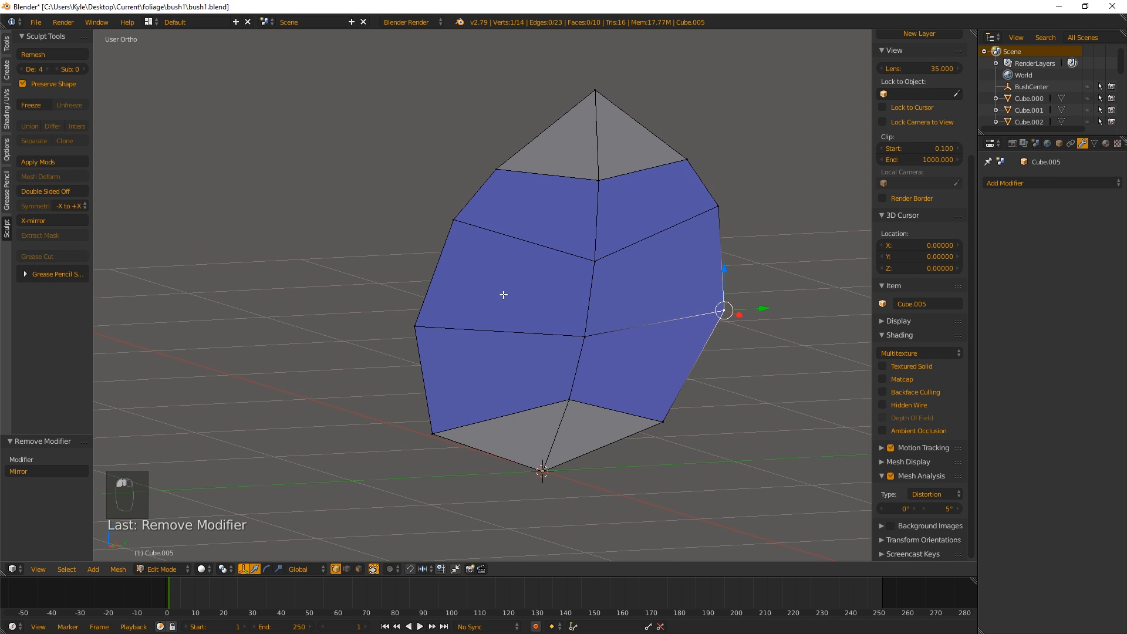
{"action": "right_click", "coordinate": [420, 325], "text": "shift"}
{"action": "middle_click_drag", "start_coordinate": [713, 282], "coordinate": [675, 273]}
{"action": "right_click", "coordinate": [691, 206], "text": "shift"}
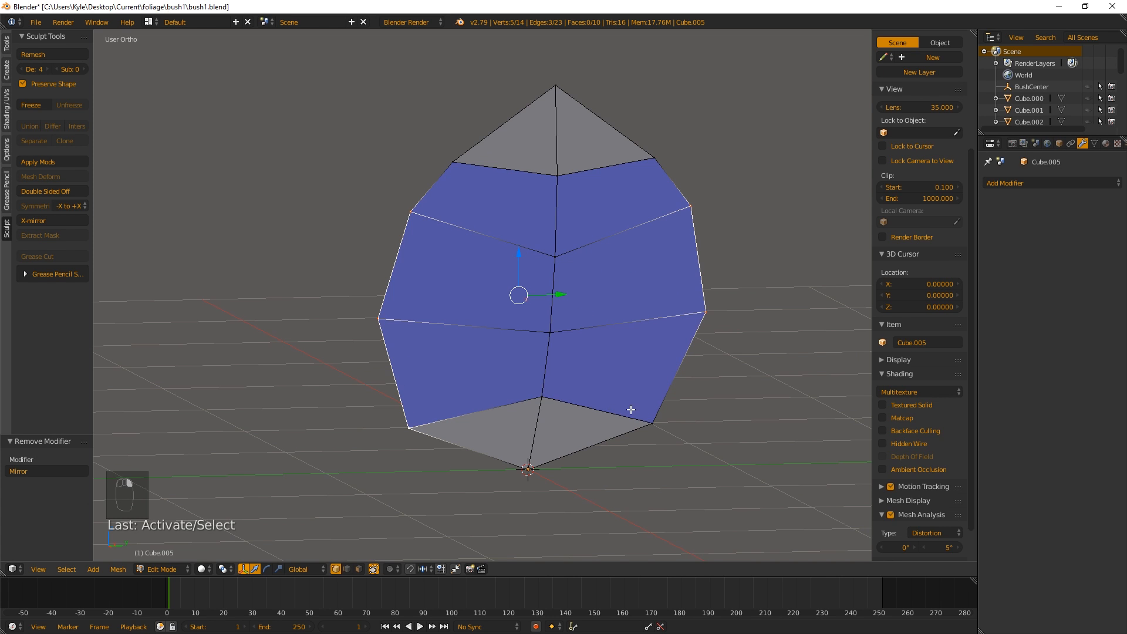
{"action": "middle_click_drag", "start_coordinate": [706, 389], "coordinate": [681, 392]}
{"action": "left_click", "coordinate": [392, 569]}
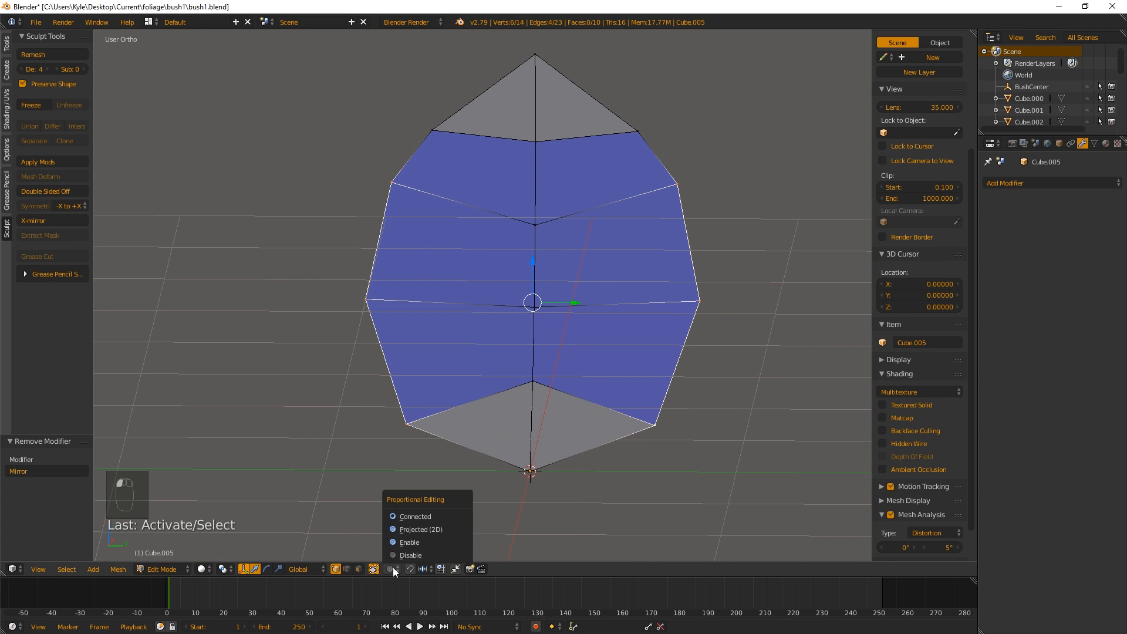
{"action": "left_click", "coordinate": [442, 541]}
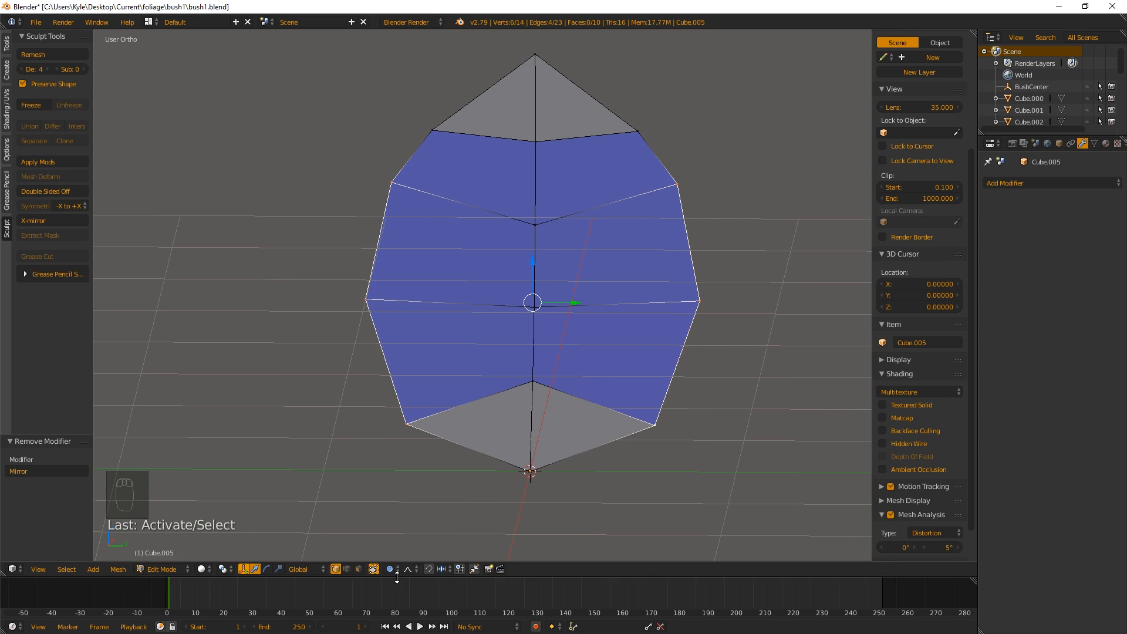
Scale the selected side vertices to about 0.461 with smooth proportional falloff of size 0.91 to narrow the leaf.
{"action": "key", "text": "s"}
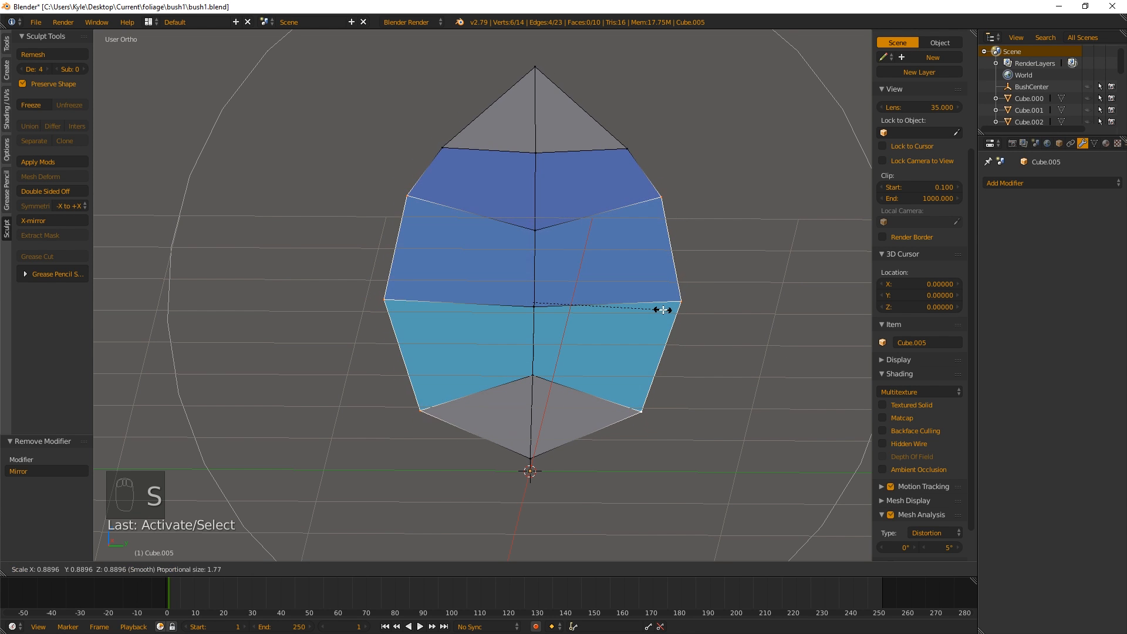
{"action": "scroll", "coordinate": [663, 308], "scroll_direction": "up", "scroll_amount": 3}
{"action": "scroll", "coordinate": [657, 306], "scroll_direction": "up", "scroll_amount": 4}
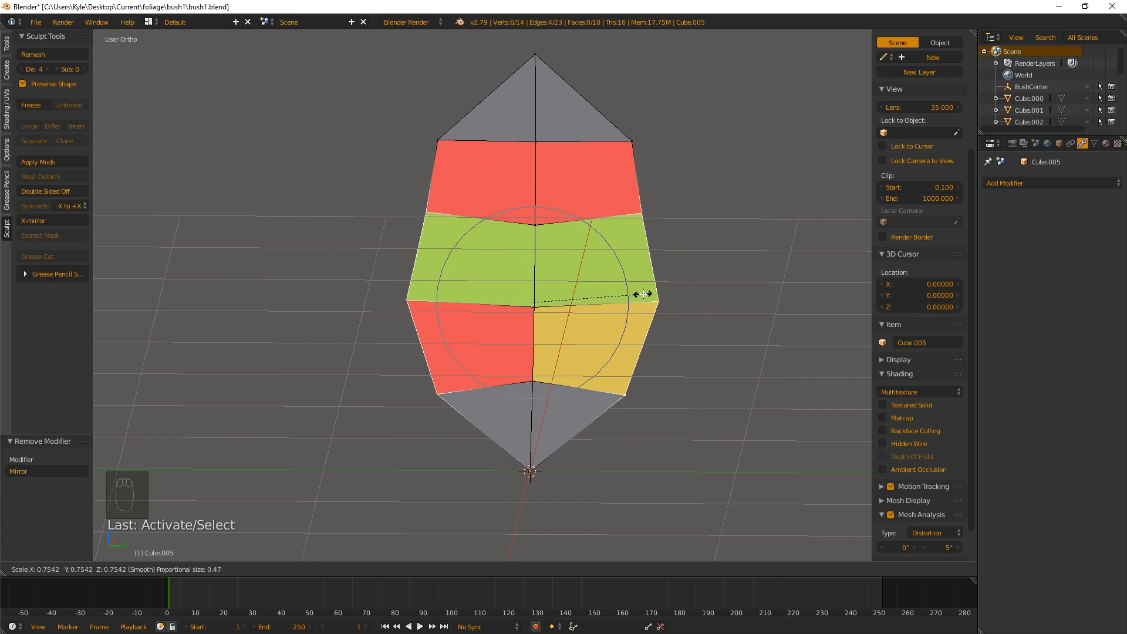
{"action": "scroll", "coordinate": [637, 297], "scroll_direction": "down", "scroll_amount": 1}
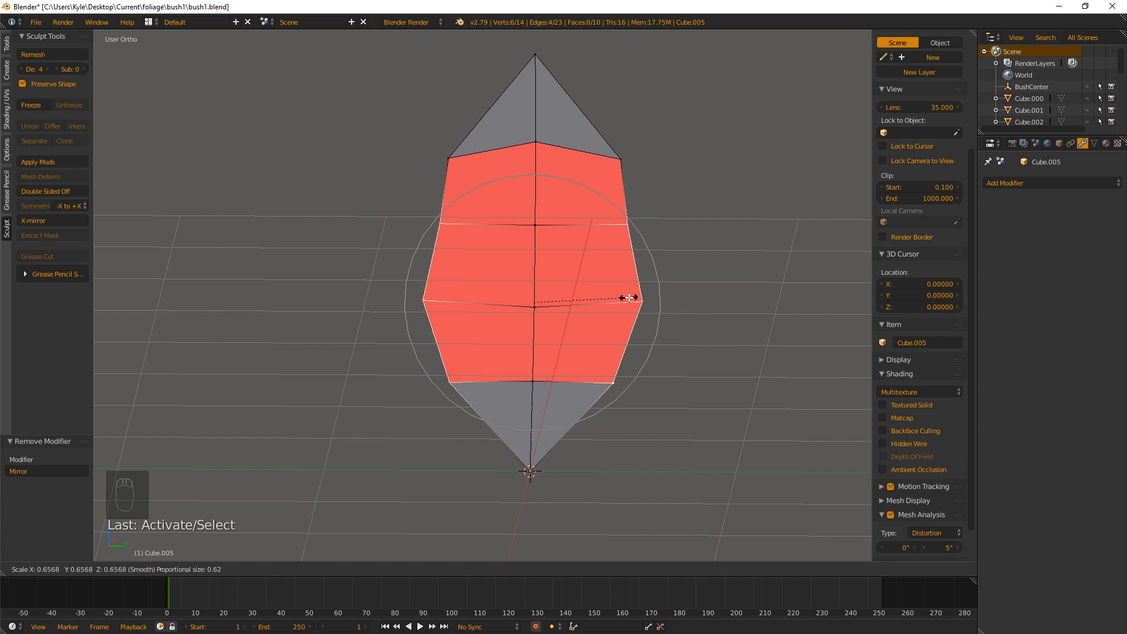
{"action": "scroll", "coordinate": [628, 296], "scroll_direction": "down", "scroll_amount": 2}
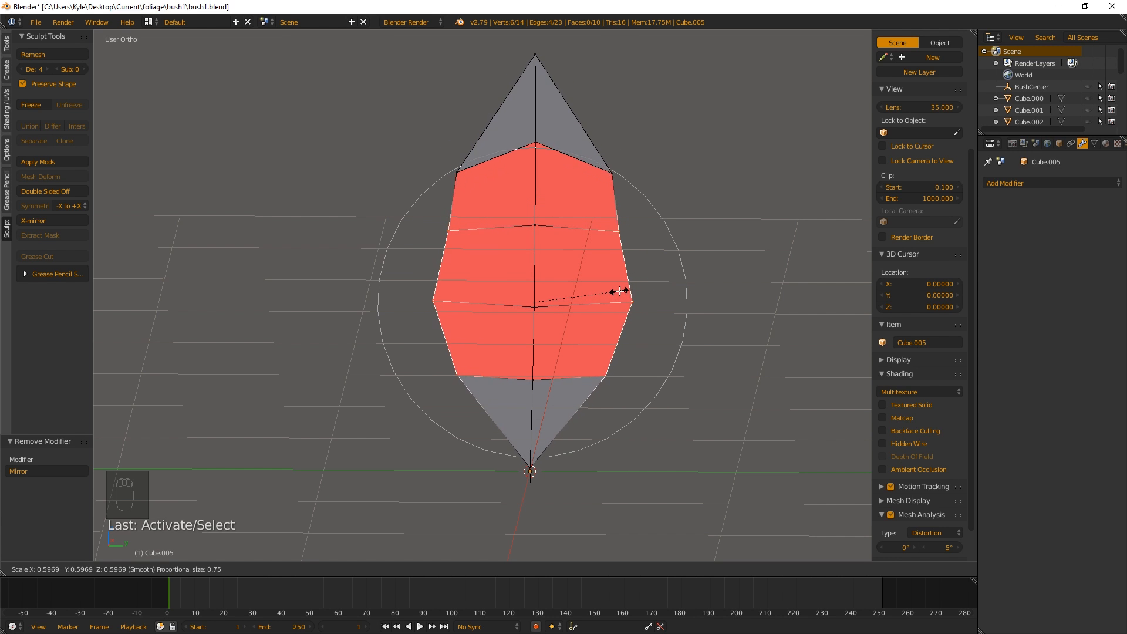
{"action": "scroll", "coordinate": [602, 283], "scroll_direction": "down", "scroll_amount": 1}
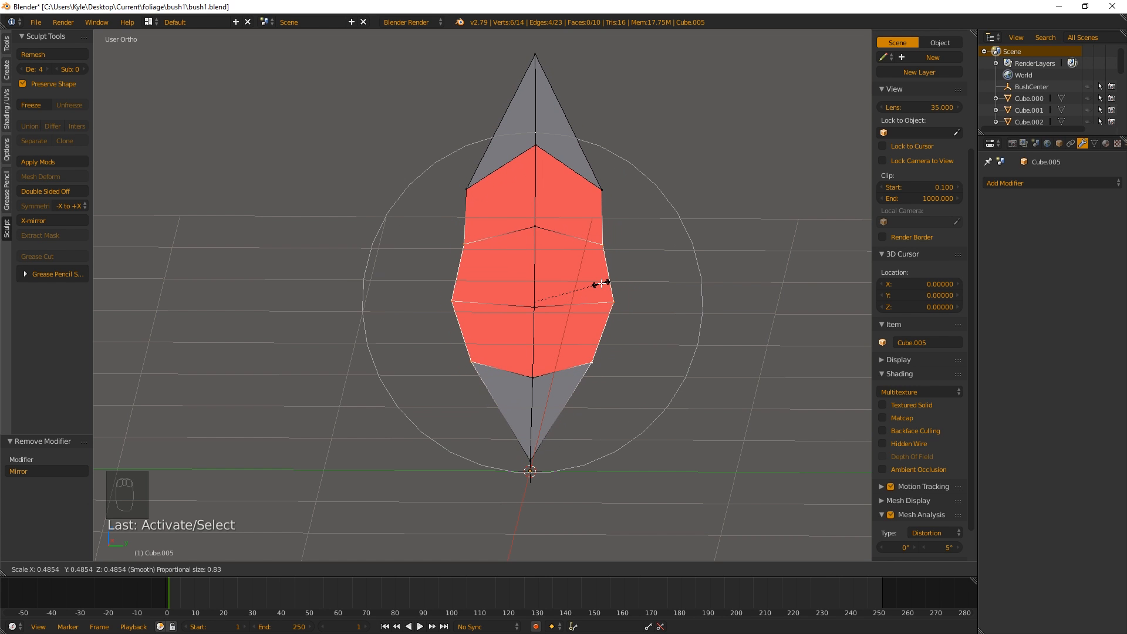
{"action": "scroll", "coordinate": [600, 283], "scroll_direction": "down", "scroll_amount": 1}
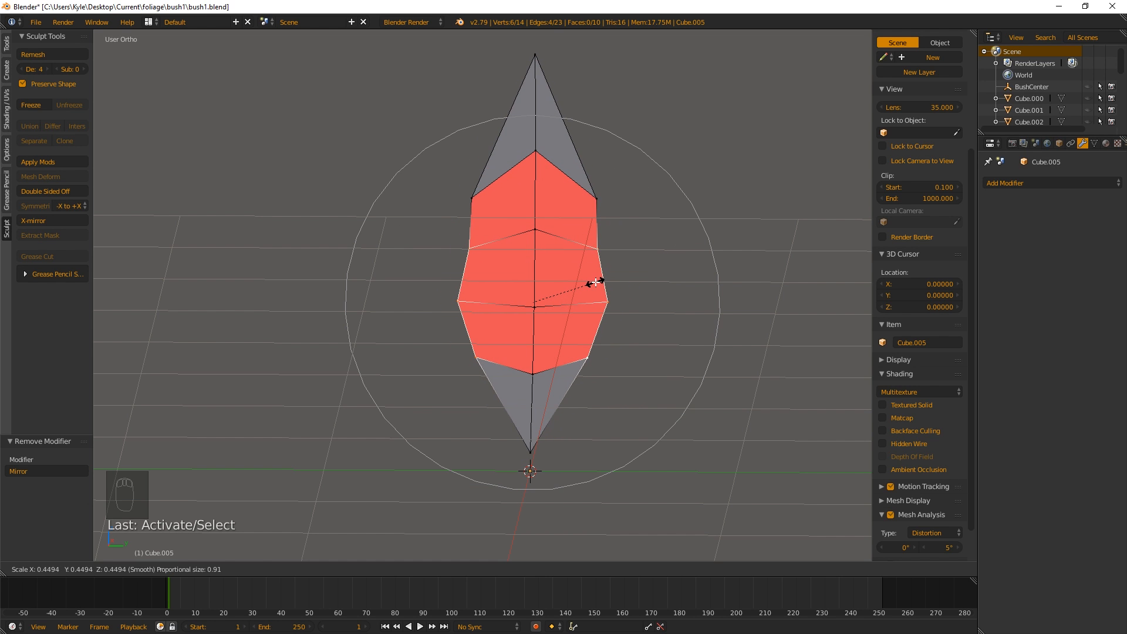
{"action": "left_click", "coordinate": [597, 283]}
Select the lowest pair of side vertices and try moving them along X with proportional editing on.
{"action": "middle_click_drag", "start_coordinate": [597, 282], "coordinate": [515, 339]}
{"action": "key", "text": "ctrl+Tab"}
{"action": "left_click", "coordinate": [545, 307]}
{"action": "right_click", "coordinate": [526, 309]}
{"action": "right_click", "coordinate": [592, 345], "text": "shift"}
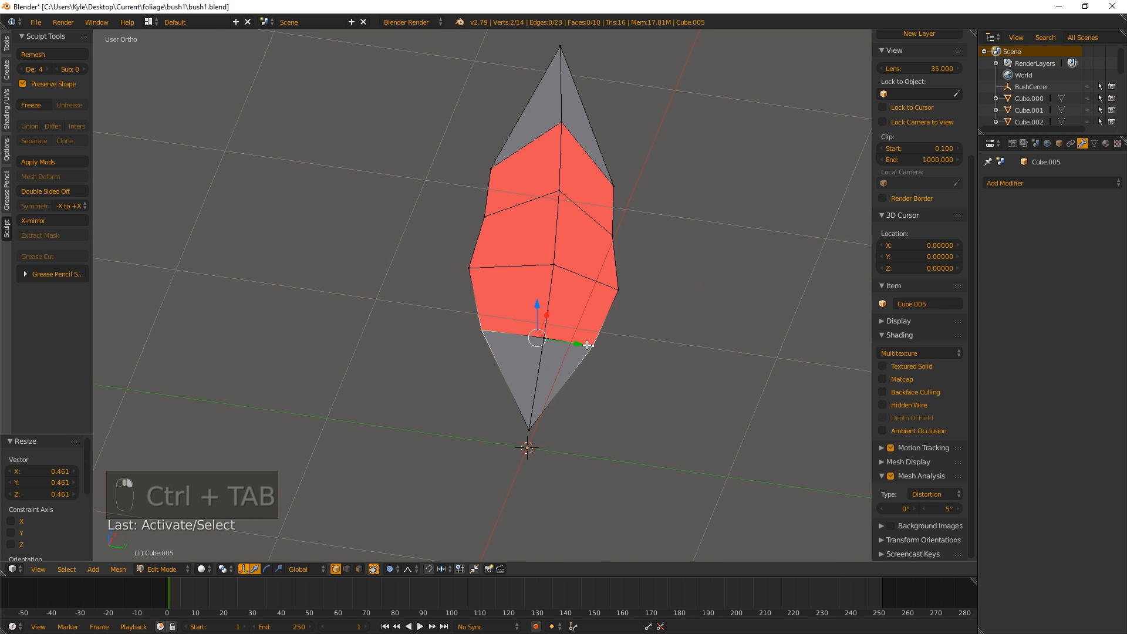
{"action": "middle_click_drag", "start_coordinate": [590, 346], "coordinate": [599, 355]}
{"action": "key", "text": "g"}
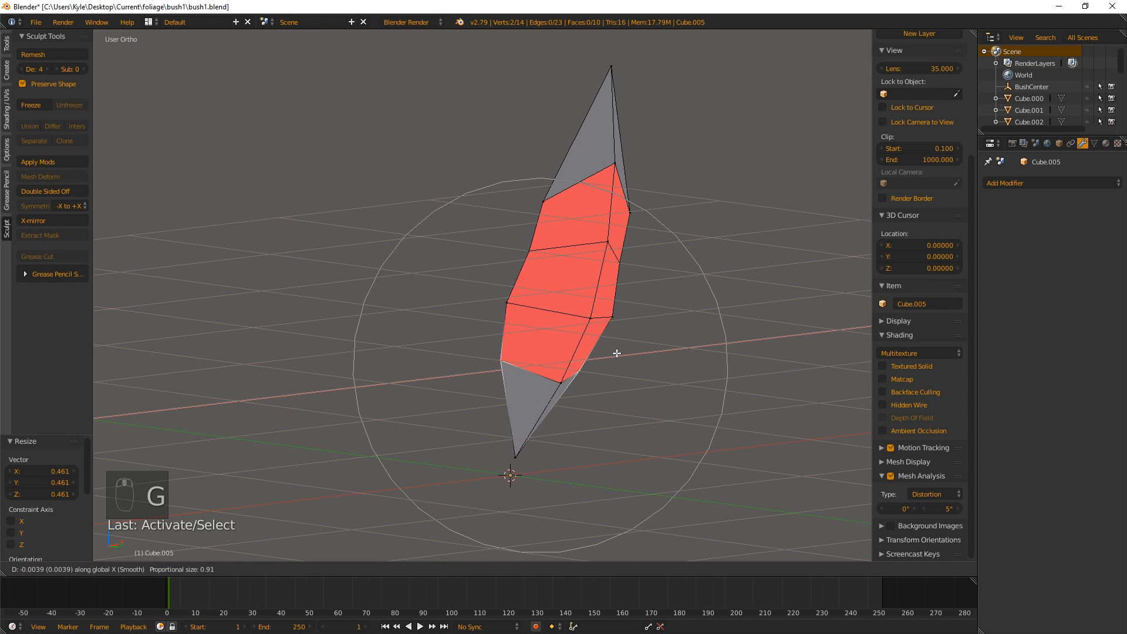
{"action": "right_click", "coordinate": [617, 353]}
Disable proportional editing and move the lowest pair of side vertices -0.030 along Y.
{"action": "left_click", "coordinate": [395, 571]}
{"action": "left_click", "coordinate": [415, 540]}
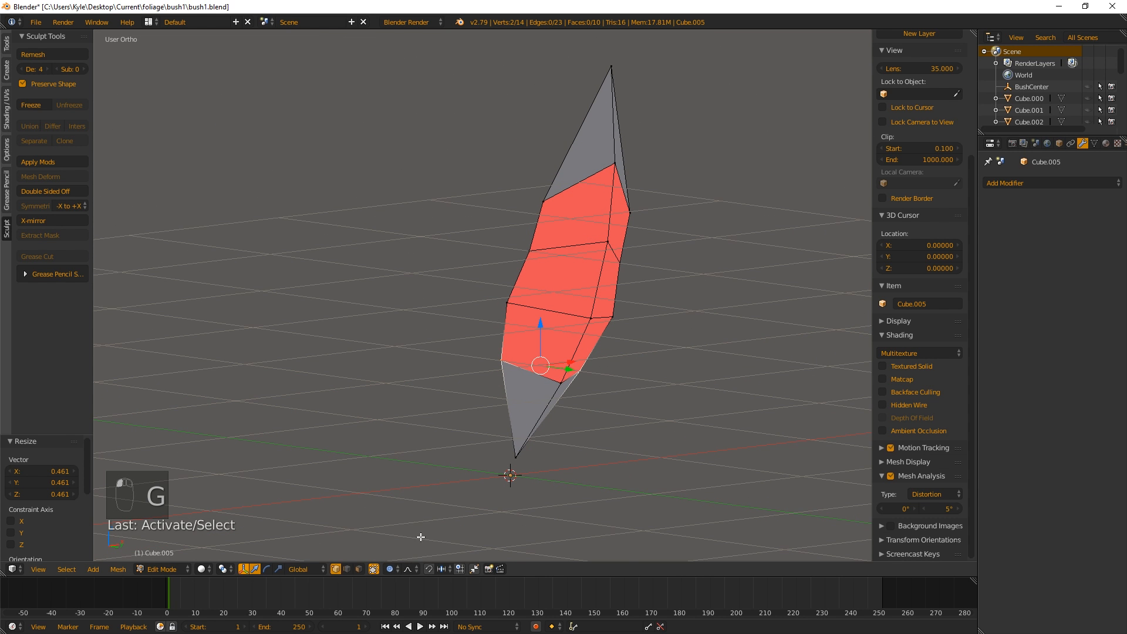
{"action": "left_click", "coordinate": [387, 568]}
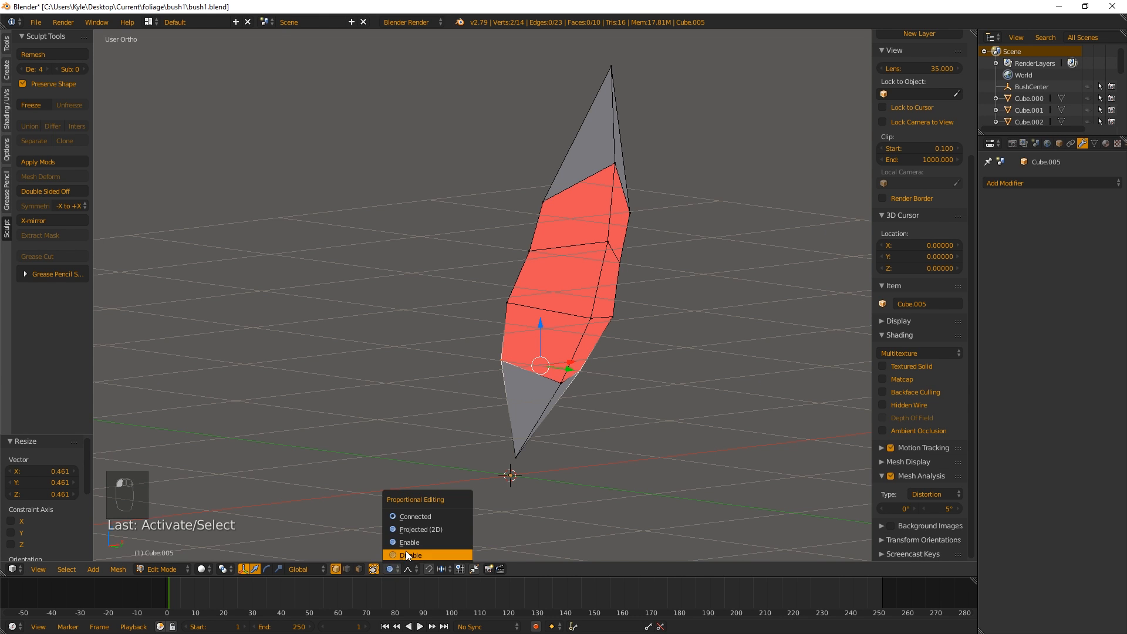
{"action": "left_click", "coordinate": [406, 550]}
{"action": "key", "text": "g"}
{"action": "key", "text": "x"}
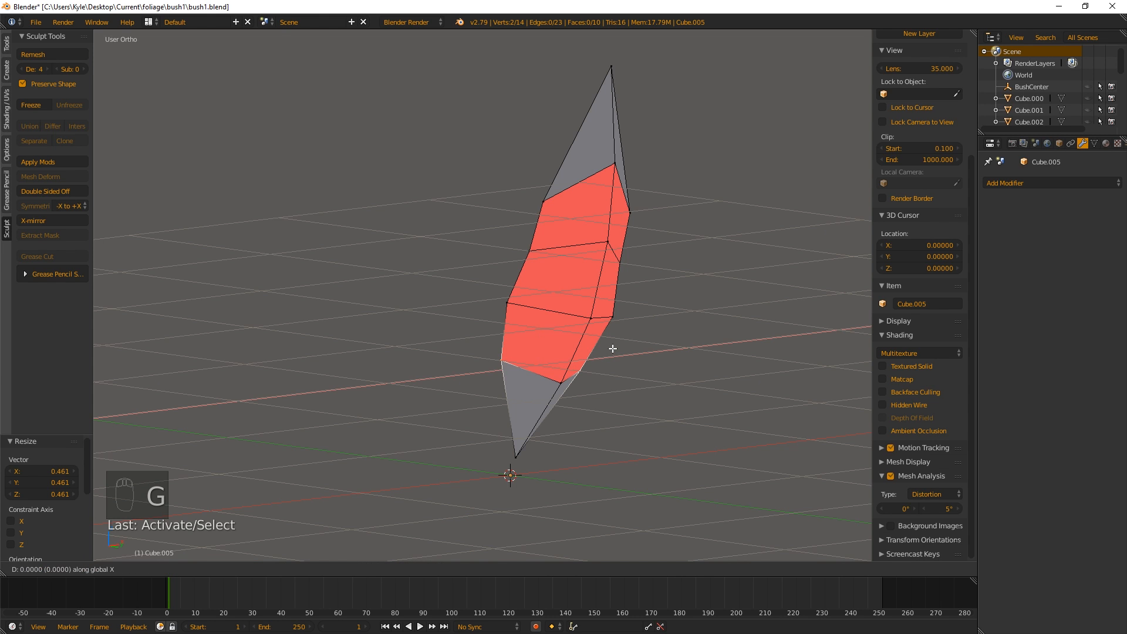
{"action": "key", "text": "y"}
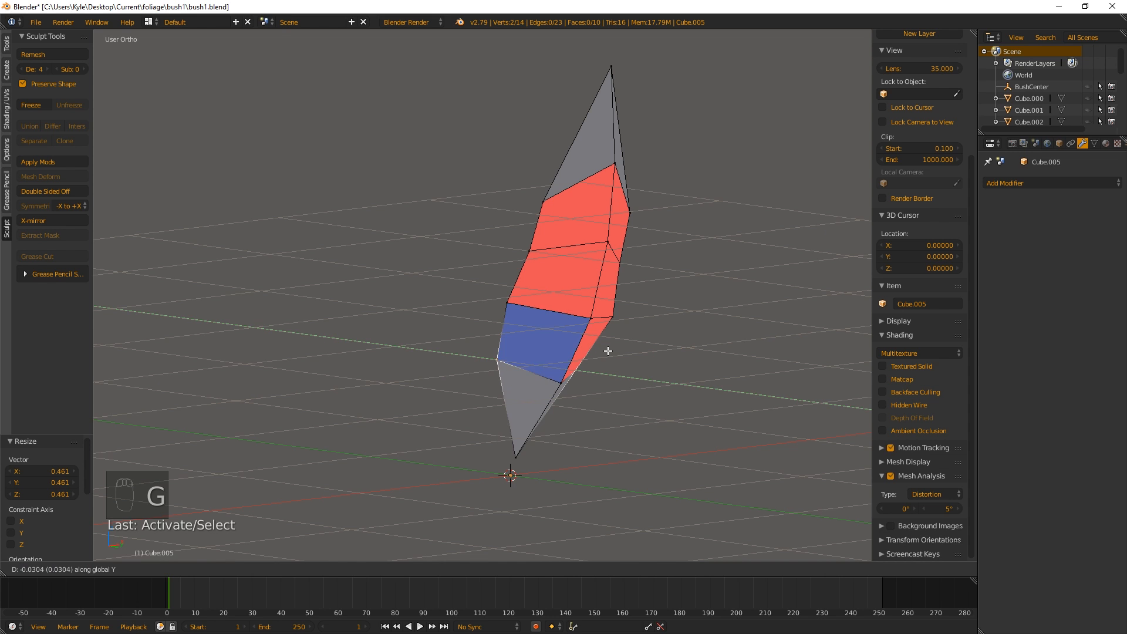
{"action": "left_click", "coordinate": [608, 350]}
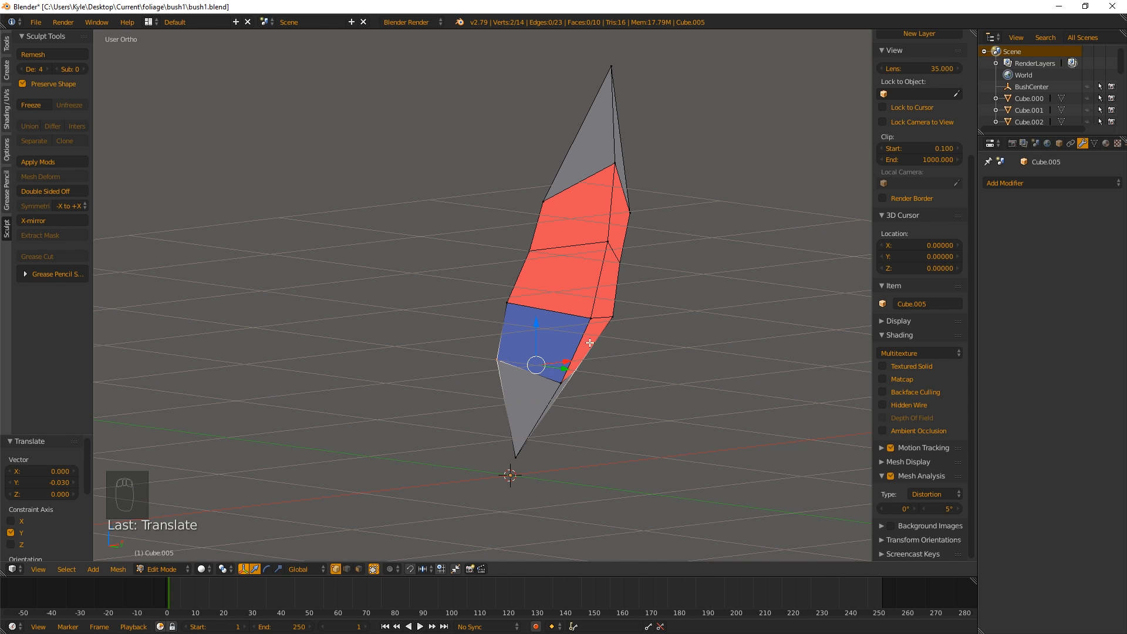
Flatten one half of the leaf by moving its upper-middle side vertex 0.012 and its uppermost side vertex about -0.03 along X.
{"action": "middle_click_drag", "start_coordinate": [590, 342], "coordinate": [568, 322]}
{"action": "right_click", "coordinate": [500, 300]}
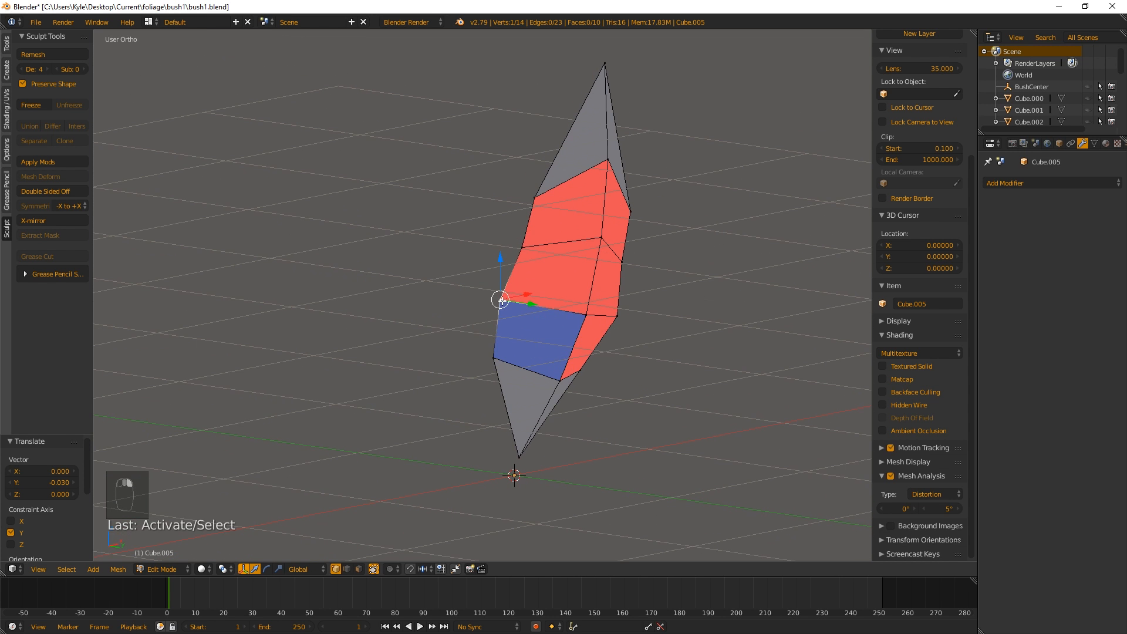
{"action": "key", "text": "g"}
{"action": "key", "text": "x"}
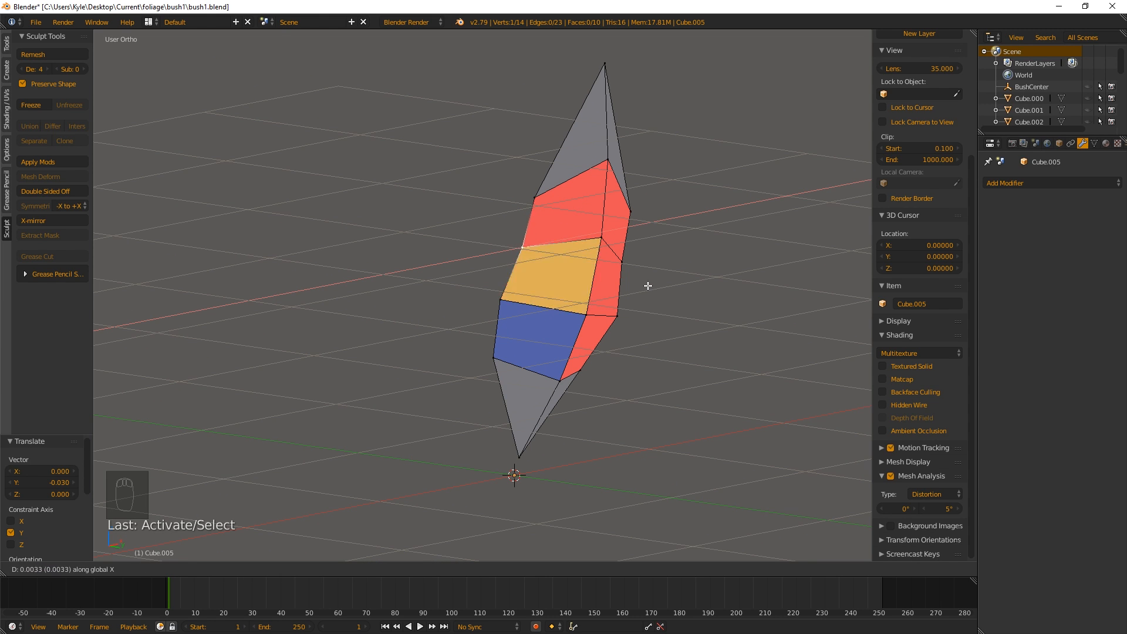
{"action": "left_click", "coordinate": [649, 286]}
{"action": "right_click", "coordinate": [549, 196]}
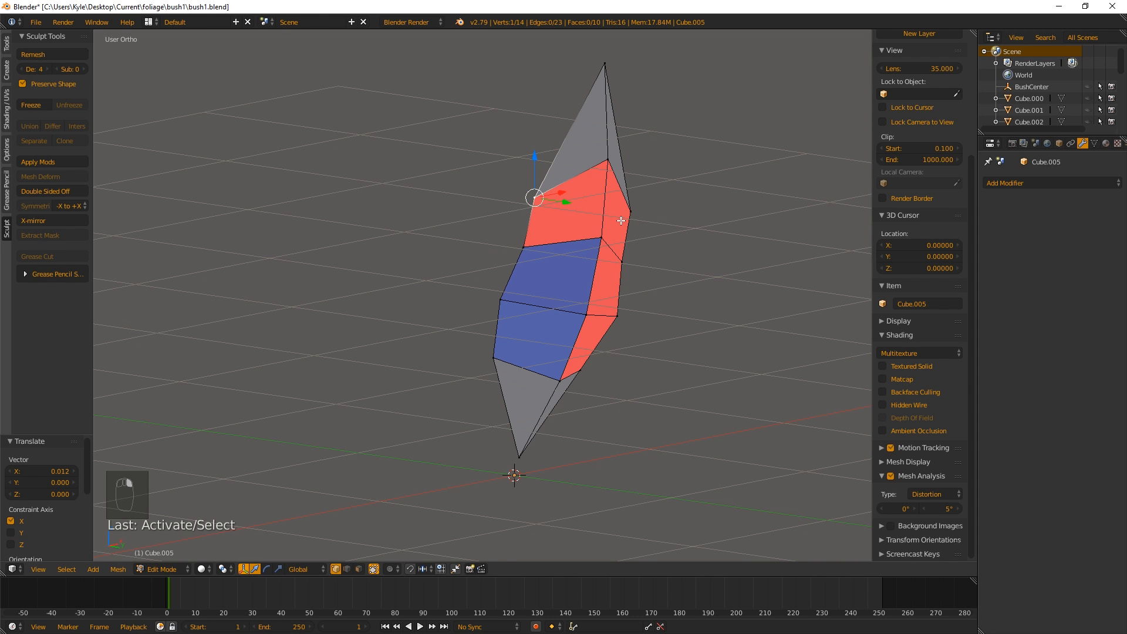
{"action": "key", "text": "g"}
{"action": "key", "text": "x"}
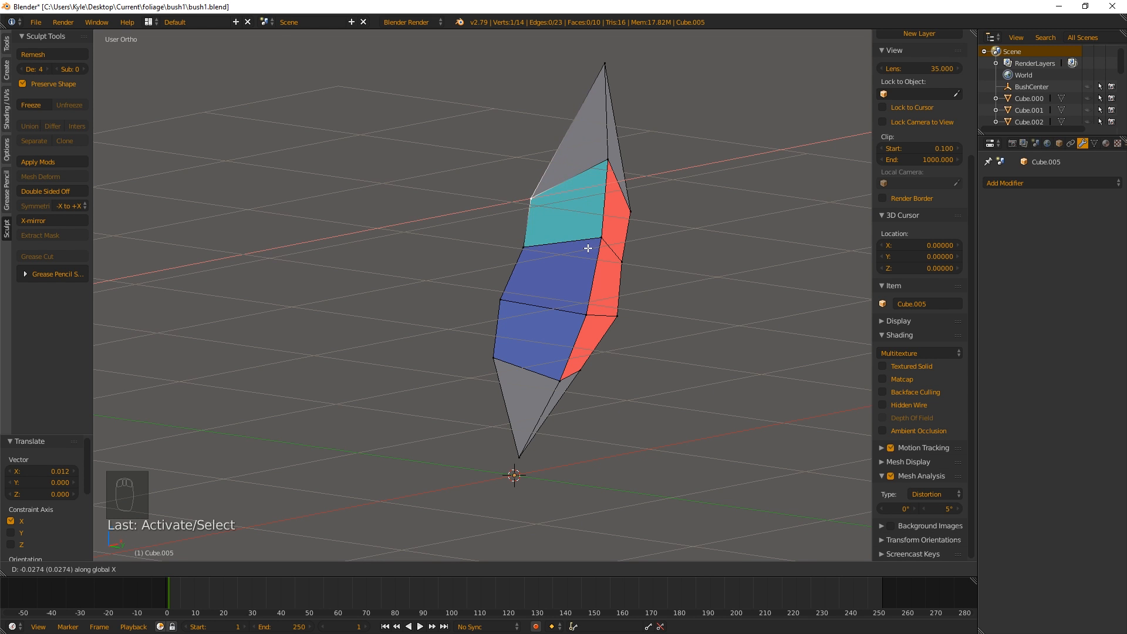
{"action": "left_click", "coordinate": [585, 246]}
In face select mode, select the five faces of the leaf half with high distortion and delete them.
{"action": "middle_click_drag", "start_coordinate": [593, 241], "coordinate": [477, 251]}
{"action": "key", "text": "ctrl+Tab"}
{"action": "left_click", "coordinate": [531, 284]}
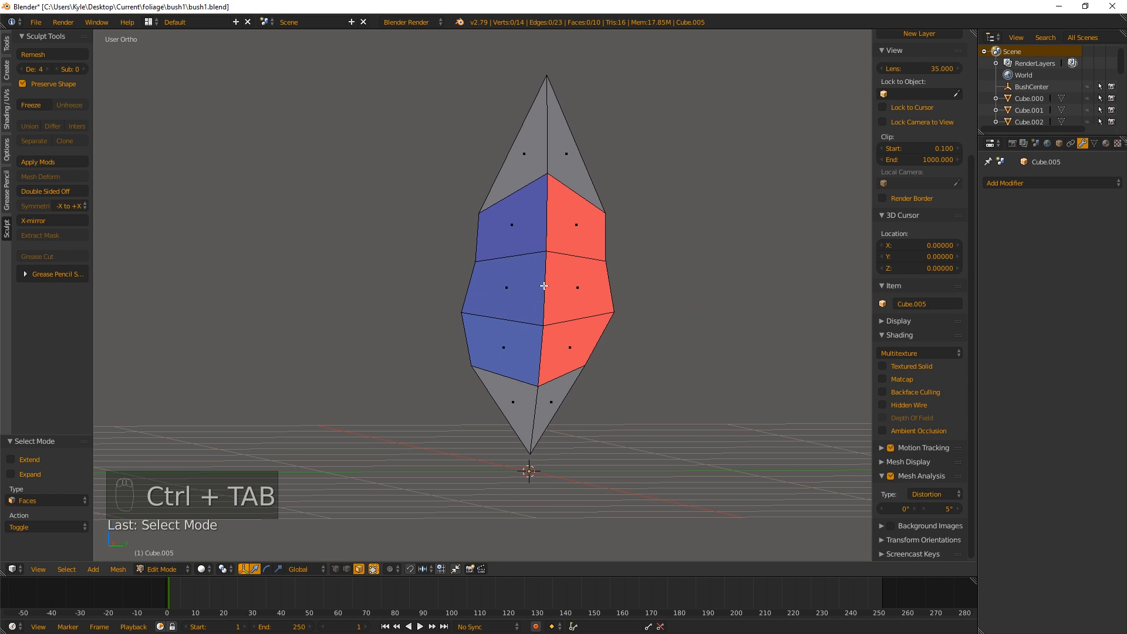
{"action": "key", "text": "a"}
{"action": "key", "text": "a"}
{"action": "key", "text": "b"}
{"action": "left_click_drag", "start_coordinate": [553, 79], "coordinate": [645, 521]}
{"action": "key", "text": "Delete"}
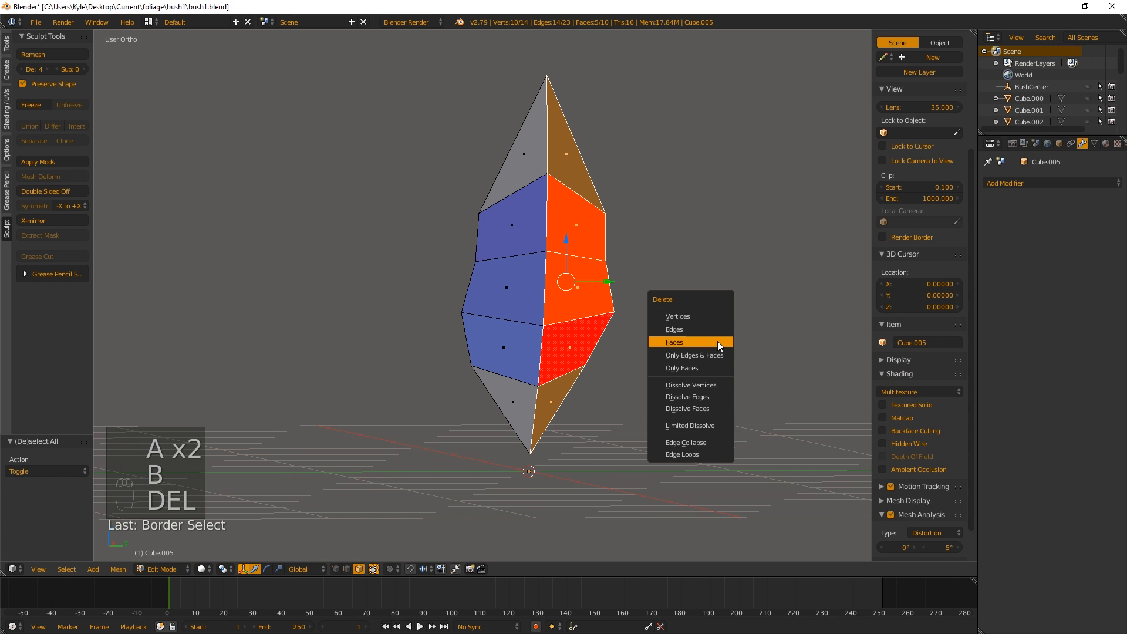
{"action": "left_click", "coordinate": [717, 344]}
Add a Mirror modifier on the X axis to the remaining leaf half and apply it in Object Mode.
{"action": "key", "text": "a"}
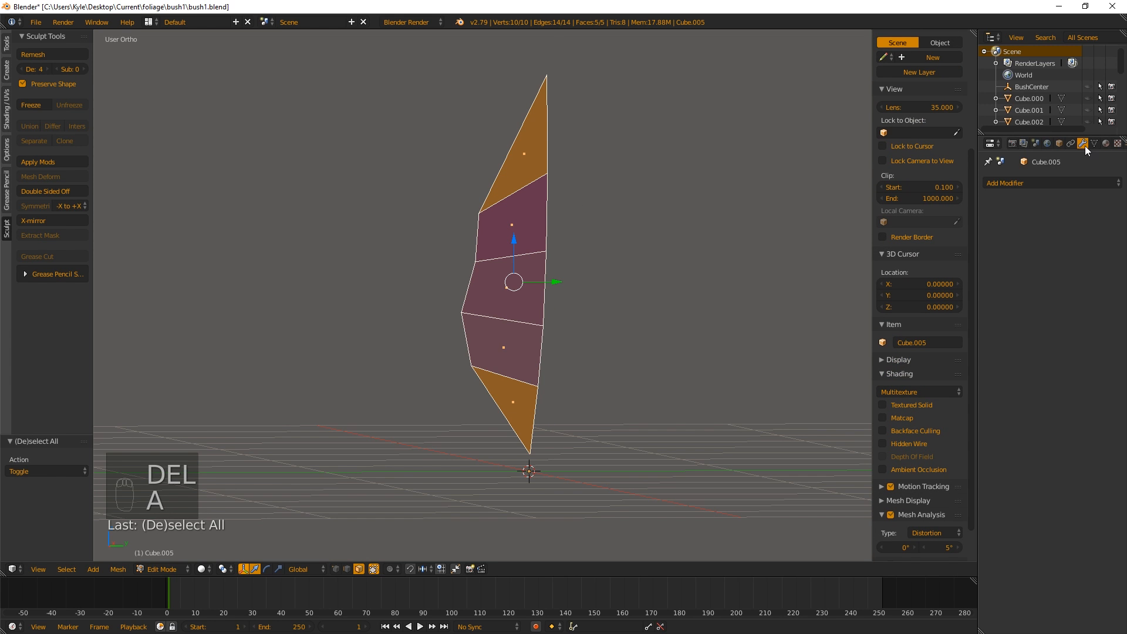
{"action": "left_click", "coordinate": [1062, 183]}
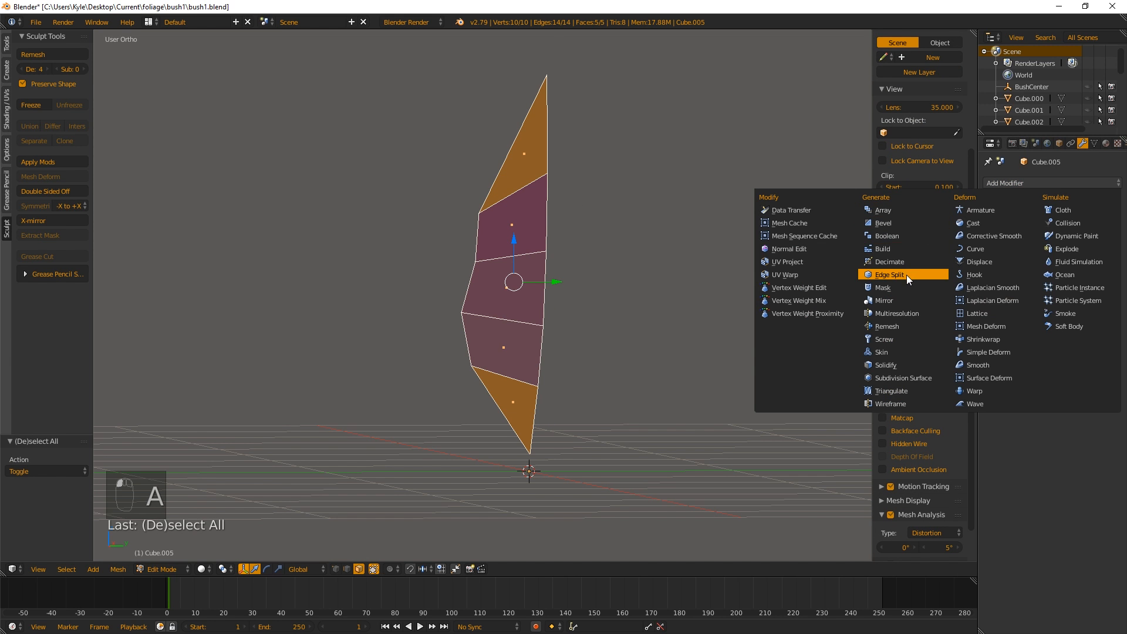
{"action": "left_click", "coordinate": [904, 300]}
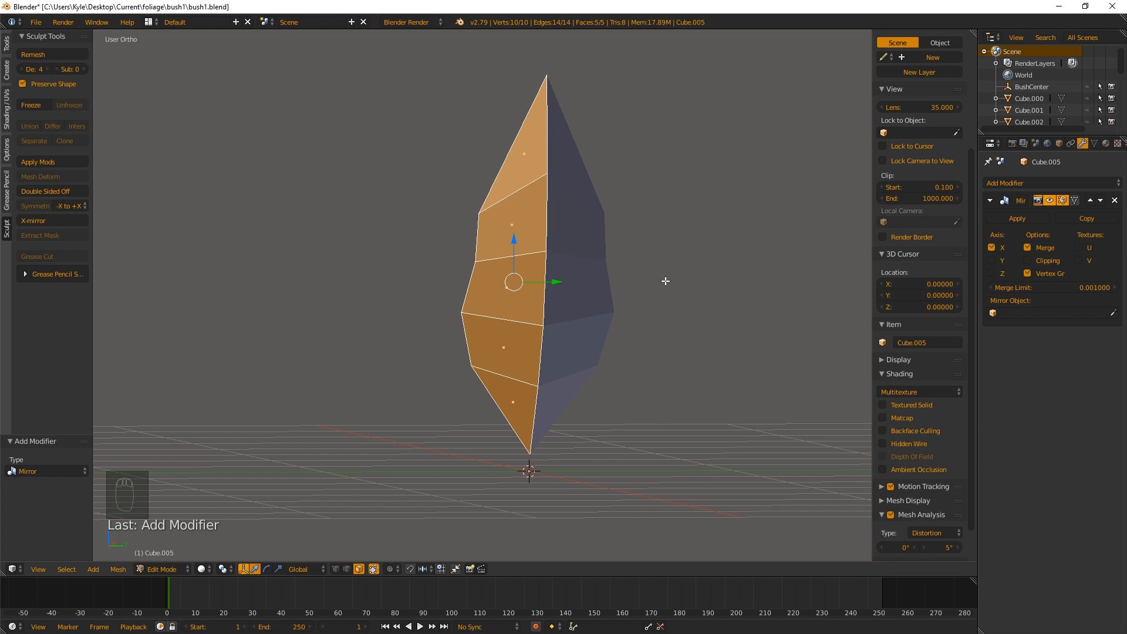
{"action": "middle_click_drag", "start_coordinate": [664, 284], "coordinate": [642, 284]}
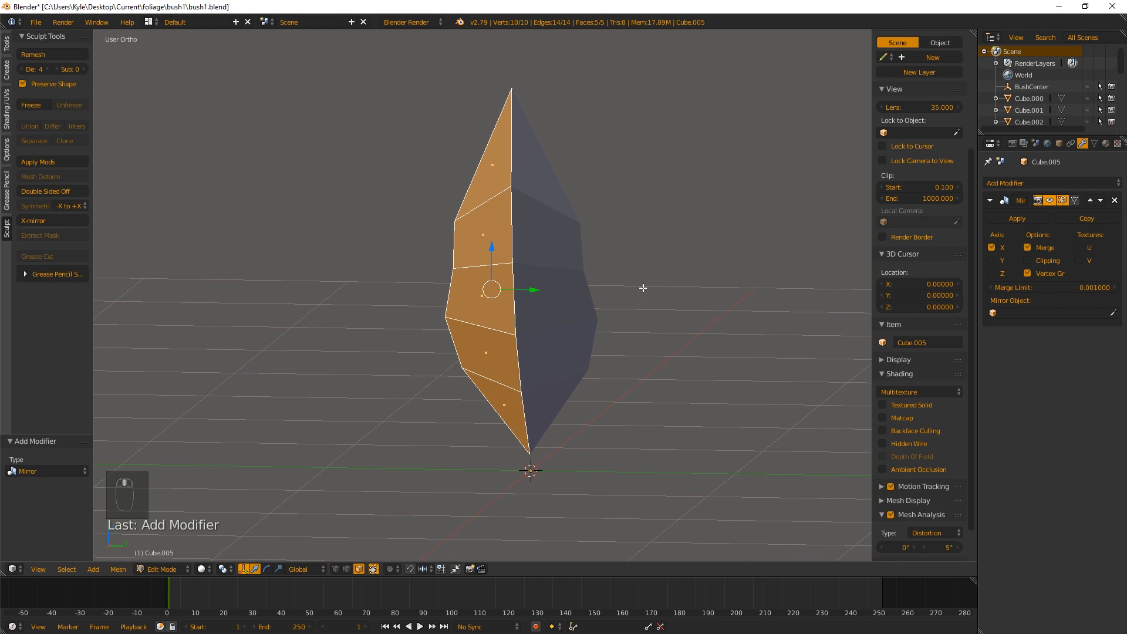
{"action": "left_click", "coordinate": [1012, 222]}
{"action": "key", "text": "Tab"}
{"action": "left_click", "coordinate": [1014, 219]}
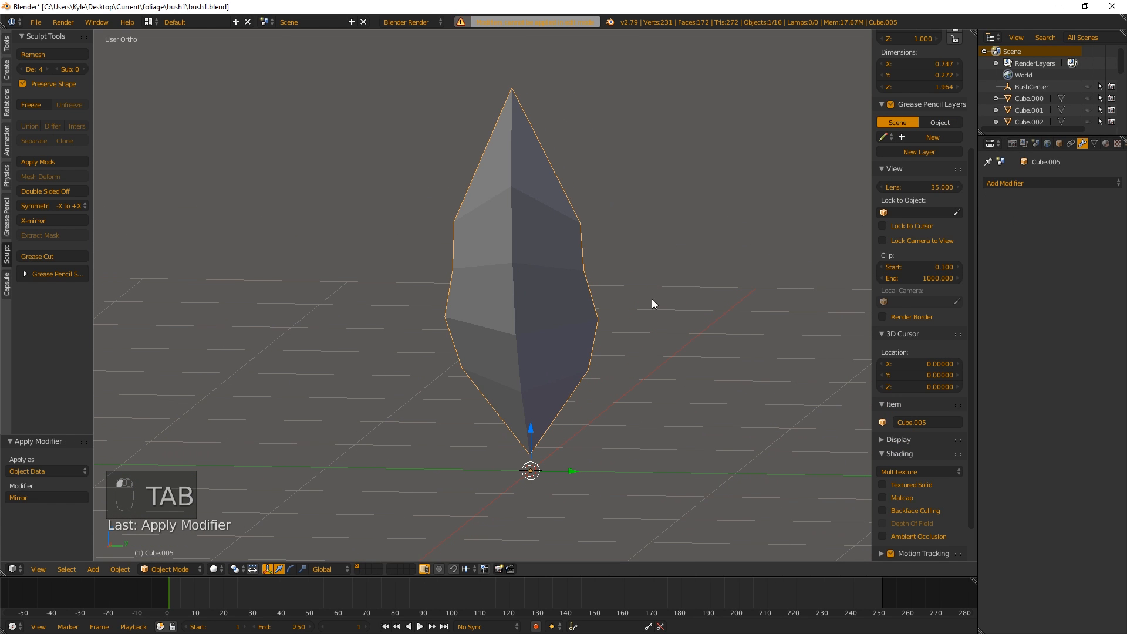
Open the leaf in Edit Mode with nothing selected and switch to vertex select mode.
{"action": "key", "text": "Tab"}
{"action": "key", "text": "a"}
{"action": "key", "text": "a"}
{"action": "key", "text": "a"}
{"action": "middle_click_drag", "start_coordinate": [652, 304], "coordinate": [546, 349]}
{"action": "key", "text": "ctrl+Tab"}
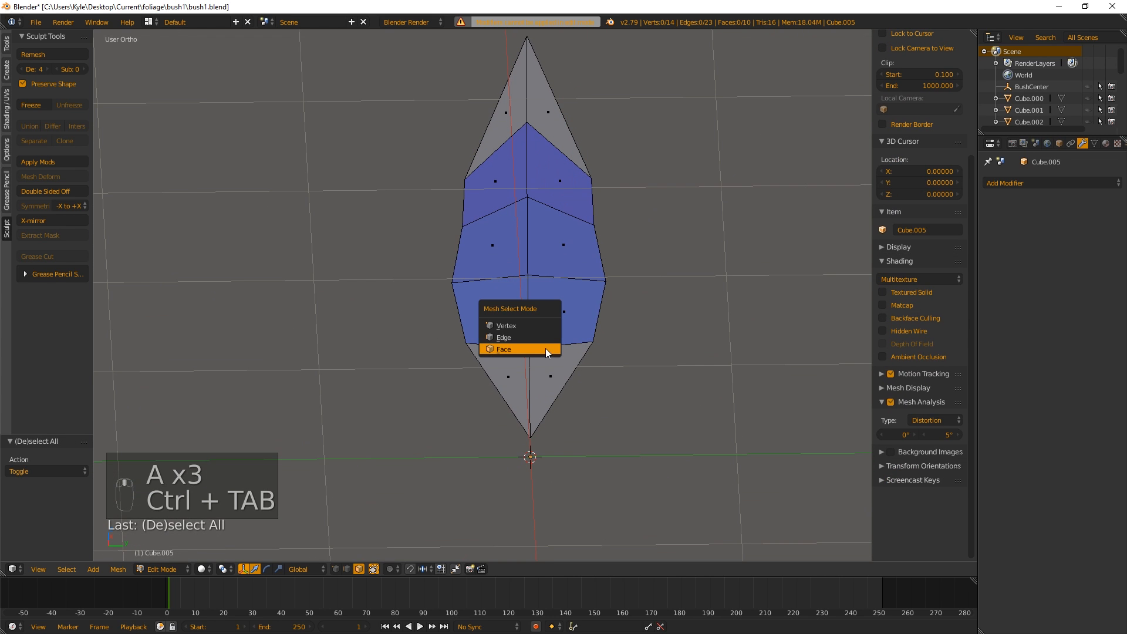
{"action": "left_click", "coordinate": [527, 327]}
Check the four inner centre-line vertices of the leaf for duplicates by test-moving each one and cancelling the move.
{"action": "right_click", "coordinate": [532, 346]}
{"action": "key", "text": "g"}
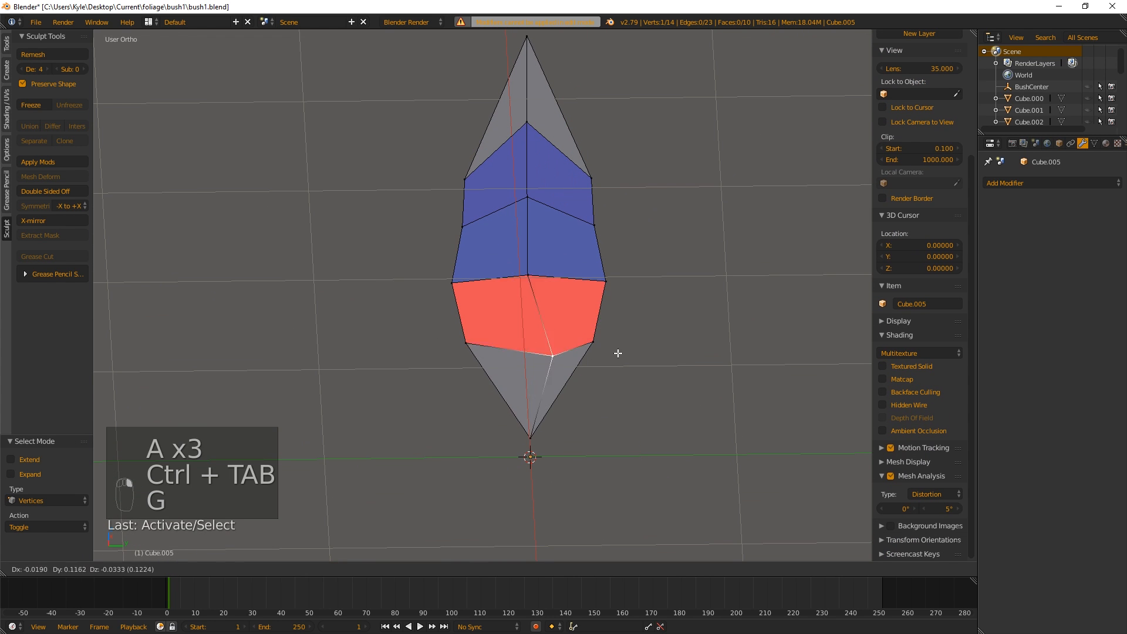
{"action": "right_click", "coordinate": [527, 282]}
{"action": "key", "text": "g"}
{"action": "right_click", "coordinate": [567, 240]}
{"action": "right_click", "coordinate": [527, 197]}
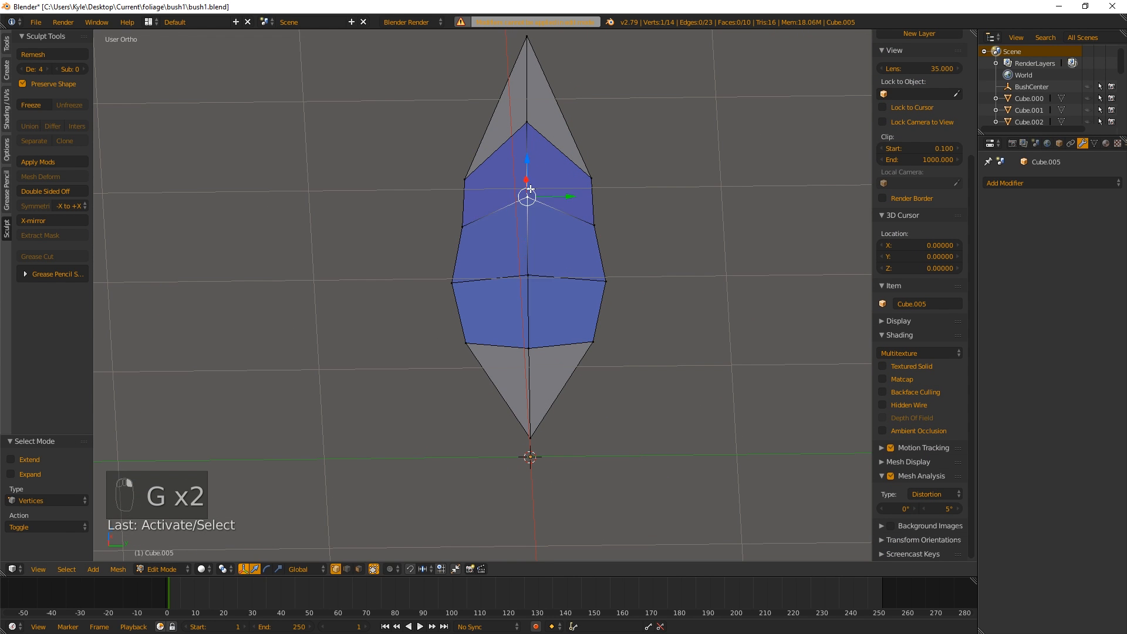
{"action": "key", "text": "g"}
{"action": "right_click", "coordinate": [578, 188]}
{"action": "right_click", "coordinate": [519, 122]}
{"action": "key", "text": "g"}
{"action": "right_click", "coordinate": [610, 172]}
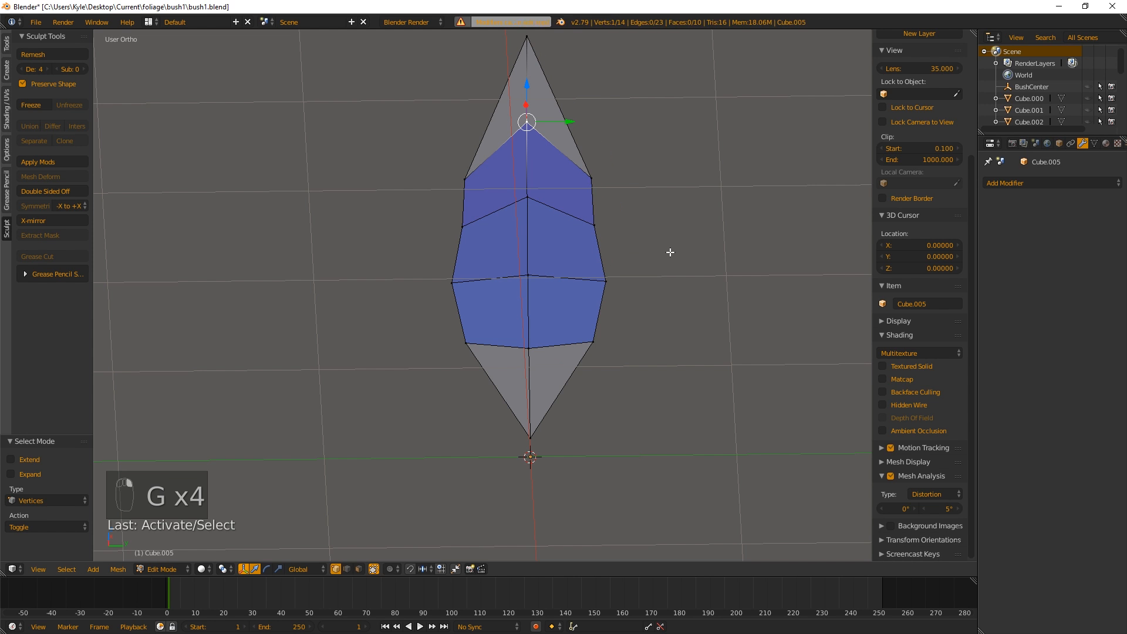
Select the whole leaf mesh, remove its double vertices and return to Object Mode.
{"action": "key", "text": "a"}
{"action": "key", "text": "a"}
{"action": "key", "text": "a"}
{"action": "key", "text": "w"}
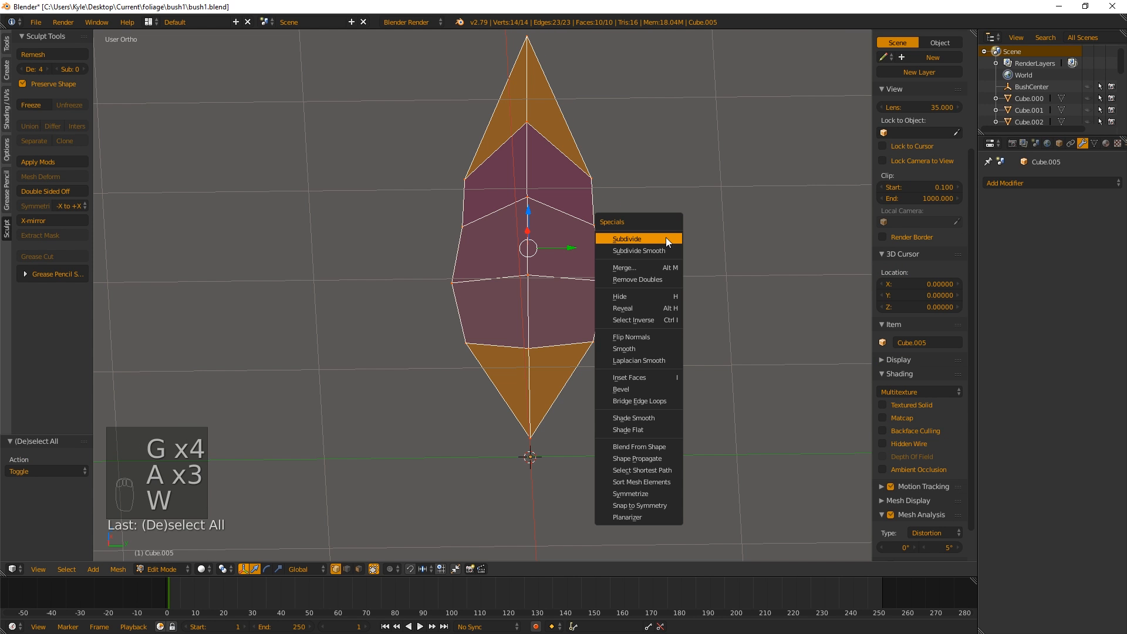
{"action": "left_click", "coordinate": [665, 278]}
{"action": "key", "text": "Tab"}
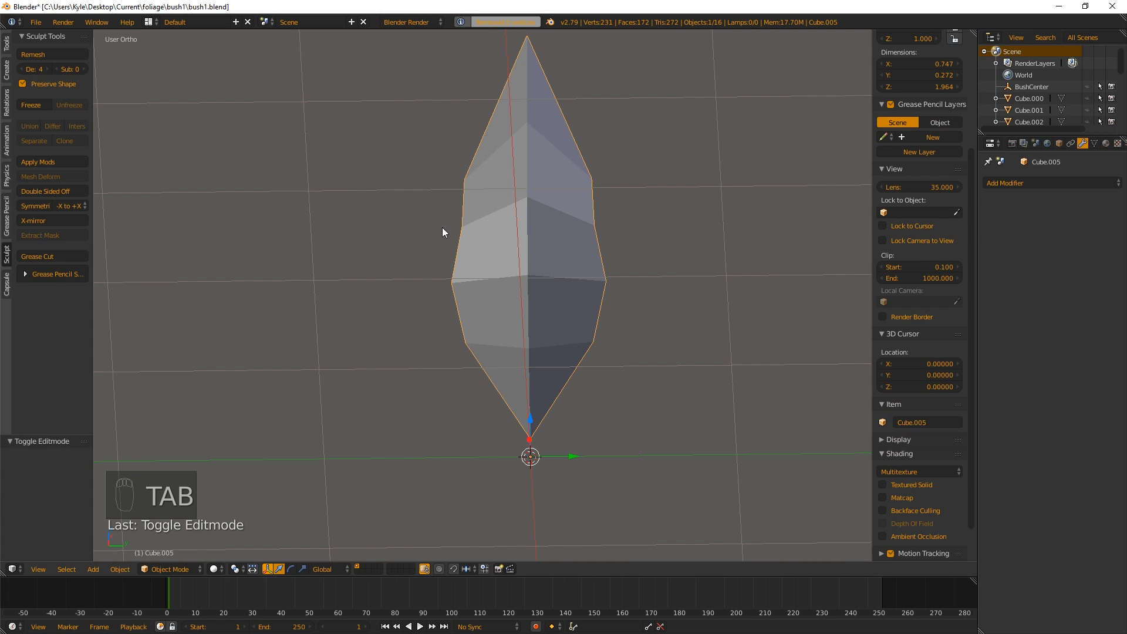
Reveal all hidden bush objects around the narrow leaf.
{"action": "middle_click_drag", "start_coordinate": [443, 232], "coordinate": [566, 307]}
{"action": "key", "text": "a"}
{"action": "key", "text": "a"}
{"action": "key", "text": "a"}
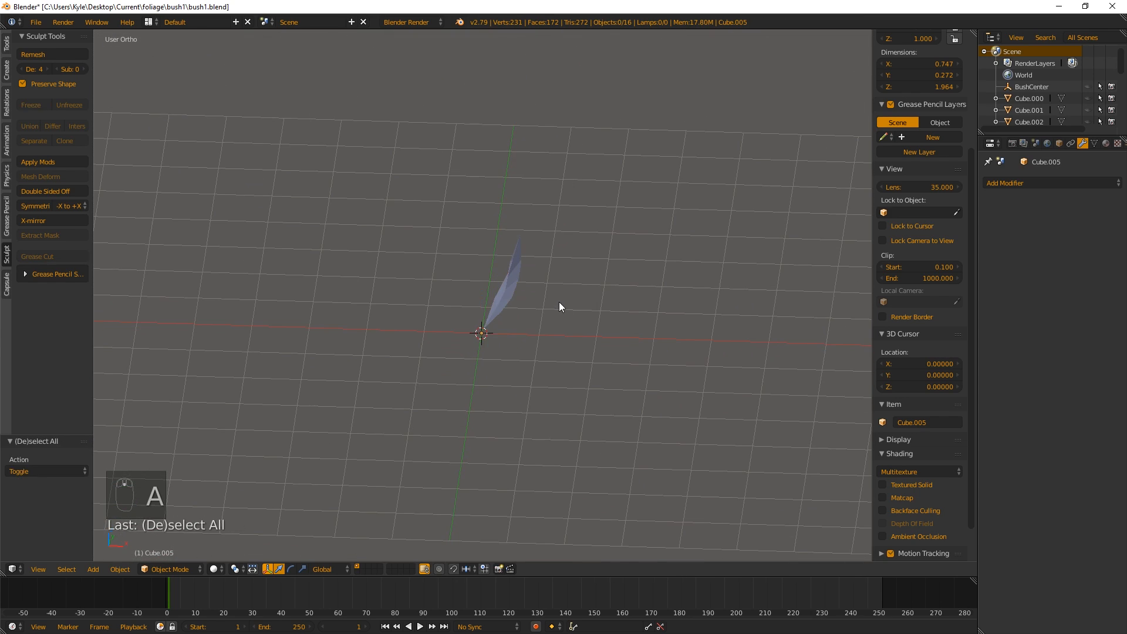
{"action": "key", "text": "alt+h"}
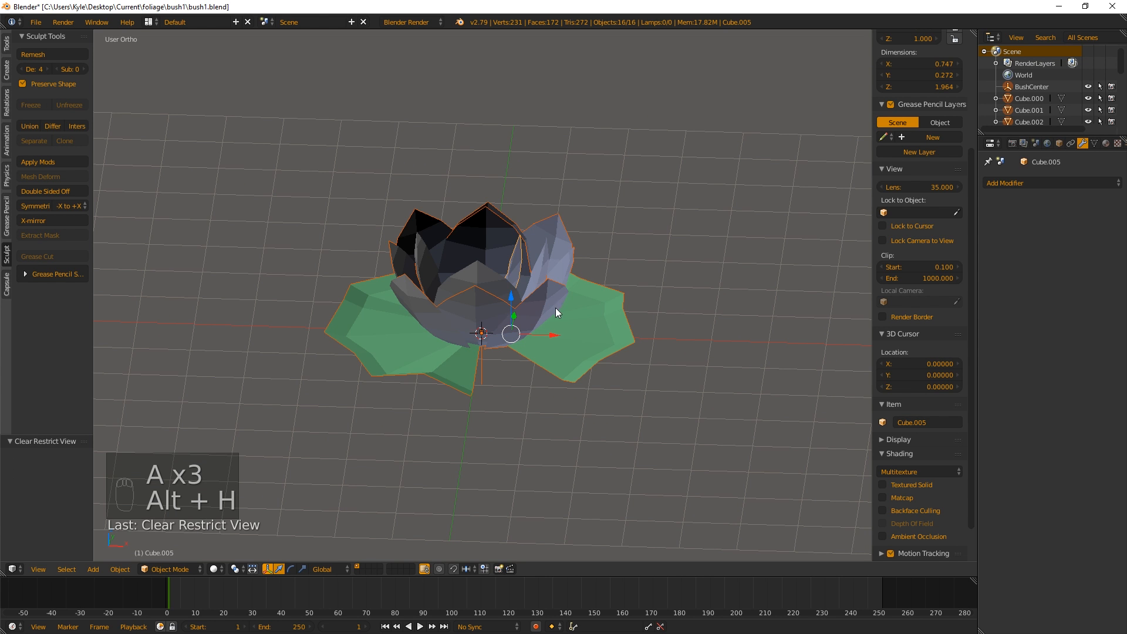
{"action": "scroll", "coordinate": [528, 297], "scroll_direction": "up", "scroll_amount": 6}
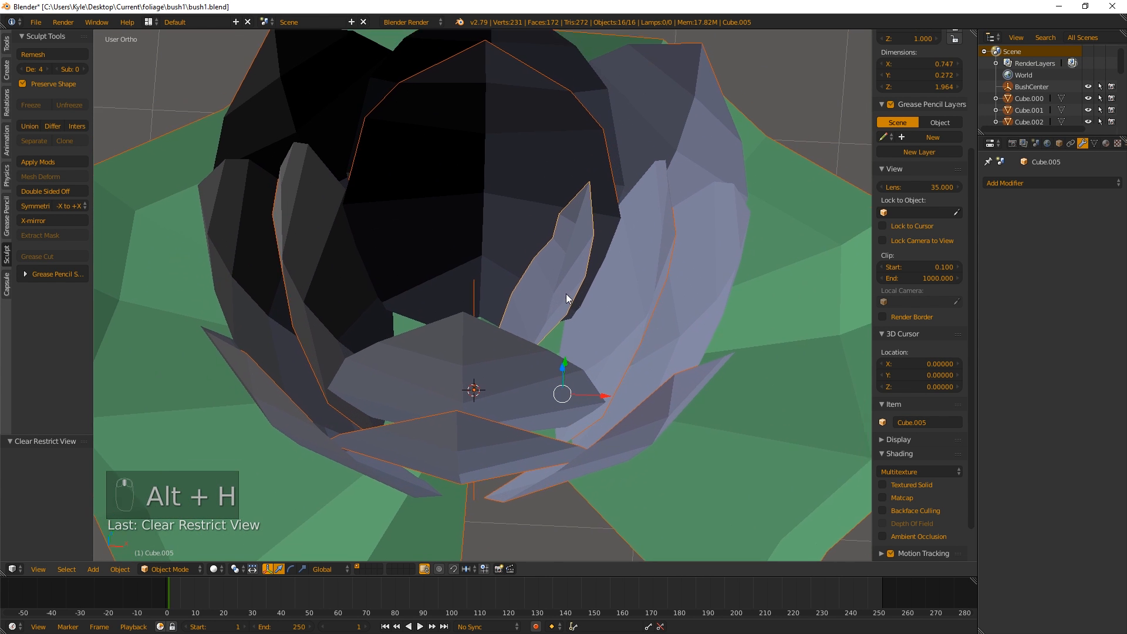
{"action": "middle_click_drag", "start_coordinate": [523, 316], "coordinate": [531, 351]}
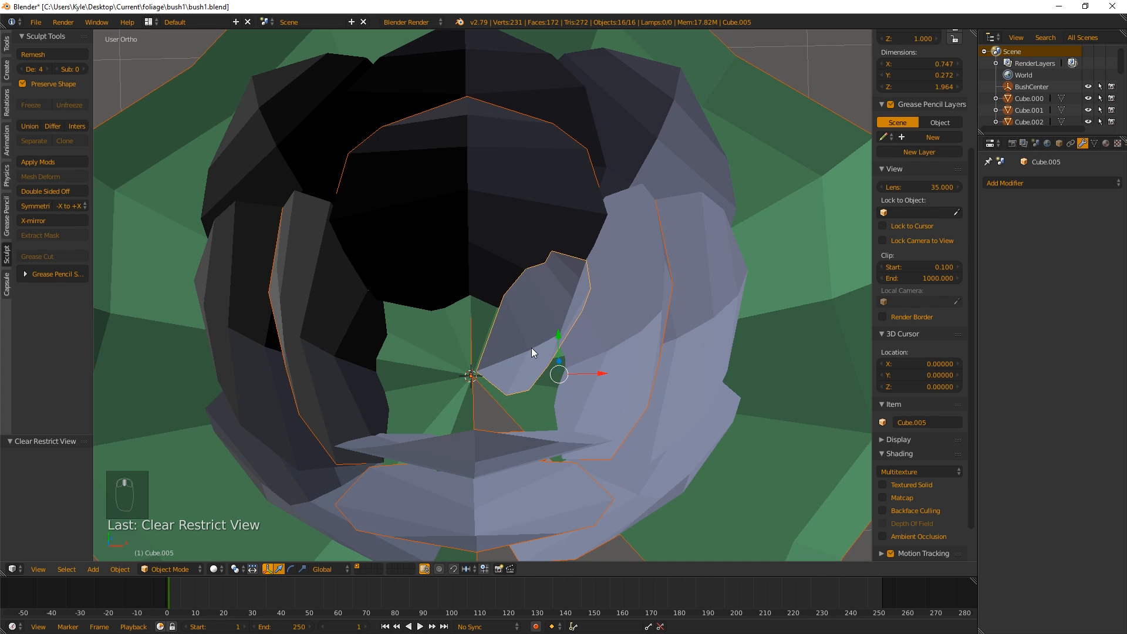
Select the narrow leaf inside the bush and raise it 3.968 along Z, clear of the other leaves.
{"action": "right_click", "coordinate": [532, 341]}
{"action": "scroll", "coordinate": [532, 341], "scroll_direction": "down", "scroll_amount": 6}
{"action": "key", "text": "g"}
{"action": "key", "text": "x"}
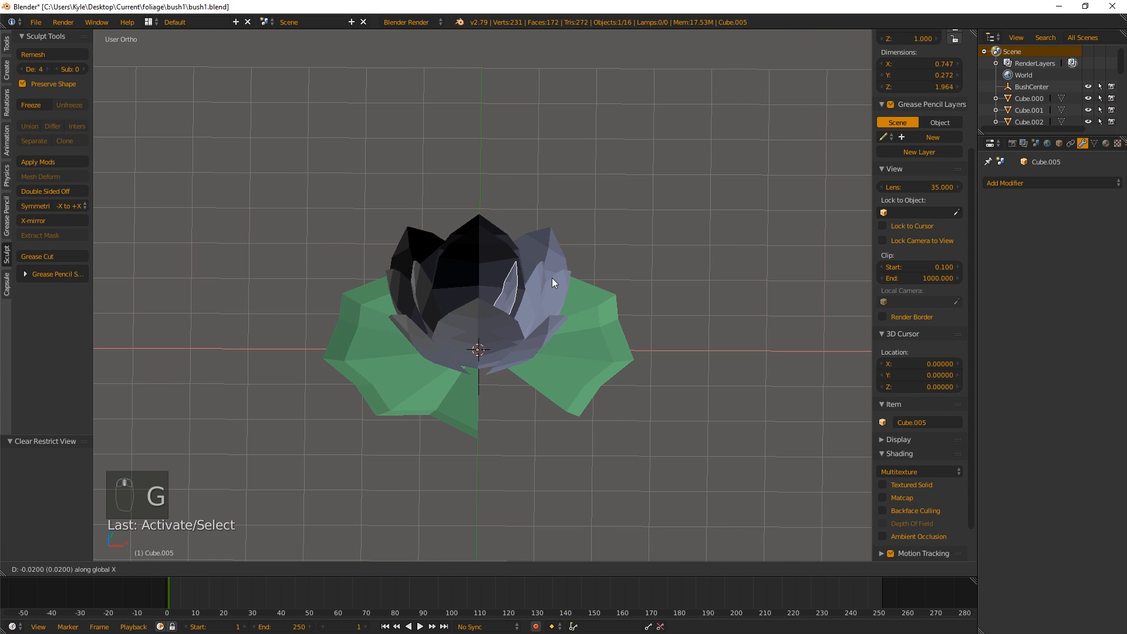
{"action": "key", "text": "z"}
{"action": "left_click", "coordinate": [575, 92]}
Box-select all the bush objects below the raised leaf and hide them.
{"action": "middle_click_drag", "start_coordinate": [508, 266], "coordinate": [512, 217]}
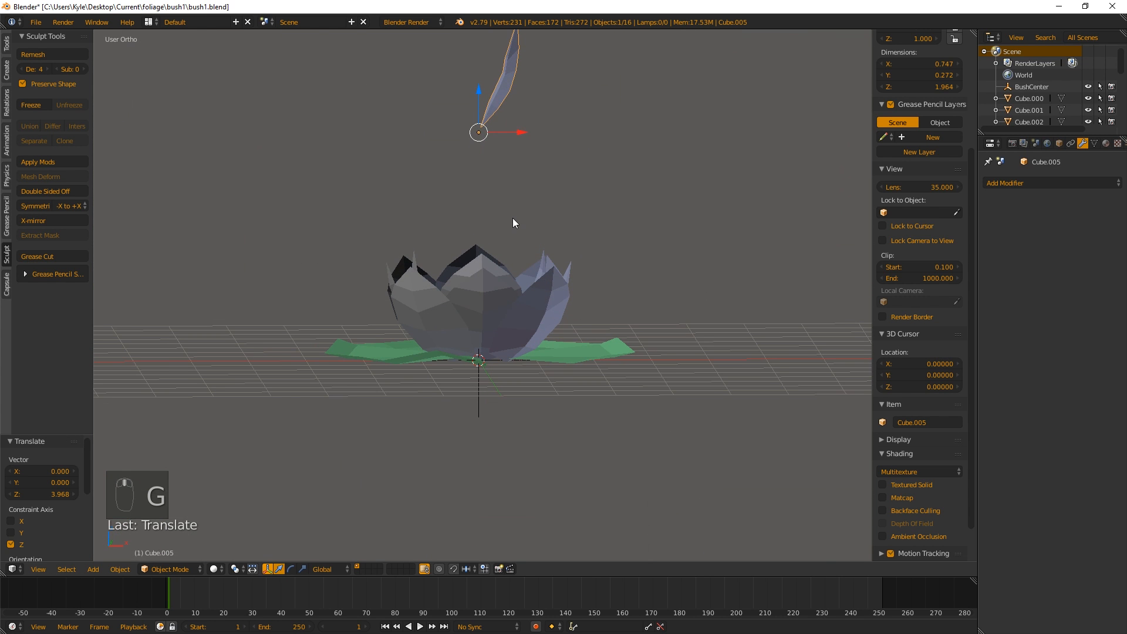
{"action": "key", "text": "a"}
{"action": "key", "text": "b"}
{"action": "left_click_drag", "start_coordinate": [284, 227], "coordinate": [672, 438]}
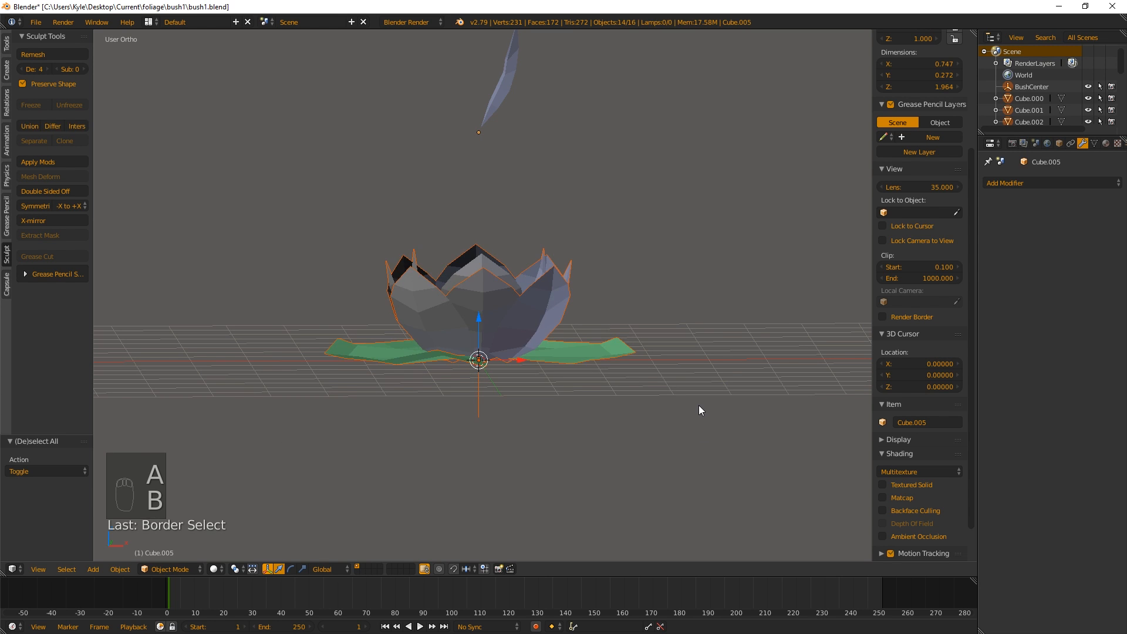
{"action": "key", "text": "h"}
Move the narrow leaf back down by -3.947 along Z.
{"action": "key", "text": "g"}
{"action": "key", "text": "z"}
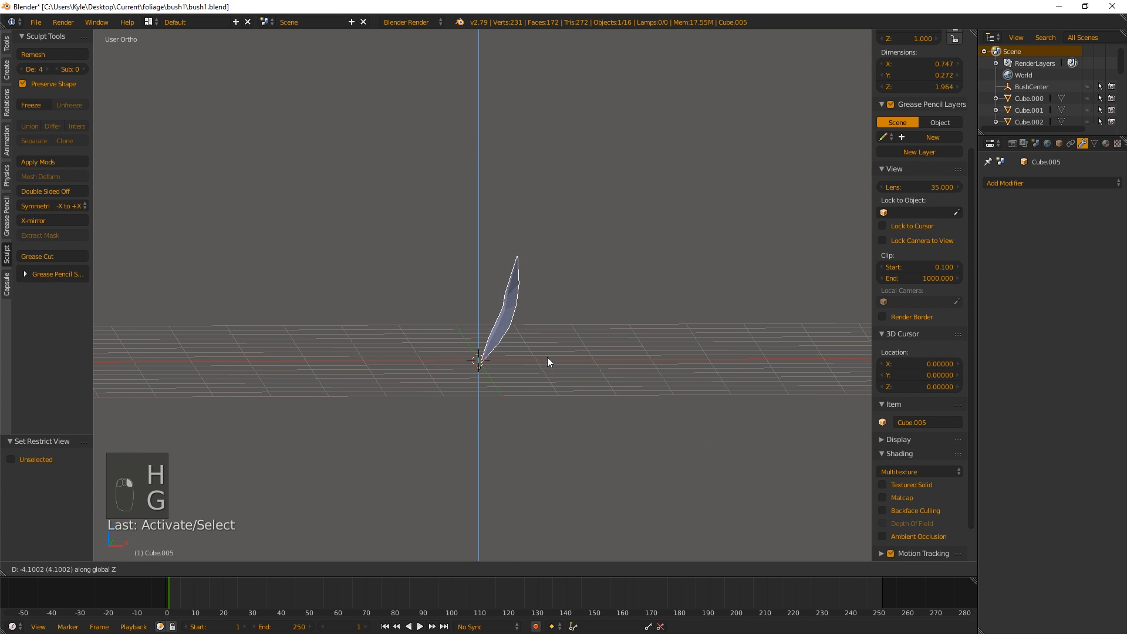
{"action": "left_click", "coordinate": [537, 372]}
{"action": "scroll", "coordinate": [548, 410], "scroll_direction": "up", "scroll_amount": 4}
{"action": "middle_click_drag", "start_coordinate": [547, 409], "coordinate": [499, 344], "text": "shift"}
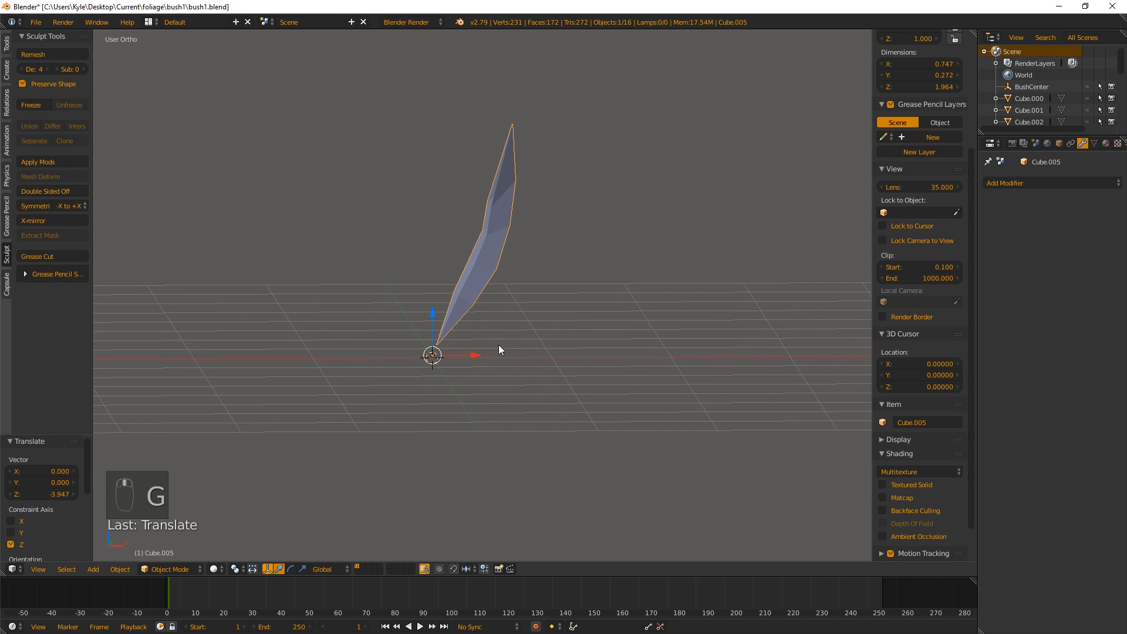
In front view, place the leaf's base tip on the 3D cursor by moving it -0.109 along Z and -0.041 along X.
{"action": "key", "text": "KP_1"}
{"action": "scroll", "coordinate": [558, 296], "scroll_direction": "up", "scroll_amount": 2}
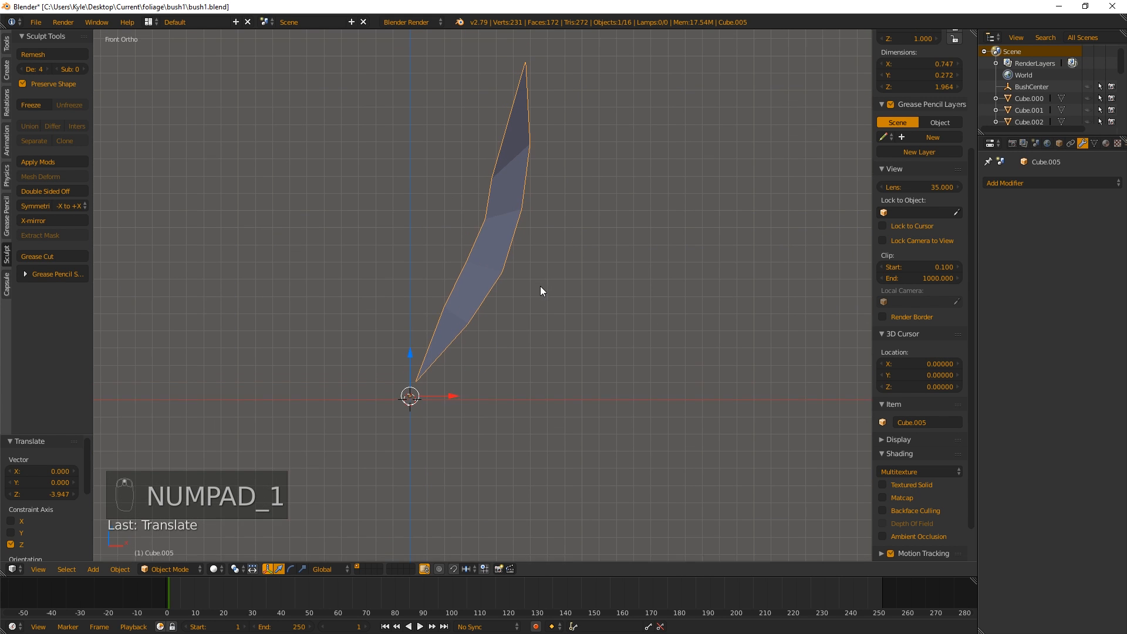
{"action": "middle_click_drag", "start_coordinate": [418, 266], "coordinate": [491, 219], "text": "shift"}
{"action": "key", "text": "g"}
{"action": "key", "text": "z"}
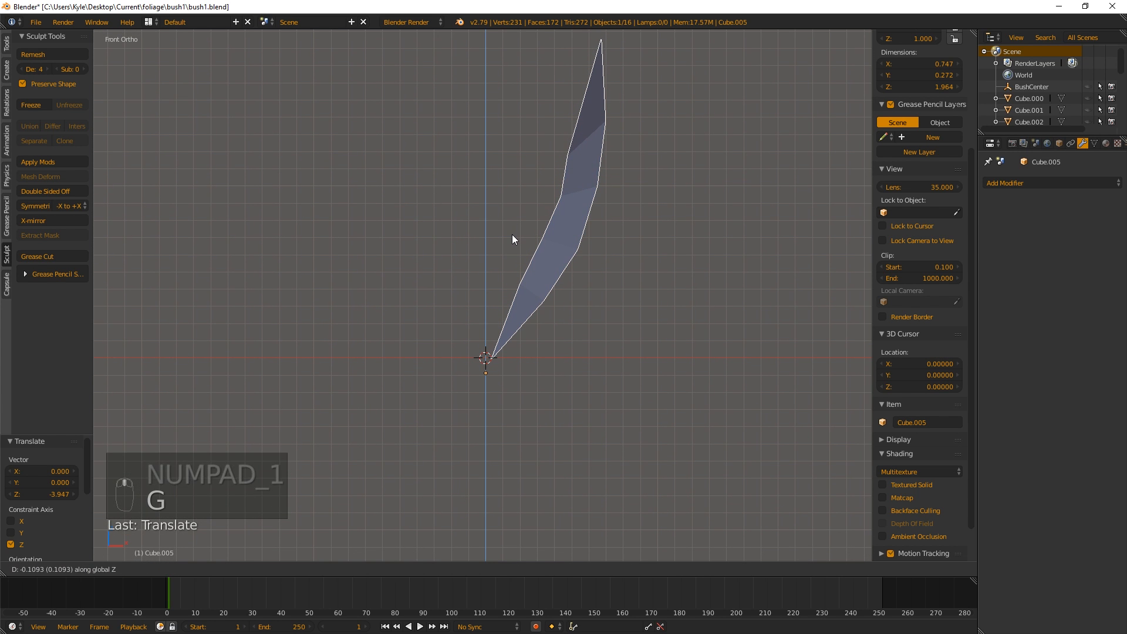
{"action": "left_click", "coordinate": [511, 234]}
{"action": "key", "text": "g"}
{"action": "key", "text": "x"}
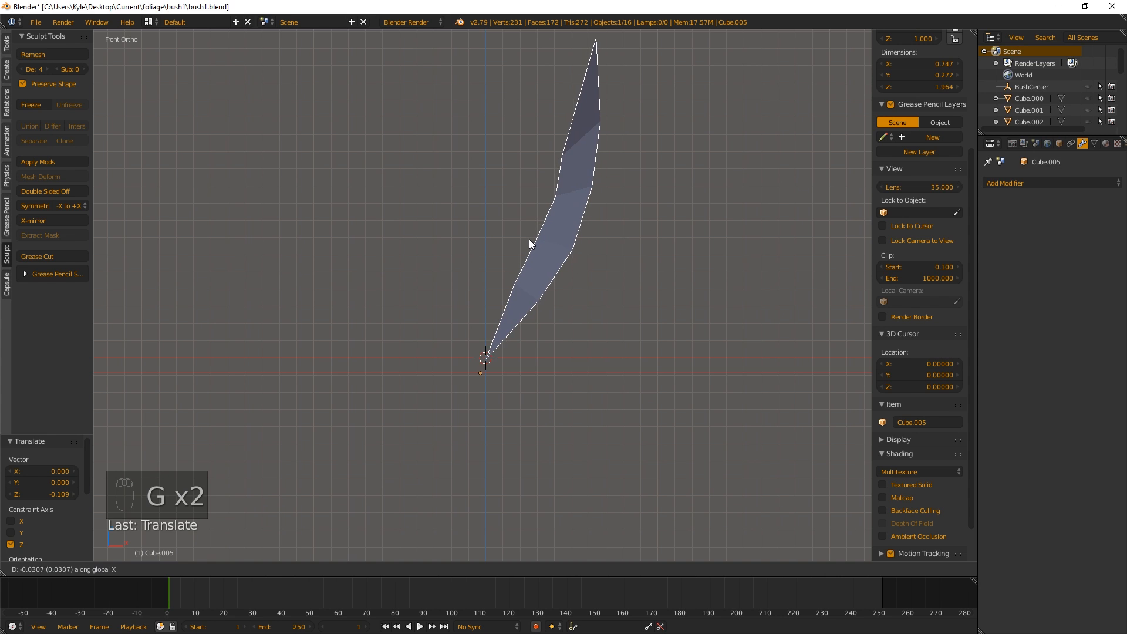
{"action": "left_click", "coordinate": [527, 238]}
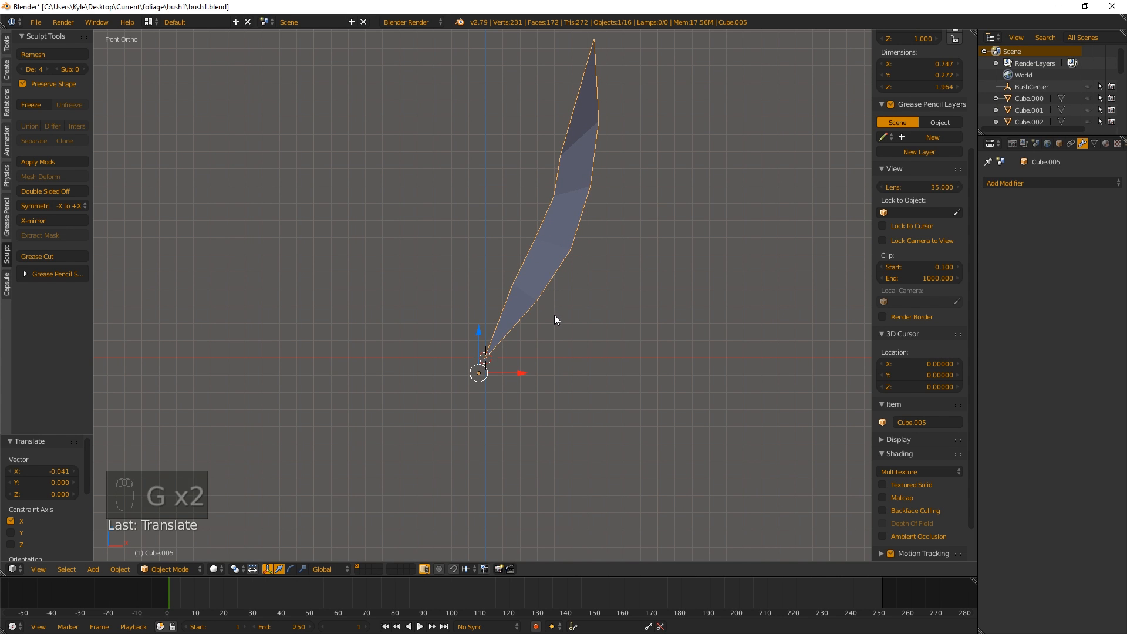
Set the leaf's origin to the 3D cursor and rotate the leaf slightly about the global Y axis.
{"action": "key", "text": "ctrl+alt+shift+c"}
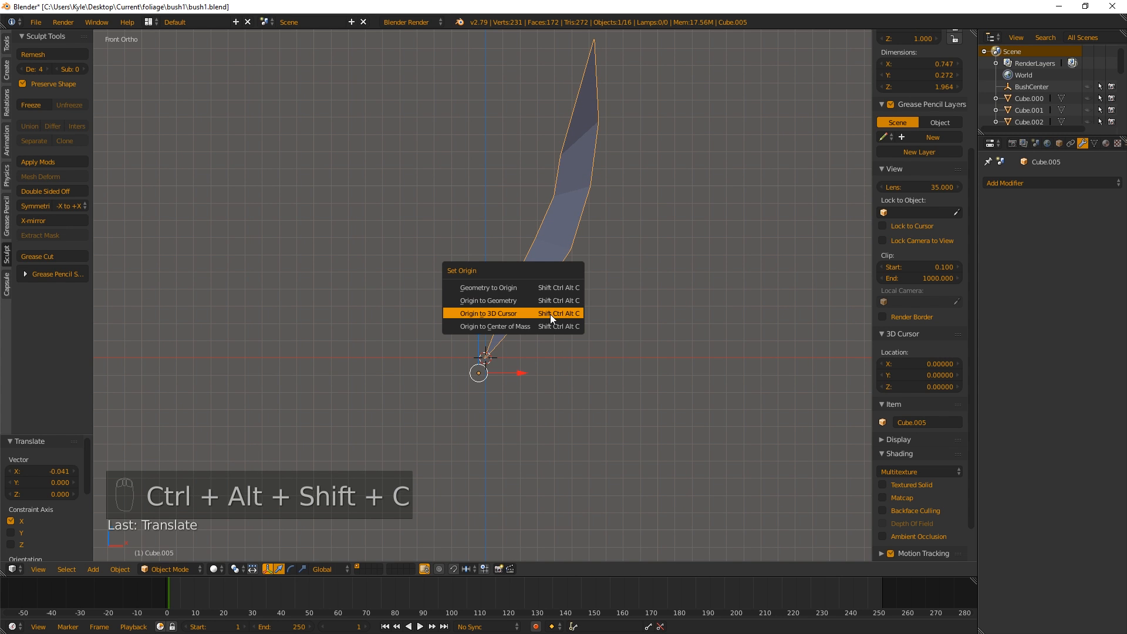
{"action": "left_click", "coordinate": [551, 314]}
{"action": "scroll", "coordinate": [593, 265], "scroll_direction": "up", "scroll_amount": 4}
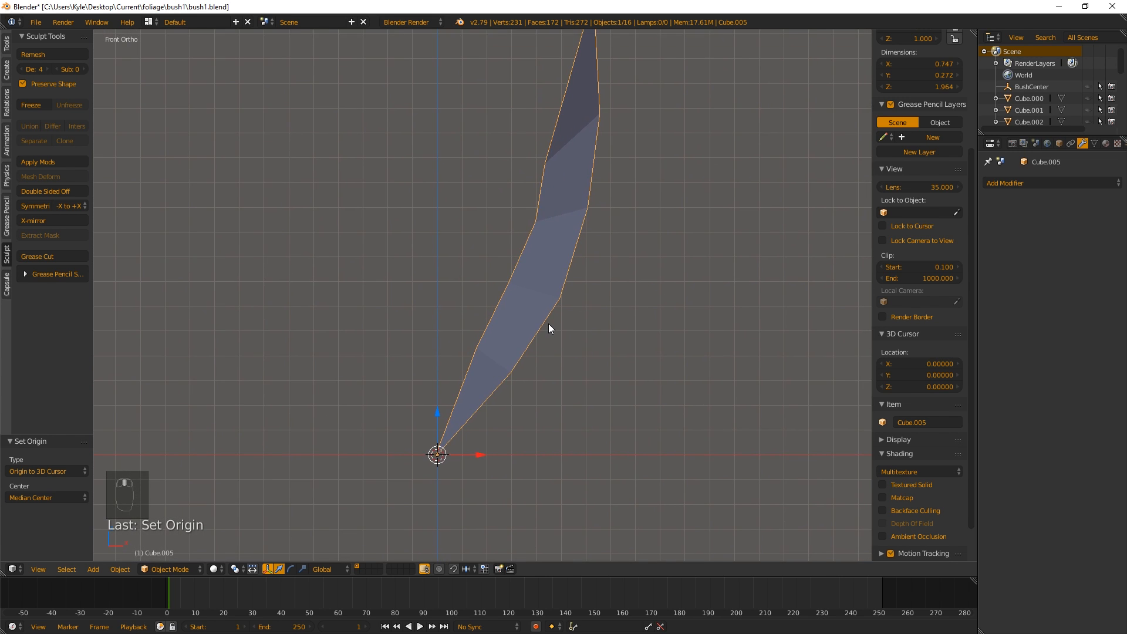
{"action": "scroll", "coordinate": [549, 323], "scroll_direction": "down", "scroll_amount": 2}
{"action": "key", "text": "r"}
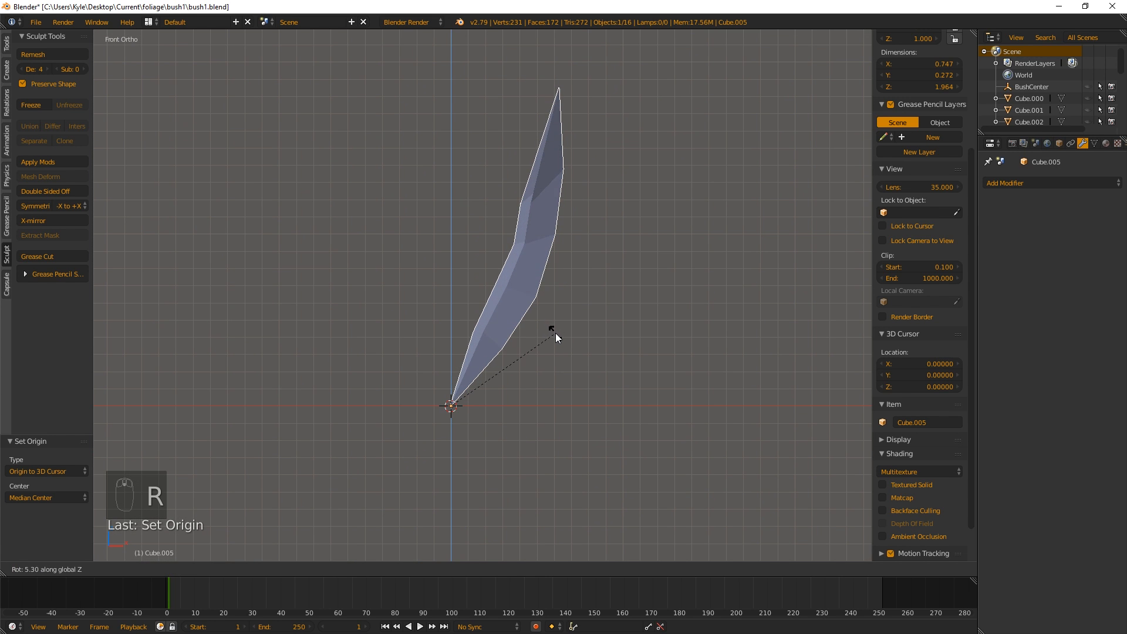
{"action": "key", "text": "y"}
{"action": "left_click", "coordinate": [562, 341]}
{"action": "middle_click_drag", "start_coordinate": [562, 340], "coordinate": [569, 313]}
{"action": "key", "text": "a"}
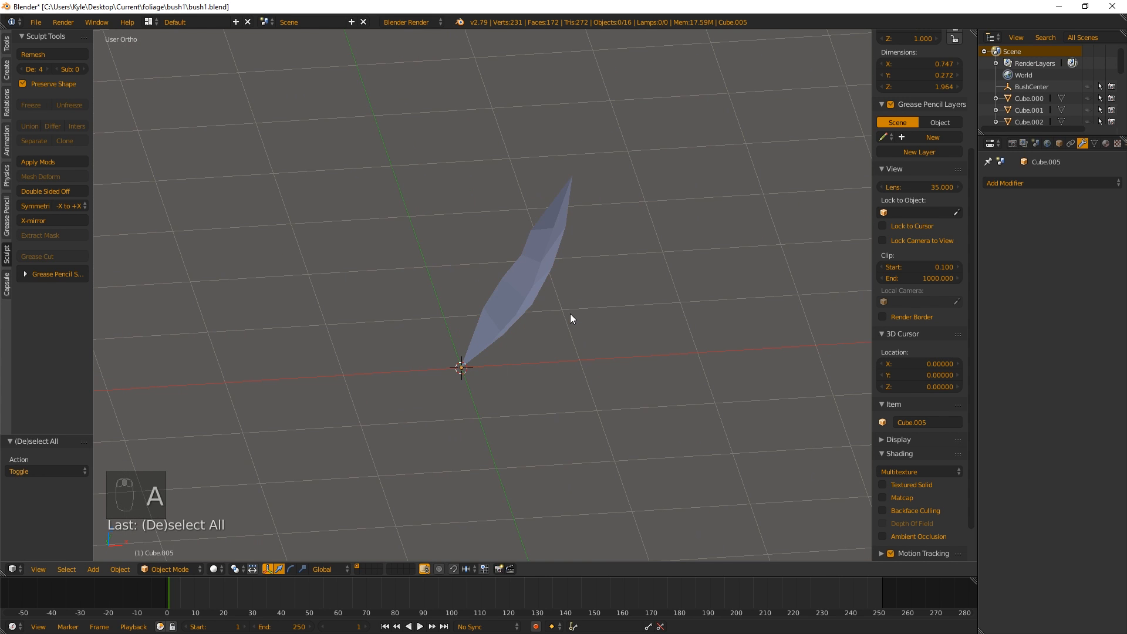
{"action": "key", "text": "a"}
{"action": "key", "text": "a"}
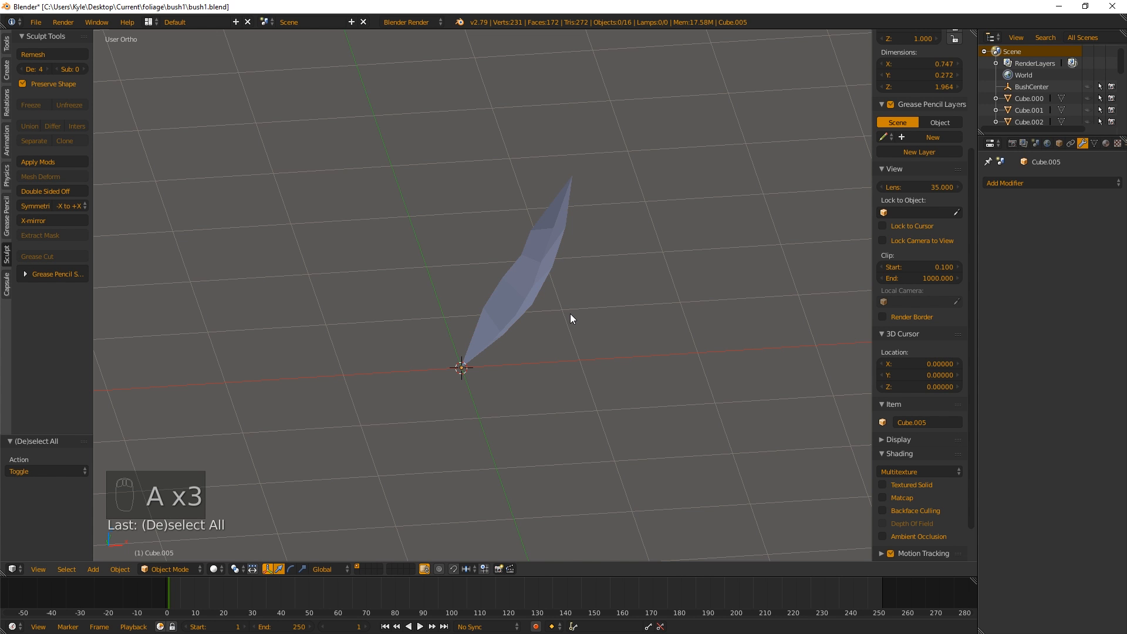
{"action": "key", "text": "a"}
{"action": "key", "text": "a"}
{"action": "key", "text": "a"}
{"action": "key", "text": "a"}
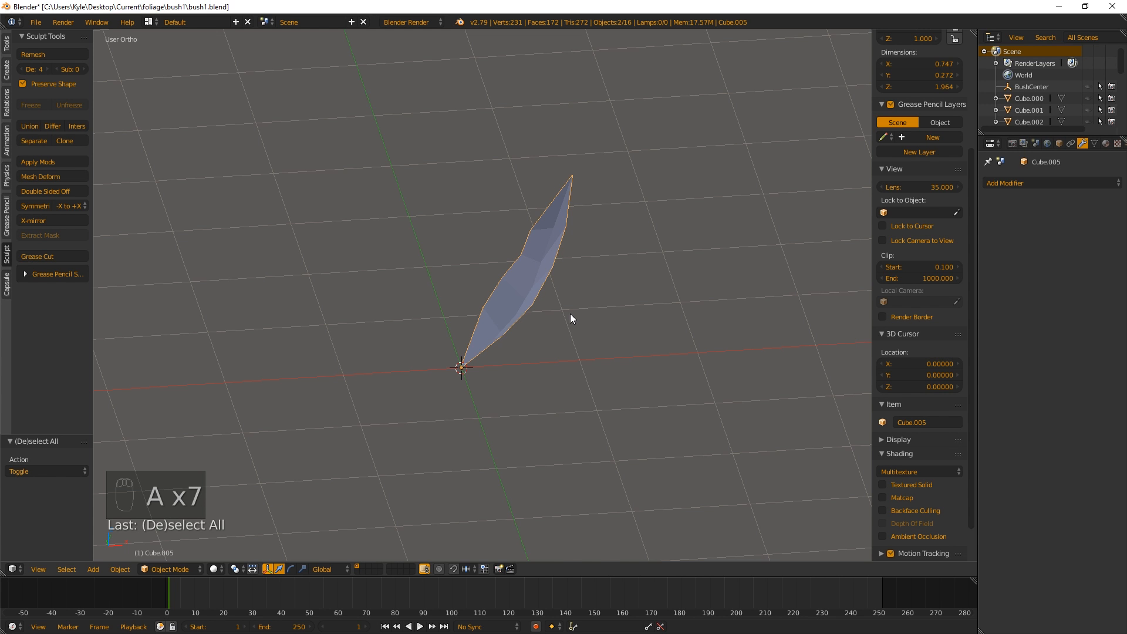
Reveal the hidden bush objects and raise the narrow leaf 0.157 along Z.
{"action": "key", "text": "alt+h"}
{"action": "middle_click_drag", "start_coordinate": [577, 275], "coordinate": [564, 305]}
{"action": "right_click", "coordinate": [547, 299]}
{"action": "key", "text": "g"}
{"action": "key", "text": "g"}
{"action": "middle_click", "coordinate": [538, 297]}
{"action": "left_click", "coordinate": [510, 282]}
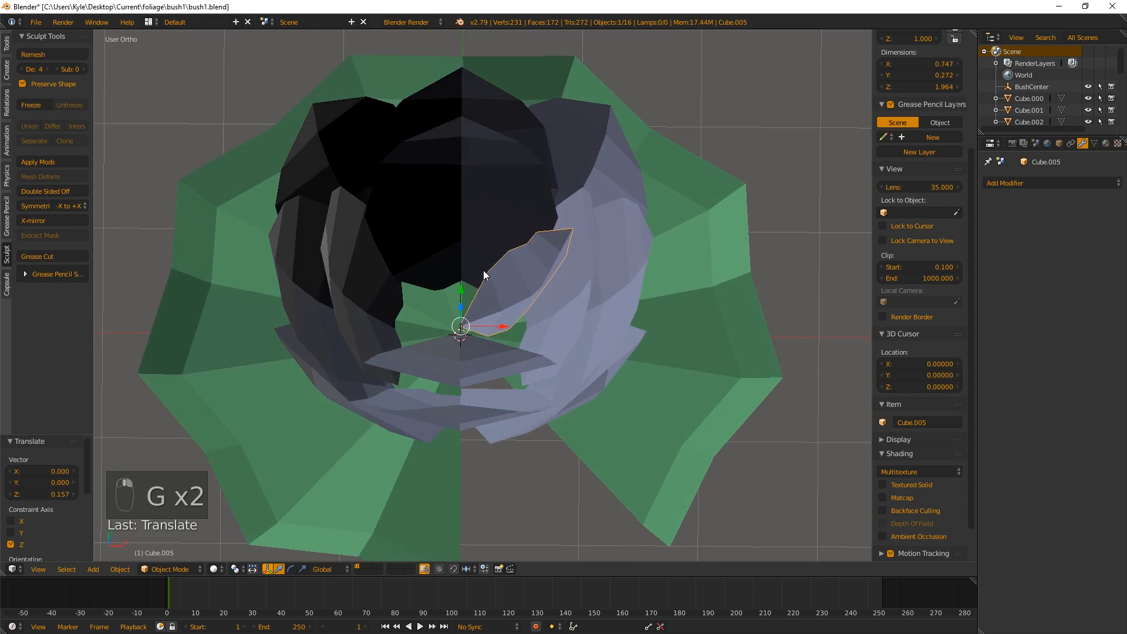
Scale the narrow leaf uniformly by 0.789.
{"action": "middle_click_drag", "start_coordinate": [484, 272], "coordinate": [492, 214]}
{"action": "middle_click_drag", "start_coordinate": [577, 177], "coordinate": [587, 216]}
{"action": "key", "text": "s"}
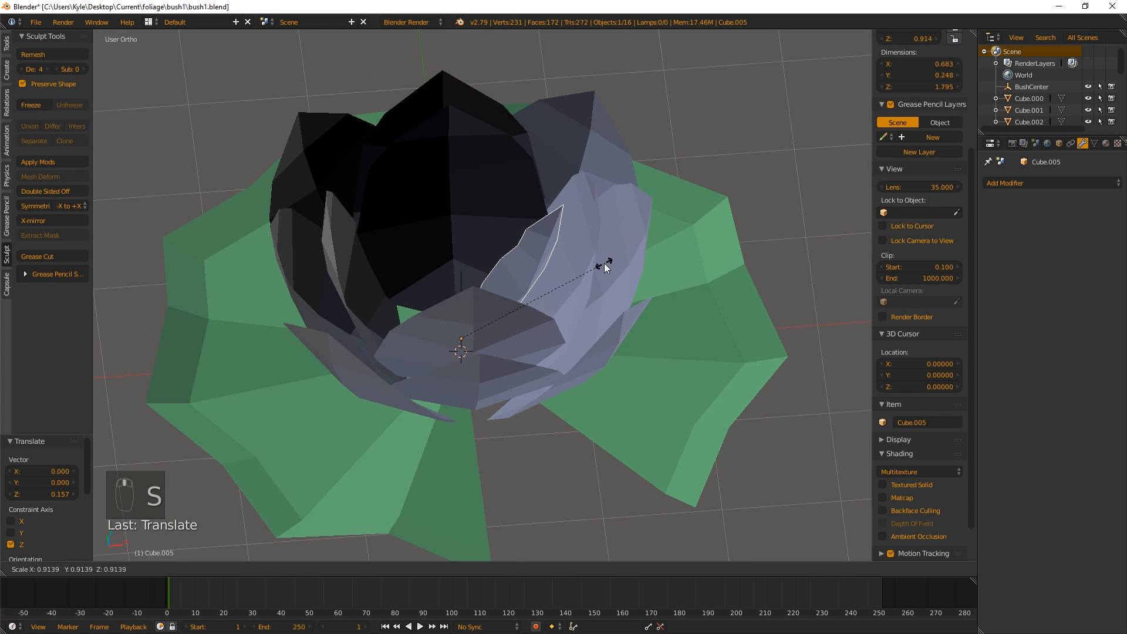
{"action": "left_click", "coordinate": [585, 270]}
Move the narrow leaf 0.074 along X and set its origin to the 3D cursor at the bush centre.
{"action": "middle_click_drag", "start_coordinate": [583, 271], "coordinate": [543, 287]}
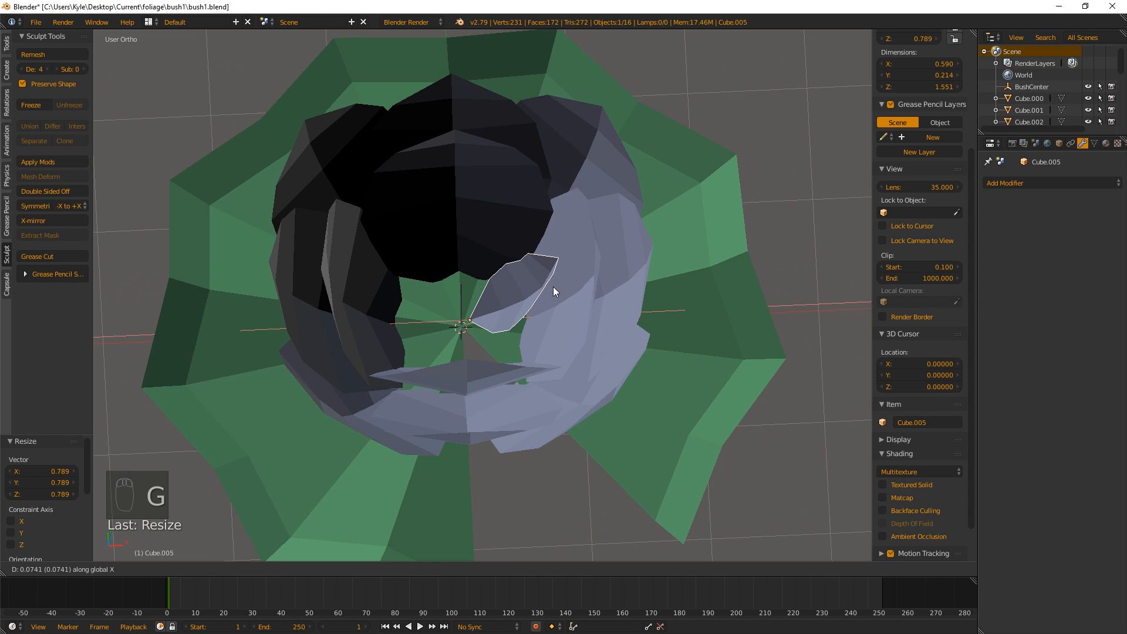
{"action": "left_click", "coordinate": [553, 288]}
{"action": "key", "text": "ctrl+alt+shift+c"}
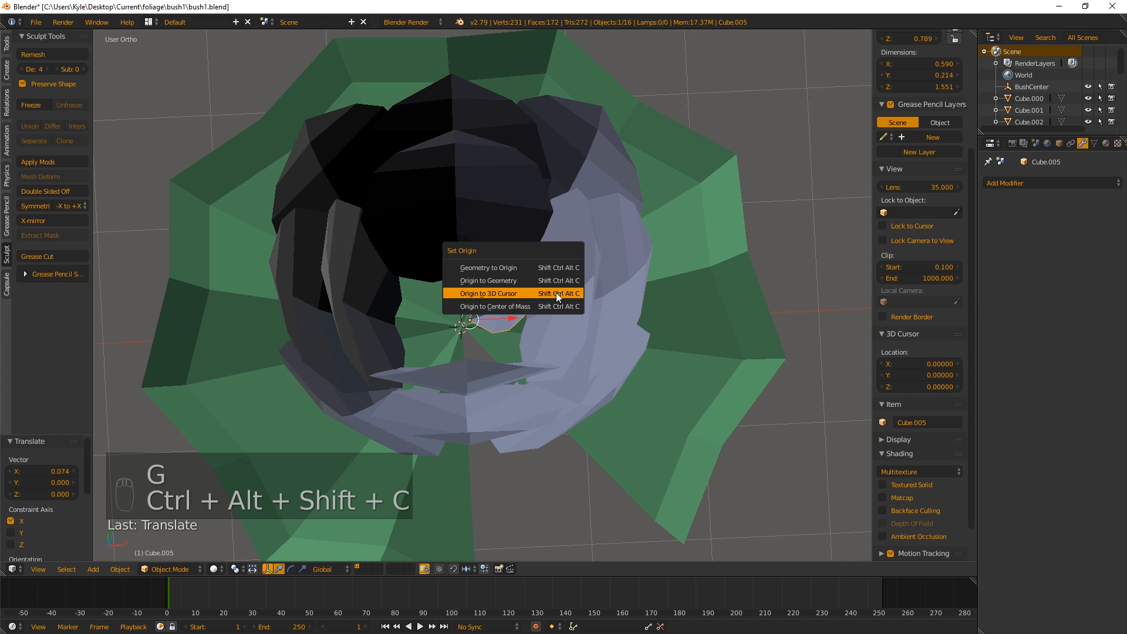
{"action": "left_click", "coordinate": [556, 293]}
{"action": "mouse_move", "coordinate": [529, 305]}
{"action": "middle_mouse_down"}
{"action": "mouse_move", "coordinate": [627, 332]}
{"action": "mouse_move", "coordinate": [511, 277]}
{"action": "mouse_move", "coordinate": [520, 290]}
{"action": "middle_mouse_up"}
Add a Mirror modifier on the X axis to the narrow leaf, using BushCenter as the mirror object.
{"action": "right_click", "coordinate": [460, 287]}
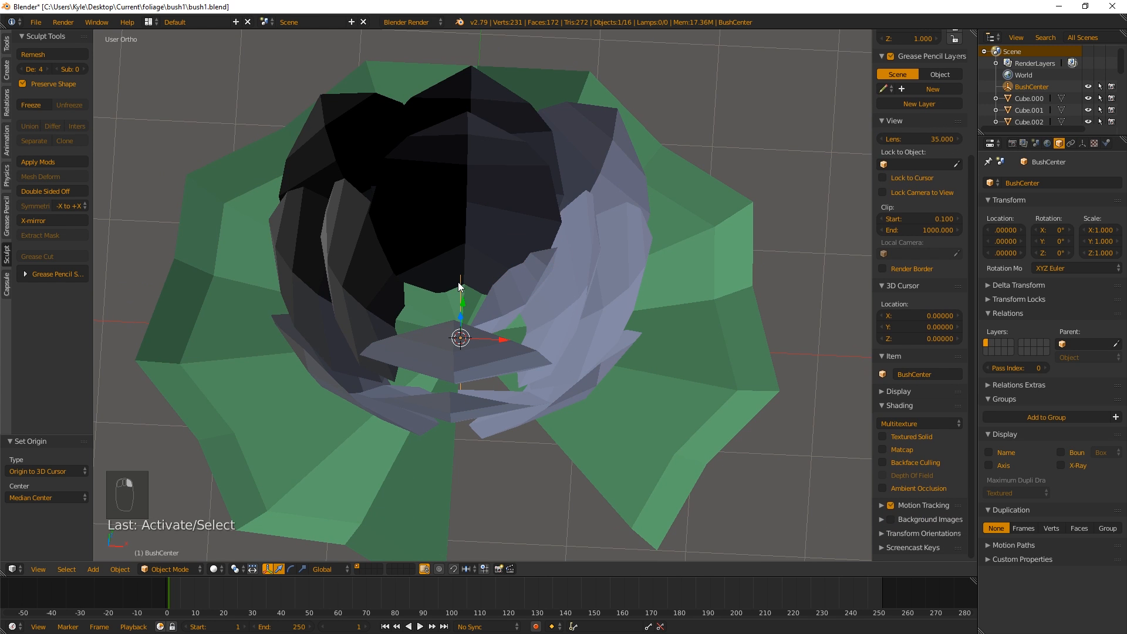
{"action": "right_click", "coordinate": [526, 284]}
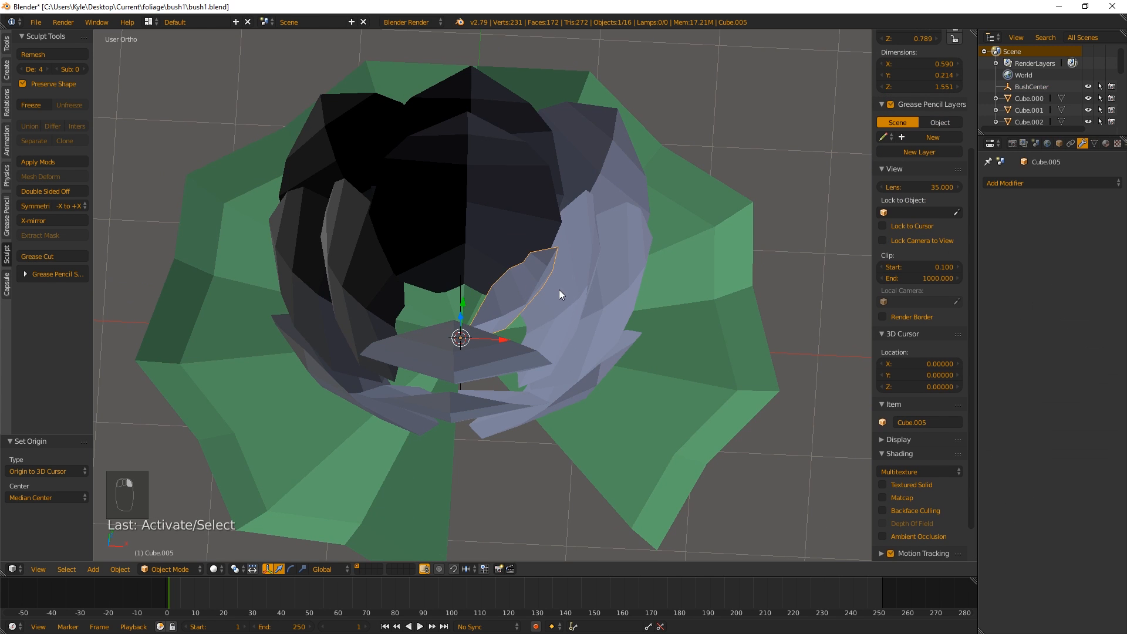
{"action": "left_click", "coordinate": [1082, 143]}
{"action": "left_click", "coordinate": [1051, 183]}
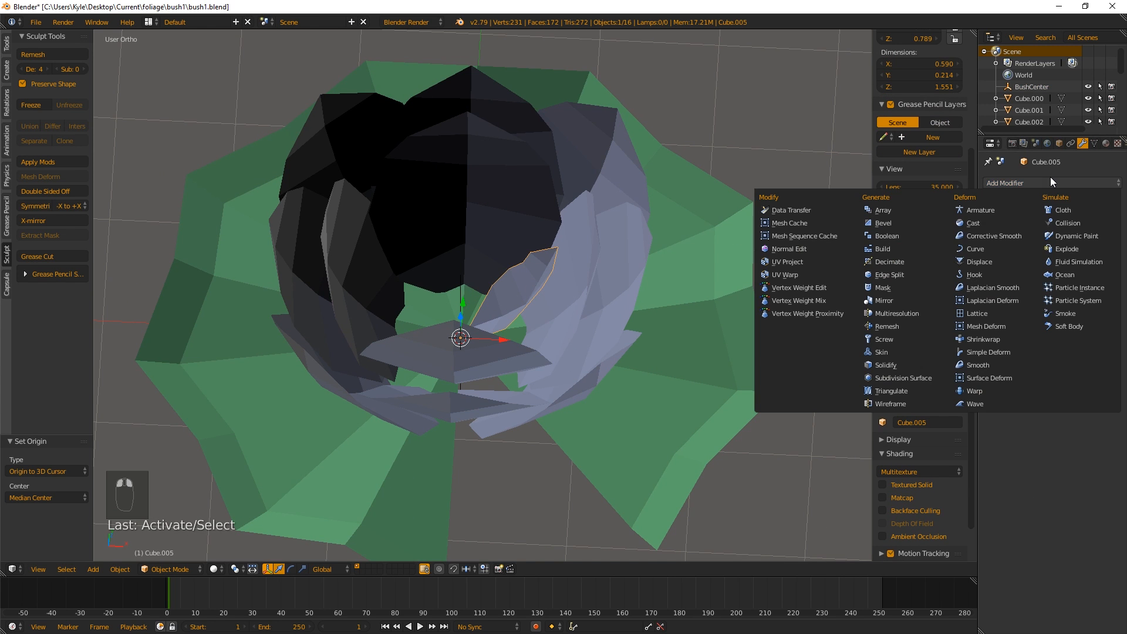
{"action": "left_click", "coordinate": [911, 297]}
{"action": "left_click", "coordinate": [1028, 313]}
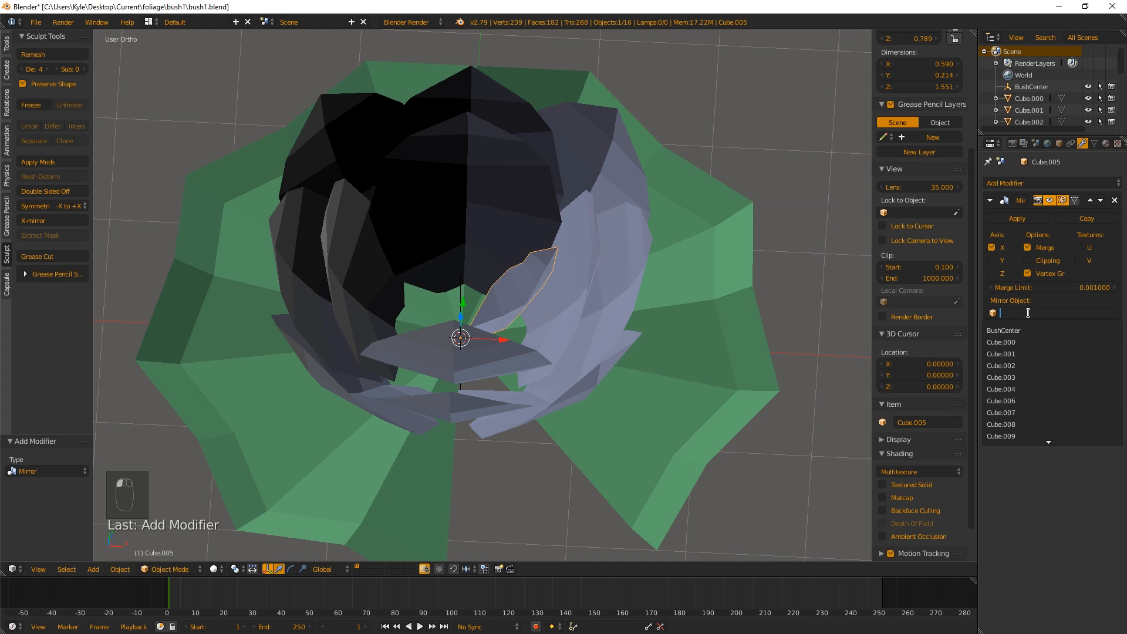
{"action": "left_click", "coordinate": [1004, 331]}
{"action": "middle_click_drag", "start_coordinate": [540, 263], "coordinate": [622, 249]}
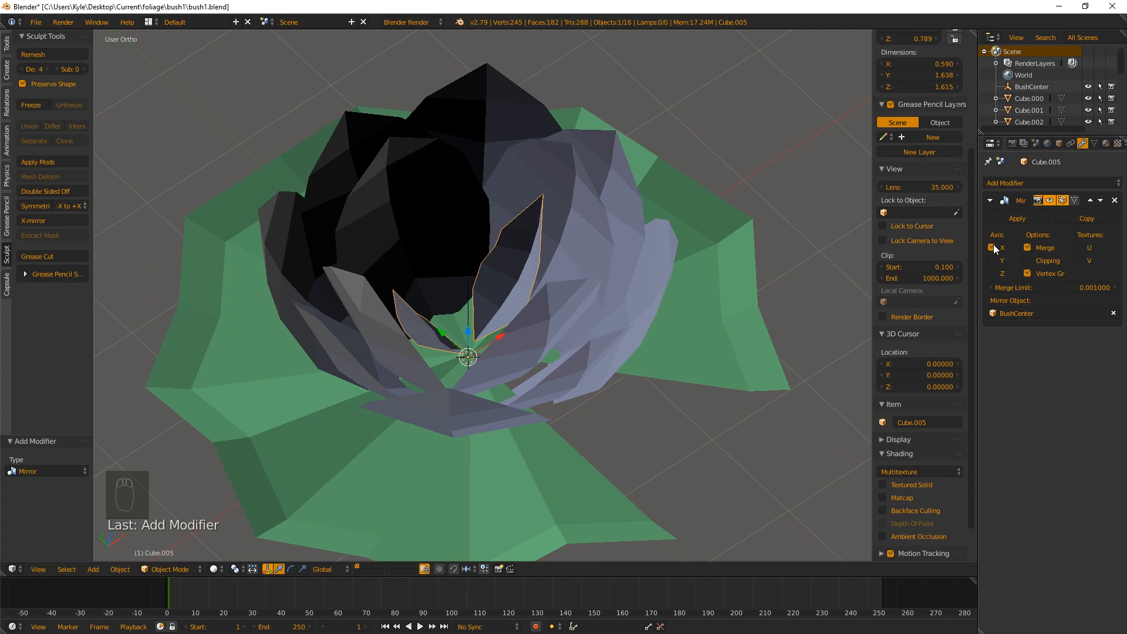
{"action": "middle_click_drag", "start_coordinate": [354, 228], "coordinate": [398, 246]}
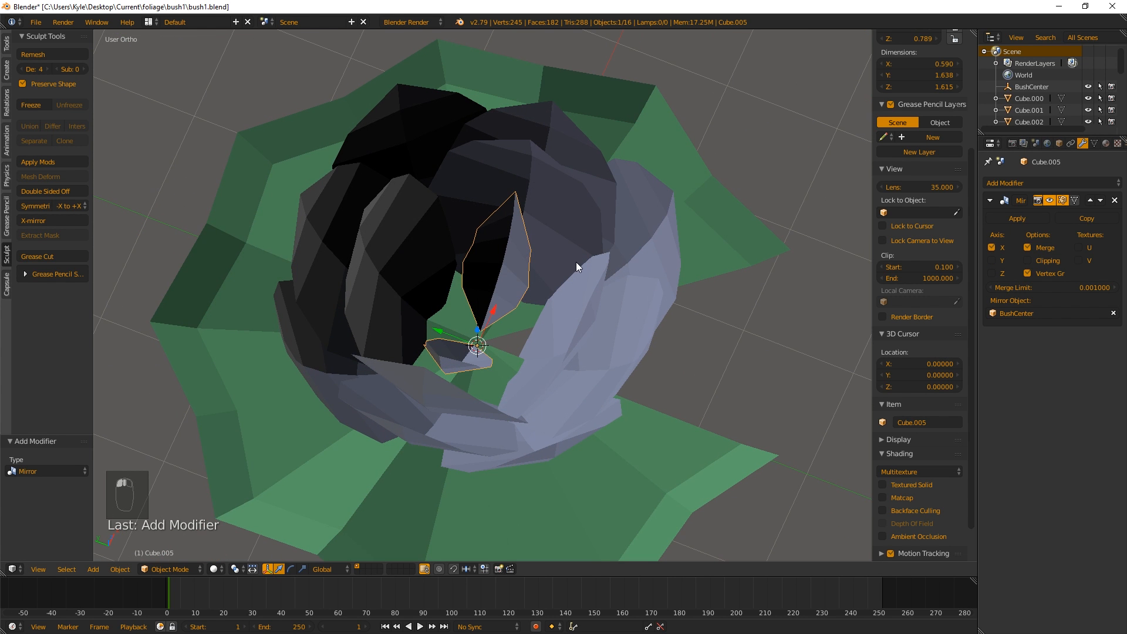
Duplicate the narrow leaf in place and turn off X-axis mirroring on the copy.
{"action": "key", "text": "shift+d"}
{"action": "right_click", "coordinate": [594, 287]}
{"action": "left_click", "coordinate": [992, 247]}
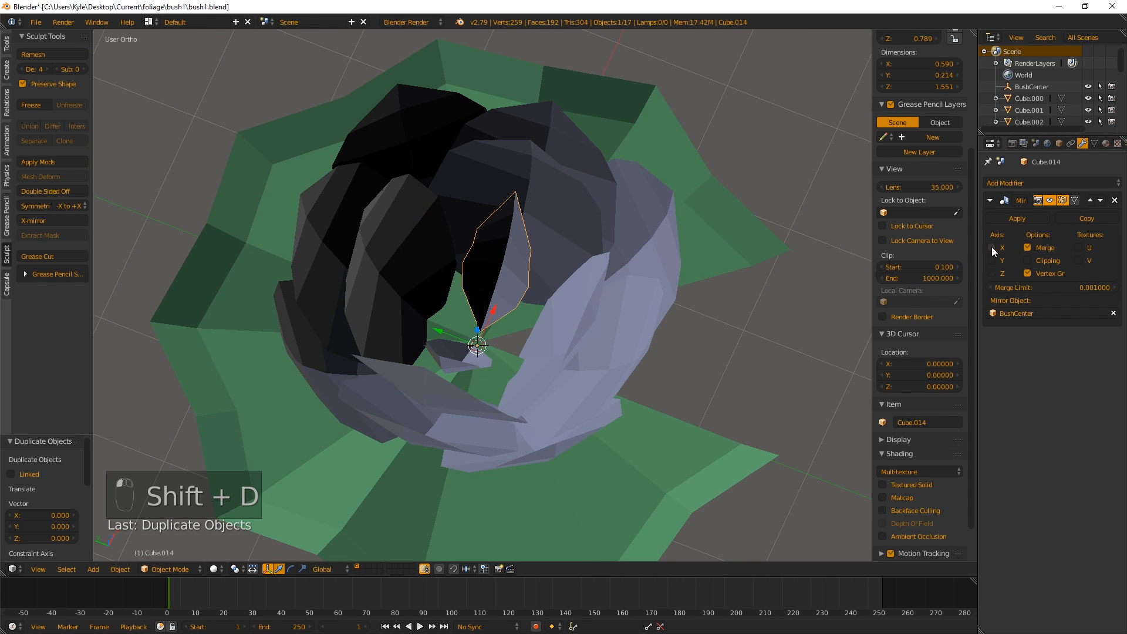
{"action": "middle_click_drag", "start_coordinate": [658, 259], "coordinate": [587, 255]}
{"action": "key", "text": "r"}
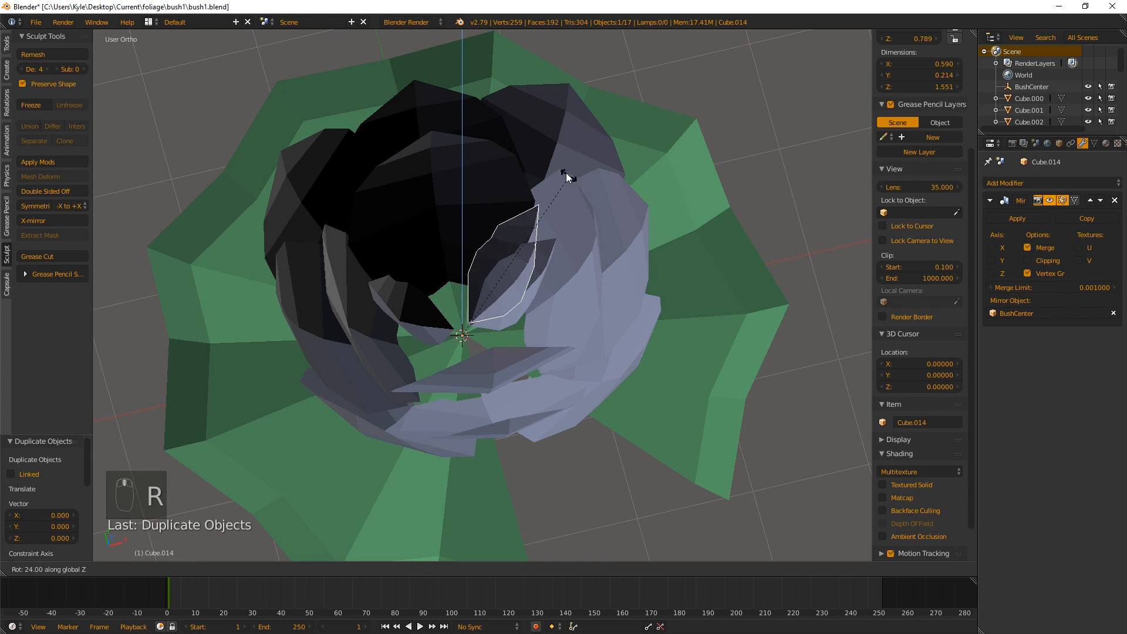
{"action": "right_click", "coordinate": [492, 150]}
{"action": "scroll", "coordinate": [932, 170], "scroll_direction": "up", "scroll_amount": 2}
{"action": "scroll", "coordinate": [932, 170], "scroll_direction": "up", "scroll_amount": 3}
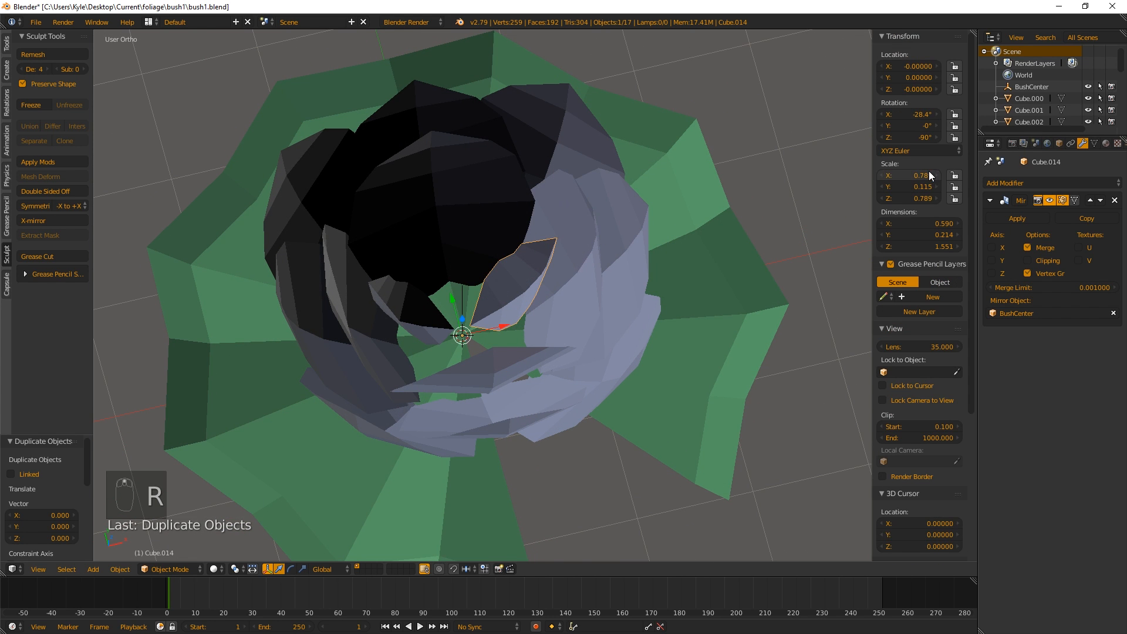
{"action": "key", "text": "r"}
{"action": "key", "text": "z"}
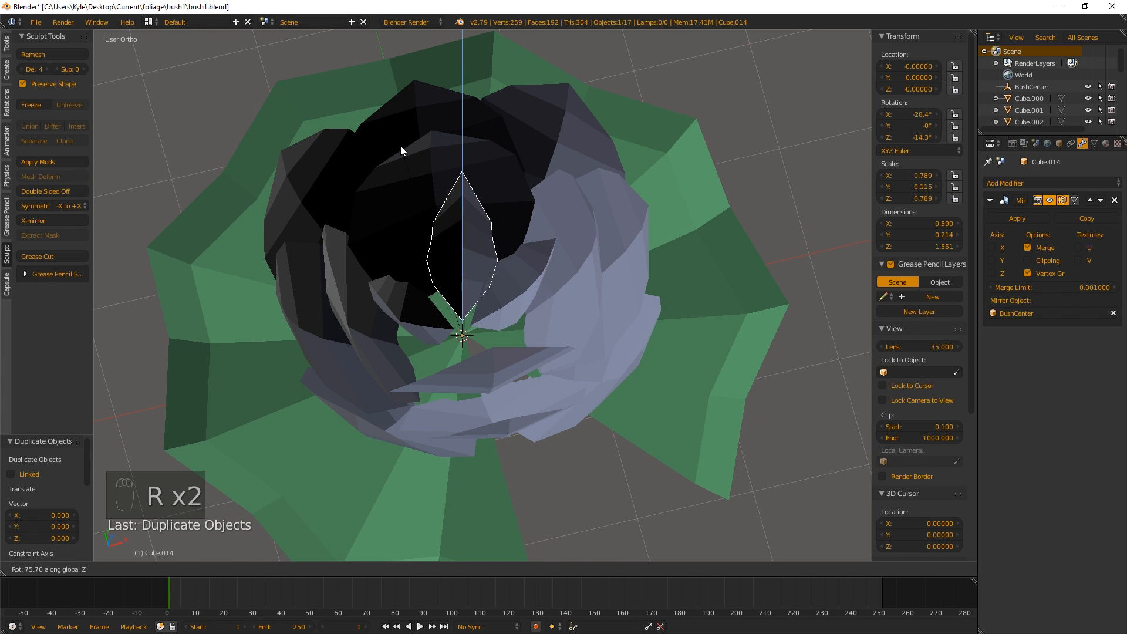
{"action": "right_click", "coordinate": [350, 157]}
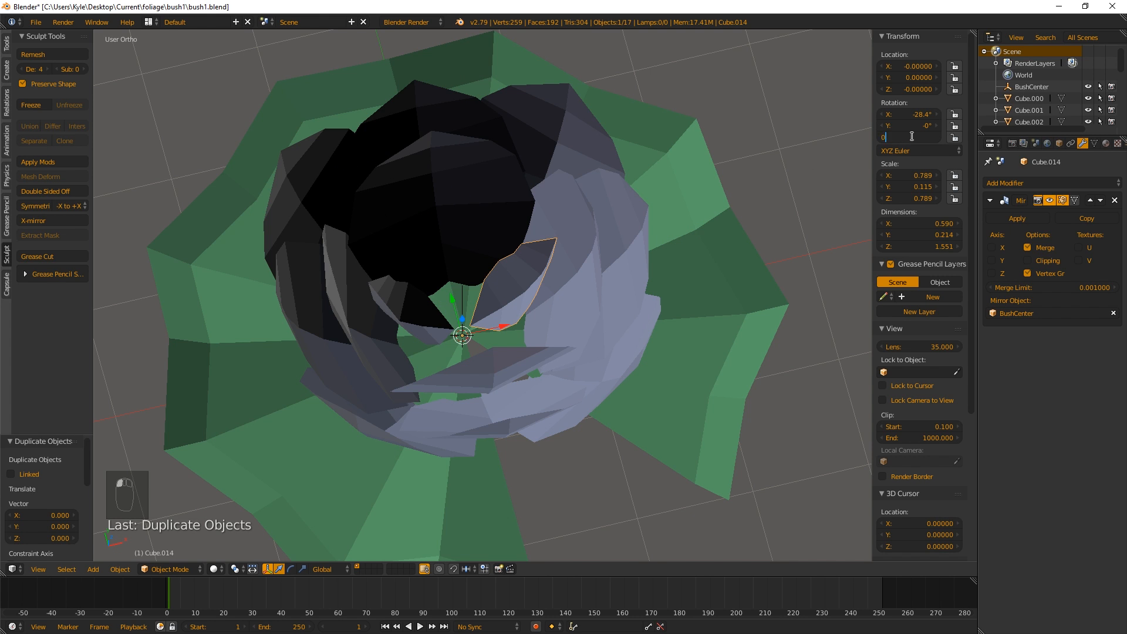
Set the copied leaf's Z rotation to 0° and mirror it across the Y axis.
{"action": "key", "text": "Return"}
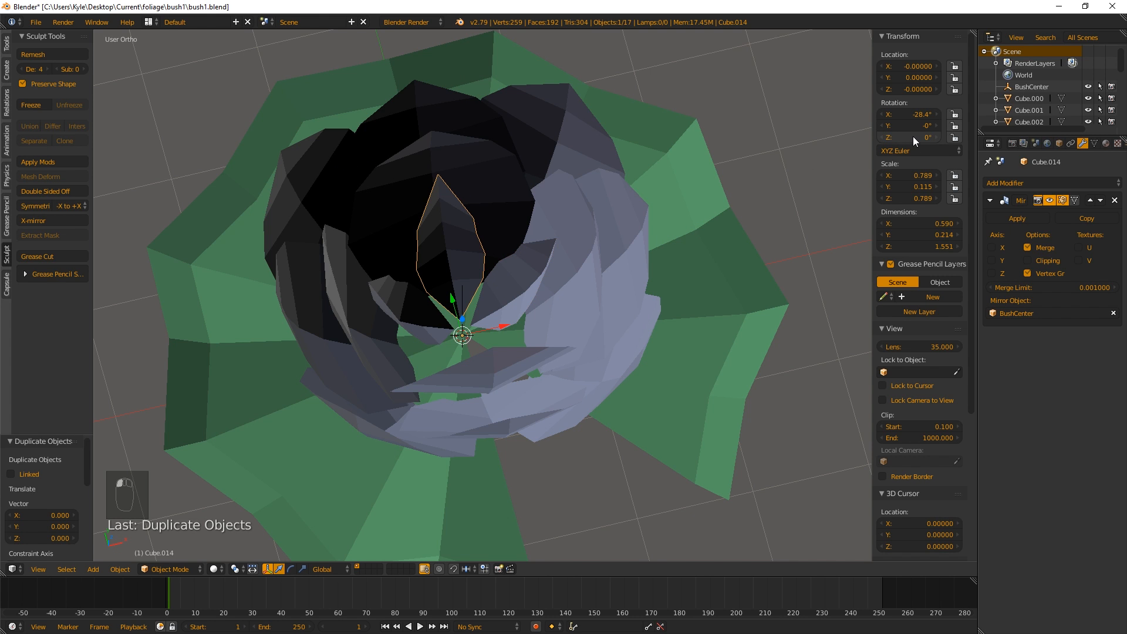
{"action": "left_click", "coordinate": [992, 259]}
{"action": "middle_click_drag", "start_coordinate": [449, 266], "coordinate": [586, 281]}
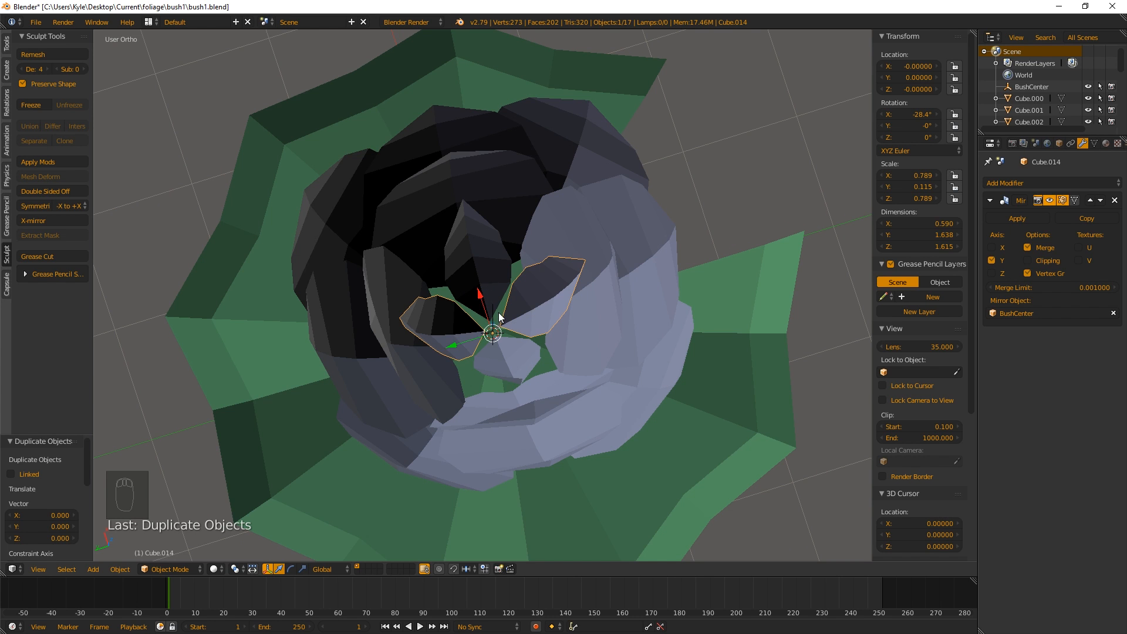
Duplicate the Y-mirrored leaf in place and turn off Y-axis mirroring on the new copy.
{"action": "key", "text": "shift+d"}
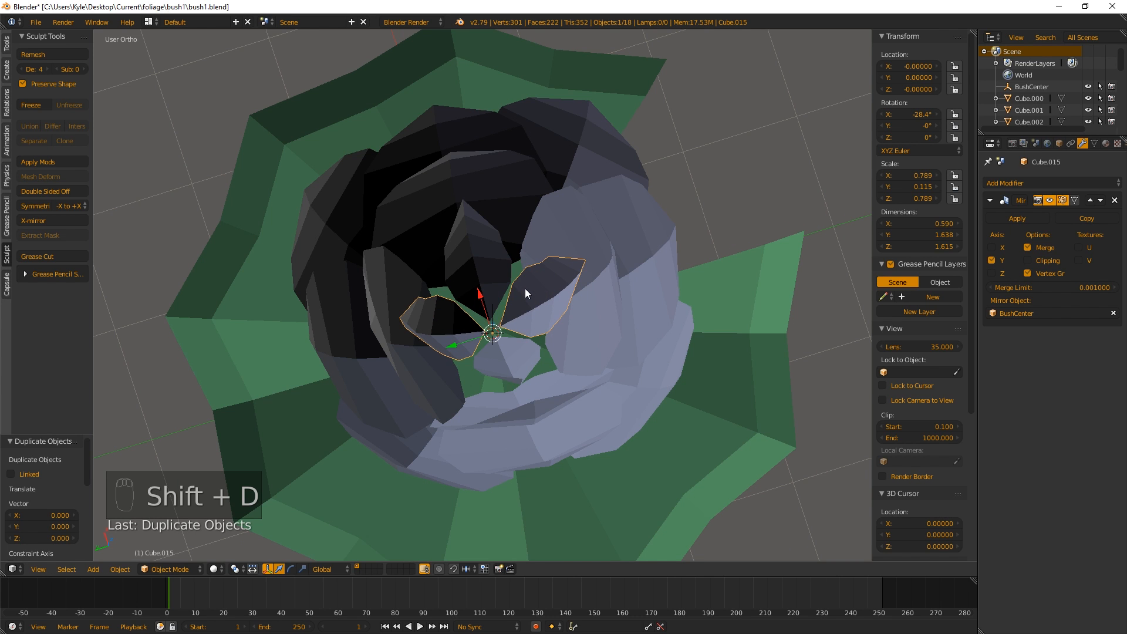
{"action": "left_click", "coordinate": [998, 263]}
Try setting the new copy's Z rotation to -45° and undo it.
{"action": "key", "text": "r"}
{"action": "key", "text": "z"}
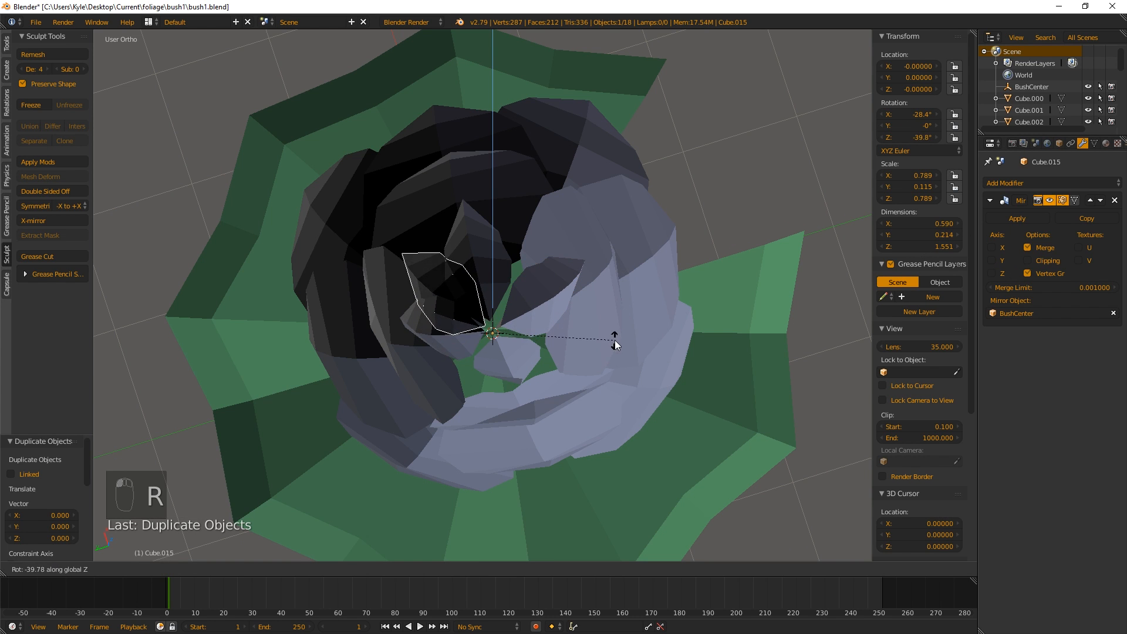
{"action": "right_click", "coordinate": [607, 360]}
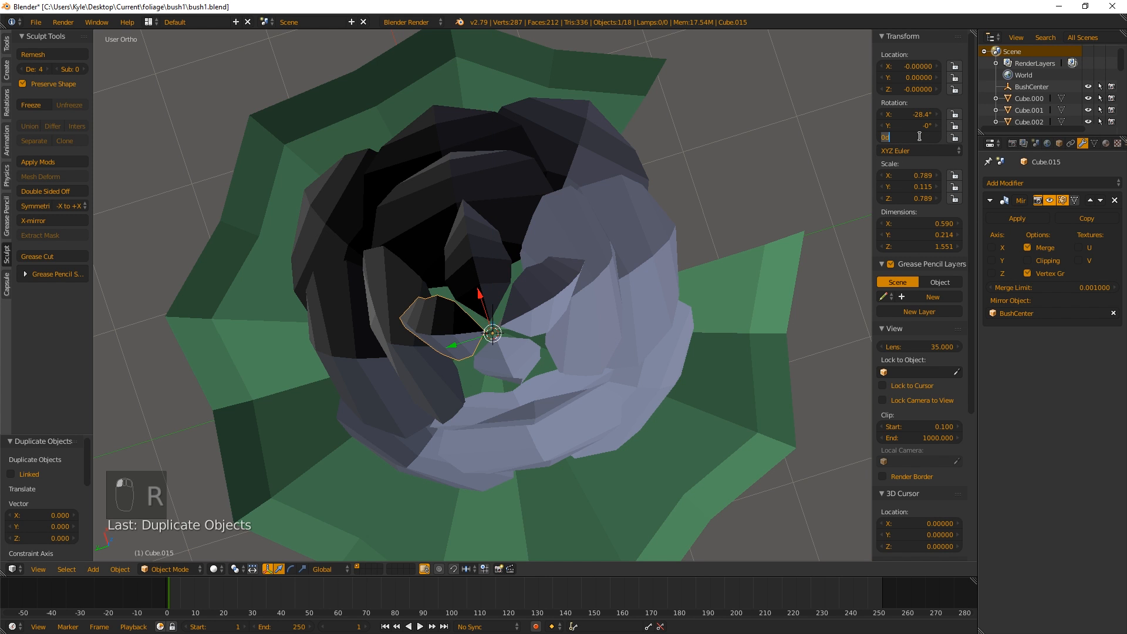
{"action": "key", "text": "Return"}
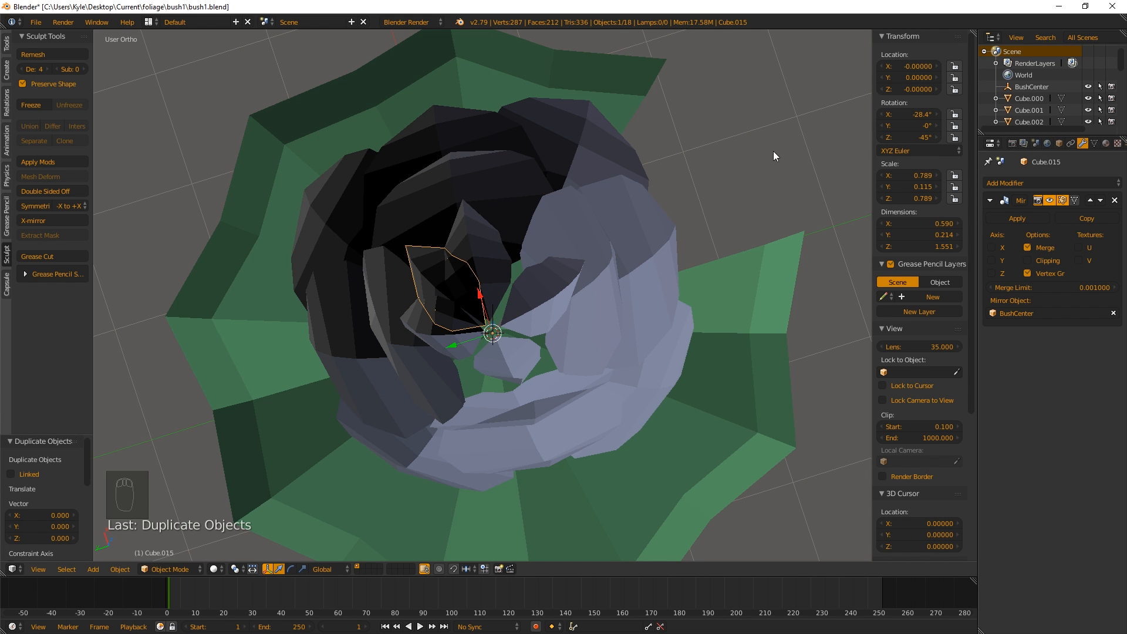
{"action": "middle_click_drag", "start_coordinate": [410, 258], "coordinate": [364, 259]}
{"action": "middle_click_drag", "start_coordinate": [468, 307], "coordinate": [463, 283]}
{"action": "key", "text": "ctrl+z"}
{"action": "key", "text": "g"}
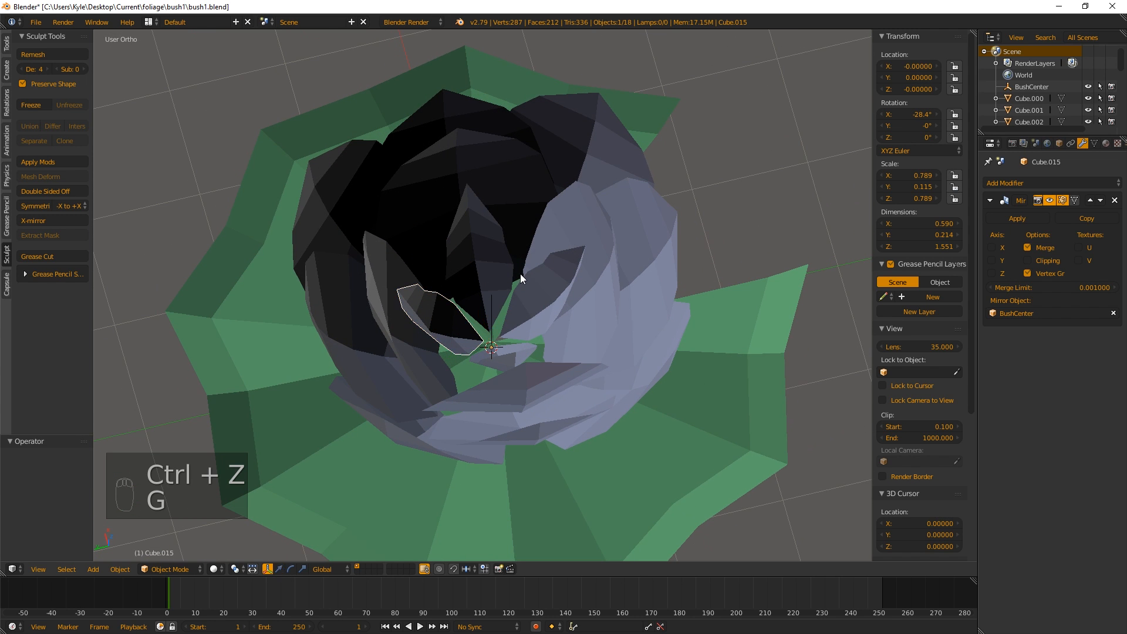
{"action": "key", "text": "x"}
{"action": "key", "text": "Escape"}
Move the unmirrored leaf copy about 0.075 along the Y axis.
{"action": "key", "text": "g"}
{"action": "key", "text": "y"}
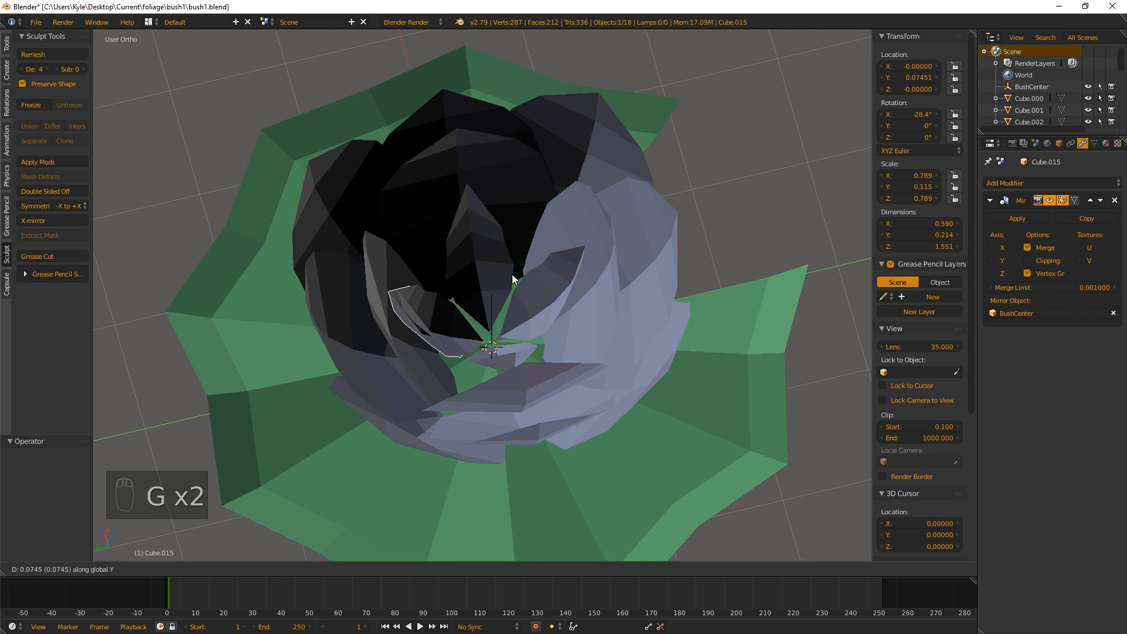
{"action": "left_click", "coordinate": [512, 279]}
{"action": "mouse_move", "coordinate": [425, 300]}
{"action": "middle_mouse_down"}
{"action": "mouse_move", "coordinate": [483, 300]}
{"action": "mouse_move", "coordinate": [432, 313]}
{"action": "mouse_move", "coordinate": [411, 294]}
{"action": "middle_mouse_up"}
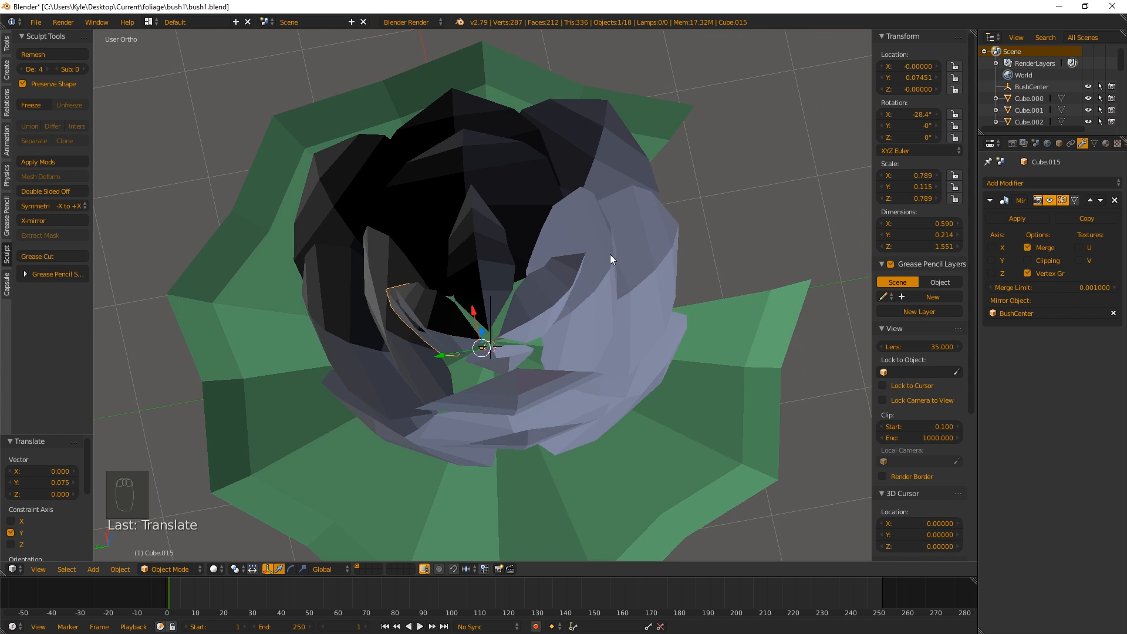
Set this leaf's Z rotation to -45° and turn on mirroring across both the X and Y axes.
{"action": "key", "text": "r"}
{"action": "key", "text": "z"}
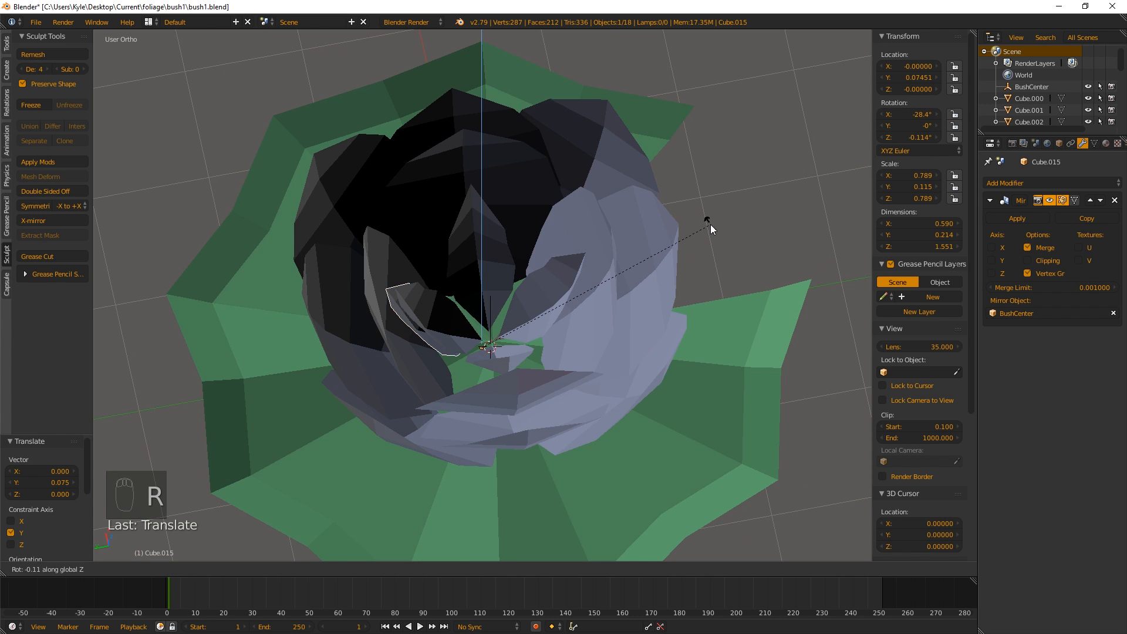
{"action": "left_click", "coordinate": [608, 388]}
{"action": "left_click", "coordinate": [912, 137]}
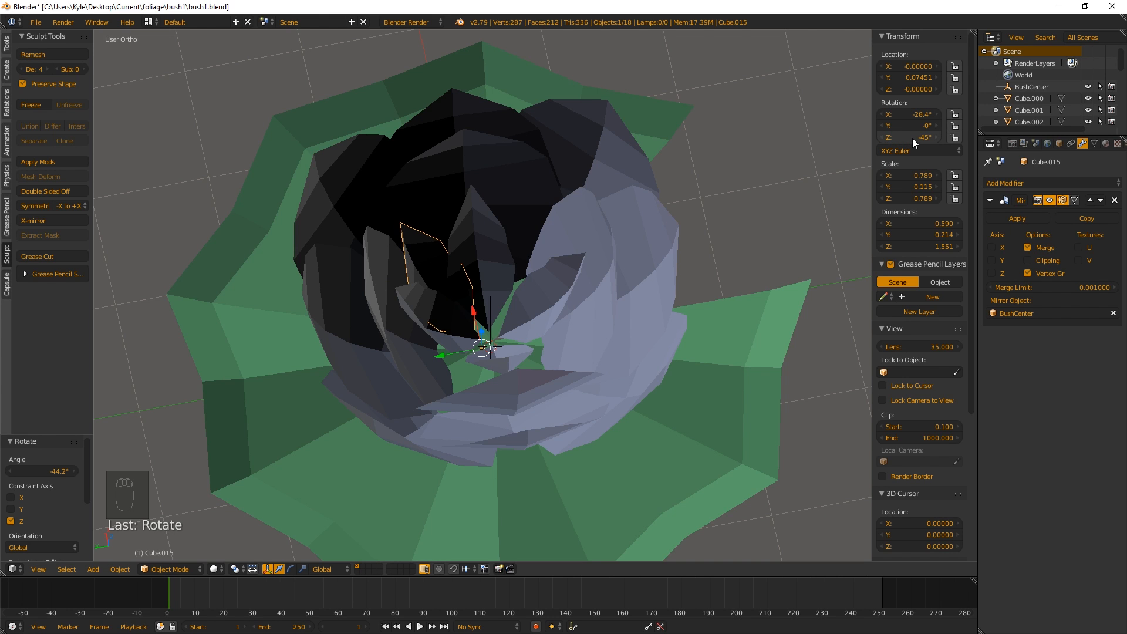
{"action": "left_click", "coordinate": [992, 247]}
{"action": "left_click", "coordinate": [992, 262]}
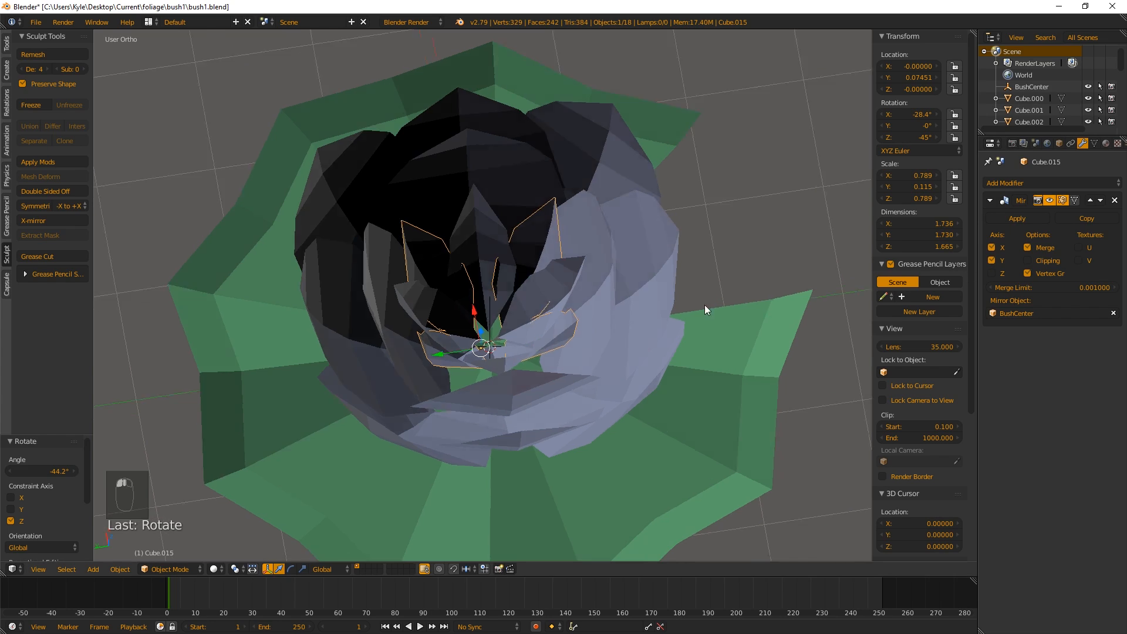
{"action": "middle_click_drag", "start_coordinate": [705, 304], "coordinate": [577, 336]}
Move the X-mirrored leaf pair about -0.046 along X, closer to the bush centre.
{"action": "right_click", "coordinate": [510, 245]}
{"action": "key", "text": "g"}
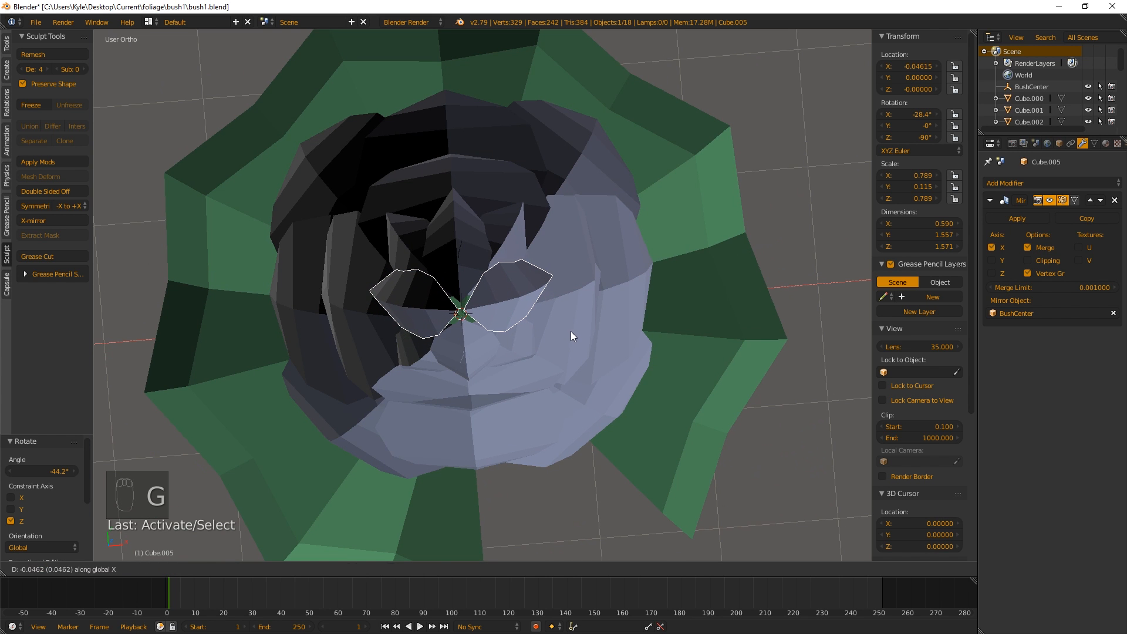
{"action": "left_click", "coordinate": [571, 331]}
Move the Y-mirrored leaf pair about -0.024 along Y, closer to the centre, and deselect everything.
{"action": "right_click", "coordinate": [466, 346]}
{"action": "middle_click_drag", "start_coordinate": [466, 346], "coordinate": [655, 338]}
{"action": "key", "text": "g"}
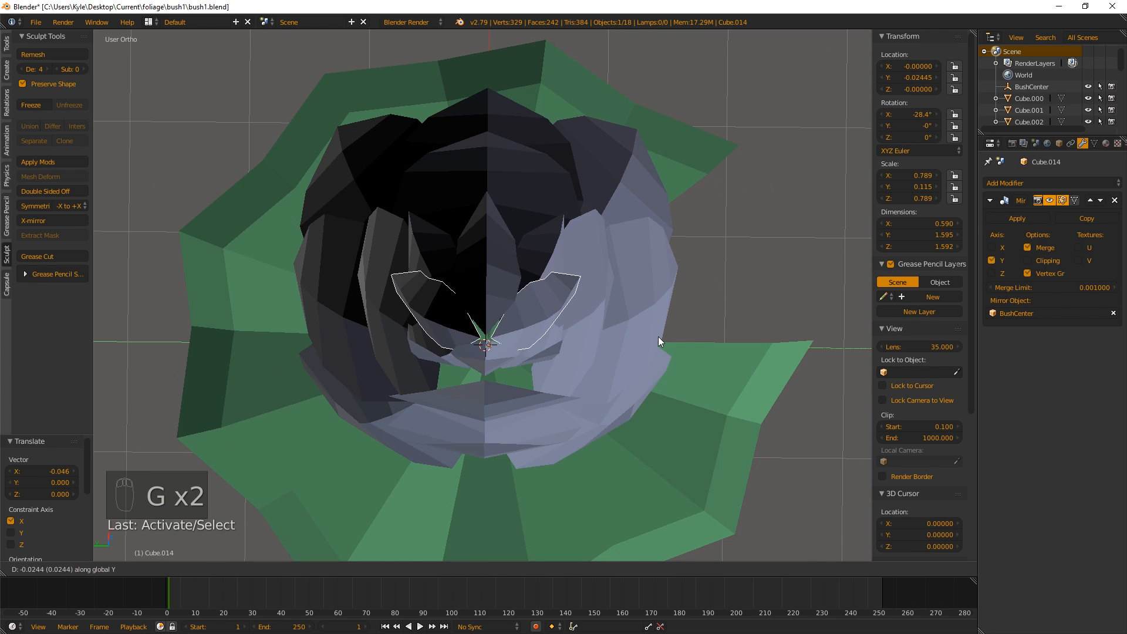
{"action": "left_click", "coordinate": [657, 337]}
{"action": "key", "text": "a"}
{"action": "middle_click_drag", "start_coordinate": [485, 327], "coordinate": [434, 338]}
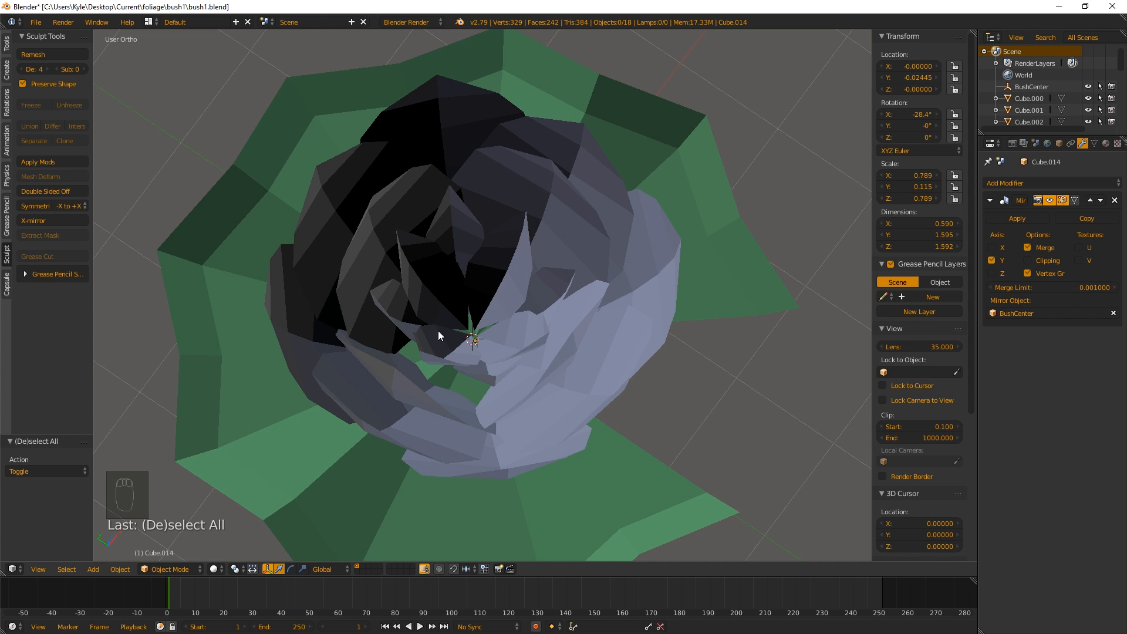
Select the inner leaf sets in turn, ending with only the X-mirrored leaf pair selected.
{"action": "right_click", "coordinate": [467, 255]}
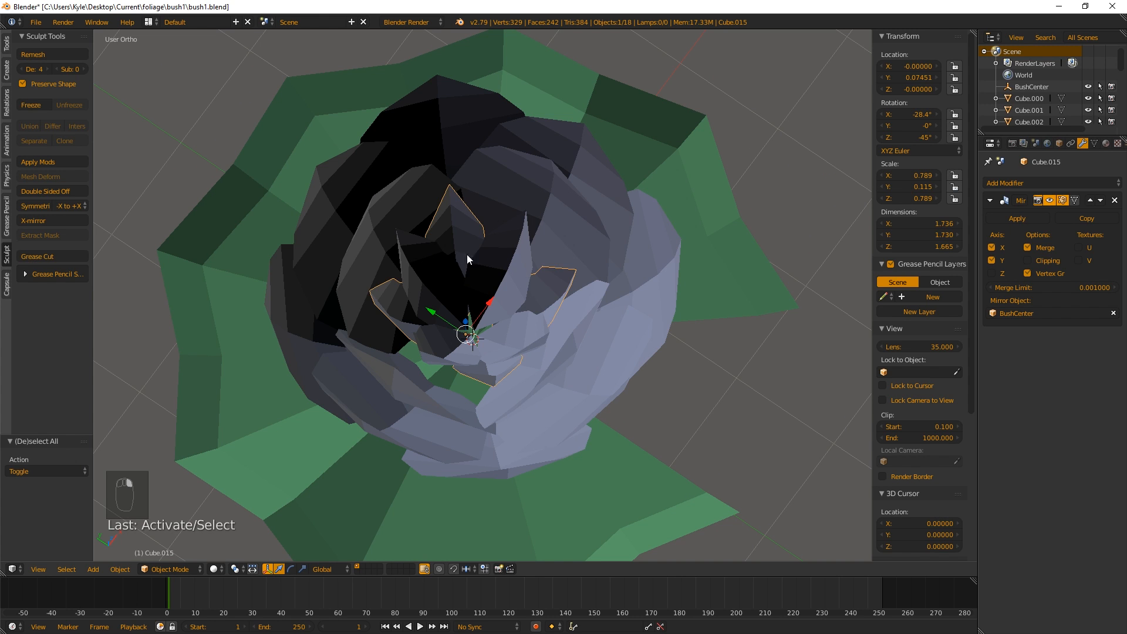
{"action": "right_click", "coordinate": [498, 260], "text": "shift"}
{"action": "right_click", "coordinate": [494, 312], "text": "shift"}
{"action": "right_click", "coordinate": [526, 325], "text": "shift"}
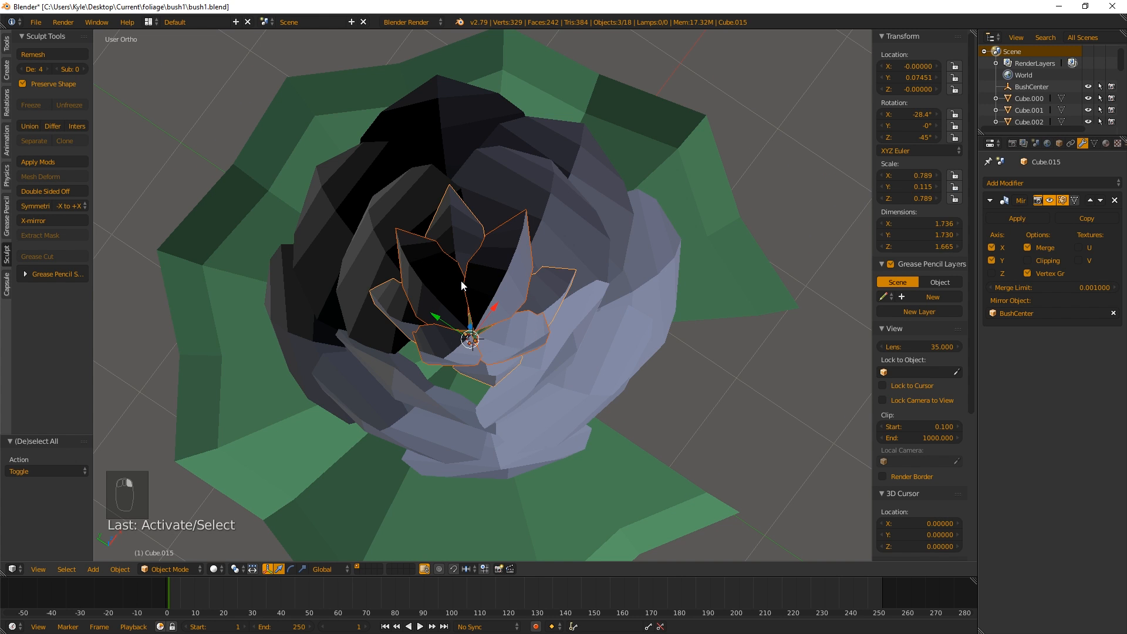
{"action": "middle_click_drag", "start_coordinate": [565, 275], "coordinate": [498, 260]}
{"action": "right_click", "coordinate": [498, 260]}
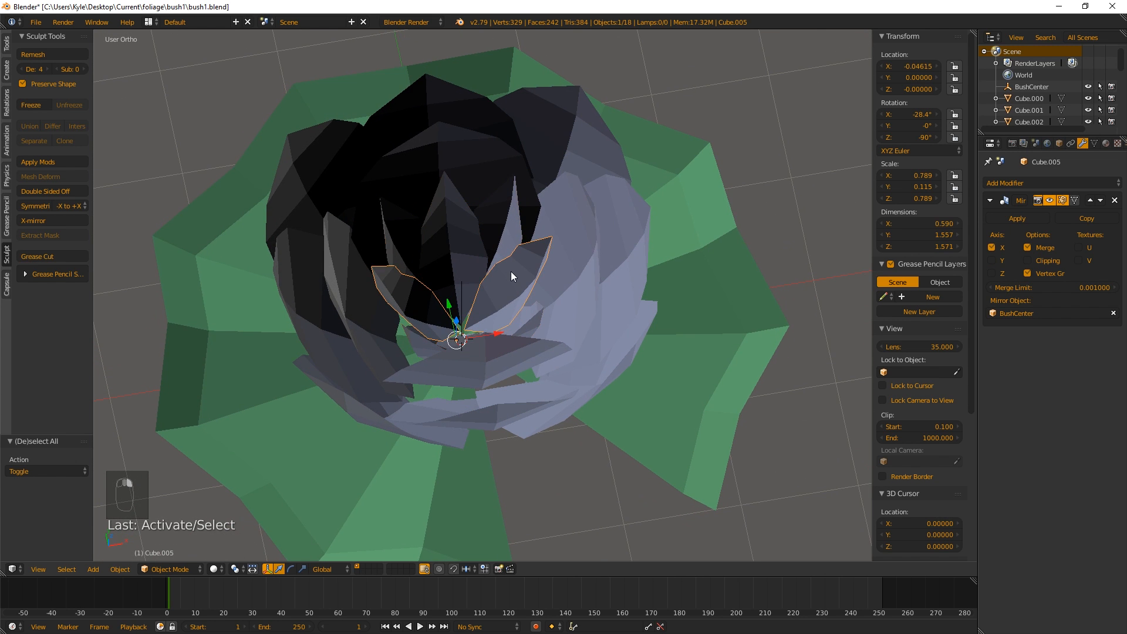
Try moving the X-mirrored leaf out of the bush along X, by 3.344 and another 4.420, with its mirroring turned off.
{"action": "scroll", "coordinate": [549, 308], "scroll_direction": "down", "scroll_amount": 3}
{"action": "key", "text": "g"}
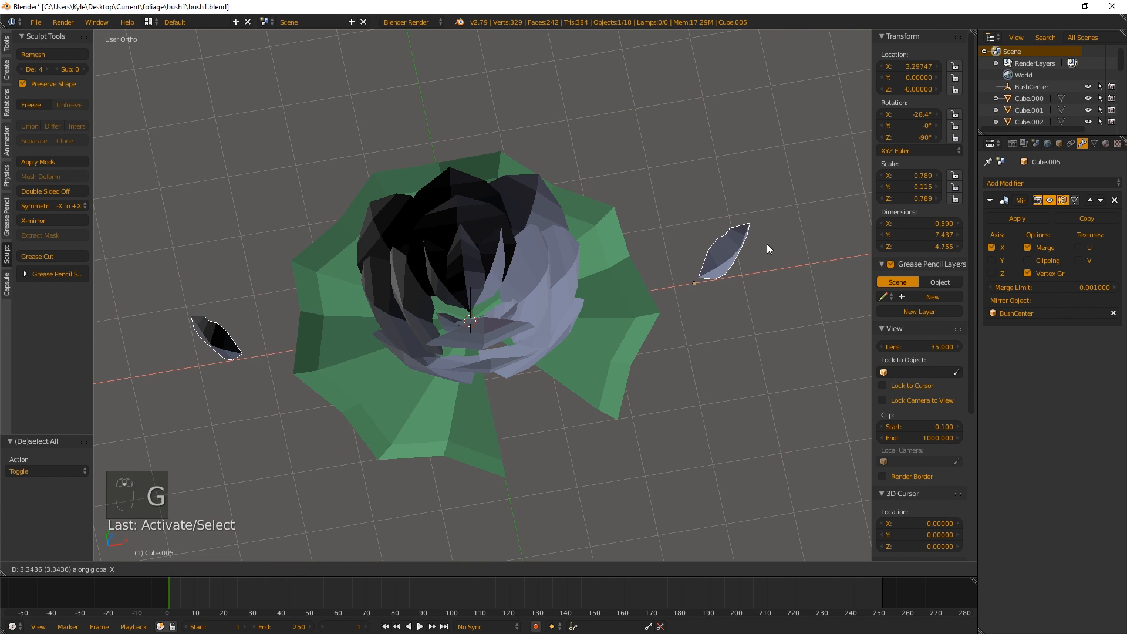
{"action": "left_click", "coordinate": [766, 244]}
{"action": "left_click", "coordinate": [1004, 251]}
{"action": "scroll", "coordinate": [649, 258], "scroll_direction": "down", "scroll_amount": 4}
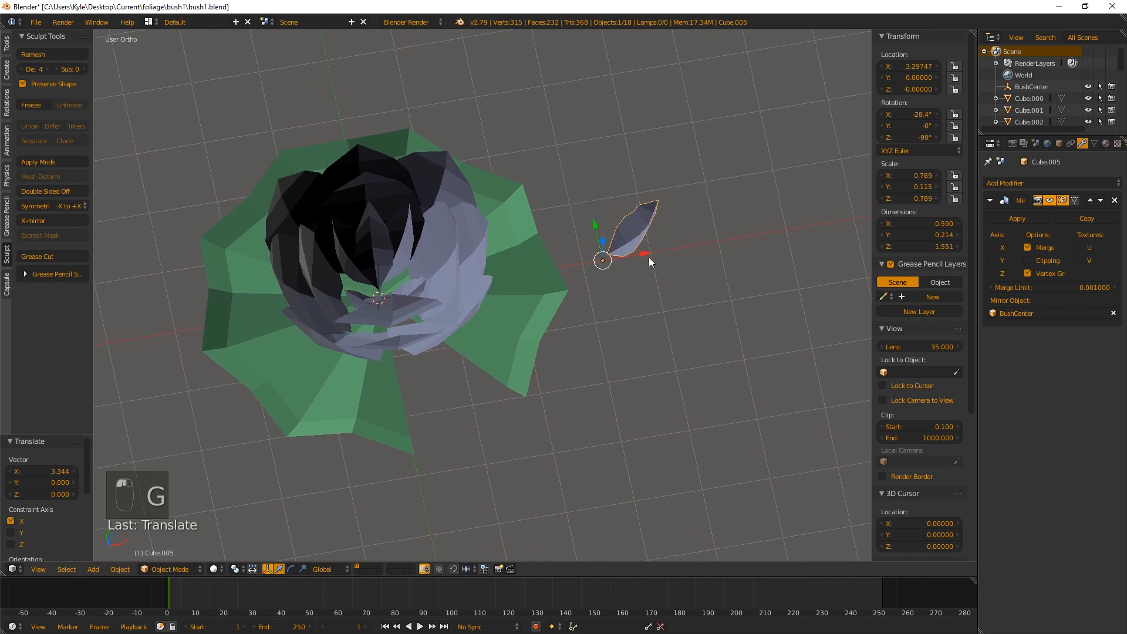
{"action": "key", "text": "g"}
{"action": "middle_click", "coordinate": [624, 244]}
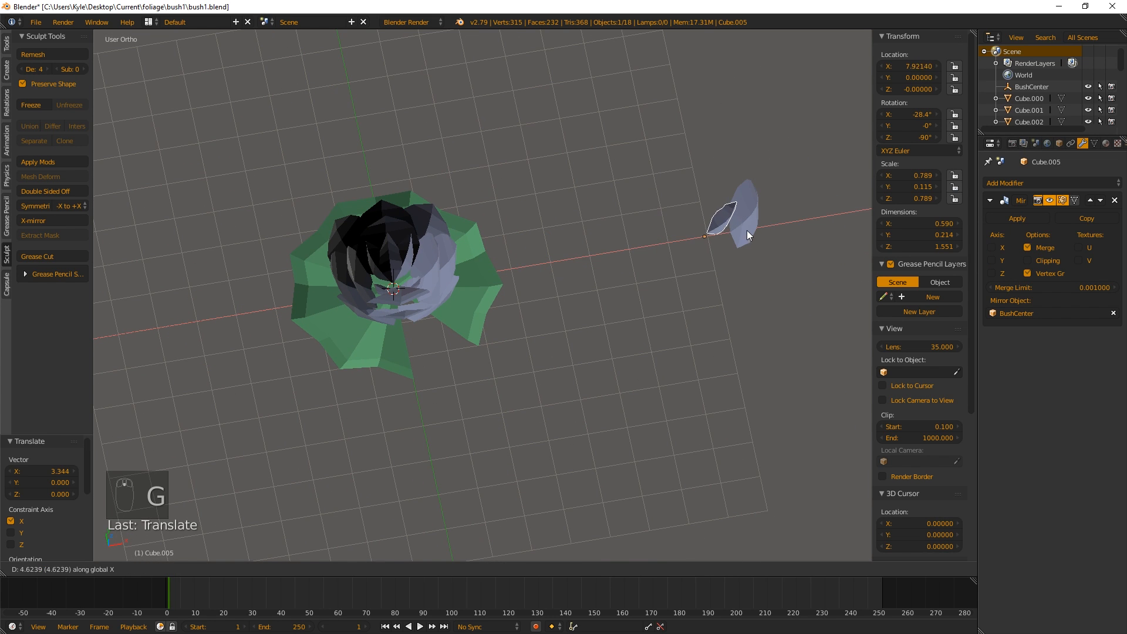
{"action": "left_click", "coordinate": [738, 233]}
{"action": "middle_click_drag", "start_coordinate": [371, 255], "coordinate": [471, 254], "text": "shift"}
{"action": "scroll", "coordinate": [472, 258], "scroll_direction": "up", "scroll_amount": 8}
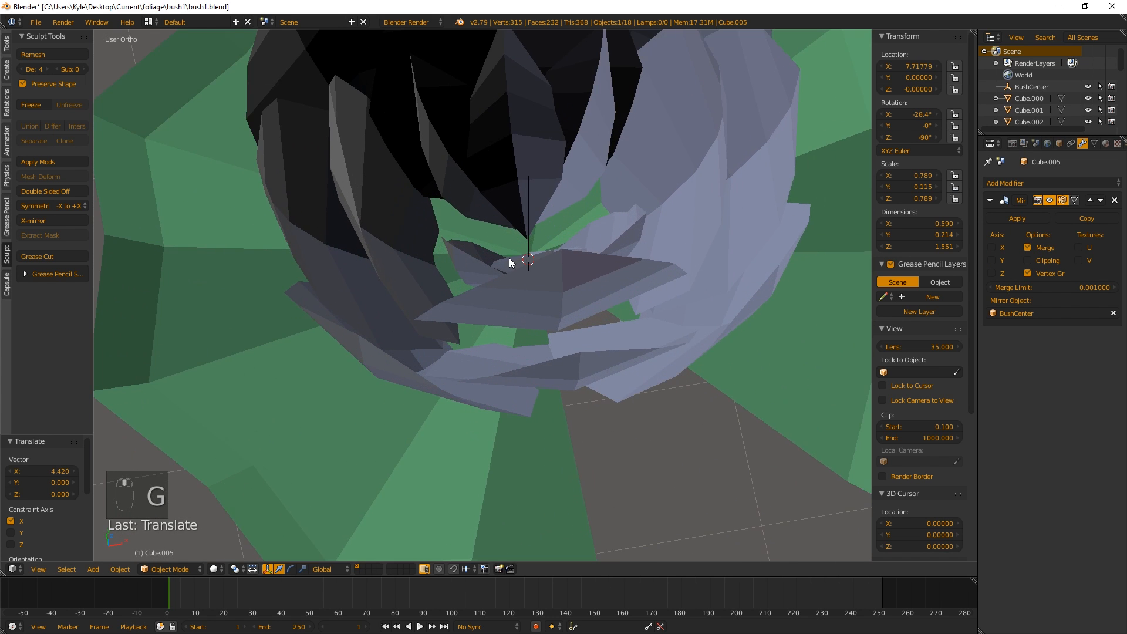
{"action": "scroll", "coordinate": [567, 253], "scroll_direction": "down", "scroll_amount": 8}
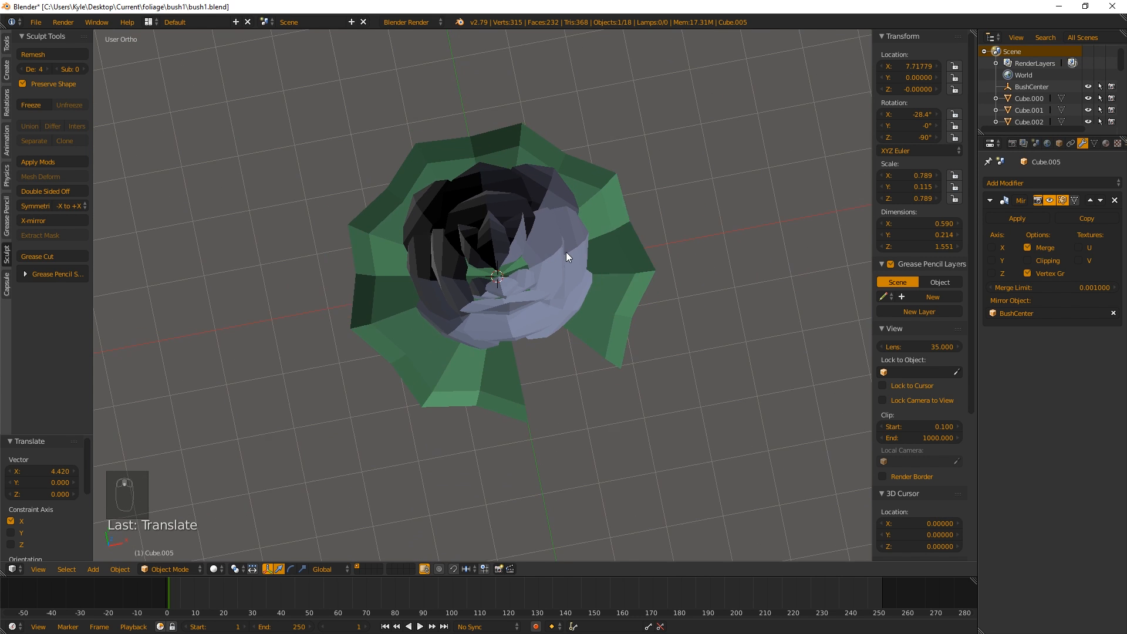
Undo the leaf's moves and mirroring change to put it back inside the bush.
{"action": "key", "text": "ctrl+z"}
{"action": "key", "text": "ctrl+z"}
{"action": "key", "text": "ctrl+z"}
{"action": "key", "text": "ctrl+z"}
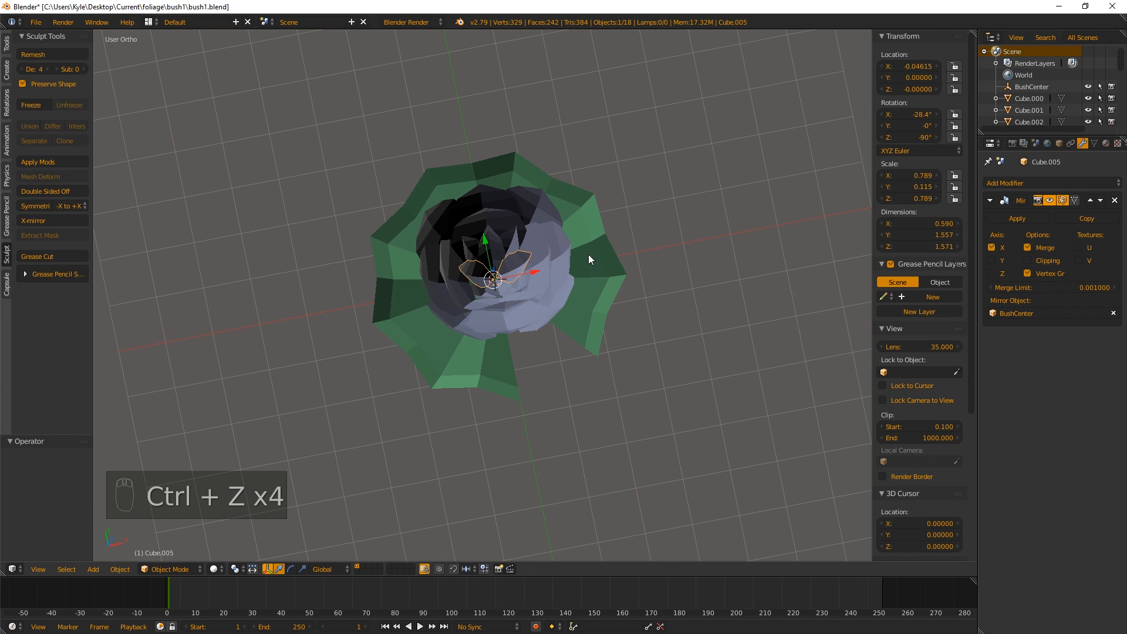
Duplicate the X-mirrored leaf and move the copy about 6.672 along X, outside the bush.
{"action": "key", "text": "shift+d"}
{"action": "right_click", "coordinate": [654, 241]}
{"action": "key", "text": "g"}
{"action": "middle_click", "coordinate": [657, 254]}
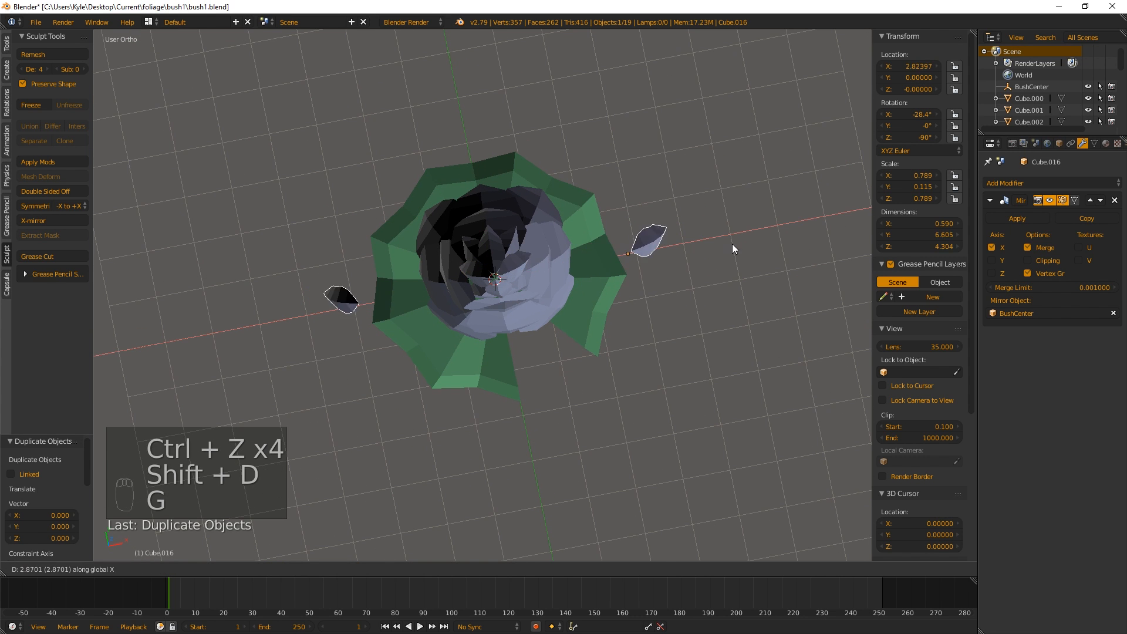
{"action": "left_click", "coordinate": [134, 215]}
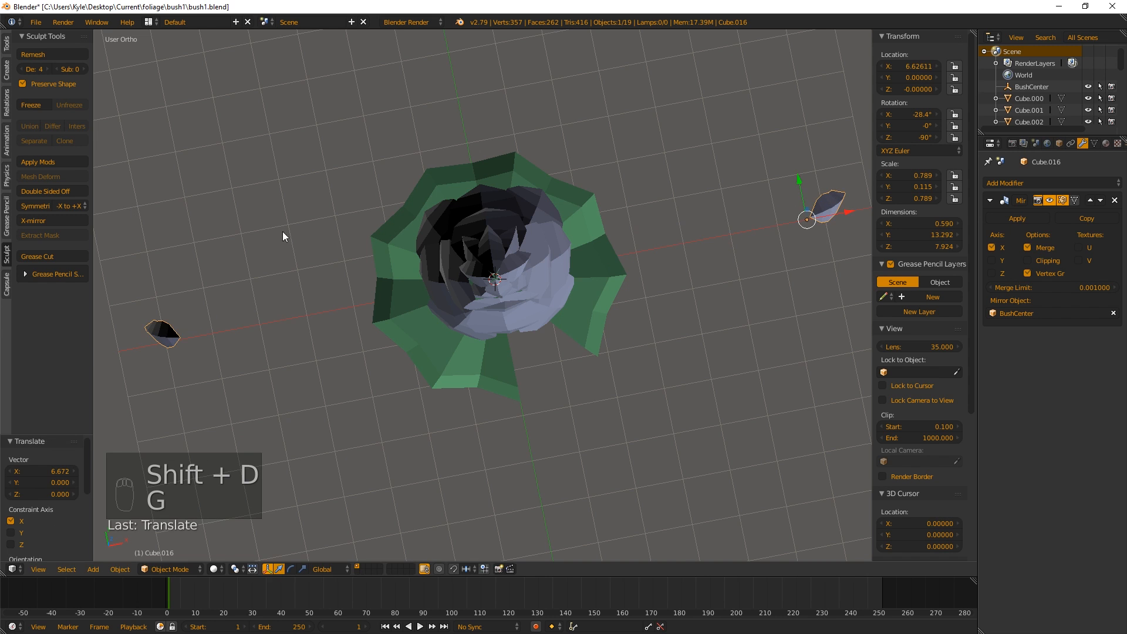
Turn off X-axis mirroring on the moved copy and shift it about 1.004 further along X.
{"action": "left_click", "coordinate": [1003, 252]}
{"action": "key", "text": "g"}
{"action": "key", "text": "x"}
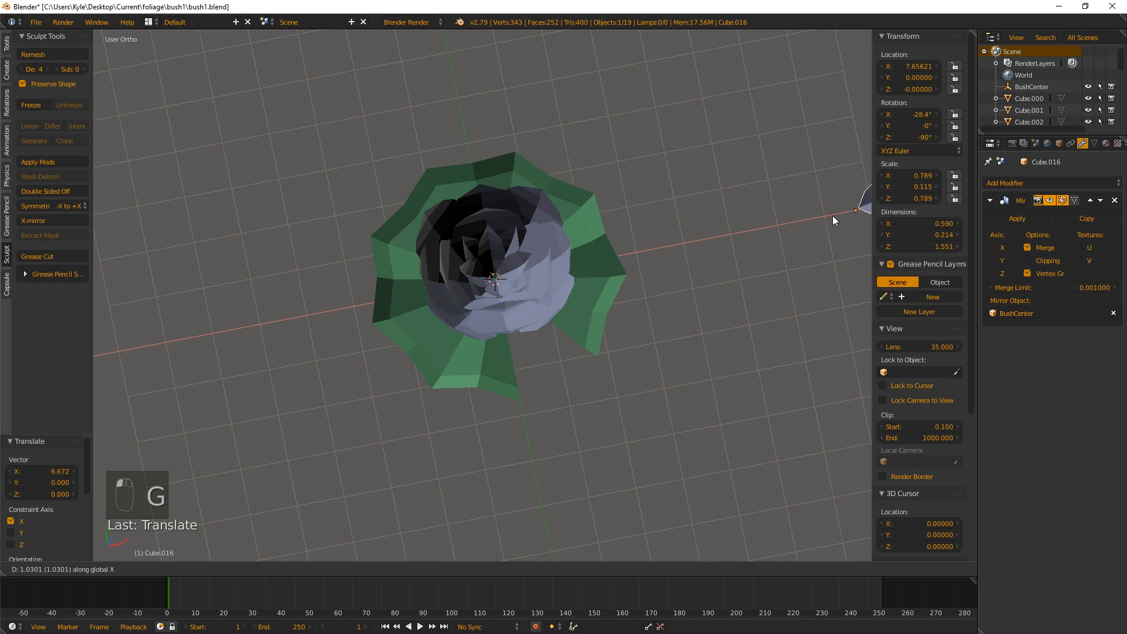
{"action": "left_click", "coordinate": [830, 216]}
{"action": "scroll", "coordinate": [531, 228], "scroll_direction": "up", "scroll_amount": 5}
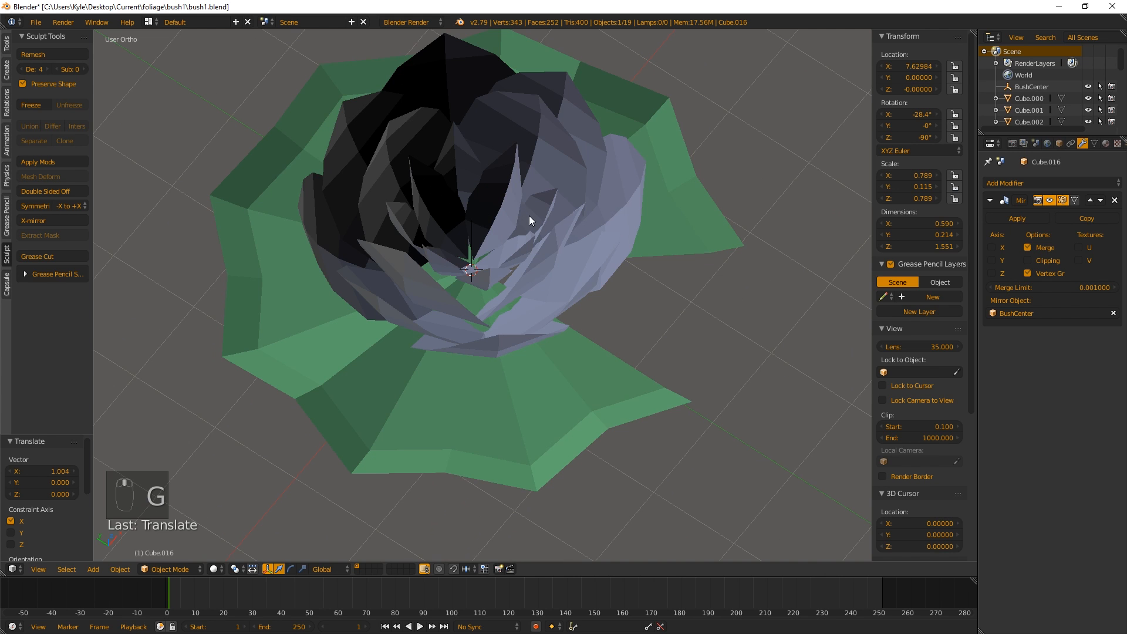
Select all three mirrored narrow leaf sets inside the bush together.
{"action": "right_click", "coordinate": [499, 199]}
{"action": "right_click", "coordinate": [460, 210], "text": "shift"}
{"action": "right_click", "coordinate": [518, 241], "text": "shift"}
{"action": "middle_click_drag", "start_coordinate": [455, 222], "coordinate": [473, 250]}
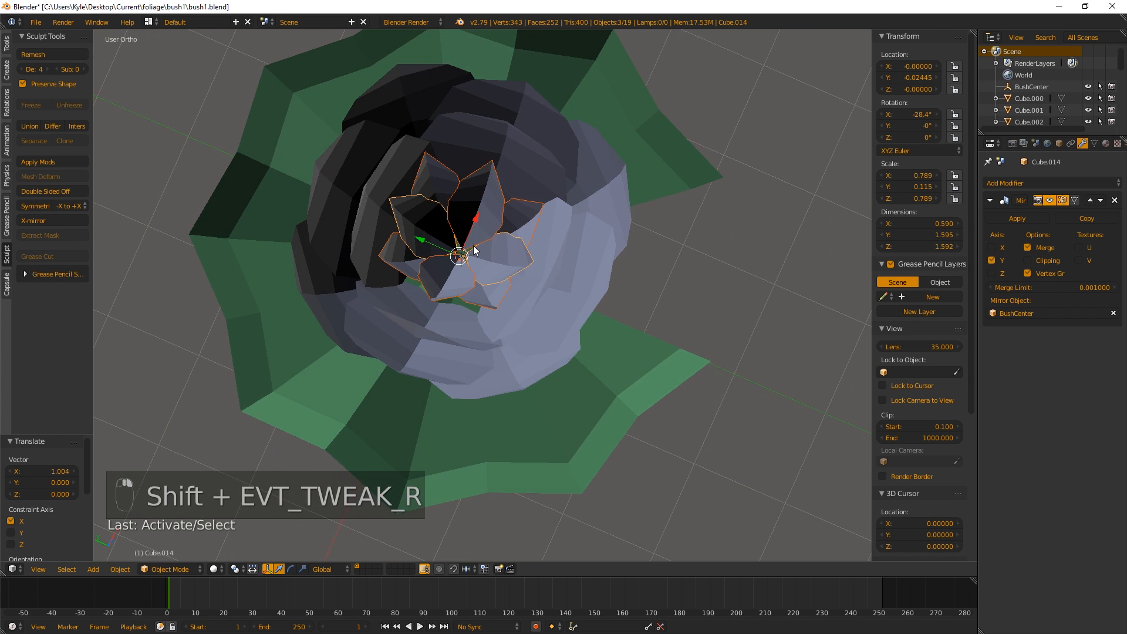
{"action": "scroll", "coordinate": [470, 238], "scroll_direction": "up", "scroll_amount": 6}
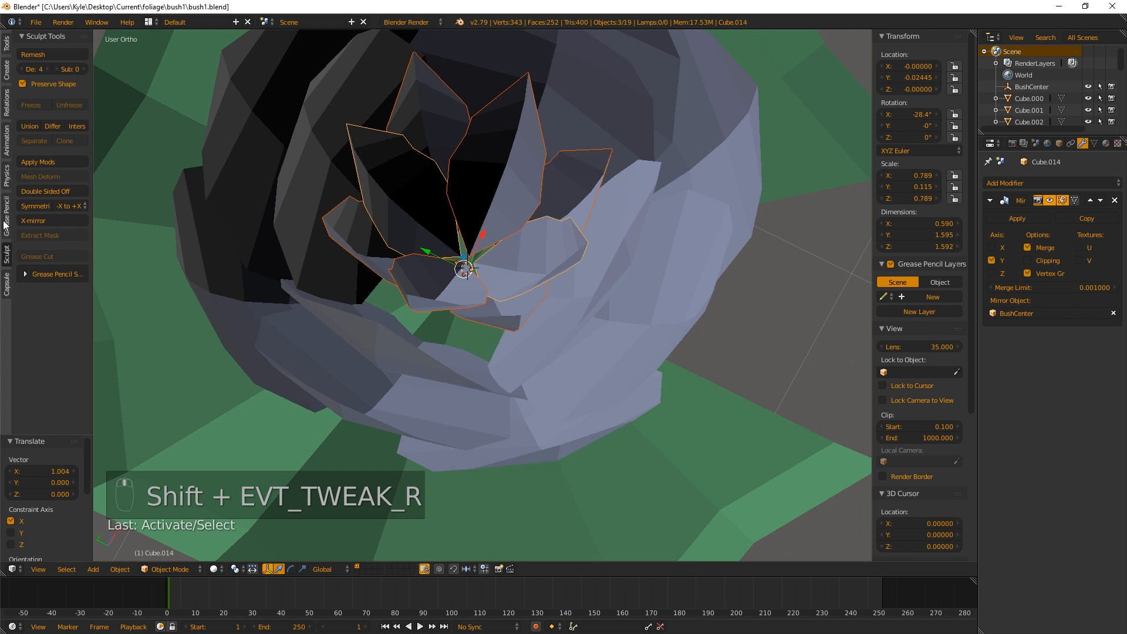
Apply the narrow leaf sets' modifiers, and duplicate them as a smaller ring scaled to about 0.59 and raised 0.325 along Z.
{"action": "left_click", "coordinate": [44, 162]}
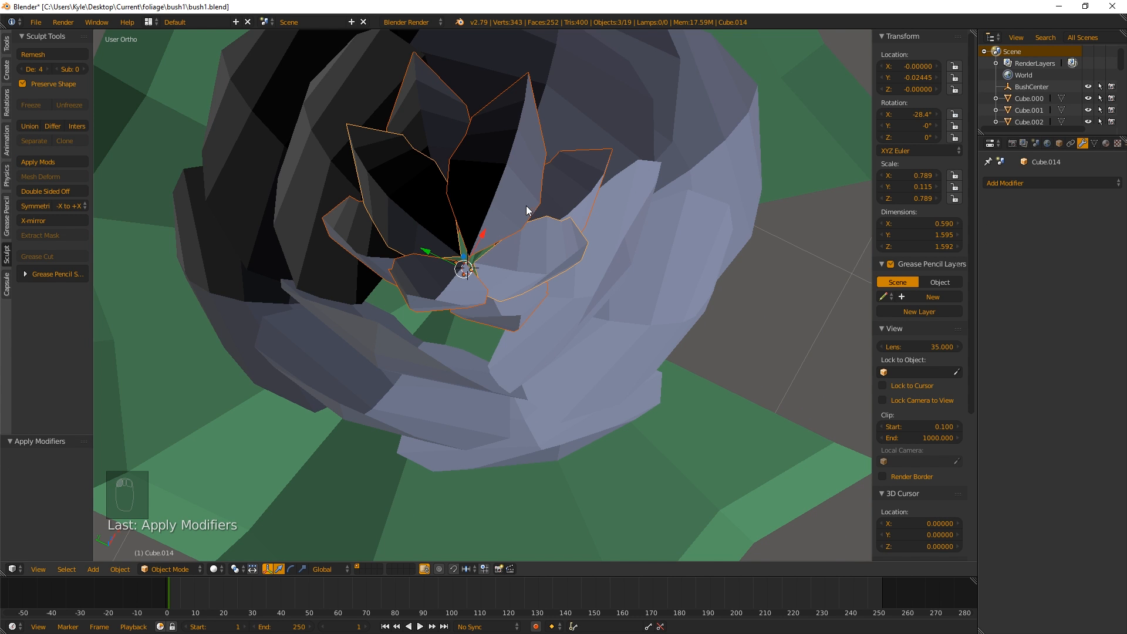
{"action": "key", "text": "shift+d"}
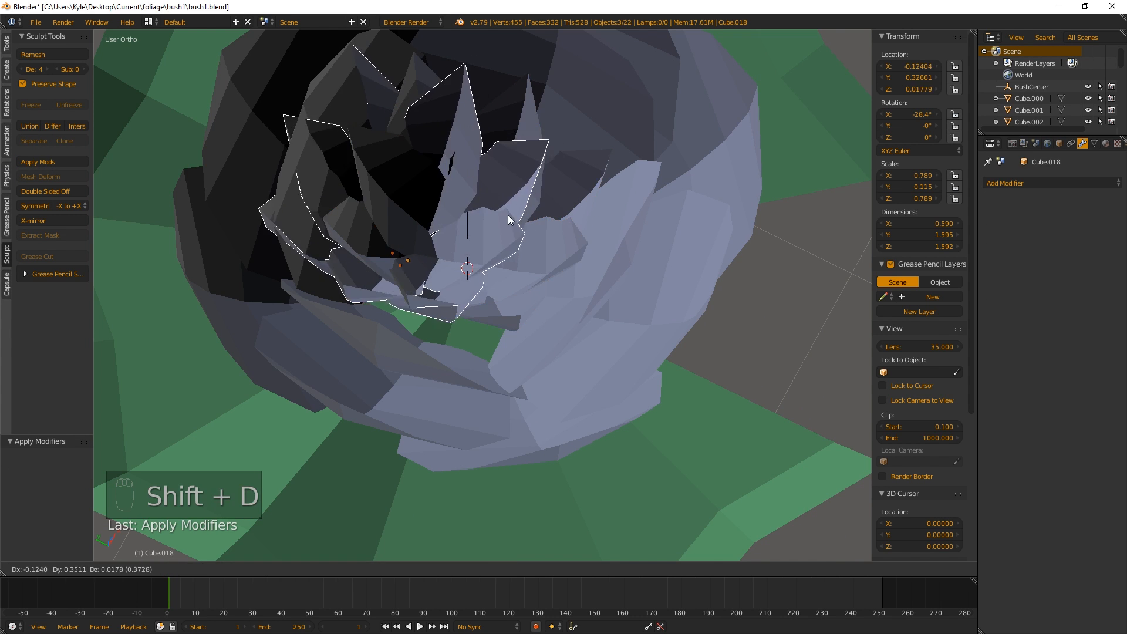
{"action": "right_click", "coordinate": [591, 245]}
{"action": "key", "text": "s"}
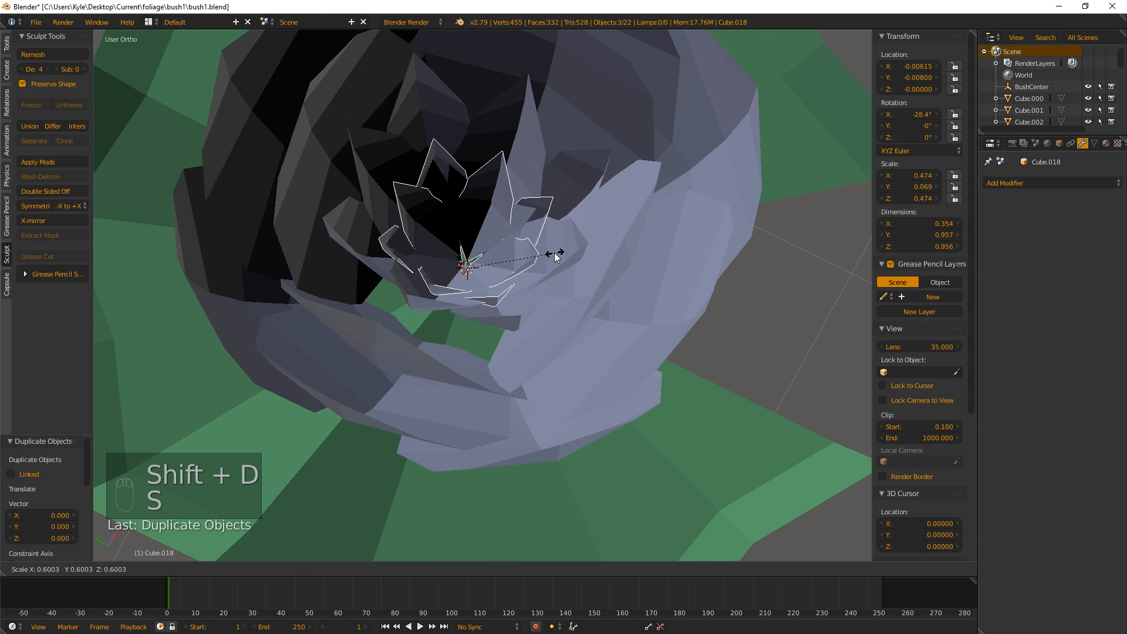
{"action": "left_click", "coordinate": [554, 252]}
{"action": "key", "text": "g"}
{"action": "key", "text": "z"}
{"action": "left_click", "coordinate": [557, 234]}
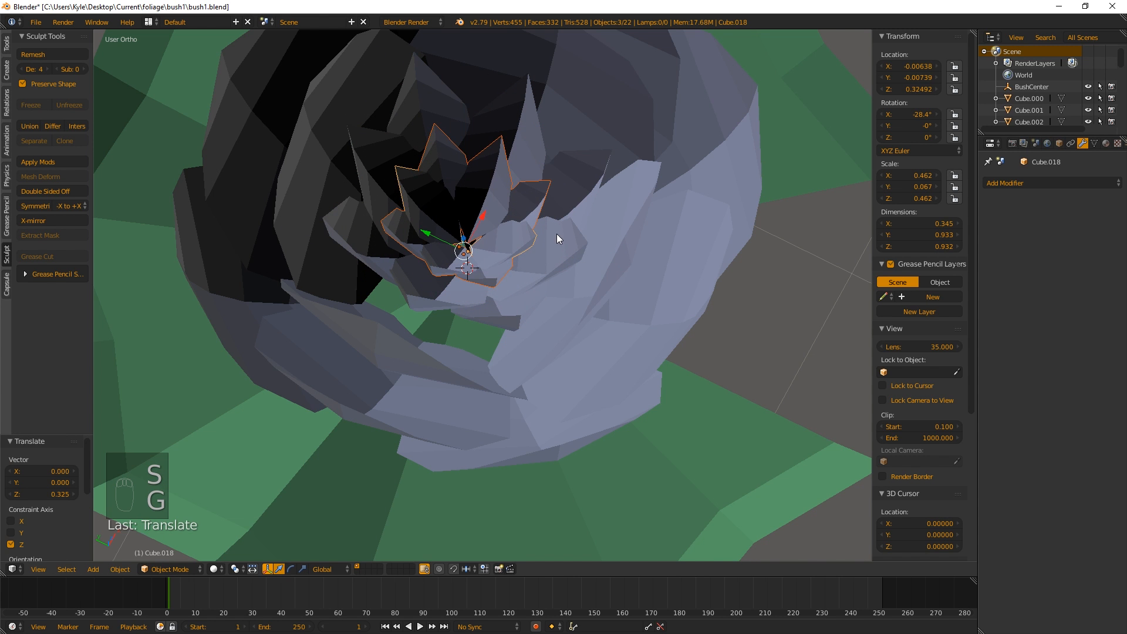
Duplicate the smaller leaf ring in place, scale the copy to 0.590 and raise it 0.244 along Z.
{"action": "middle_click_drag", "start_coordinate": [556, 233], "coordinate": [452, 214]}
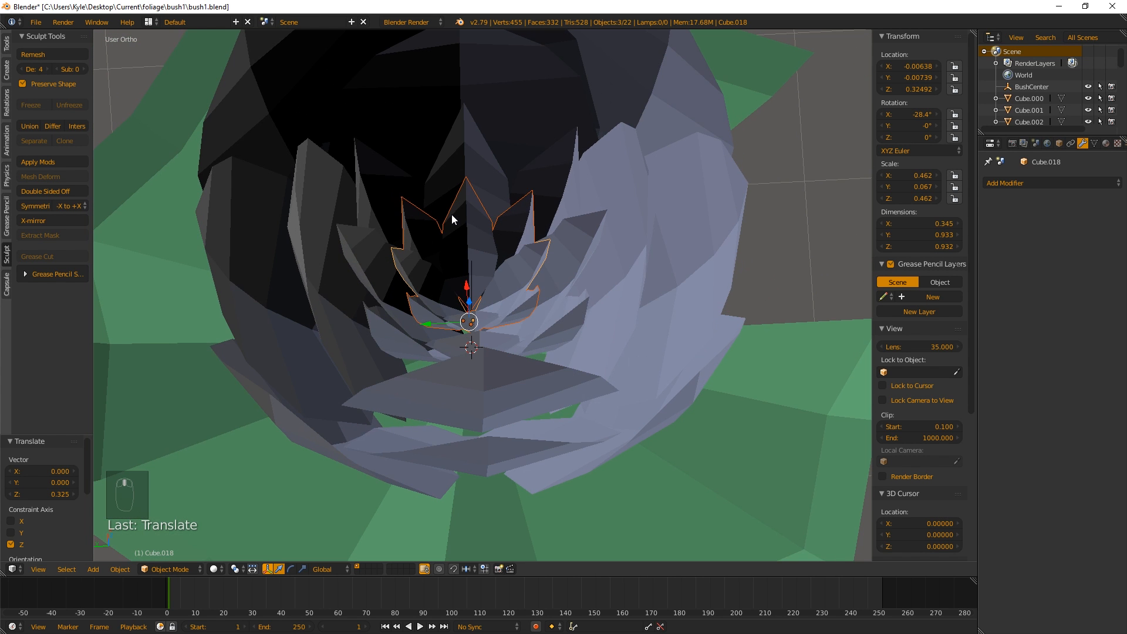
{"action": "key", "text": "shift+d"}
{"action": "right_click", "coordinate": [606, 299]}
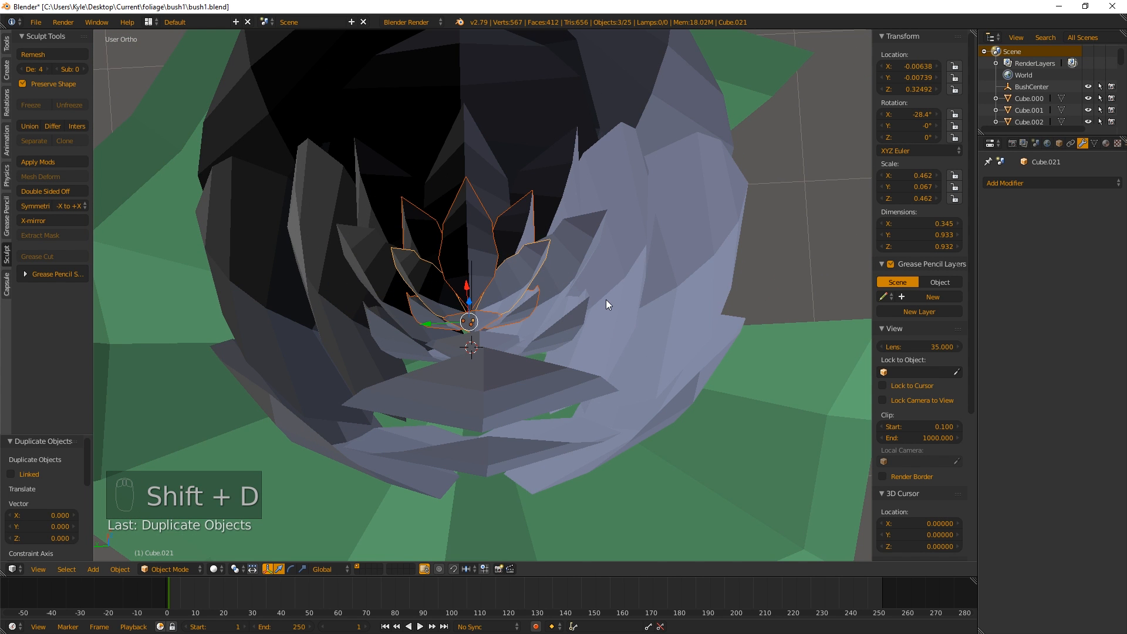
{"action": "key", "text": "s"}
{"action": "left_click", "coordinate": [567, 317]}
{"action": "key", "text": "g"}
{"action": "key", "text": "z"}
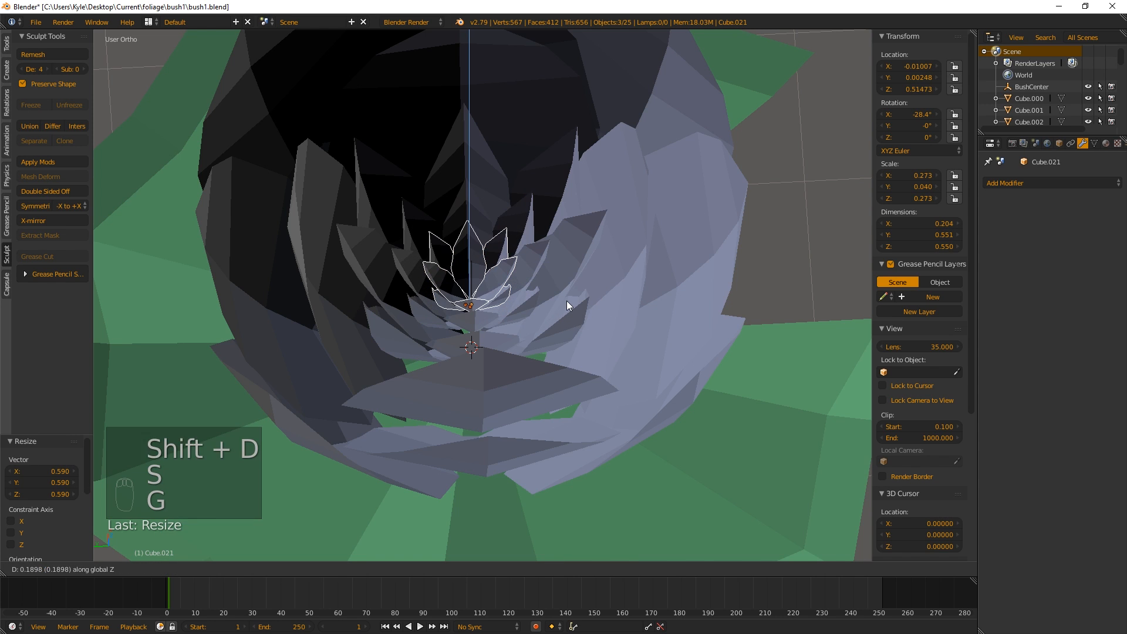
{"action": "left_click", "coordinate": [566, 296]}
{"action": "middle_click_drag", "start_coordinate": [566, 296], "coordinate": [309, 294]}
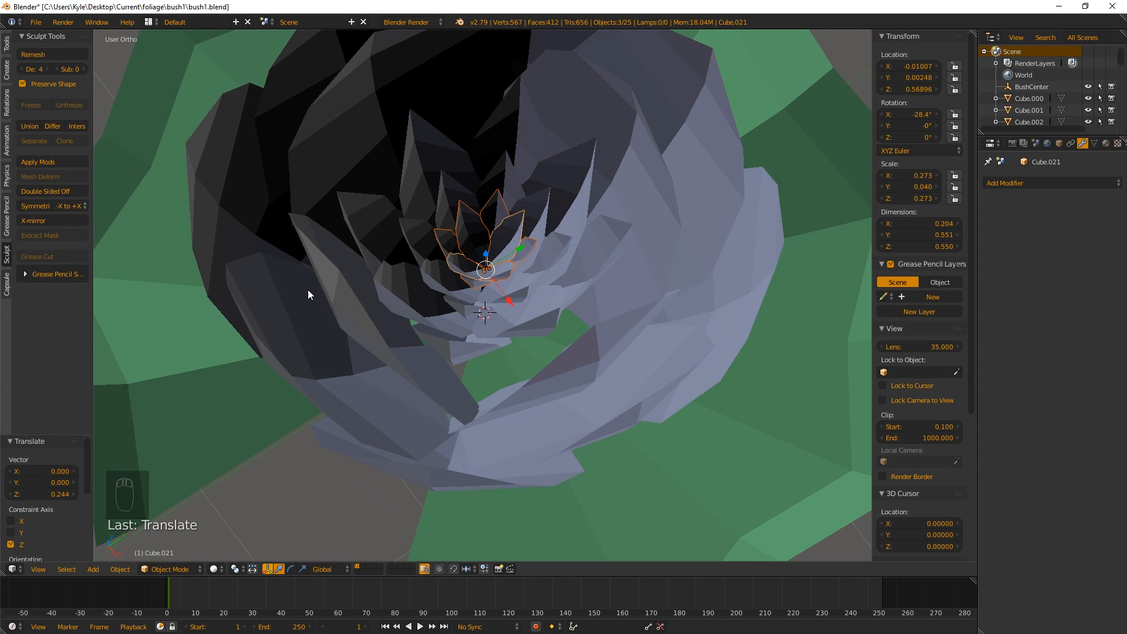
{"action": "scroll", "coordinate": [372, 319], "scroll_direction": "down", "scroll_amount": 5}
{"action": "middle_click_drag", "start_coordinate": [374, 309], "coordinate": [376, 341]}
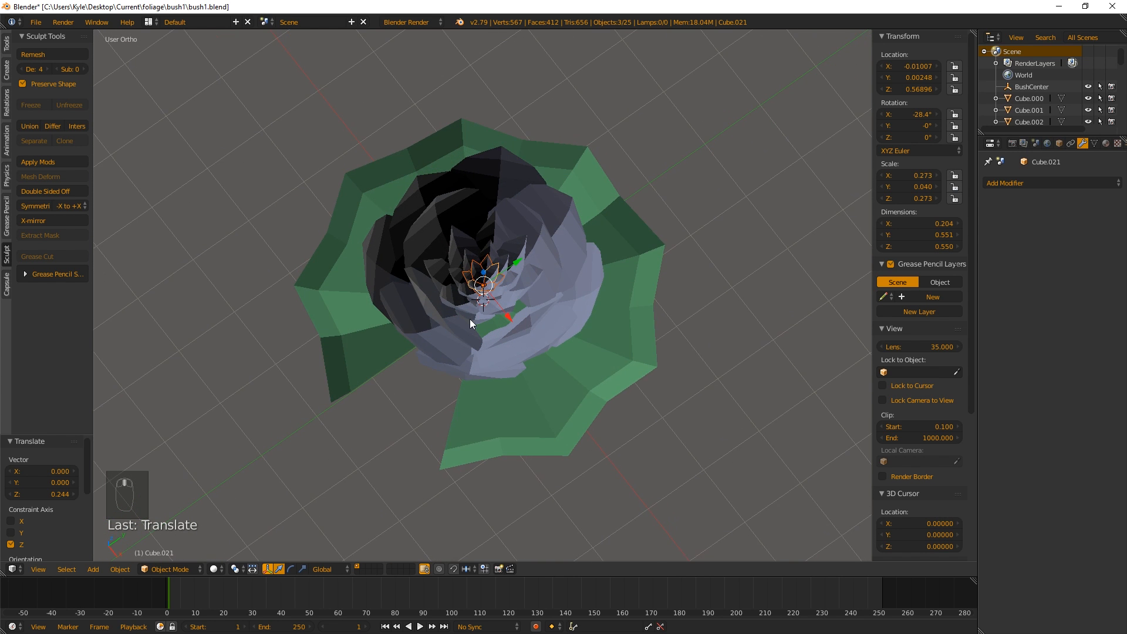
{"action": "scroll", "coordinate": [470, 318], "scroll_direction": "up", "scroll_amount": 4}
{"action": "right_click", "coordinate": [498, 321]}
{"action": "right_click", "coordinate": [496, 334], "text": "shift"}
{"action": "right_click", "coordinate": [520, 323], "text": "shift"}
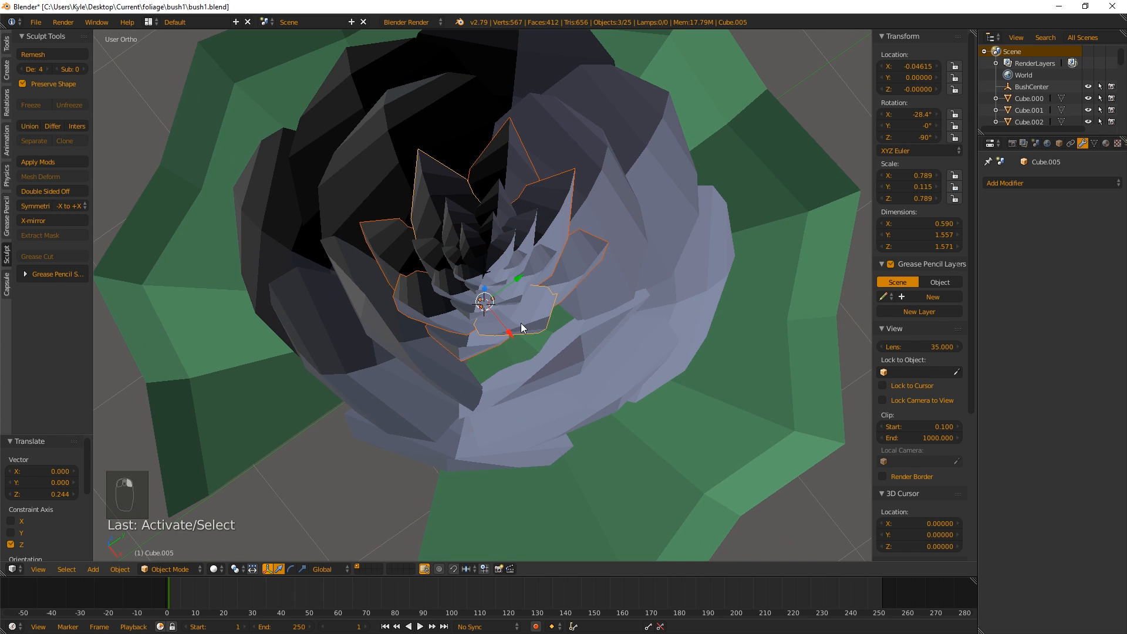
{"action": "scroll", "coordinate": [567, 319], "scroll_direction": "down", "scroll_amount": 3}
Hide the wide outer leaves, the green base leaves and the BushCenter empty, keeping only the narrow leaves in view.
{"action": "right_click", "coordinate": [535, 341]}
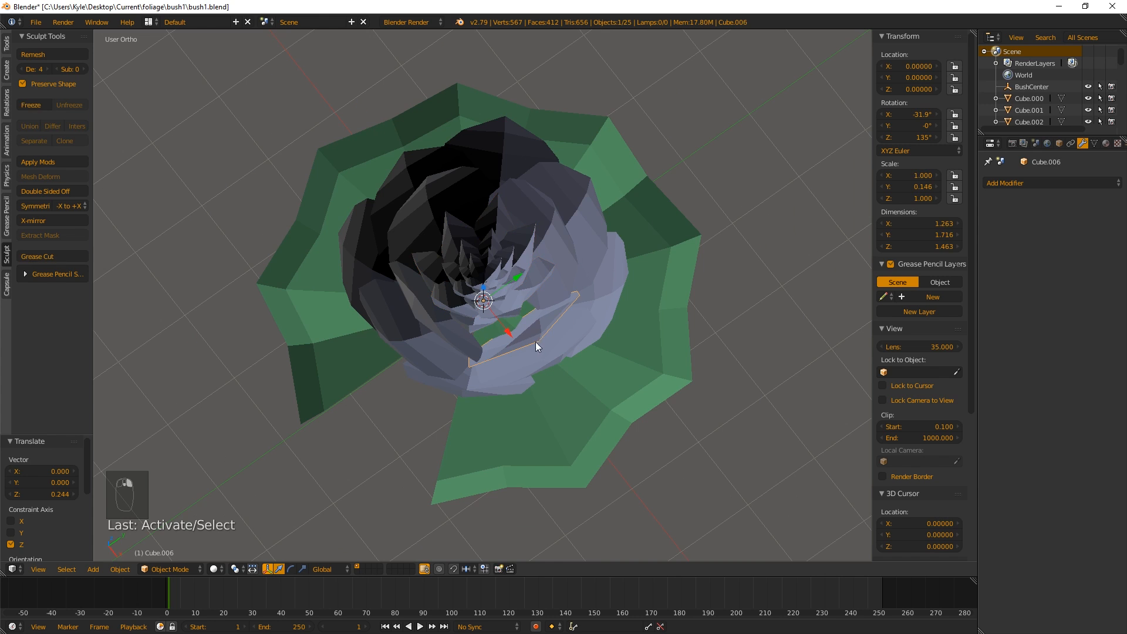
{"action": "right_click", "coordinate": [598, 310], "text": "shift"}
{"action": "right_click", "coordinate": [561, 269], "text": "shift"}
{"action": "right_click", "coordinate": [388, 302], "text": "shift"}
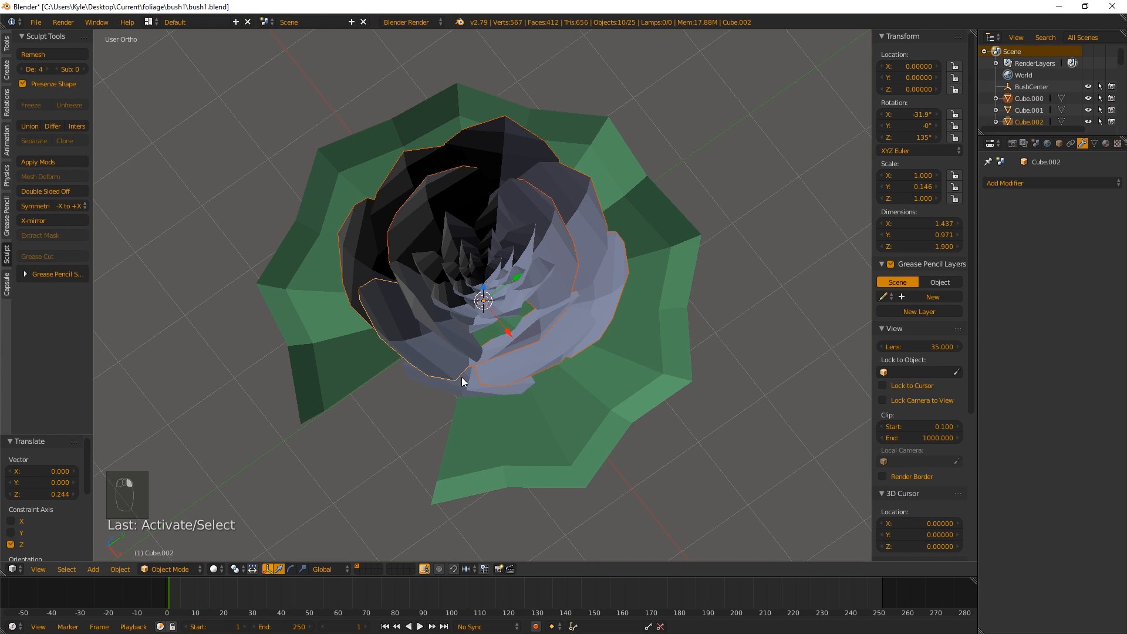
{"action": "right_click", "coordinate": [480, 389], "text": "shift"}
{"action": "middle_click_drag", "start_coordinate": [434, 321], "coordinate": [481, 313]}
{"action": "key", "text": "h"}
{"action": "middle_click_drag", "start_coordinate": [464, 268], "coordinate": [528, 314]}
{"action": "right_click", "coordinate": [550, 337]}
{"action": "key", "text": "h"}
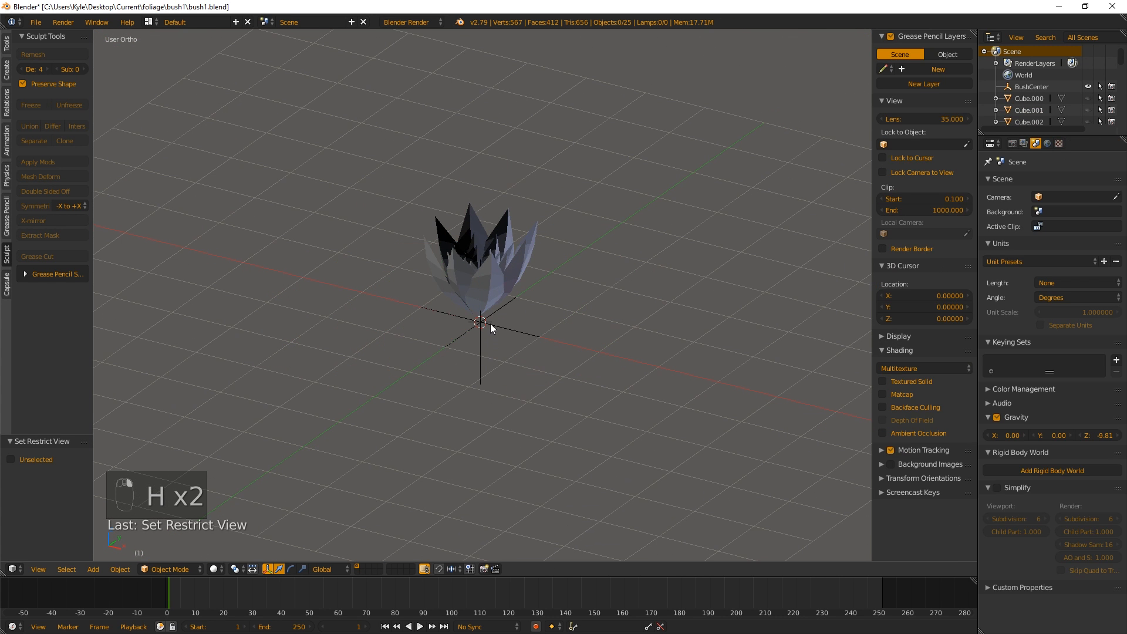
{"action": "key", "text": "h"}
Select all the narrow leaf sets in the bush centre and move them down about 0.272 along Z.
{"action": "key", "text": "a"}
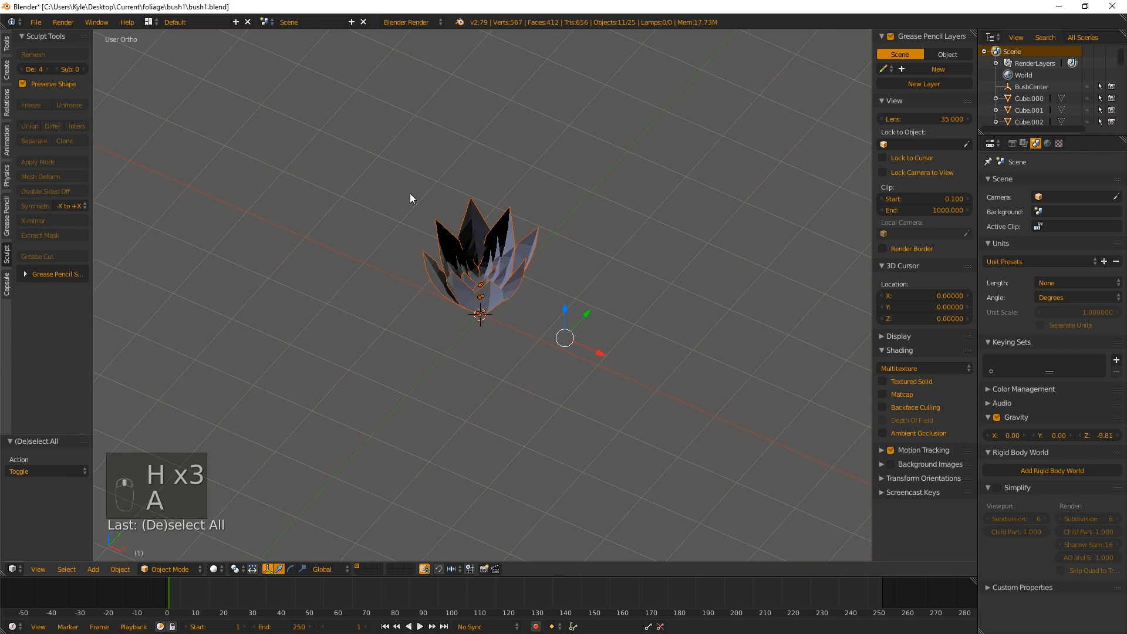
{"action": "key", "text": "b"}
{"action": "key", "text": "a"}
{"action": "key", "text": "b"}
{"action": "left_click_drag", "start_coordinate": [390, 179], "coordinate": [550, 312]}
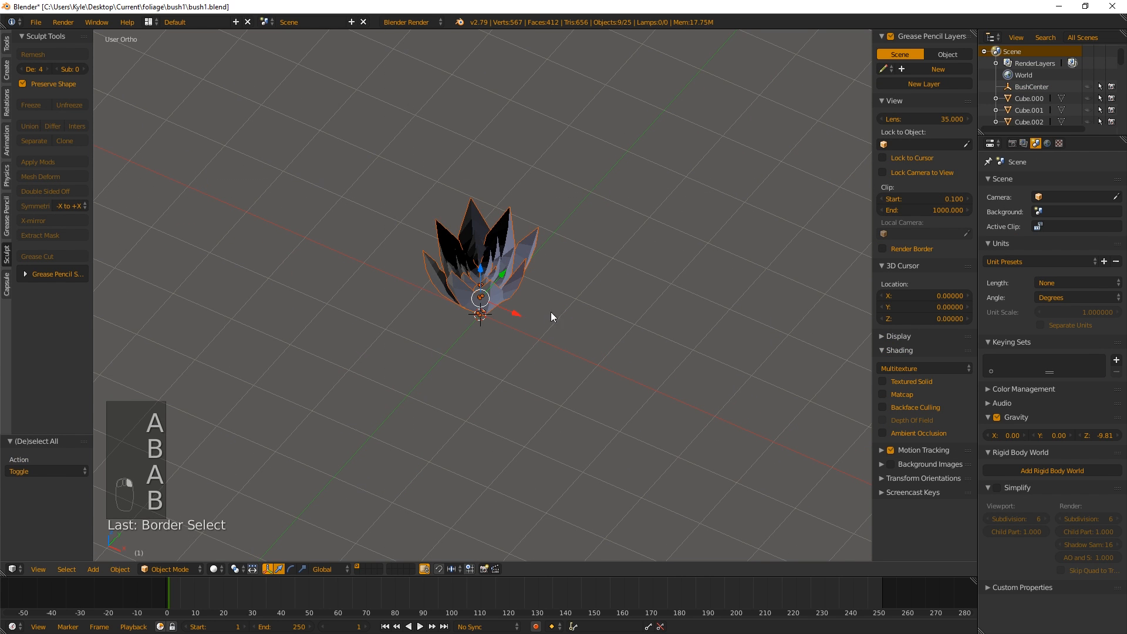
{"action": "key", "text": "g"}
{"action": "key", "text": "z"}
{"action": "left_click", "coordinate": [562, 280]}
{"action": "key", "text": "a"}
{"action": "key", "text": "a"}
{"action": "key", "text": "a"}
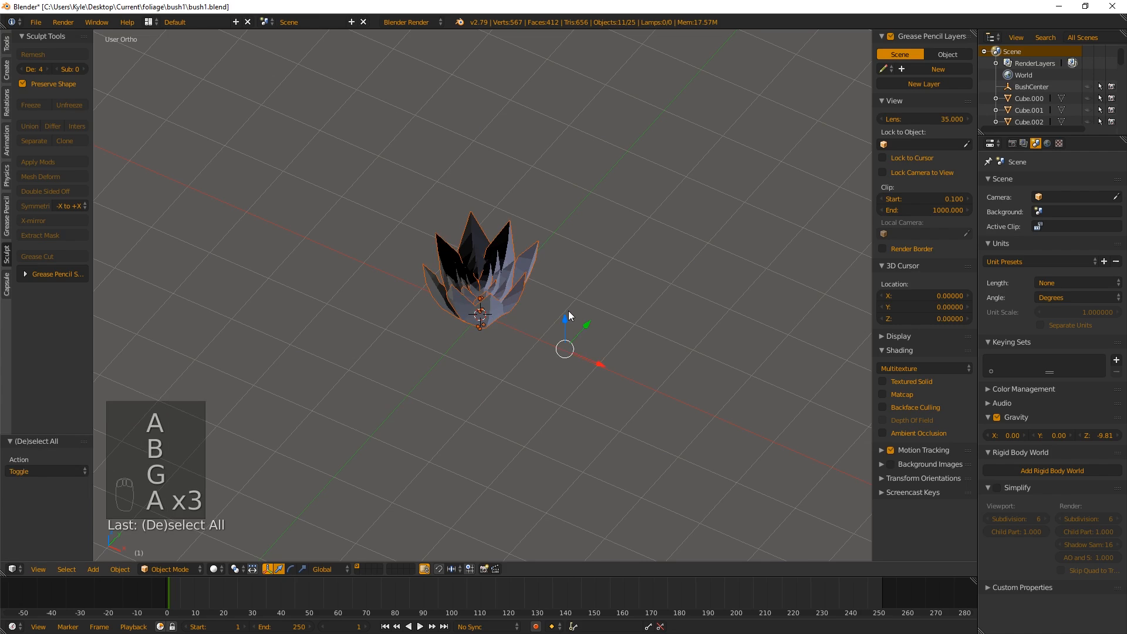
Reveal all hidden objects and inspect how the lowered narrow leaves sit inside the bush.
{"action": "key", "text": "alt+h"}
{"action": "scroll", "coordinate": [491, 308], "scroll_direction": "up", "scroll_amount": 4}
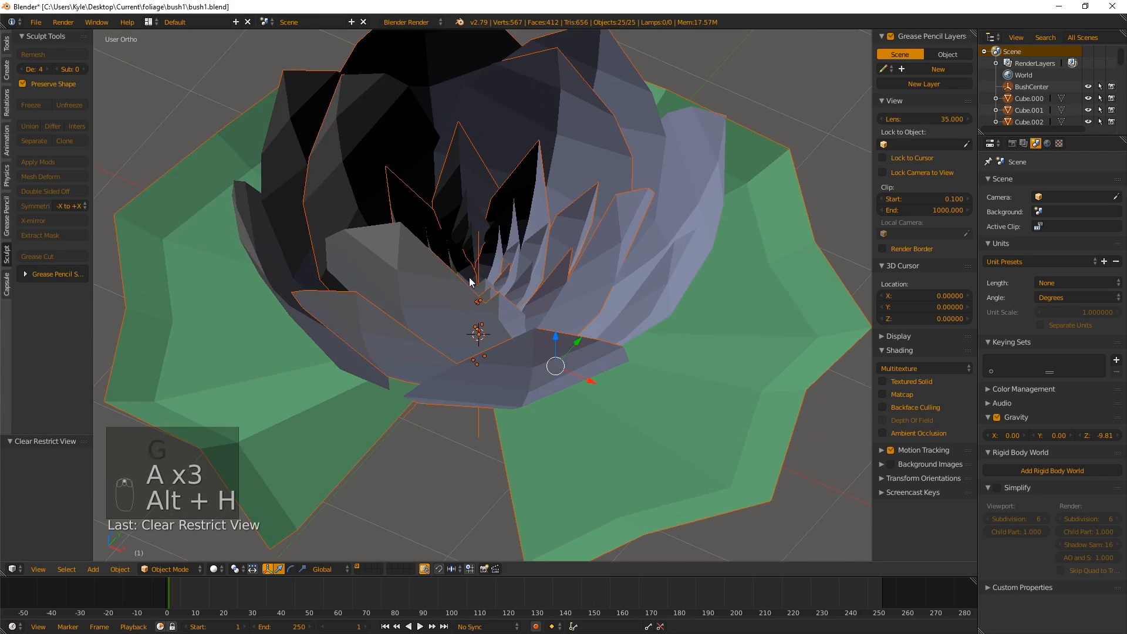
{"action": "middle_click_drag", "start_coordinate": [470, 282], "coordinate": [616, 299]}
{"action": "scroll", "coordinate": [617, 300], "scroll_direction": "down", "scroll_amount": 5}
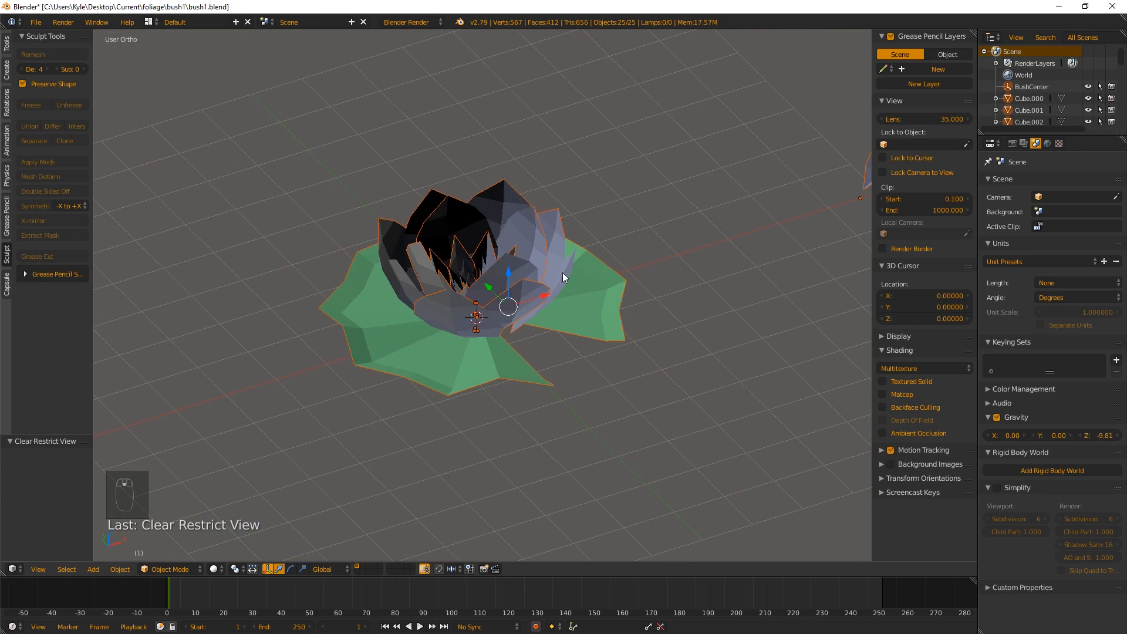
{"action": "middle_click_drag", "start_coordinate": [562, 273], "coordinate": [512, 337]}
{"action": "scroll", "coordinate": [512, 337], "scroll_direction": "up", "scroll_amount": 5}
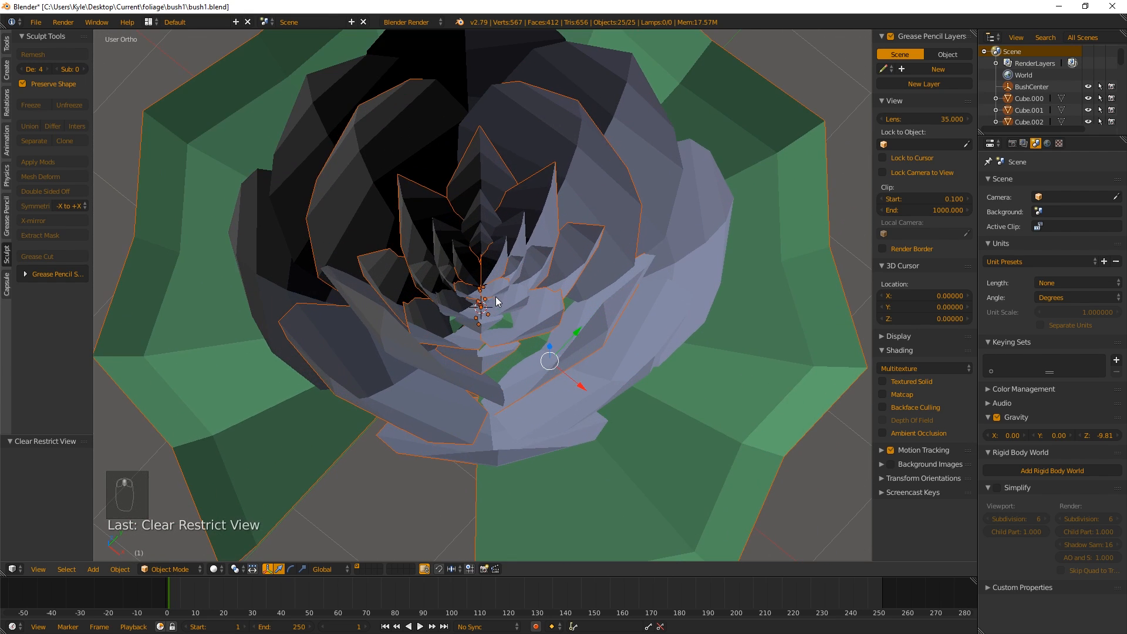
{"action": "right_click", "coordinate": [486, 364]}
{"action": "right_click", "coordinate": [528, 323], "text": "shift"}
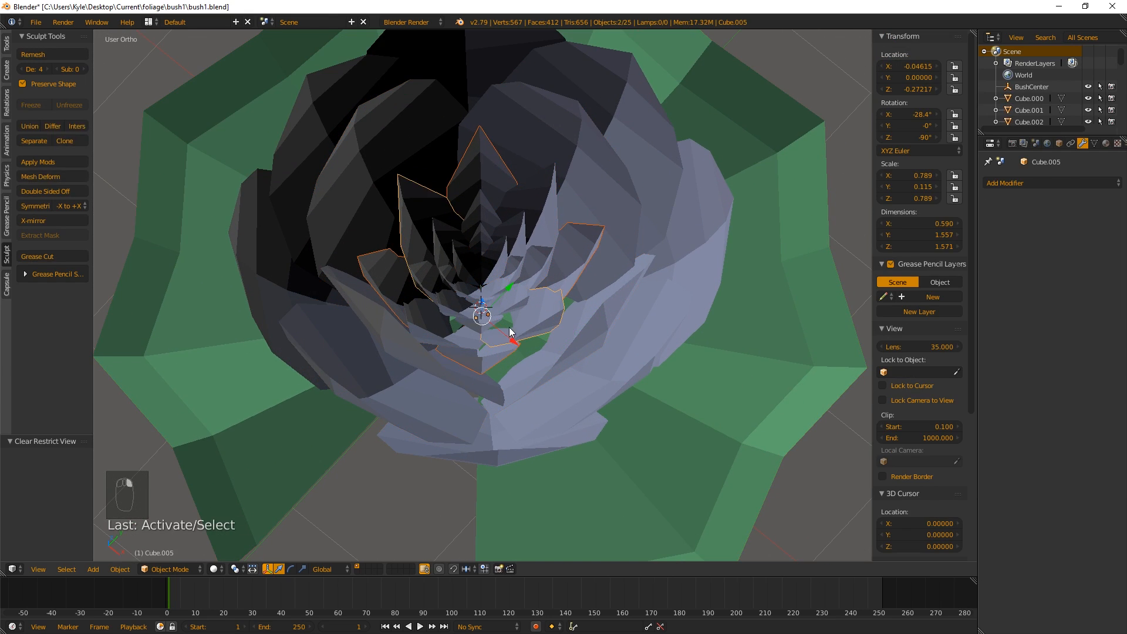
Undo the recent selections and the reveal to isolate the narrow leaves again.
{"action": "key", "text": "ctrl+z"}
{"action": "key", "text": "ctrl+z"}
{"action": "key", "text": "ctrl+z"}
{"action": "key", "text": "ctrl+z"}
{"action": "key", "text": "ctrl+z"}
{"action": "key", "text": "ctrl+z"}
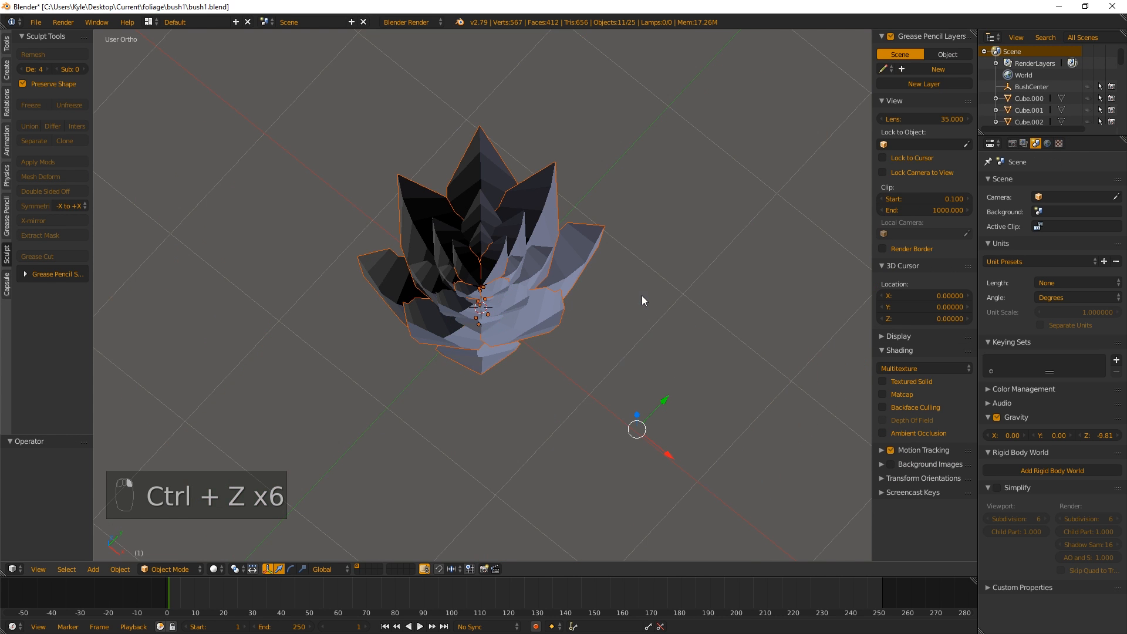
Try to join the box-selected narrow leaf sets without an active object.
{"action": "middle_click_drag", "start_coordinate": [506, 320], "coordinate": [511, 264]}
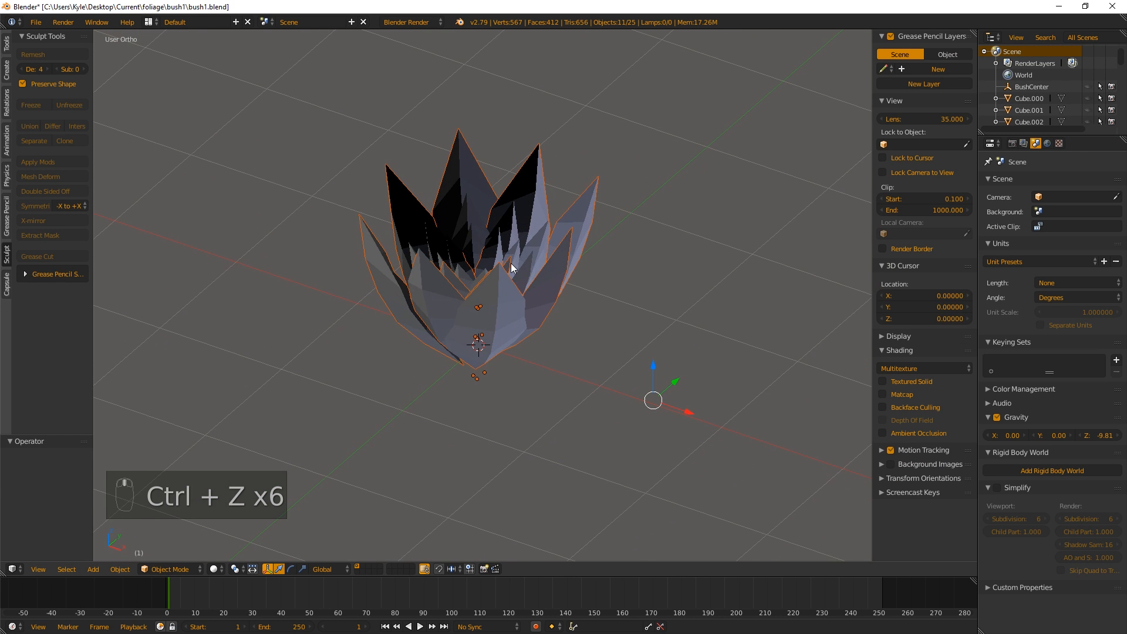
{"action": "key", "text": "a"}
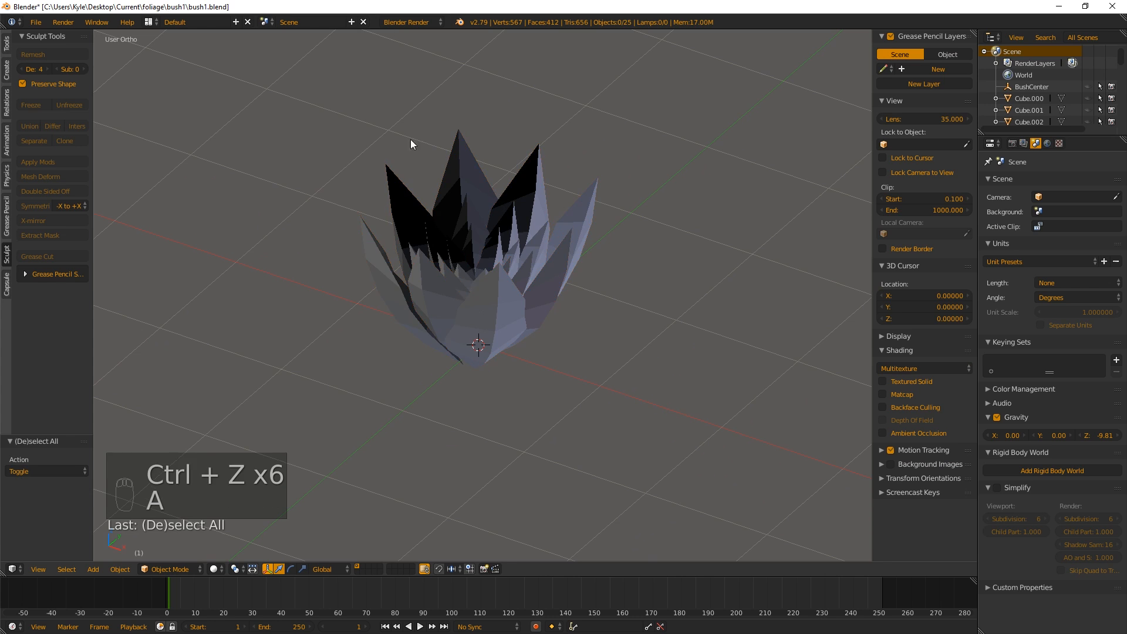
{"action": "key", "text": "b"}
{"action": "left_click_drag", "start_coordinate": [342, 108], "coordinate": [629, 398]}
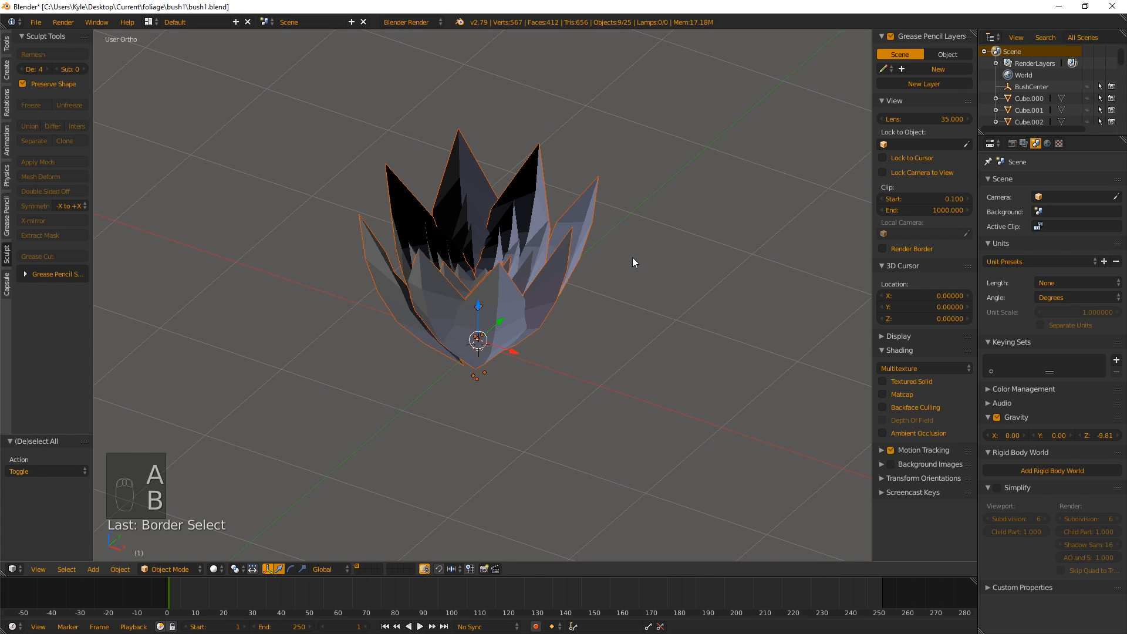
{"action": "key", "text": "ctrl+j"}
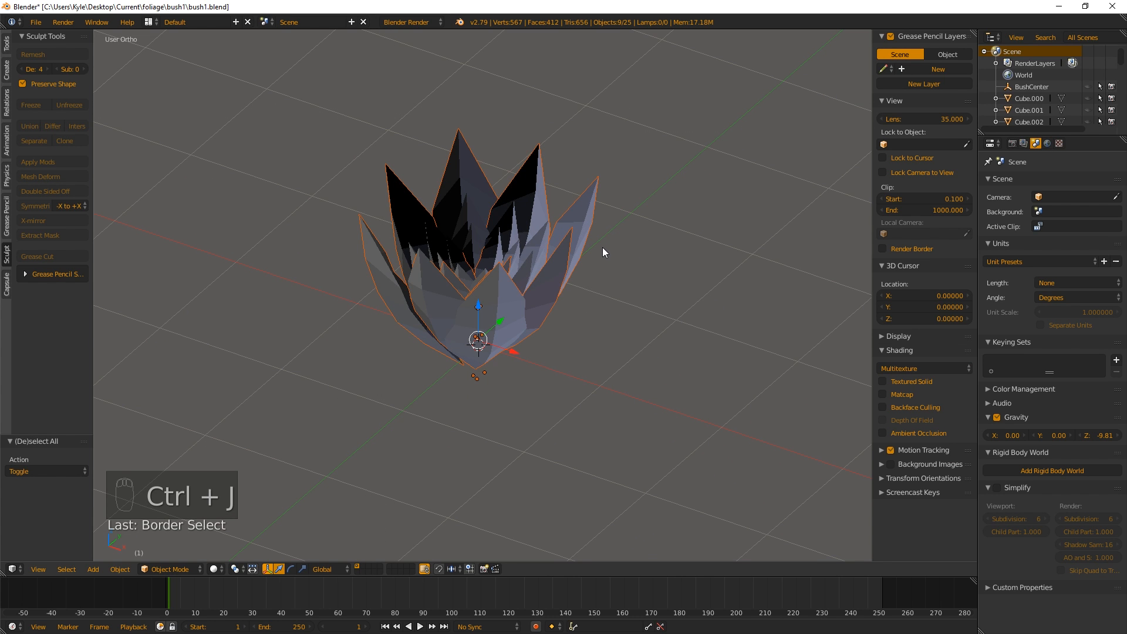
{"action": "key", "text": "ctrl+j"}
{"action": "key", "text": "a"}
Make one centre leaf set active, select all the narrow centre sets, apply their modifiers and join them into one object.
{"action": "right_click", "coordinate": [461, 239]}
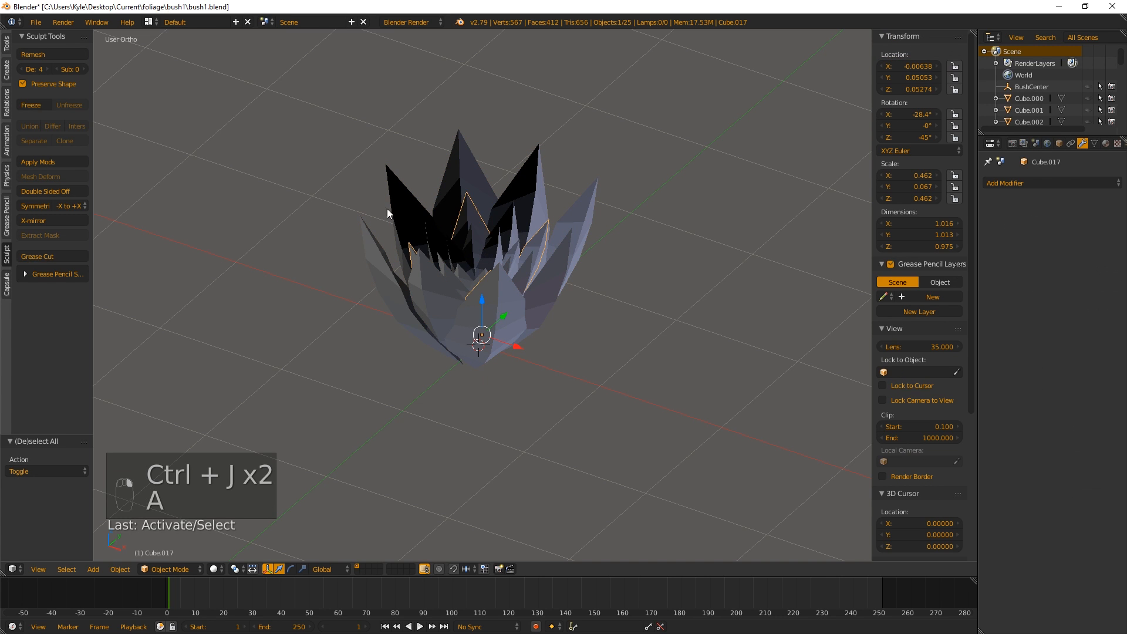
{"action": "key", "text": "a"}
{"action": "key", "text": "b"}
{"action": "left_click_drag", "start_coordinate": [312, 105], "coordinate": [660, 386]}
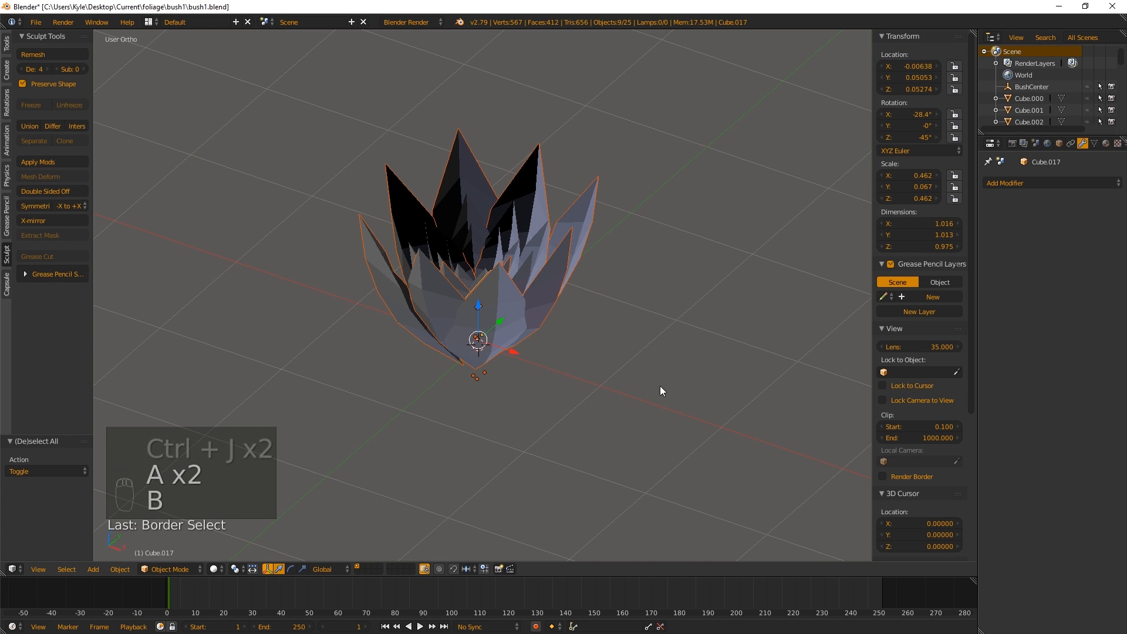
{"action": "left_click", "coordinate": [47, 164]}
{"action": "key", "text": "ctrl+j"}
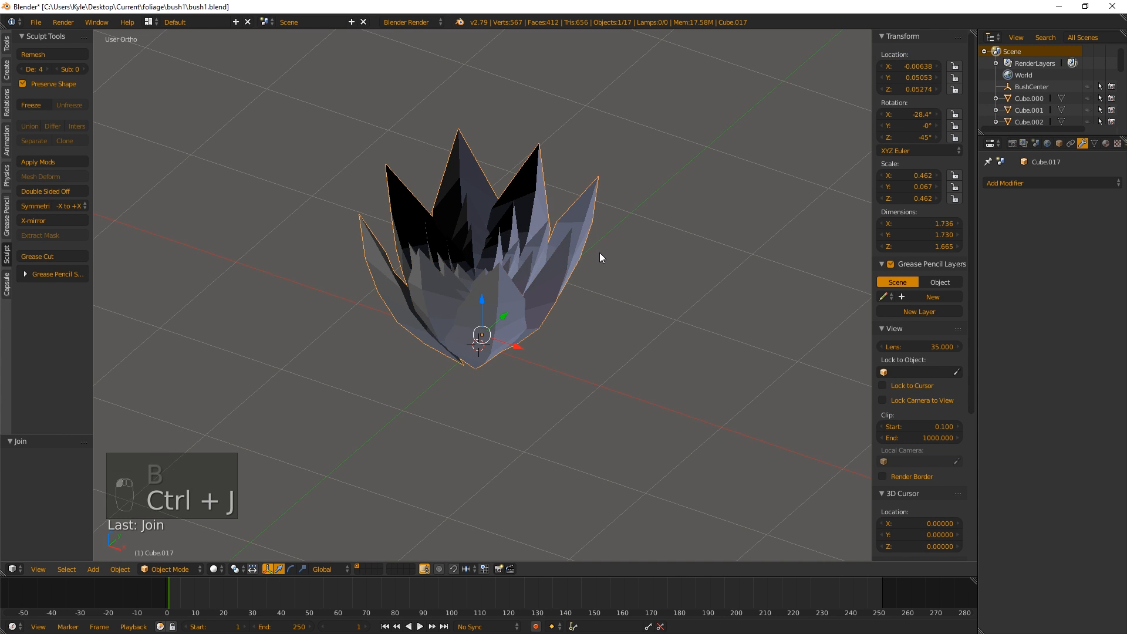
{"action": "middle_click_drag", "start_coordinate": [600, 252], "coordinate": [574, 243]}
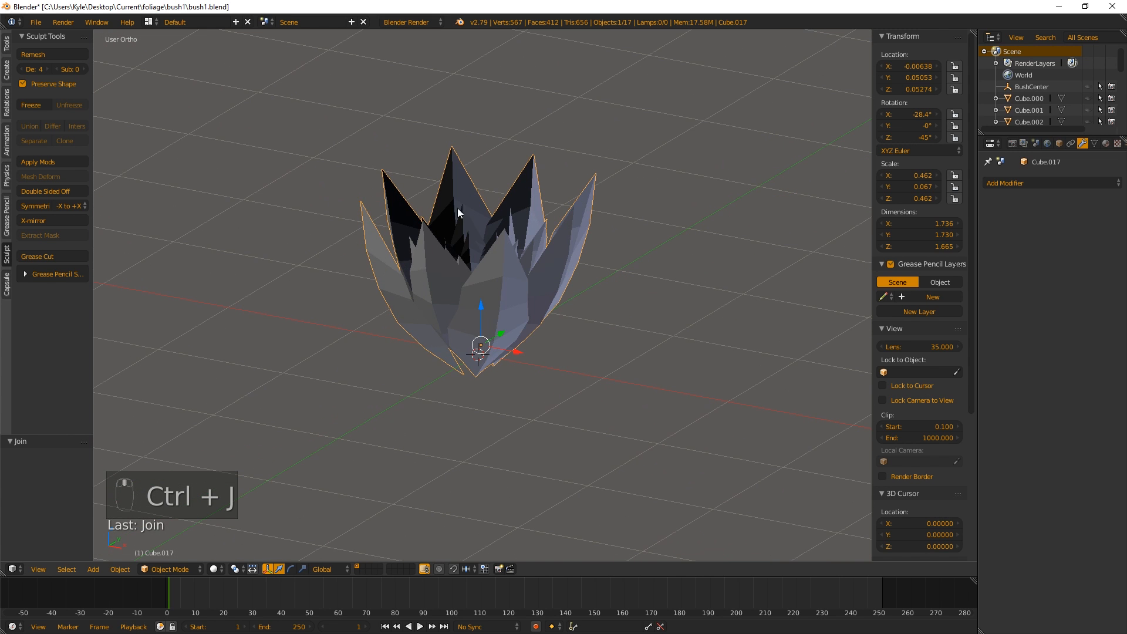
{"action": "middle_click_drag", "start_coordinate": [459, 212], "coordinate": [558, 235]}
Add a new material to the joined centre leaves and name it Yellow.
{"action": "left_click", "coordinate": [1048, 143]}
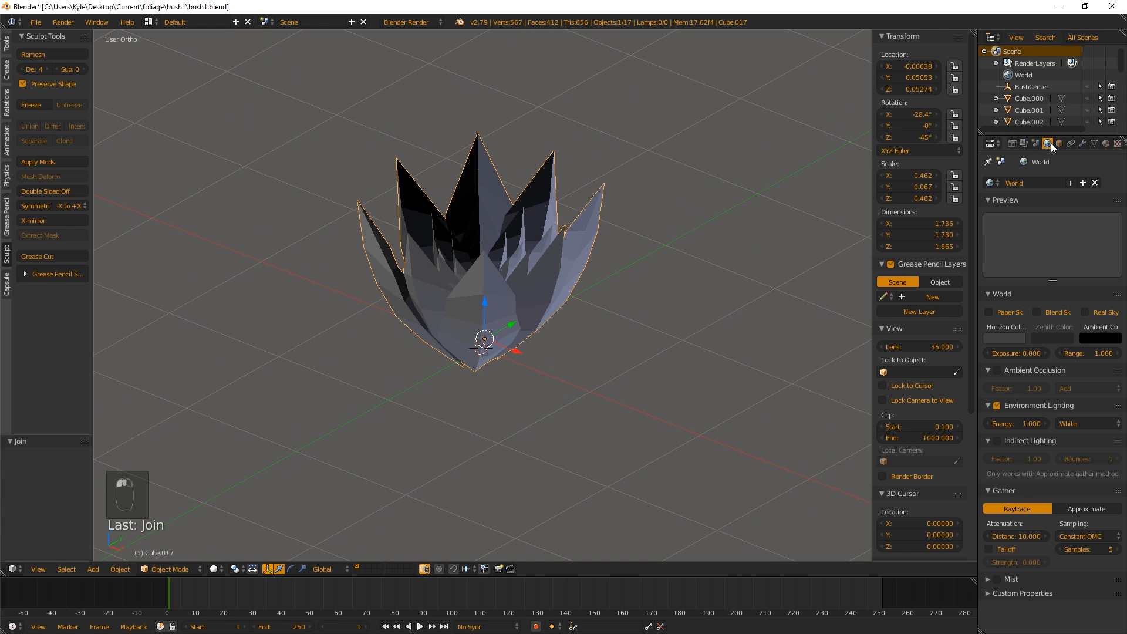
{"action": "left_click", "coordinate": [1106, 144]}
{"action": "left_click", "coordinate": [1038, 223]}
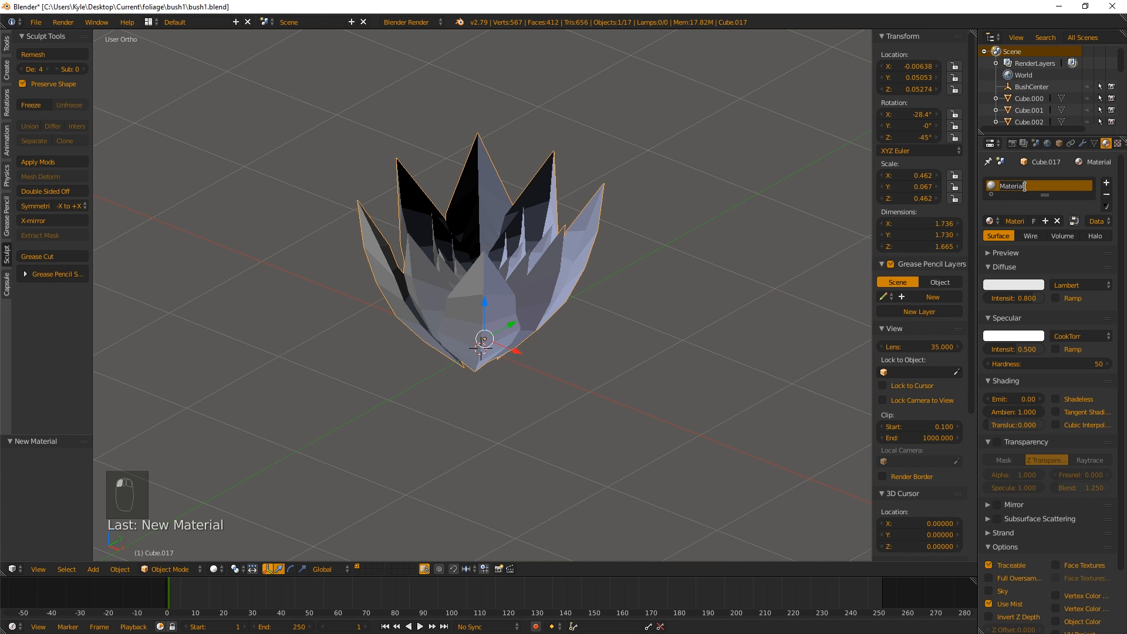
{"action": "left_click", "coordinate": [1025, 186]}
{"action": "type", "text": "Yellow"}
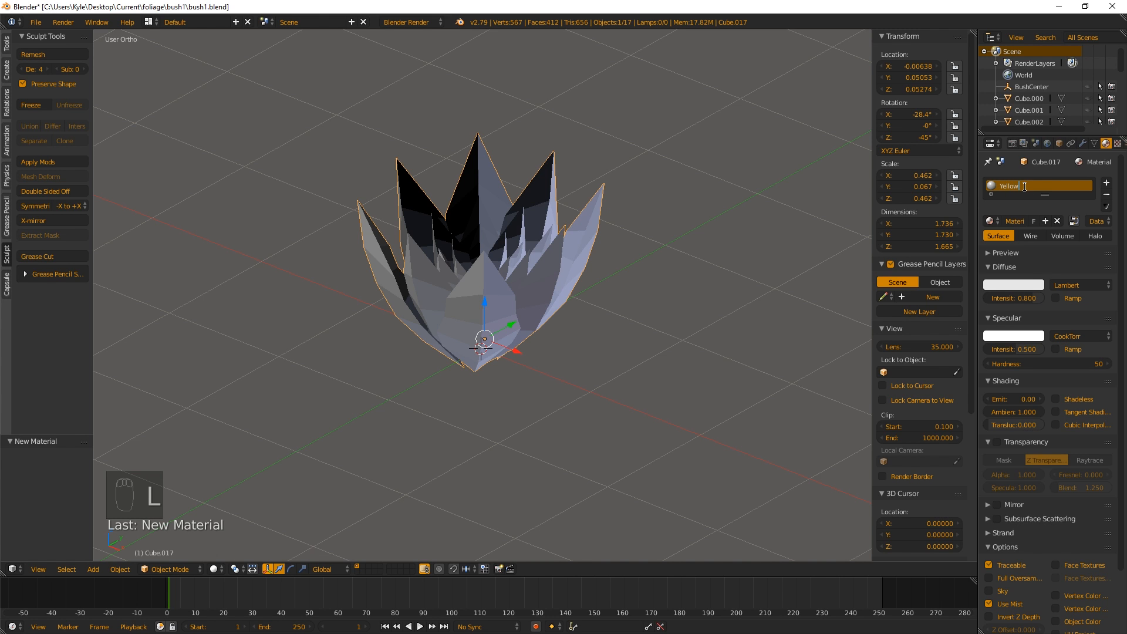
Set the Yellow material's diffuse colour to a slightly greenish yellow and its specular intensity to about 0.583.
{"action": "left_click", "coordinate": [1018, 287]}
{"action": "mouse_move", "coordinate": [954, 182]}
{"action": "left_mouse_down"}
{"action": "mouse_move", "coordinate": [967, 180]}
{"action": "mouse_move", "coordinate": [958, 185]}
{"action": "left_mouse_up"}
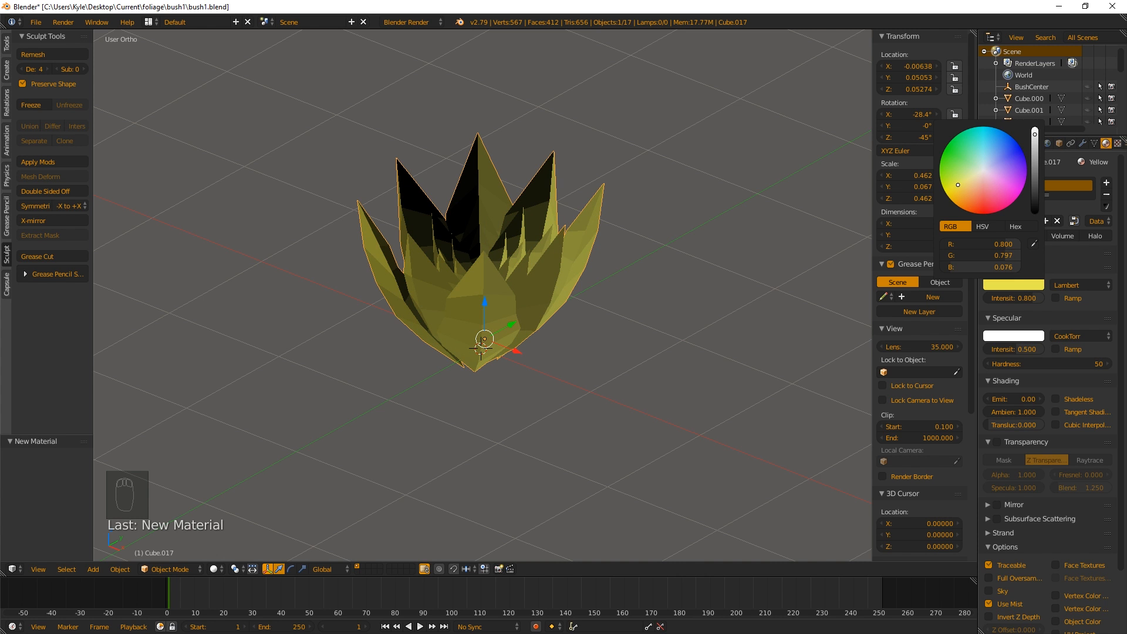
{"action": "left_click_drag", "start_coordinate": [1013, 349], "coordinate": [1023, 349]}
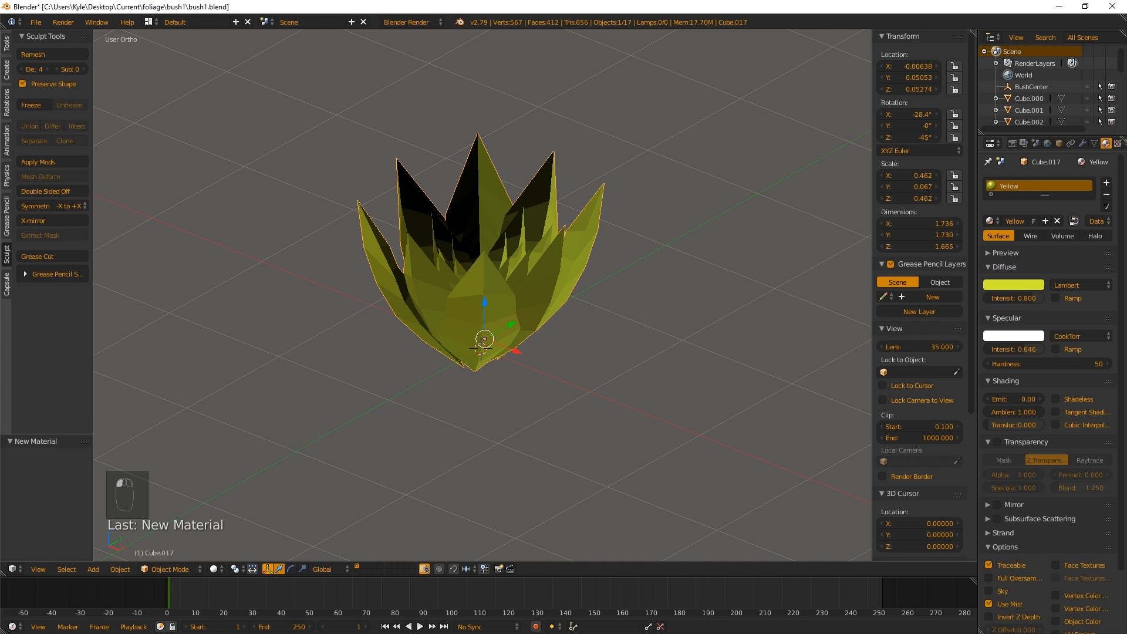
{"action": "key", "text": "a"}
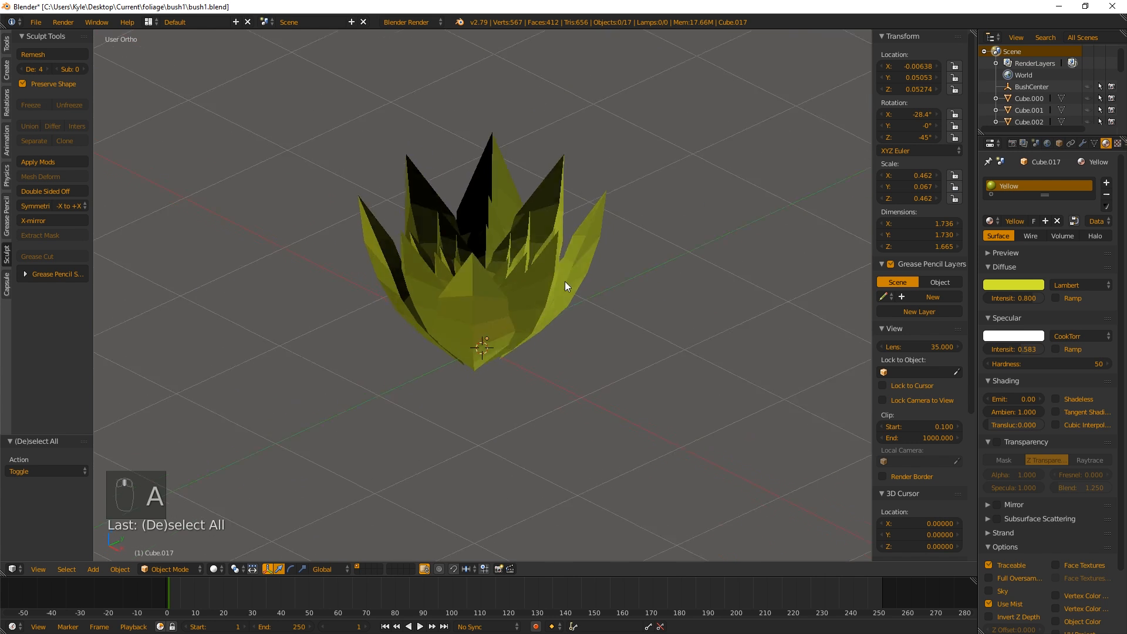
Reveal all hidden objects around the yellow centre leaves.
{"action": "key", "text": "a"}
{"action": "key", "text": "a"}
{"action": "key", "text": "a"}
{"action": "key", "text": "a"}
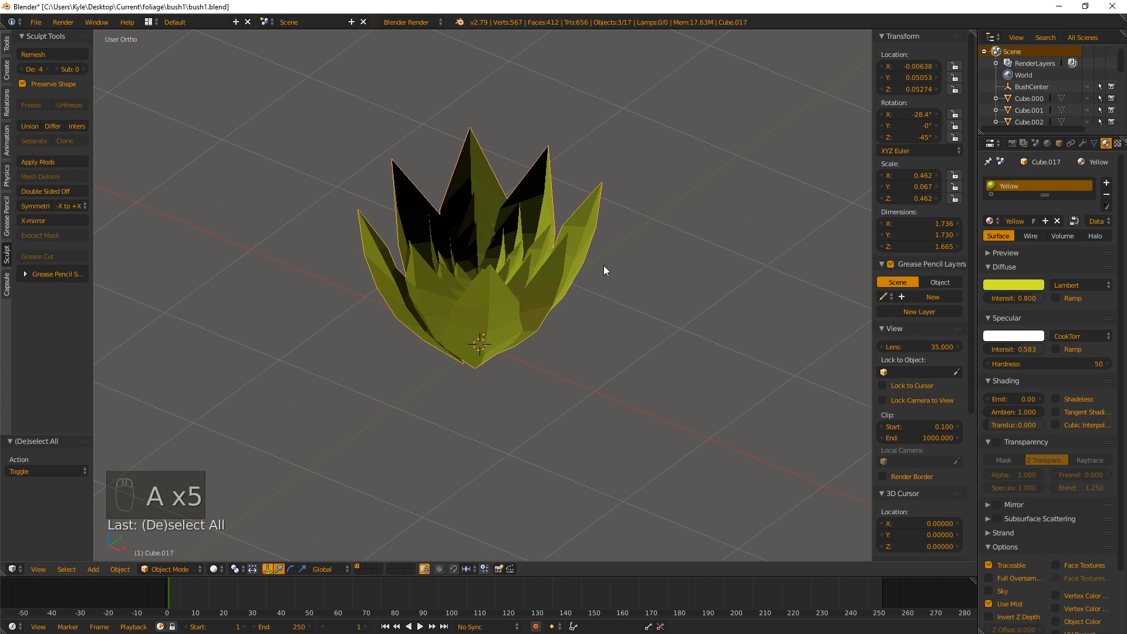
{"action": "key", "text": "space"}
{"action": "key", "text": "alt+h"}
{"action": "middle_click_drag", "start_coordinate": [664, 265], "coordinate": [519, 284]}
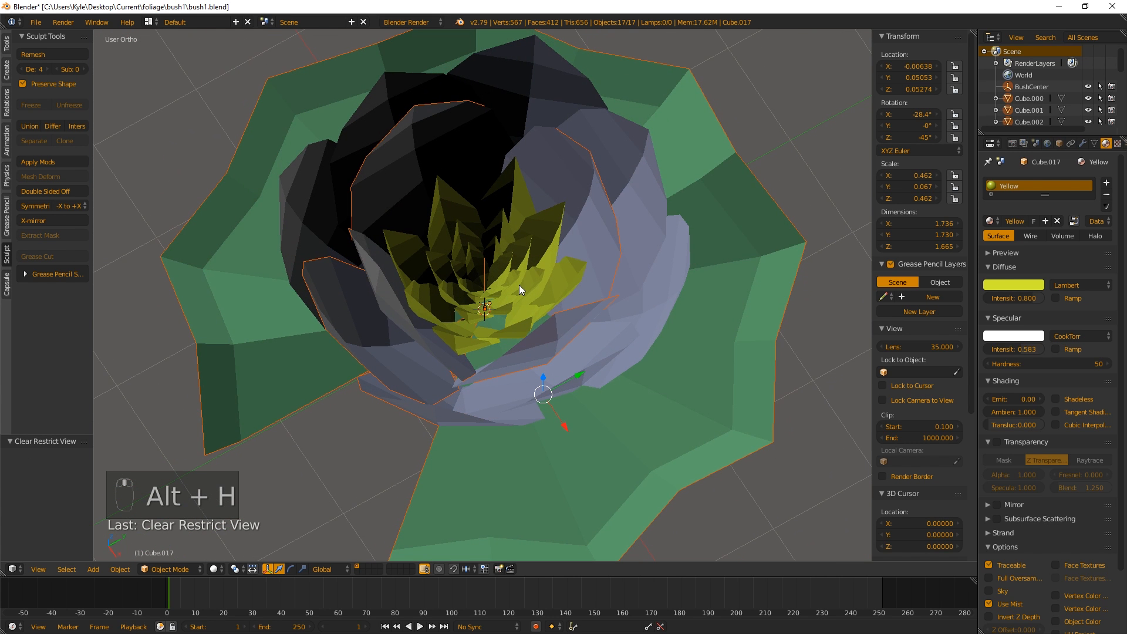
Select all the grey petal objects around the yellow centre and join them into one object.
{"action": "right_click", "coordinate": [632, 227]}
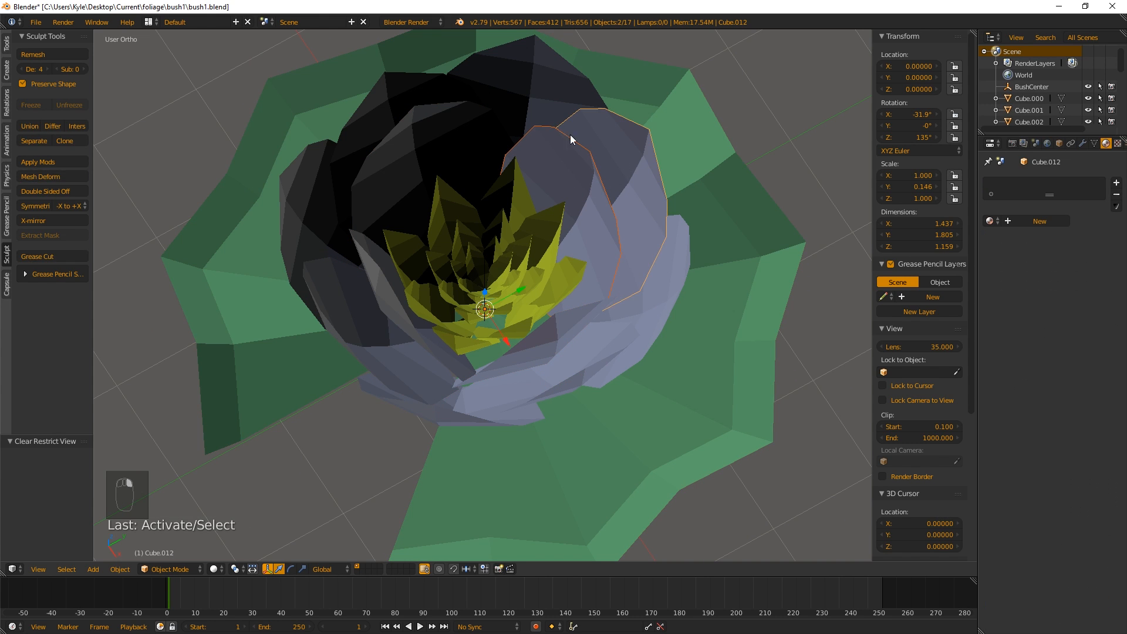
{"action": "right_click", "coordinate": [390, 302], "text": "shift"}
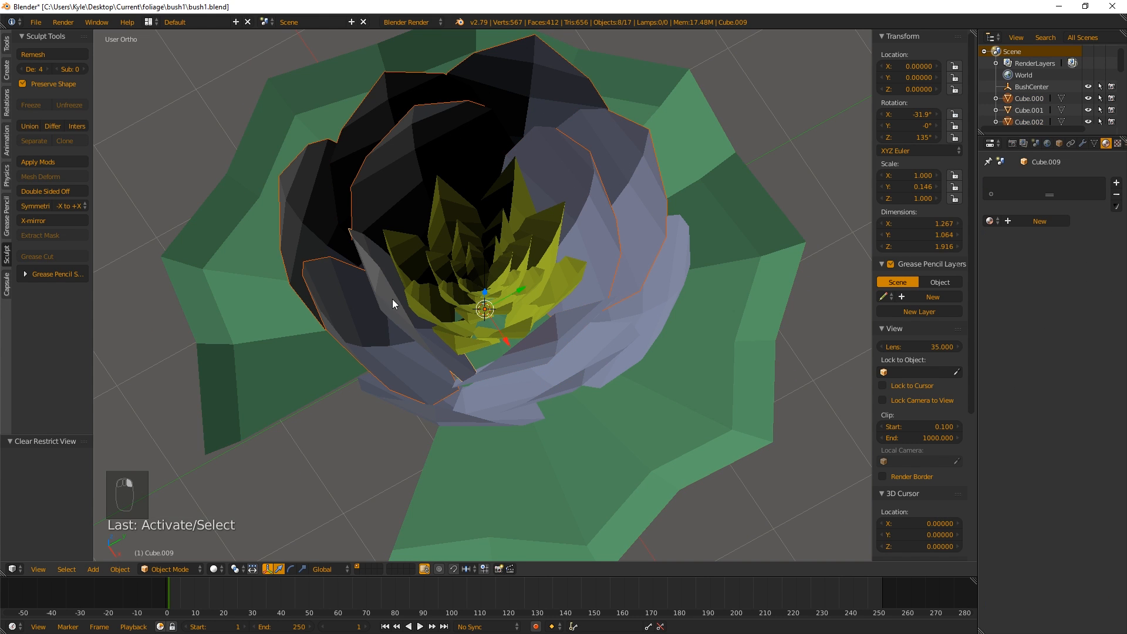
{"action": "right_click", "coordinate": [478, 417], "text": "shift"}
{"action": "right_click", "coordinate": [569, 397], "text": "shift"}
{"action": "right_click", "coordinate": [570, 336], "text": "shift"}
{"action": "right_click", "coordinate": [653, 300], "text": "shift"}
{"action": "middle_click_drag", "start_coordinate": [653, 306], "coordinate": [665, 279]}
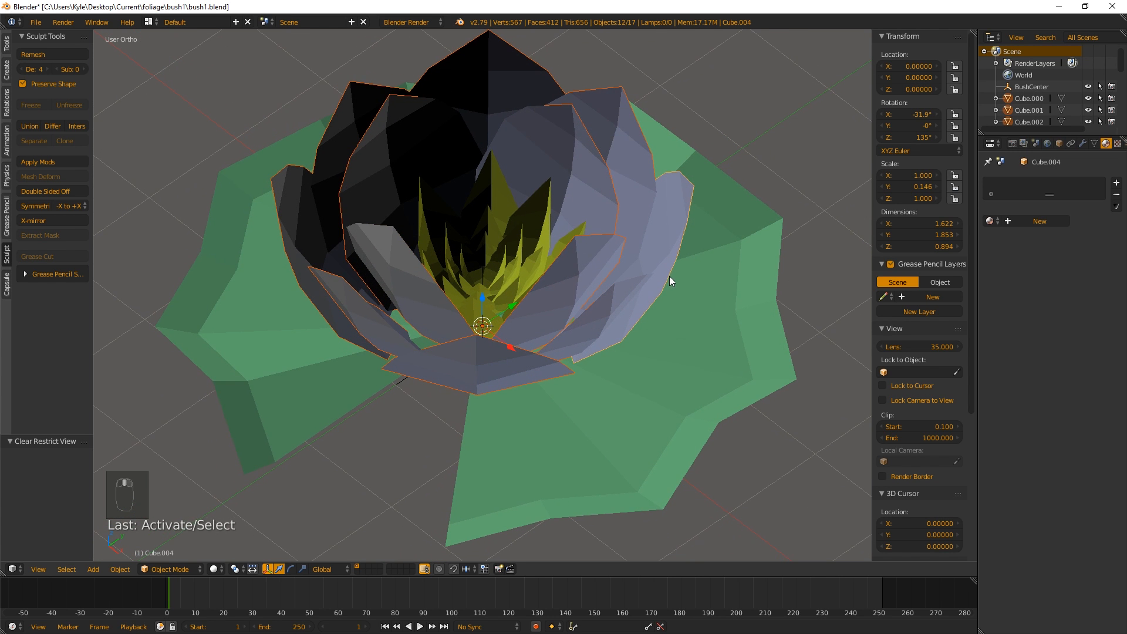
{"action": "key", "text": "ctrl+j"}
{"action": "key", "text": "g"}
{"action": "right_click", "coordinate": [606, 196]}
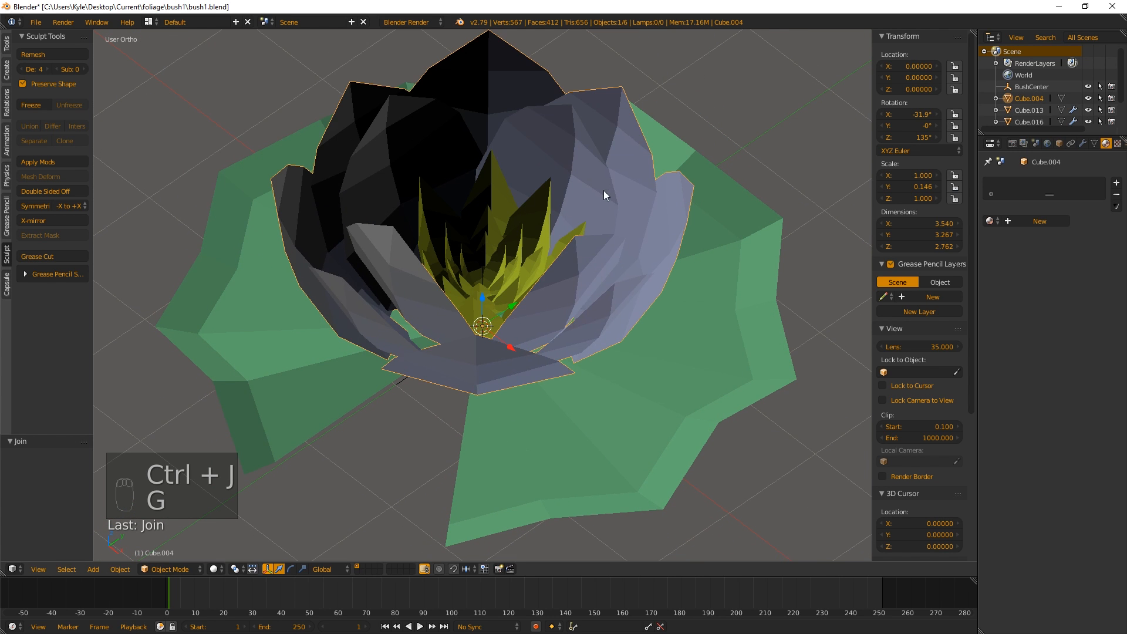
Add a new material named Pink to the joined petals and set its diffuse colour to pink.
{"action": "left_click", "coordinate": [1048, 223]}
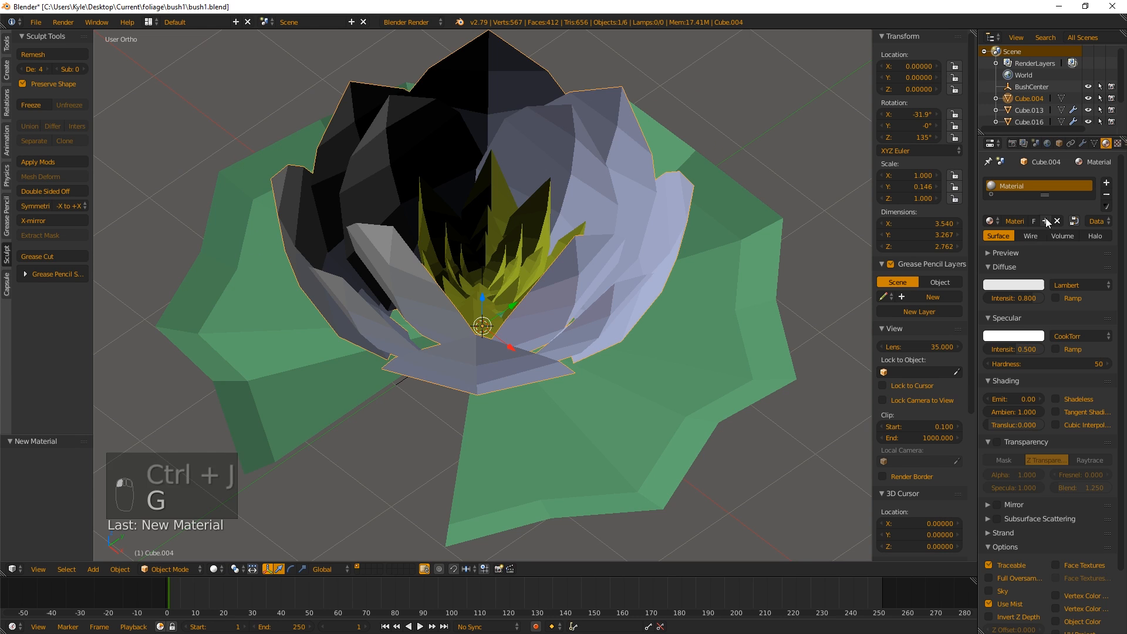
{"action": "double_click", "coordinate": [1013, 184]}
{"action": "type", "text": "Pink"}
{"action": "key", "text": "Return"}
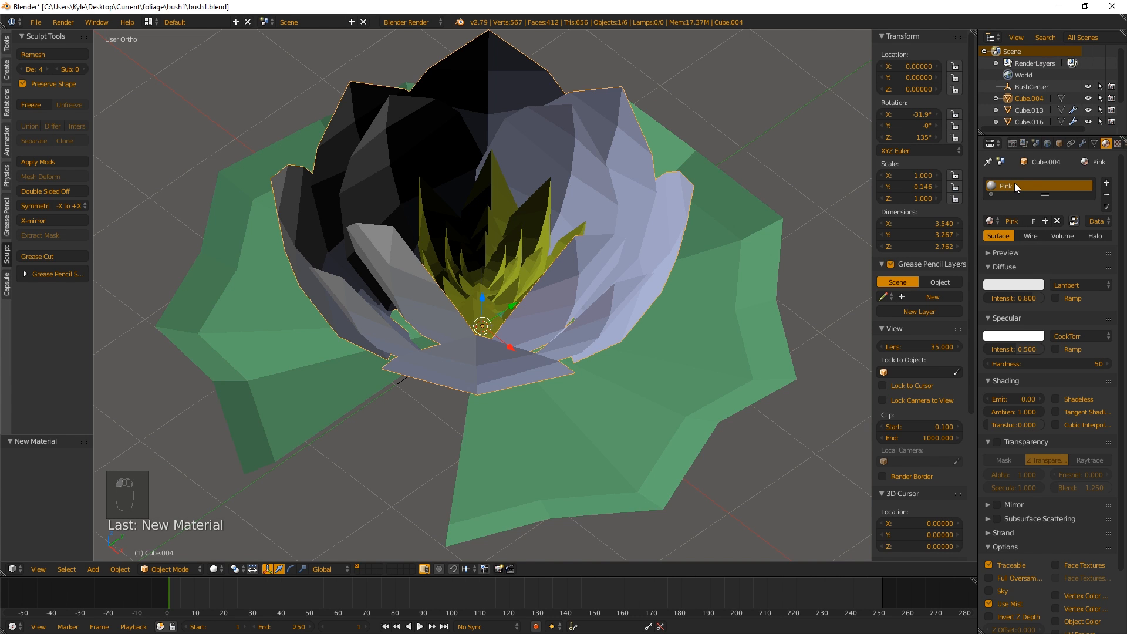
{"action": "left_click", "coordinate": [1010, 287]}
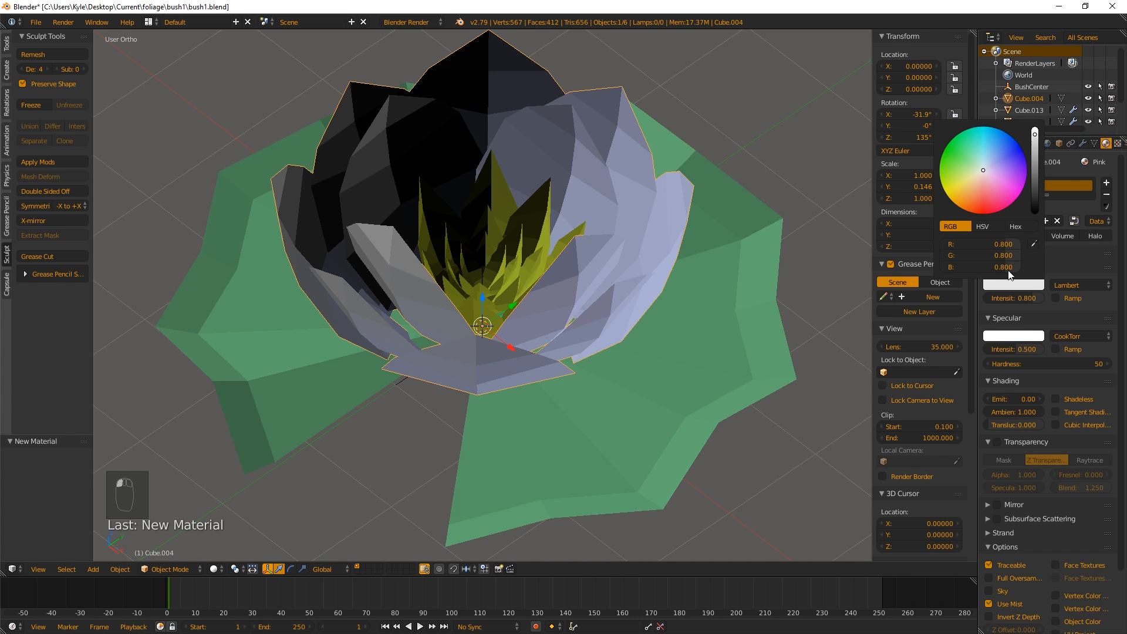
{"action": "left_click", "coordinate": [1000, 183]}
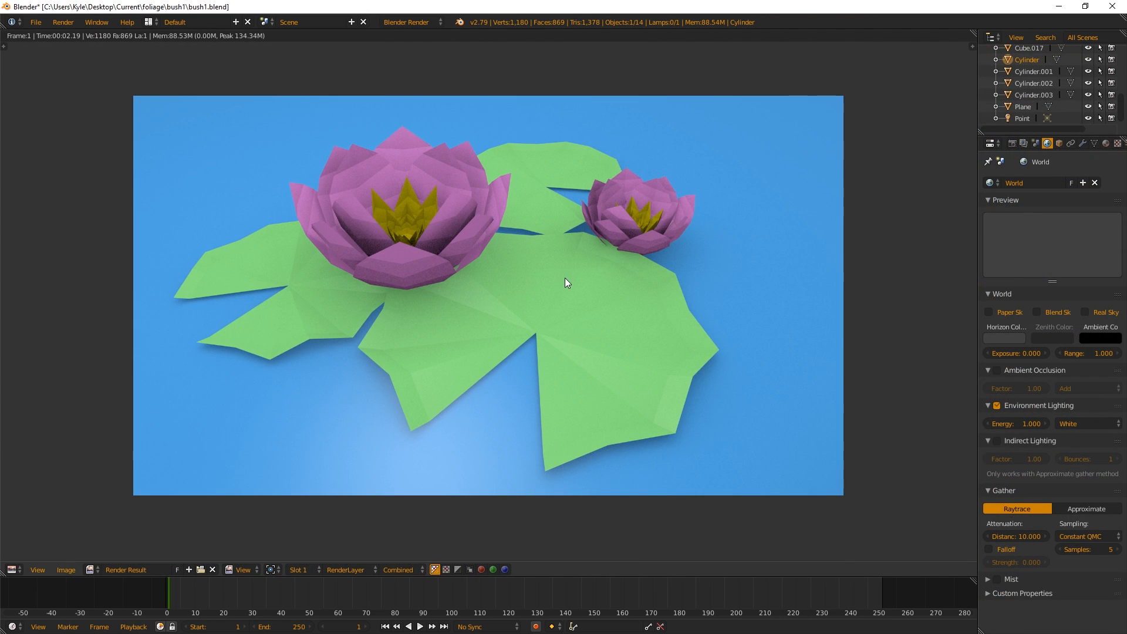
Examine the rendered water lily scene up close and return to the 3D view.
{"action": "scroll", "coordinate": [566, 275], "scroll_direction": "down", "scroll_amount": 1}
{"action": "scroll", "coordinate": [578, 282], "scroll_direction": "up", "scroll_amount": 2}
{"action": "scroll", "coordinate": [580, 288], "scroll_direction": "down", "scroll_amount": 1}
{"action": "scroll", "coordinate": [581, 289], "scroll_direction": "down", "scroll_amount": 1}
{"action": "key", "text": "Escape"}
Join the large flower's yellow centre and pink petals into one object and check it with a cancelled move.
{"action": "right_click", "coordinate": [438, 208]}
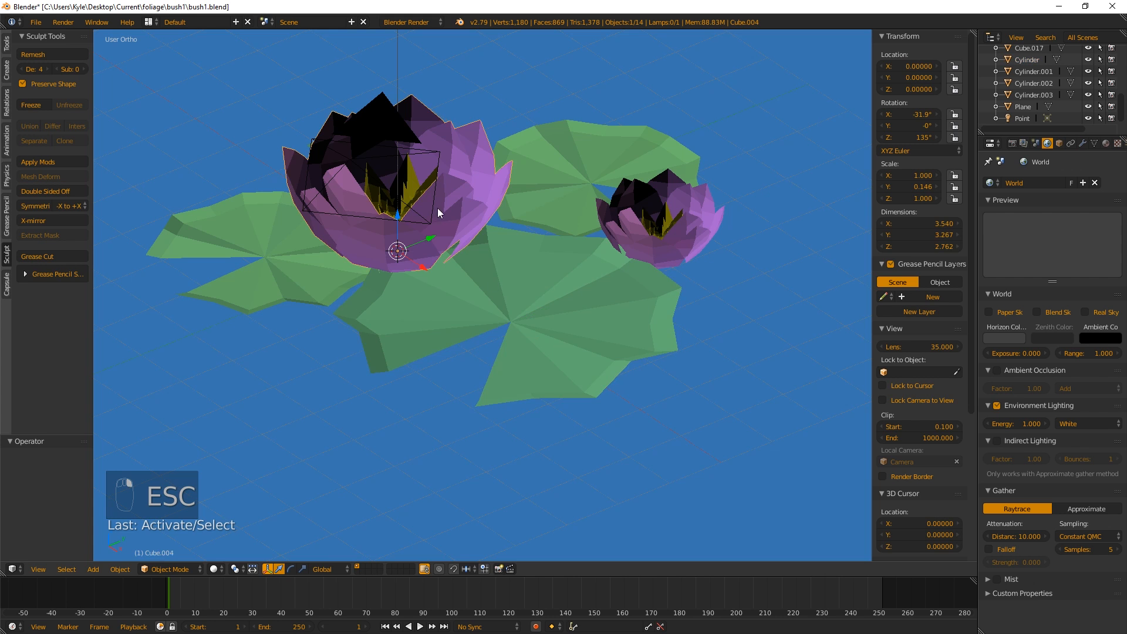
{"action": "middle_click_drag", "start_coordinate": [471, 206], "coordinate": [599, 241]}
{"action": "right_click", "coordinate": [460, 293]}
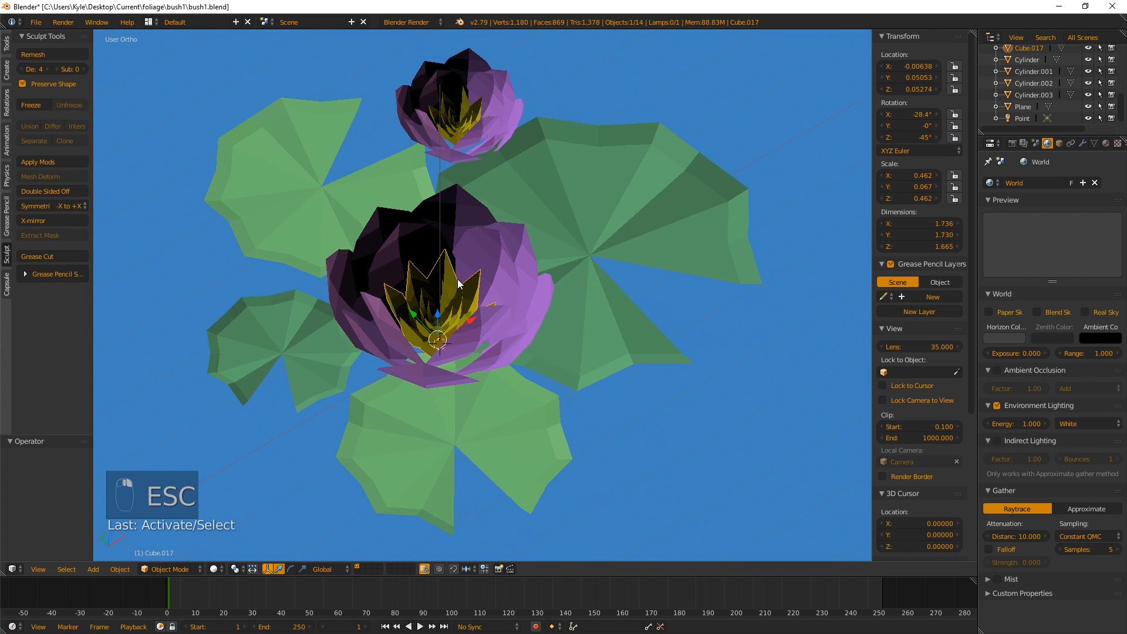
{"action": "right_click", "coordinate": [437, 246], "text": "shift"}
{"action": "right_click", "coordinate": [446, 279], "text": "shift"}
{"action": "right_click", "coordinate": [470, 237], "text": "shift"}
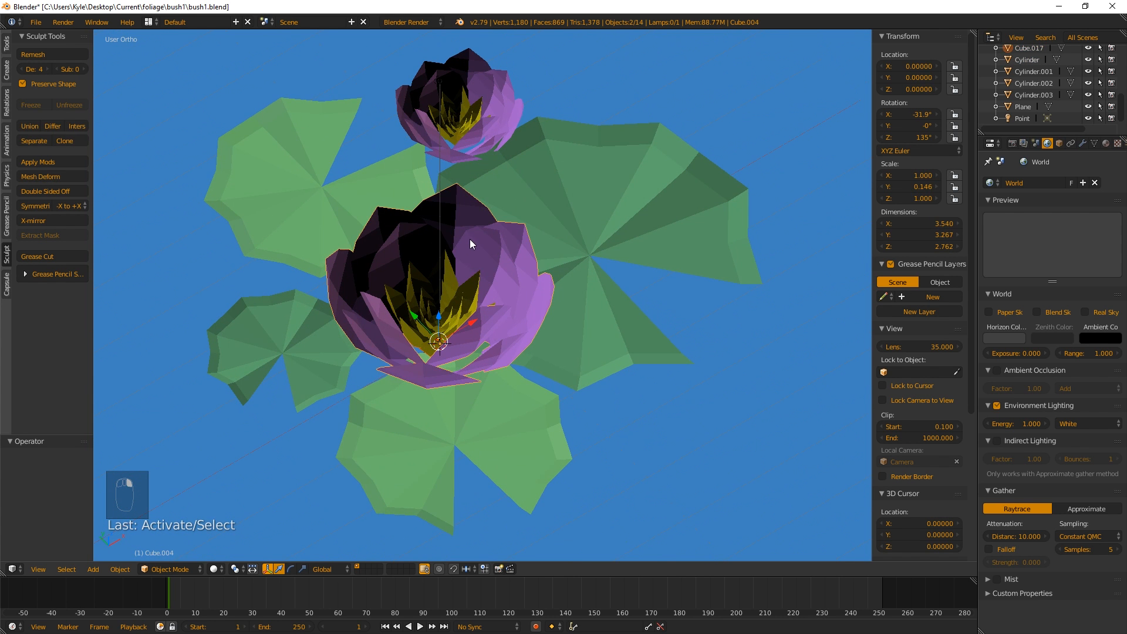
{"action": "right_click", "coordinate": [438, 287], "text": "shift"}
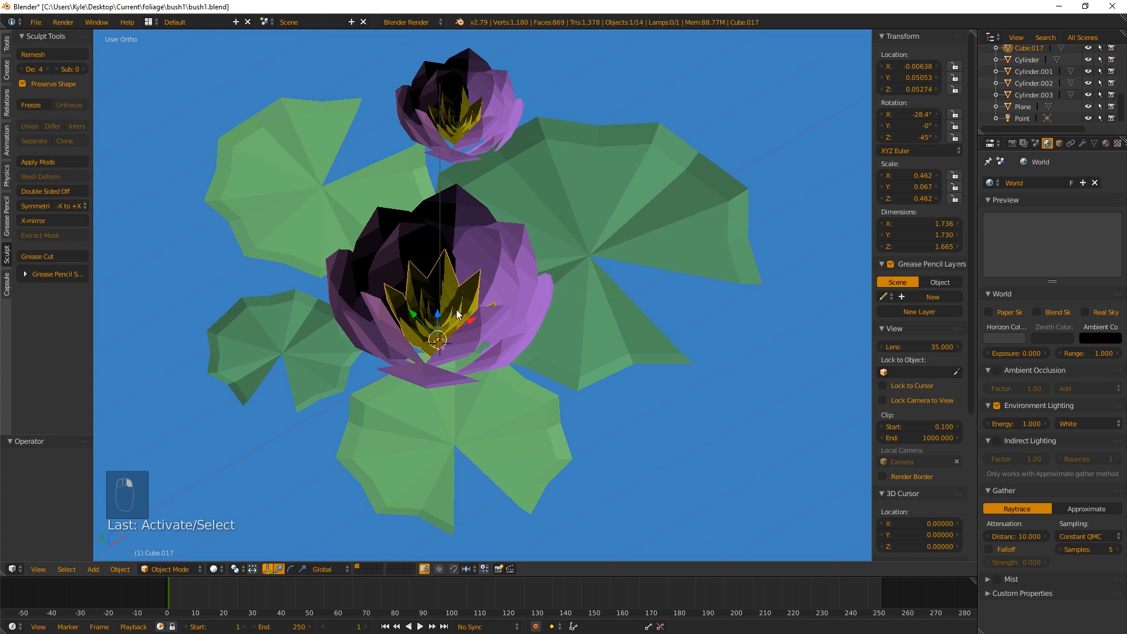
{"action": "right_click", "coordinate": [488, 258], "text": "shift"}
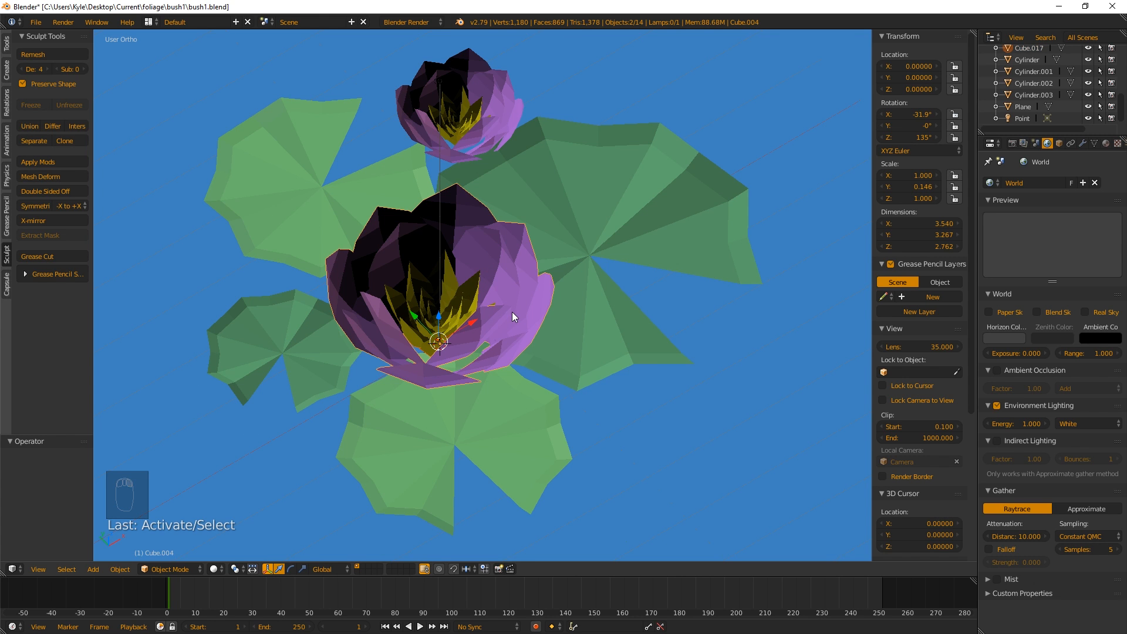
{"action": "key", "text": "ctrl+j"}
{"action": "right_click", "coordinate": [464, 294]}
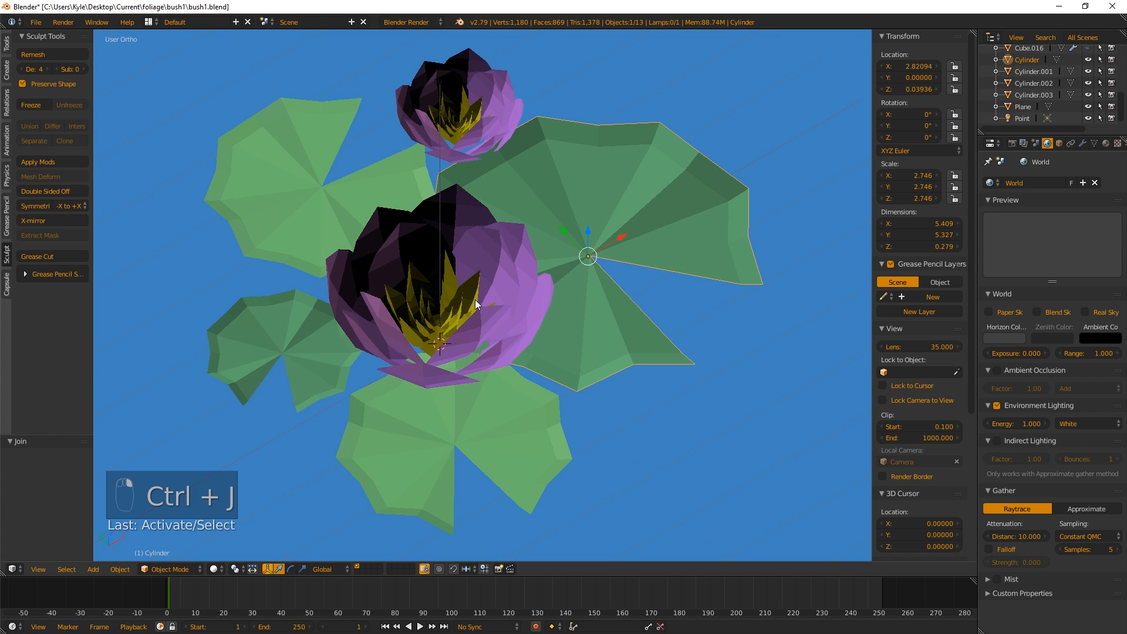
{"action": "right_click", "coordinate": [431, 315]}
{"action": "key", "text": "g"}
{"action": "right_click", "coordinate": [550, 271]}
Join the small flower's yellow centre and pink petals into one object.
{"action": "middle_click_drag", "start_coordinate": [652, 293], "coordinate": [463, 288]}
{"action": "right_click", "coordinate": [451, 186], "text": "shift"}
{"action": "key", "text": "ctrl+j"}
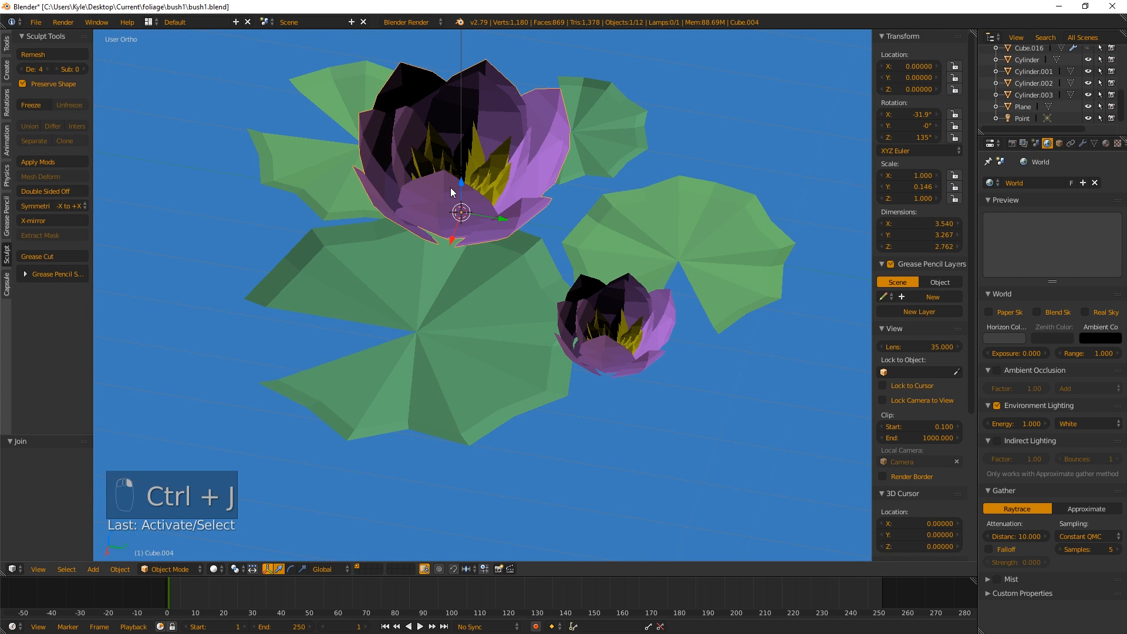
Select the flowers and the large lily pad in turn to examine the separate objects and their assigned materials.
{"action": "right_click", "coordinate": [622, 314]}
{"action": "middle_click_drag", "start_coordinate": [627, 317], "coordinate": [576, 289]}
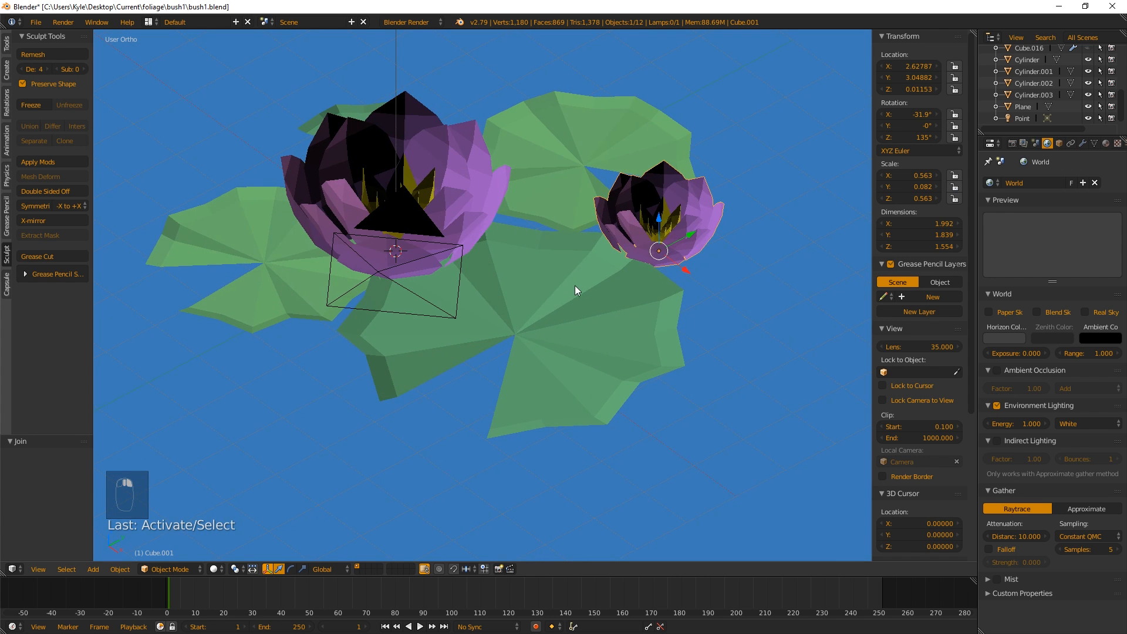
{"action": "right_click", "coordinate": [532, 270]}
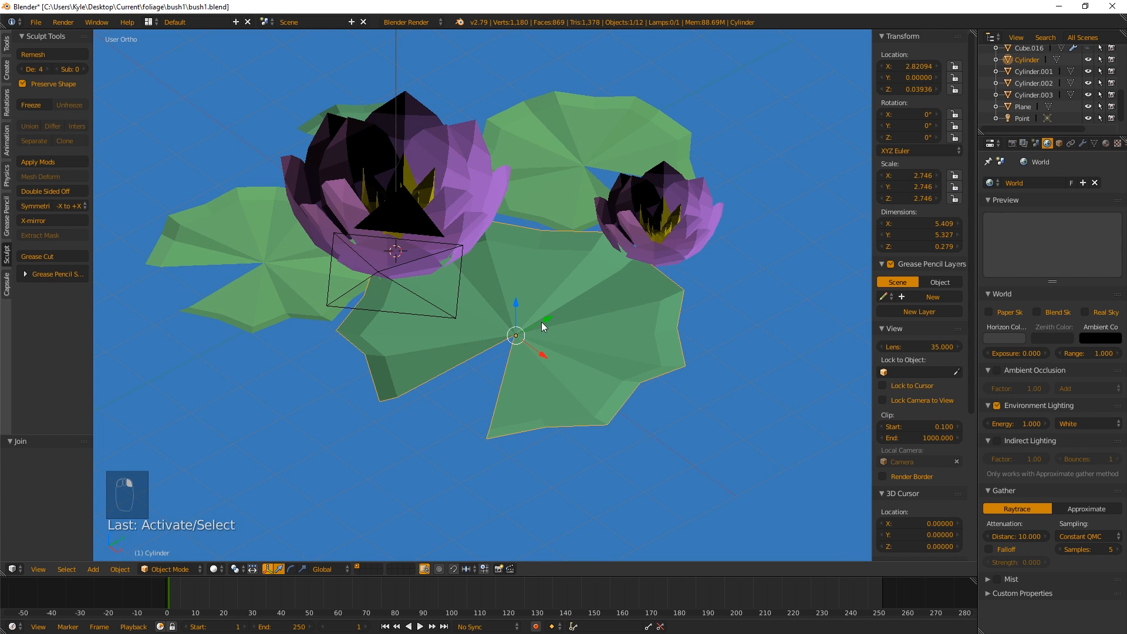
{"action": "middle_click_drag", "start_coordinate": [514, 335], "coordinate": [513, 324]}
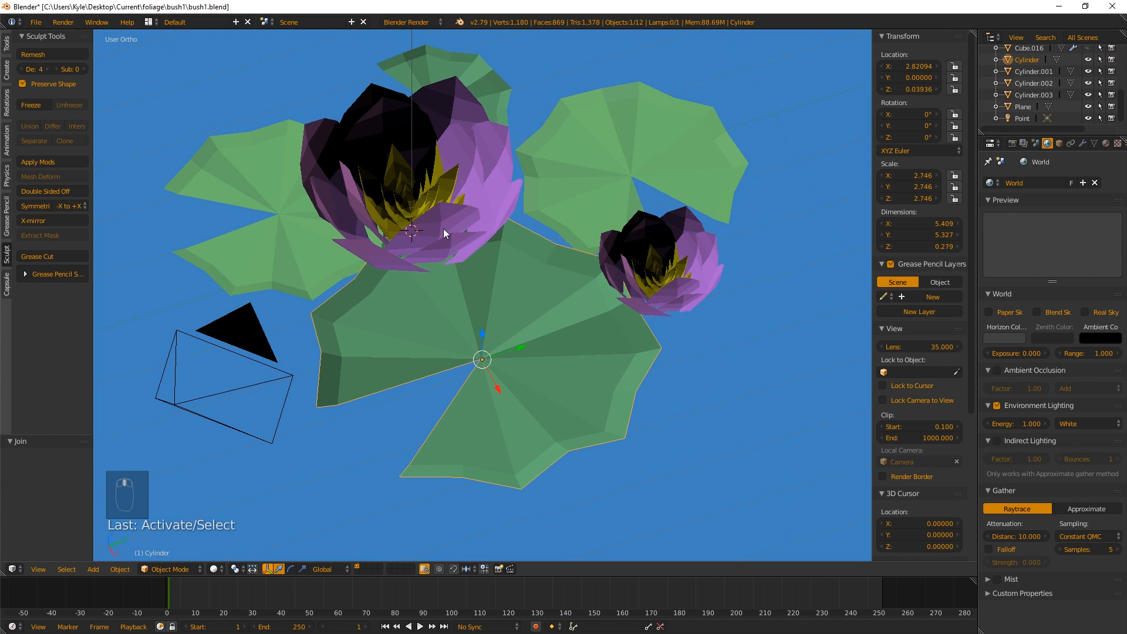
{"action": "right_click", "coordinate": [445, 167]}
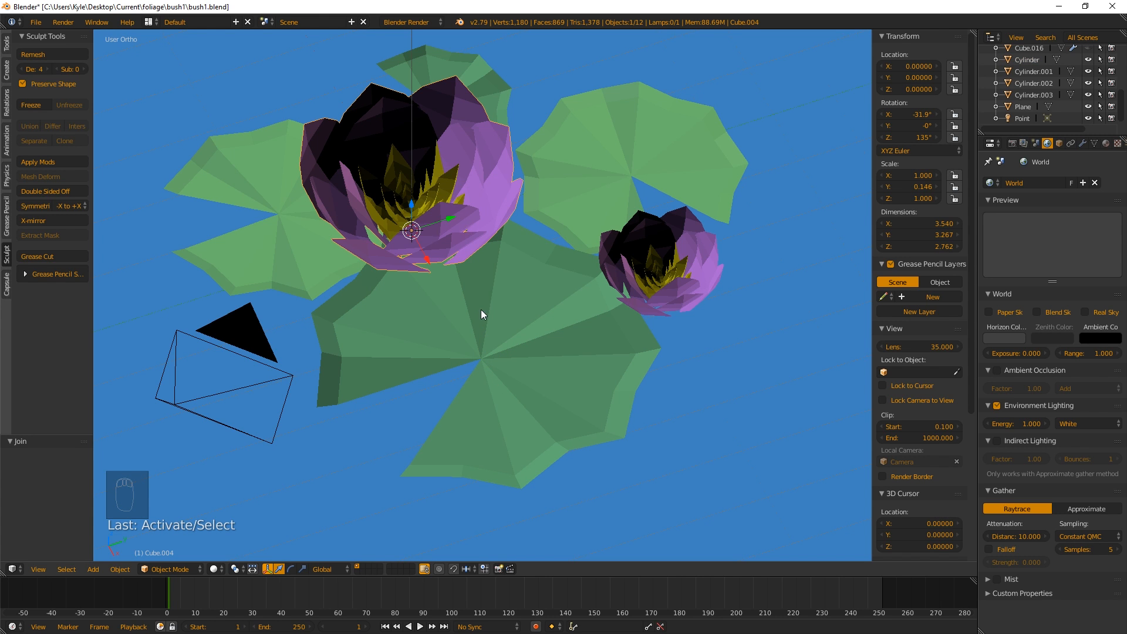
{"action": "right_click", "coordinate": [524, 346]}
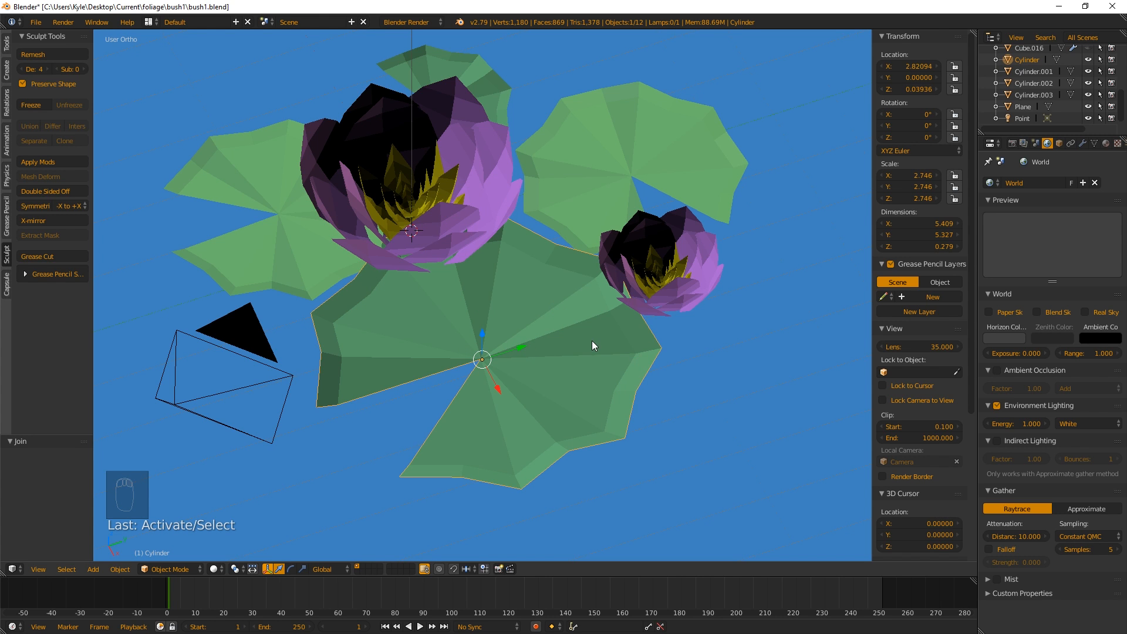
{"action": "middle_click_drag", "start_coordinate": [591, 345], "coordinate": [606, 309]}
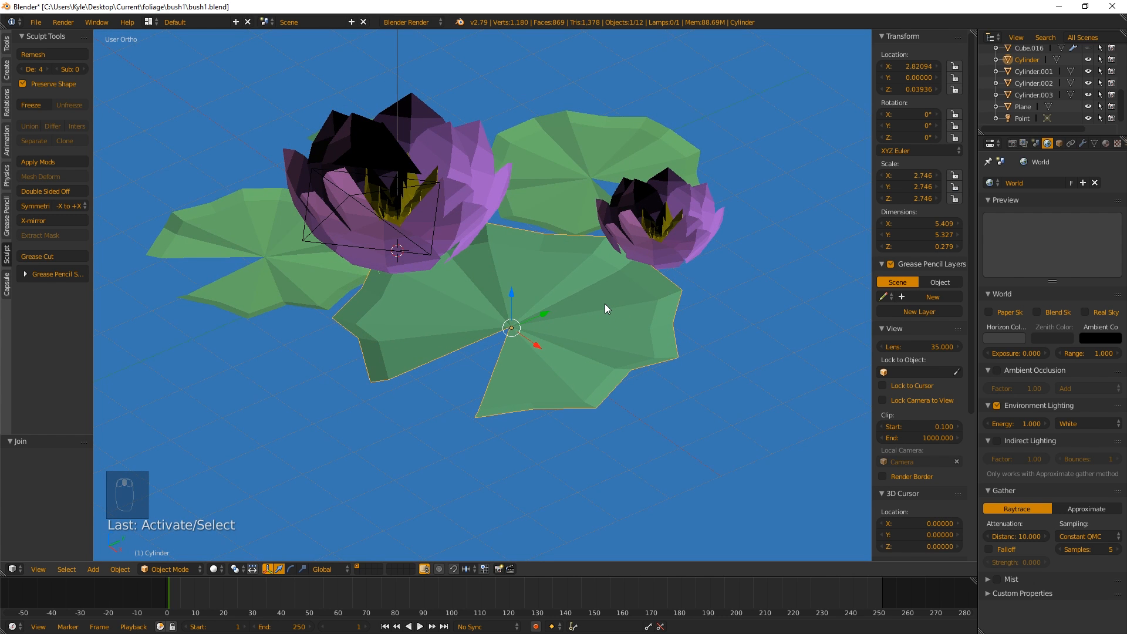
{"action": "left_click", "coordinate": [1106, 144]}
{"action": "right_click", "coordinate": [459, 201]}
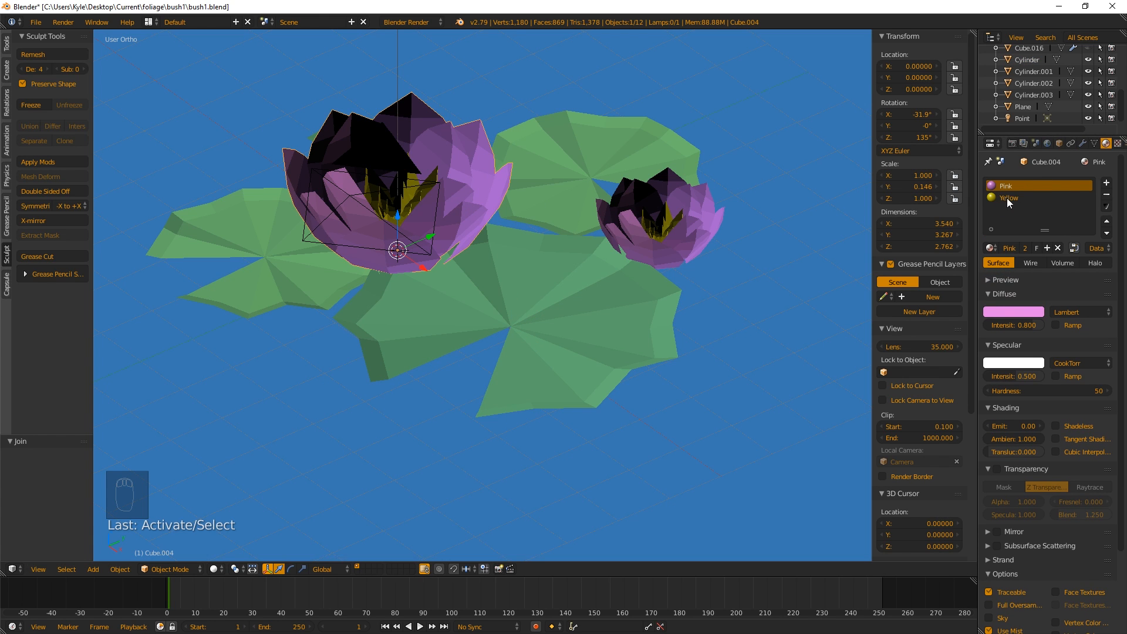
{"action": "right_click", "coordinate": [618, 289]}
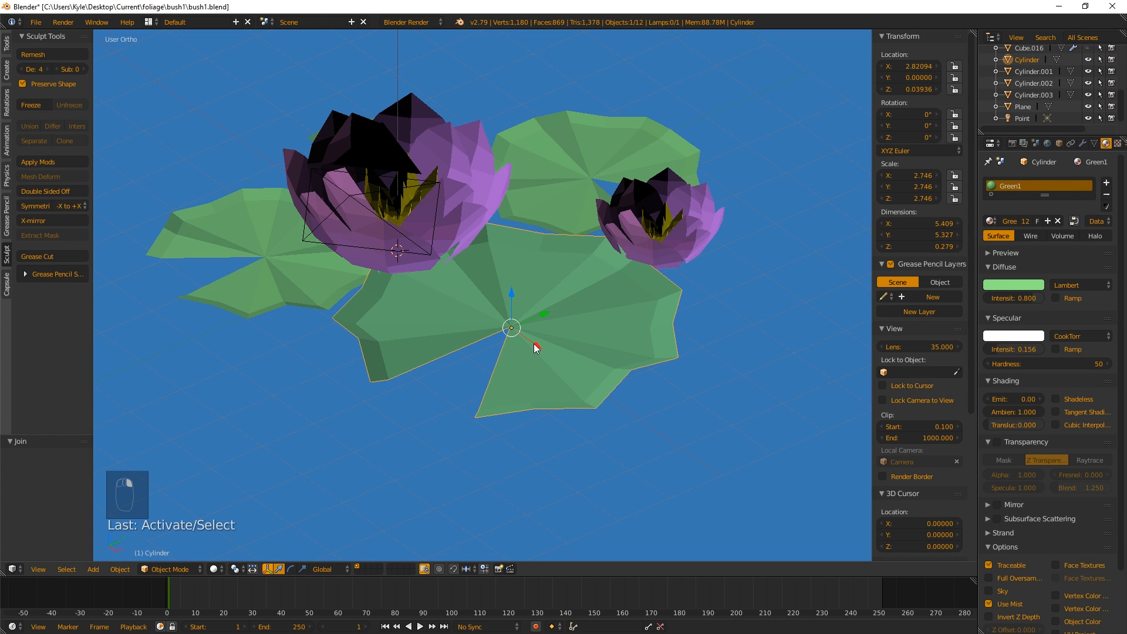